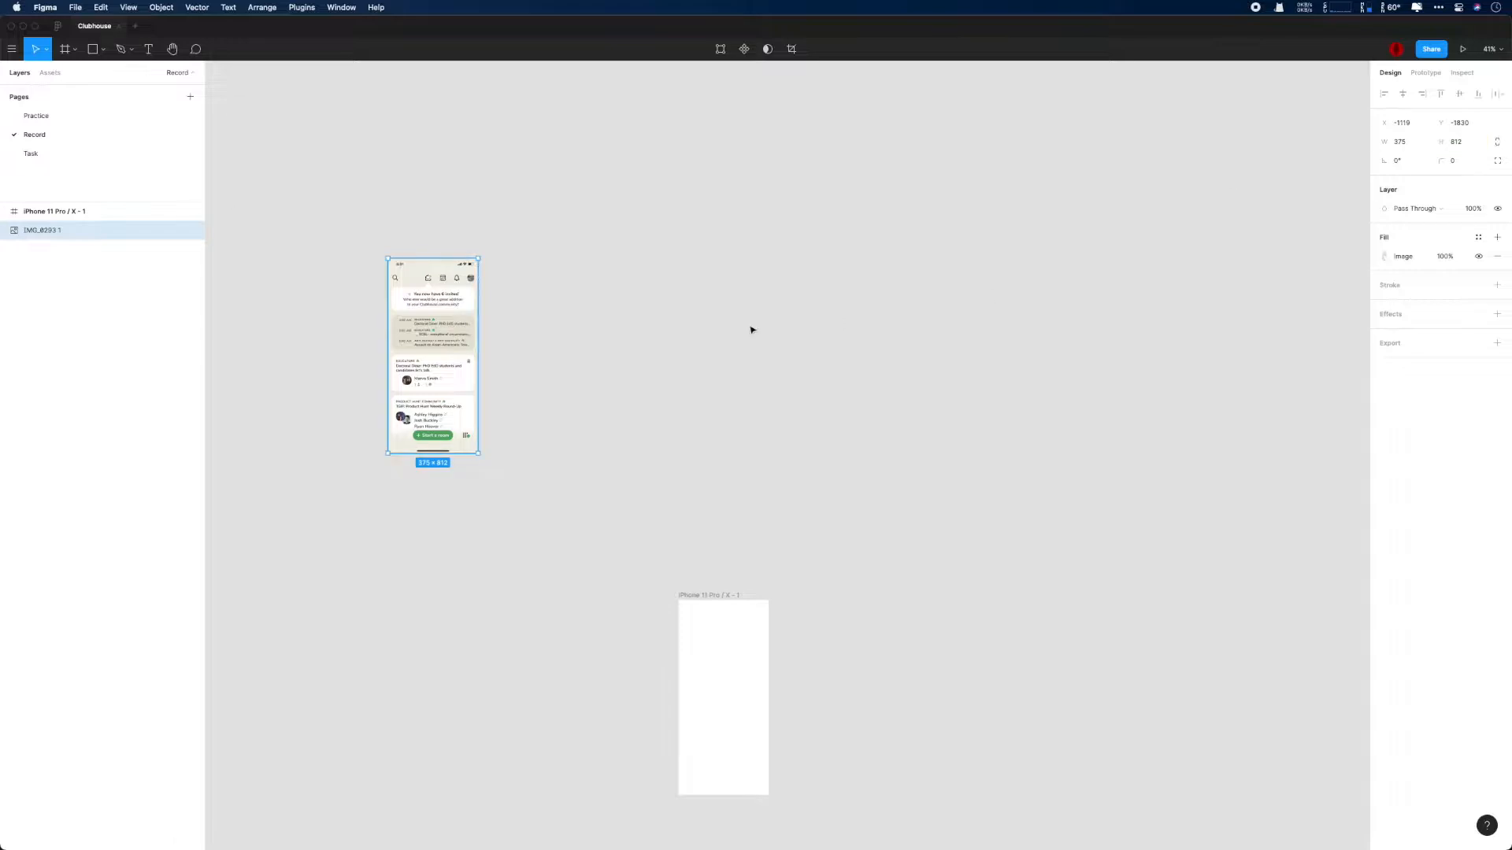
- Place the iPhone frame at Y 0 beside the reference screenshot, with their top edges aligned
click(711, 596)
click(1396, 142)
text(0)
key(Tab)
drag(430, 312, 544, 752)
key(shift+2)
drag(1059, 452, 728, 458)
drag(898, 97, 702, 100)
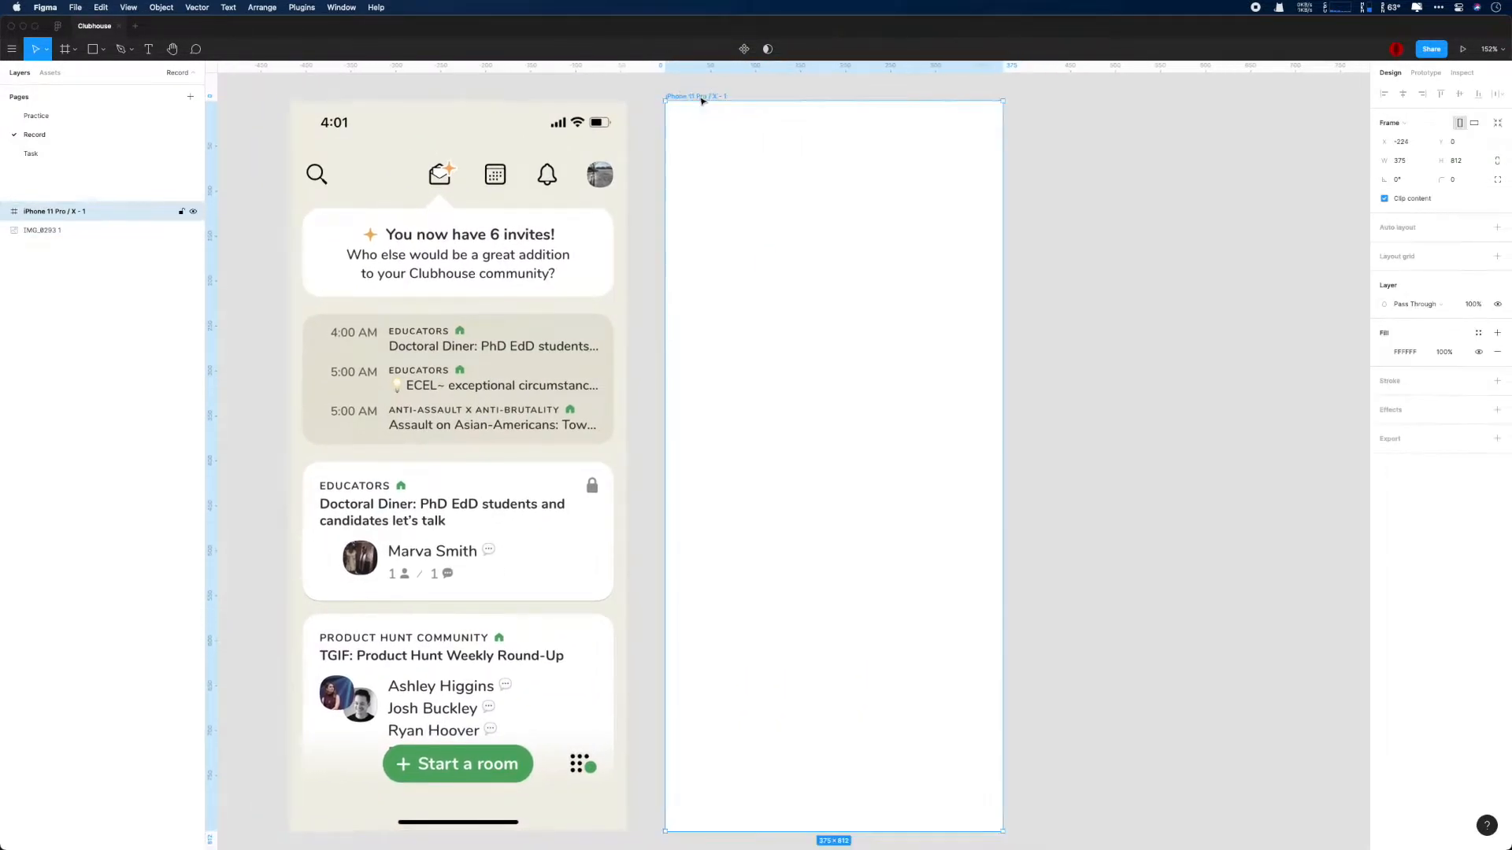
- Add vertical guides inside both side edges of the iPhone frame and a horizontal guide below its status bar area
drag(731, 173, 696, 178)
drag(211, 198, 968, 199)
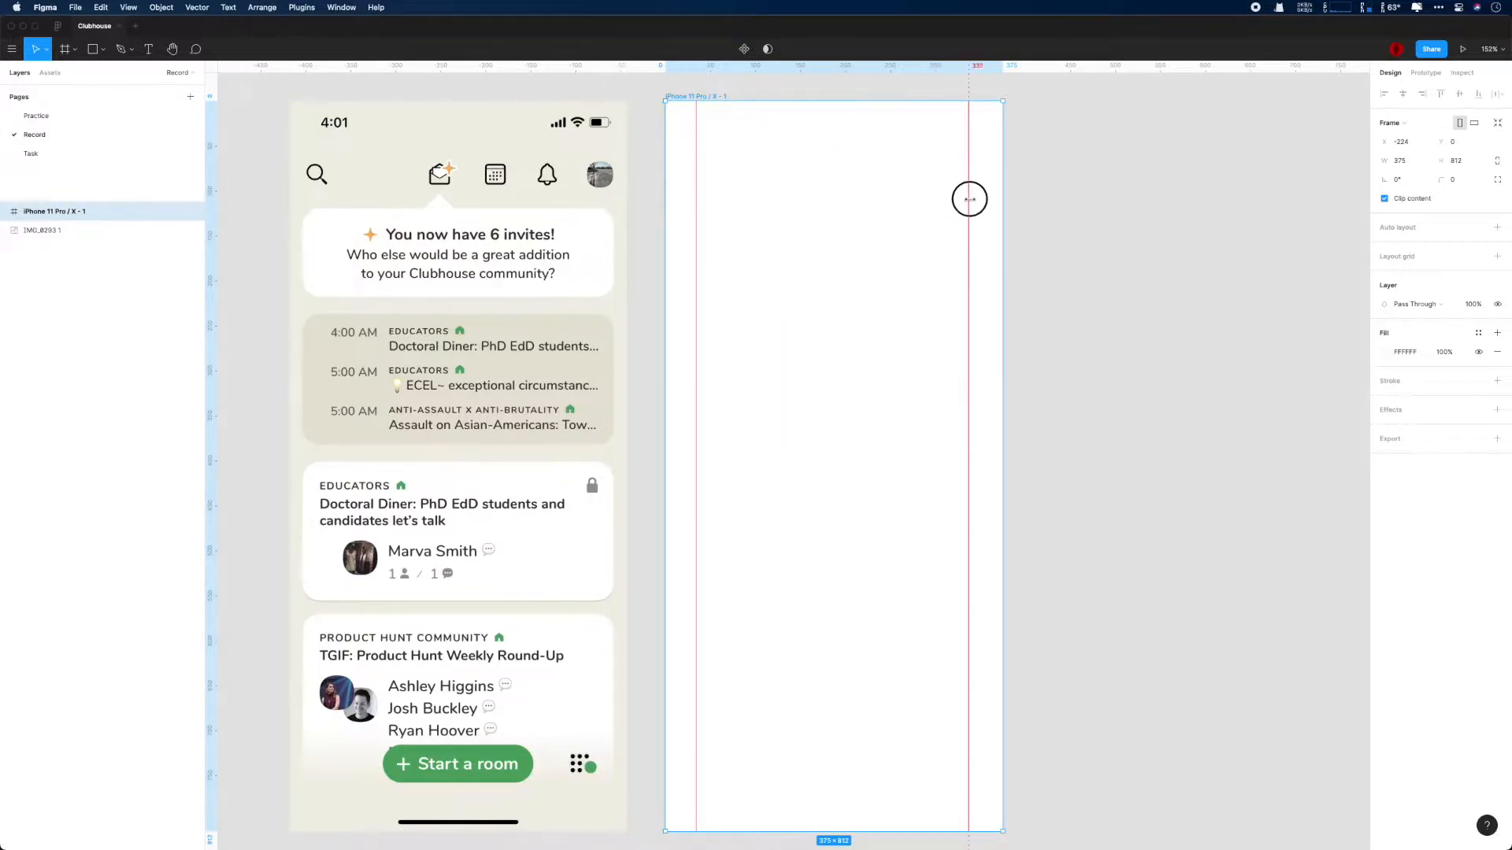
scroll(779, 179, up, 4)
mouse_move(802, 289)
mouse_down()
mouse_move(805, 313)
mouse_move(810, 281)
mouse_move(814, 294)
mouse_up()
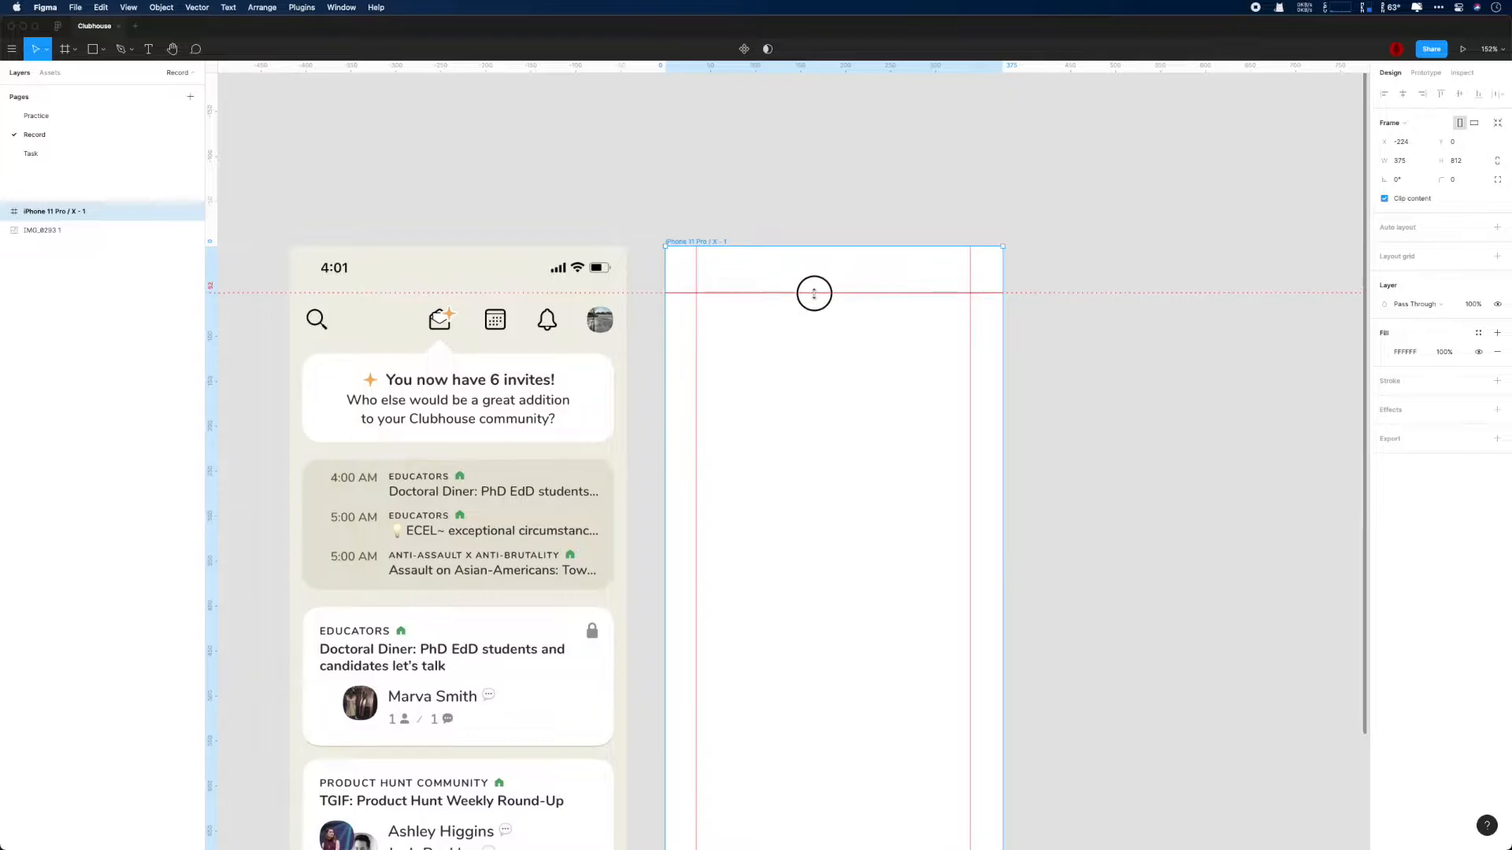
- Rename the iPhone frame as Home
double_click(86, 212)
text(Home)
key(Return)
- Move the Home frame's horizontal guide up to 44 px and shift both vertical guides closer to the side edges
drag(754, 290, 825, 285)
mouse_move(1154, 326)
mouse_down()
mouse_move(1089, 310)
mouse_move(1133, 312)
mouse_up()
drag(674, 297, 658, 287)
drag(949, 303, 963, 304)
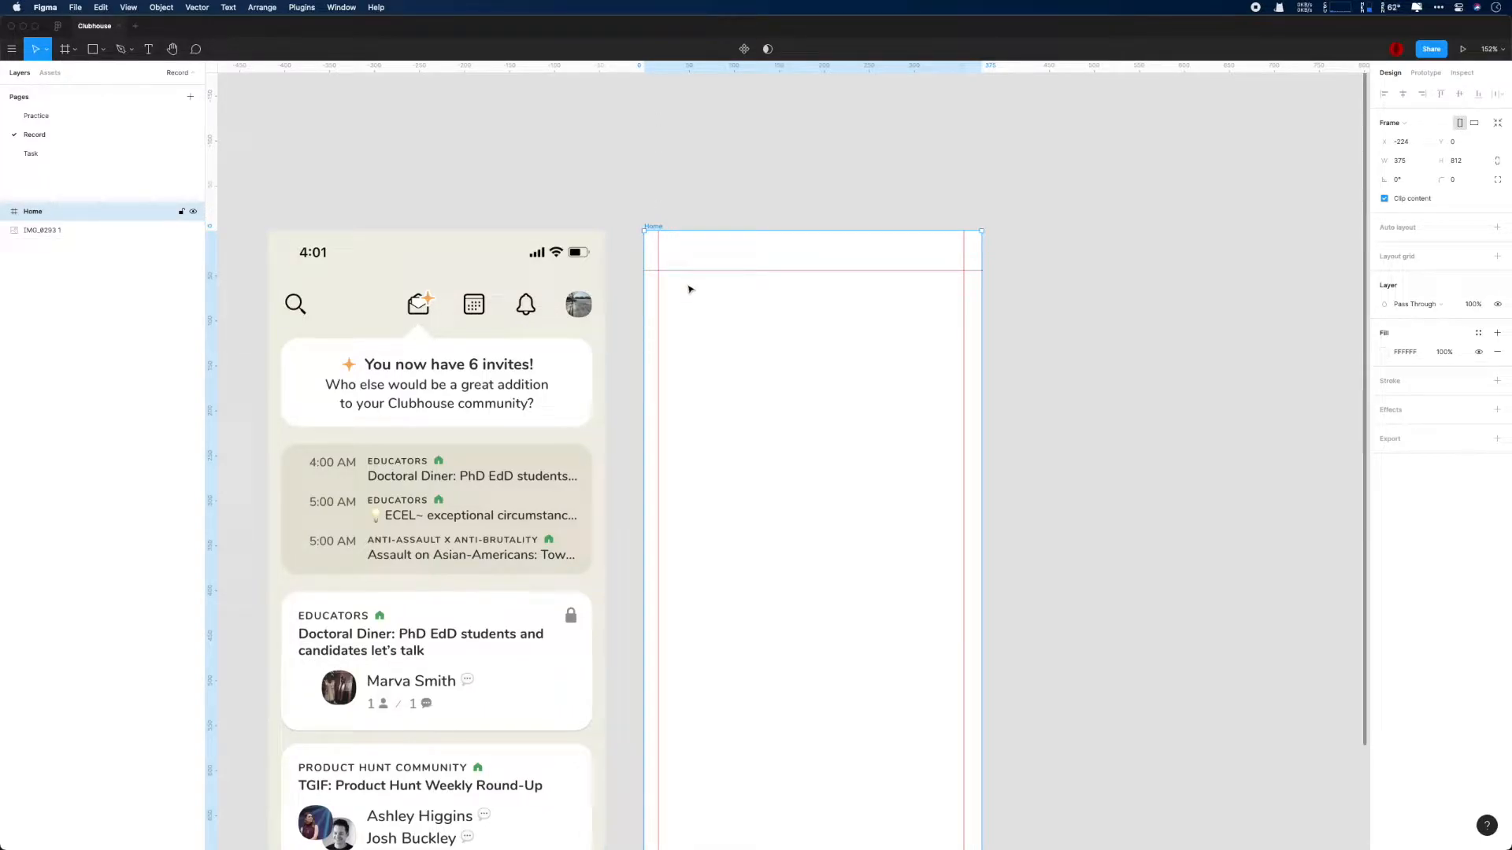
- Draw a rectangle about 347 by 39 px across the icon row of the reference screenshot
scroll(661, 338, up, 8)
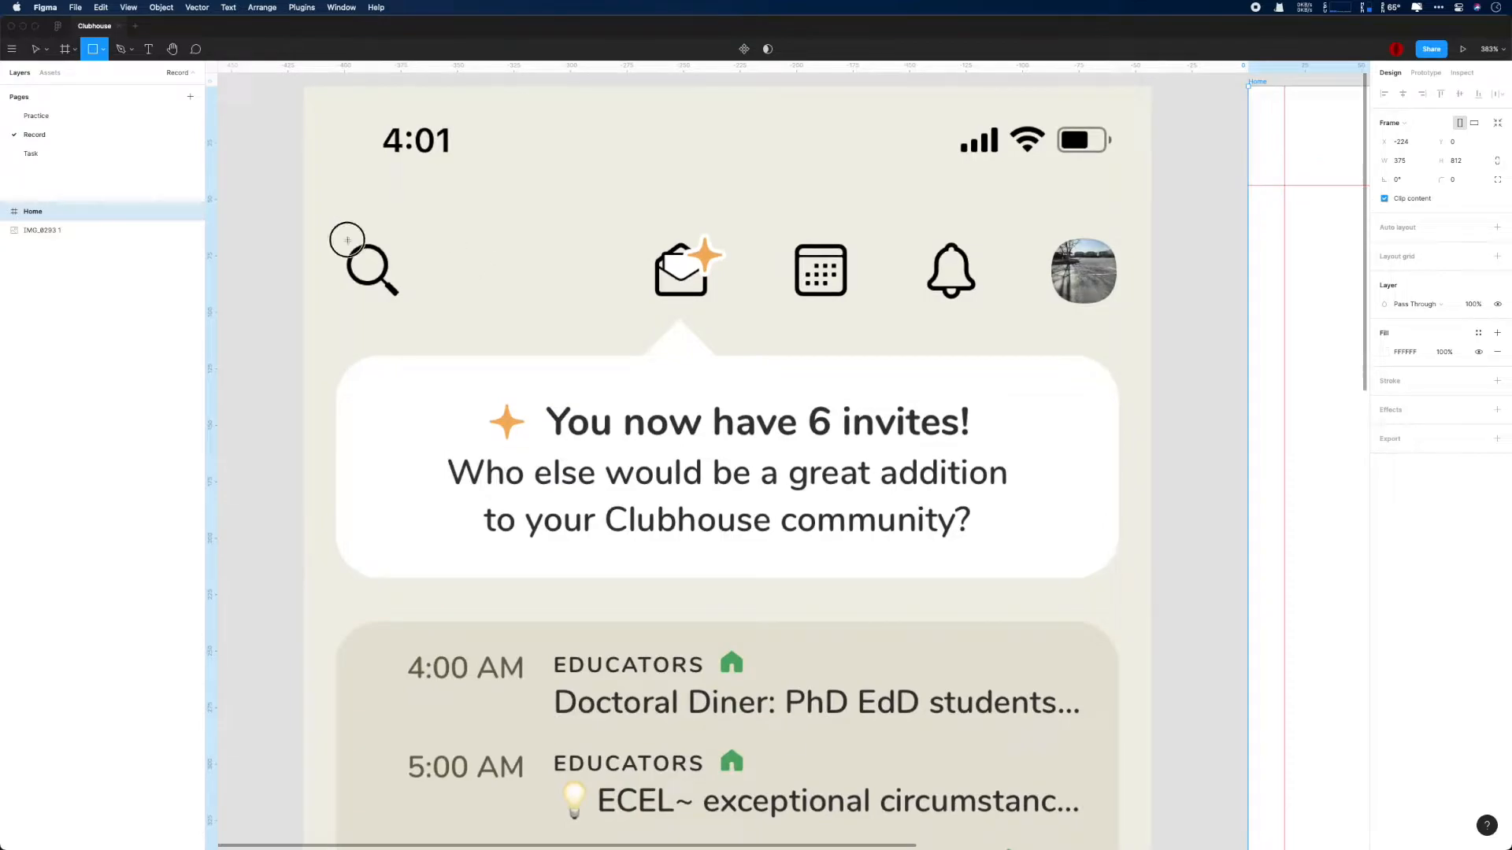
drag(335, 229, 1117, 316)
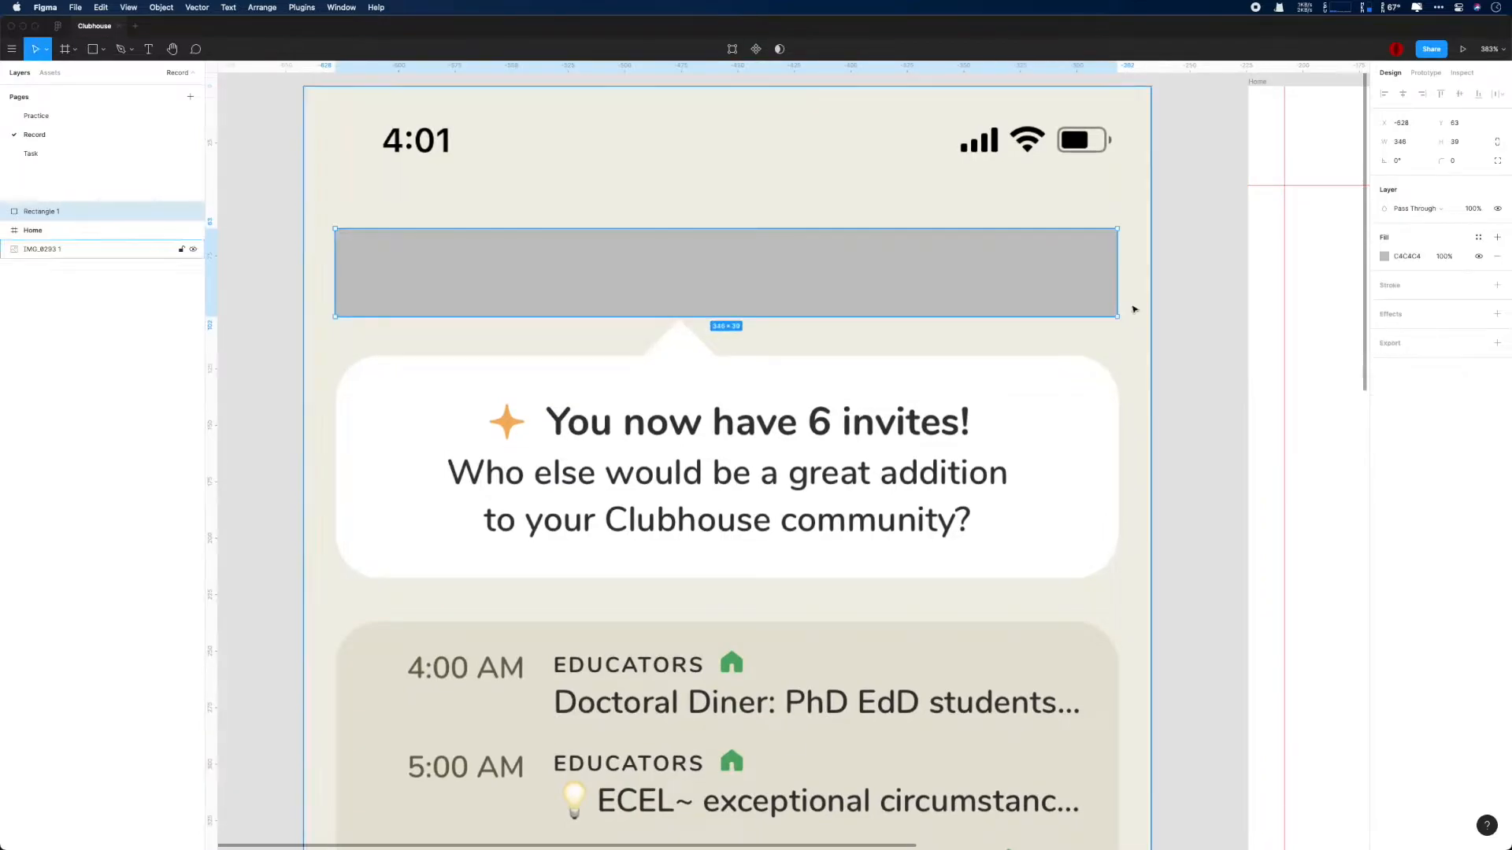
- Move the Home frame's vertical guides to 14 px inside each side edge, using the Calculator to work out the right-hand position
scroll(900, 290, right, 10)
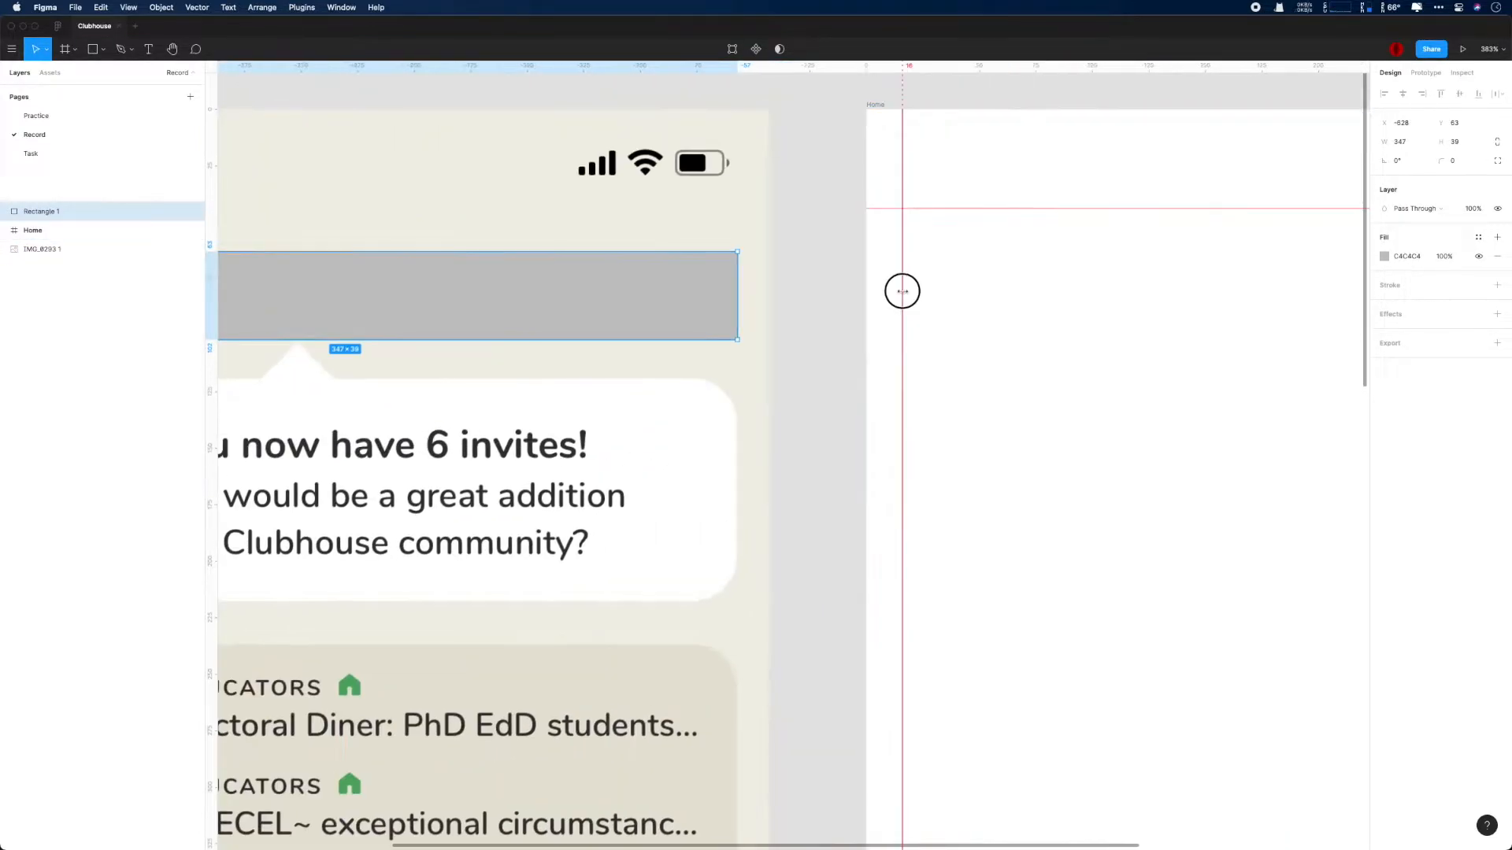
key(super+space)
text(jisua)
key(Return)
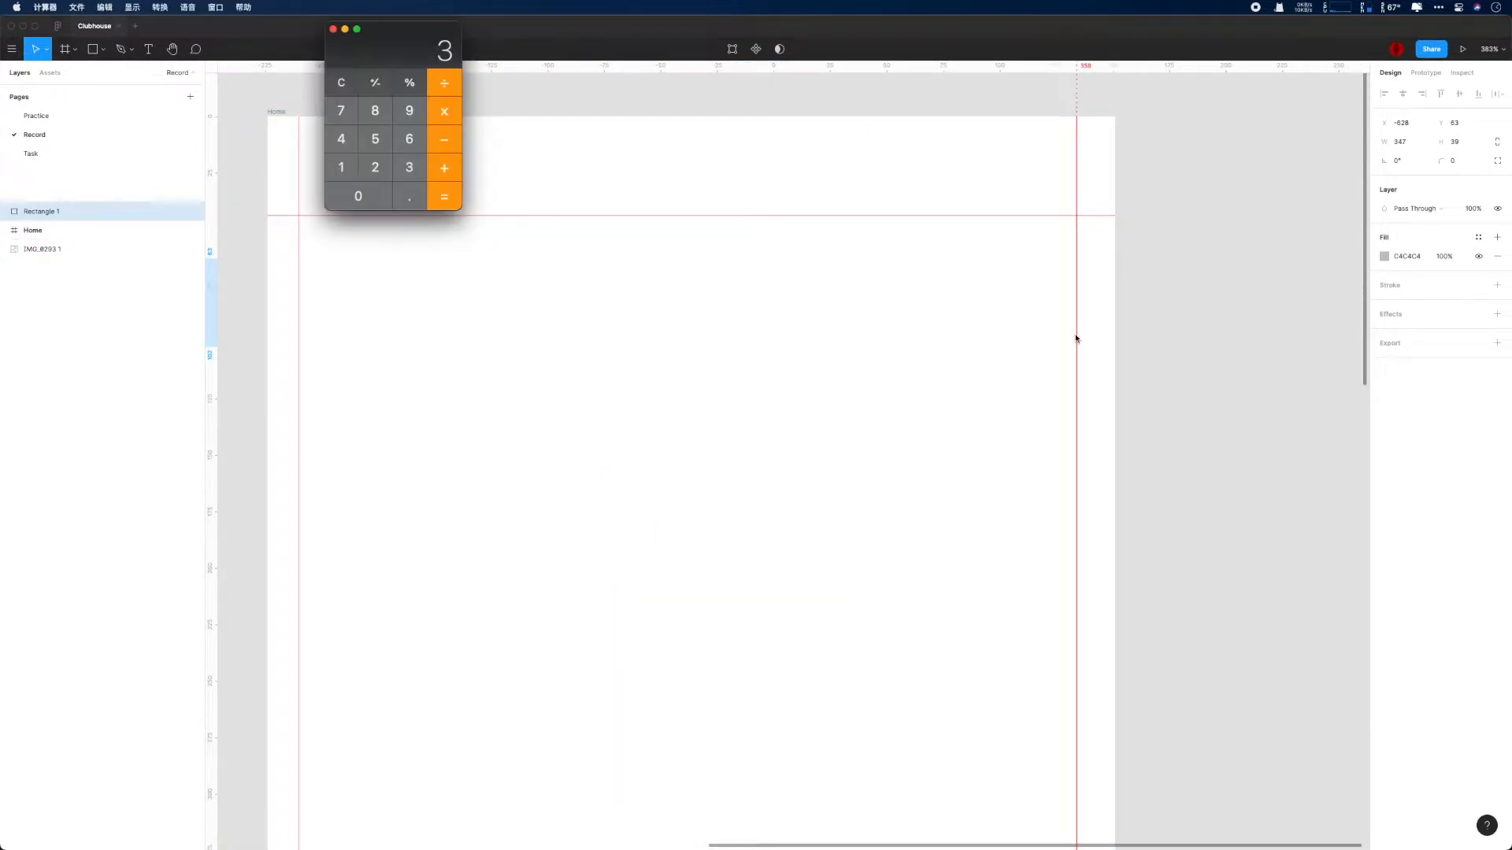
key(Escape)
text(4)
key(Return)
key(super+q)
drag(1076, 160, 1084, 161)
- Move the rectangle into the Home frame between the guides at Y 44 and resize it to 347 by 64 px
scroll(820, 229, down, 10)
scroll(798, 223, up, 2)
drag(470, 256, 804, 277)
scroll(804, 277, up, 5)
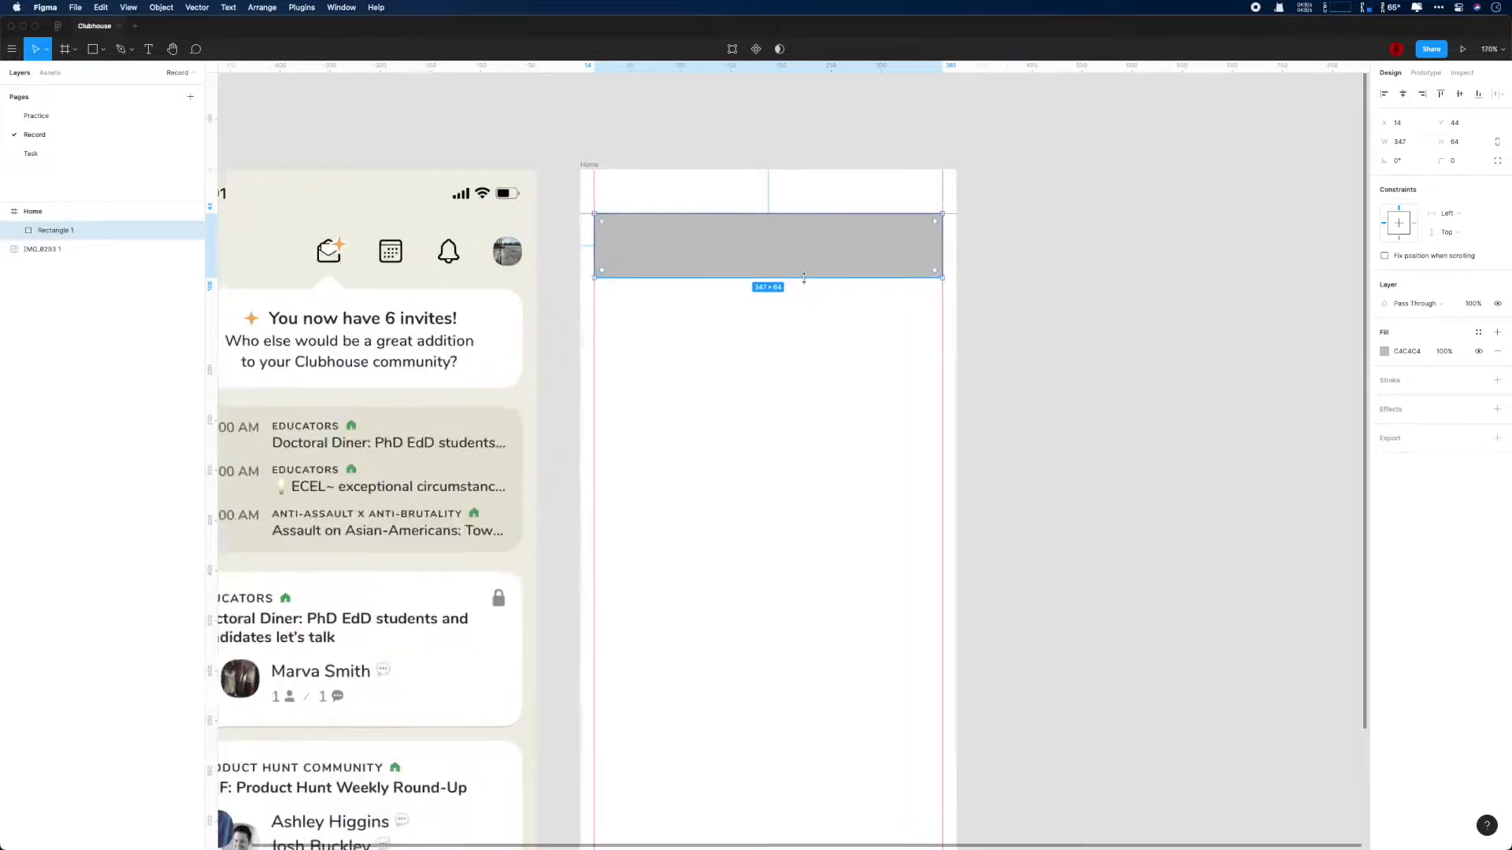
- Draw a circle about 21 px wide over the search icon's lens in the screenshot
scroll(437, 260, up, 10)
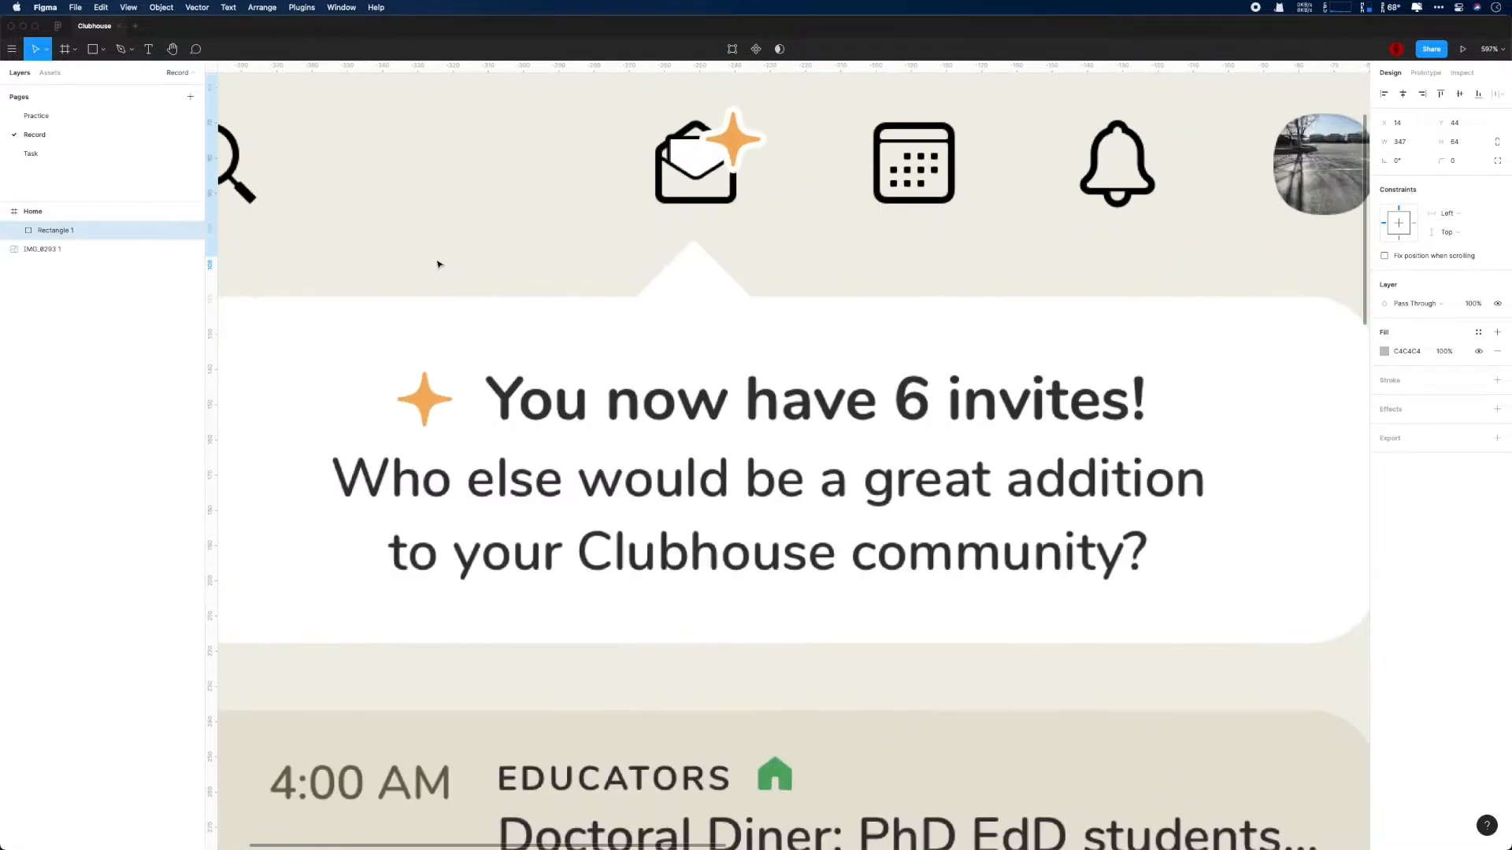
key(o)
drag(364, 139, 439, 182)
click(473, 189)
click(1497, 257)
key(super+z)
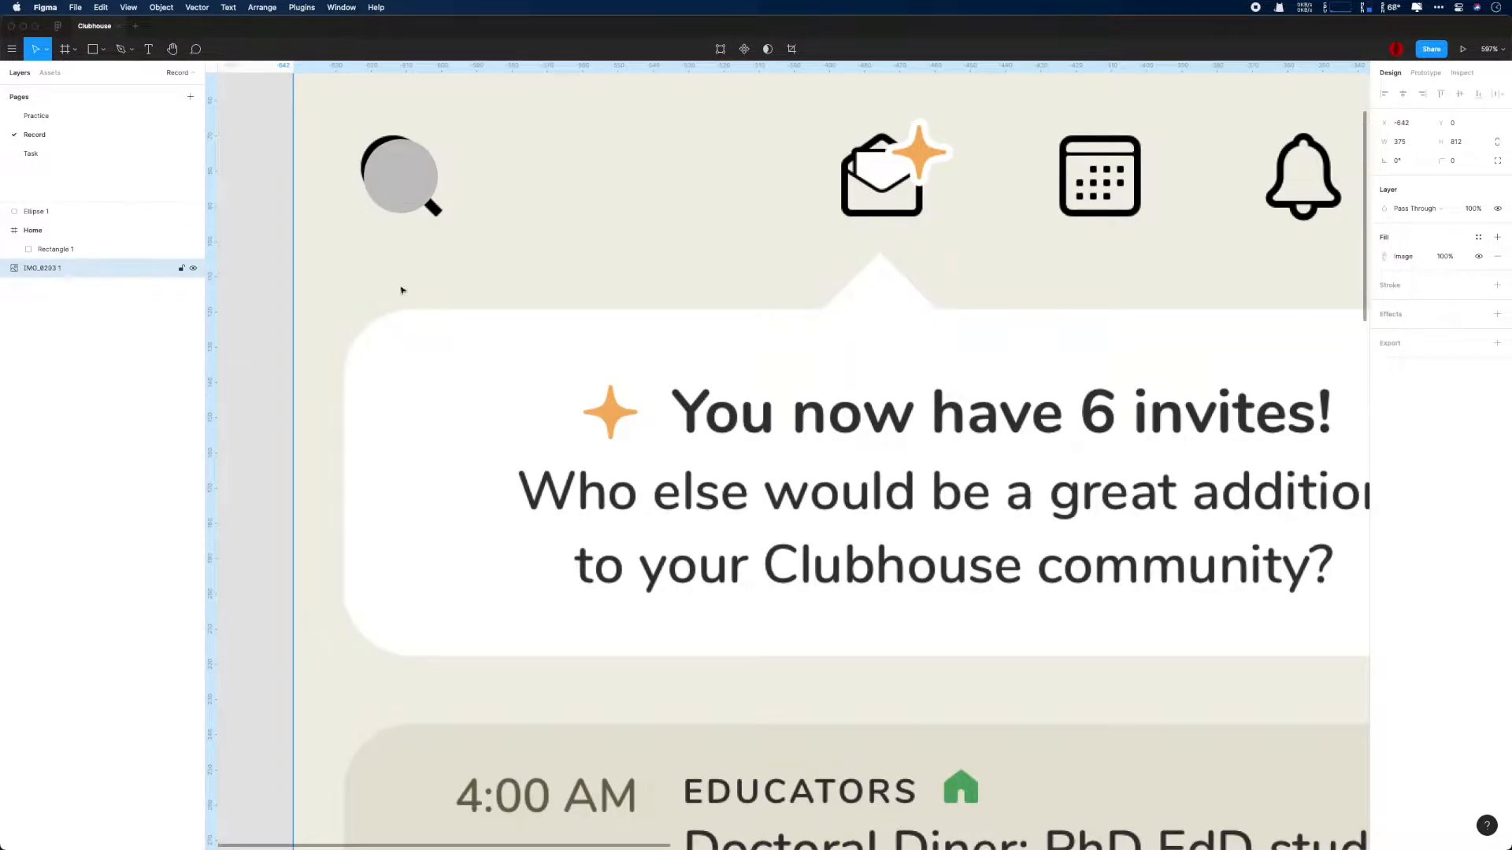
- Remove the circle's fill and give it a 2 px black inside stroke
click(64, 249)
click(40, 212)
click(1497, 257)
click(1496, 266)
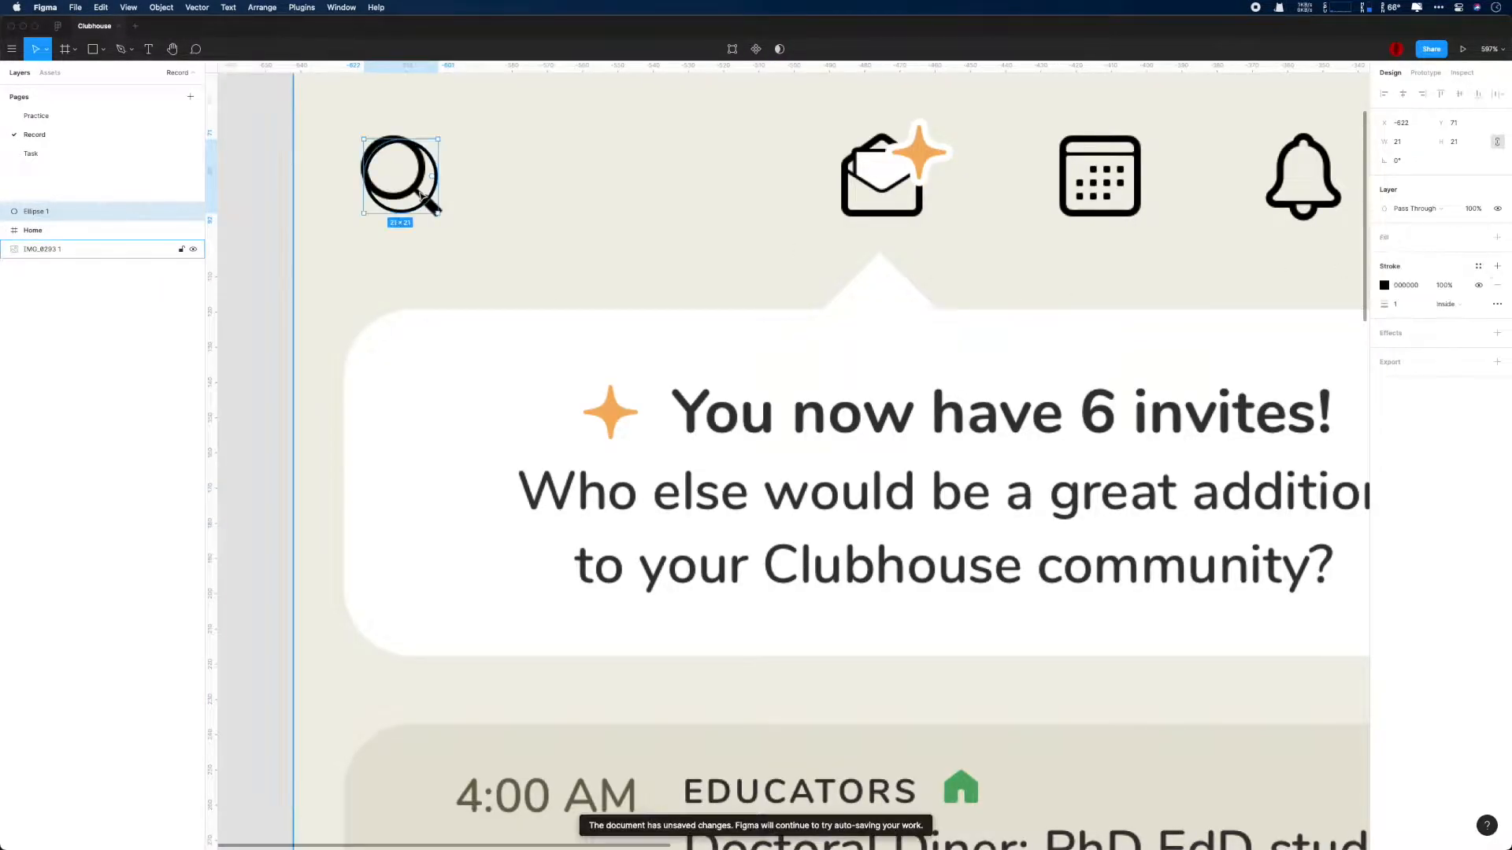
scroll(485, 227, up, 5)
click(1396, 304)
text(2)
key(Return)
- Resize the circle to 18 by 18 px and align it with the search icon's lens
drag(411, 206, 389, 184)
drag(332, 97, 331, 92)
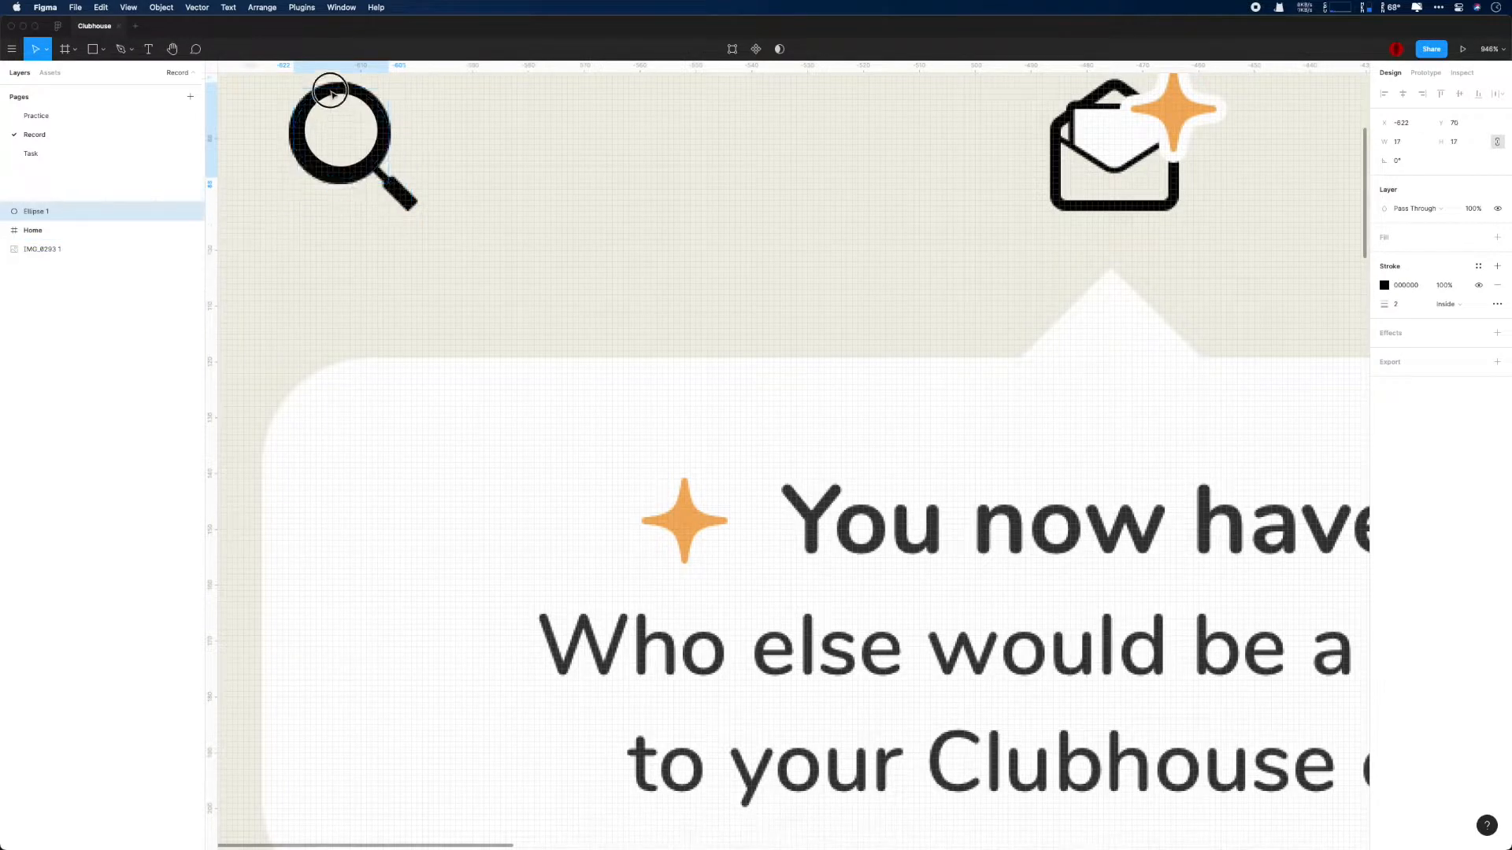
key(shift+2)
scroll(630, 273, down, 5)
drag(965, 370, 844, 407)
drag(651, 459, 660, 466)
key(Left)
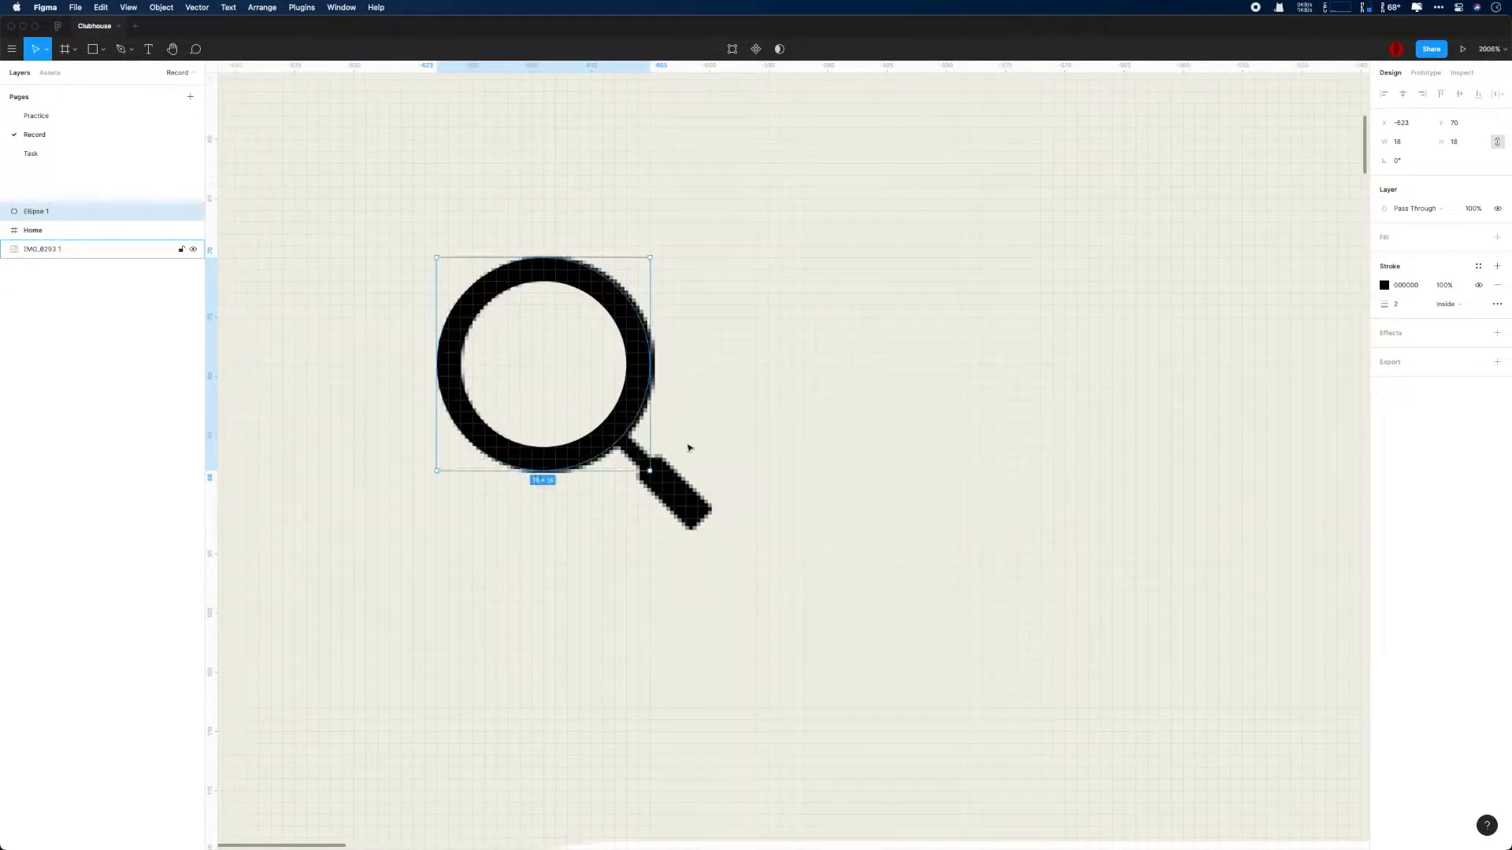
- Draw a 4 by 7 px rectangle for the magnifier's grip and a 2 px wide rectangle centered above it for the neck
mouse_move(780, 457)
mouse_down()
mouse_move(874, 551)
mouse_move(863, 601)
mouse_move(816, 518)
mouse_move(685, 469)
mouse_move(786, 482)
mouse_up()
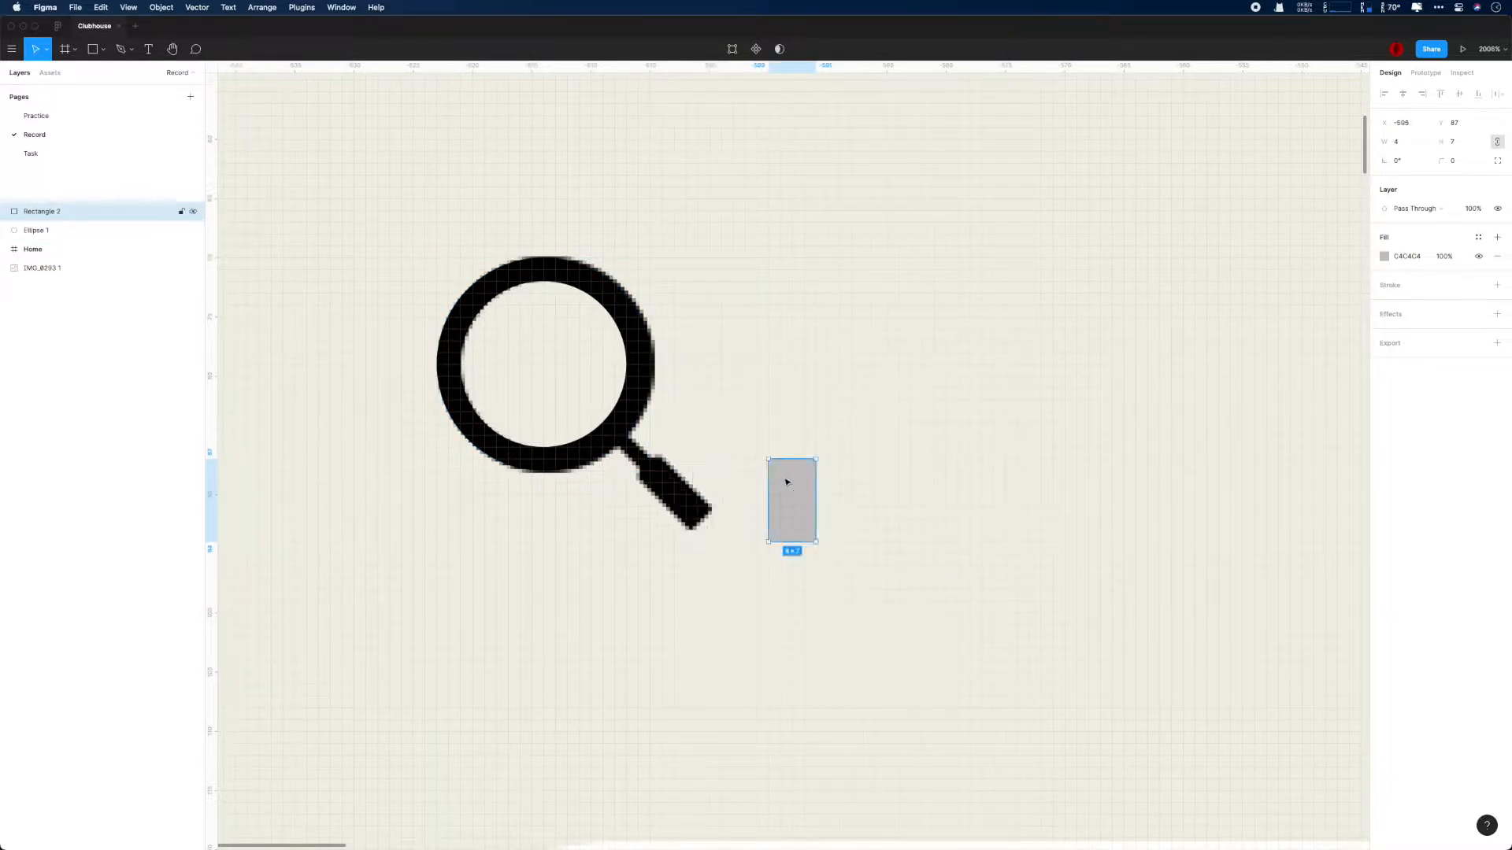
drag(780, 411, 803, 471)
scroll(832, 455, up, 5)
drag(917, 535, 1116, 583)
- Round the grip rectangle's corners to 0.5 and lengthen the neck rectangle to 5 px
click(957, 574)
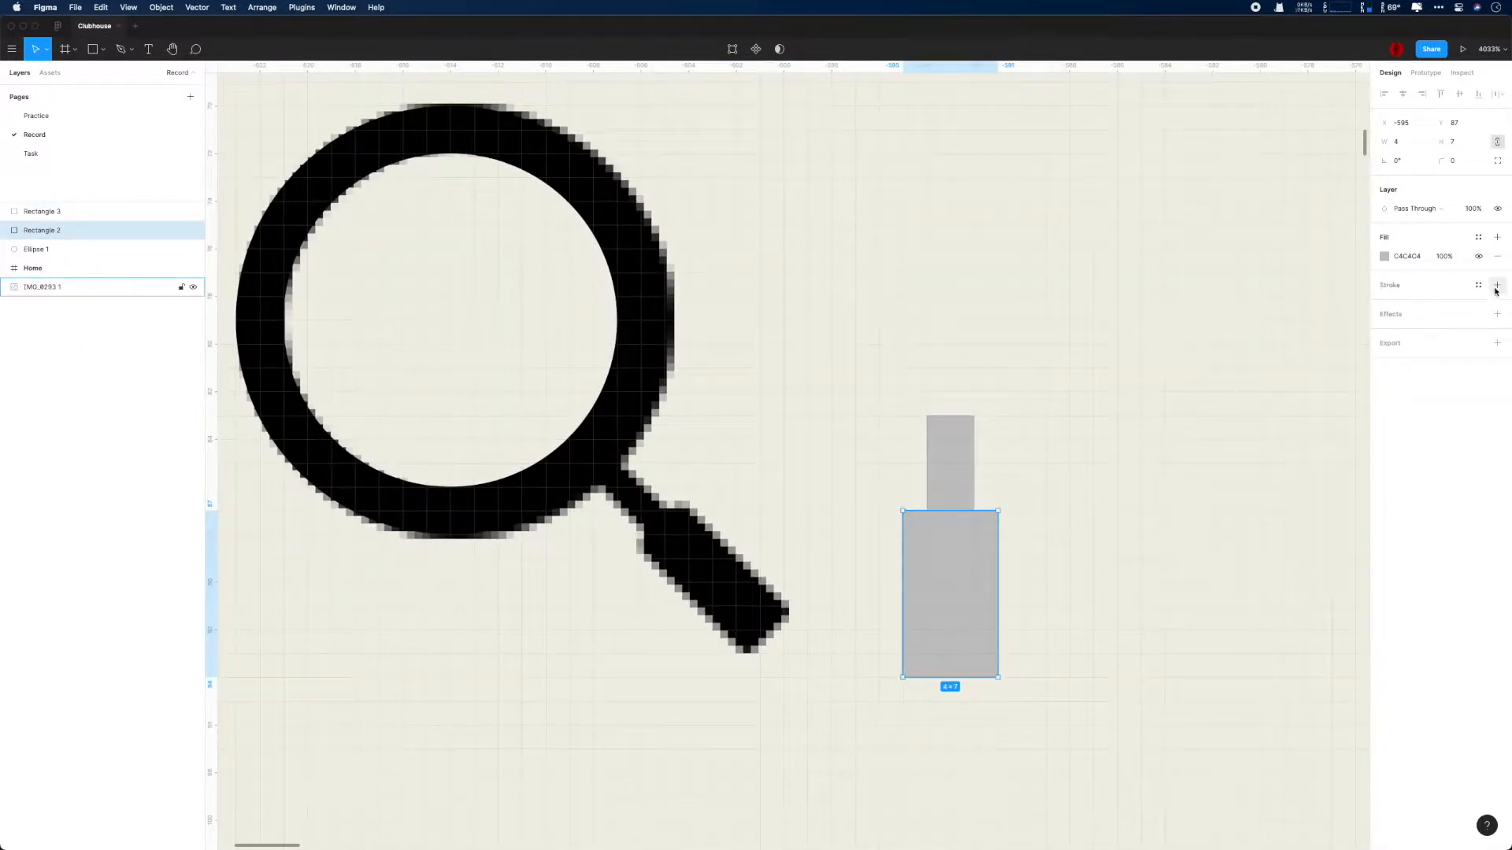
key(Up)
key(Up)
key(Down)
click(957, 471)
key(Up)
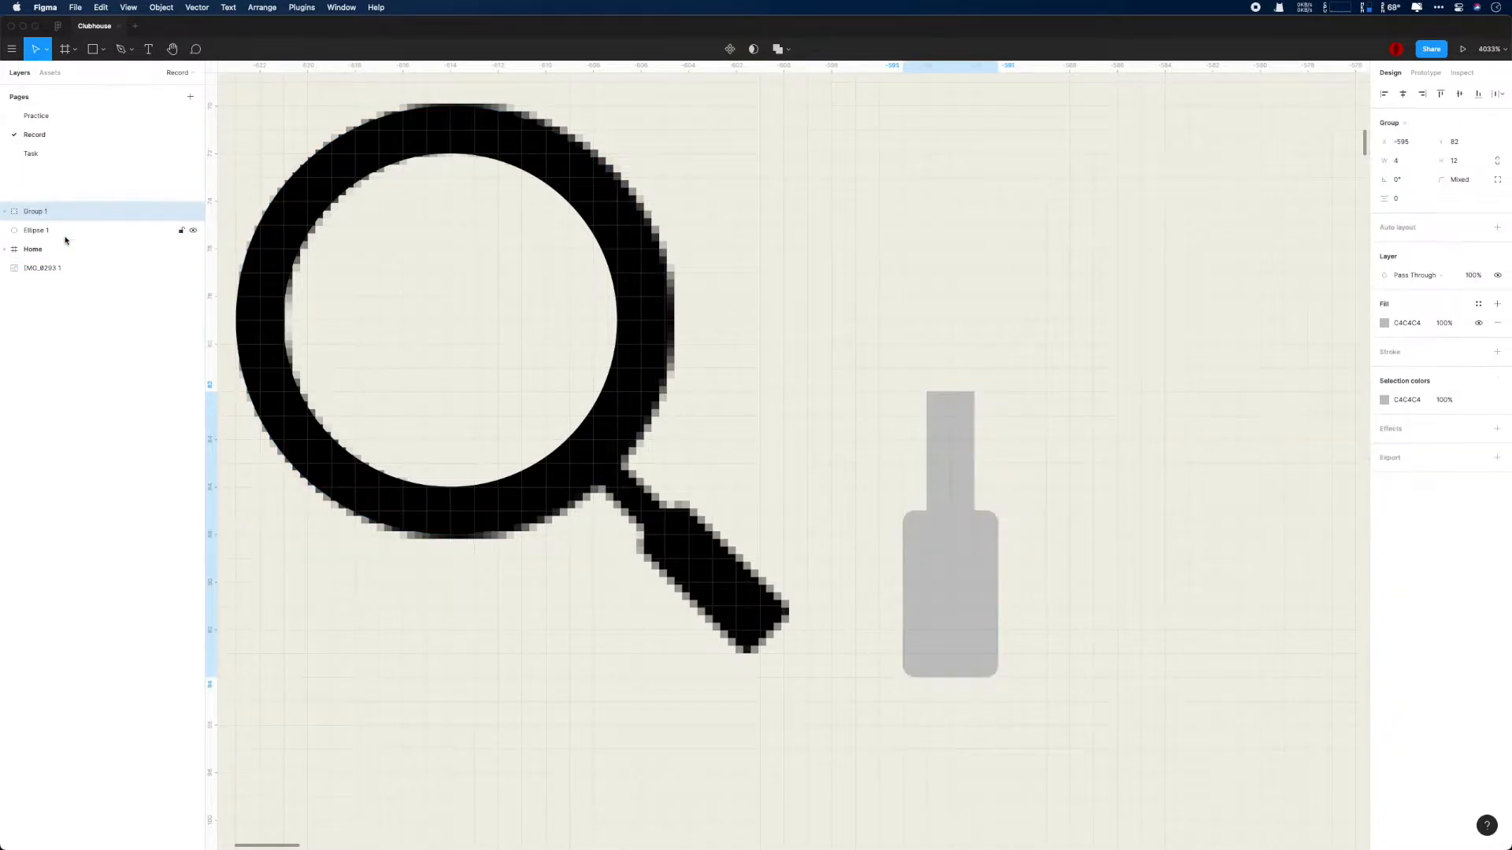
- Group the handle rectangles with the circle and combine the two rectangles into a union
shift+click(48, 230)
shift+click(39, 248)
key(super+g)
click(74, 230)
shift+click(72, 248)
click(785, 49)
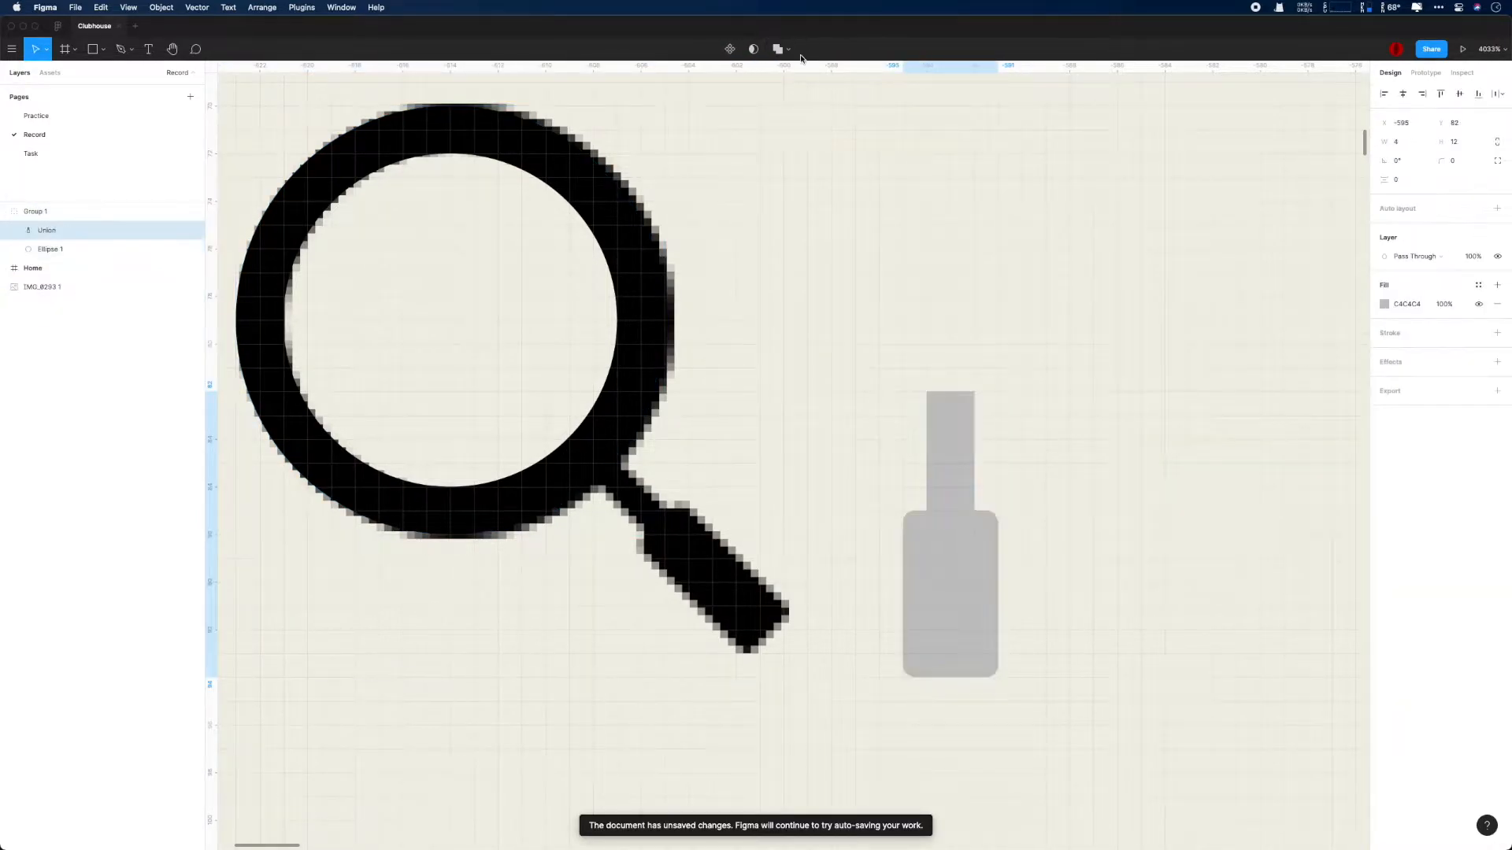
- Round the neck rectangle's corners to 0.5 and nudge it 1 px down into the grip
click(14, 230)
click(170, 254)
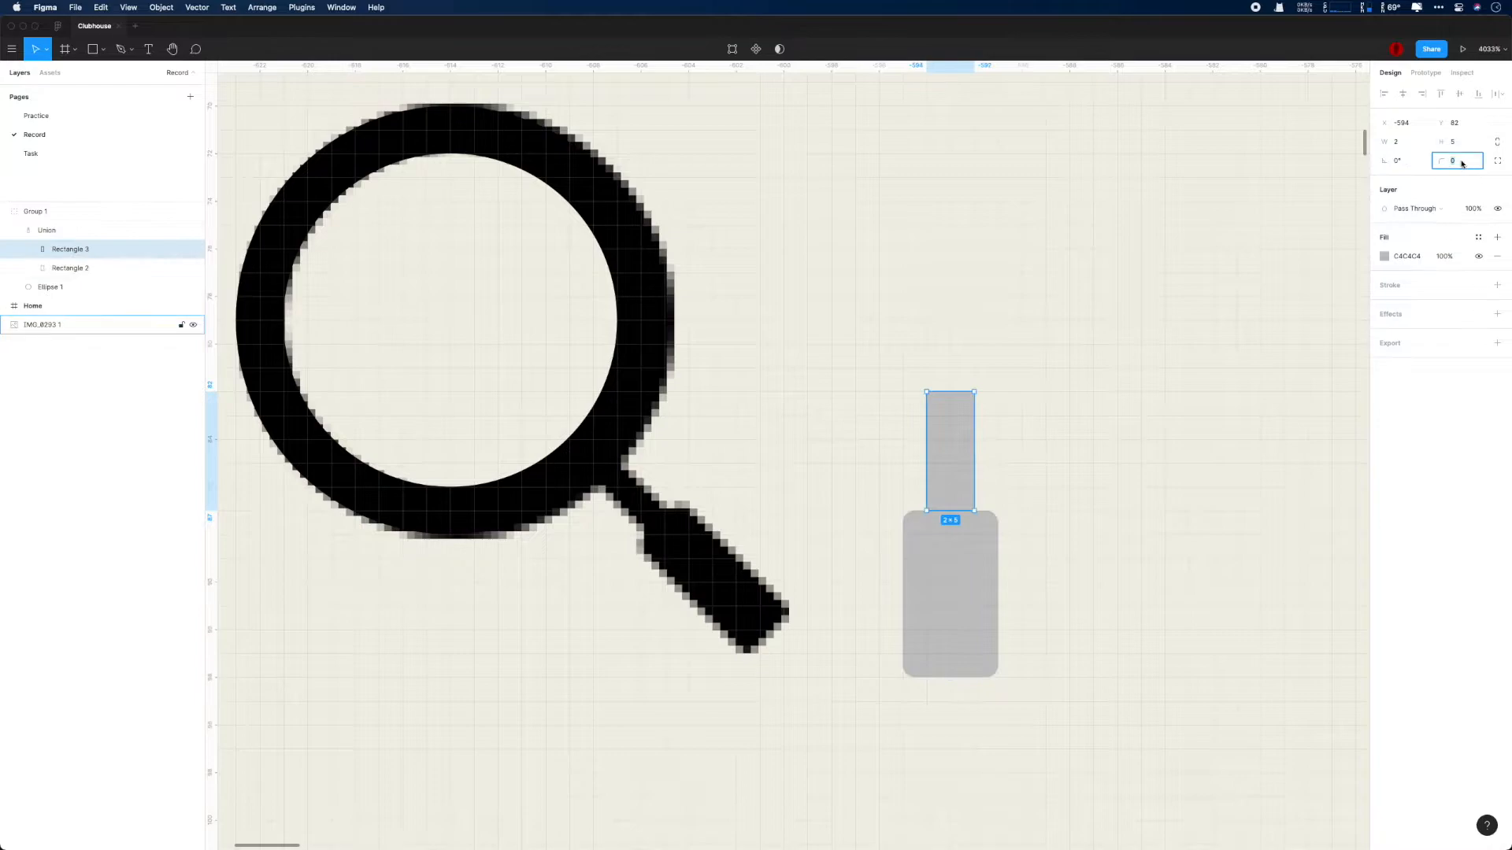
key(Down)
click(957, 543)
- Rotate the united handle to 45° and fill it with black (000000)
click(47, 231)
click(1407, 162)
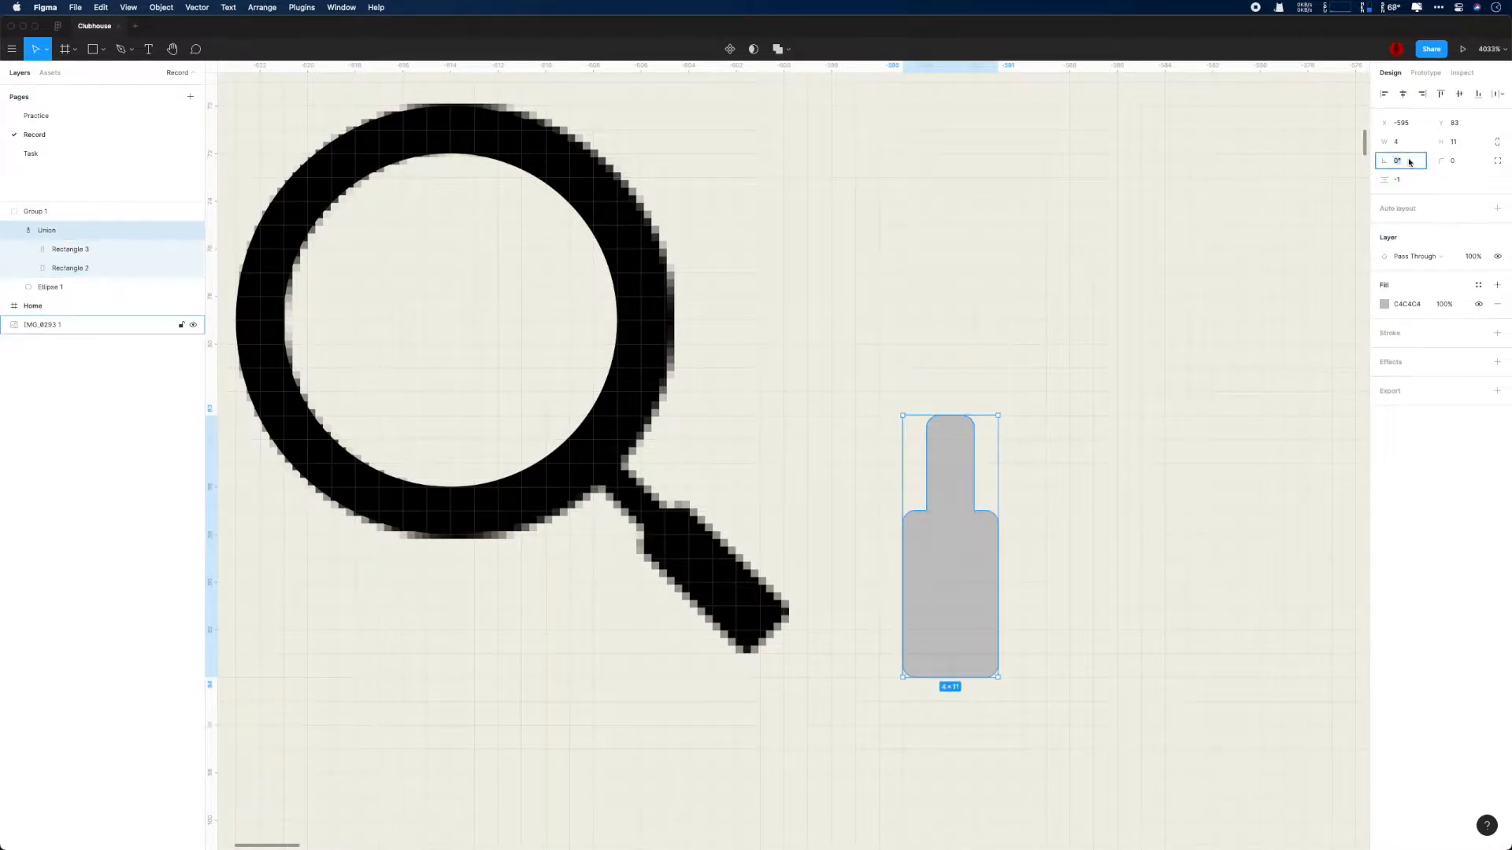
text(90)
key(Return)
text(45)
key(Return)
click(1385, 306)
click(1286, 557)
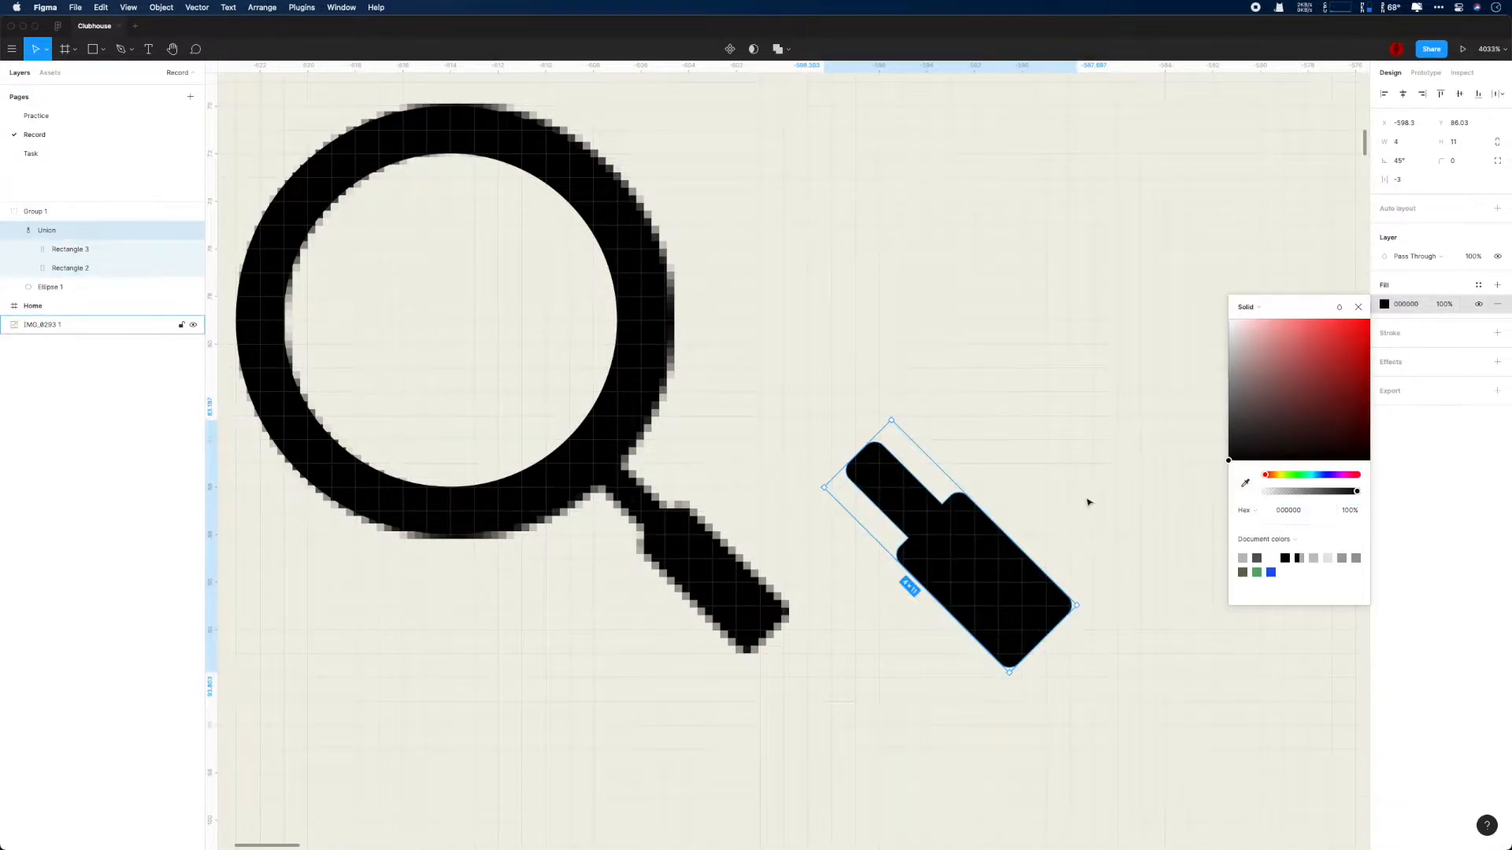
- Ungroup the circle and the united handle
click(1086, 502)
click(635, 324)
click(81, 291)
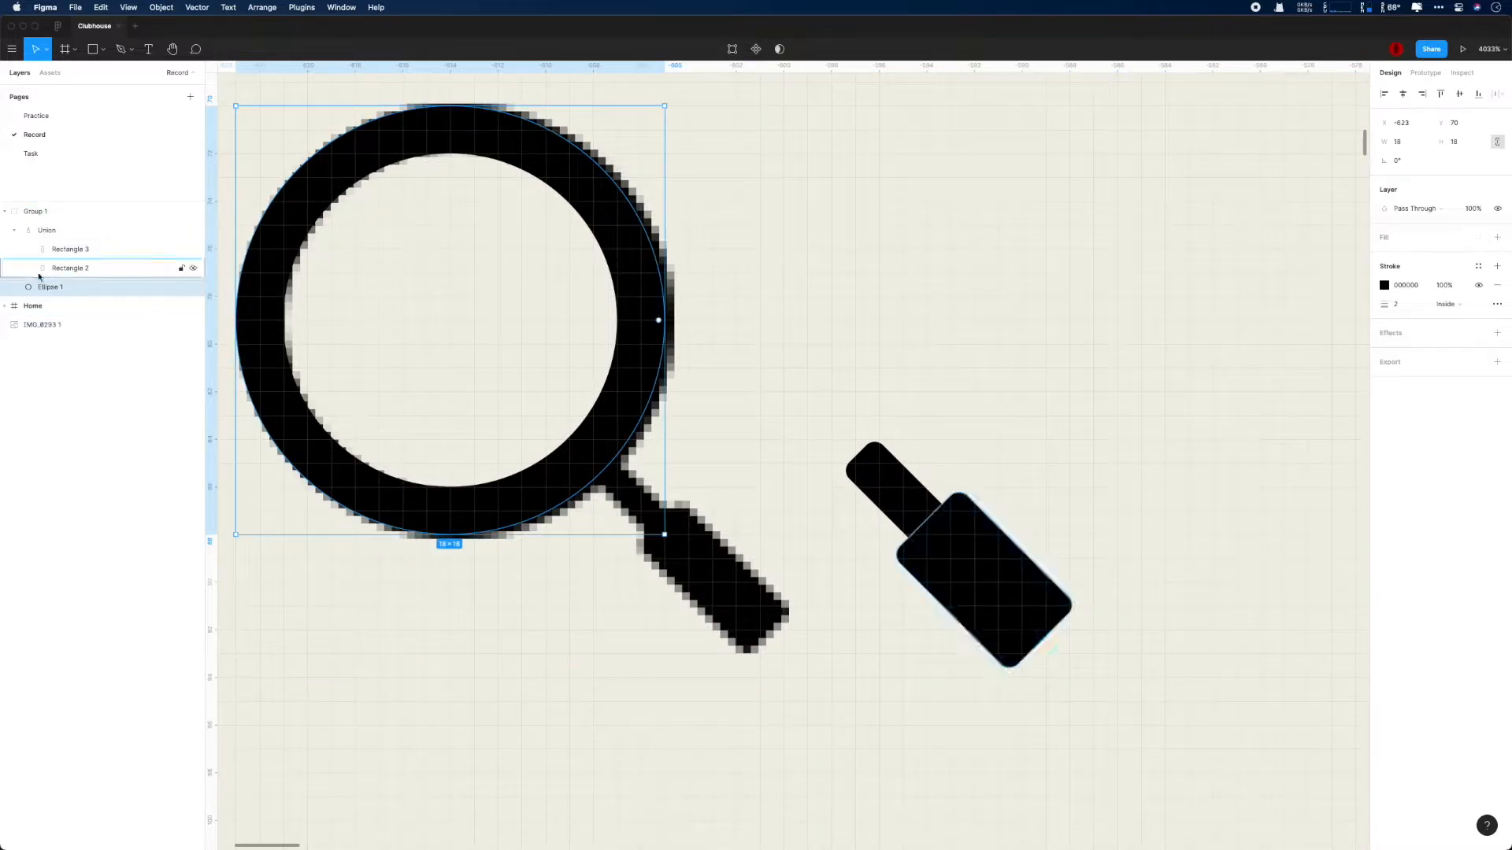
click(42, 217)
key(super+shift+g)
- Move the circle clear of the reference lens and attach the handle to its lower-right edge
click(431, 135)
drag(430, 135, 860, 134)
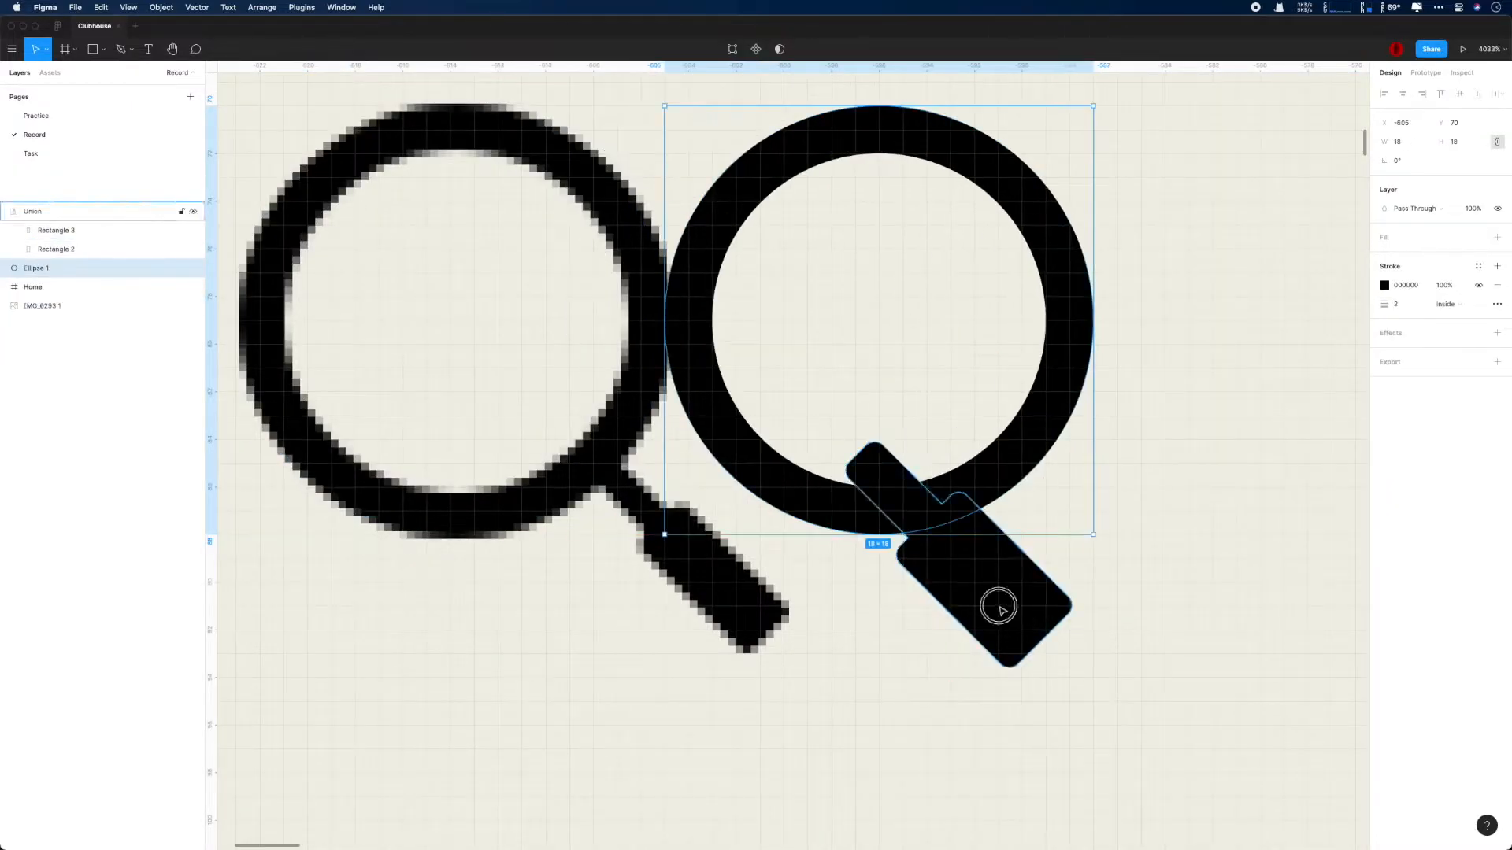
drag(1002, 611, 1147, 622)
- Reorder the layers so the circle sits above the united handle
click(866, 135)
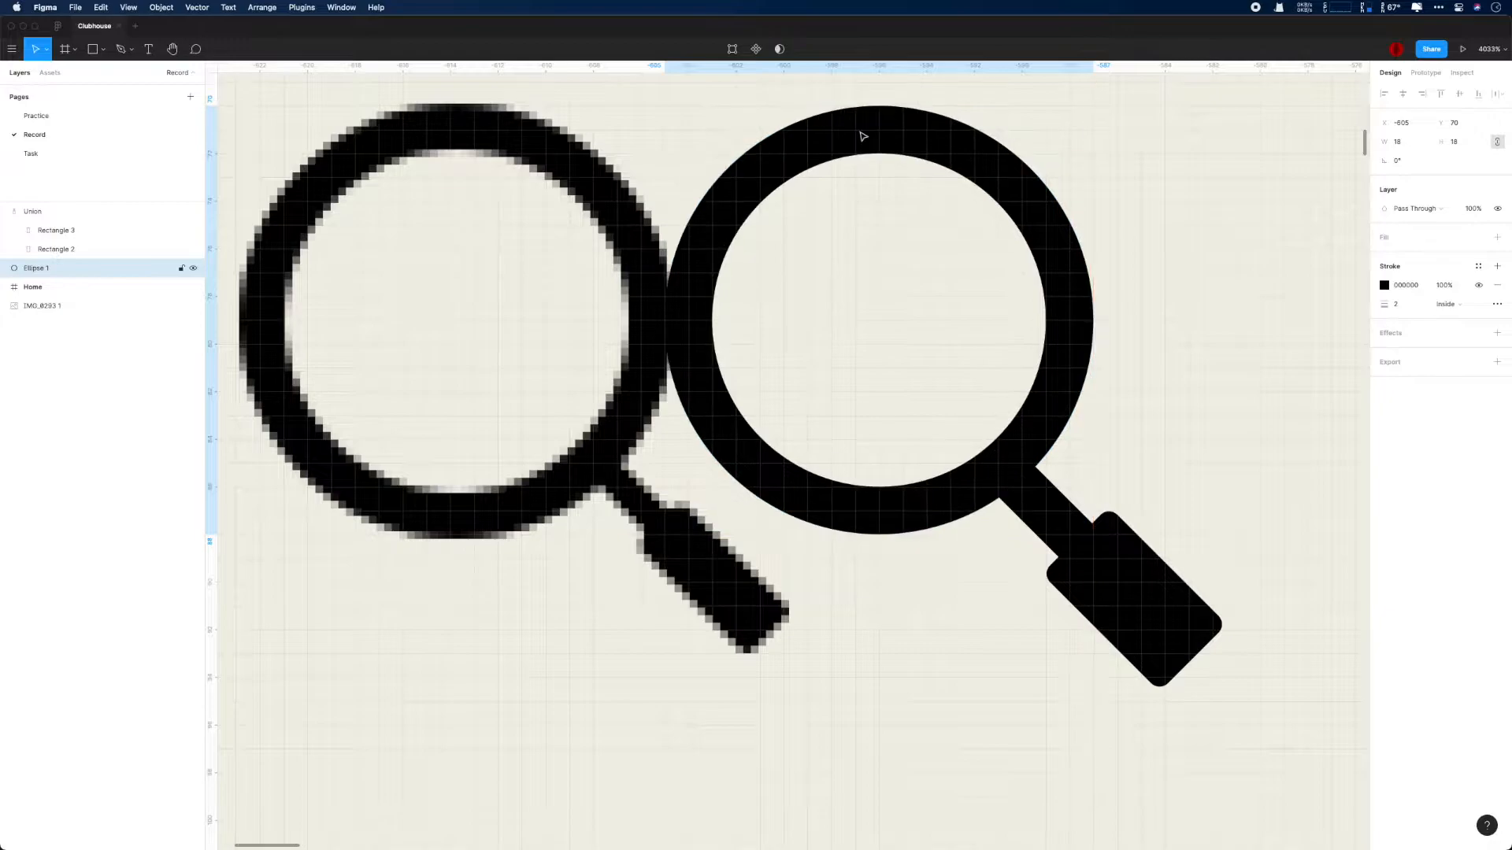
click(1134, 580)
drag(48, 268, 51, 203)
click(1132, 517)
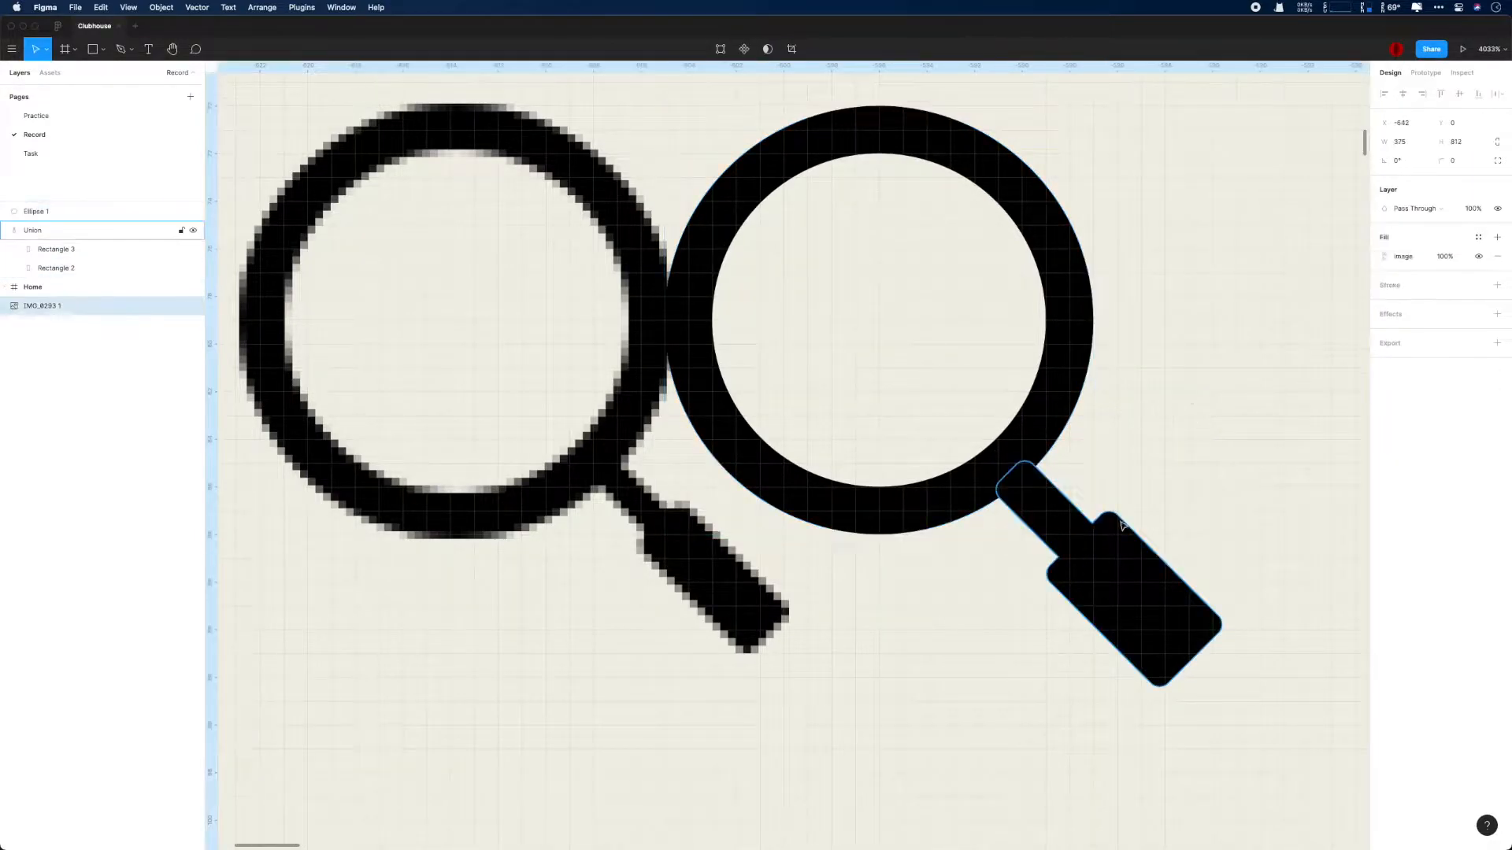
- Set the neck rectangle's width to 1 px and its corner radius to 0, and save the file
scroll(1181, 525, right, 3)
click(921, 522)
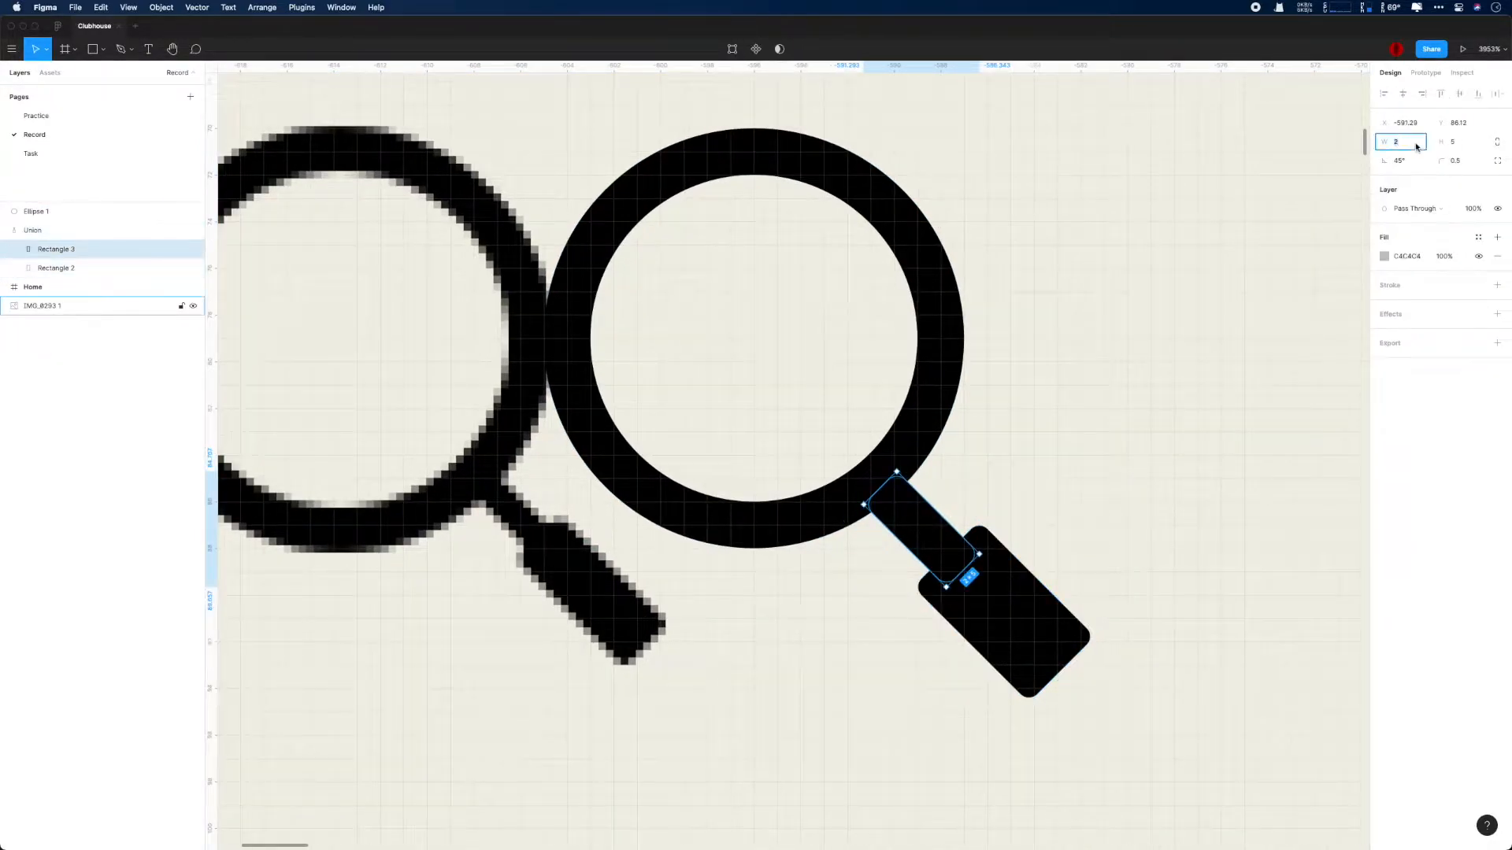
text(1)
key(Return)
scroll(1037, 445, down, 2)
scroll(1036, 446, up, 1)
click(1462, 159)
text(0)
key(Return)
key(super+s)
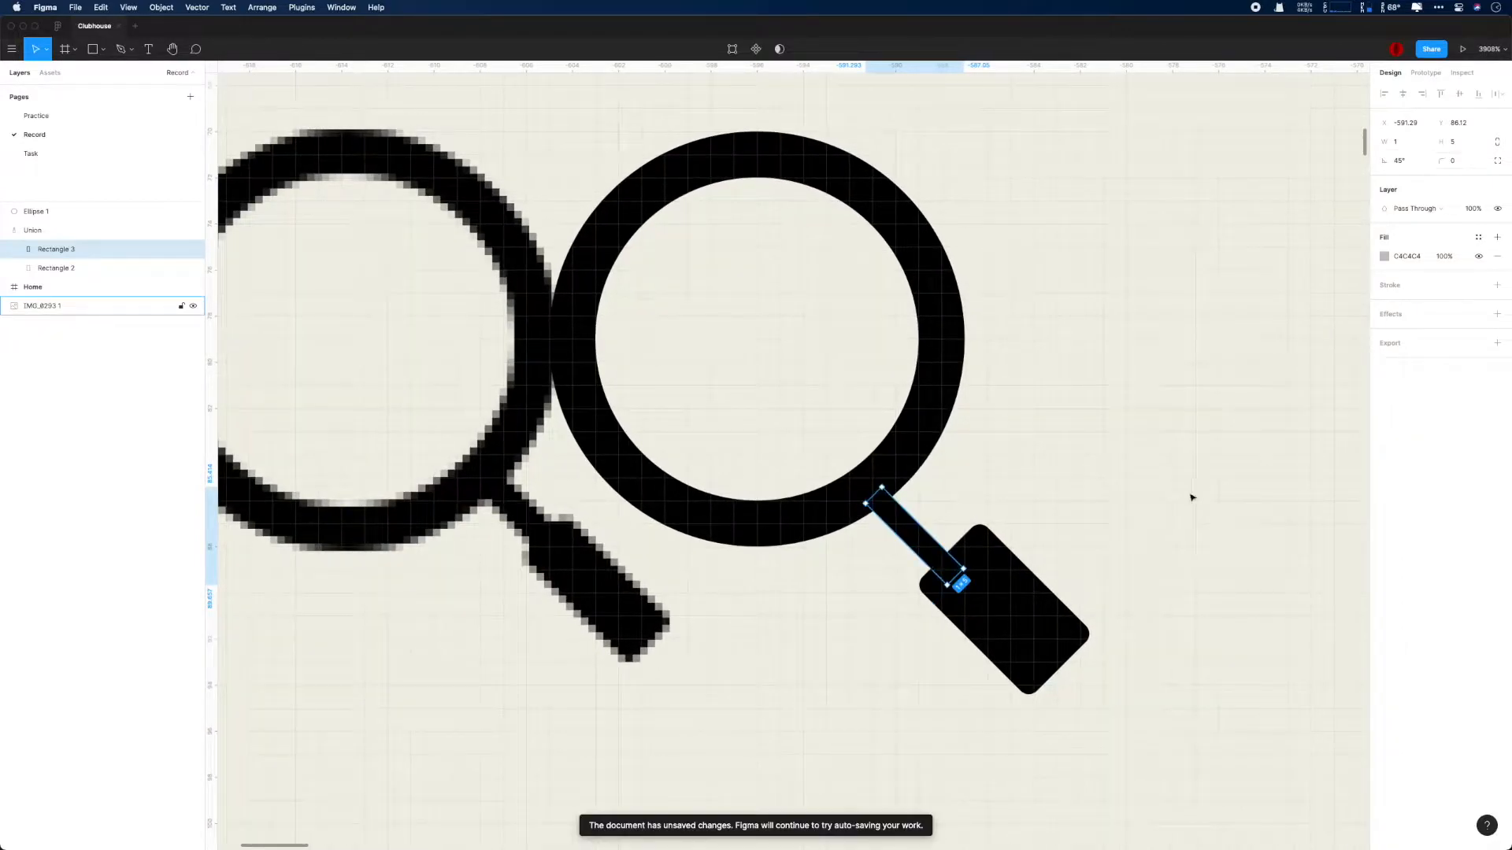
- Move the grip rectangle toward the lens, unlock its proportions and resize it to 3 by 6 px
click(1016, 594)
key(Left)
key(Up)
click(1497, 142)
click(1415, 145)
text(3)
key(Return)
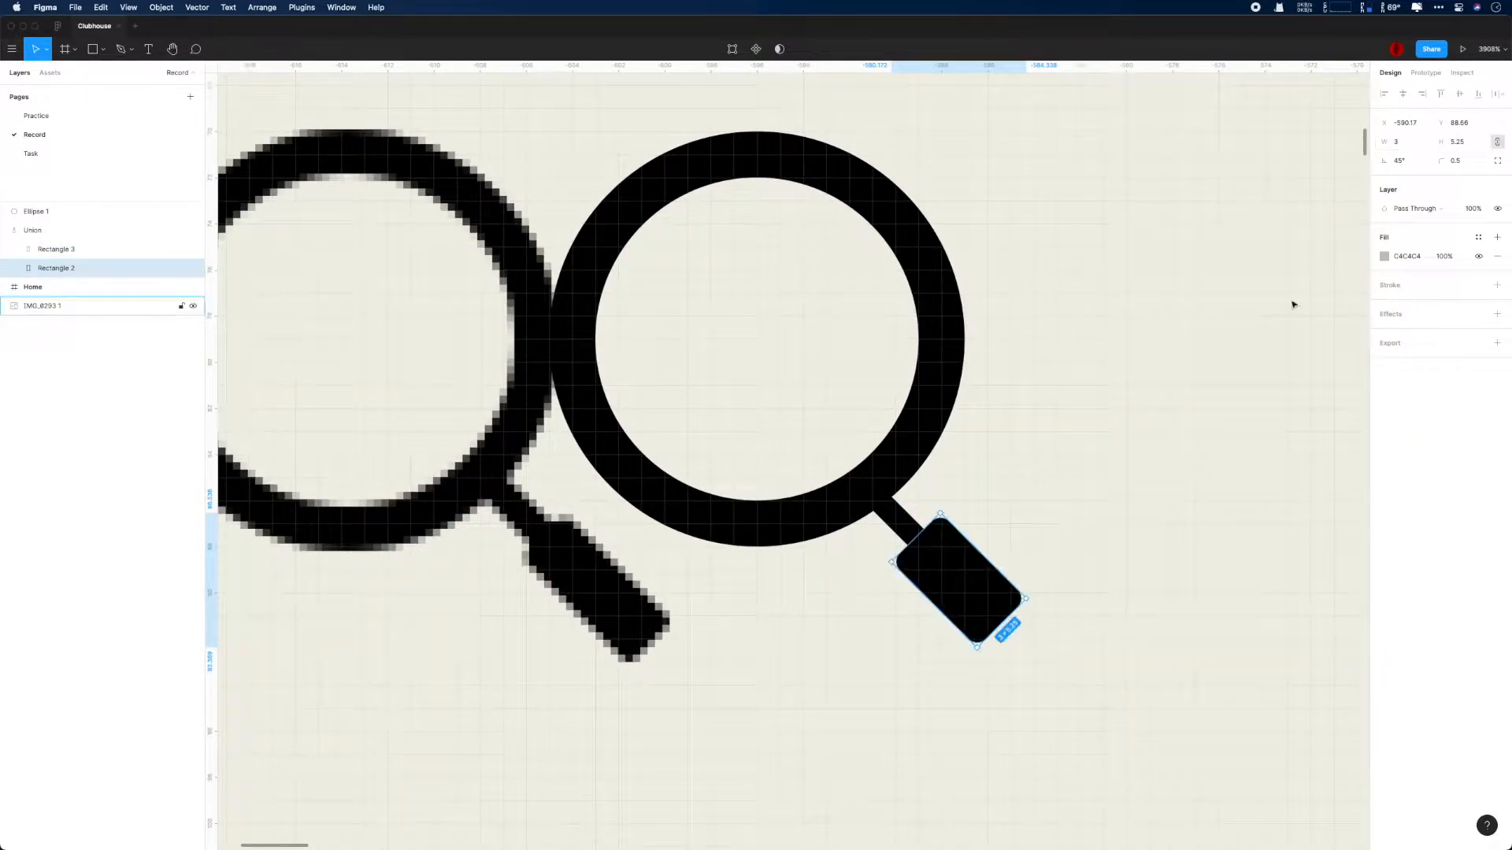
click(1458, 142)
text(6)
key(Return)
- Group the circle with the united handle and move the group farther from the reference icon
scroll(1054, 367, down, 3)
click(36, 212)
shift+click(34, 232)
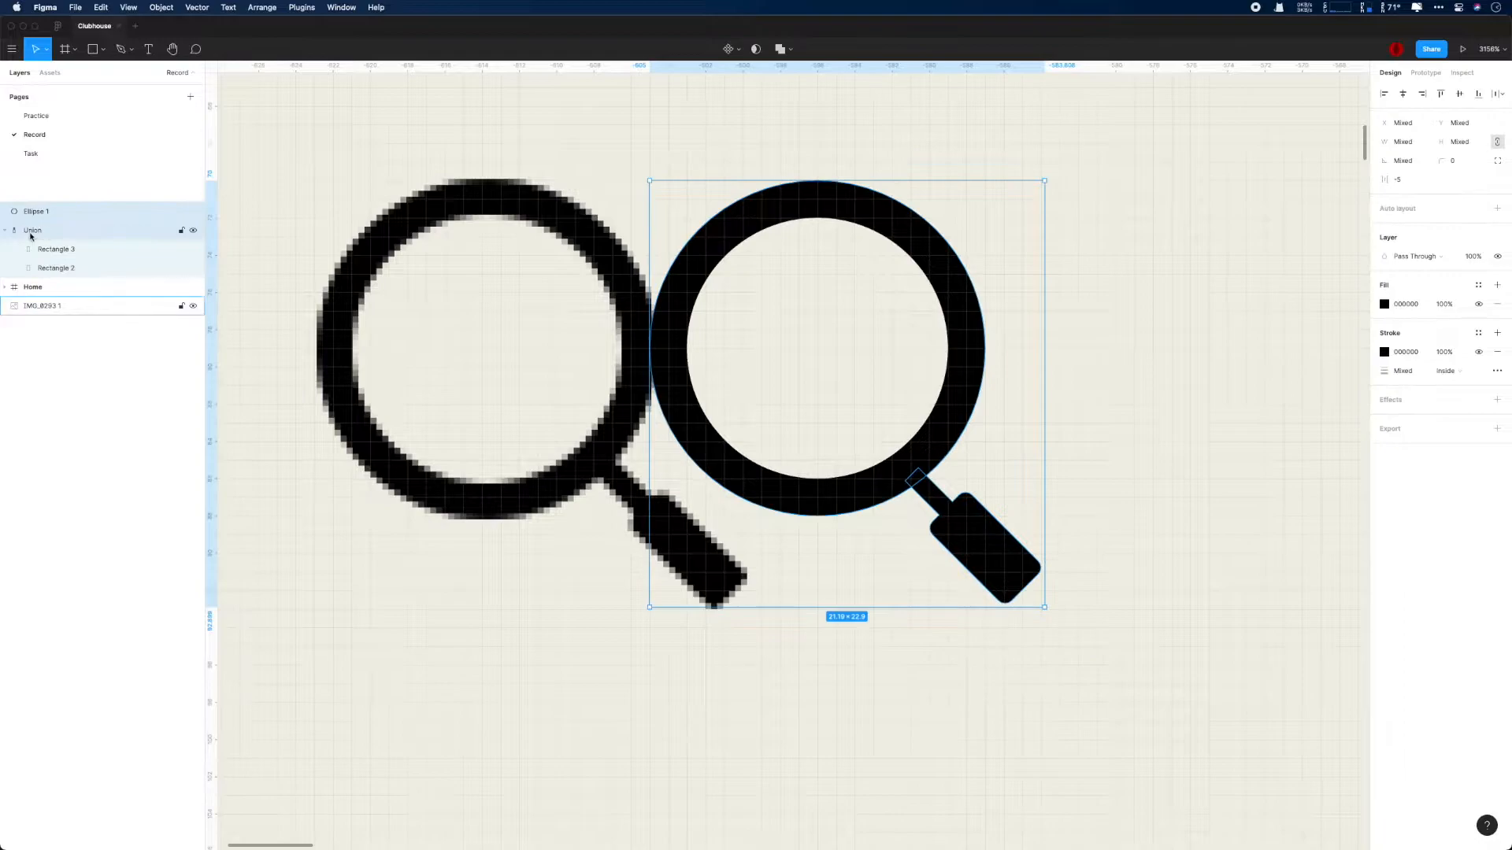
key(super+g)
scroll(980, 417, down, 2)
drag(821, 225, 914, 209)
scroll(1092, 508, up, 3)
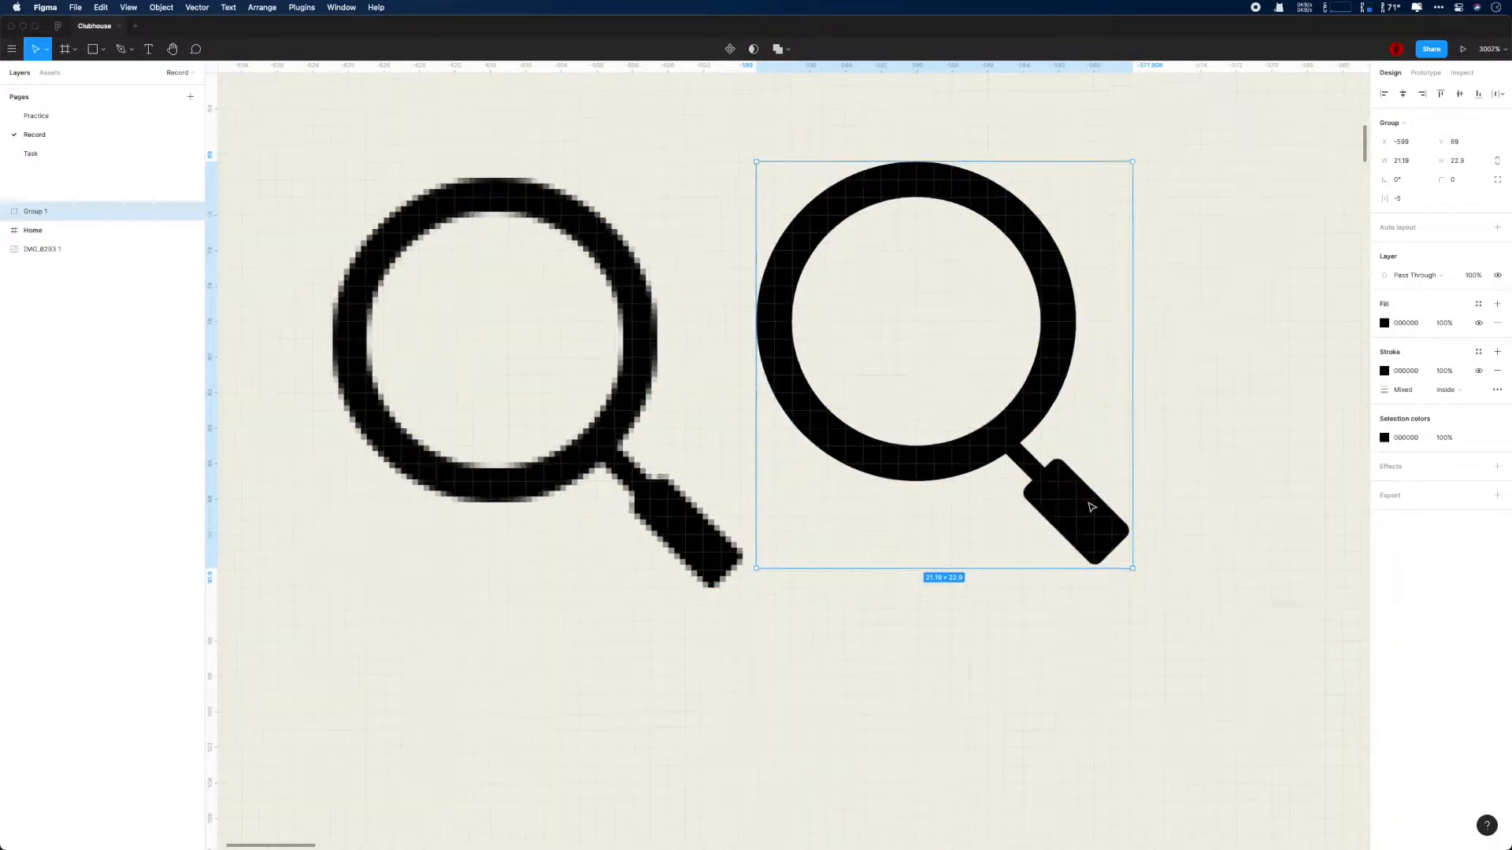
- Set the grip rectangle's corner radius to 0.75
scroll(1092, 508, down, 1)
double_click(1086, 508)
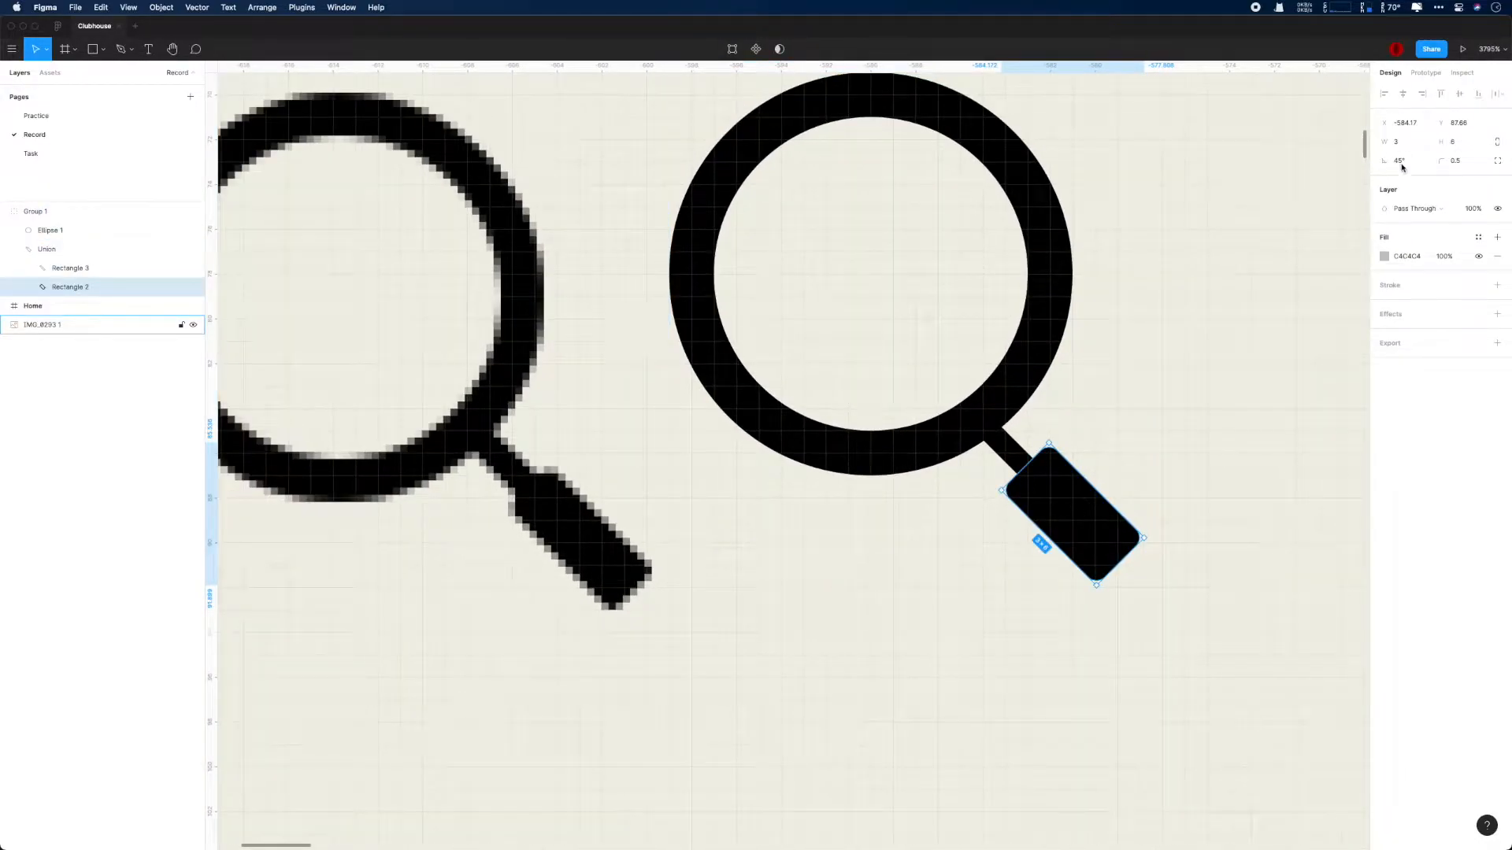
key(Return)
scroll(1113, 470, down, 6)
click(1079, 570)
scroll(1080, 571, down, 5)
scroll(1082, 573, up, 5)
click(1104, 352)
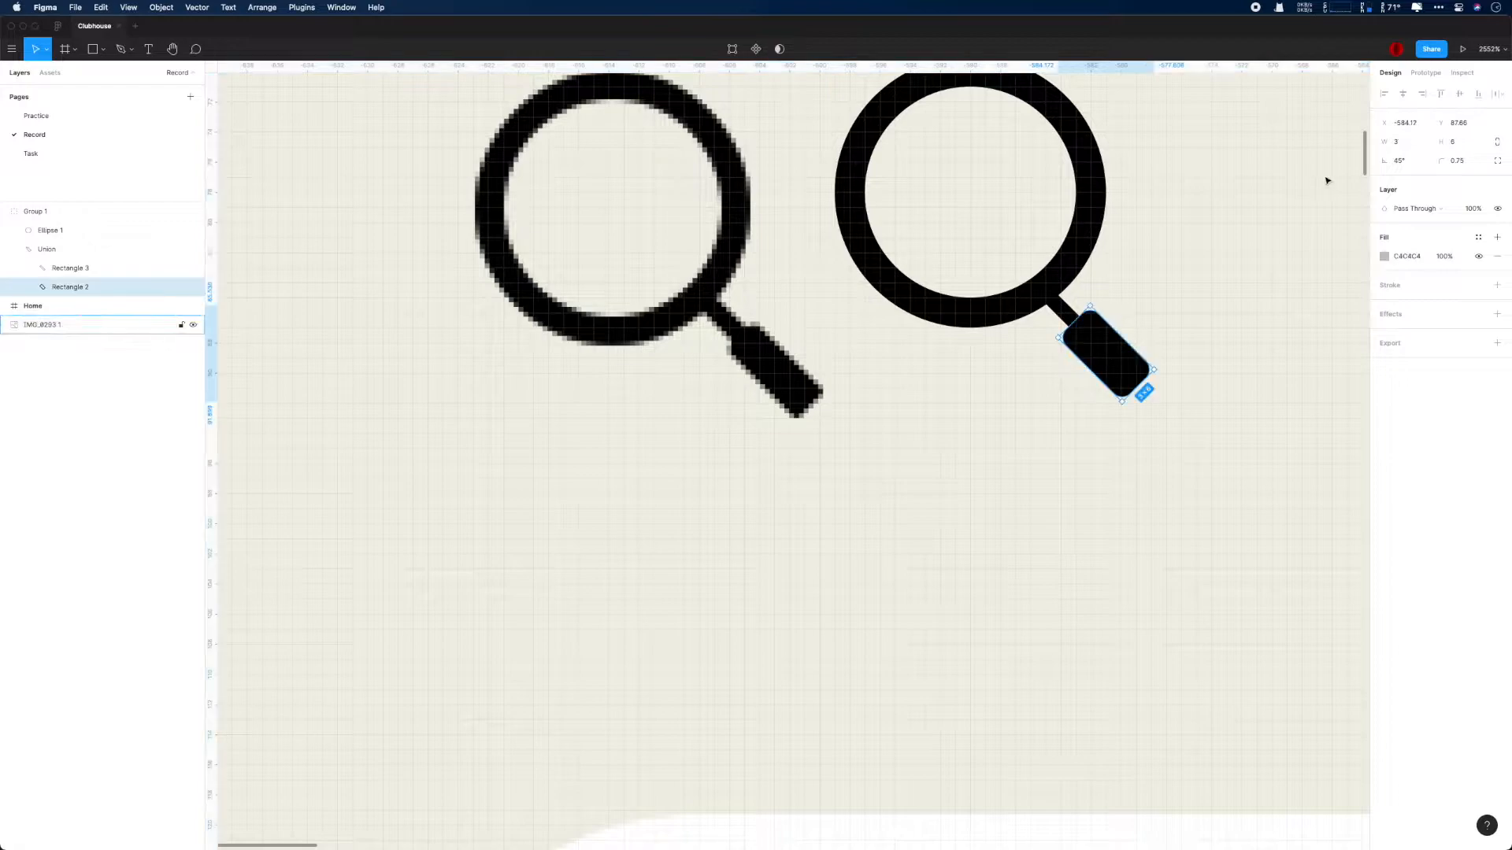
- Compare the drawn magnifier with the reference icon and resize its grip rectangle to 3 by 7 px
scroll(1113, 450, down, 6)
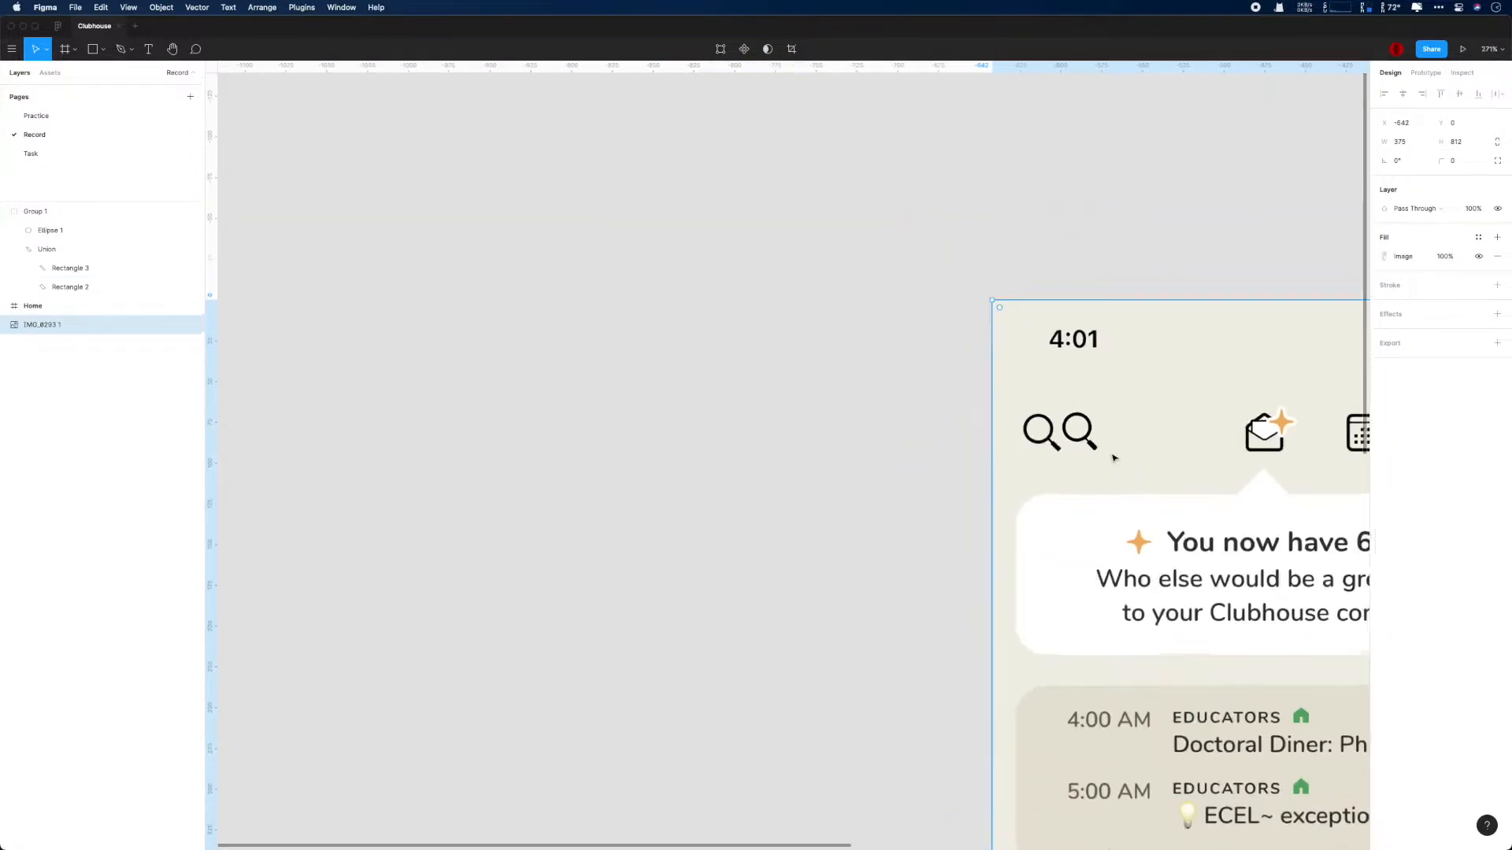
scroll(1055, 428, up, 4)
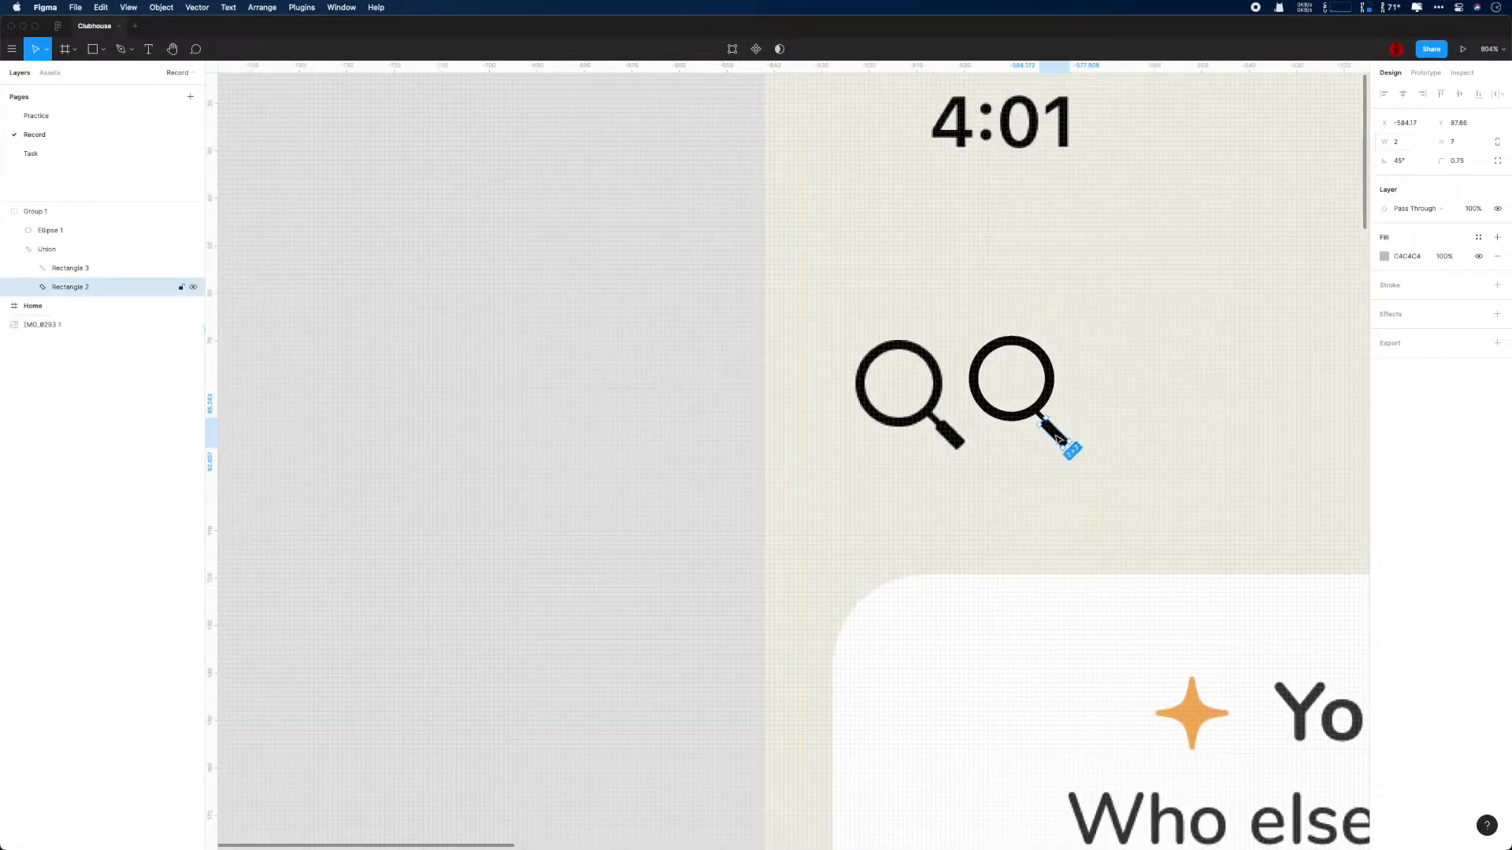
scroll(1127, 479, down, 1)
click(1127, 478)
super+click(1058, 429)
click(1401, 142)
text(3)
key(Return)
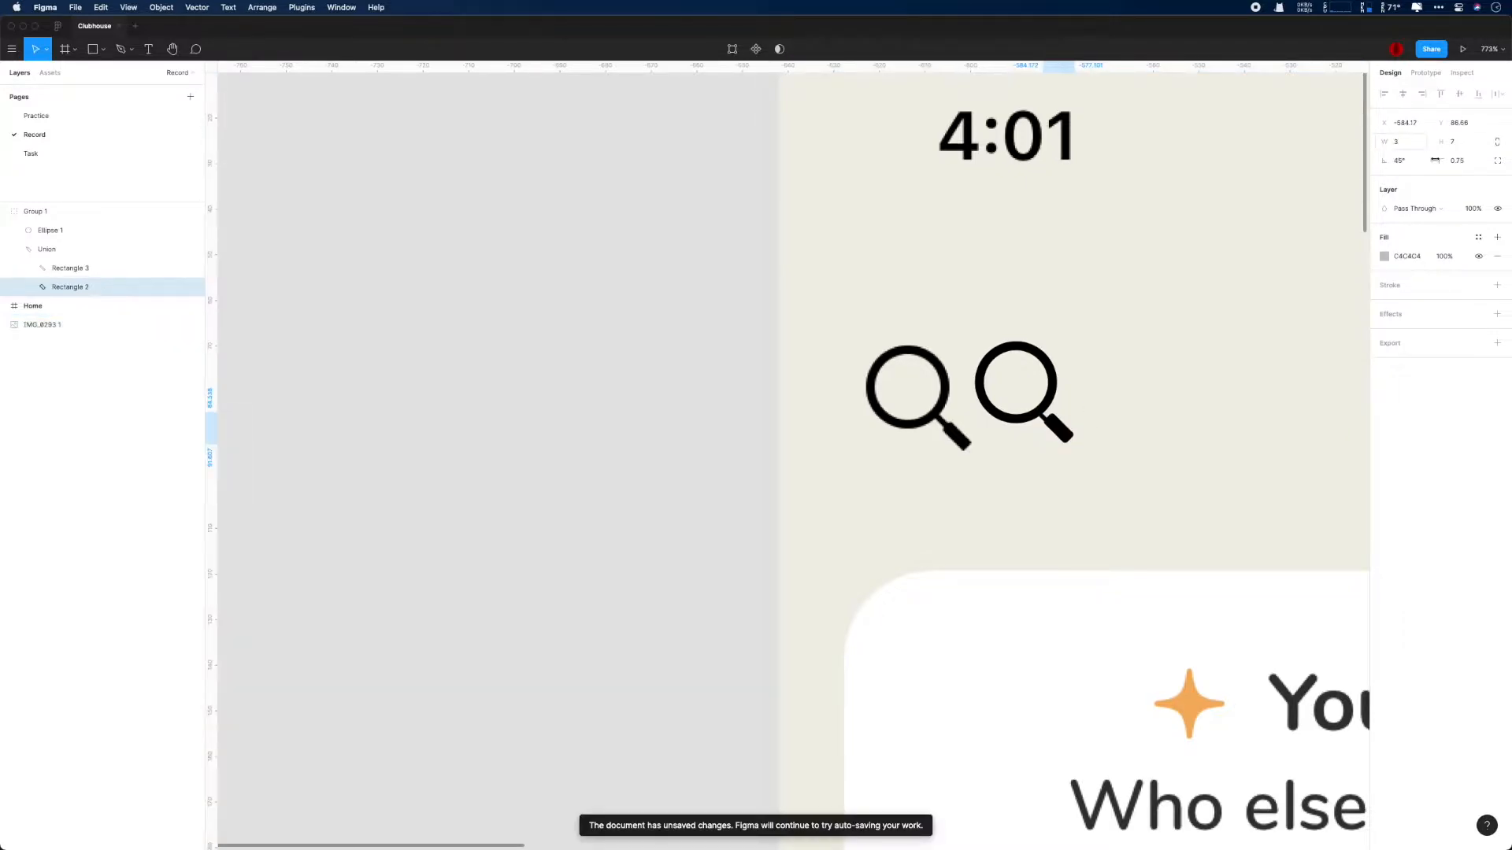
- Nudge the magnifier's grip rectangle 1 px down from the lens and set its corner radius to 0.25
key(Up)
key(Right)
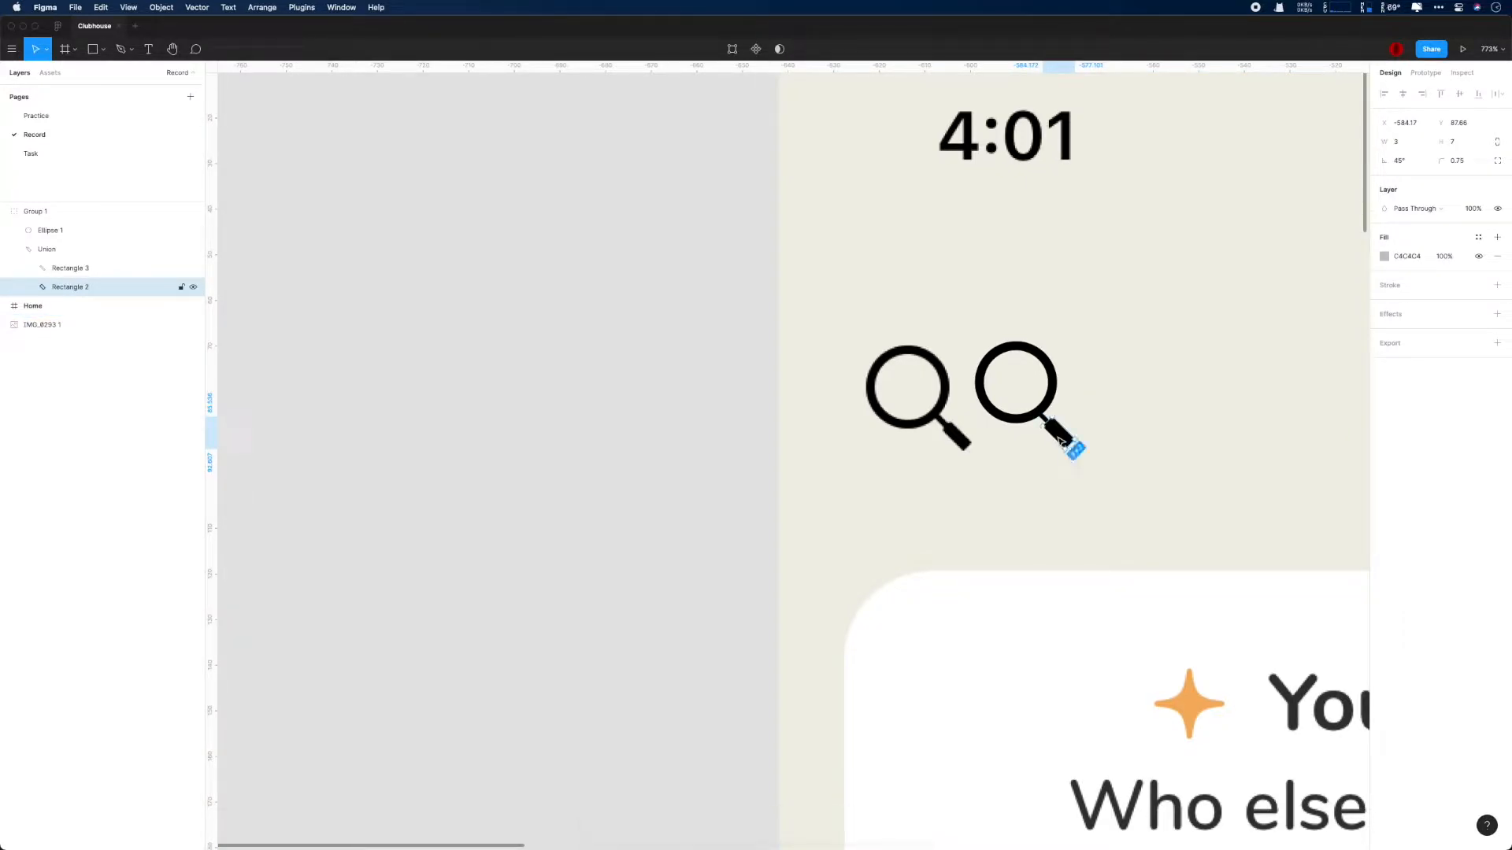
click(1464, 156)
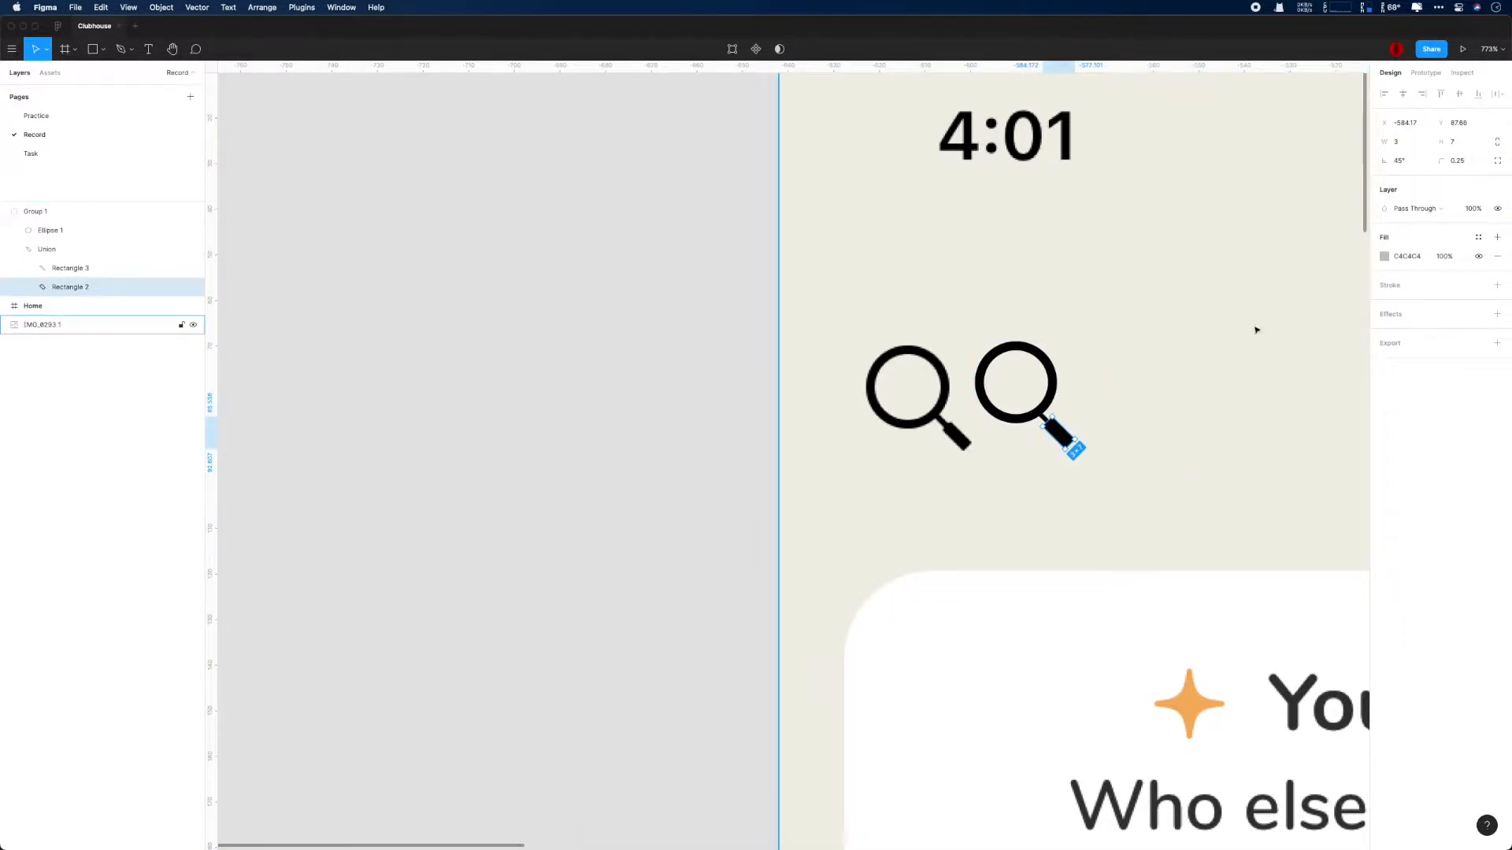
text(0.5)
key(Return)
key(super+minus)
key(Escape)
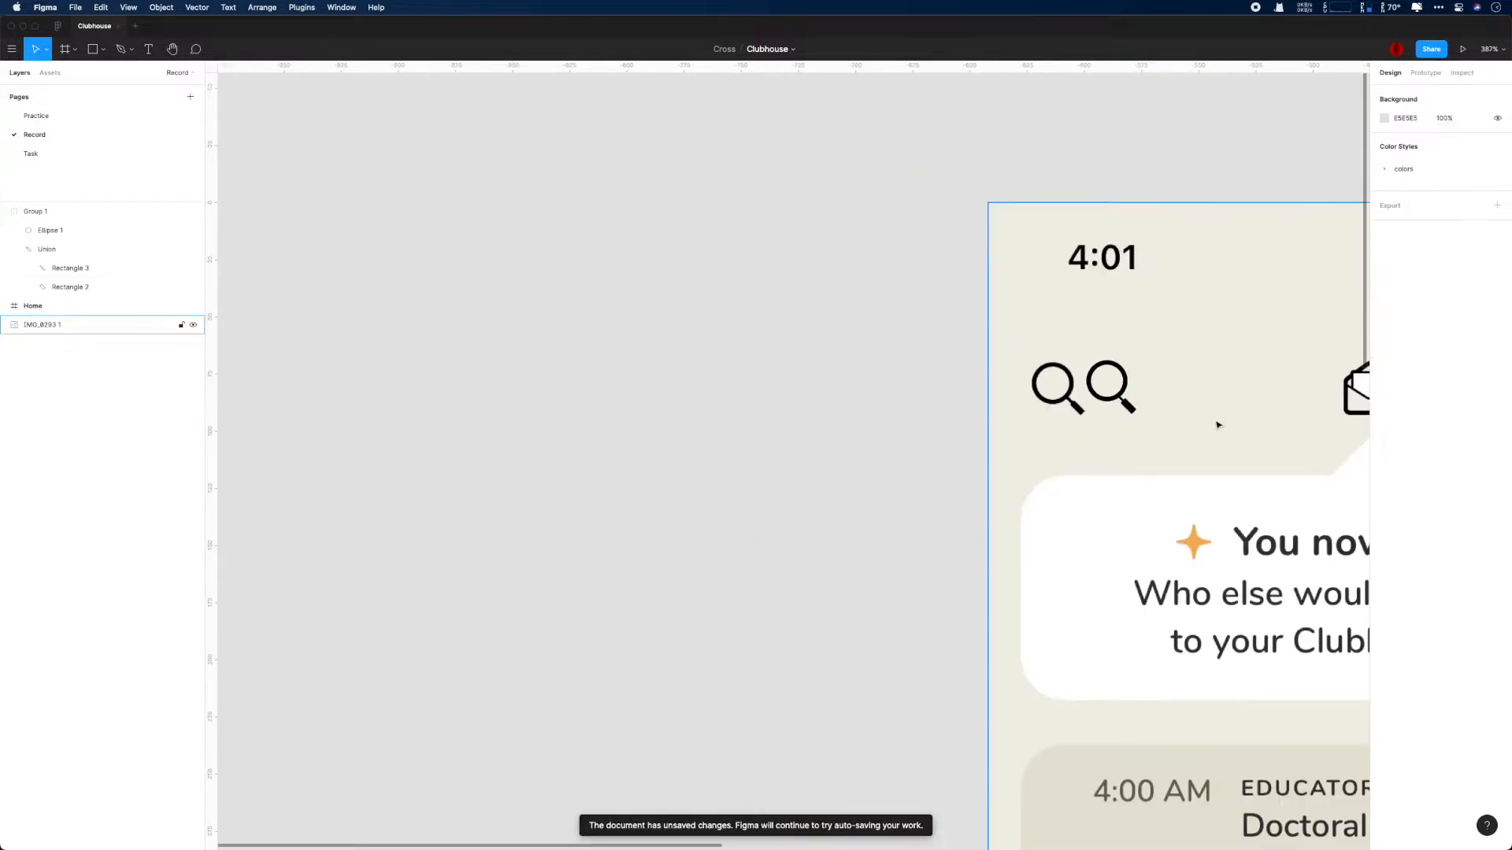
- Set the width of the narrow rectangle joining the magnifier's lens and grip to 1.5 px
drag(770, 496, 288, 506)
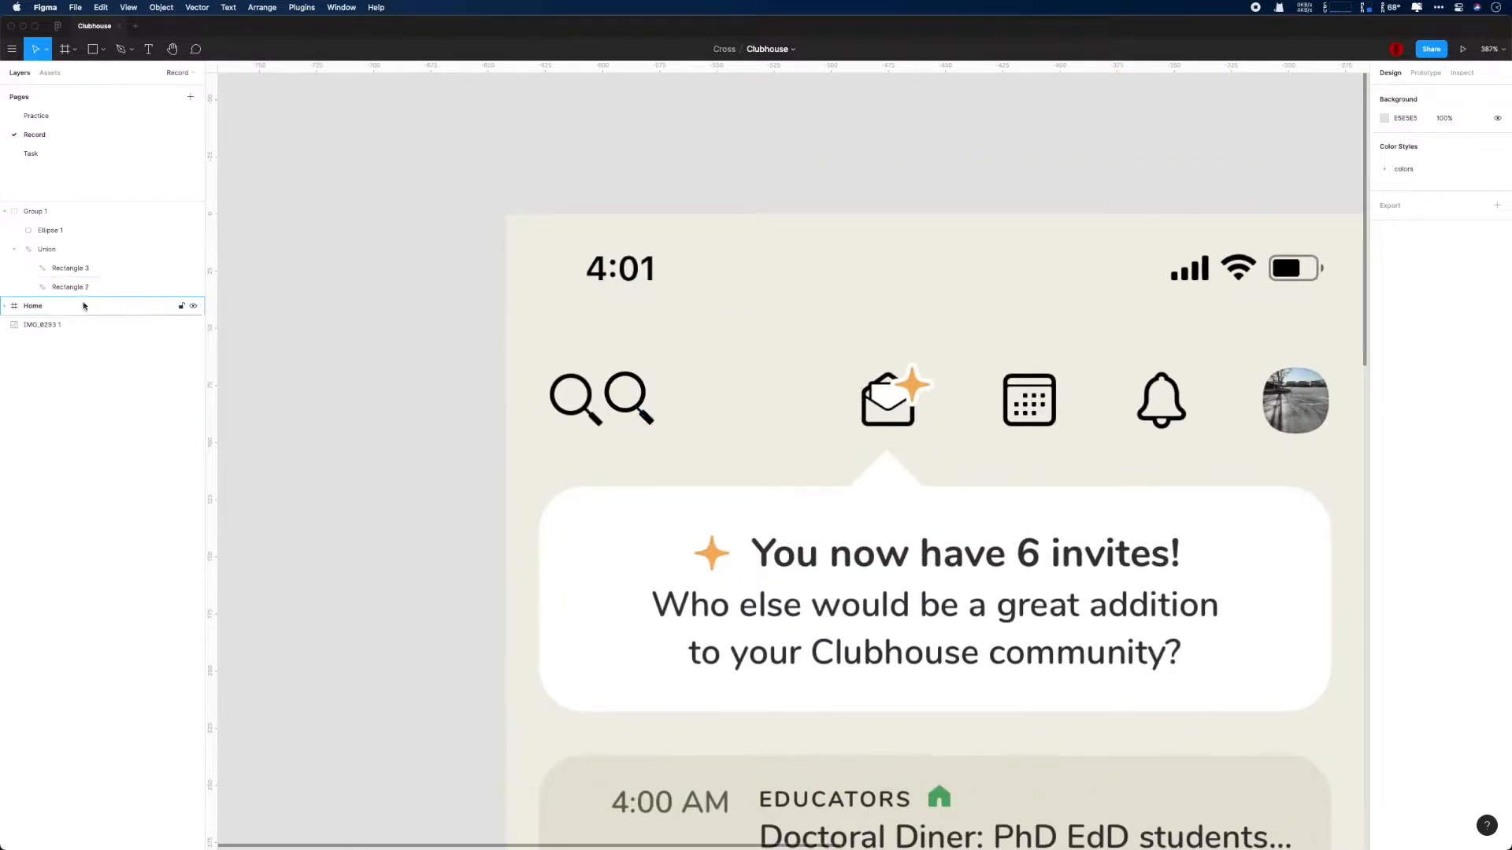
click(97, 269)
click(1410, 141)
text(1.5)
key(Return)
click(790, 441)
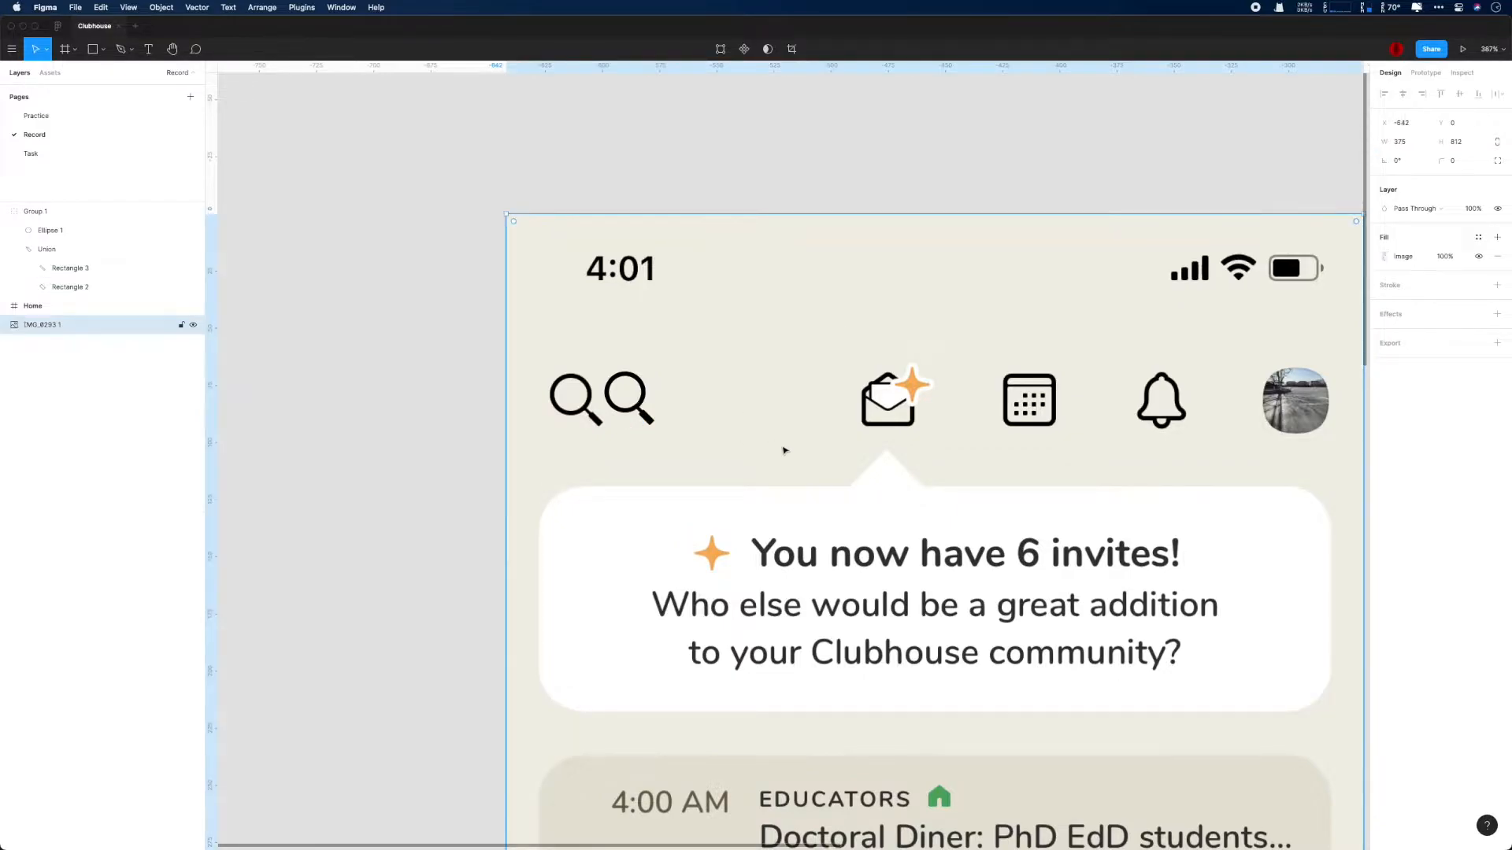
- Set the width of the magnifier's narrow neck rectangle to 1.2 px
super+click(651, 424)
click(687, 396)
scroll(701, 455, up, 5)
super+click(550, 348)
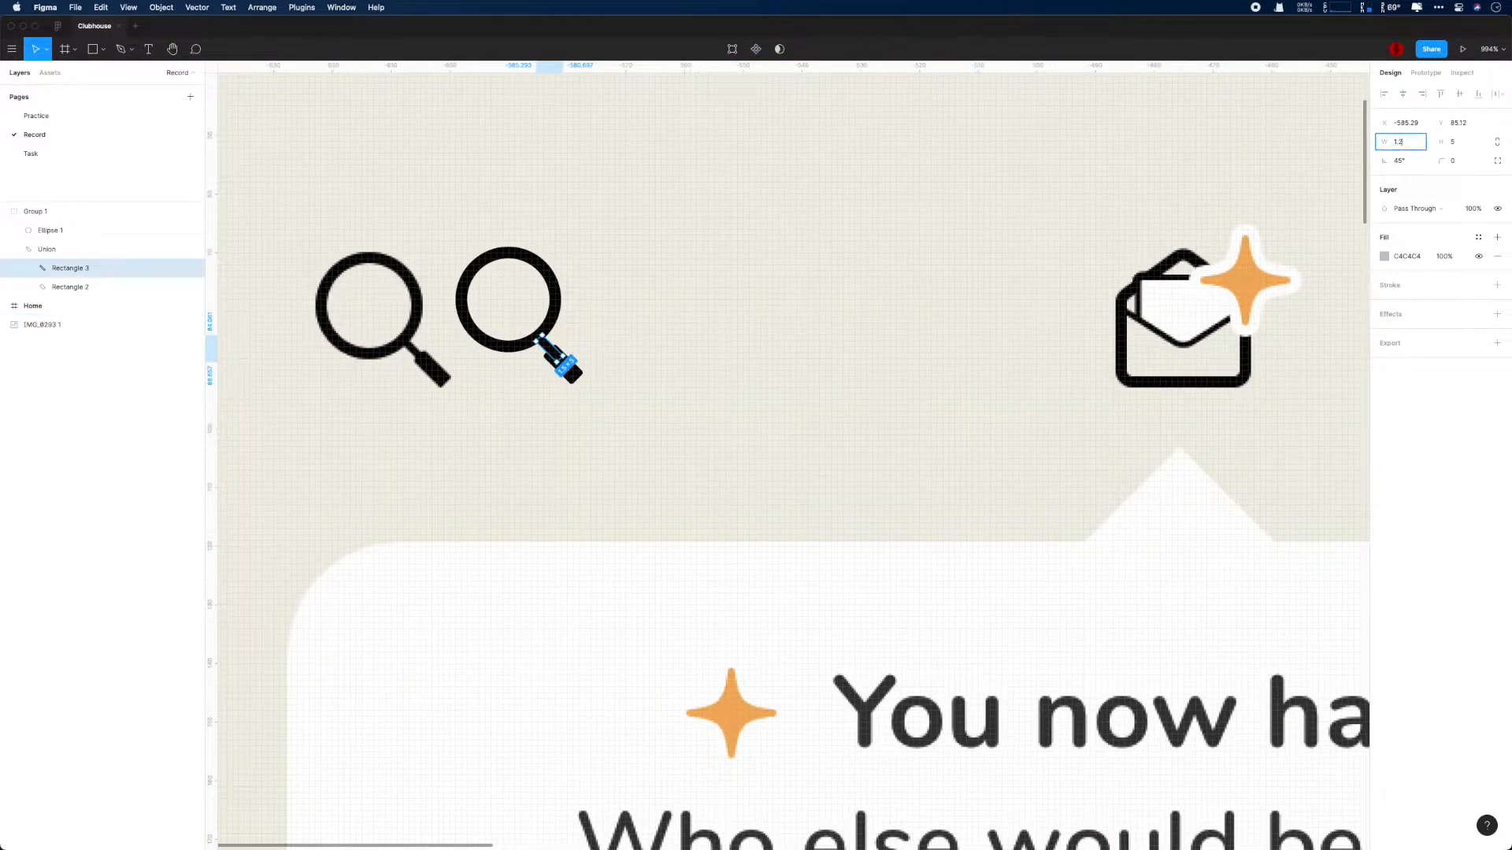
text(1.2)
key(Return)
click(996, 293)
- Unite the magnifier's lens circle and handle inside Group 1 into a single shape
scroll(995, 293, down, 5)
scroll(995, 293, up, 1)
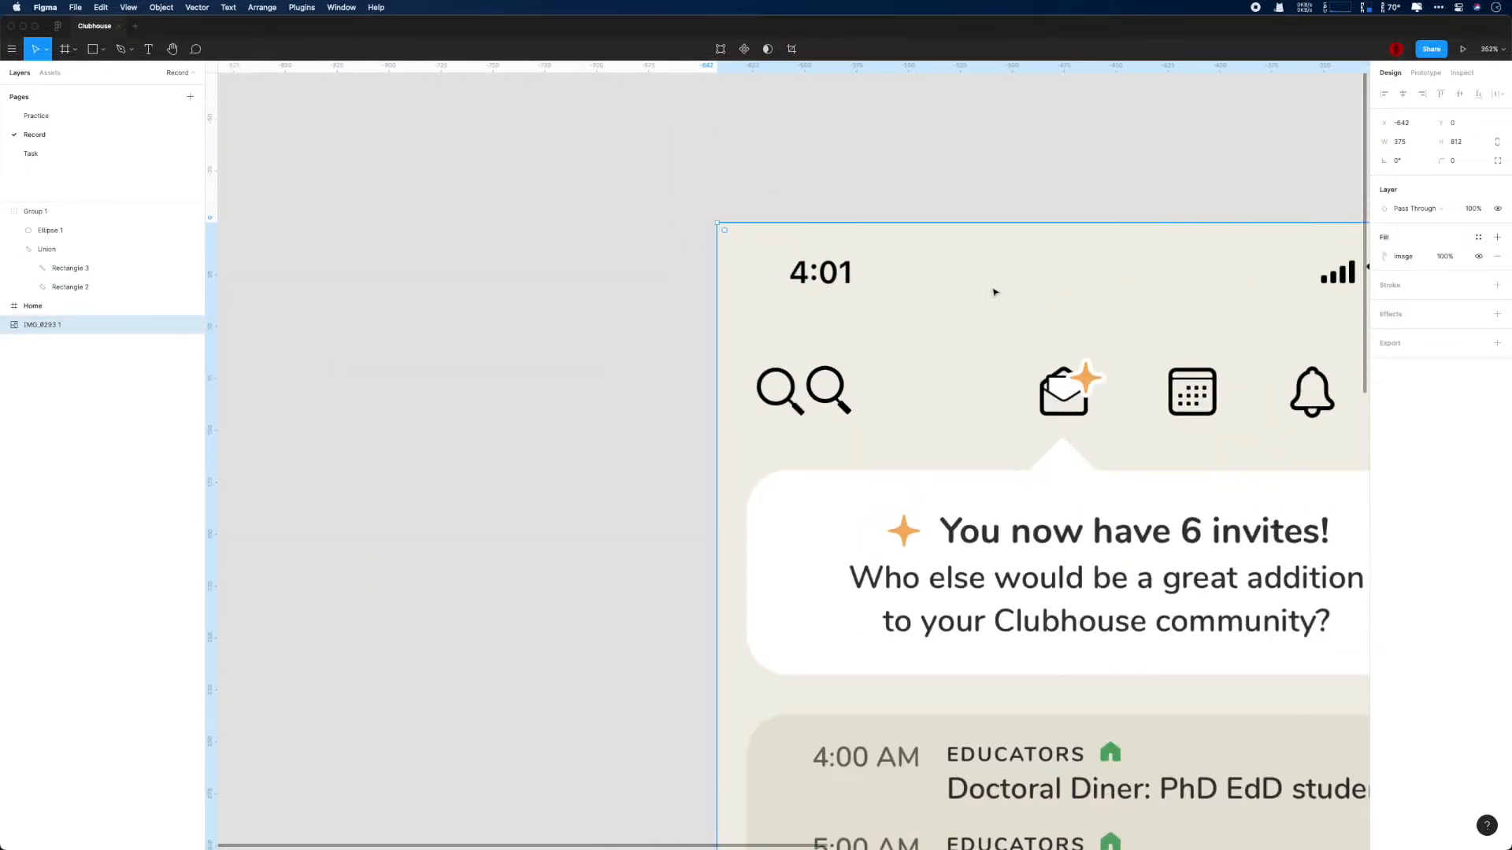
click(60, 252)
click(14, 249)
right_click(64, 211)
click(47, 234)
click(48, 232)
shift+click(48, 249)
click(777, 49)
scroll(654, 360, down, 2)
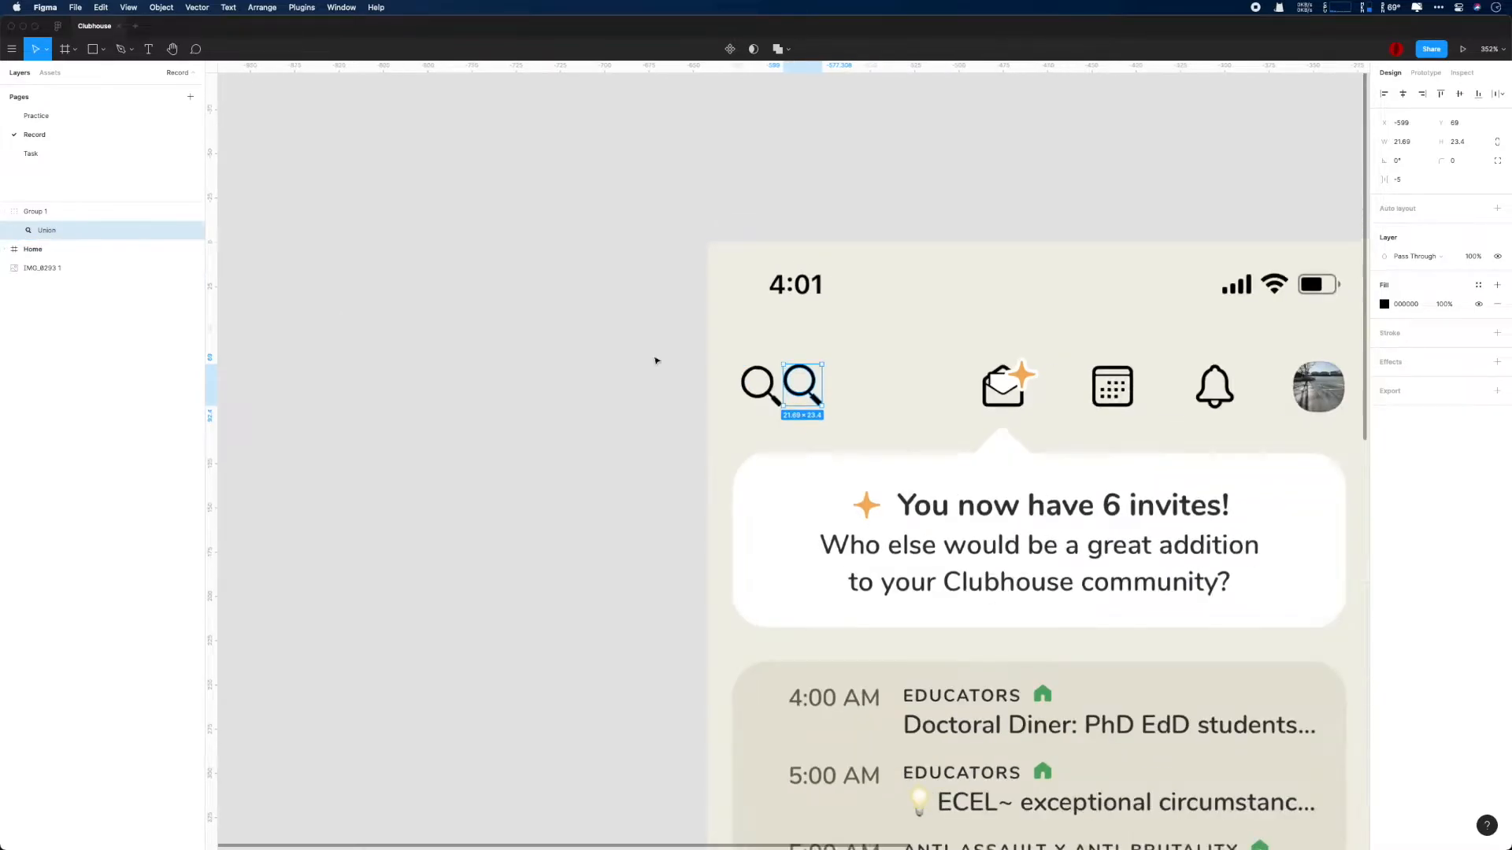
- Ungroup Group 1 and rename the united magnifier shape Search
click(36, 212)
key(super+shift+g)
scroll(393, 283, right, 3)
double_click(33, 212)
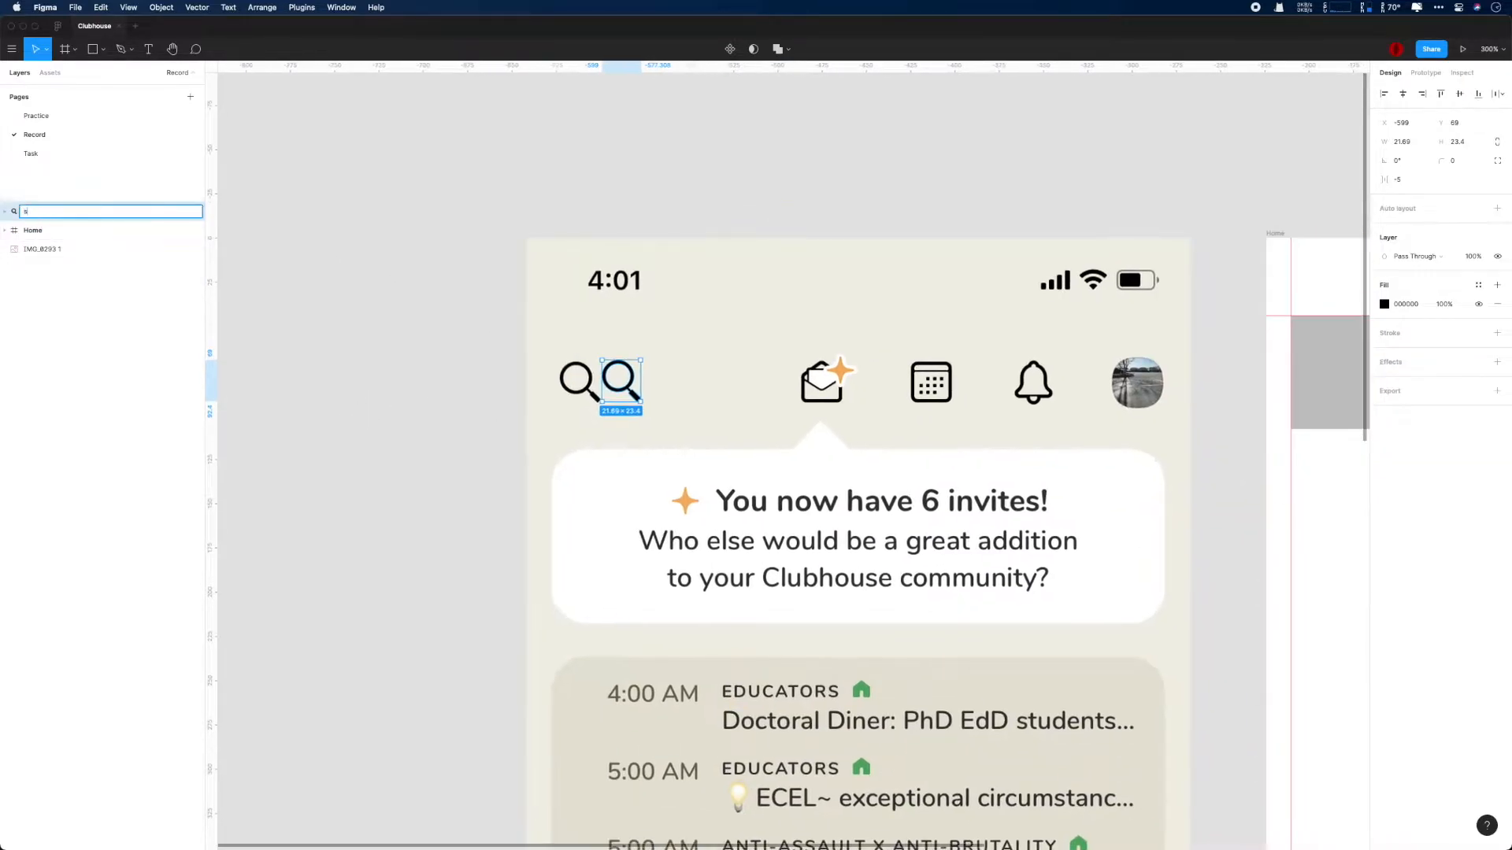
text(Search)
key(Return)
key(super+s)
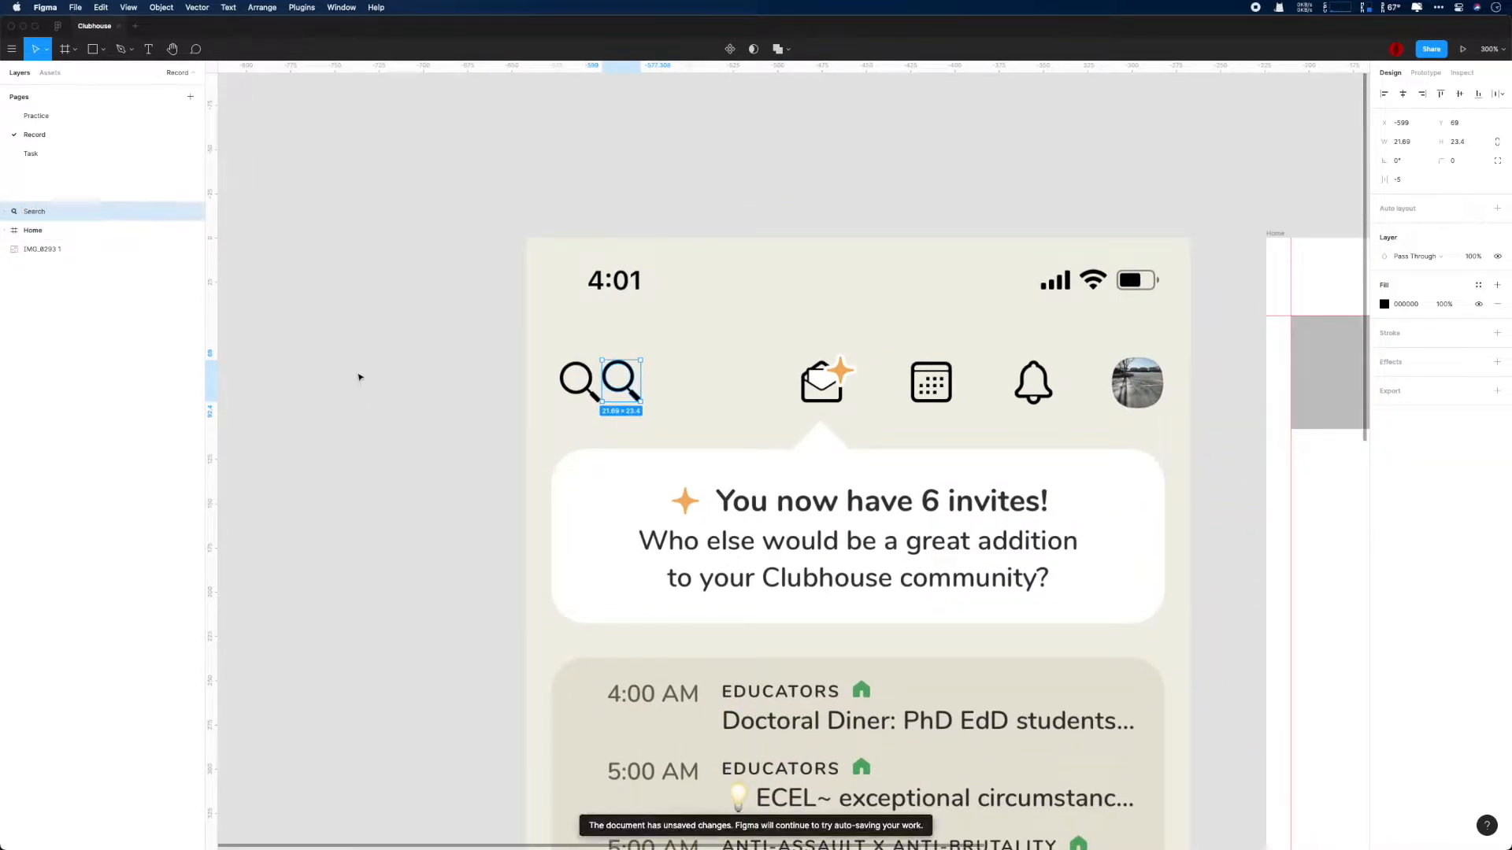
- Wrap the magnifier shape in an auto layout frame and name that frame Search
scroll(451, 426, down, 5)
key(shift+a)
double_click(35, 211)
text(icon)
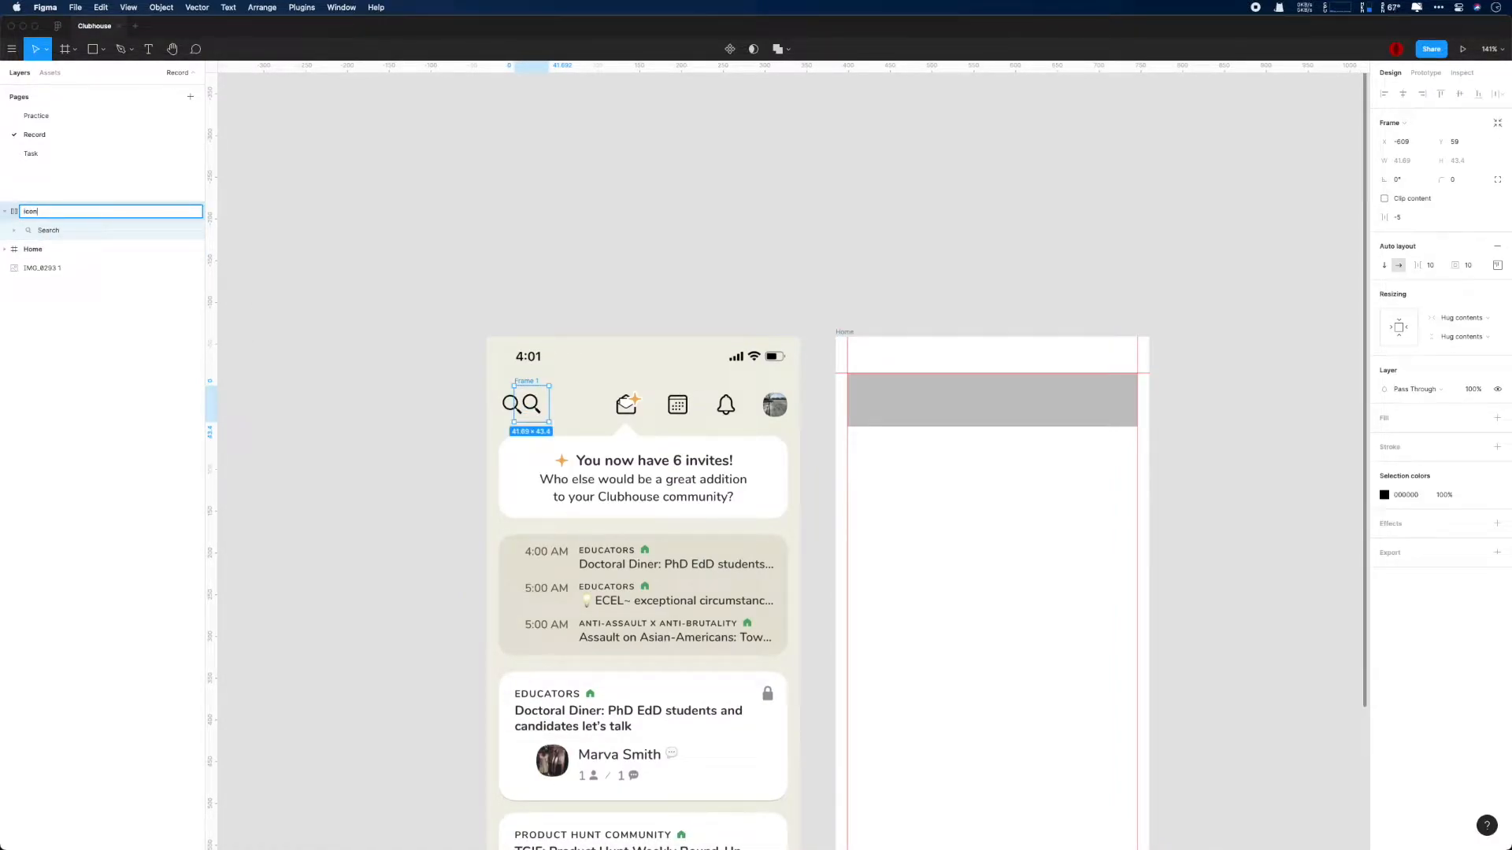
key(Return)
key(super+s)
- Rename the inner magnifier shape icon_search and move the Search frame onto the start of the Home header bar
double_click(44, 231)
text(icon_search)
key(Return)
click(35, 212)
drag(531, 404, 869, 400)
- Add a 1 px black inside stroke to the header bar rectangle and remove its extra linear stroke
click(1039, 408)
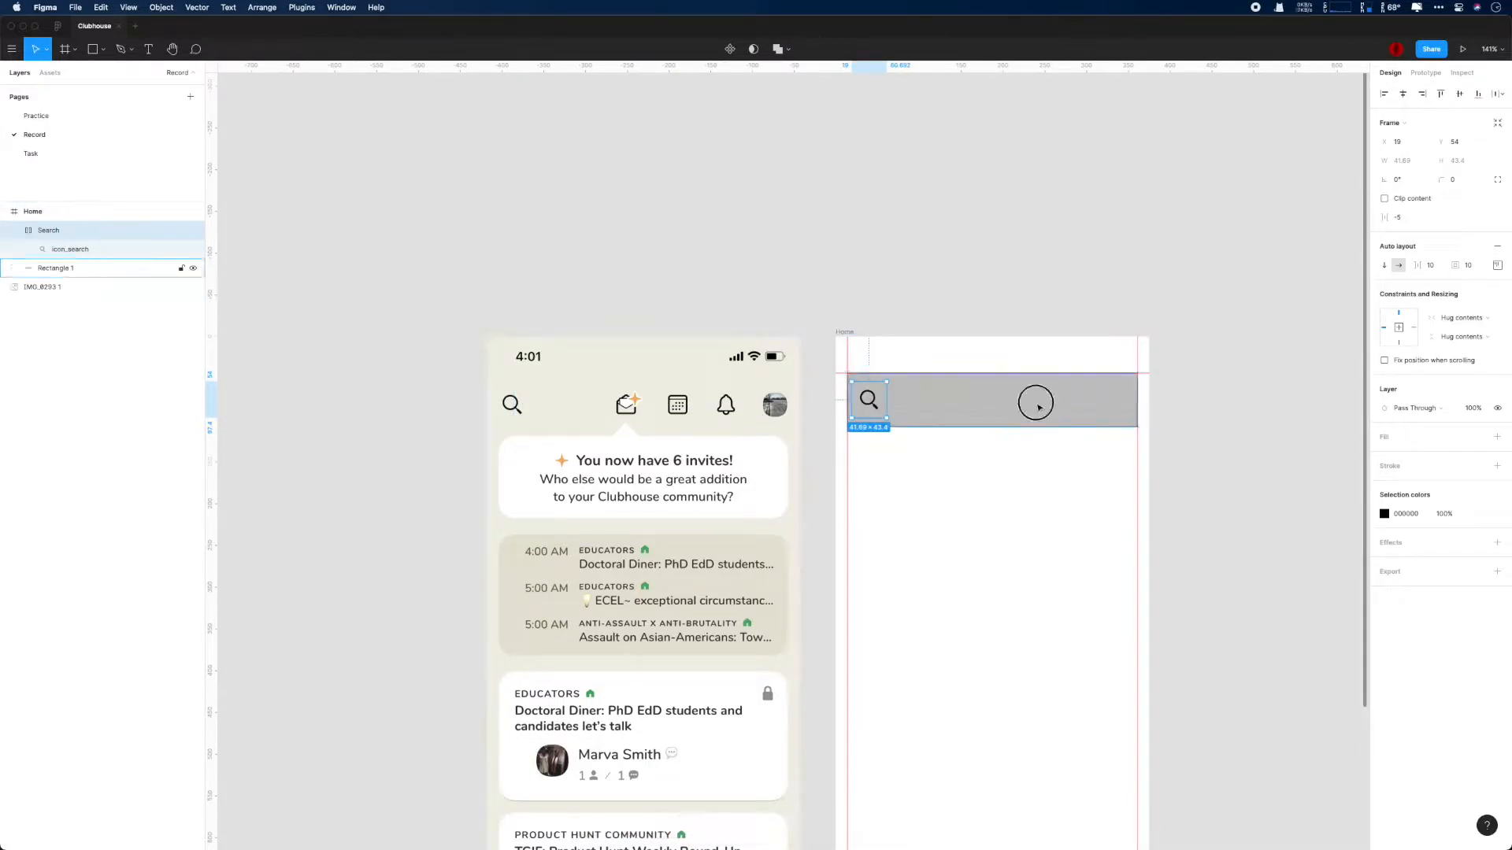
click(1493, 356)
click(1497, 409)
click(1497, 361)
click(1496, 362)
click(1497, 332)
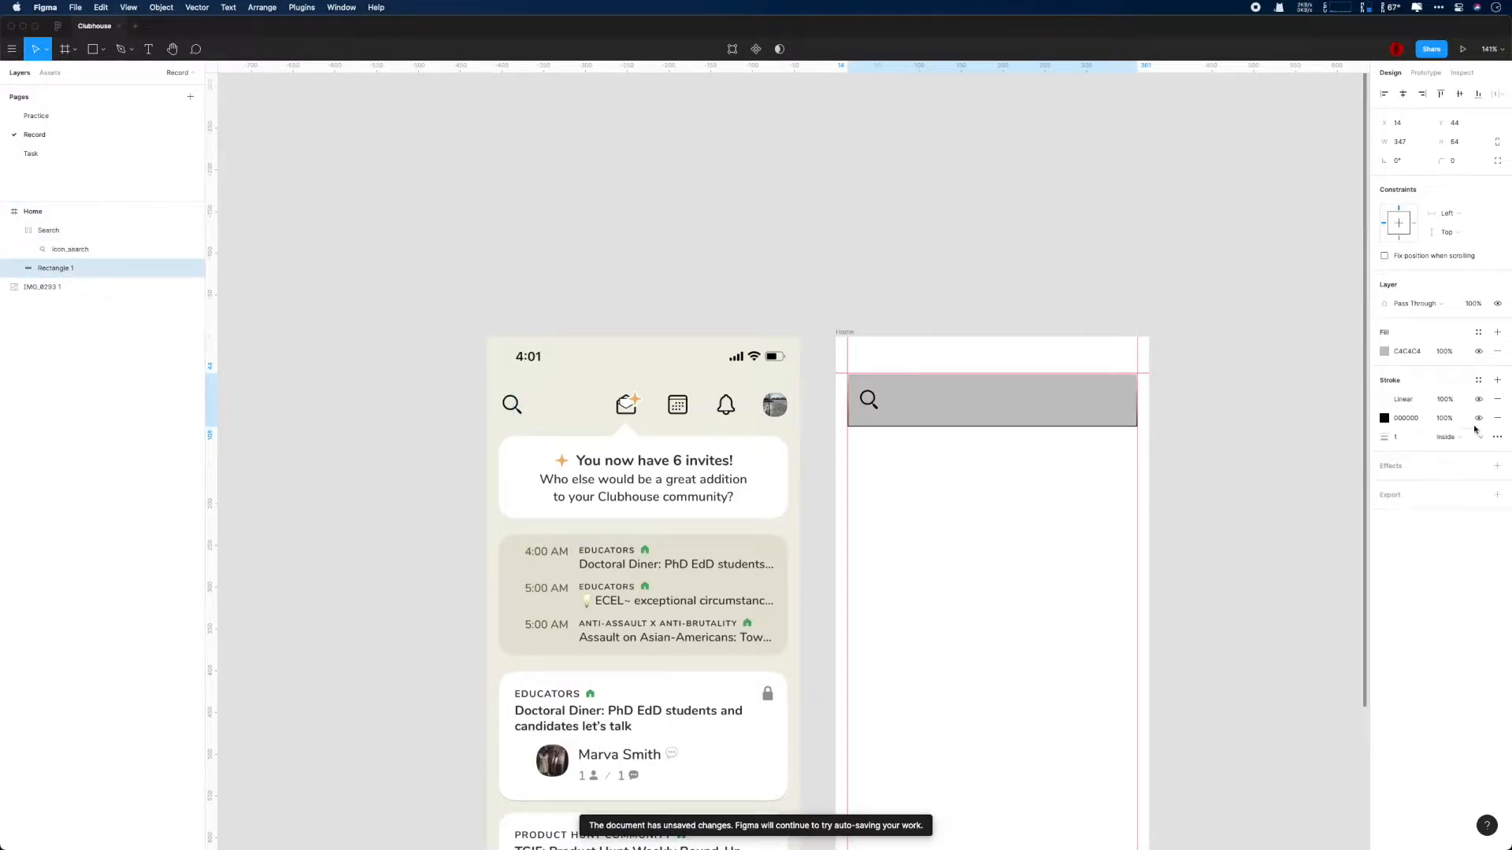
click(1496, 400)
click(1497, 400)
- Trace the reference envelope's outer outline as a closed five-point path with the Pen tool
scroll(636, 415, up, 10)
click(635, 415)
scroll(649, 408, up, 4)
scroll(750, 366, left, 5)
scroll(772, 433, up, 1)
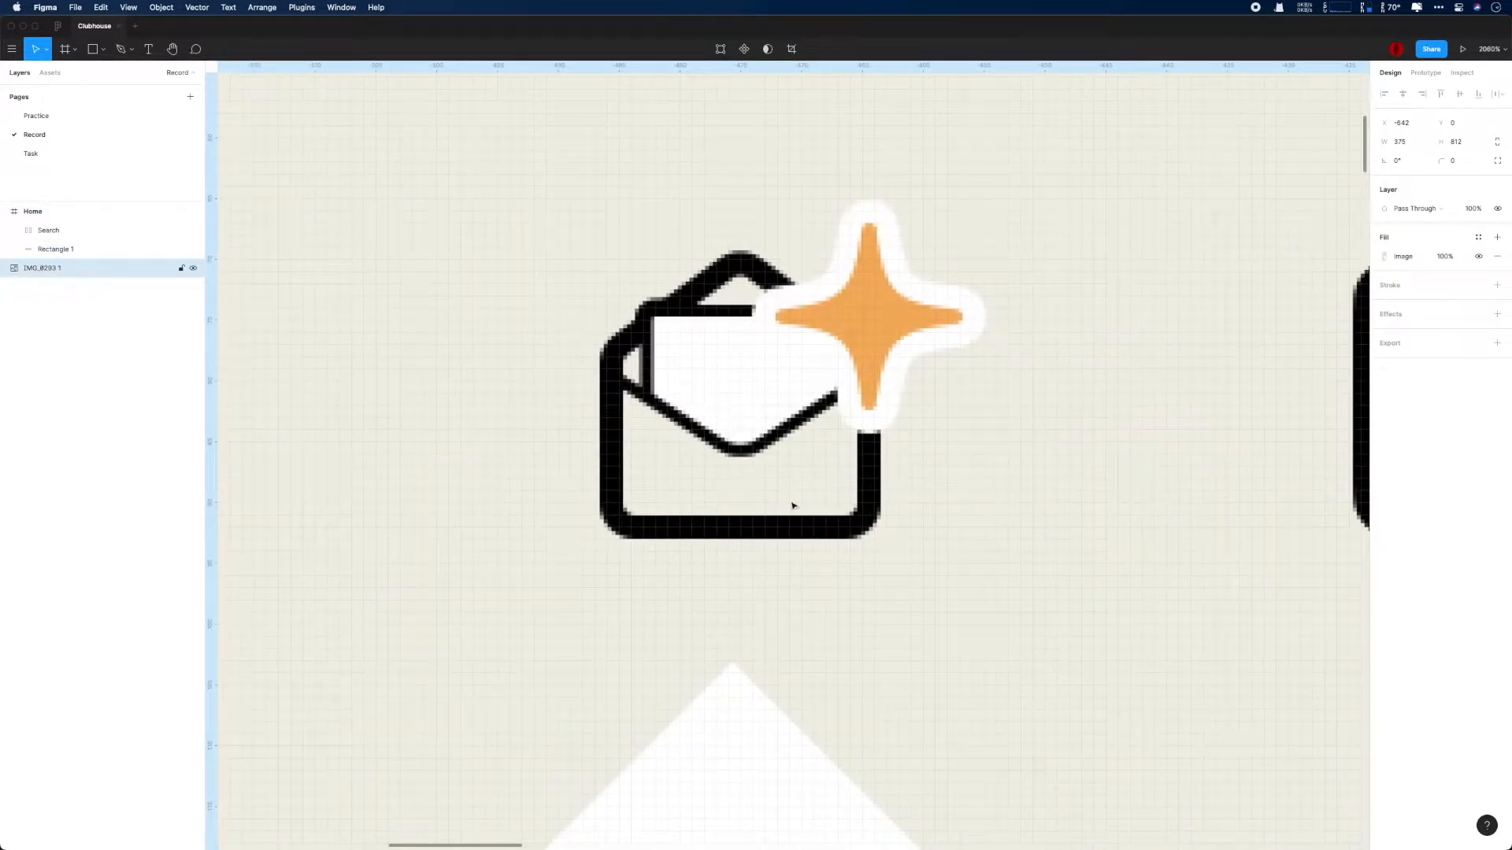
click(612, 520)
click(874, 355)
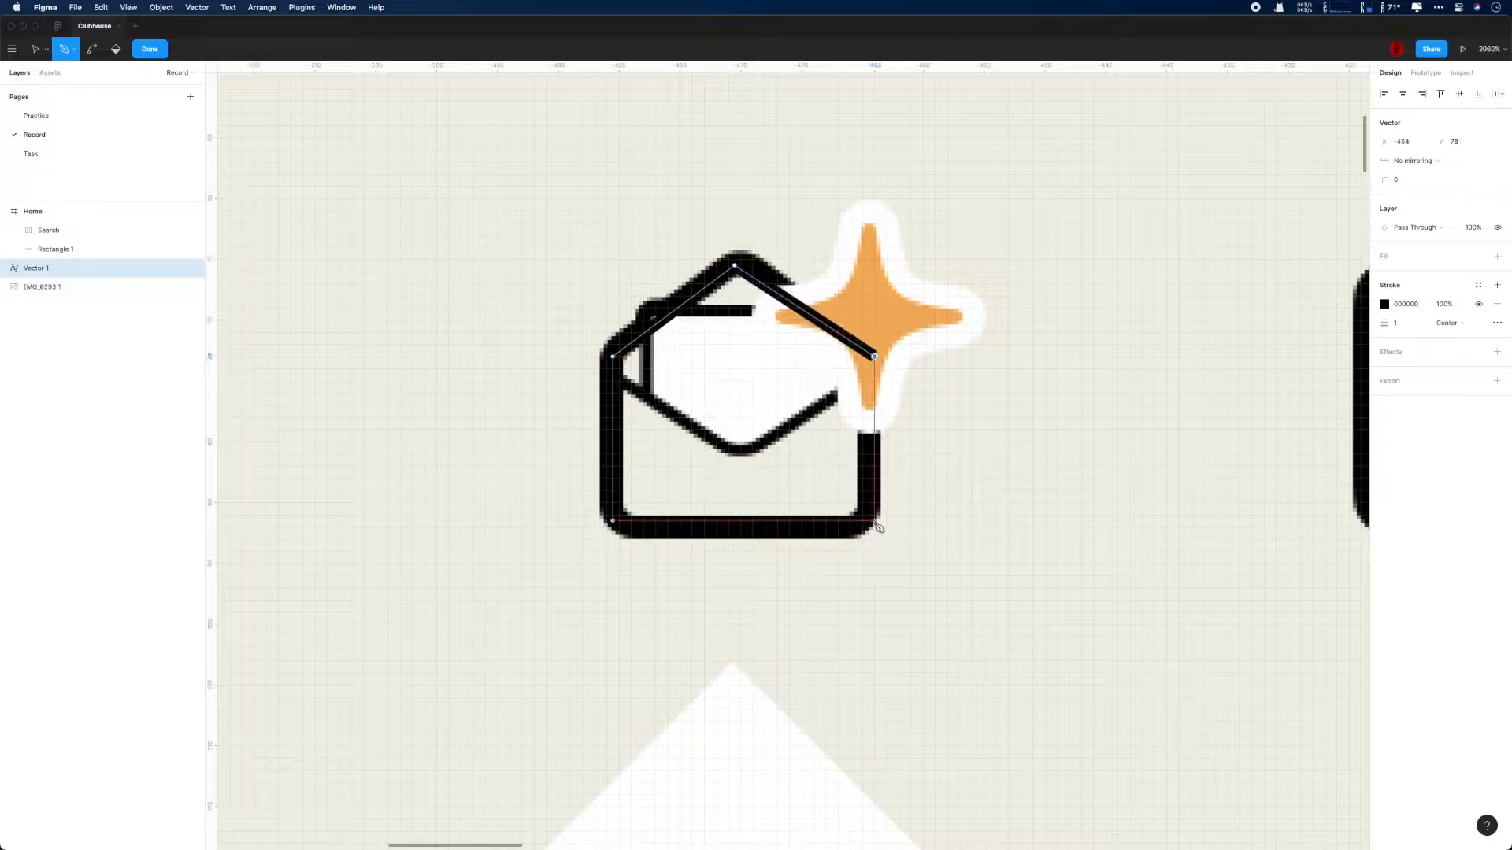
click(874, 520)
click(612, 520)
key(Escape)
- Give the envelope outline a 2 px outside stroke and corner radius 2, and move it beside the reference icon
click(1404, 305)
text(2)
key(Return)
click(1461, 305)
click(1461, 334)
click(1466, 167)
text(2)
key(Return)
drag(709, 285, 712, 329)
scroll(1085, 338, down, 5)
scroll(742, 338, up, 5)
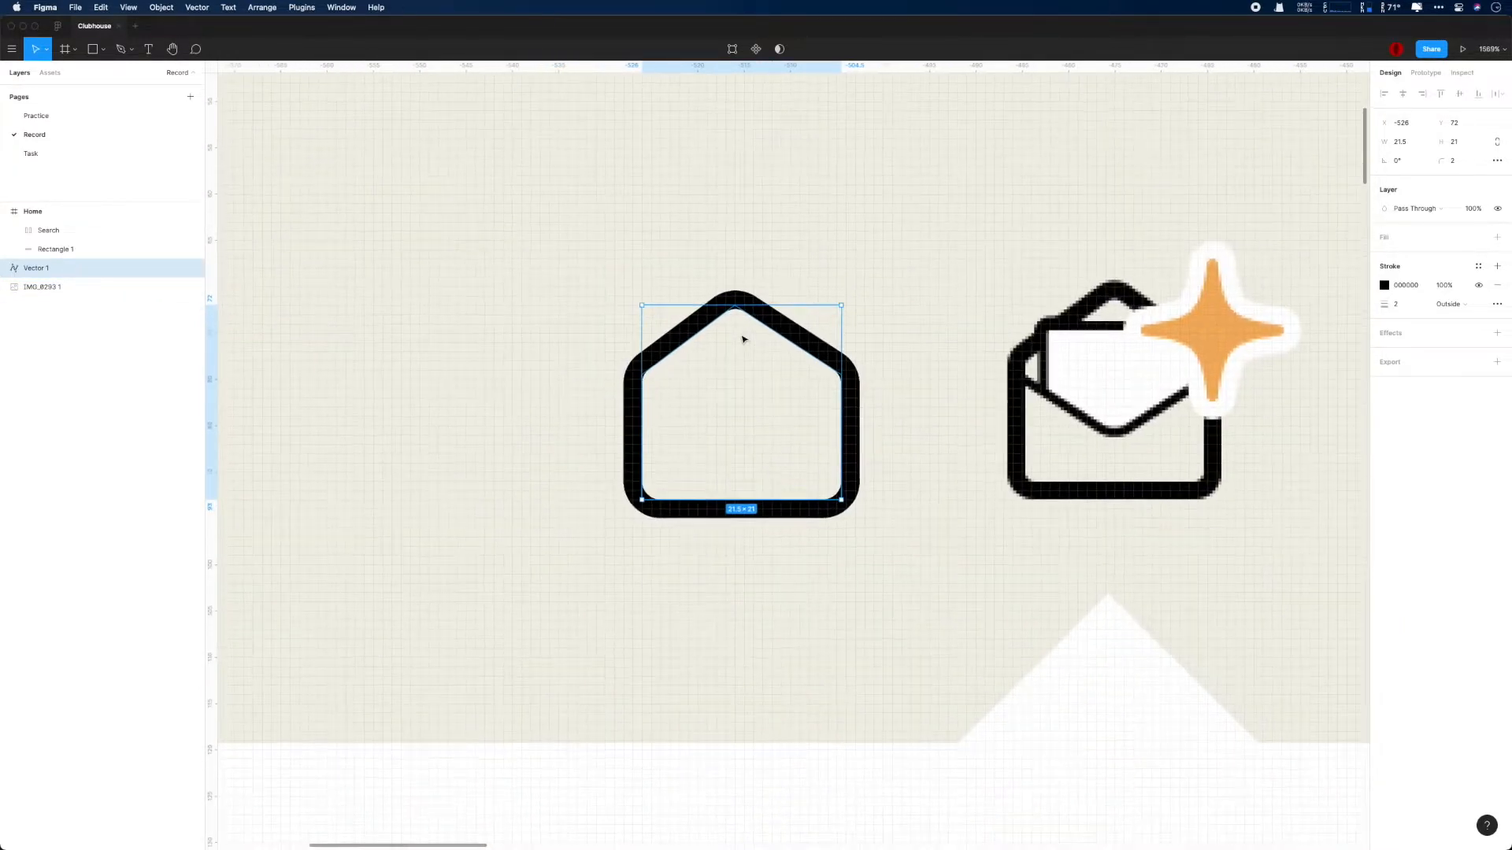
- Move the envelope outline back over the reference icon and nudge it to X -485, Y 70
scroll(860, 408, right, 3)
click(860, 408)
click(689, 337)
drag(689, 337, 1059, 321)
scroll(1071, 339, up, 5)
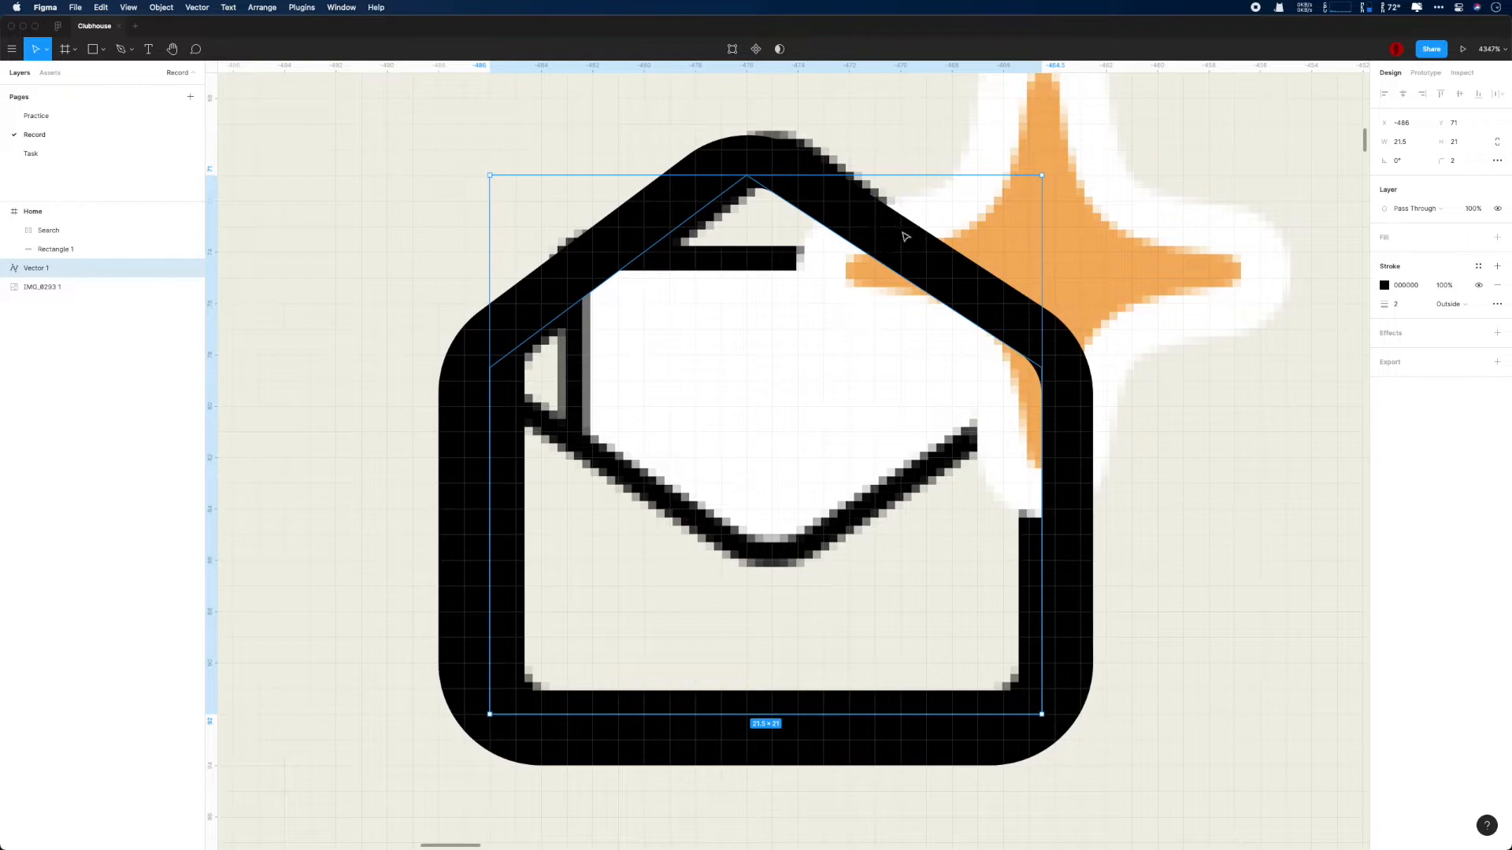
key(Right)
key(Up)
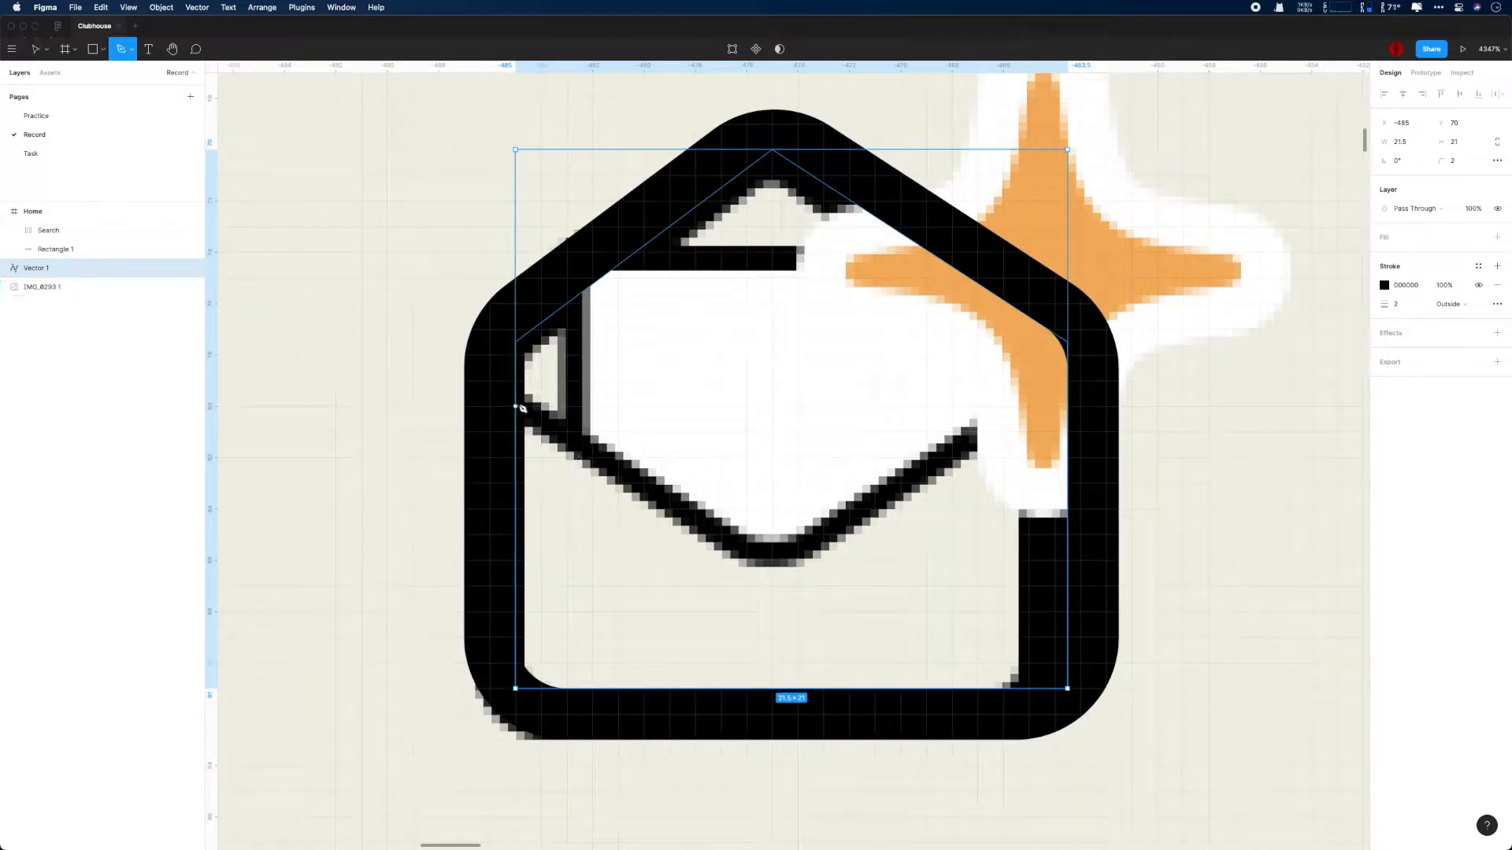
- Draw the envelope's V-shaped flap line, about 22 by 7 px, with the Pen tool along the reference
click(516, 406)
click(771, 560)
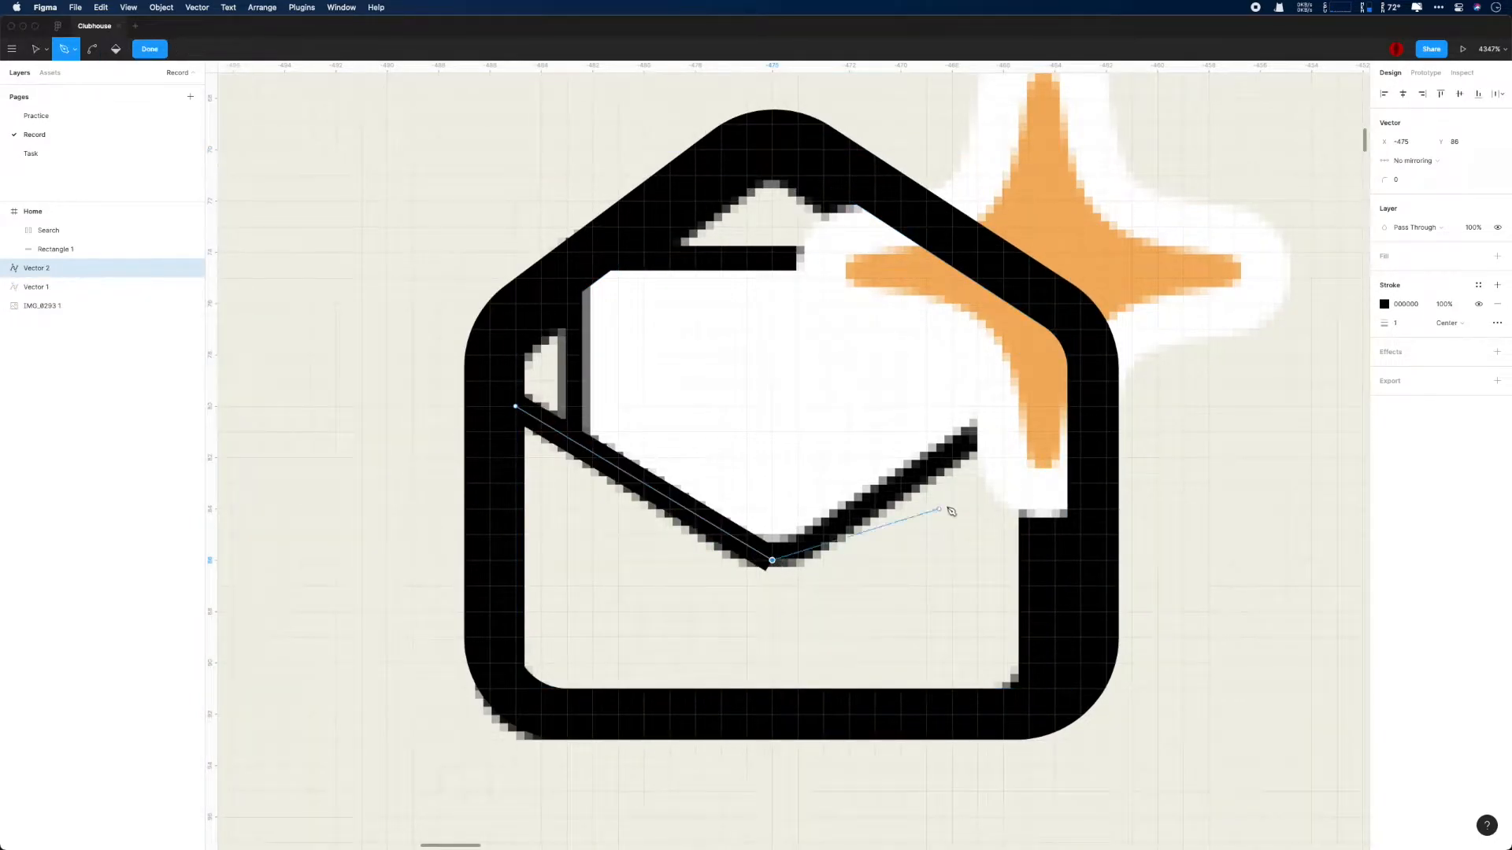
click(1084, 392)
key(Escape)
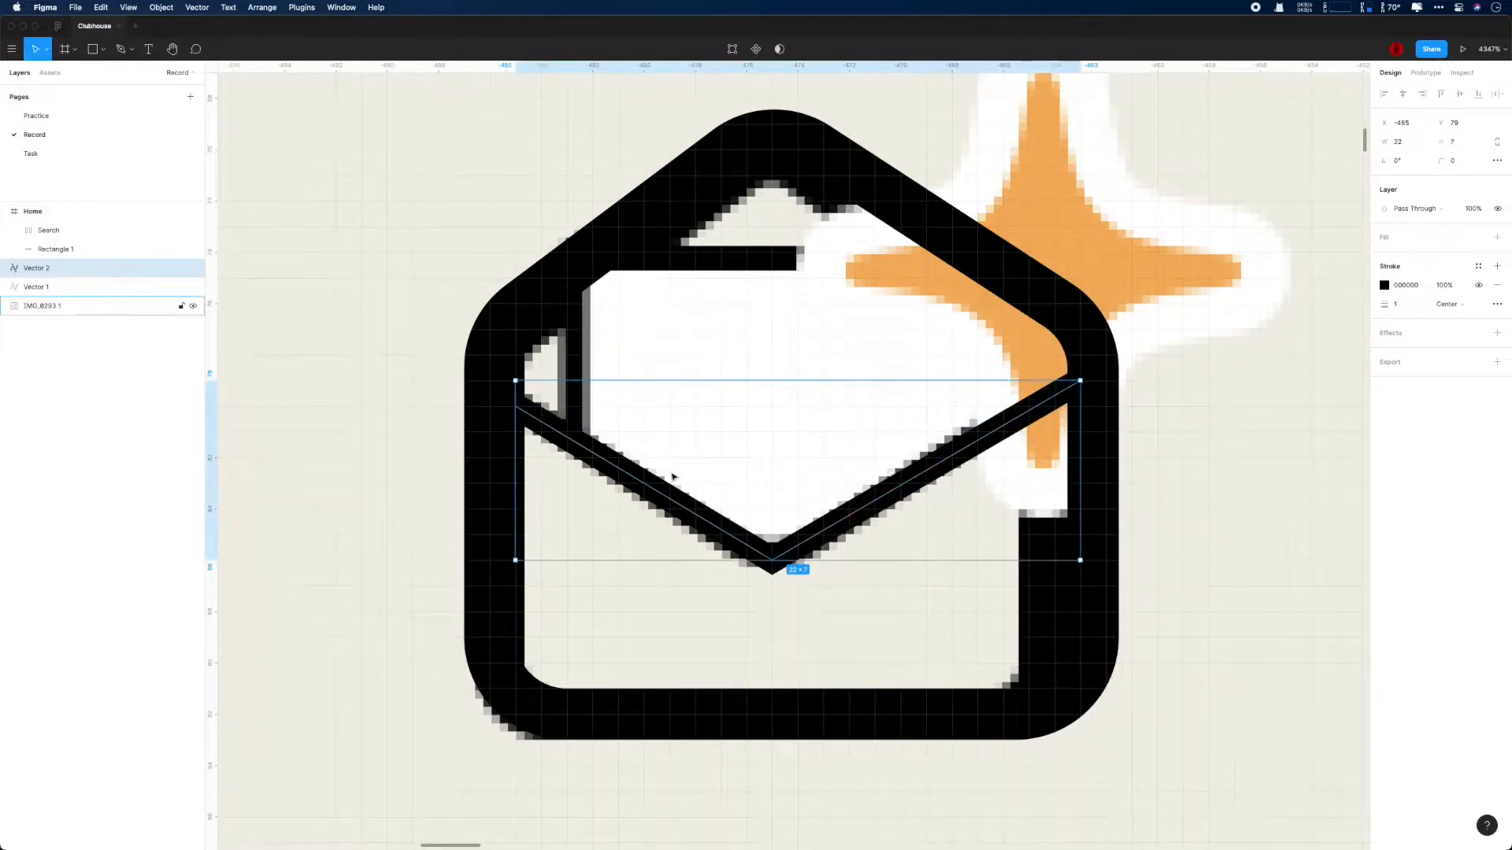
- Raise the flap line's left endpoint level with its right endpoint and save the file
double_click(679, 488)
click(689, 511)
double_click(690, 512)
drag(512, 398, 515, 390)
drag(1081, 382, 1079, 382)
drag(515, 393, 515, 385)
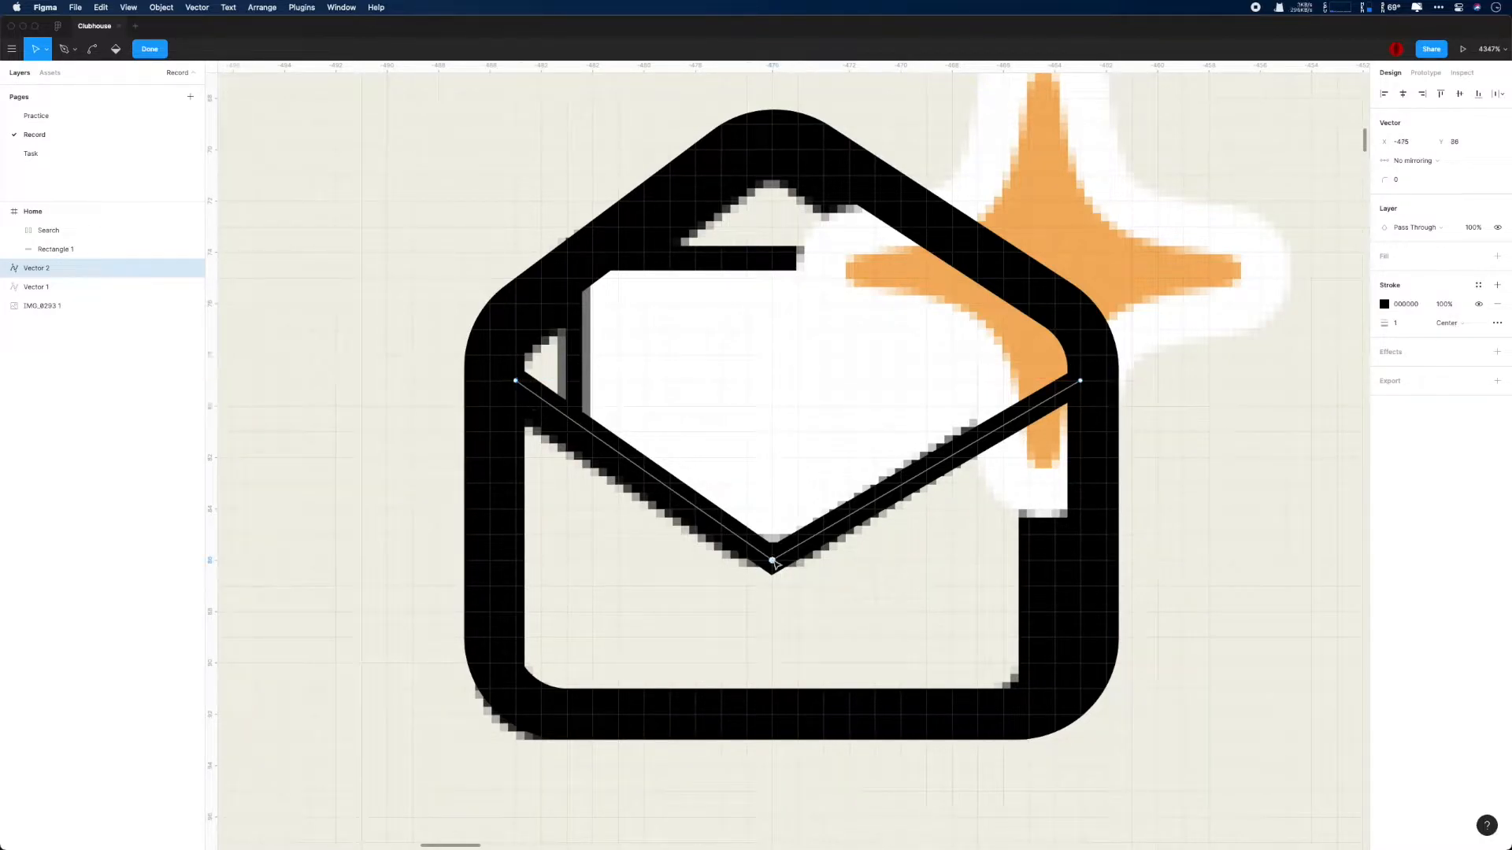
key(super+s)
- Move the envelope outline and flap line to the left of the reference icon and round the flap's lowest point by 2
click(1227, 503)
scroll(1224, 504, down, 3)
shift+click(79, 288)
drag(853, 277, 403, 277)
double_click(323, 453)
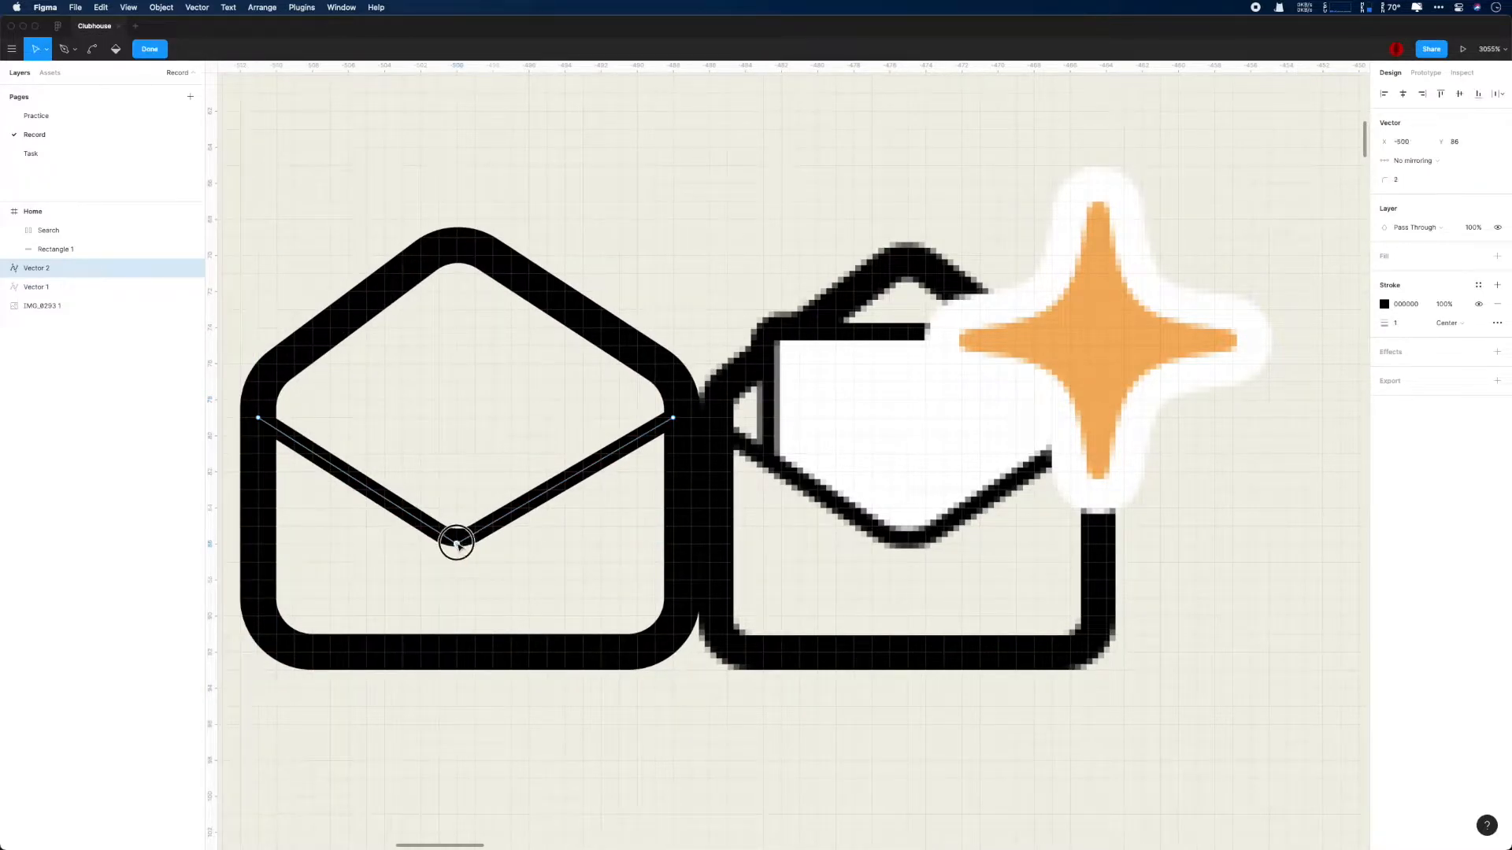
key(Escape)
scroll(581, 551, down, 2)
click(728, 349)
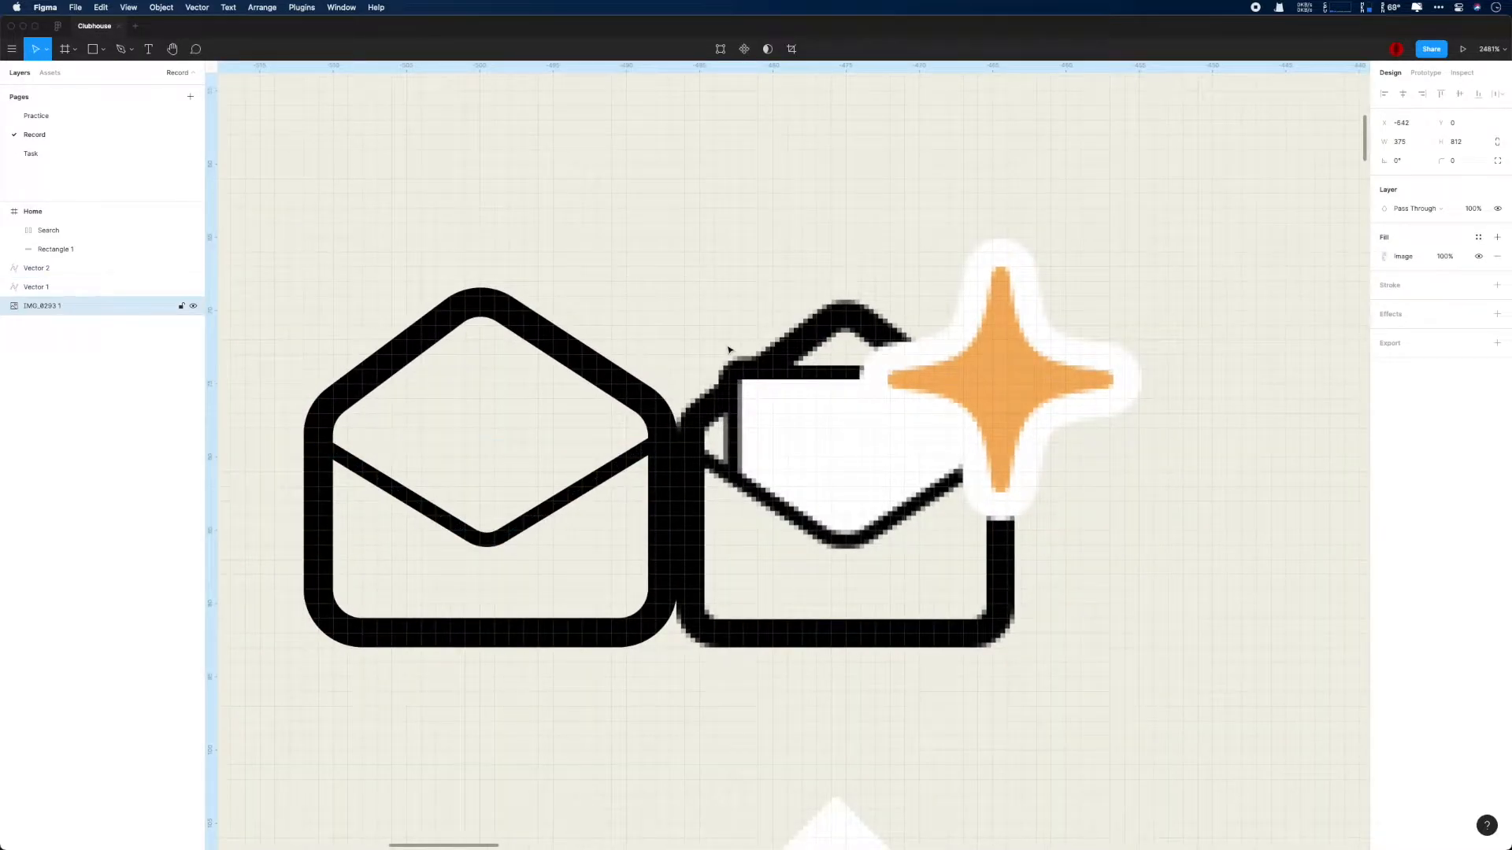
click(36, 273)
drag(480, 293, 860, 307)
key(super+z)
click(61, 304)
click(52, 288)
shift+click(52, 270)
drag(517, 301, 854, 316)
key(super+z)
- Unite the envelope outline and flap line into one shape and move it over the reference envelope
click(781, 48)
click(775, 70)
click(551, 300)
drag(481, 301, 847, 309)
scroll(829, 363, up, 4)
drag(1310, 489, 1058, 393)
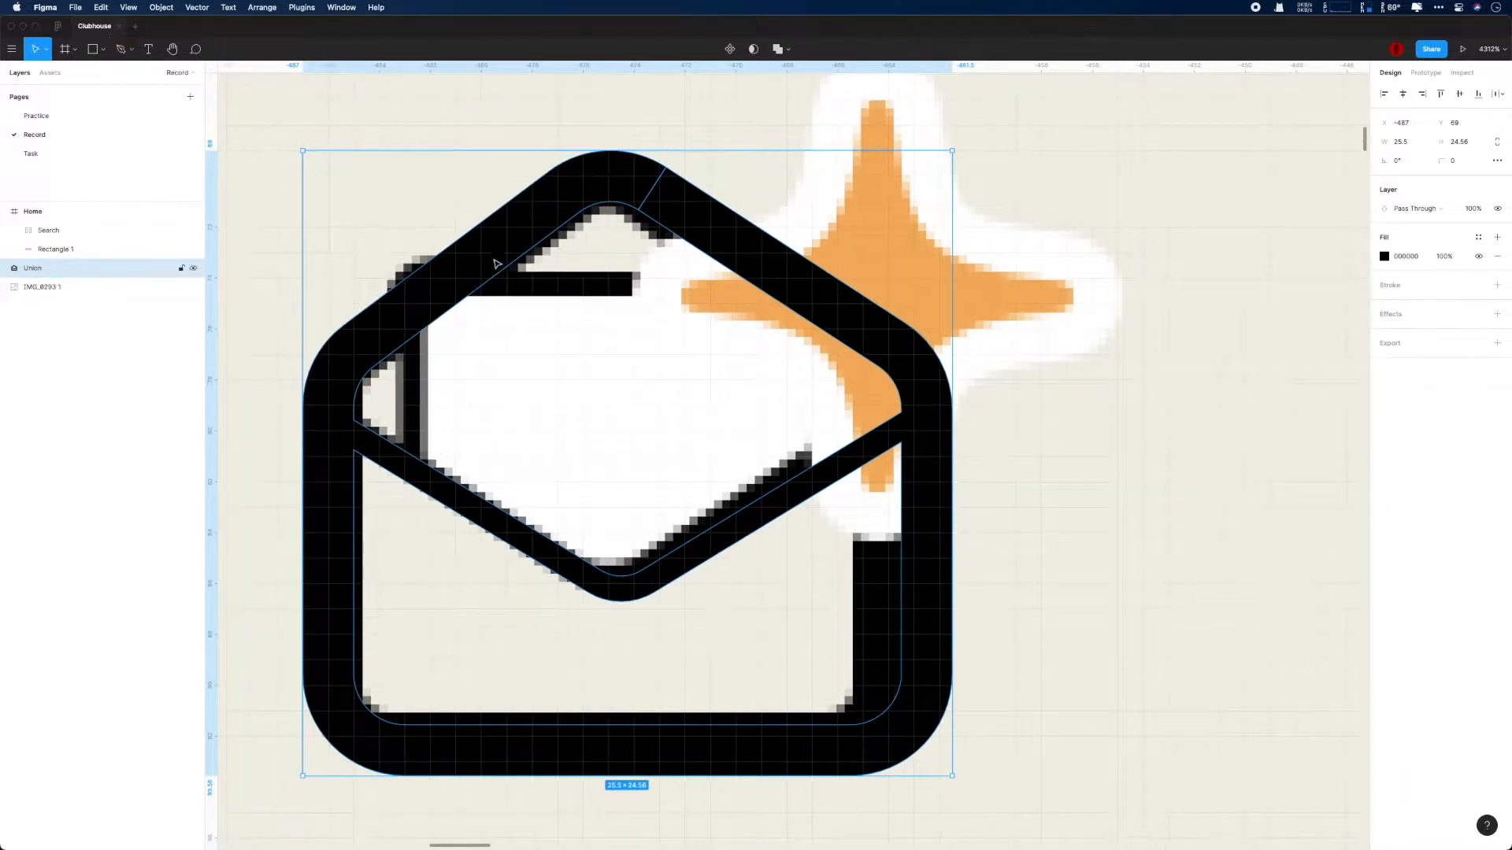
- Draw the letter sheet inside the envelope as a closed five-point path with the Pen tool
key(p)
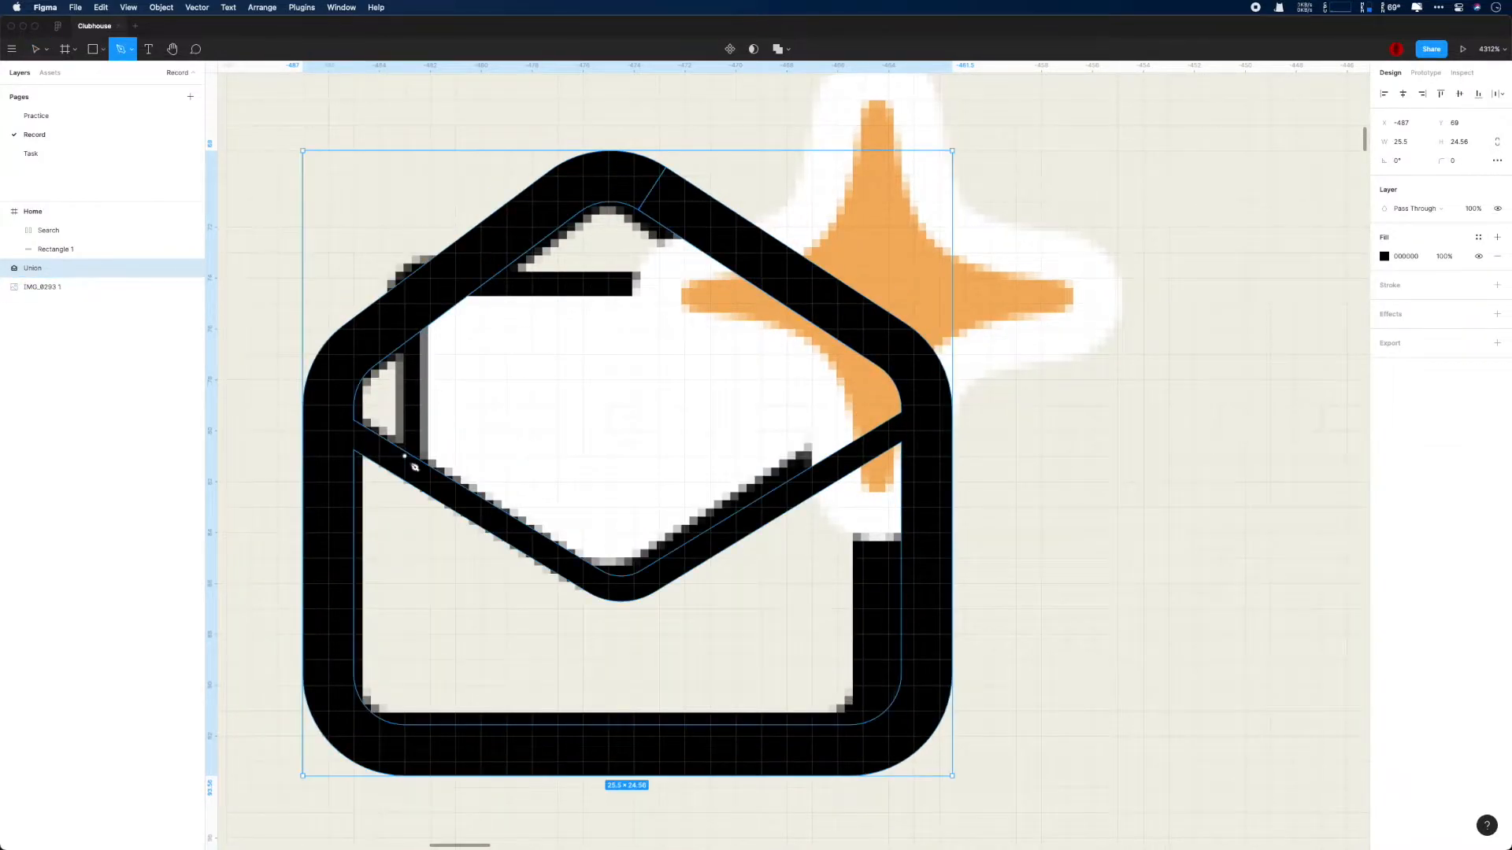
click(416, 468)
click(417, 266)
click(875, 266)
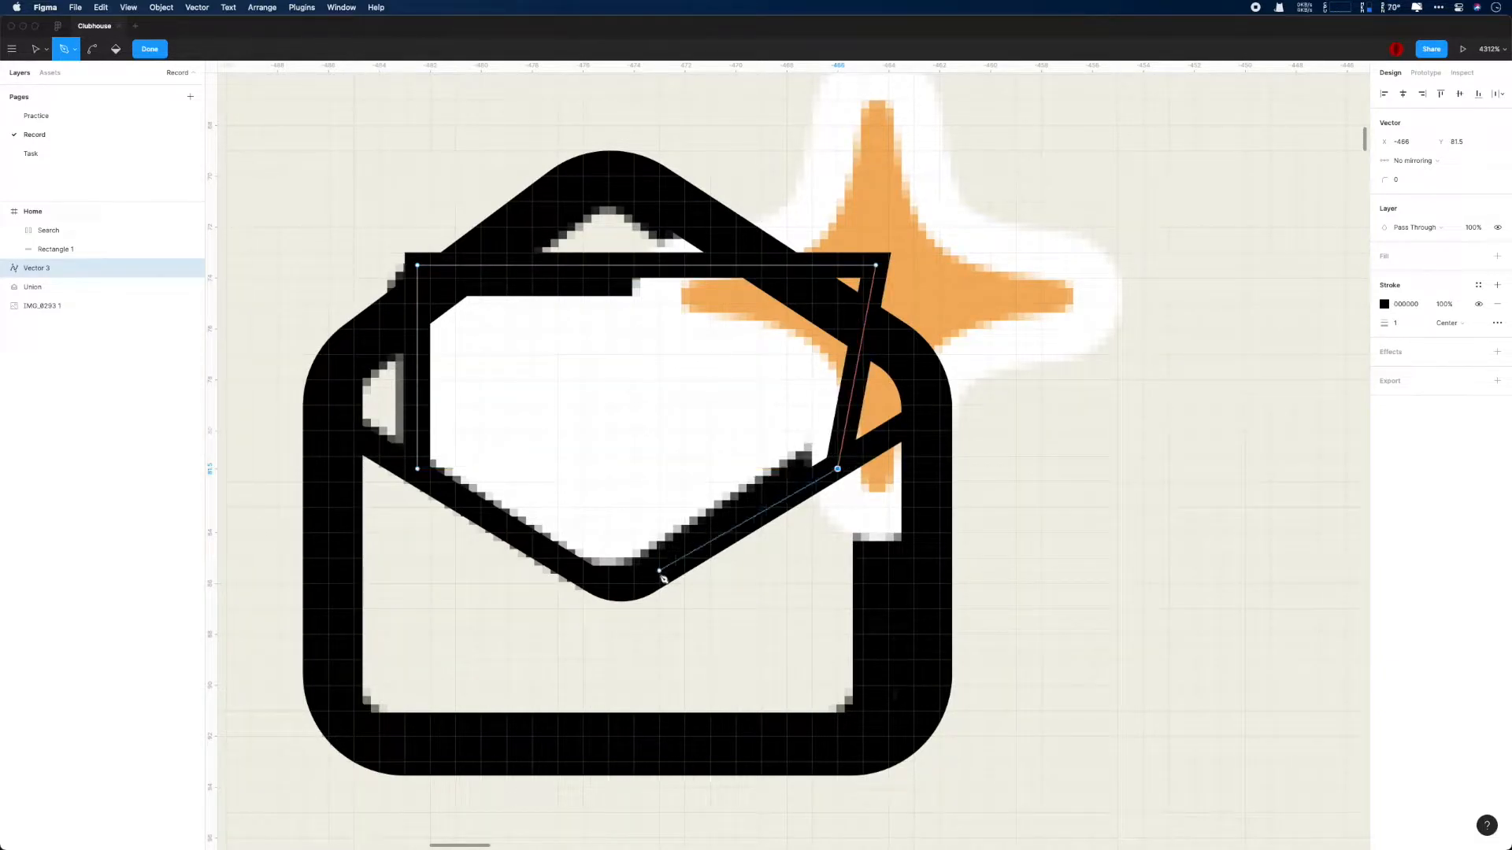
key(v)
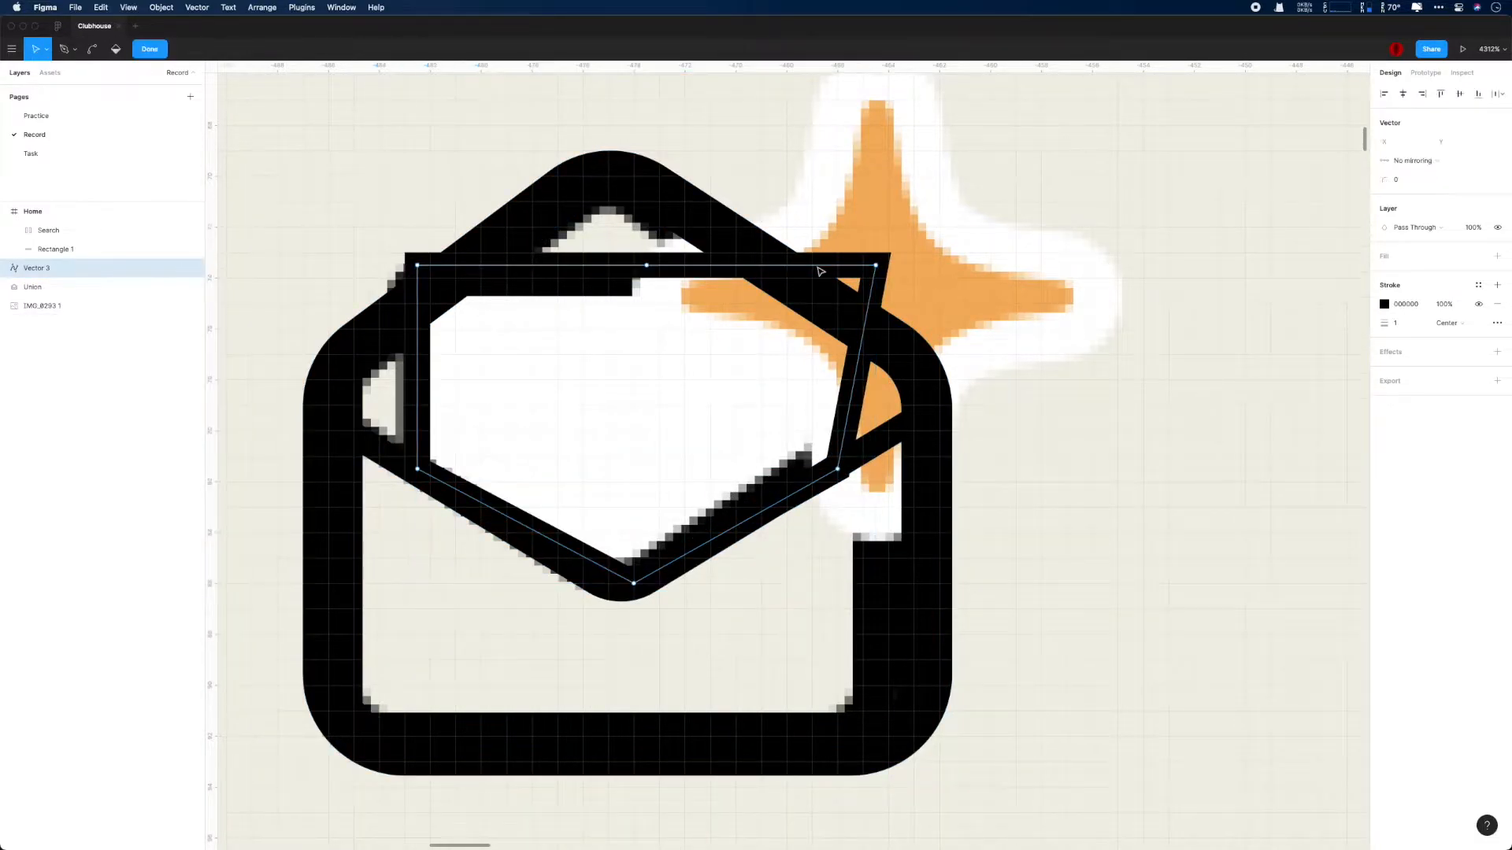
- Align the sheet's upper-right corner above its lower-right point and round the bottom point and both upper corners by 2
drag(875, 265, 826, 266)
click(1396, 180)
text(2)
key(Return)
key(super+s)
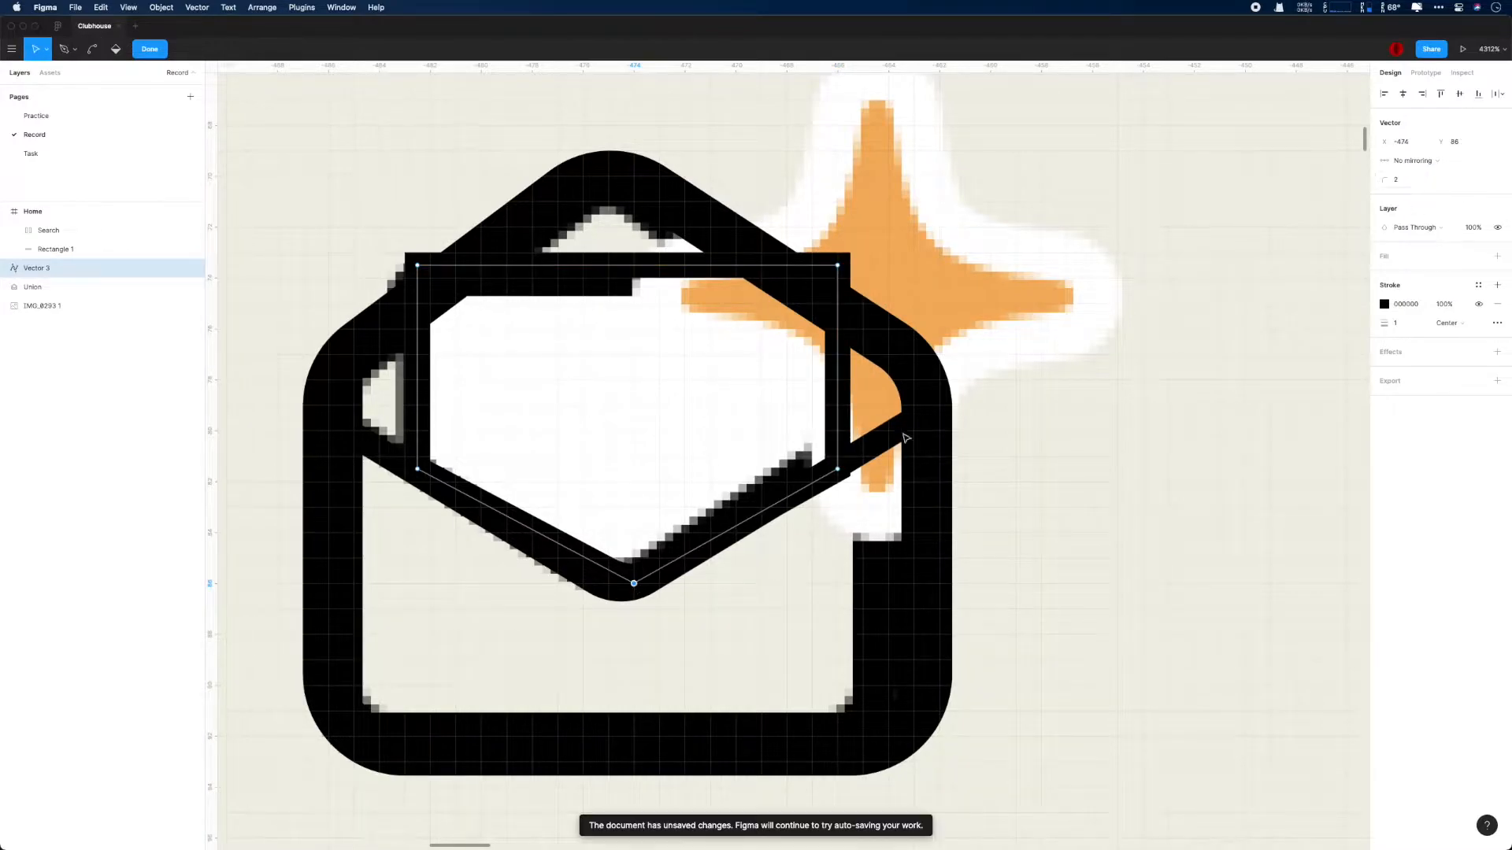
drag(371, 234, 885, 315)
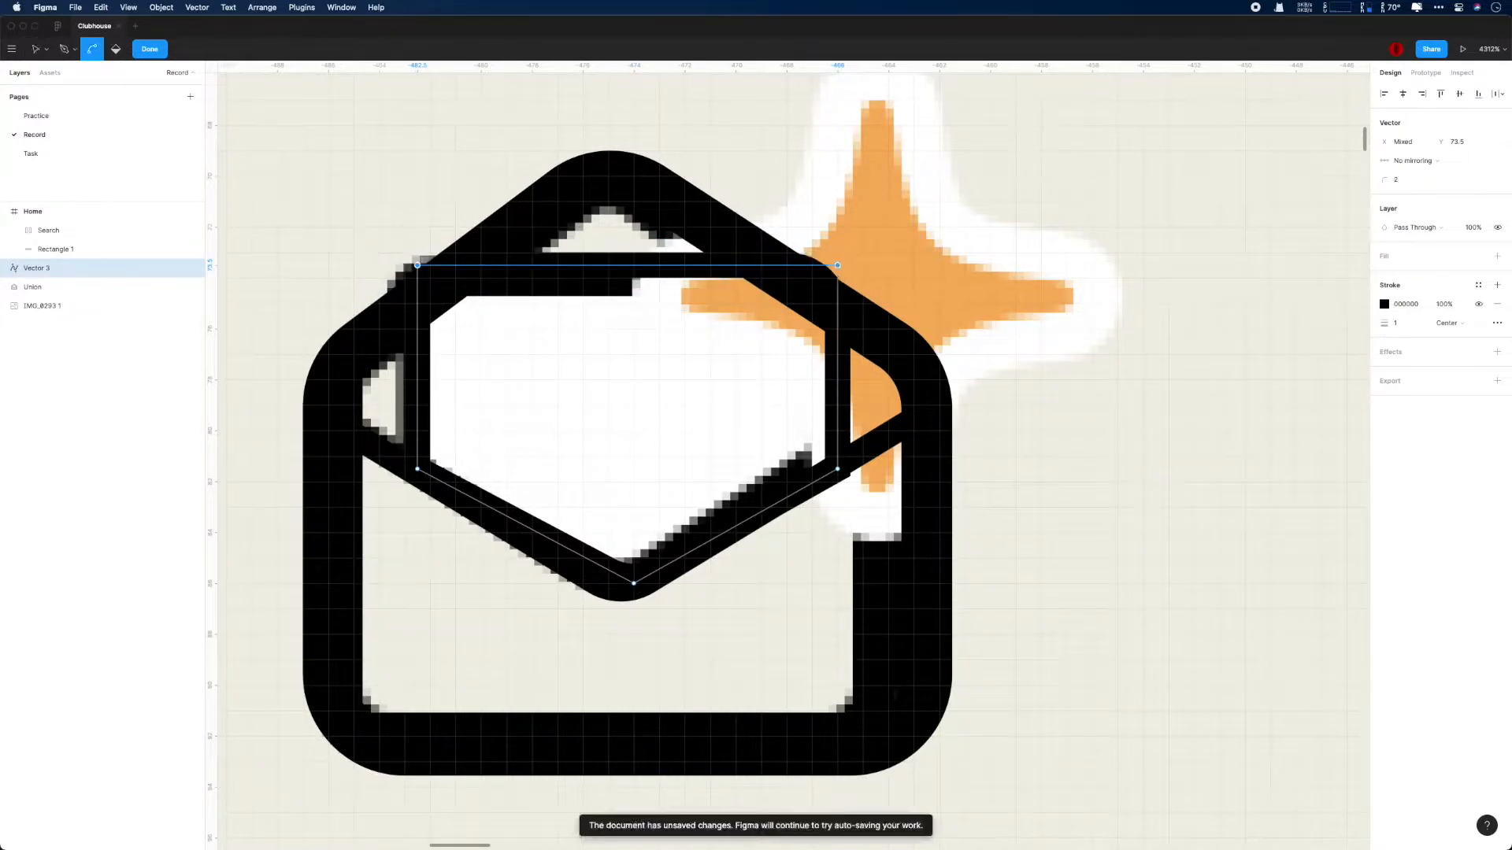
- Move the letter sheet path into the Union shape and place the united envelope to the right of the reference icon
scroll(797, 375, down, 2)
click(7, 287)
drag(39, 270, 38, 296)
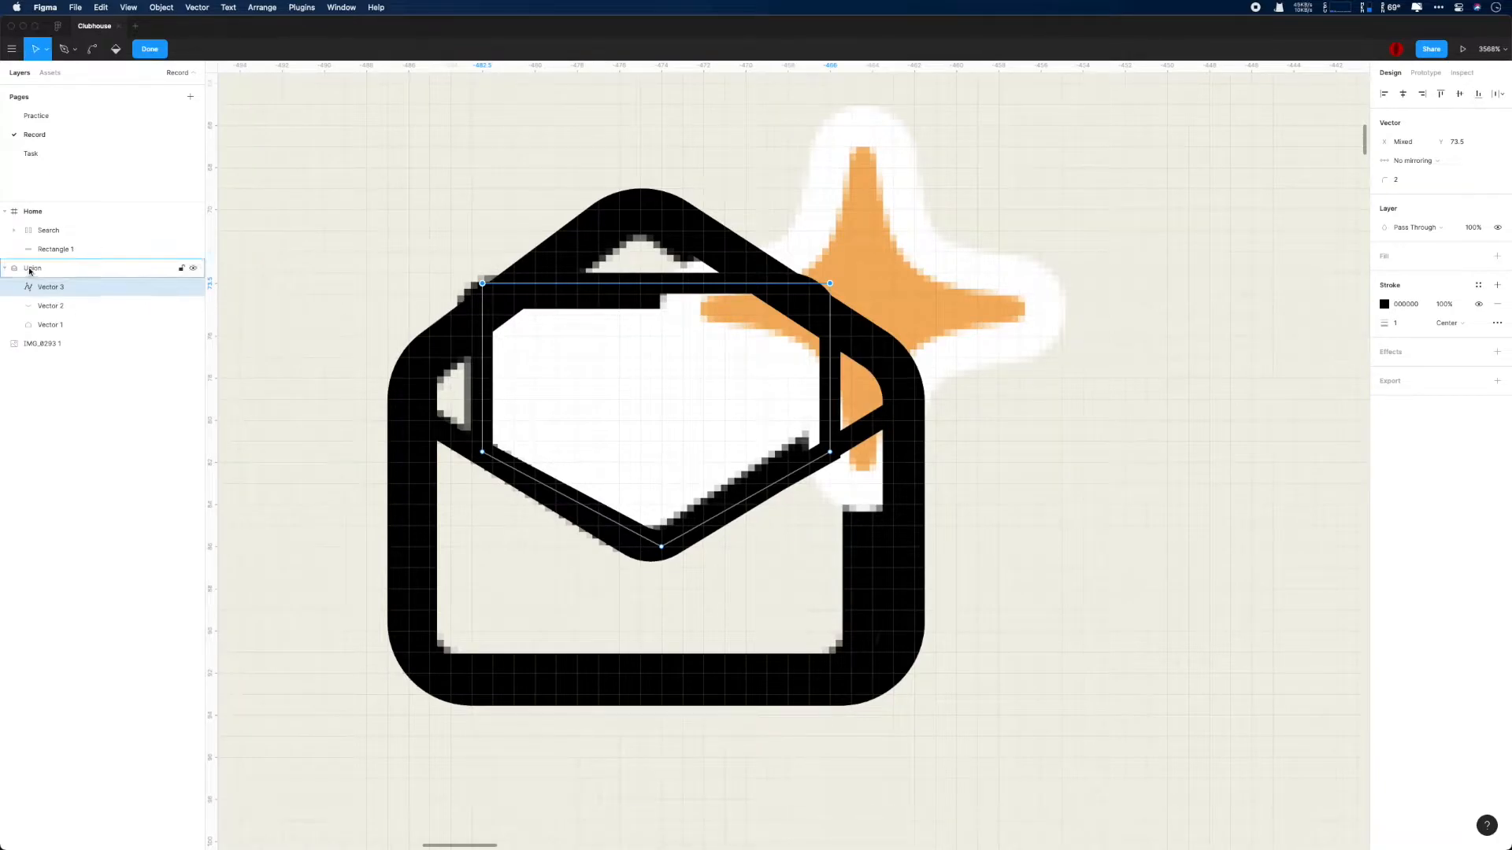
click(31, 270)
drag(553, 243, 1090, 244)
scroll(1090, 244, right, 3)
scroll(1090, 244, down, 1)
drag(854, 219, 989, 220)
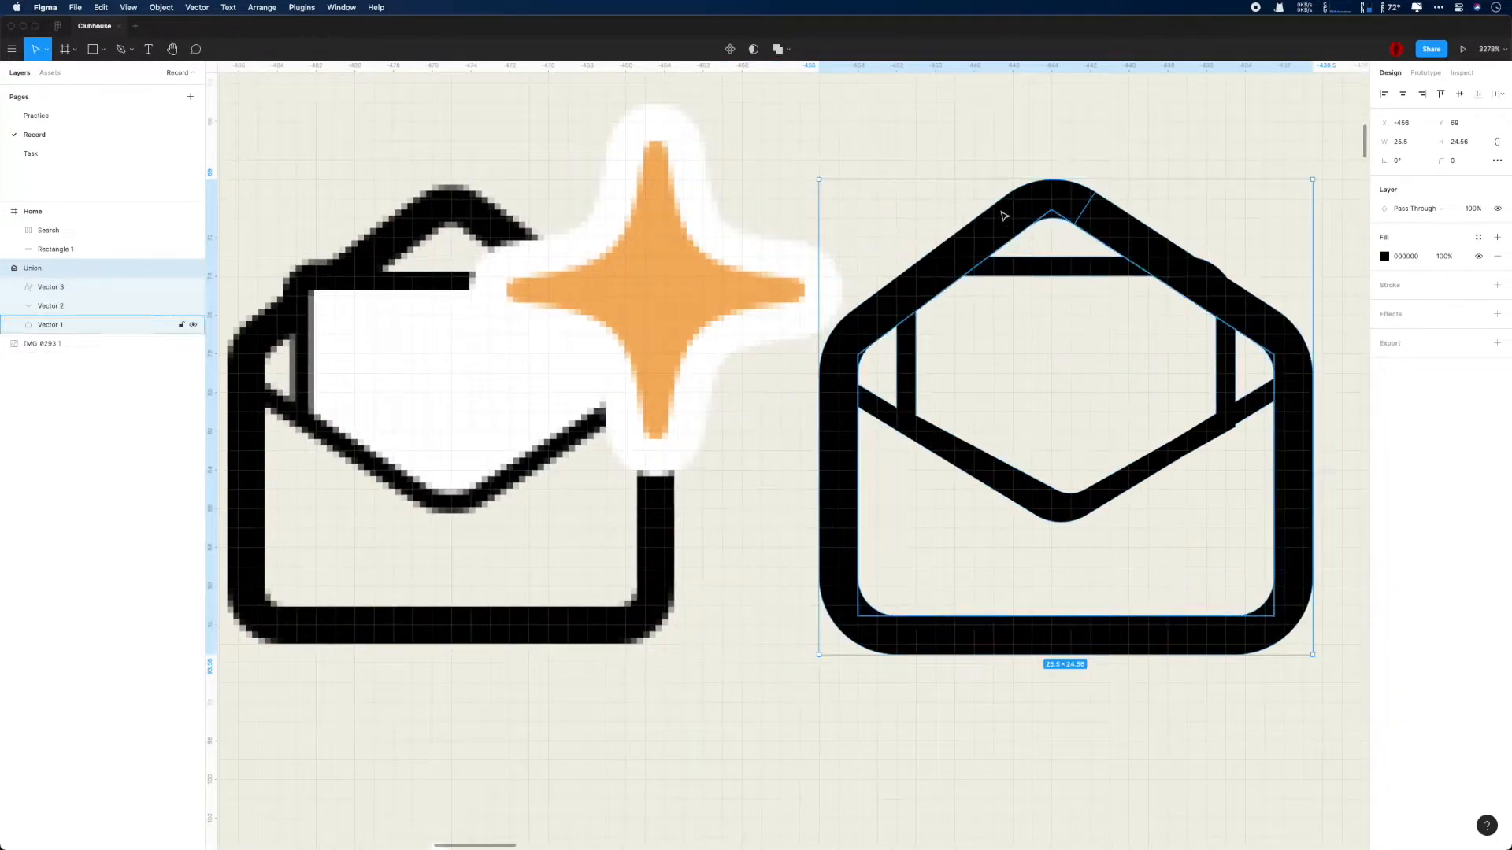
- Raise both upper corner points of the letter sheet path to Y 72.5
scroll(1135, 478, up, 2)
double_click(1037, 230)
key(Return)
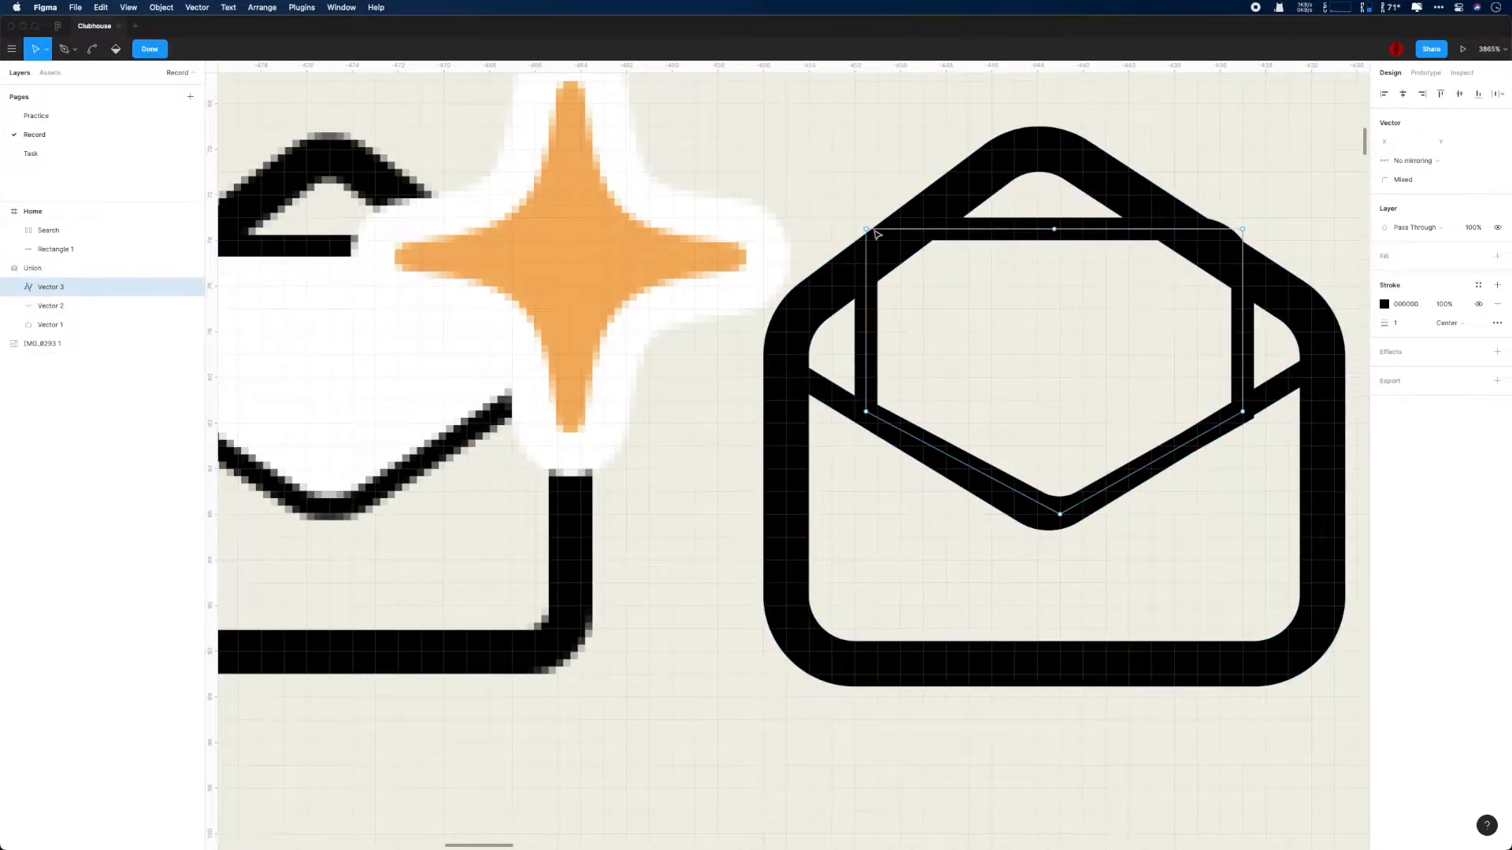
drag(869, 233, 865, 198)
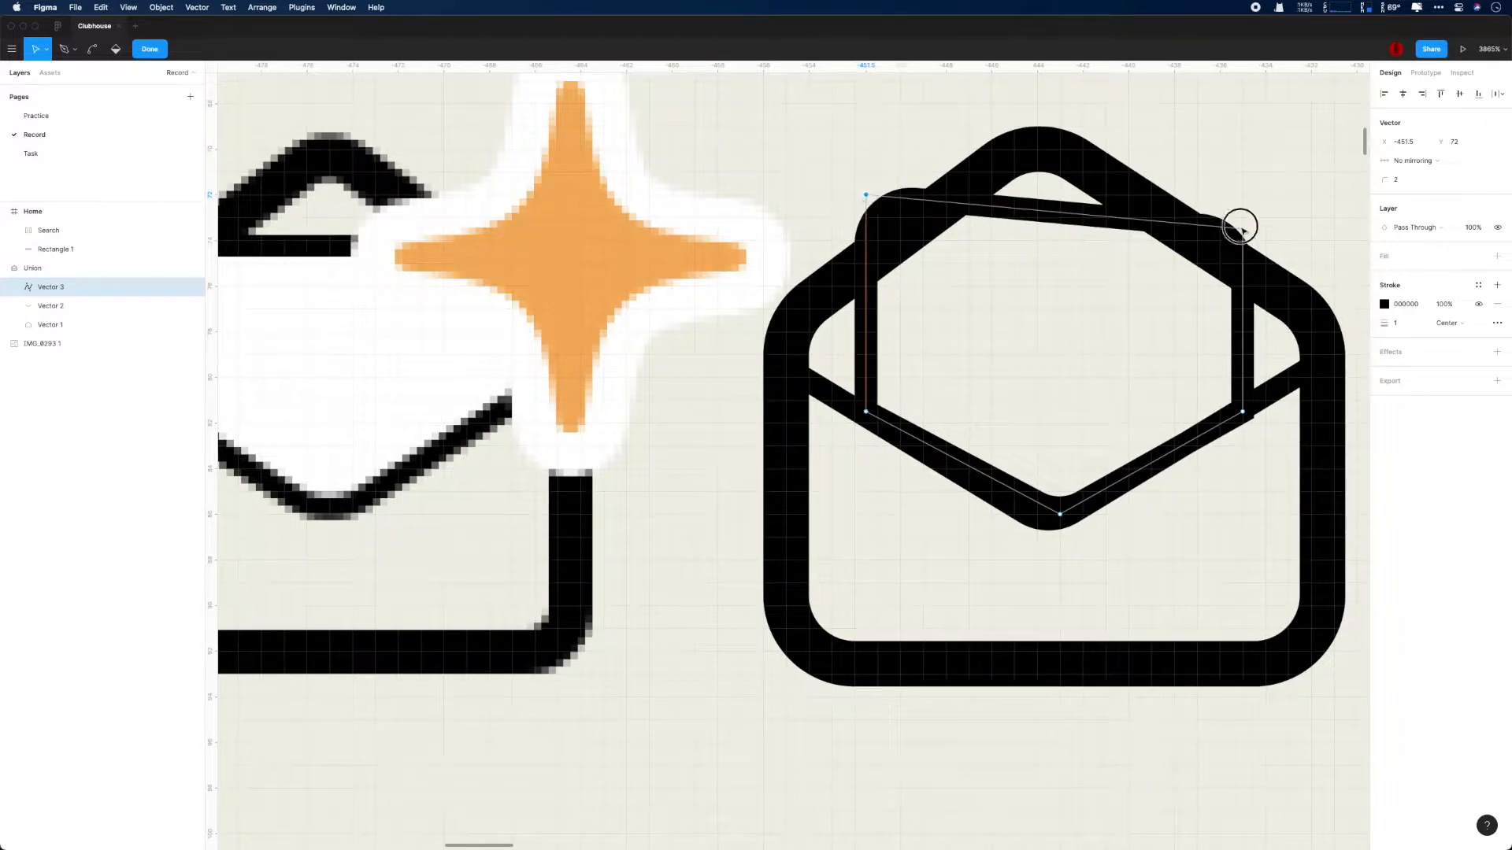
drag(1243, 230, 1242, 206)
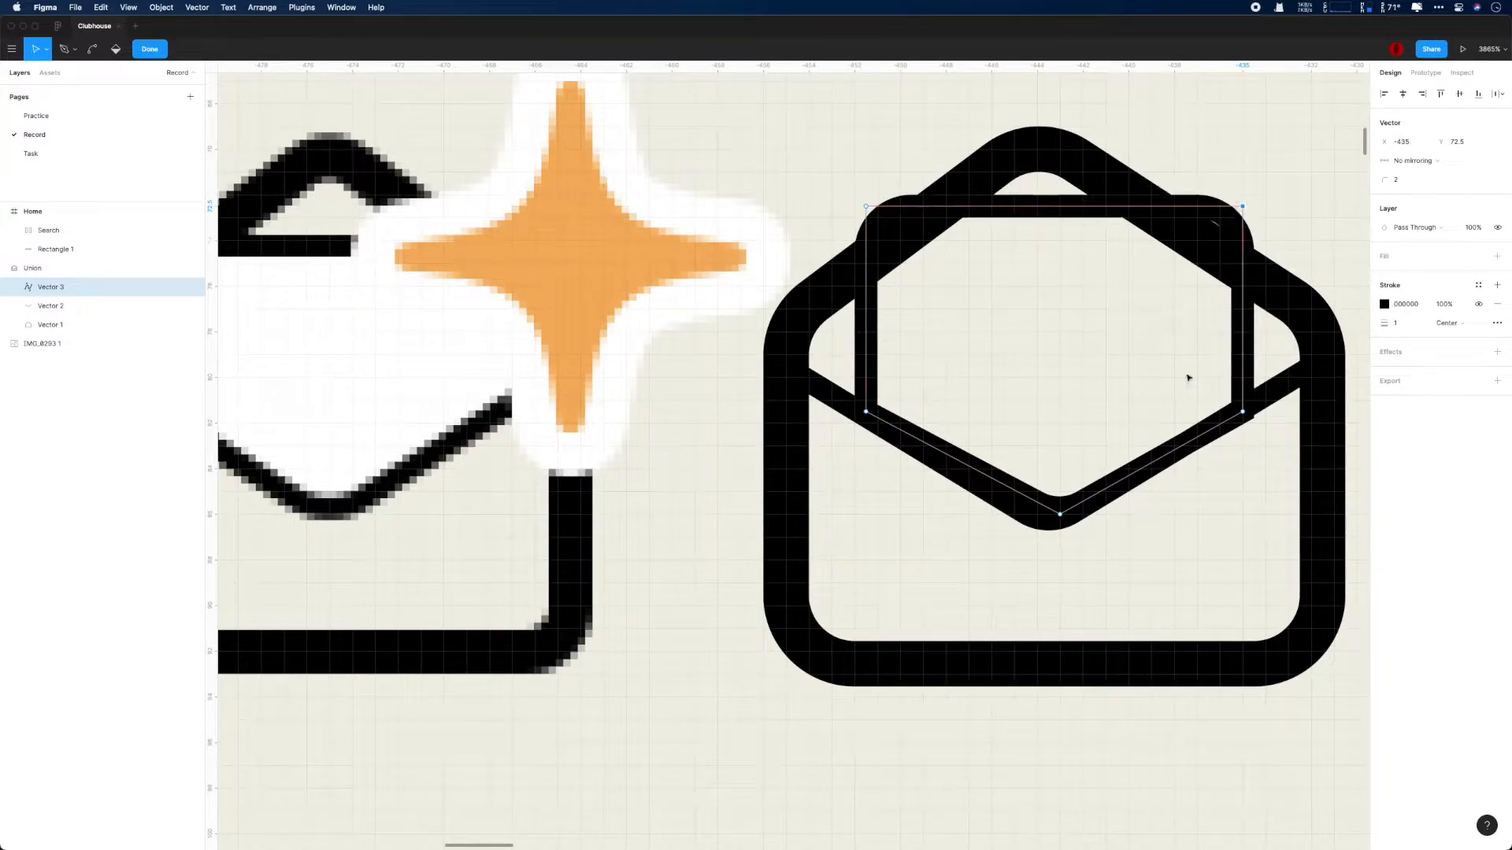
scroll(1153, 537, up, 3)
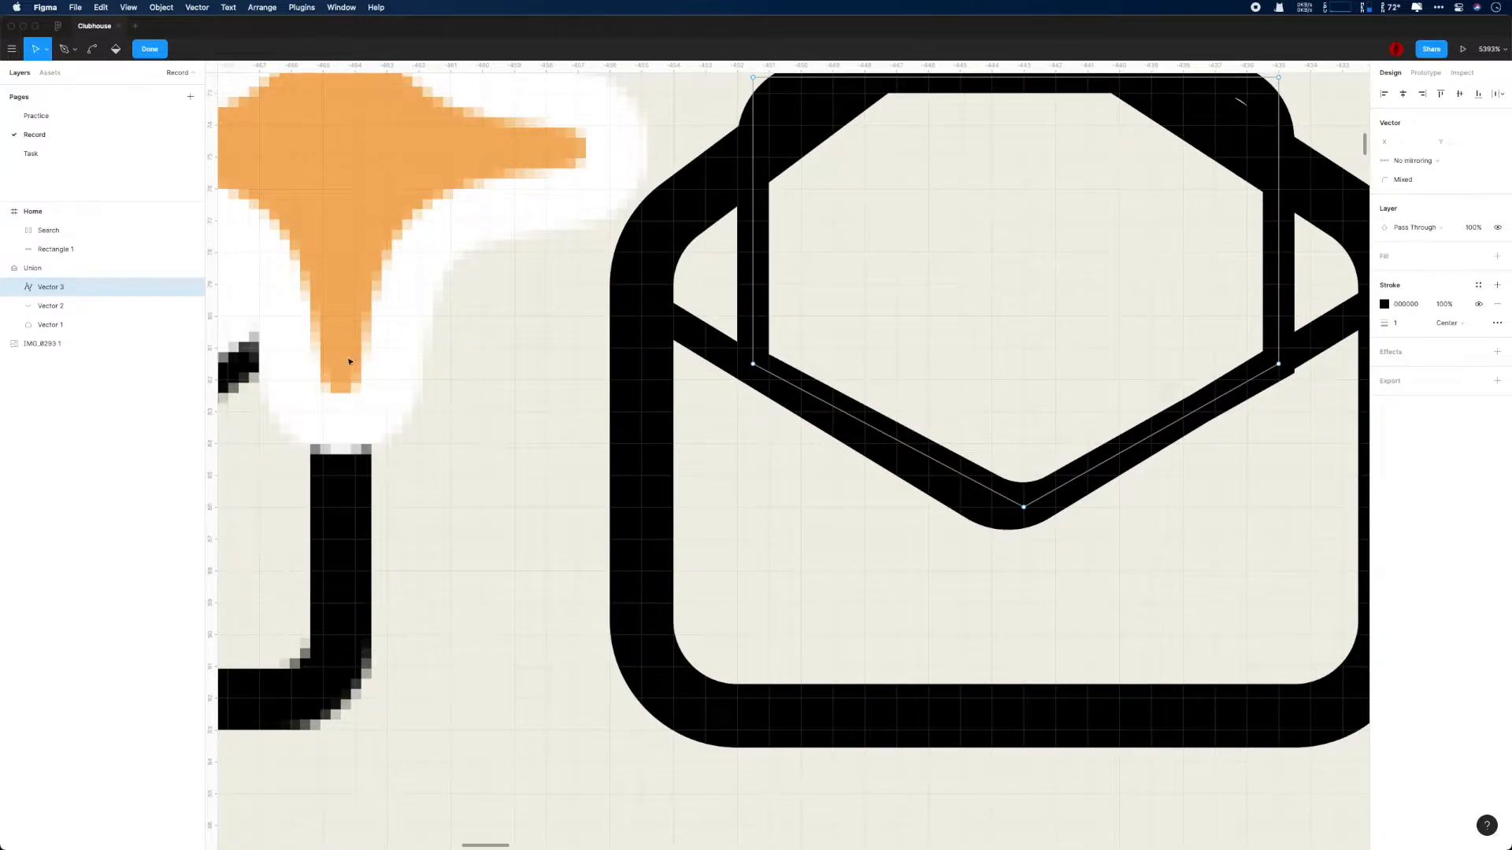
- Move the middle point of the envelope's inner flap line onto the letter sheet's bottom point at X -443, Y 86
click(52, 305)
key(Return)
drag(1007, 525, 1025, 508)
drag(1115, 585, 915, 679)
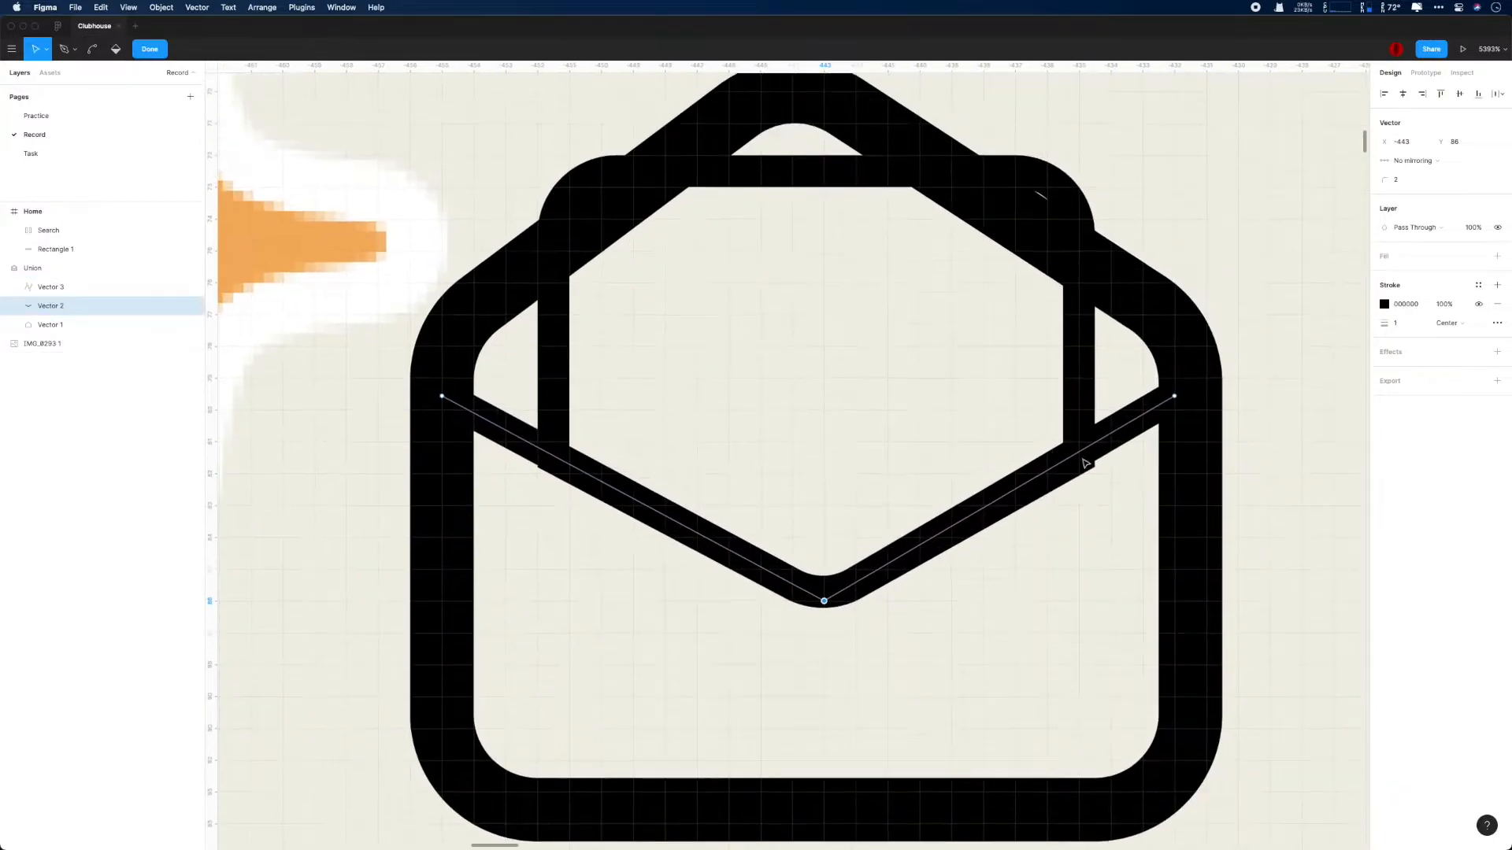
scroll(1085, 463, up, 3)
- Place the letter sheet's lower-right point at X -435, Y 81.5 and try rounding it by 1
click(140, 289)
key(Return)
mouse_move(1082, 475)
mouse_down()
mouse_move(1100, 601)
mouse_move(1019, 533)
mouse_move(1082, 516)
mouse_up()
scroll(1236, 554, up, 2)
click(1398, 180)
text(1)
key(Return)
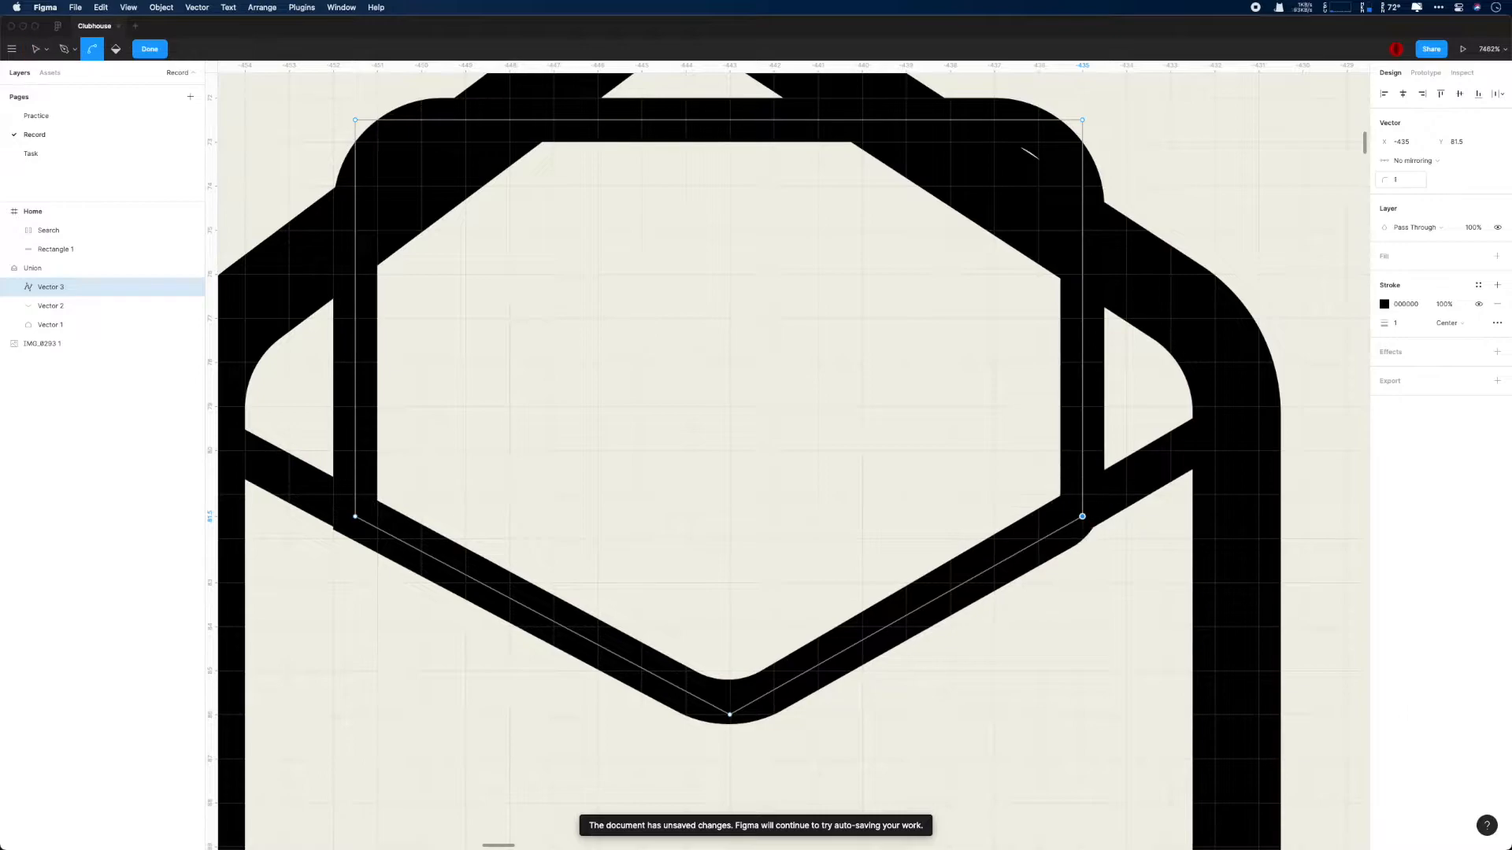
drag(355, 516, 355, 516)
scroll(810, 577, down, 5)
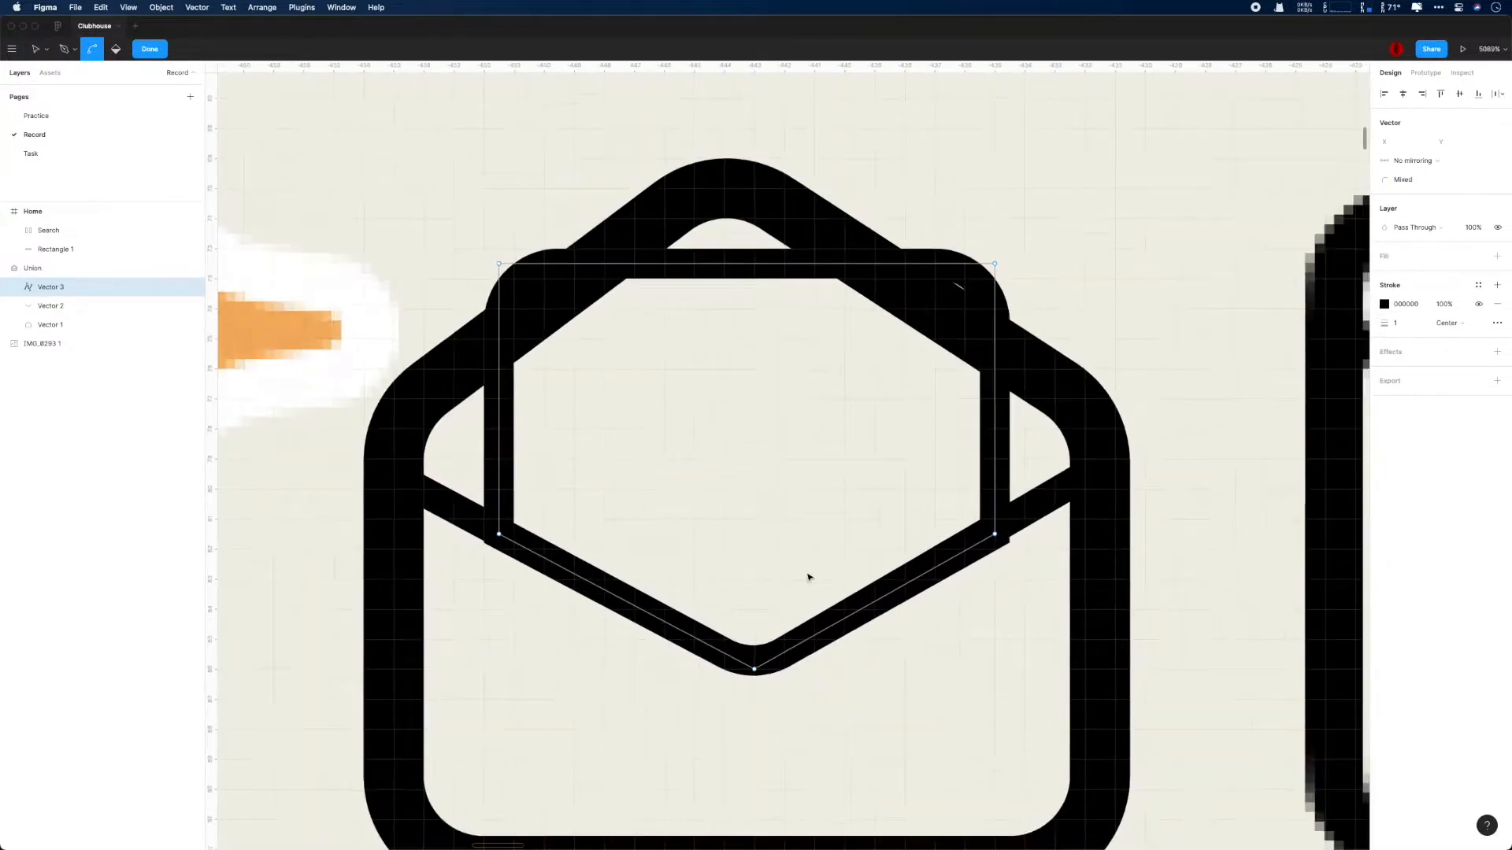
- Move the letter sheet's right pair of points inward to X -435.5 and its left pair inward to X -451
drag(978, 290, 964, 290)
drag(977, 537, 964, 537)
scroll(929, 550, up, 2)
drag(439, 237, 456, 237)
drag(438, 534, 456, 534)
scroll(748, 437, down, 7)
scroll(749, 438, down, 3)
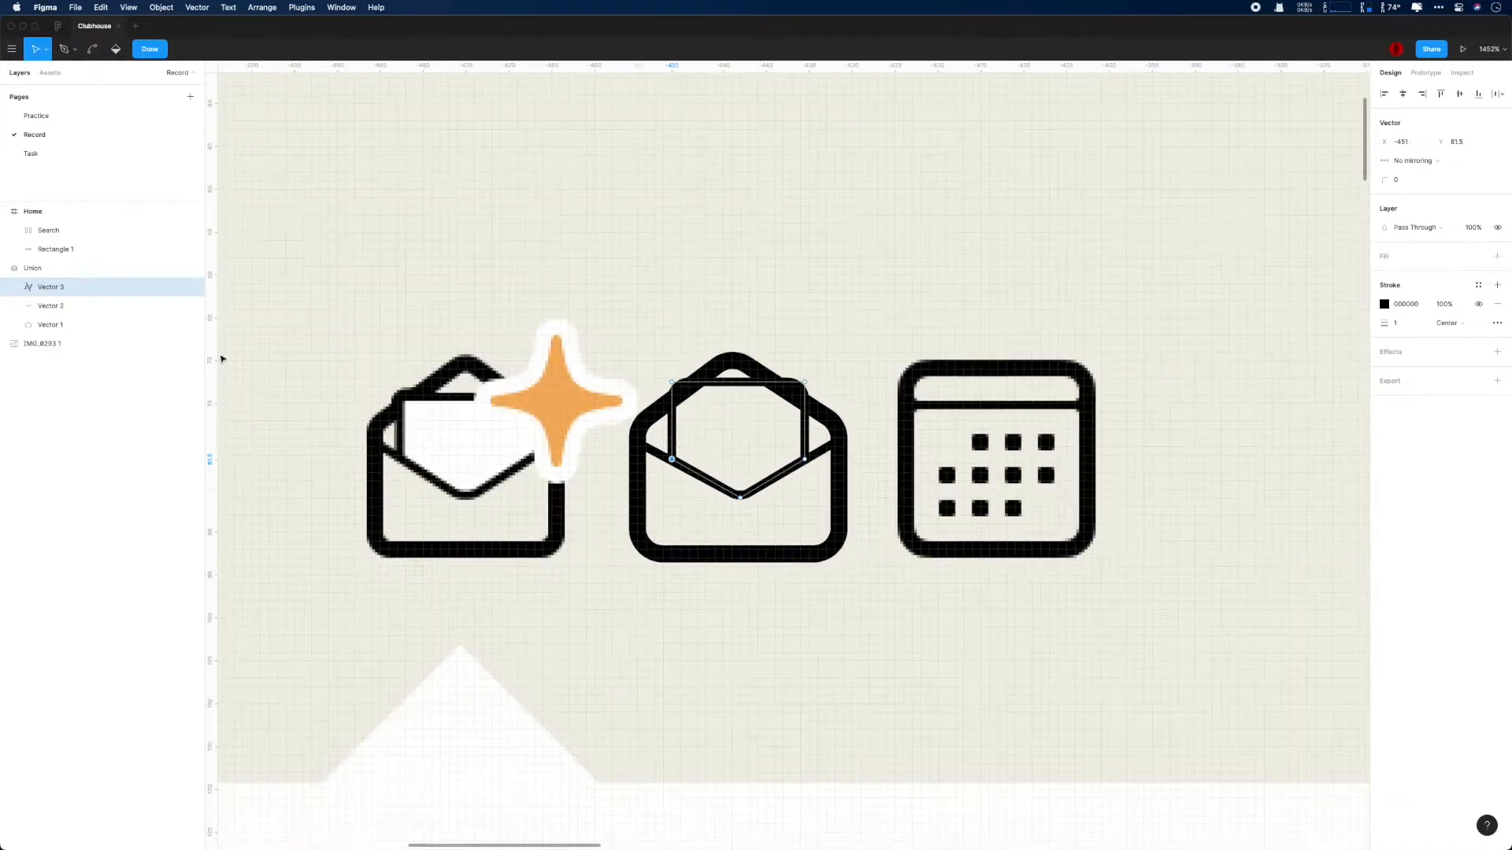
- Try filling the letter sheet with the Paint bucket and recoloring its stroke white inside the Union shape
click(61, 288)
key(Return)
click(115, 49)
click(742, 429)
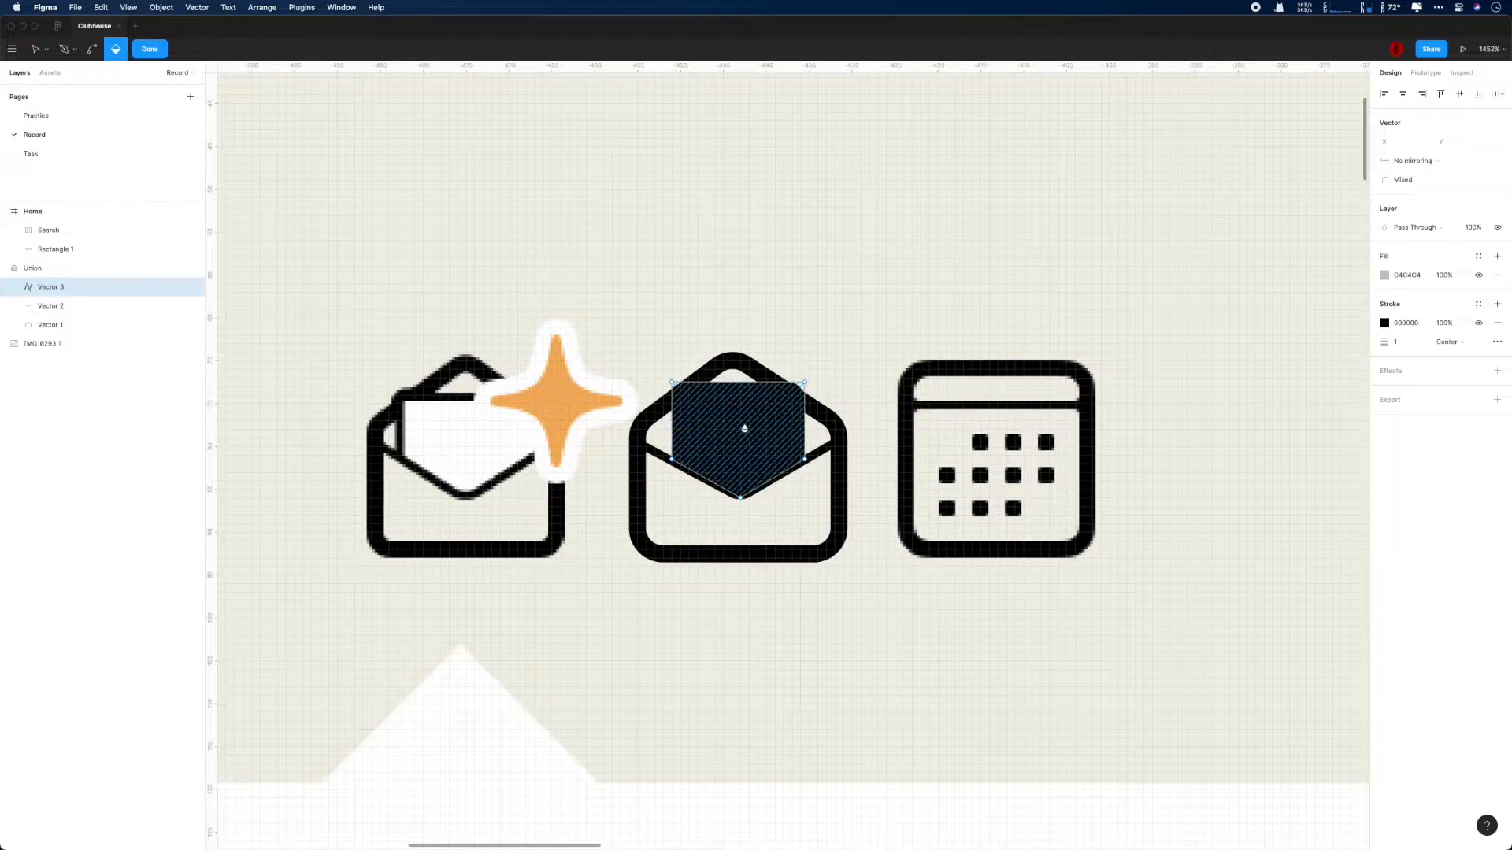
click(1384, 324)
drag(1267, 358, 1185, 311)
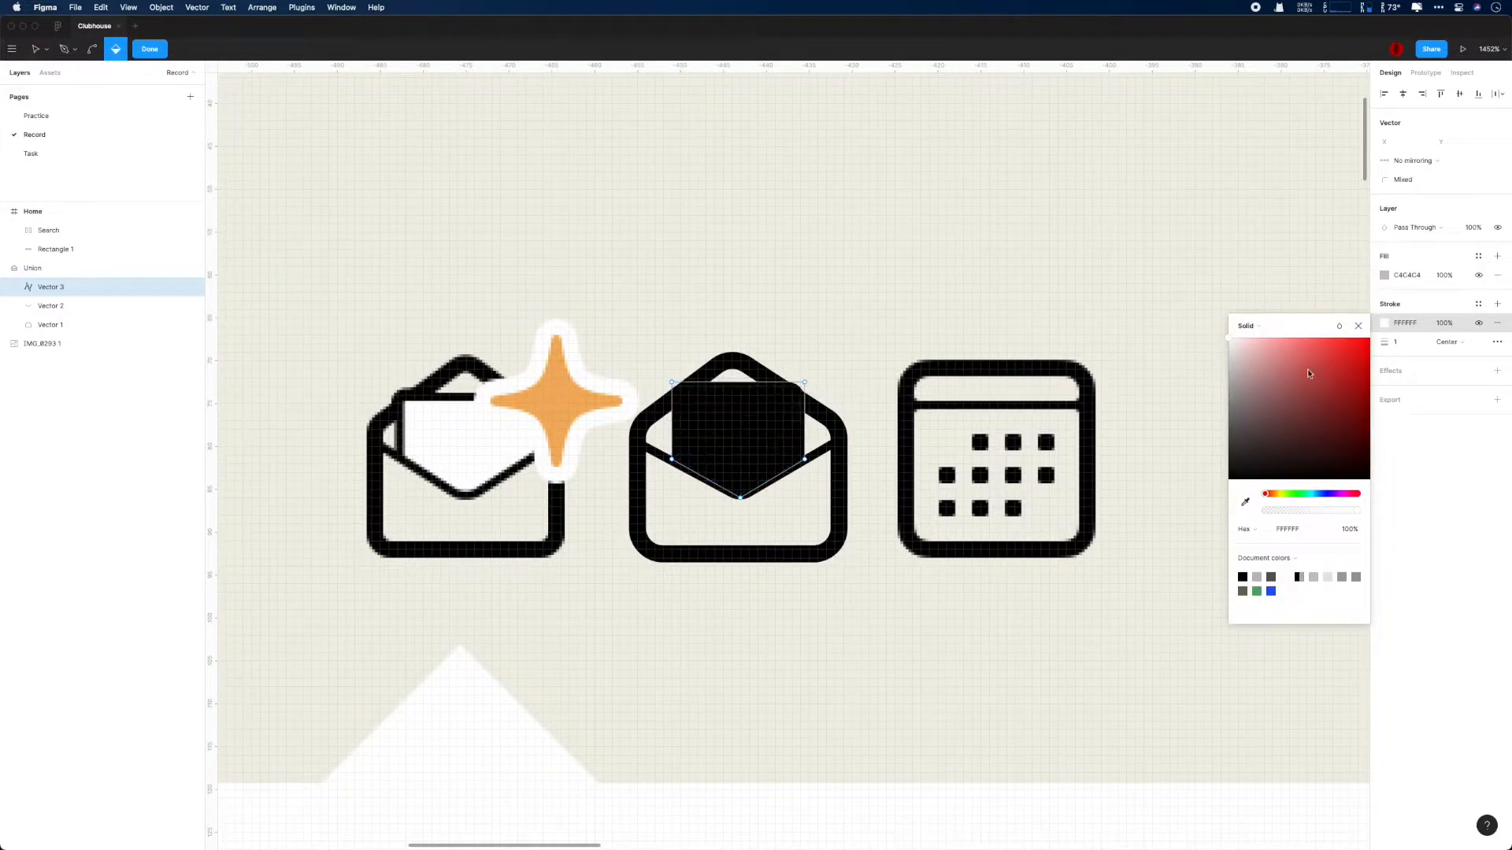
key(Escape)
scroll(866, 356, up, 2)
key(Escape)
- Replace the letter sheet's stroke with a new black one and try adding a C4C4C4 fill
click(68, 305)
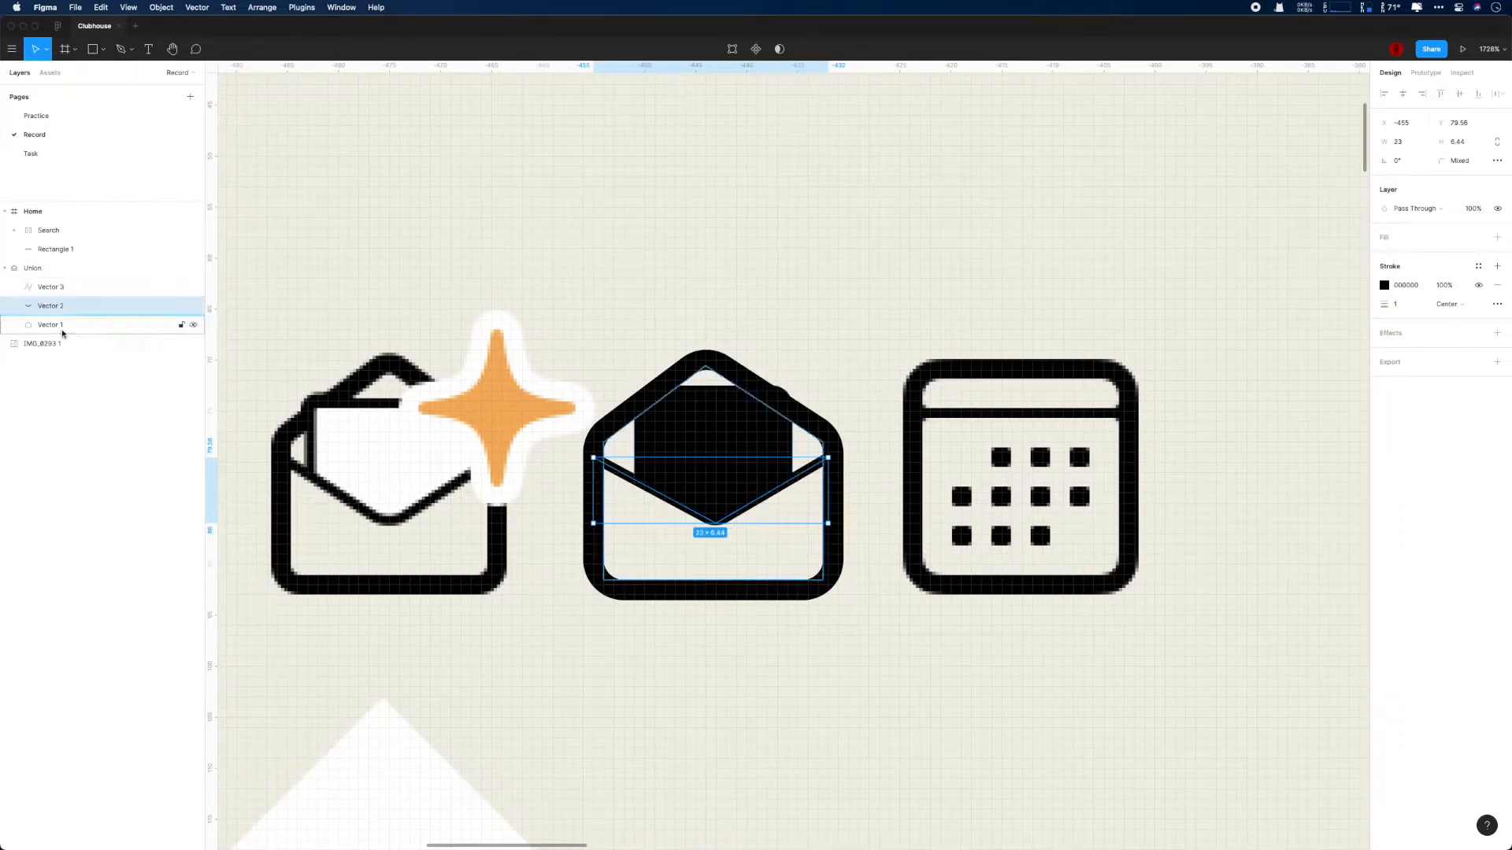
click(68, 289)
click(1496, 257)
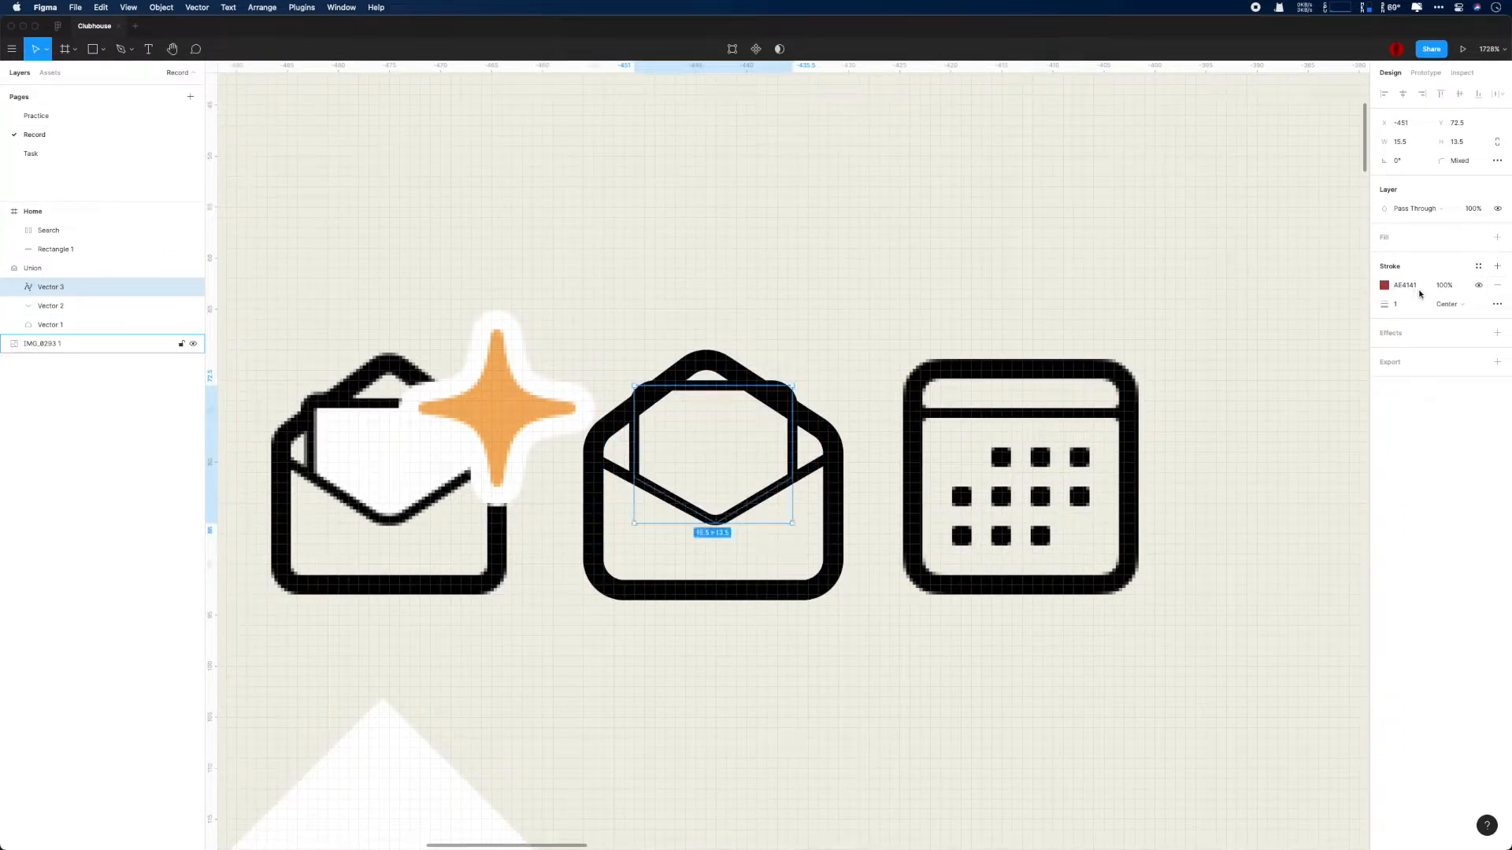
click(1496, 287)
click(1496, 267)
click(1497, 239)
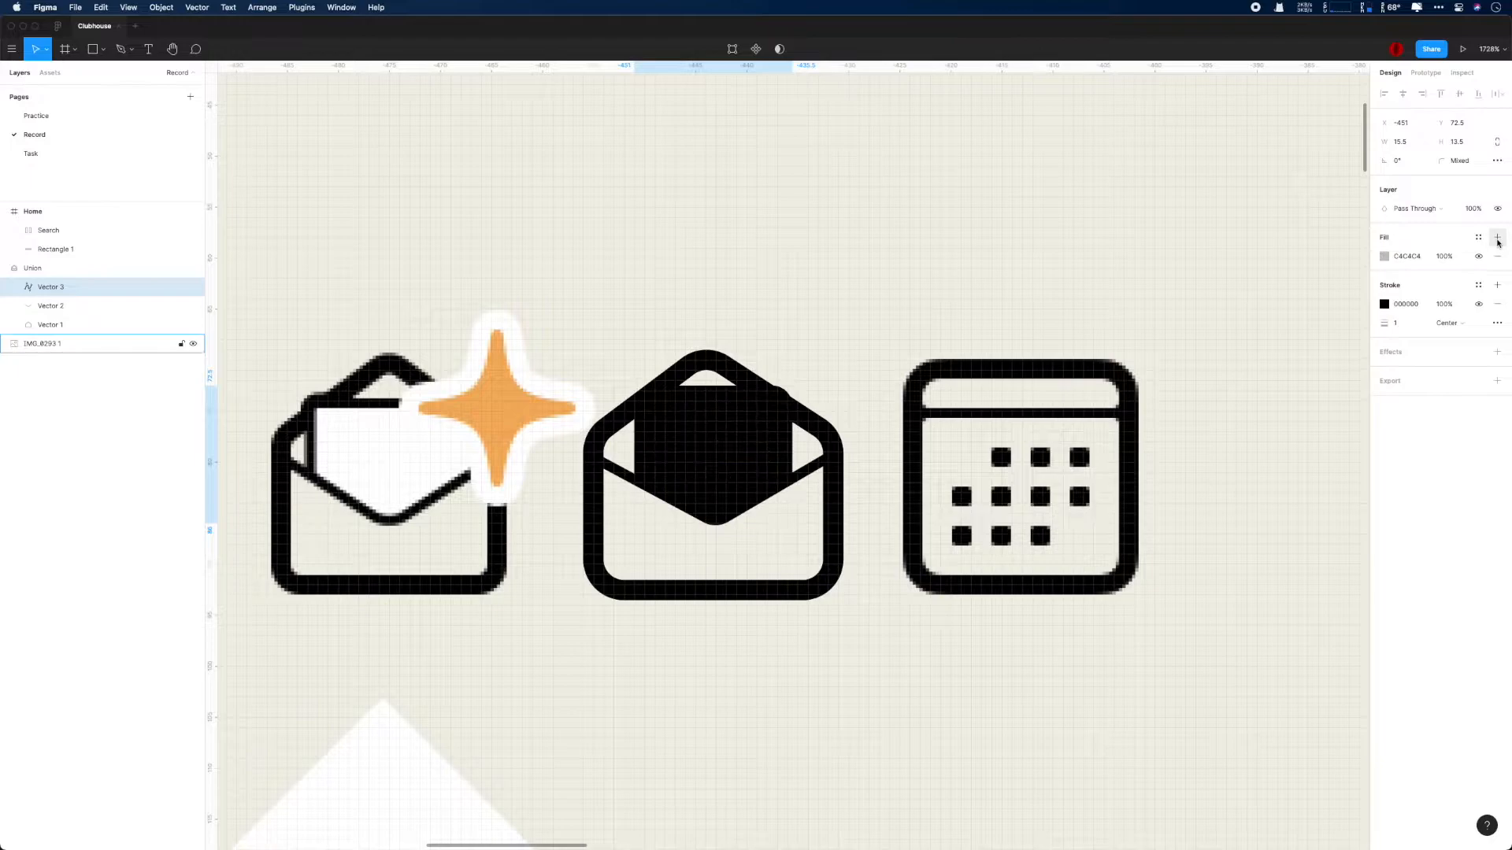
key(super+z)
- Try again to fill the nested letter sheet through vector editing and a new fill, and remove that fill
scroll(878, 364, up, 5)
scroll(944, 354, left, 3)
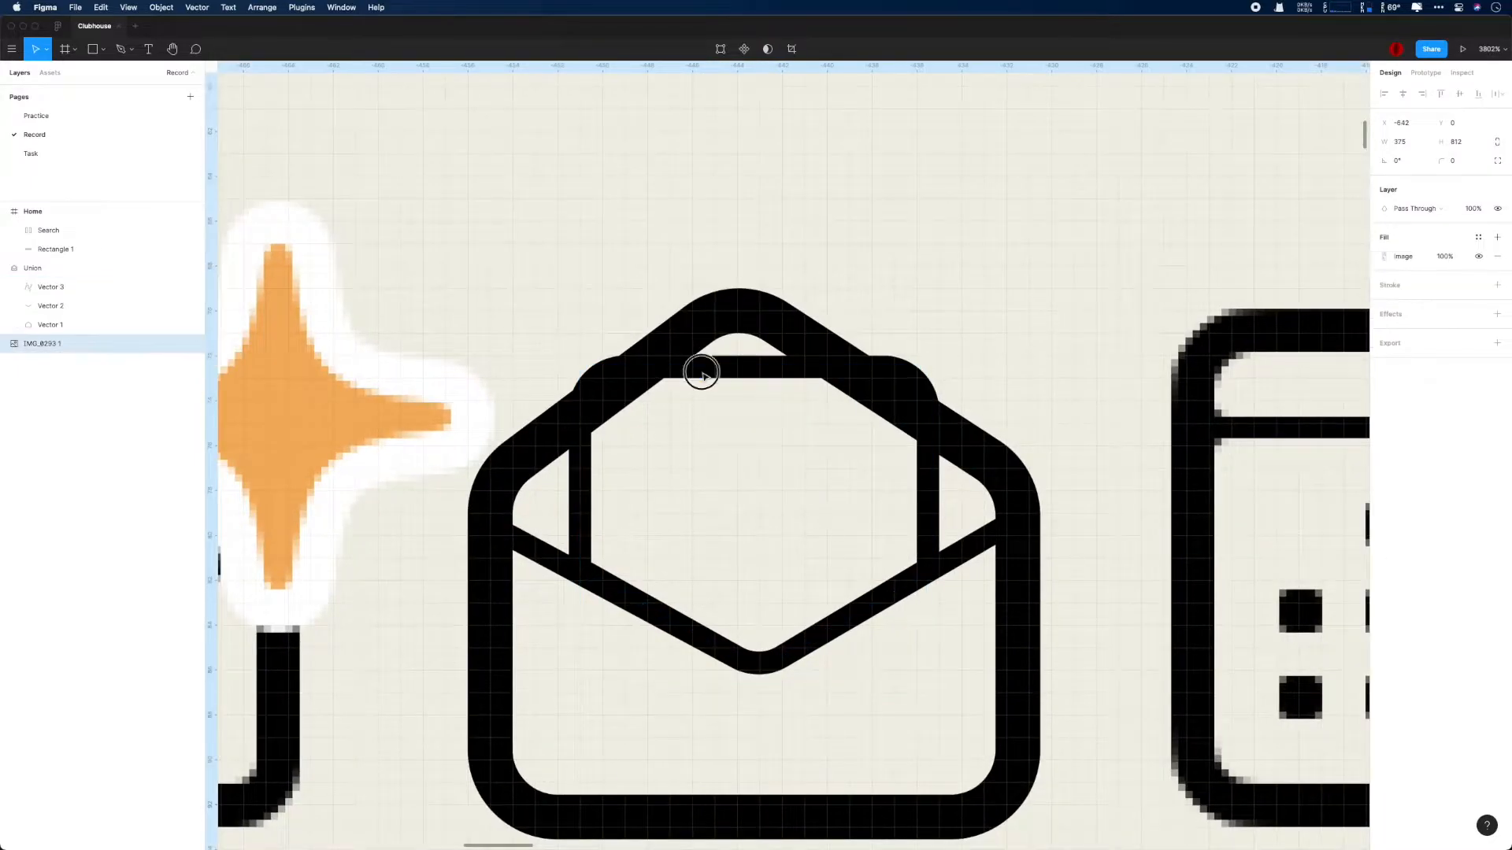
double_click(733, 368)
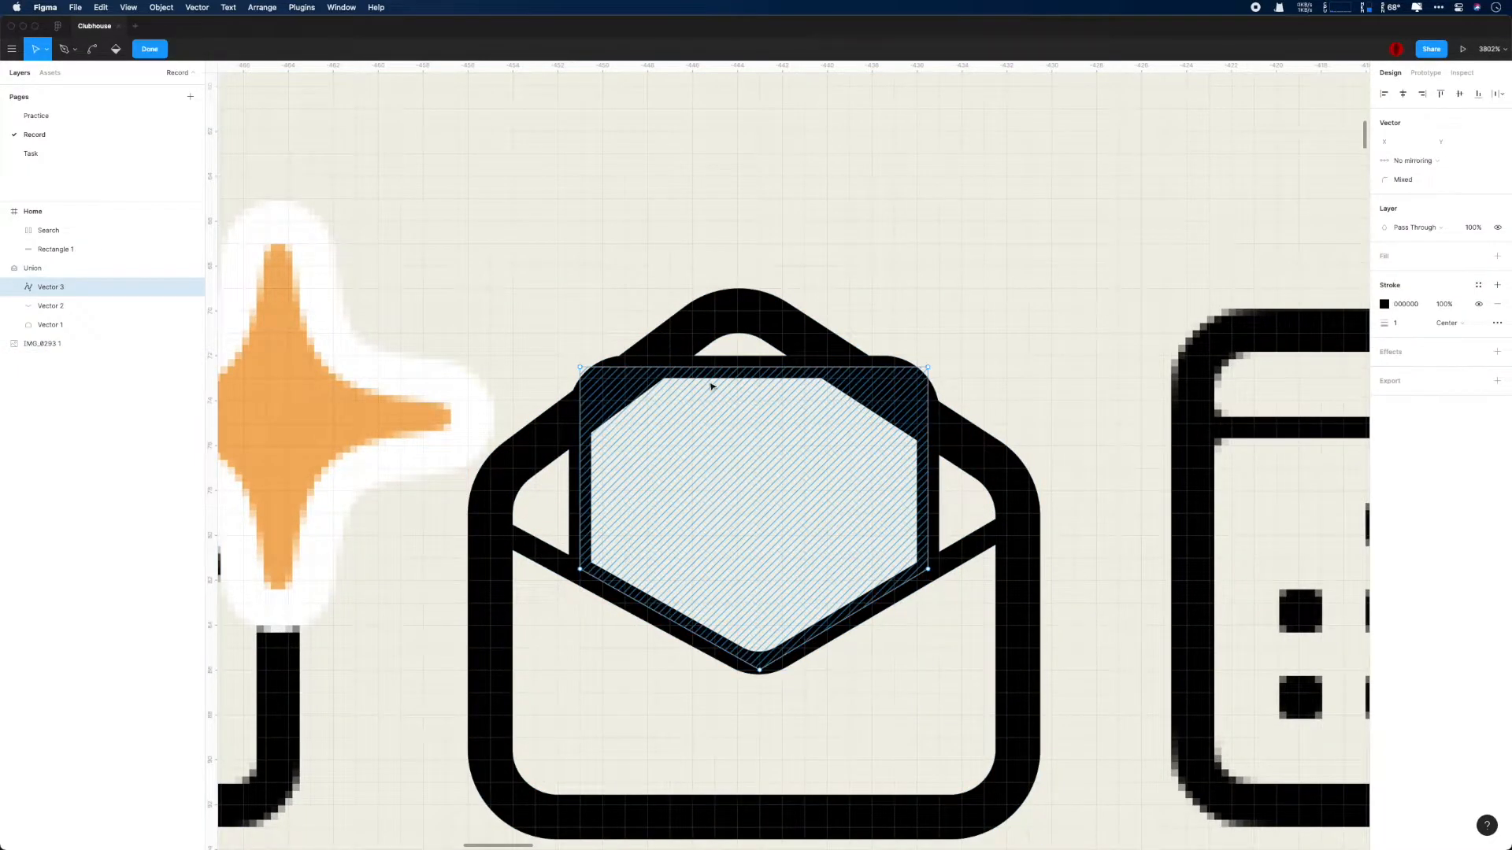
scroll(754, 435, down, 4)
scroll(754, 435, up, 5)
click(116, 49)
key(Return)
click(759, 498)
super+click(740, 345)
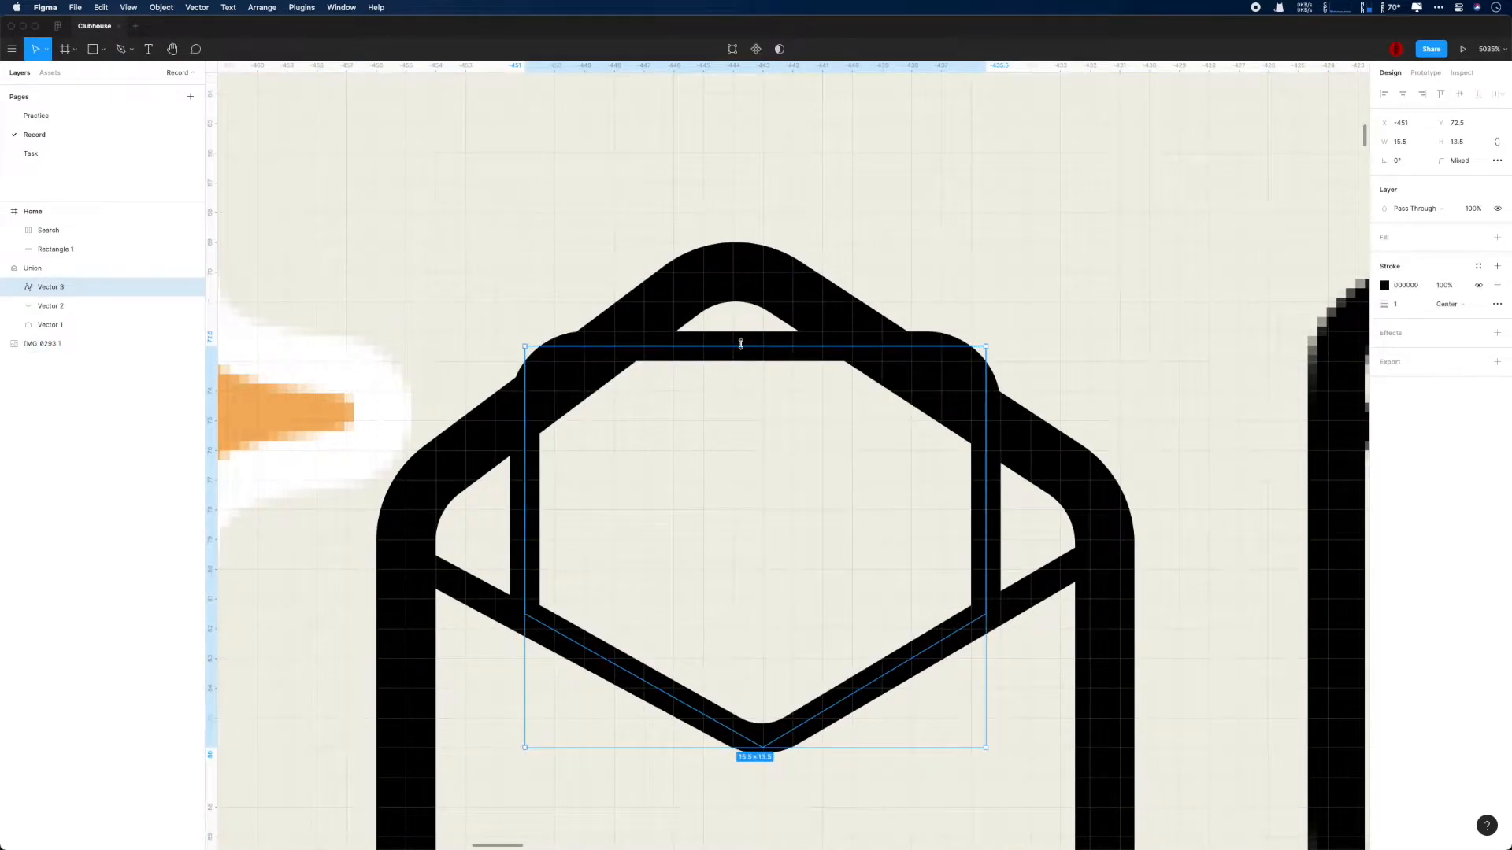
click(1497, 237)
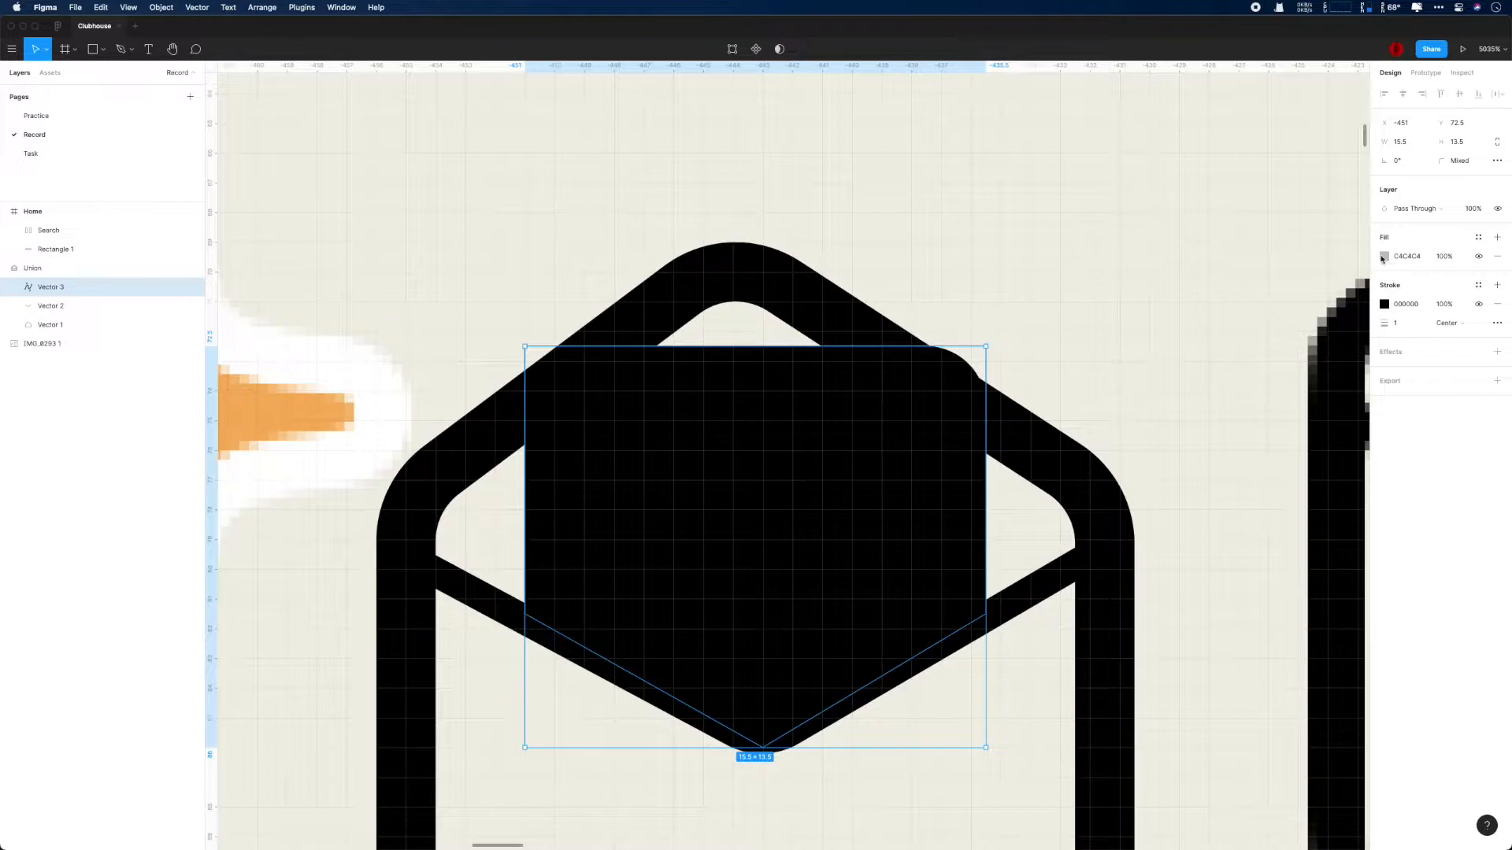
click(1499, 256)
- Move the letter sheet path out of the Union shape into the Home frame and try recoloring it
drag(53, 288, 55, 260)
click(1497, 332)
click(1384, 351)
drag(1260, 386, 1196, 366)
key(super+z)
key(super+z)
click(33, 288)
click(5, 288)
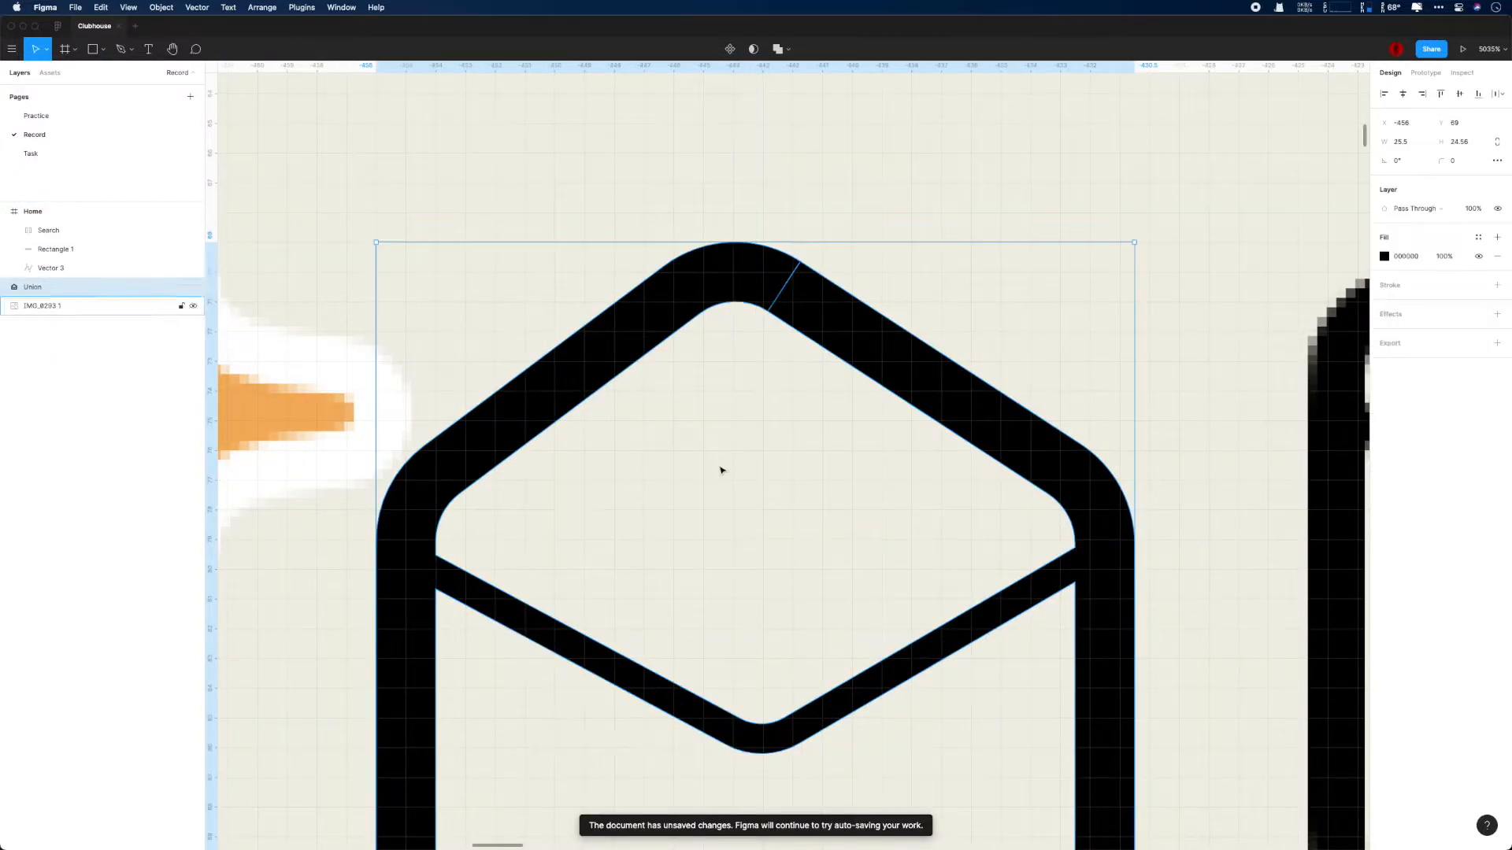
scroll(715, 469, down, 1)
- Move the letter sheet path out of the Home frame to the layer directly above the Union shape
click(50, 270)
drag(50, 270, 33, 309)
drag(33, 306, 31, 280)
click(5, 307)
shift+click(60, 307)
- Add a white FFFFFF fill to the letter sheet path
double_click(723, 384)
double_click(733, 354)
click(1497, 256)
click(1384, 276)
drag(1268, 323, 1198, 257)
key(Escape)
key(Escape)
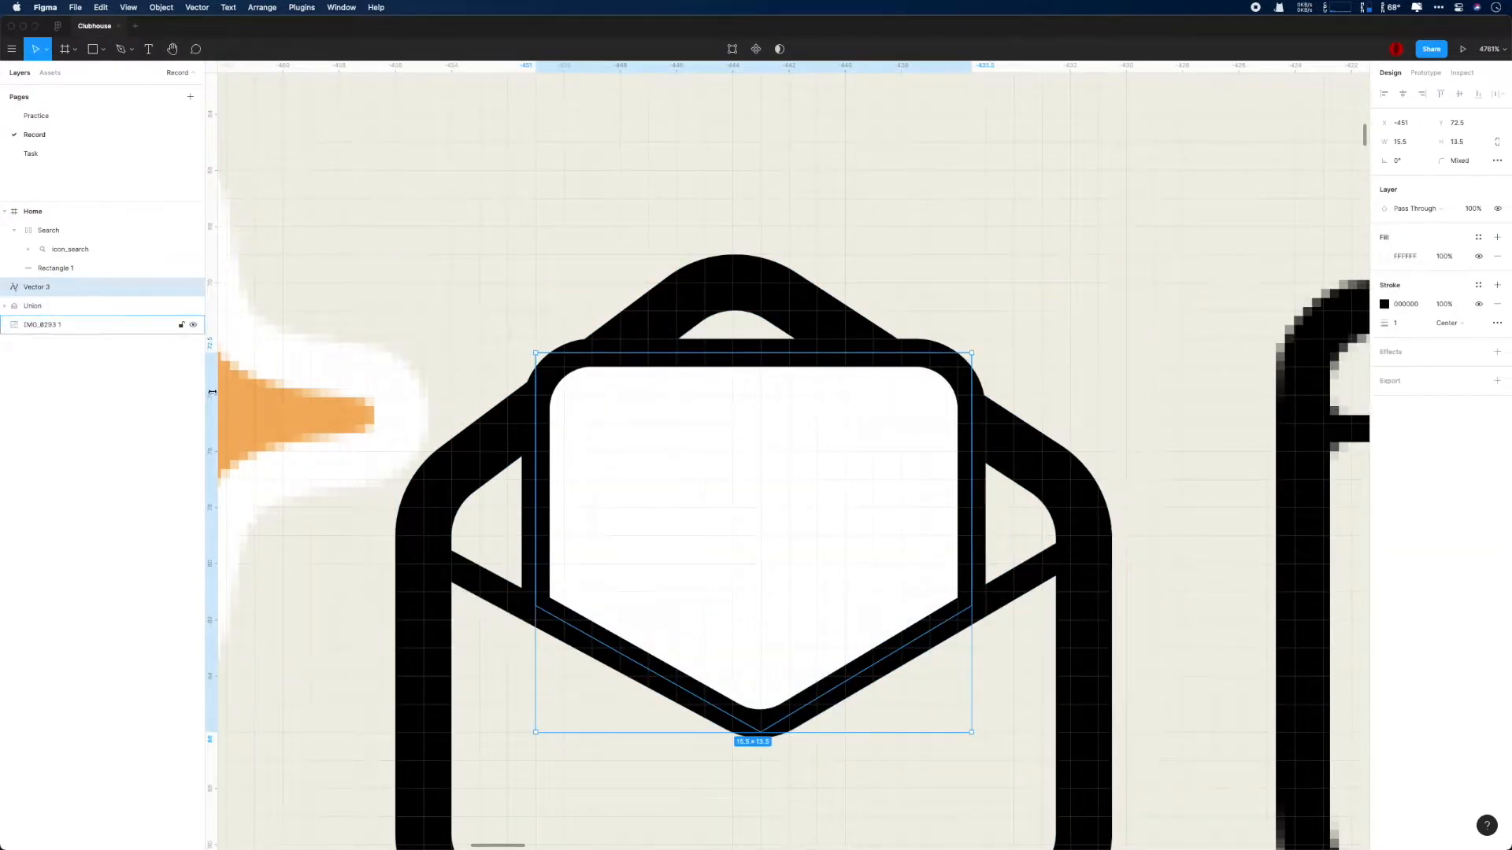
- Try combining the white letter sheet with the Union shape by nesting, uniting and flattening, undoing each attempt
shift+click(57, 306)
drag(58, 291, 70, 312)
key(super+z)
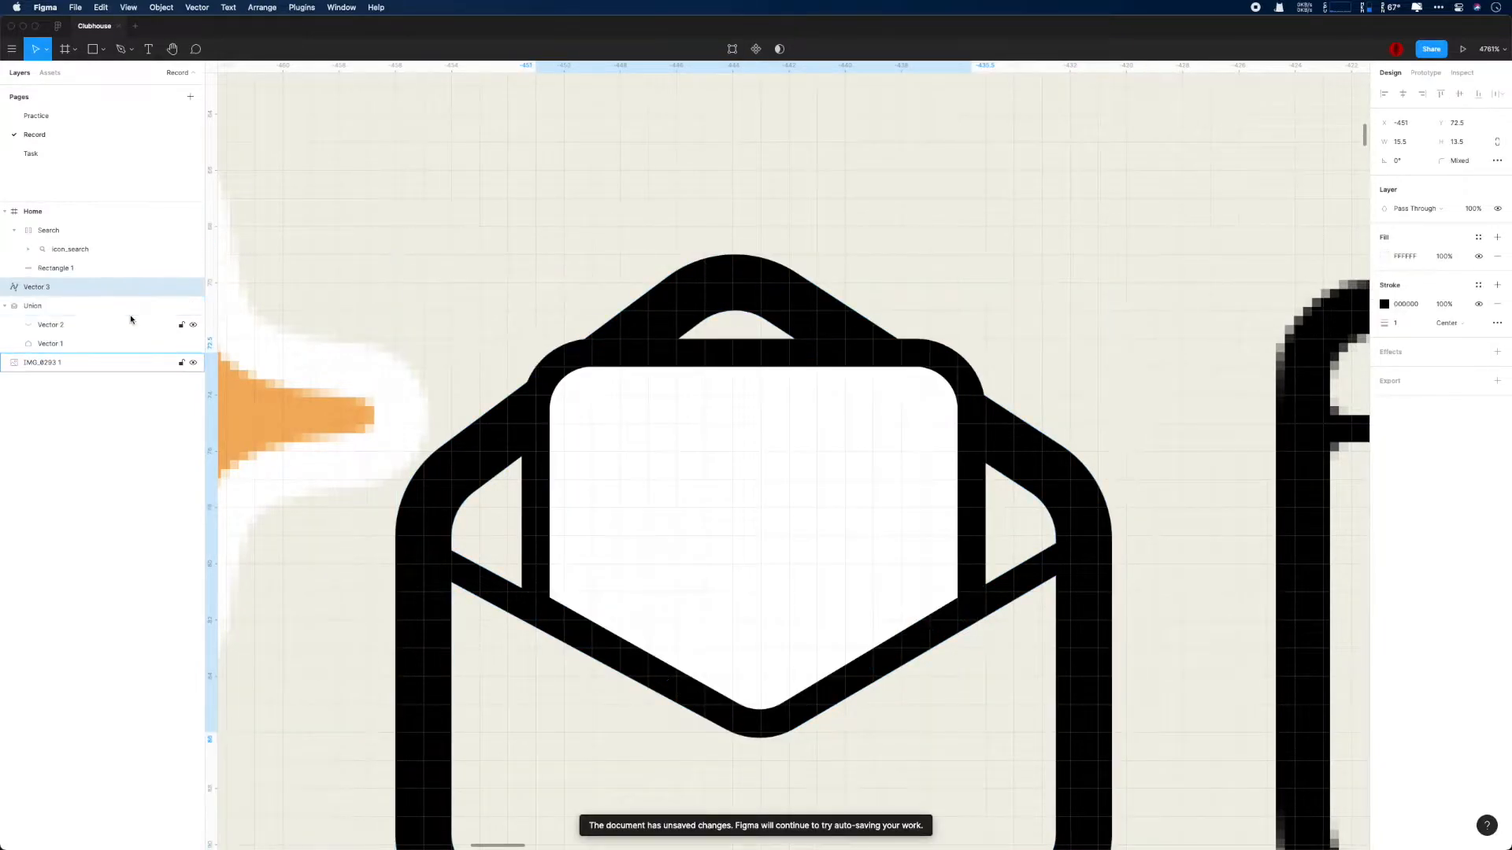
shift+click(118, 306)
click(791, 50)
click(810, 76)
key(super+z)
click(790, 50)
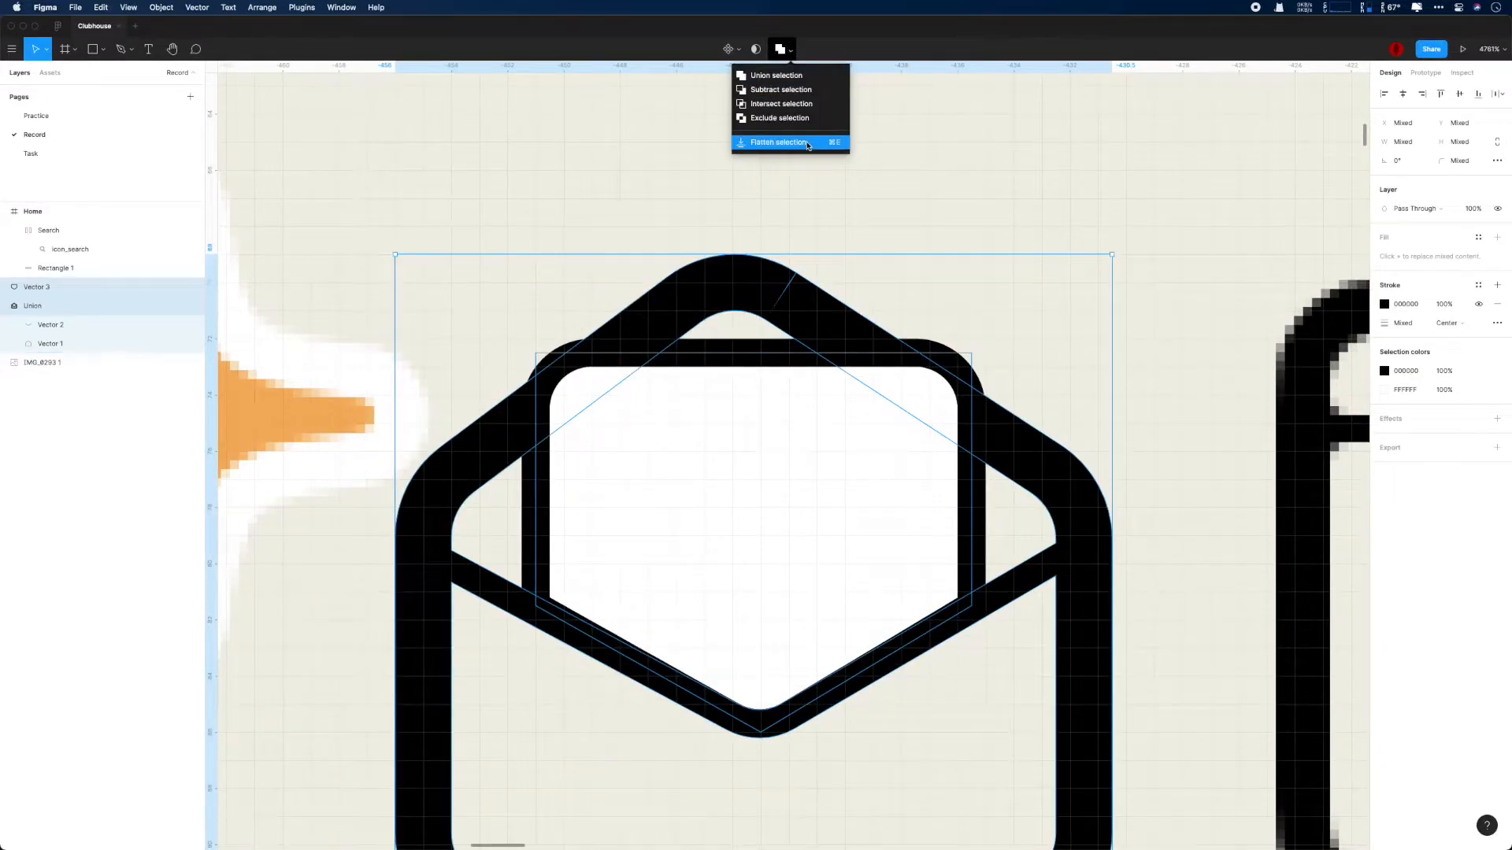
click(807, 145)
key(super+z)
- Group the letter sheet and the Union shape into one envelope group
click(8, 307)
click(40, 308)
click(1160, 281)
scroll(1160, 281, down, 5)
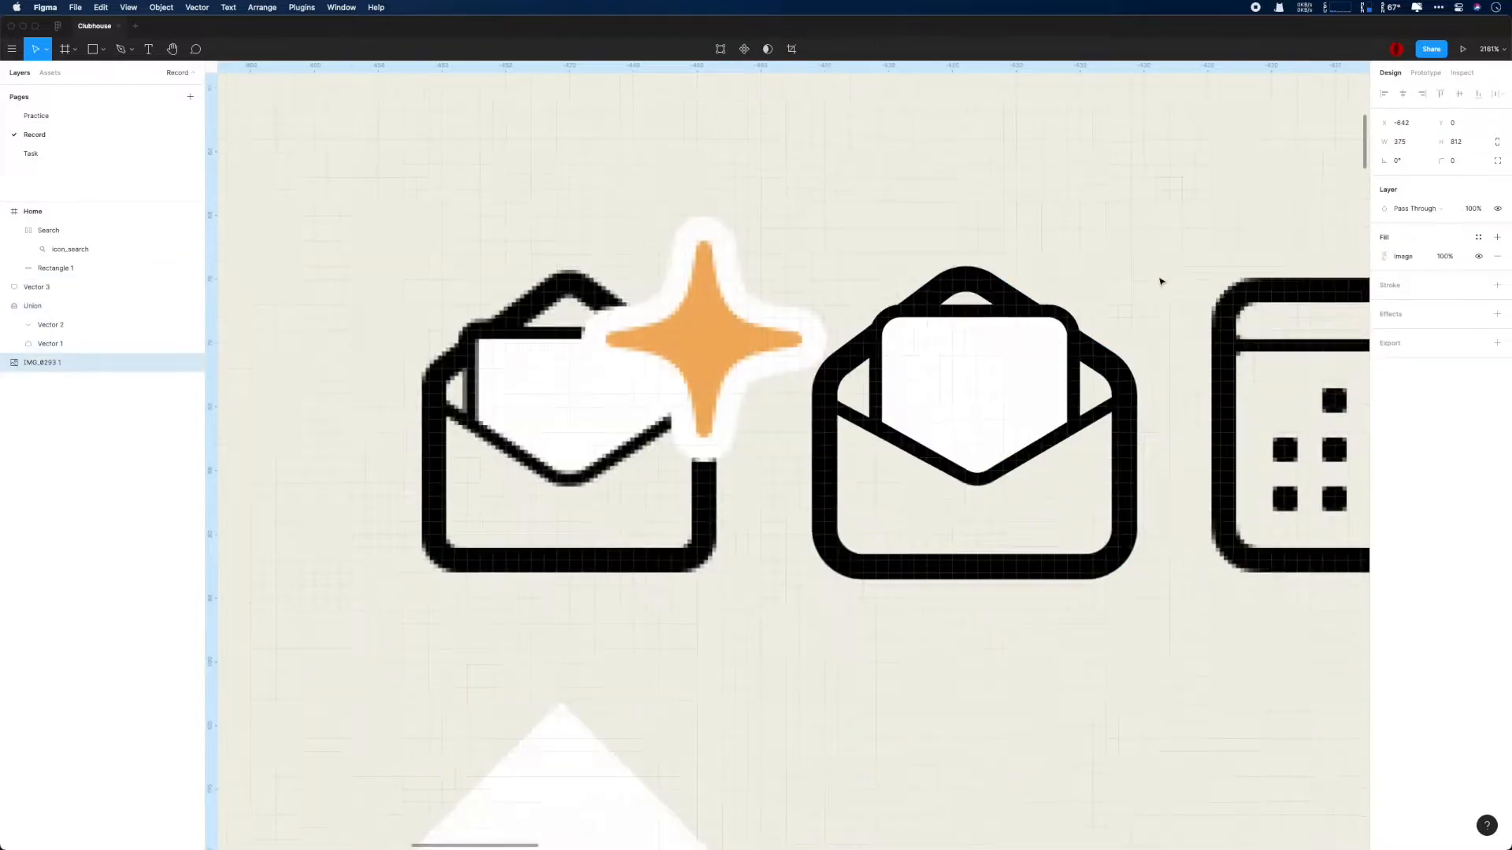
scroll(1159, 282, up, 3)
click(48, 307)
shift+click(47, 292)
key(super+g)
right_click(47, 288)
click(72, 443)
key(super+z)
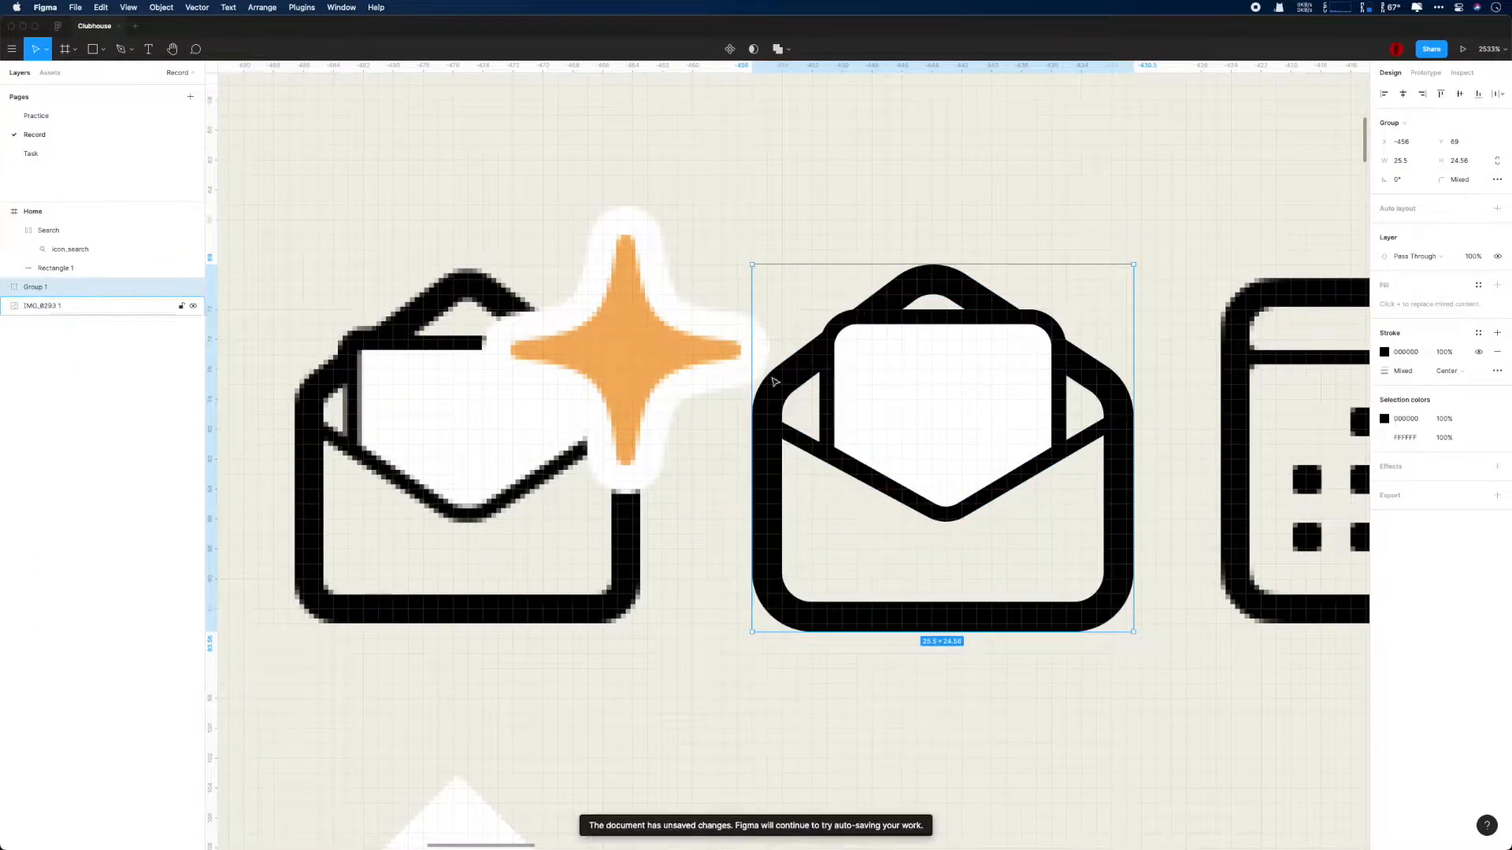
- Try to draw a star over the reference icon's orange sparkle
drag(668, 377, 443, 412)
scroll(611, 320, down, 3)
scroll(610, 320, up, 5)
drag(456, 263, 695, 251)
scroll(650, 271, up, 3)
click(476, 260)
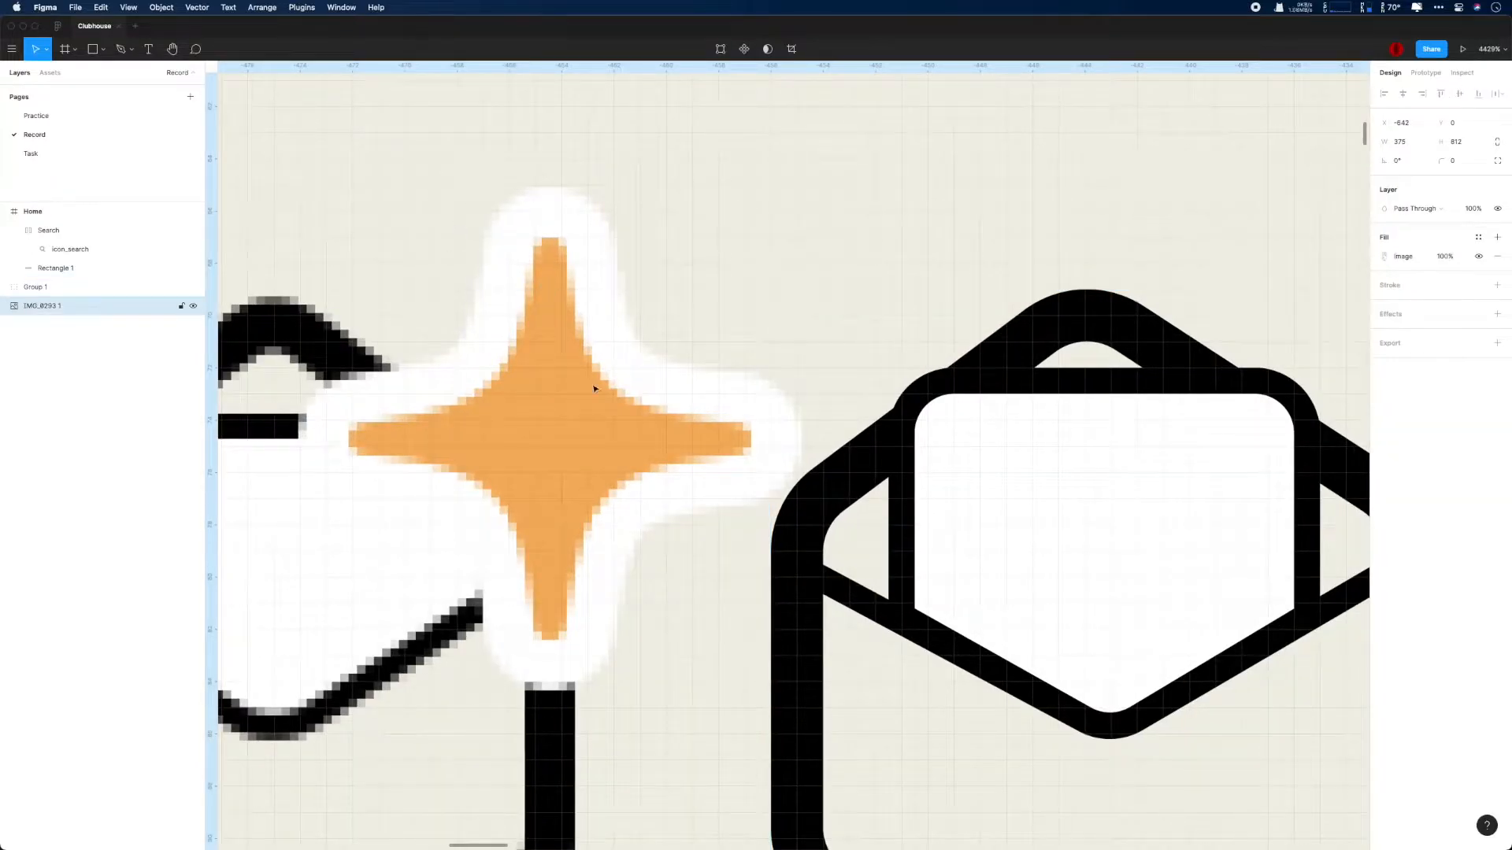
click(103, 53)
click(118, 143)
drag(404, 211, 692, 472)
key(super+z)
- Draw a 16 by 16 star over the orange sparkle and reduce it to four points
click(100, 52)
drag(405, 184, 787, 604)
drag(618, 354, 539, 408)
drag(734, 381, 745, 442)
drag(535, 406, 661, 388)
scroll(596, 408, up, 4)
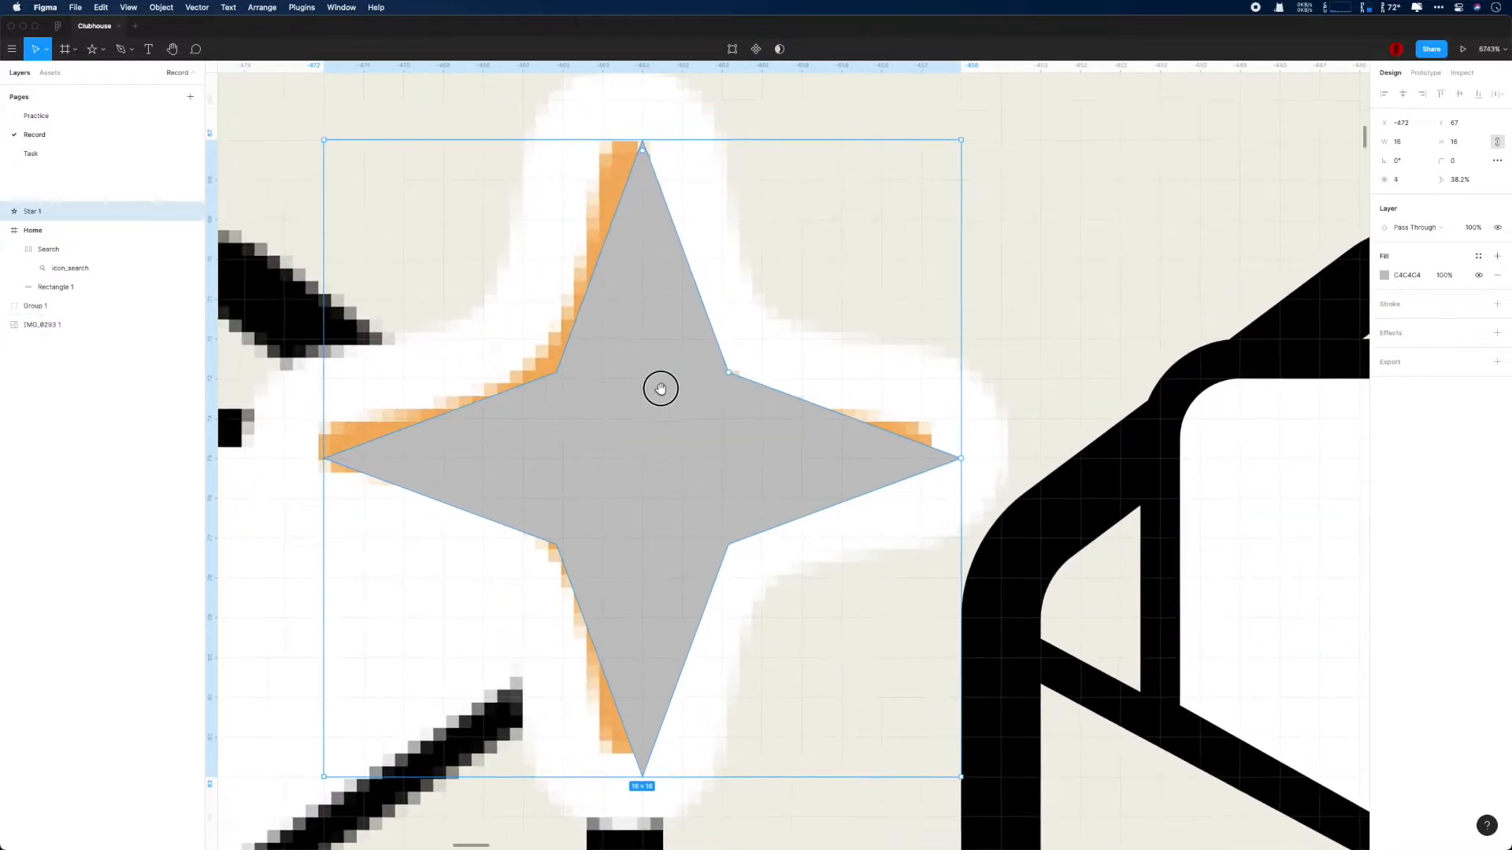
- Narrow the star's ratio to 28% and fill it with the orange F3B263 sampled from the reference sparkle
scroll(661, 388, up, 2)
scroll(719, 385, up, 1)
drag(774, 408, 664, 419)
click(1384, 276)
click(1245, 454)
click(776, 429)
double_click(748, 435)
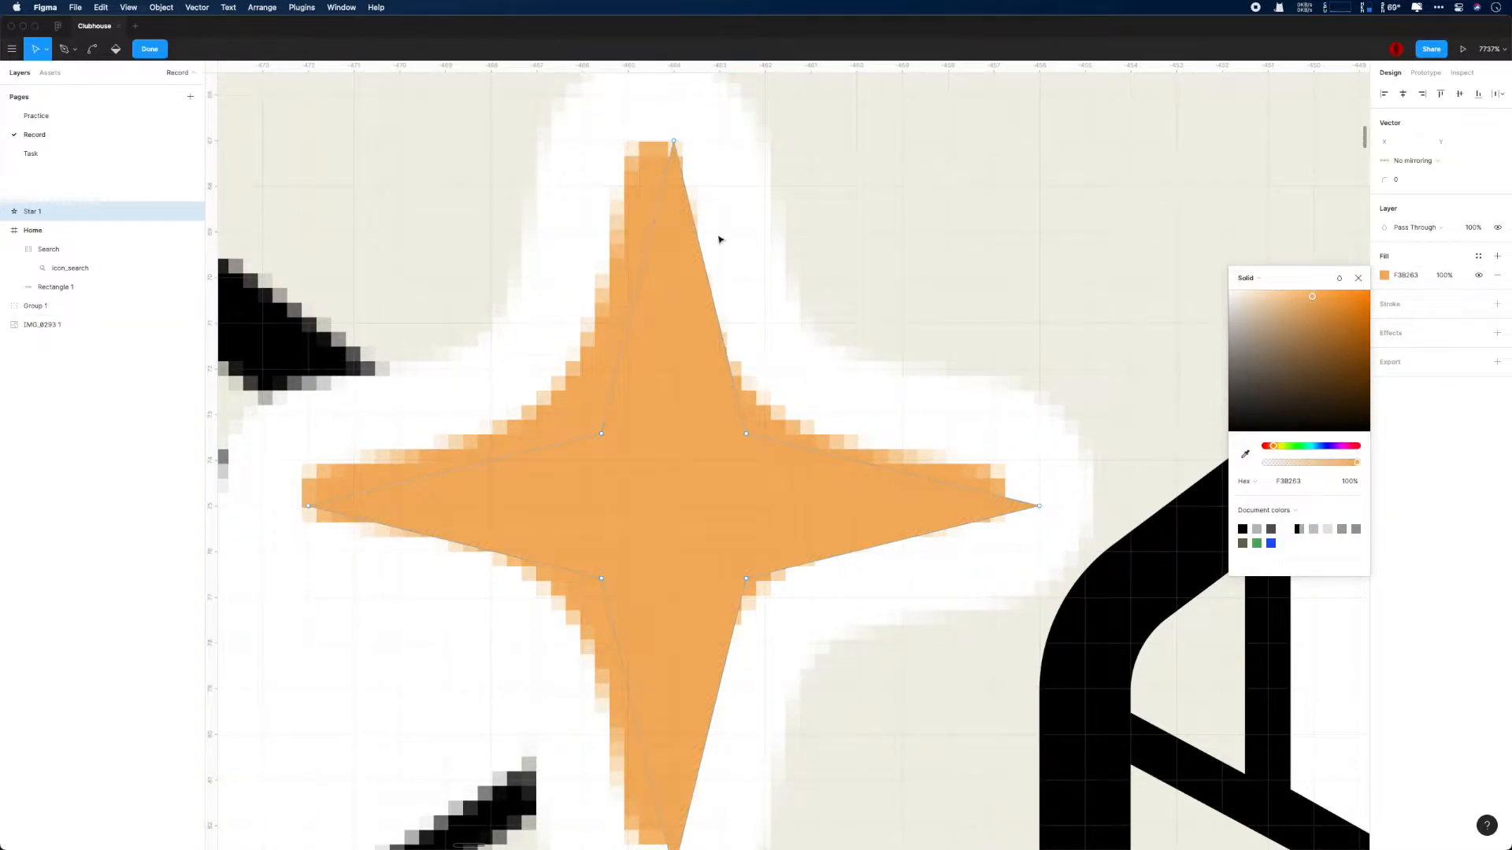
- Set the star's corner radius to 2 and change its fill to dark brown 5C4425
click(1358, 278)
click(1396, 180)
key(Escape)
drag(1442, 161, 1434, 160)
click(1384, 275)
click(1312, 380)
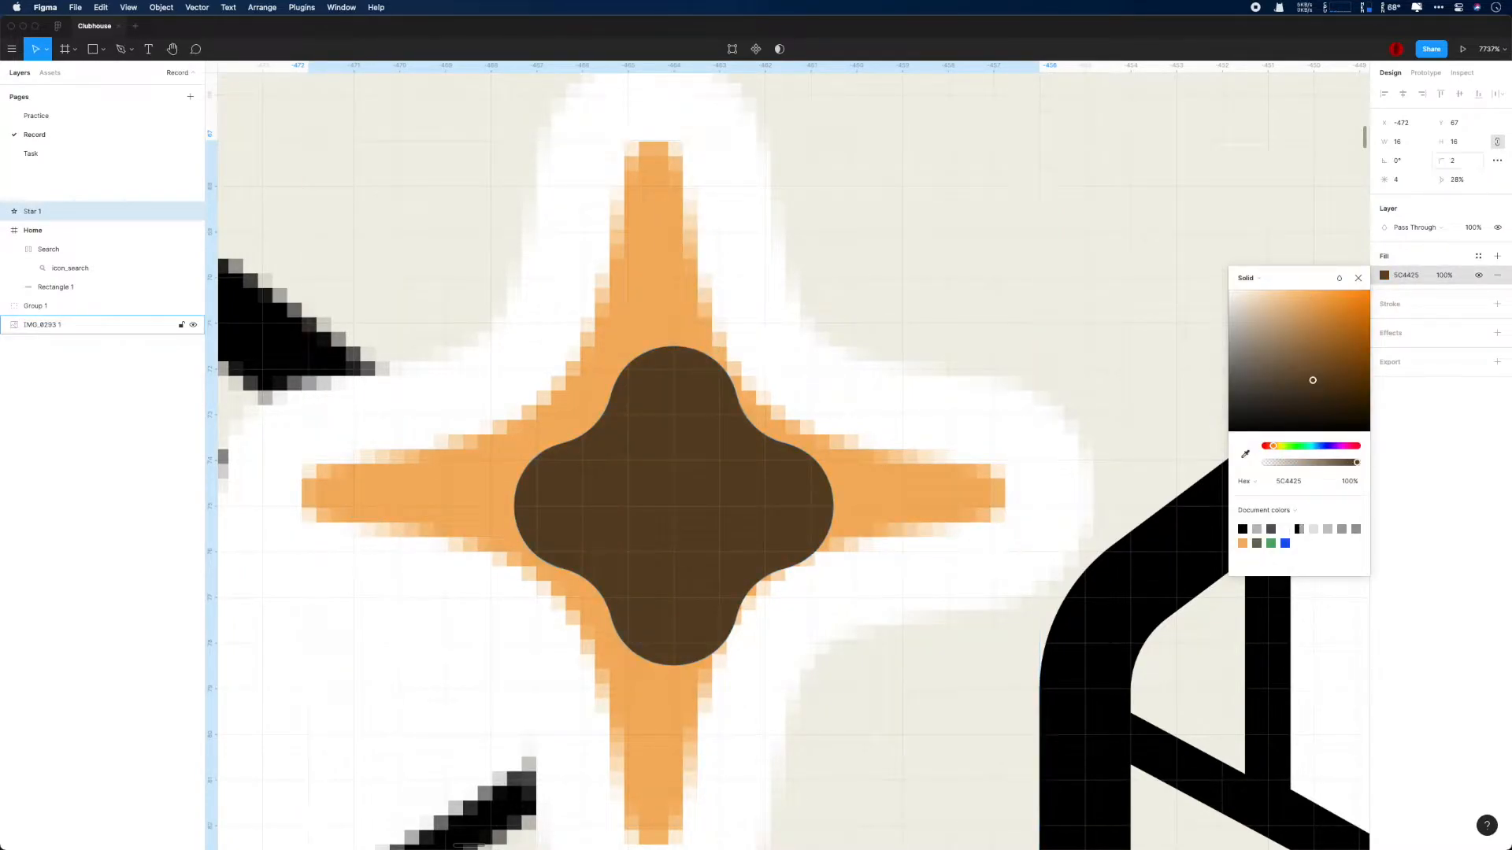
click(1358, 278)
- Try corner radii of 1 and 0.25 on the star
click(1457, 161)
text(1)
key(Return)
click(1456, 161)
text(0.25)
key(Return)
- Resize the star to 18 by 18 over the sparkle and set its corner radius to 0.2
drag(689, 472, 670, 427)
click(1399, 141)
text(18)
key(Return)
text(0.5)
key(Return)
text(0.2)
key(Return)
mouse_move(667, 417)
mouse_down()
mouse_move(1069, 417)
mouse_move(865, 438)
mouse_move(766, 473)
mouse_up()
- Add a black stroke of width 1 to the star and enlarge it to 21 by 21
scroll(986, 416, down, 5)
click(1497, 305)
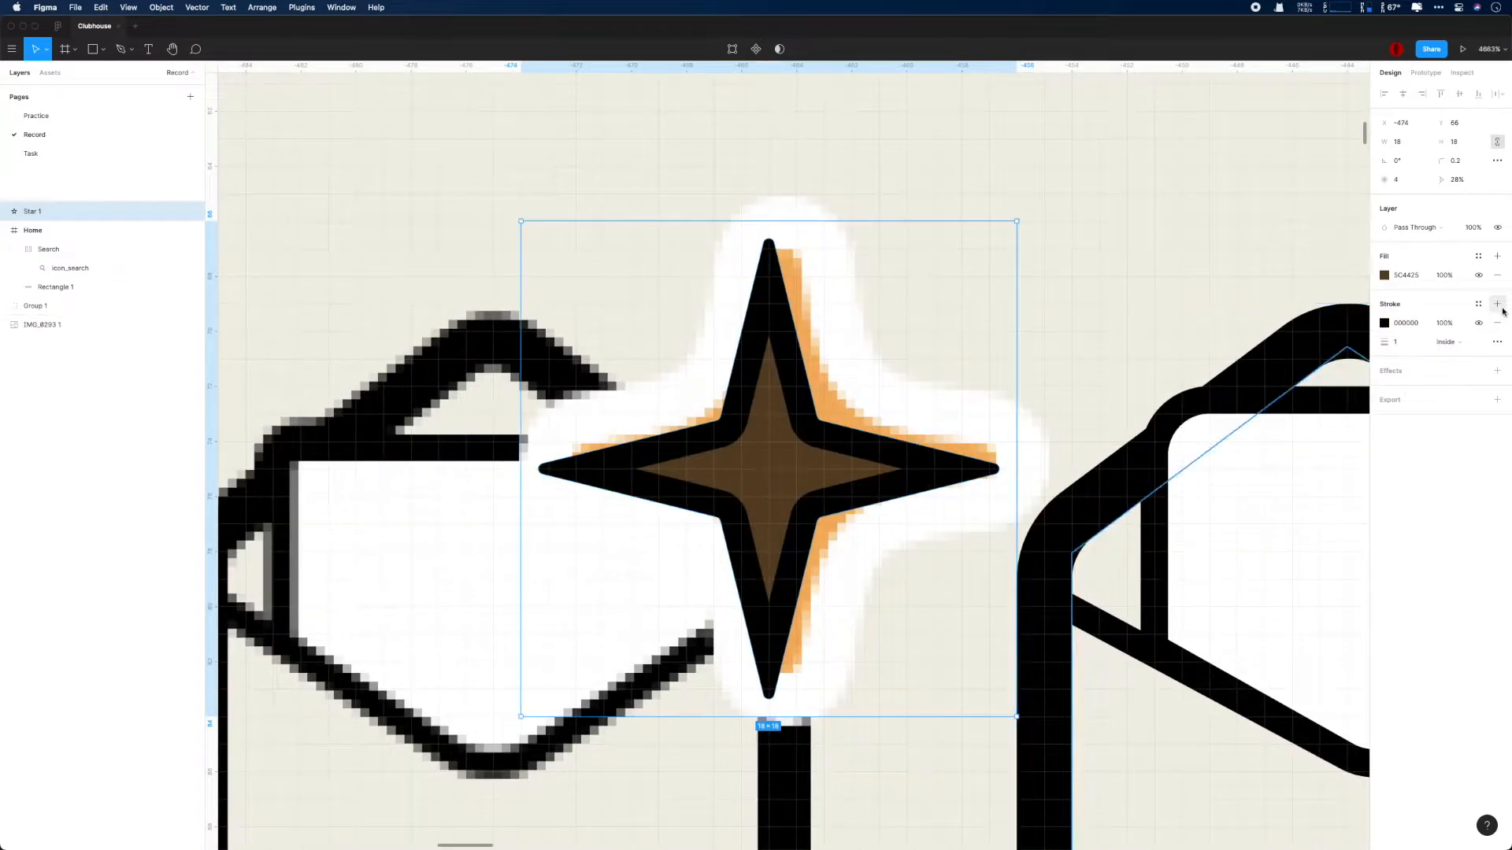
scroll(1066, 299, up, 3)
key(Up)
text(21)
key(Return)
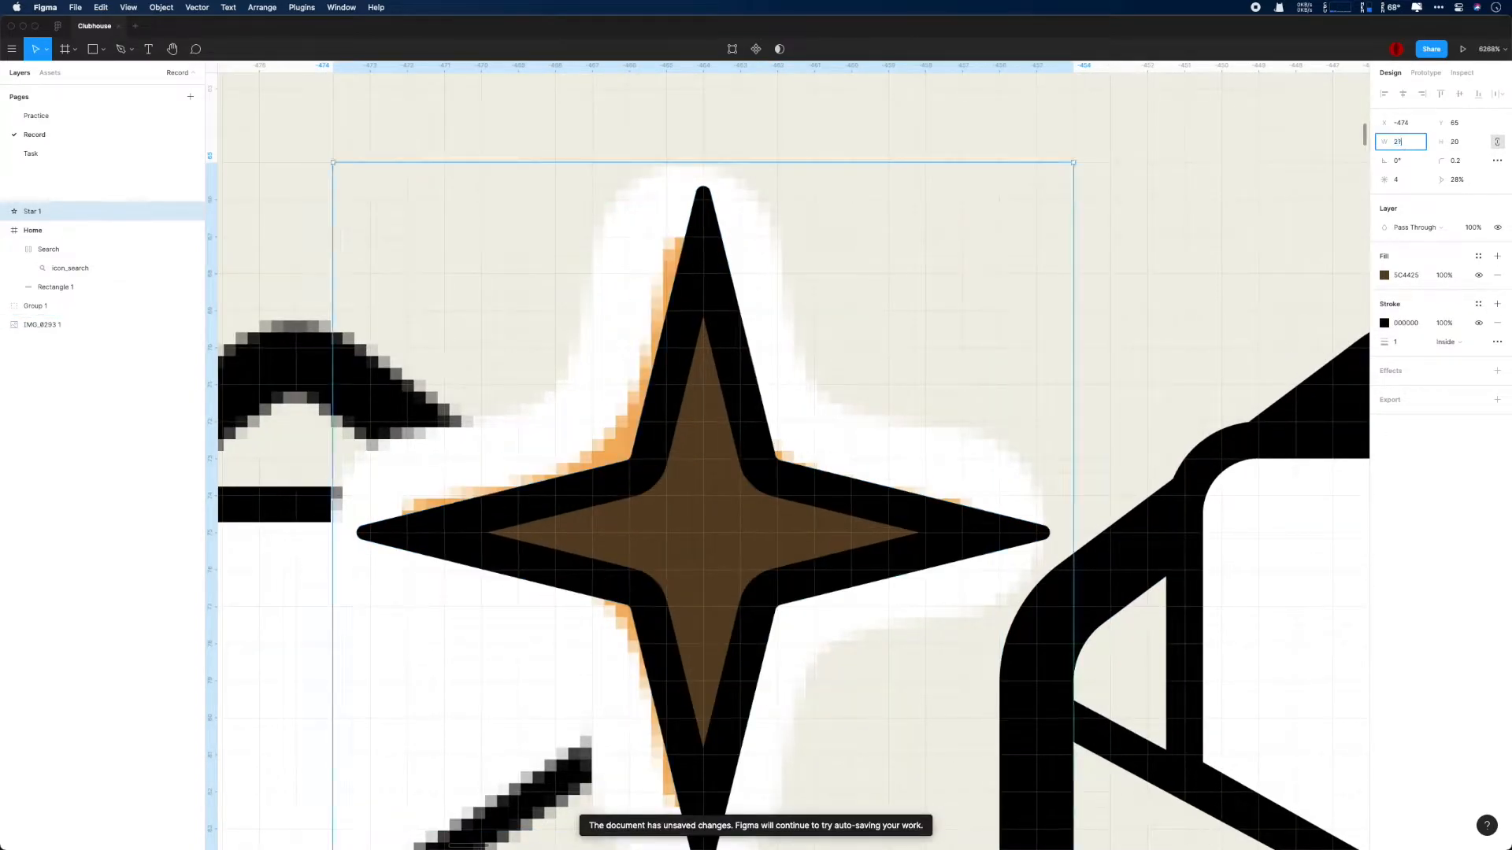
- Align the star's stroke to the outside and set its corner radius to 0.5
click(1447, 342)
click(1465, 358)
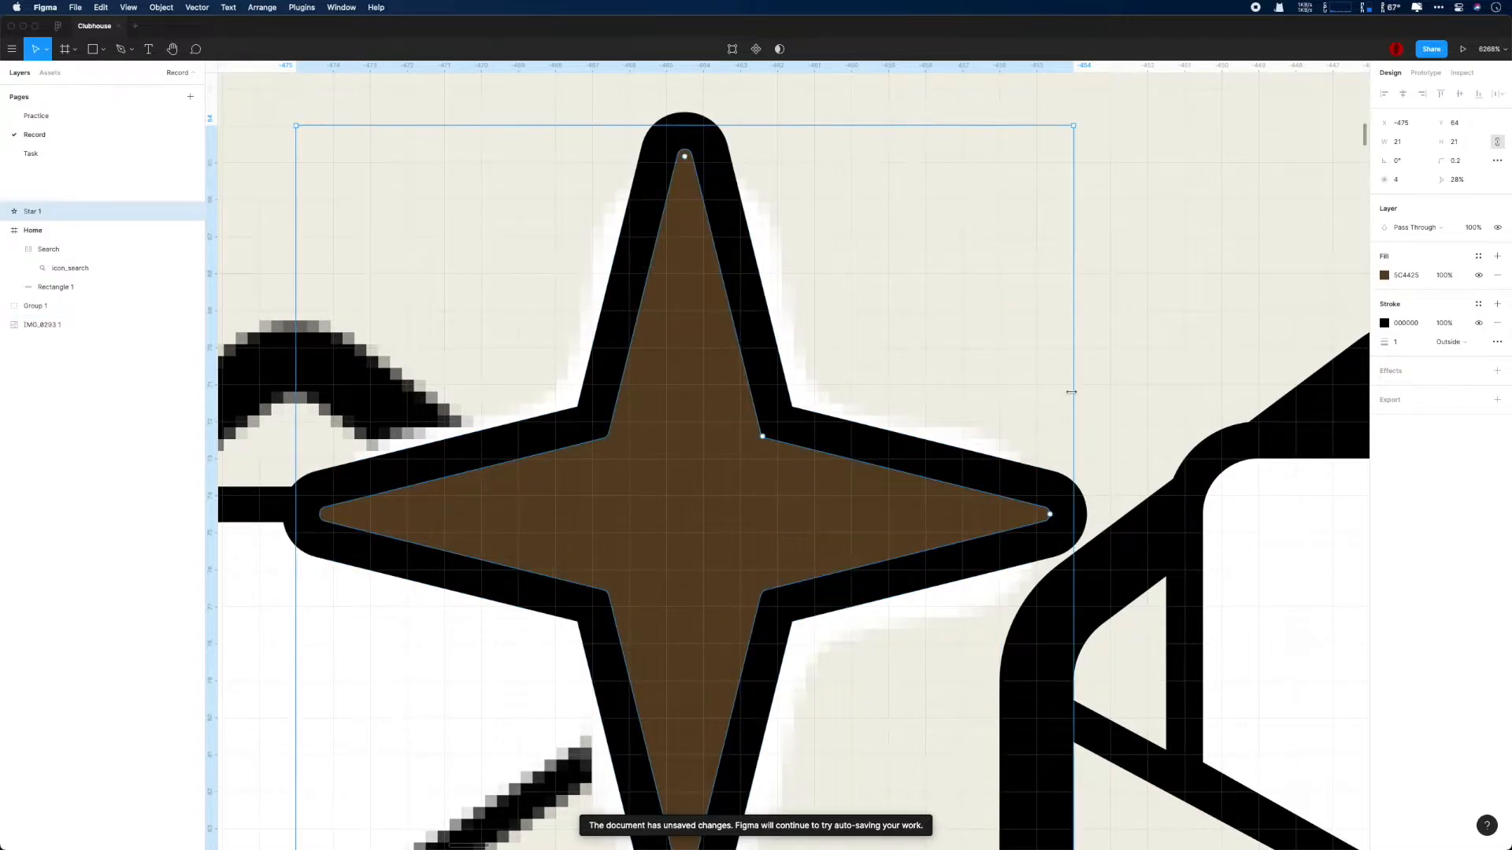
click(1455, 160)
text(5)
key(BackSpace)
text(0.5)
key(Return)
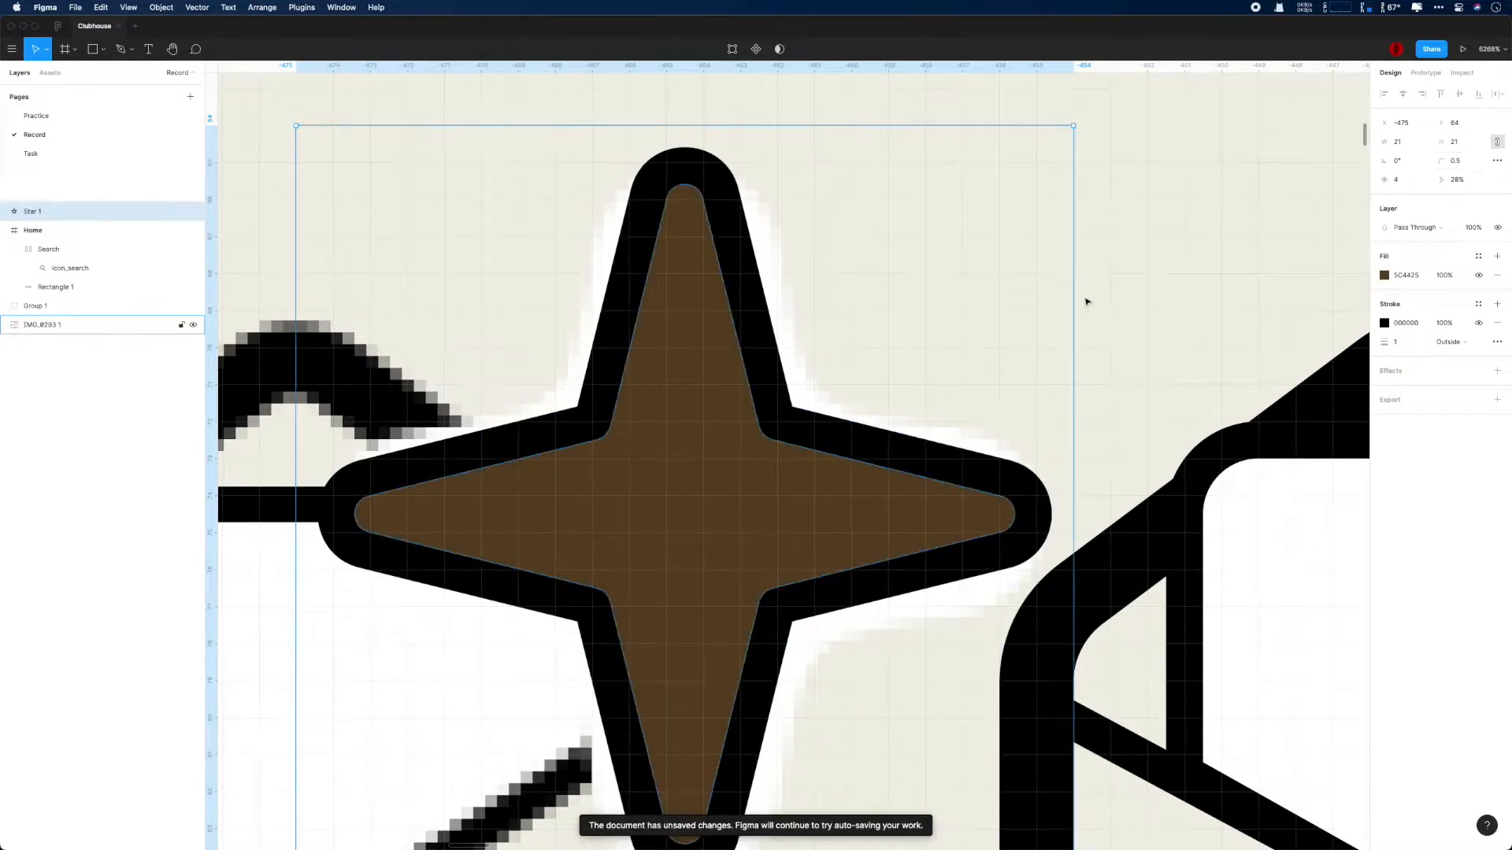
- Change the star's stroke color to white FFFFFF
scroll(1083, 303, down, 3)
scroll(1083, 302, down, 1)
click(1384, 322)
drag(1255, 418, 1226, 334)
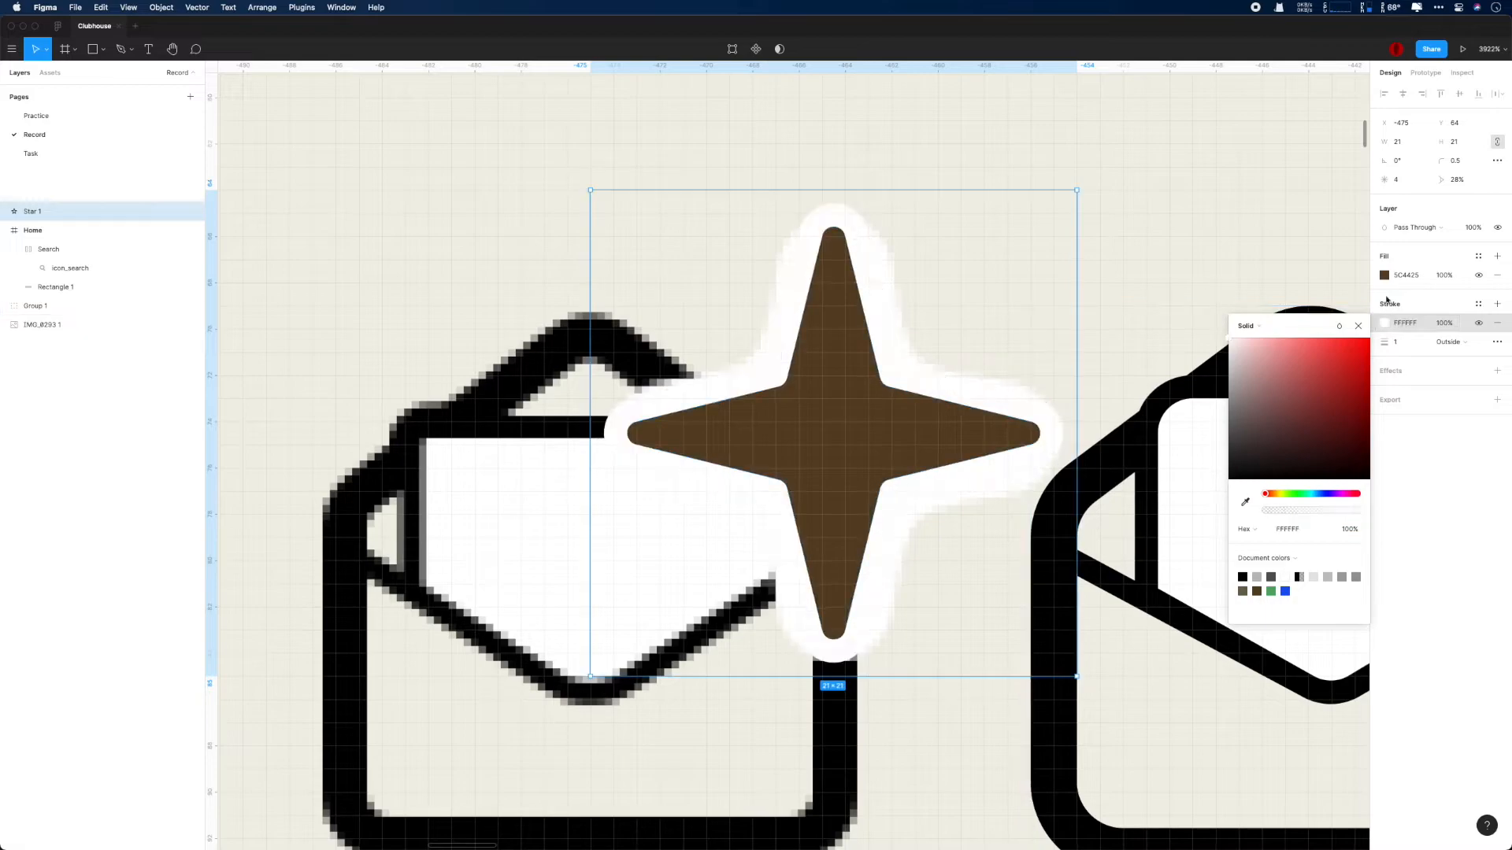
- Move the star onto the traced envelope icon and fill it with the reference sparkle's orange, F3B263
click(1384, 276)
drag(1330, 338, 1377, 295)
click(1358, 278)
drag(824, 246, 1171, 246)
scroll(1170, 247, right, 6)
key(i)
click(398, 457)
click(864, 236)
scroll(858, 235, down, 2)
drag(728, 303, 786, 322)
- Open the star for vector editing and round its inner points individually with a corner radius of 4
key(Return)
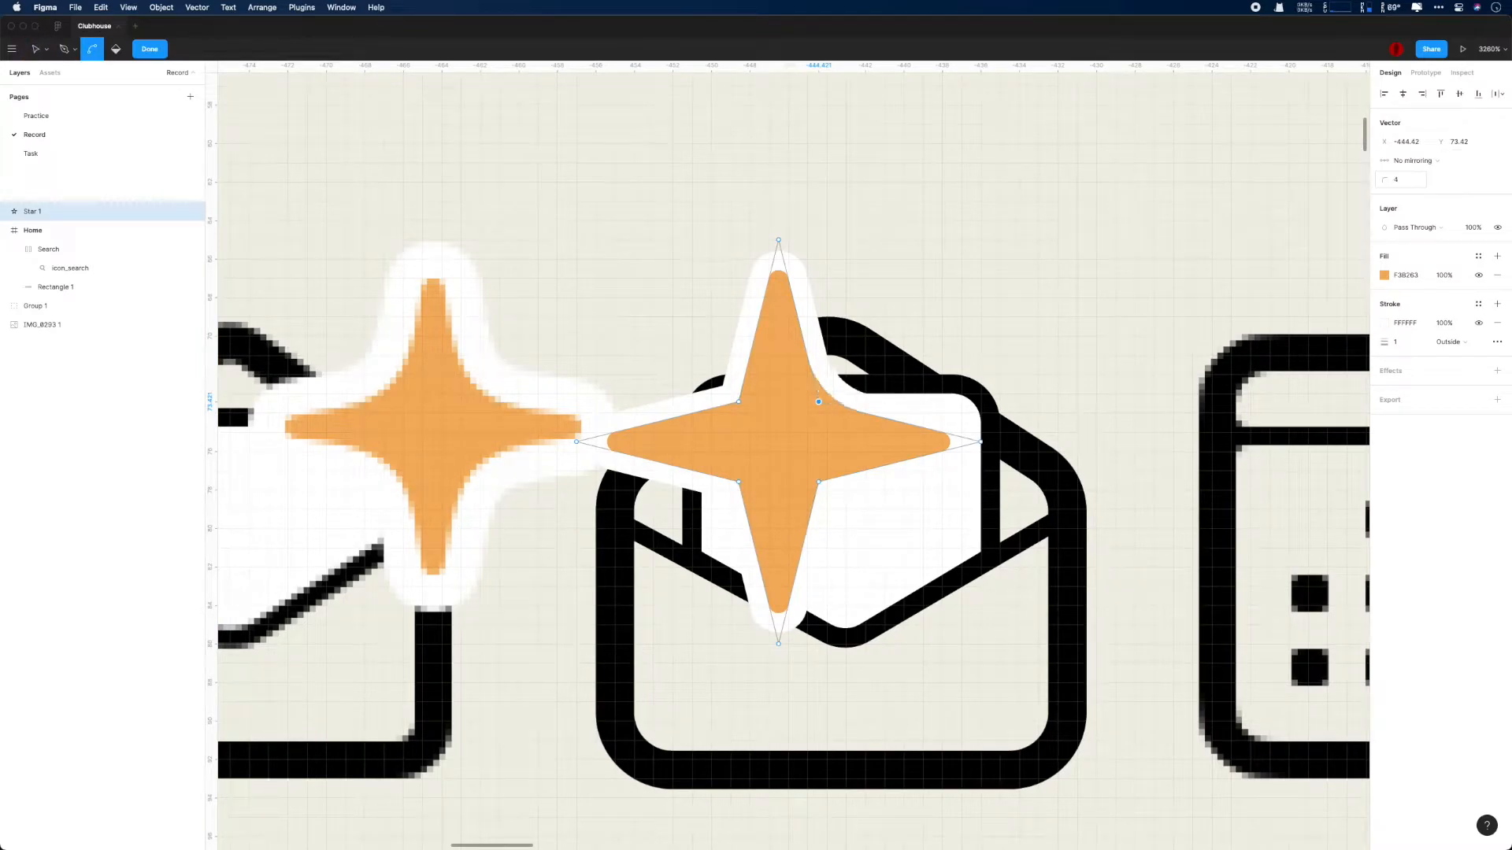
key(super+a)
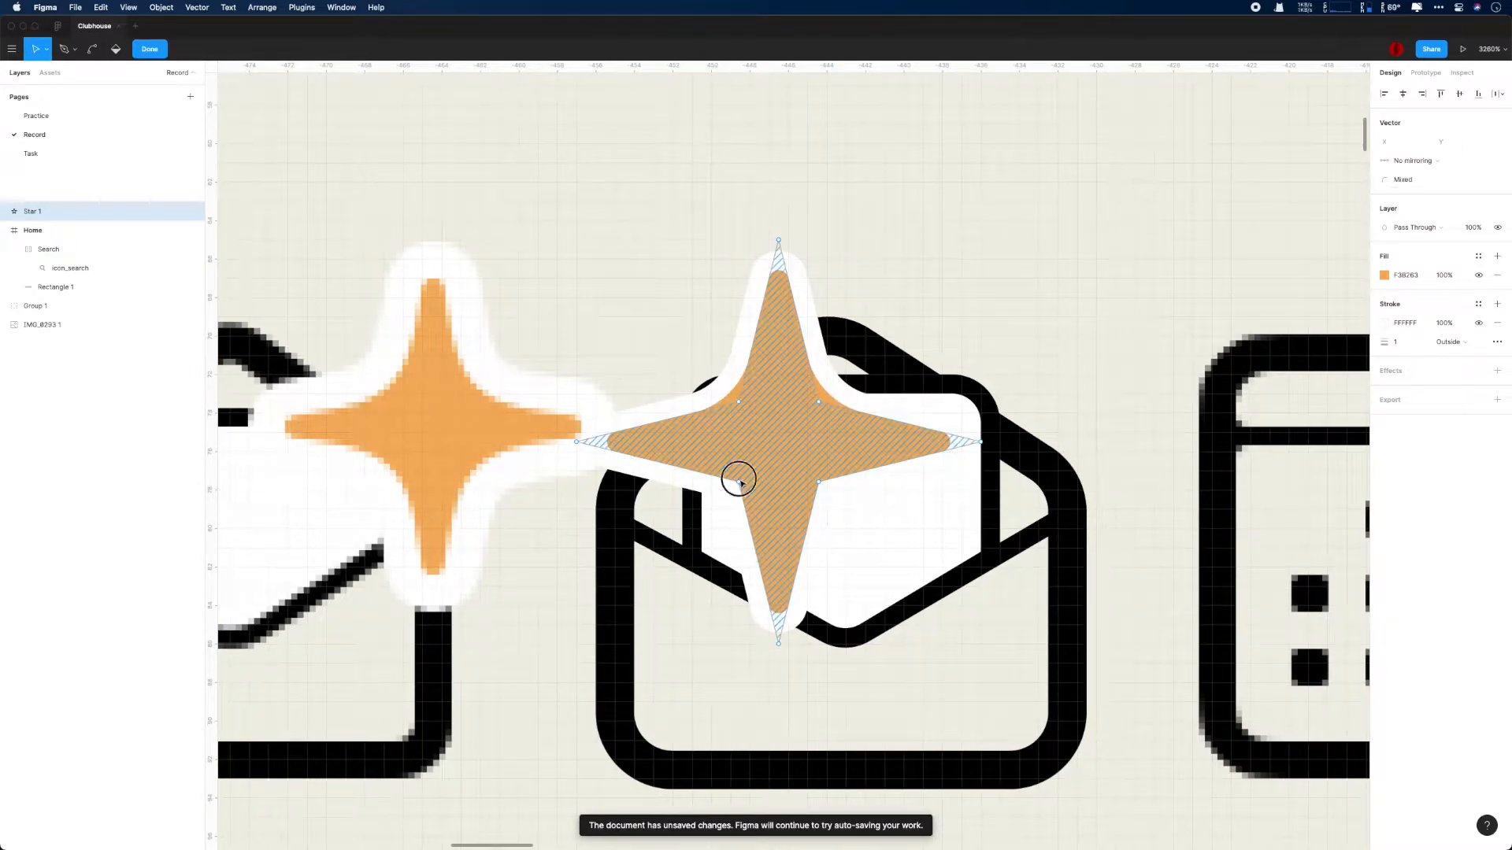
click(1401, 179)
text(4)
key(Return)
key(super+z)
click(1416, 160)
click(1429, 188)
key(super+z)
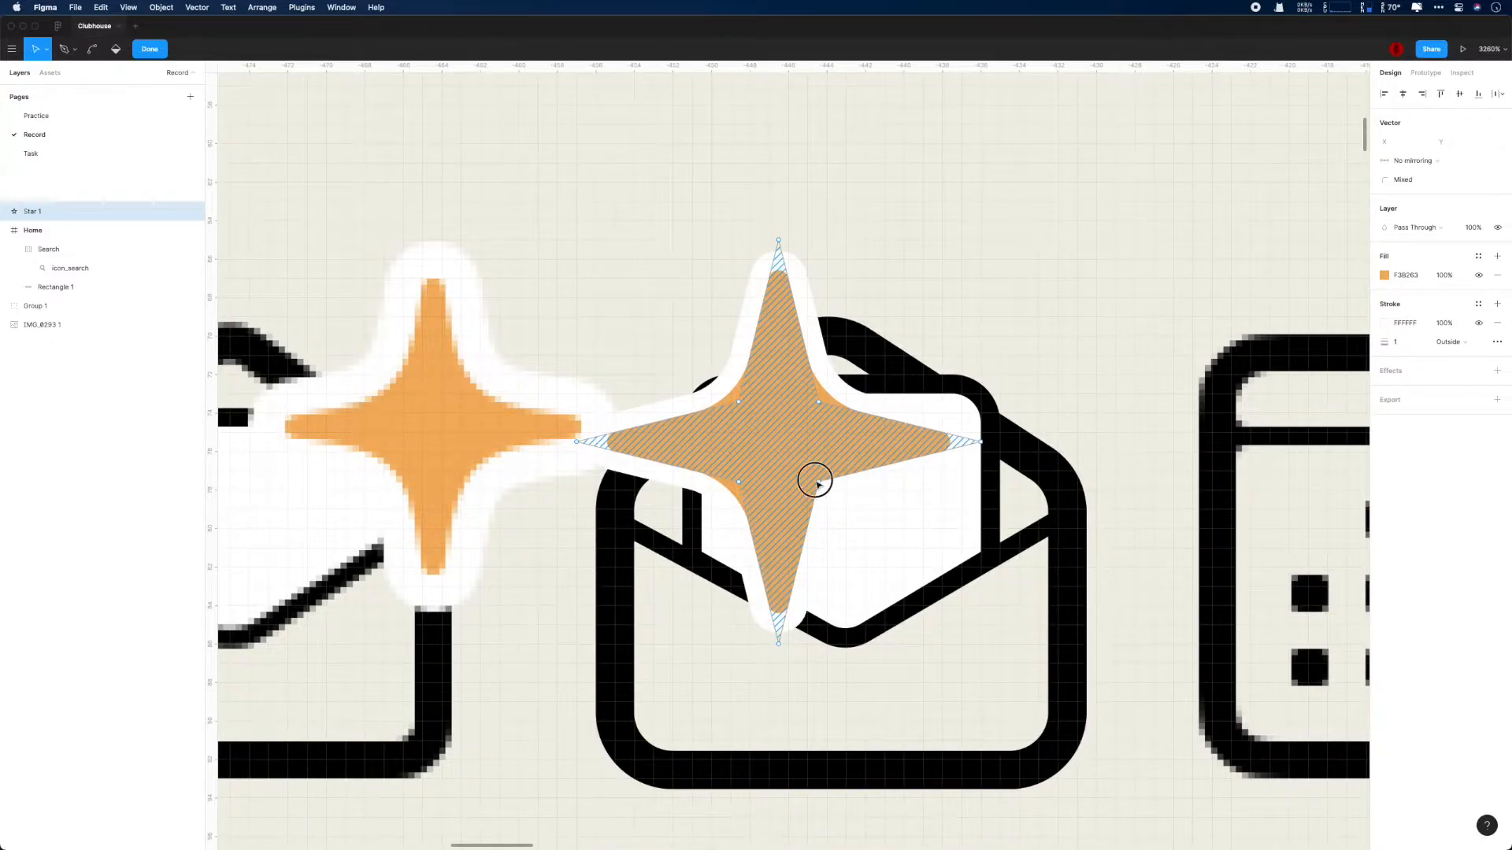
- Set the corner radius of all four inner star points together to 4 and finish vector editing
scroll(840, 489, up, 5)
drag(536, 260, 926, 510)
key(super)
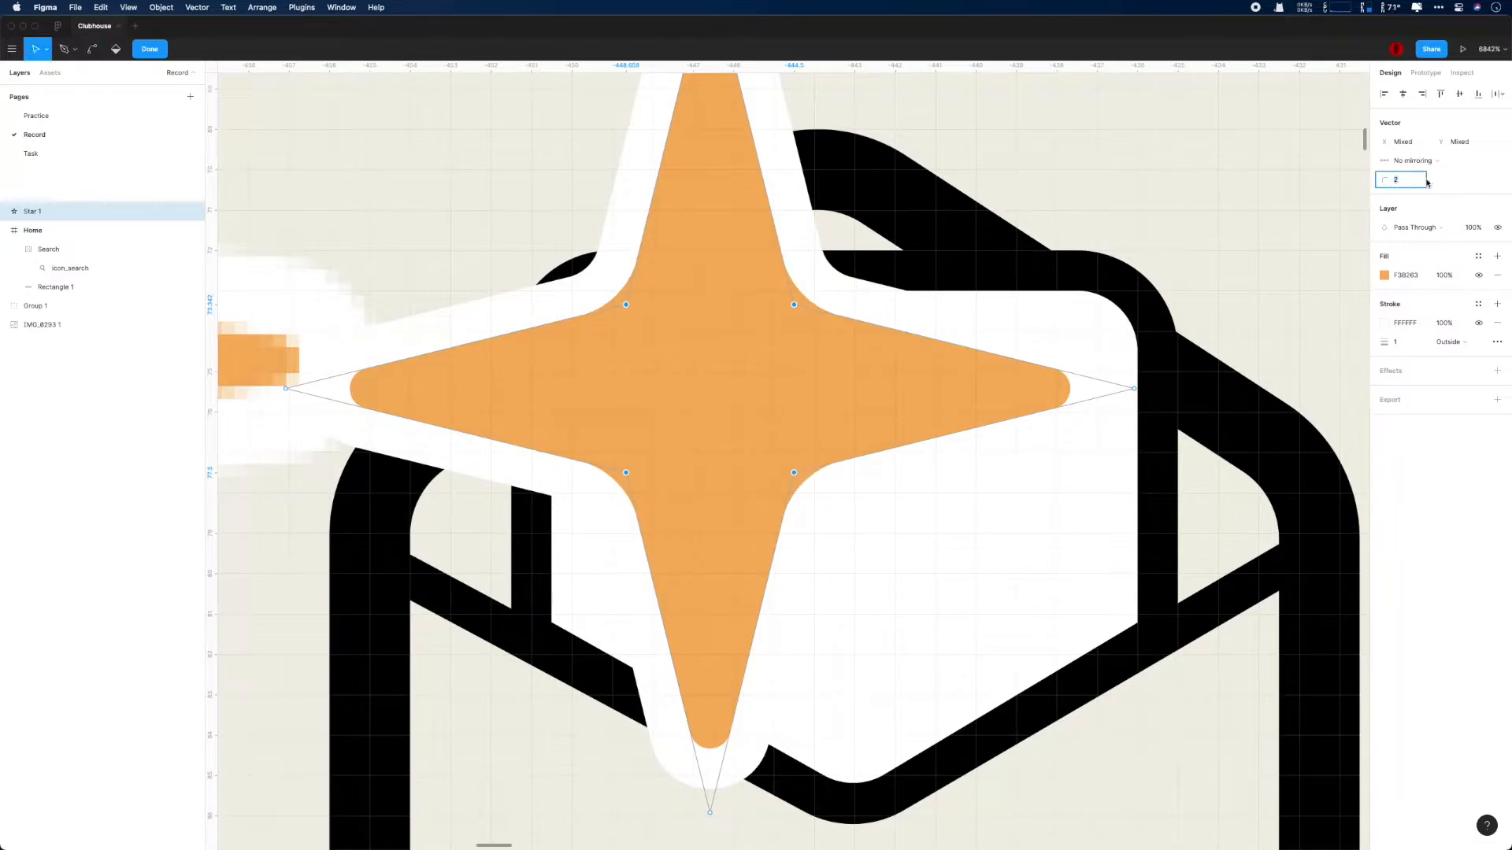
text(4)
key(Return)
click(1417, 163)
click(1421, 173)
click(1421, 163)
click(1421, 134)
scroll(1028, 360, down, 5)
click(1104, 234)
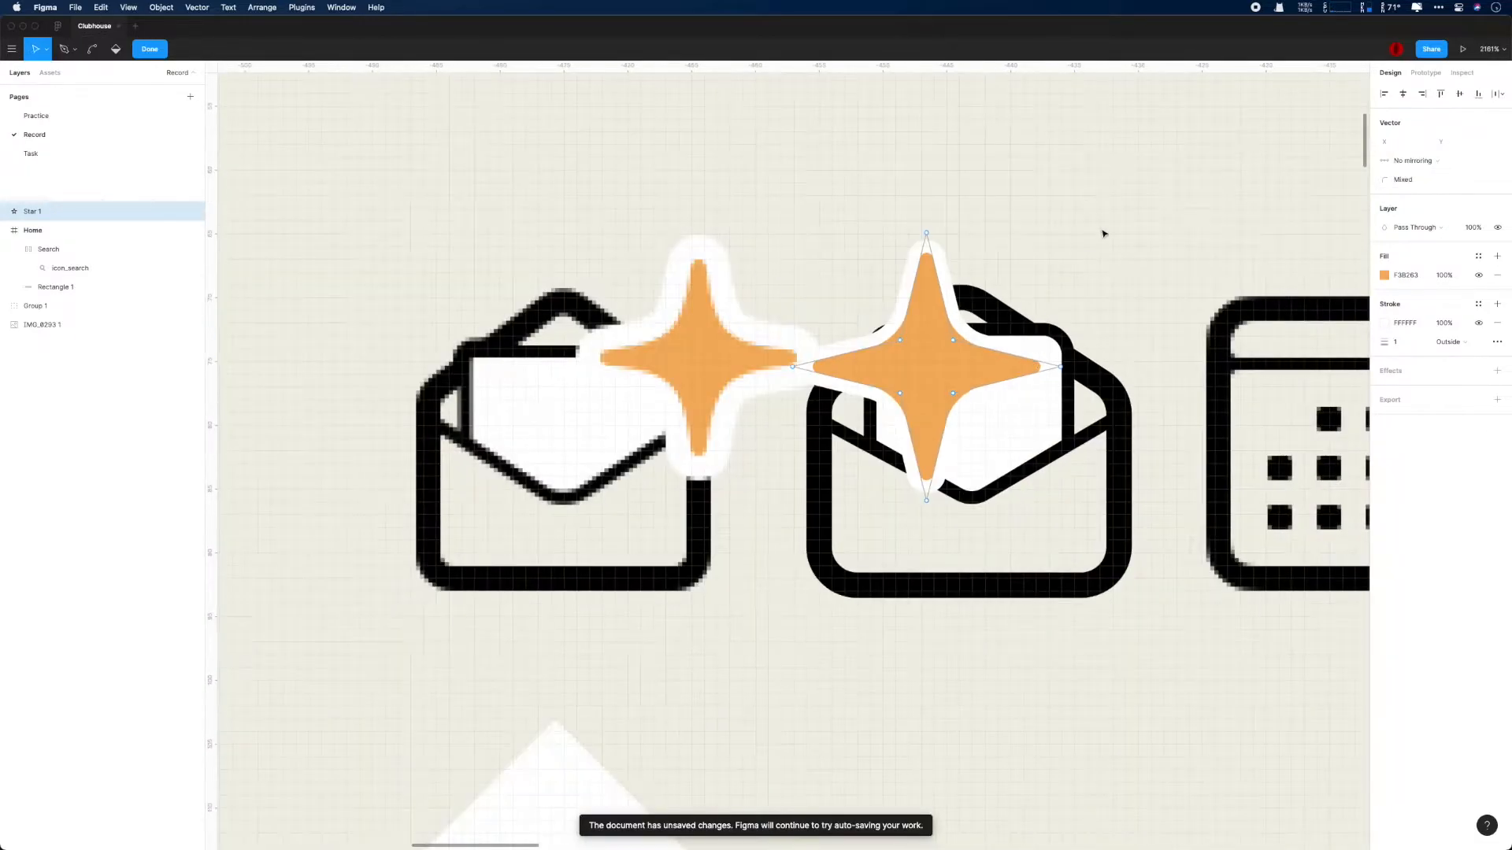
click(1102, 224)
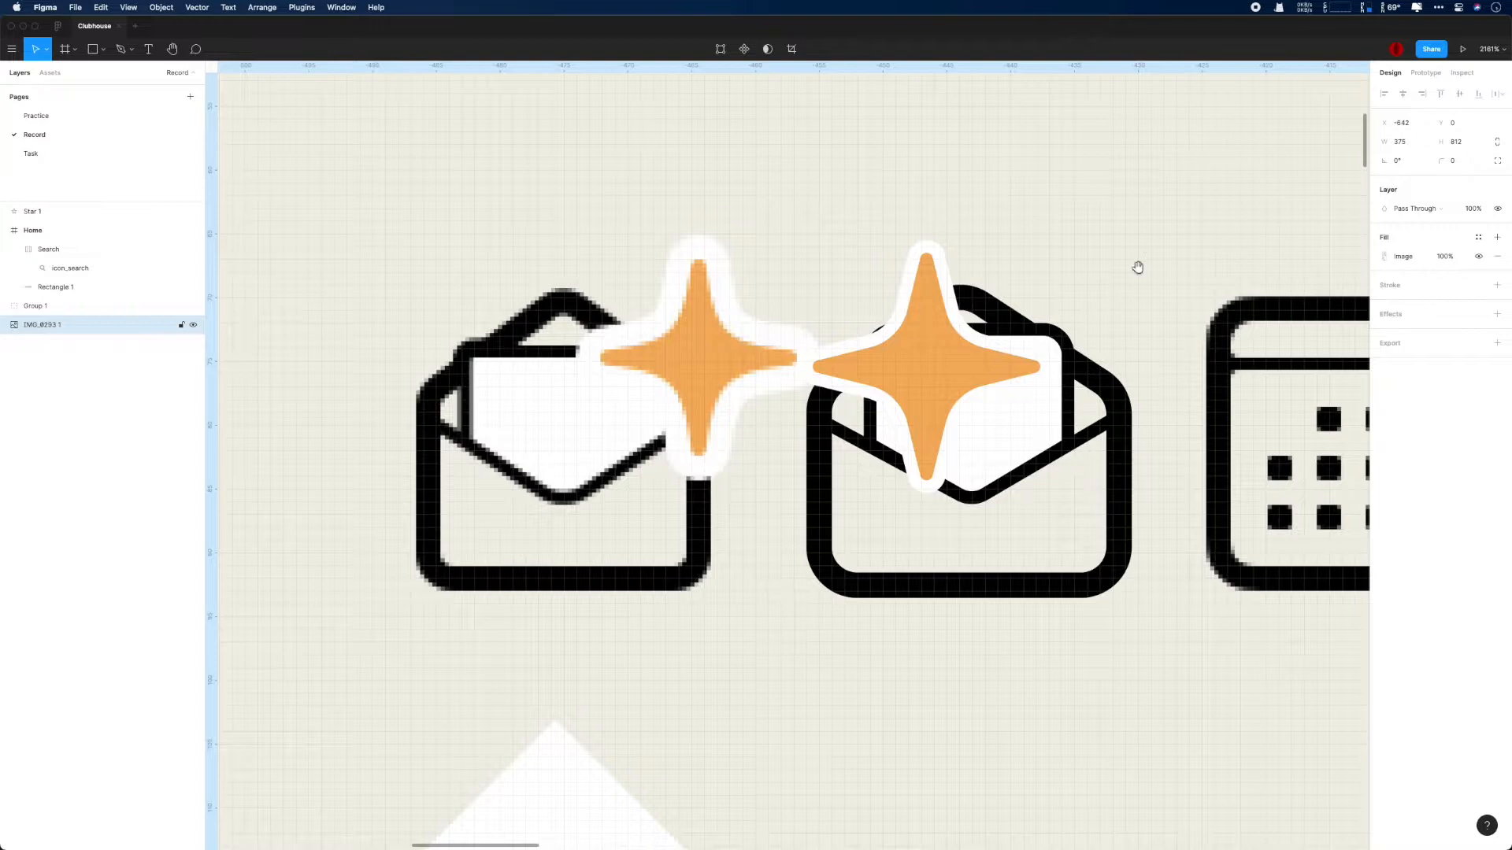
- Move the Star 1 layer into Group 1, above the Vector 3 layer
scroll(1122, 291, right, 4)
click(40, 211)
click(7, 306)
drag(38, 211, 37, 312)
- Place the star over the traced envelope's upper right corner and resize it to 20 by 20
drag(647, 350, 833, 328)
scroll(685, 466, down, 3)
scroll(756, 510, down, 1)
drag(1384, 142, 1382, 141)
drag(853, 401, 853, 392)
drag(1383, 141, 1386, 142)
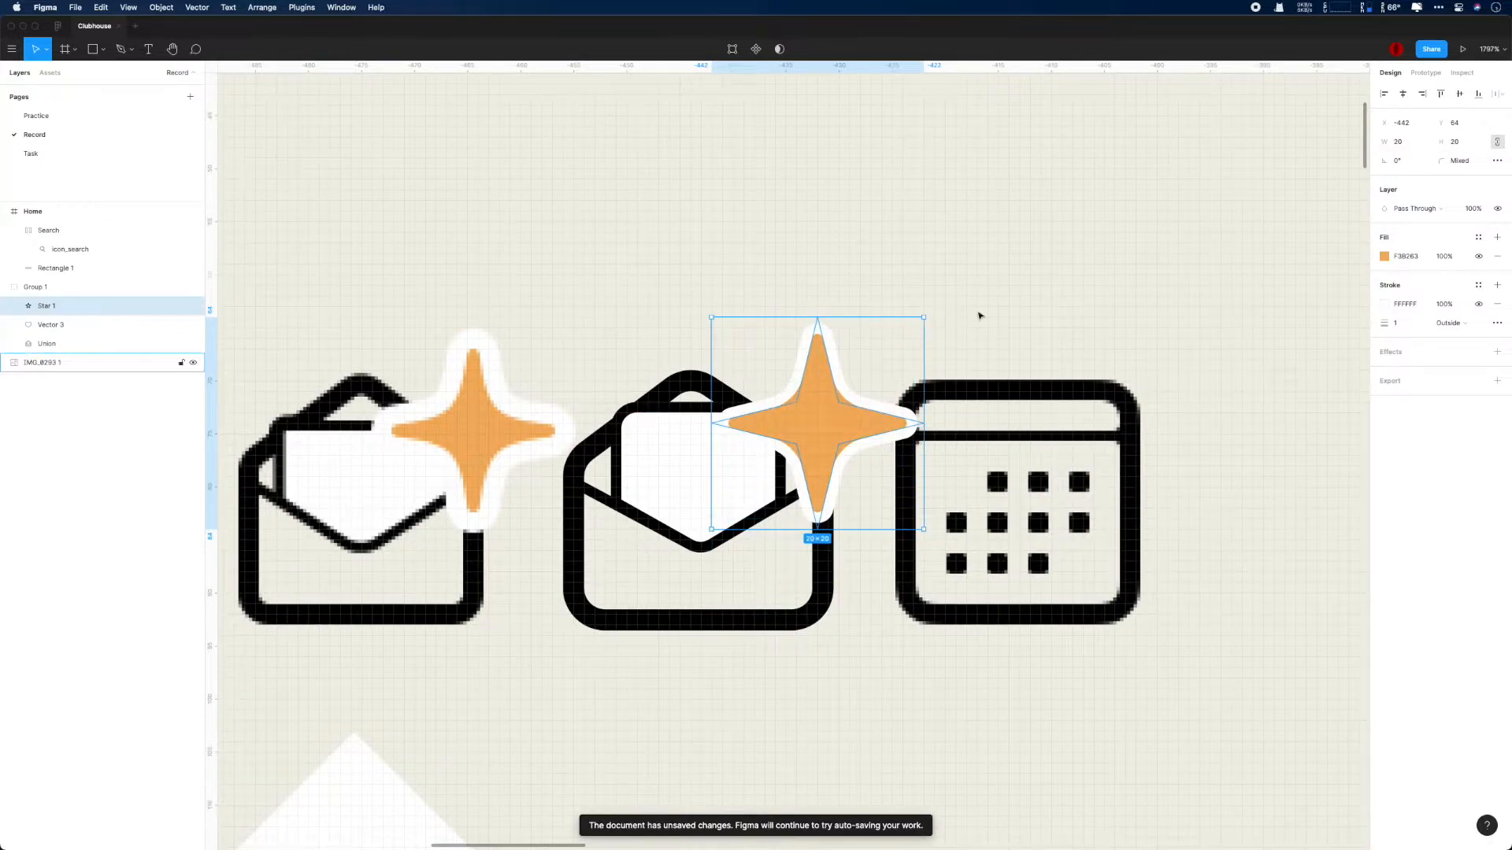
- Set the star's stroke width to 1.5
click(1409, 326)
text(2)
key(Return)
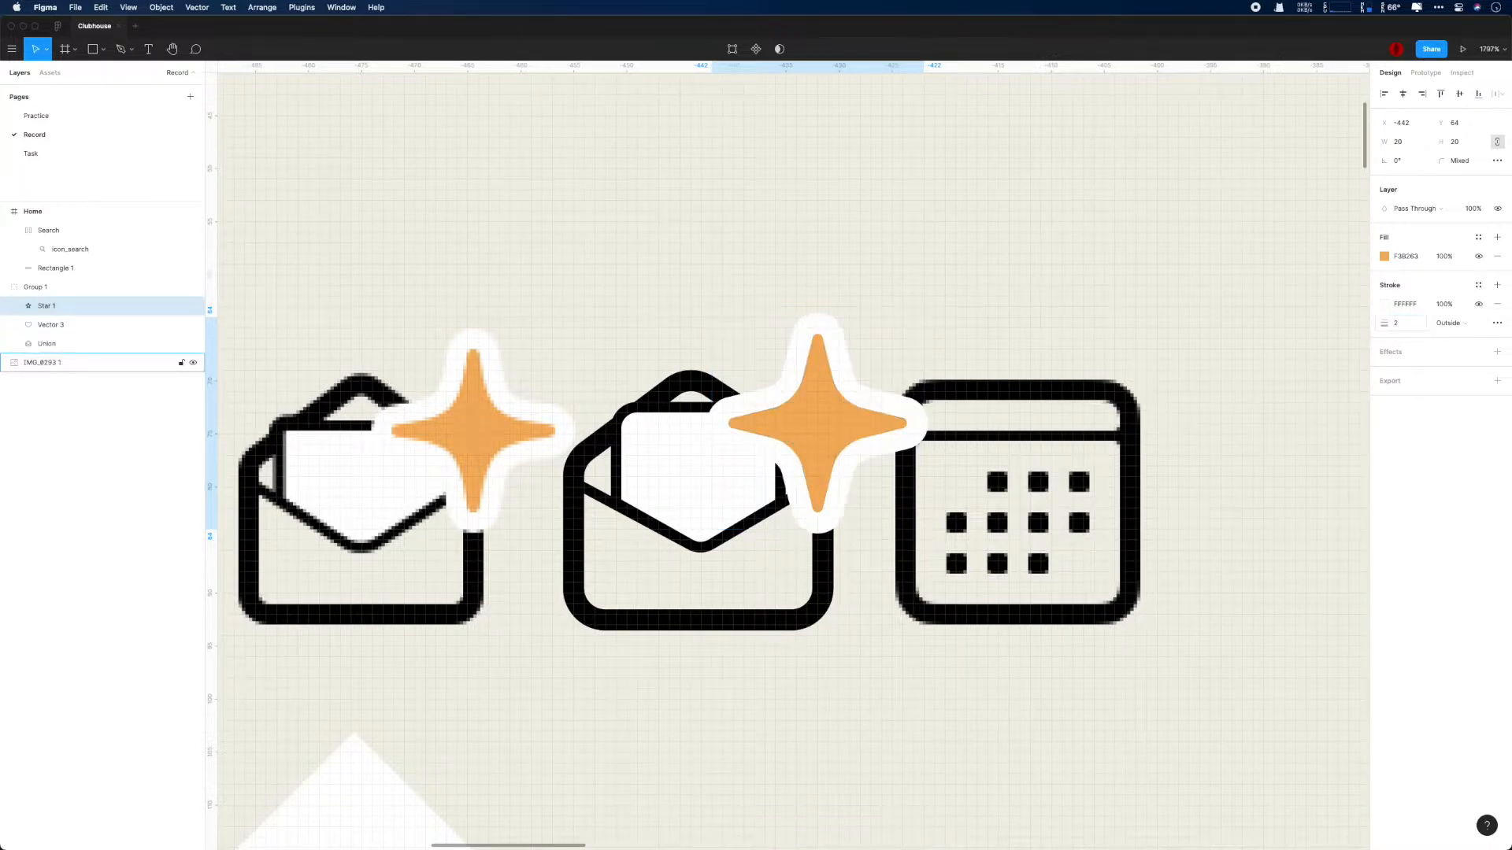
text(1)
key(Return)
click(1164, 364)
scroll(1164, 364, down, 5)
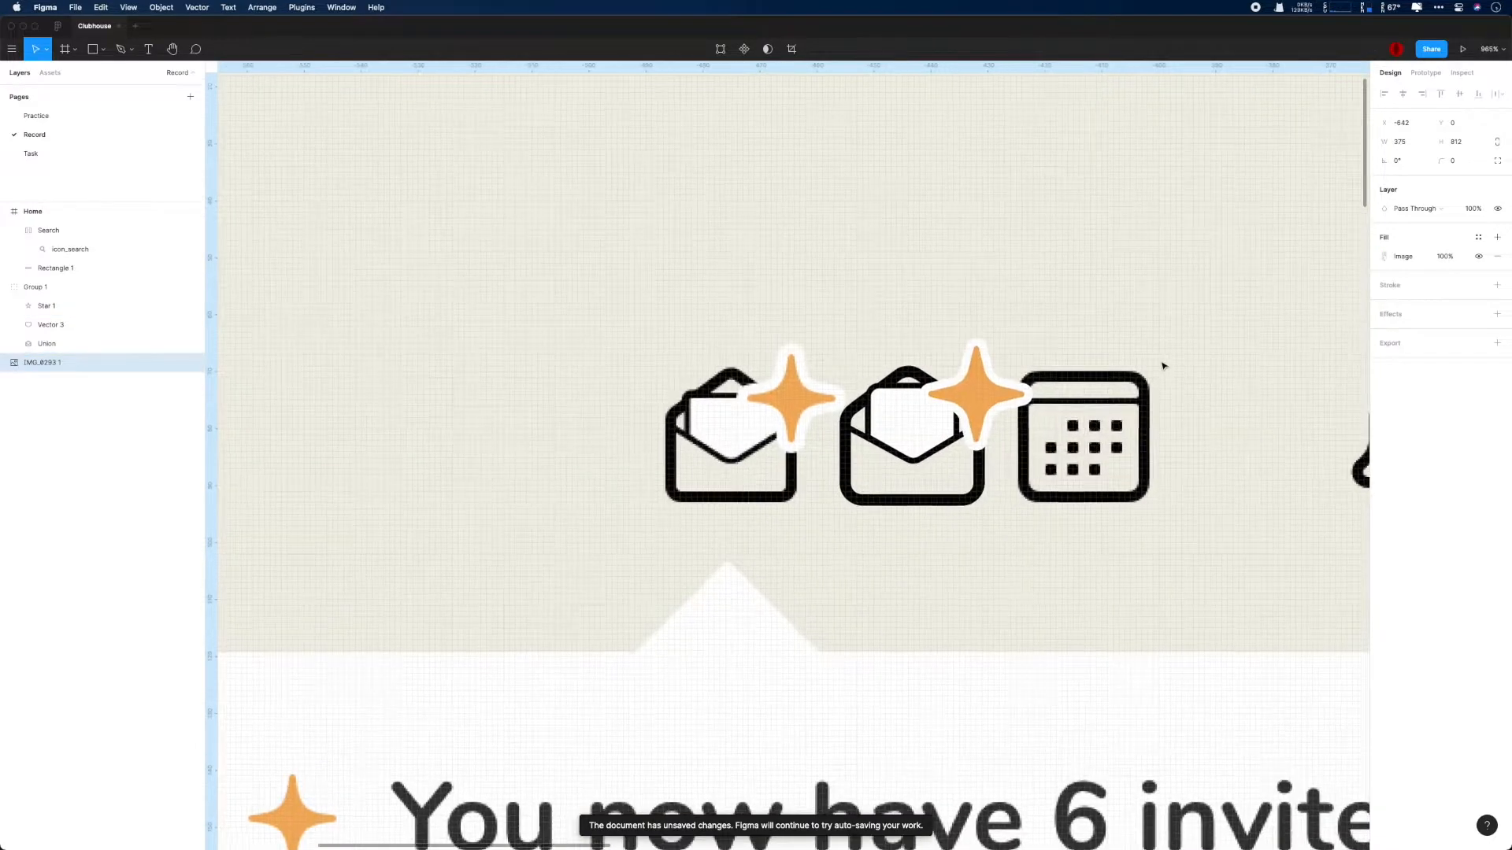
- Nudge the star to X -443, Y 64 within the envelope group
double_click(989, 413)
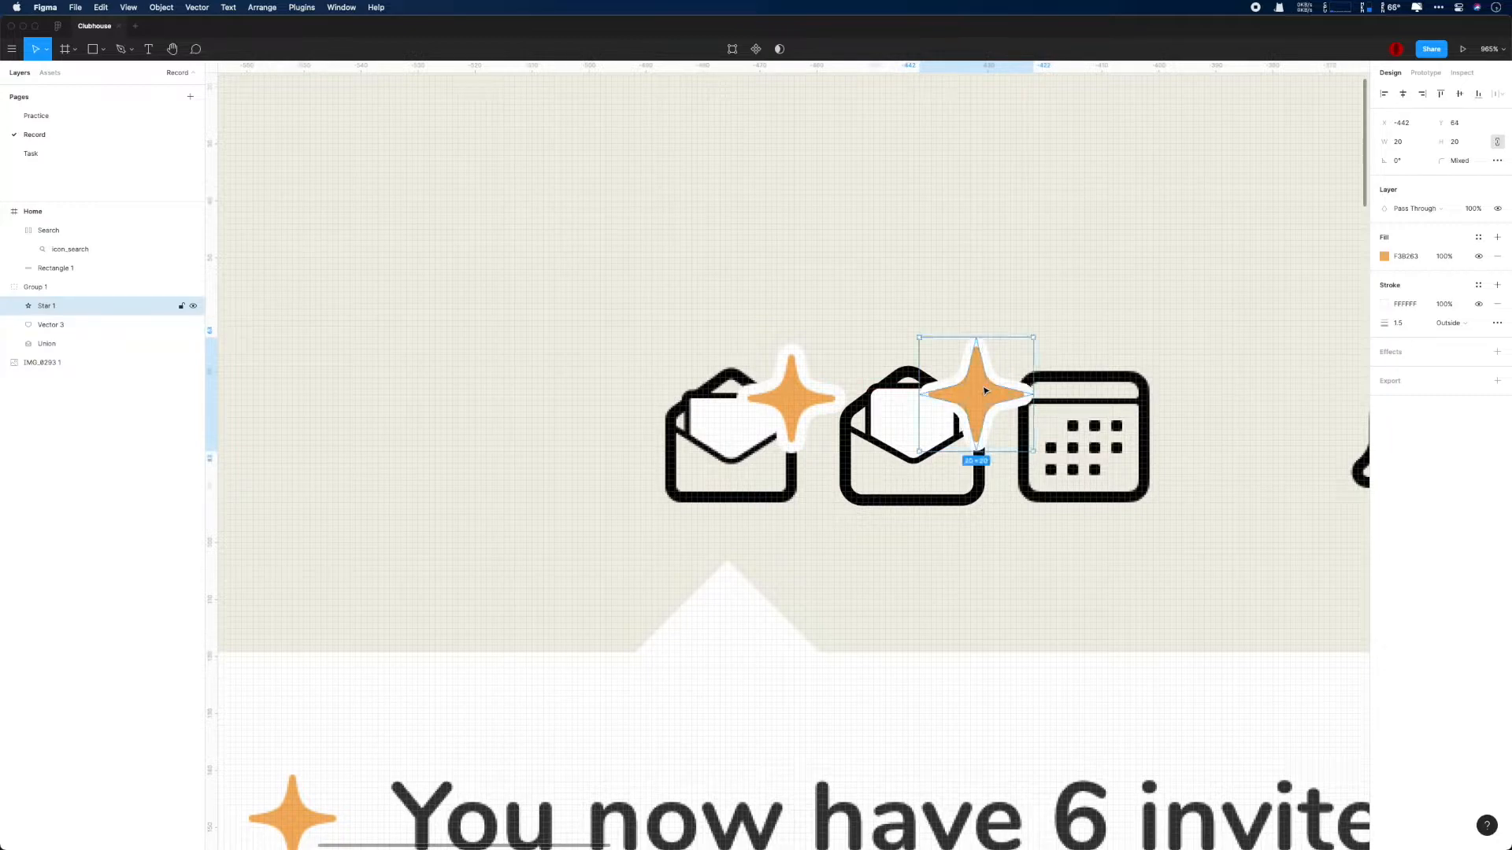
key(Down)
key(Left)
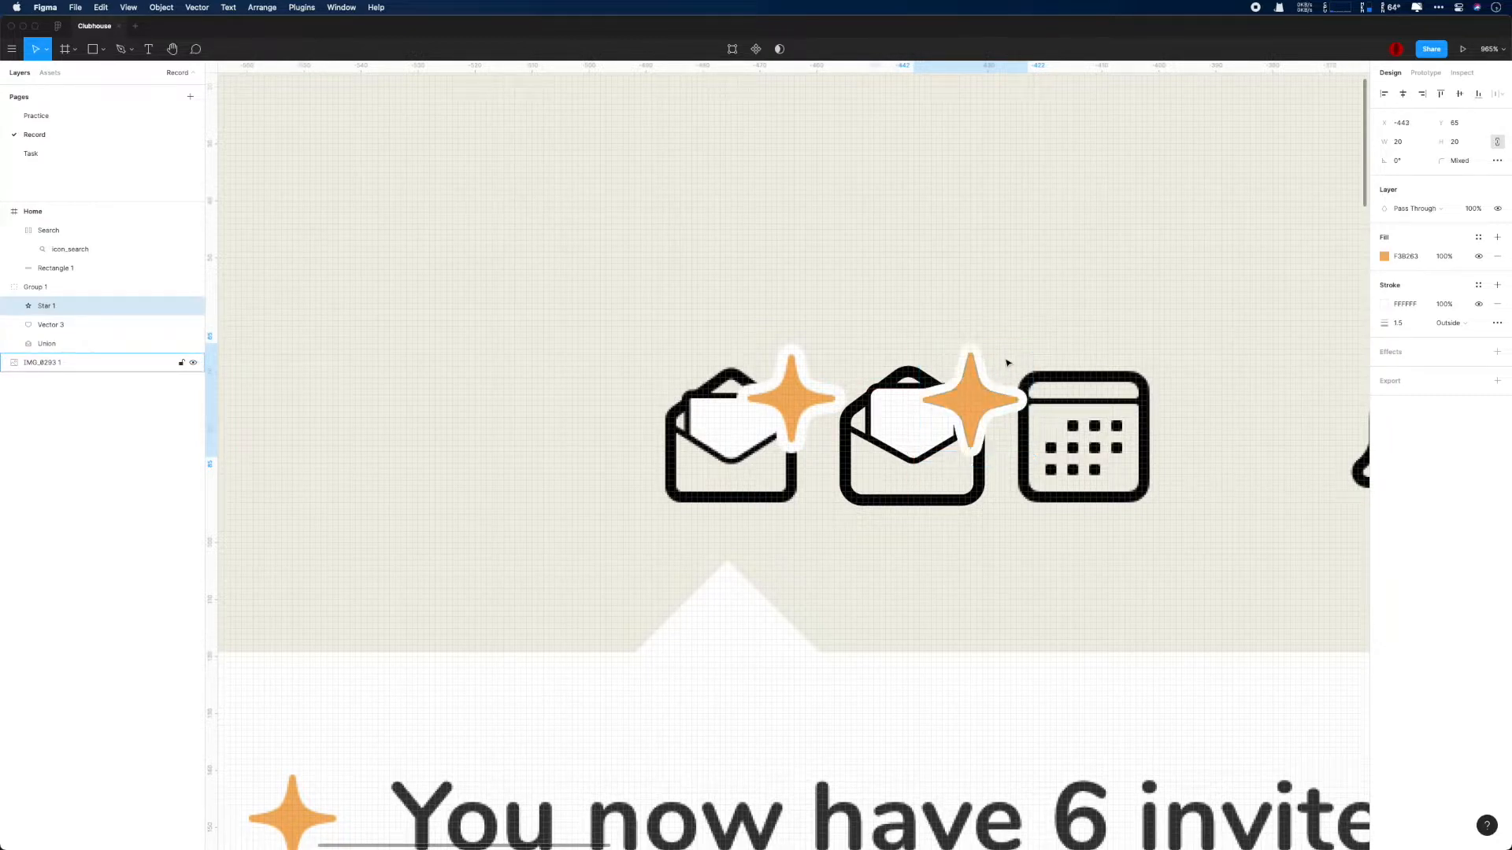
key(Right)
key(Up)
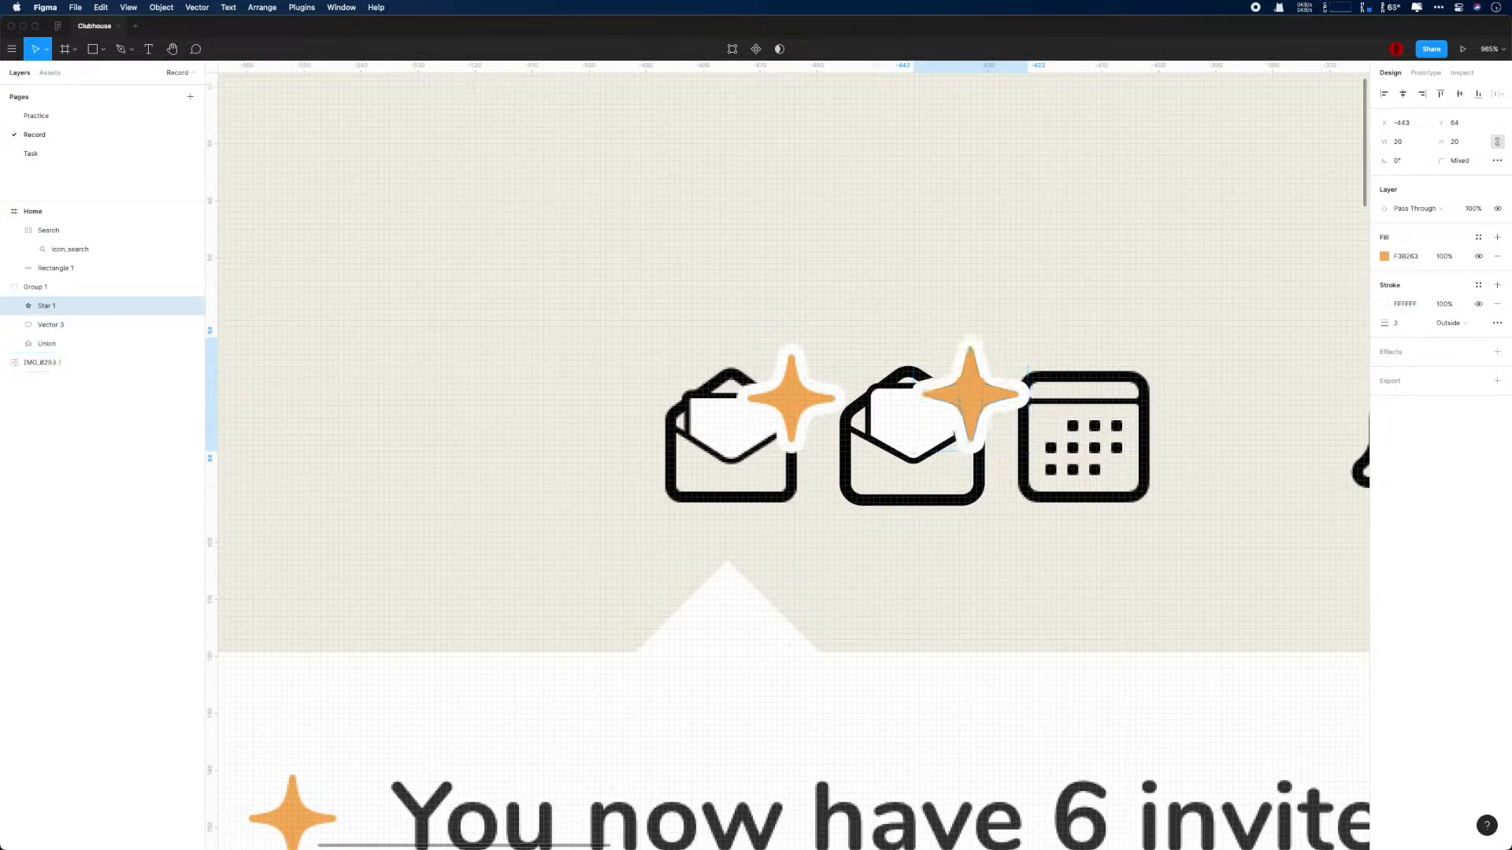
- Try a stroke width of 2 and a size of 21 by 21 on the star
key(Return)
key(super+Right)
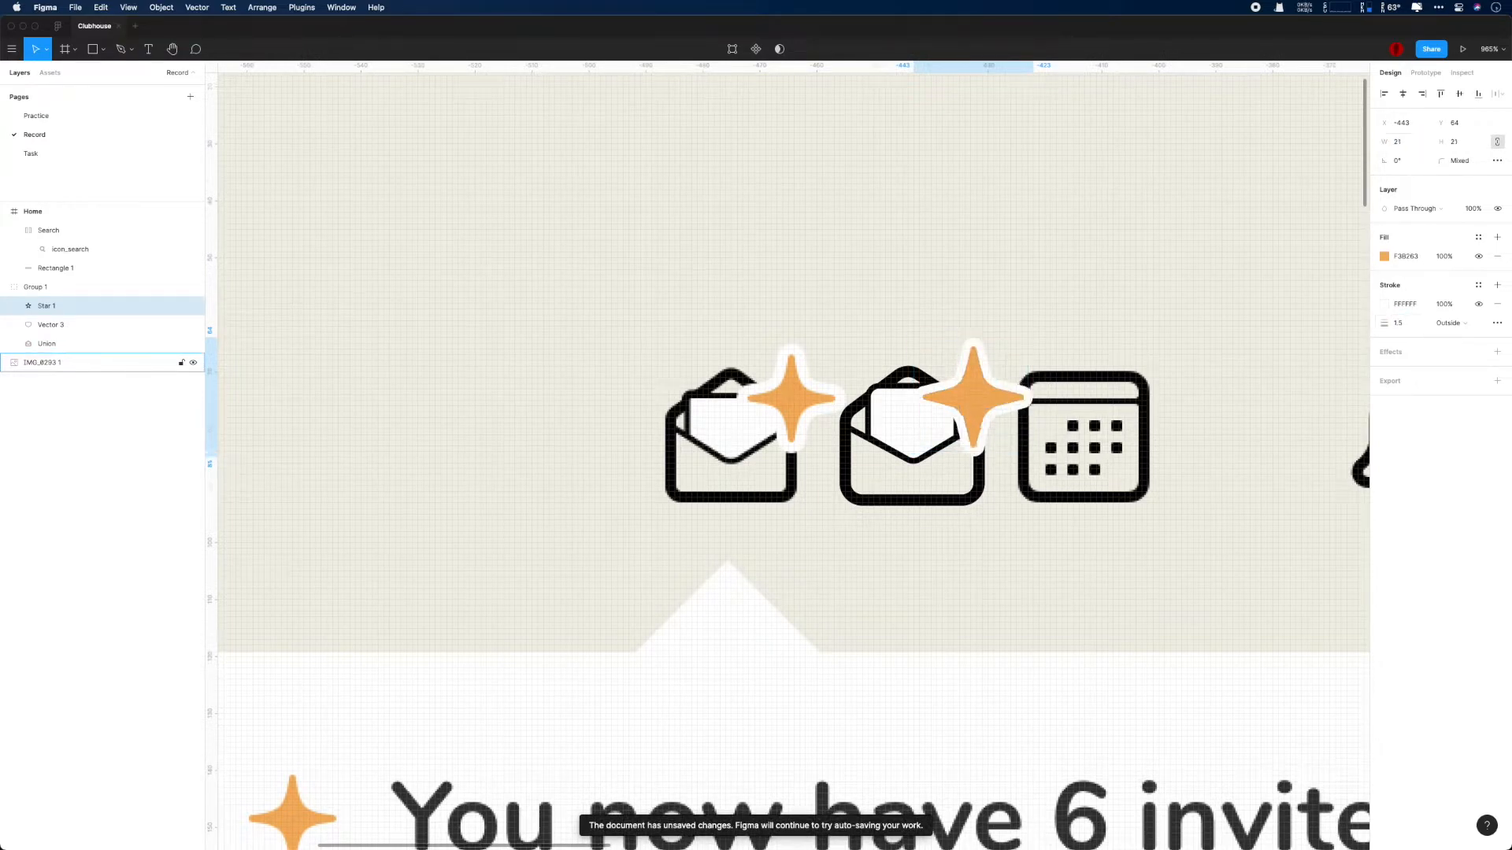
key(super+Left)
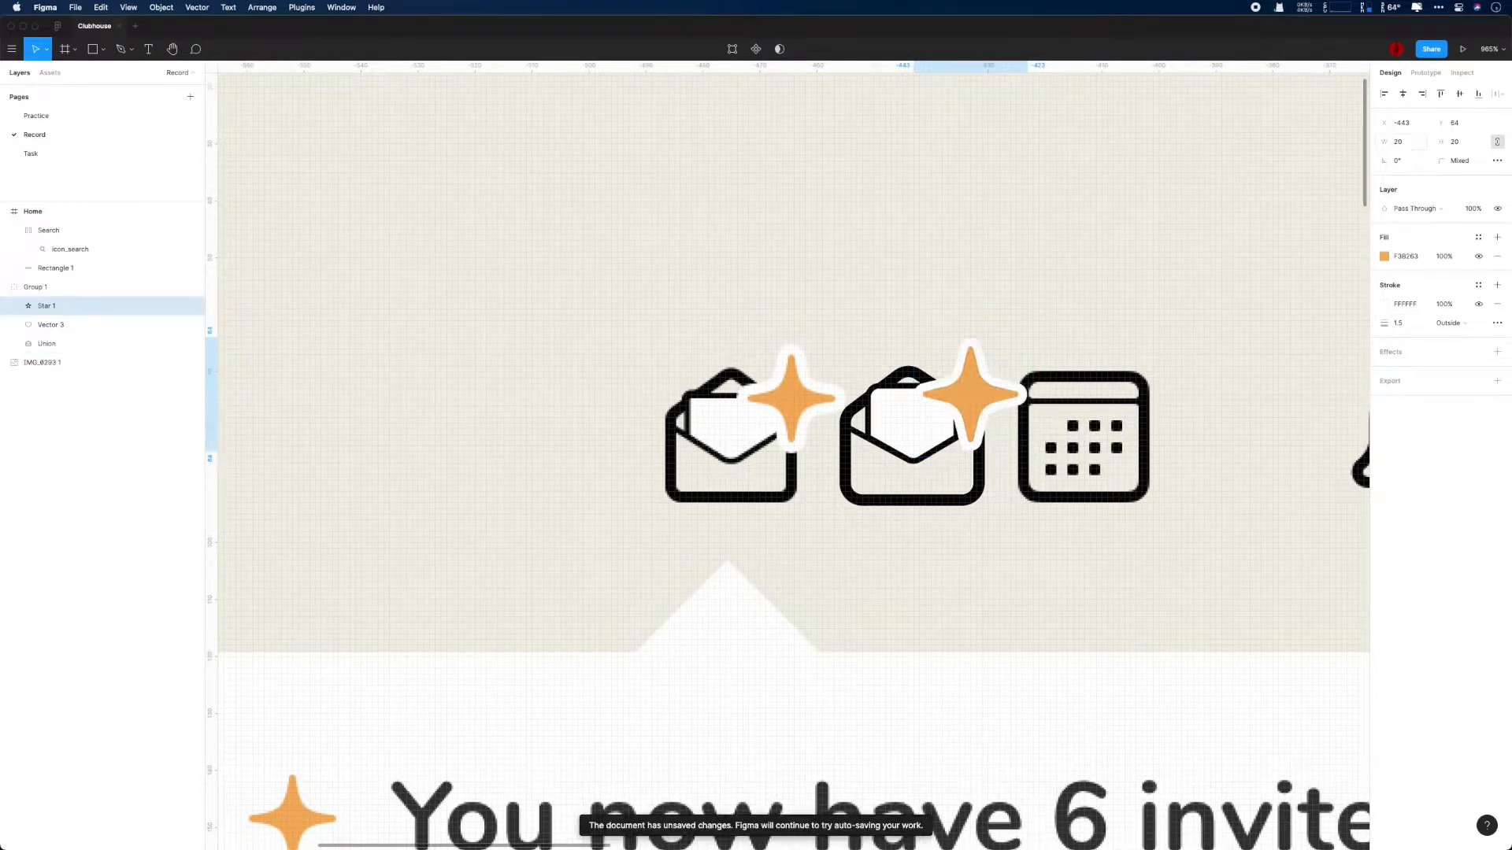
- Lower the top corners of the envelope's letter shape to Y 73 and hide the star
scroll(1173, 287, down, 2)
scroll(1173, 286, down, 10)
click(928, 270)
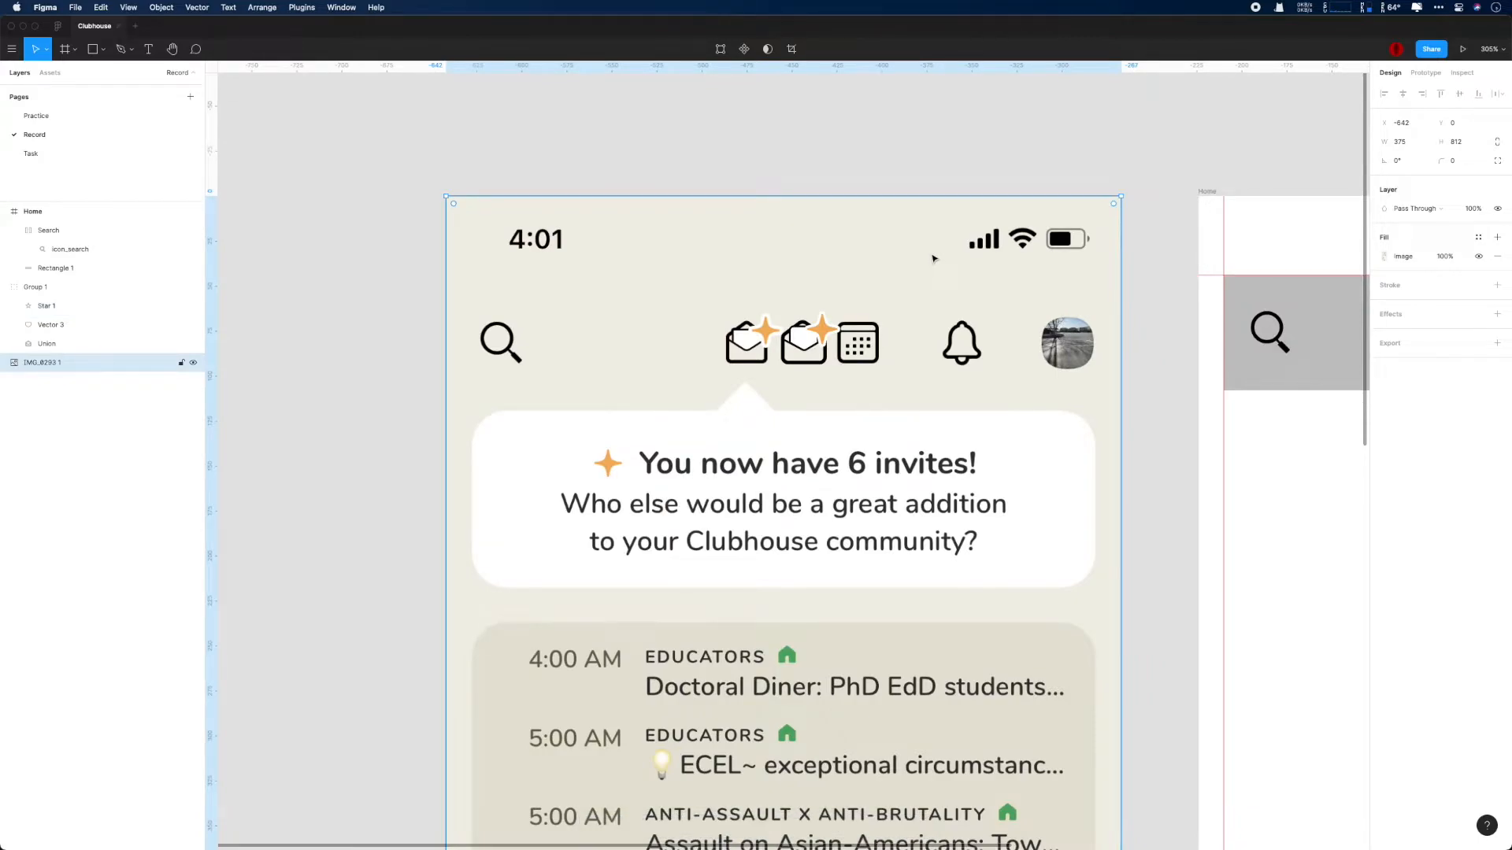
scroll(804, 342, up, 15)
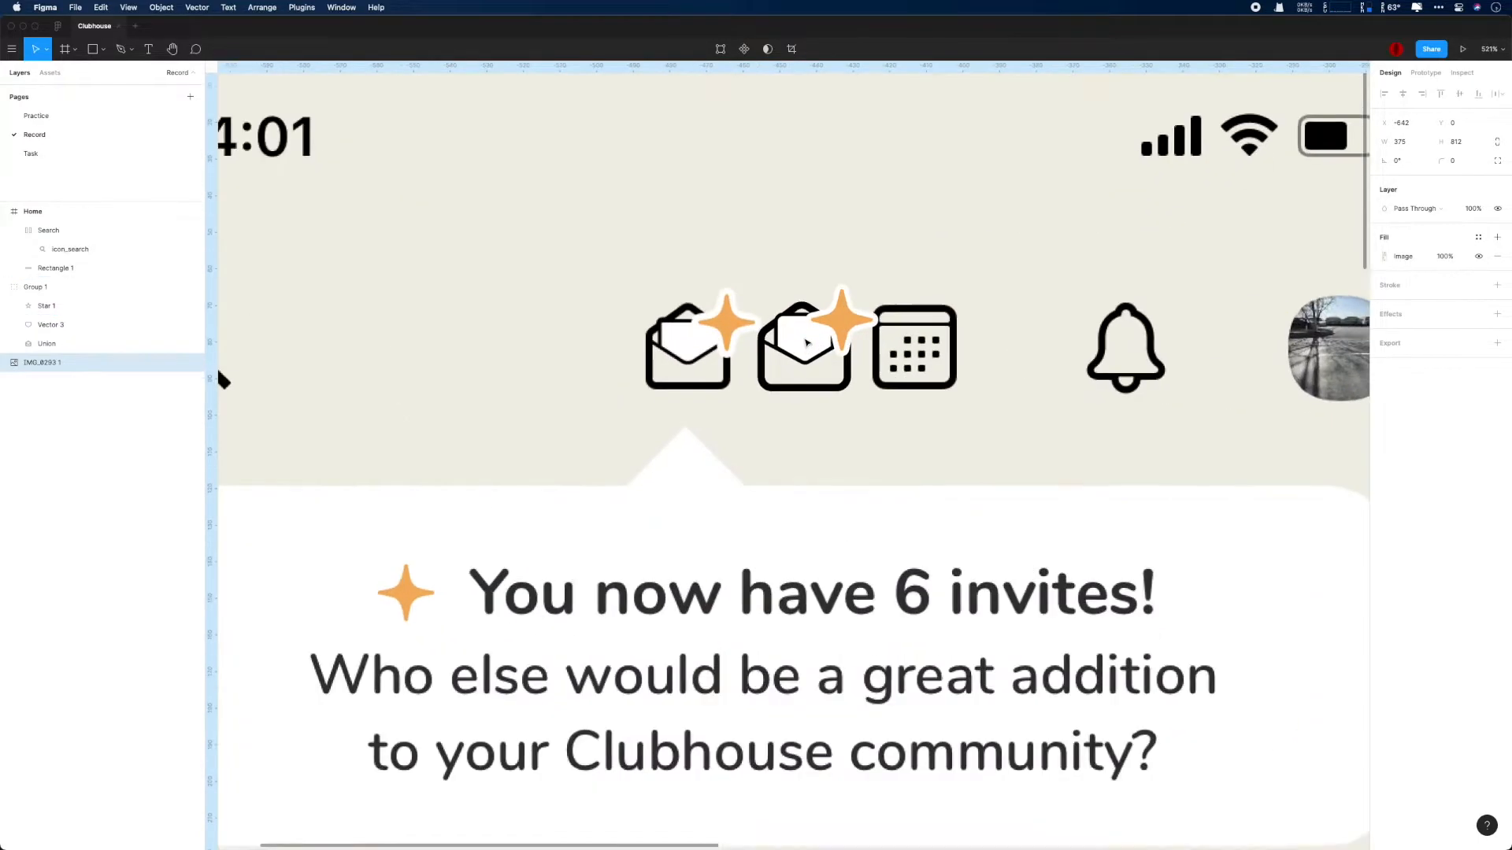
double_click(786, 246)
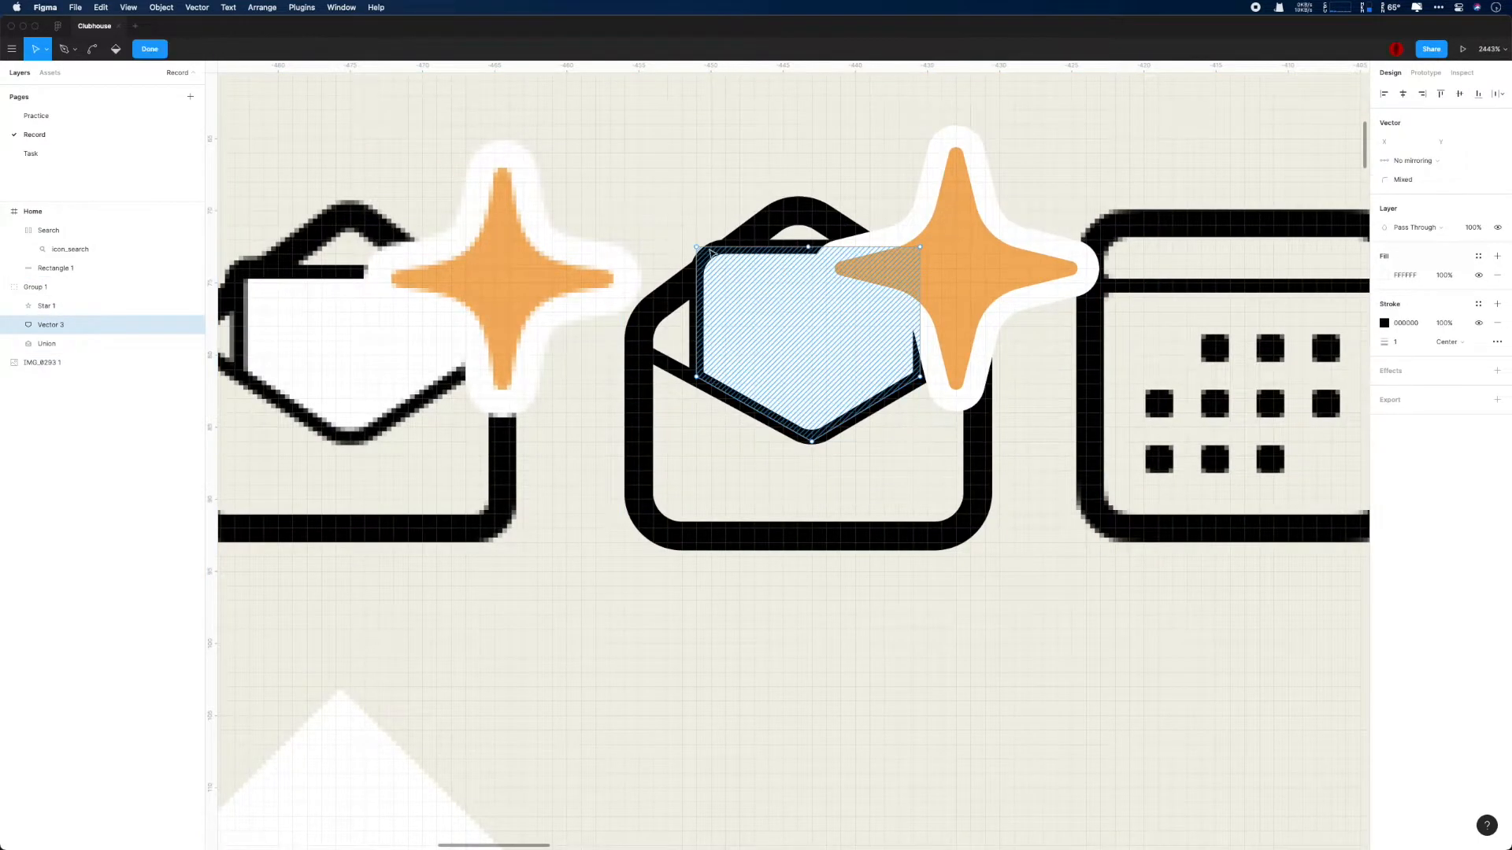
drag(696, 247, 696, 258)
click(193, 306)
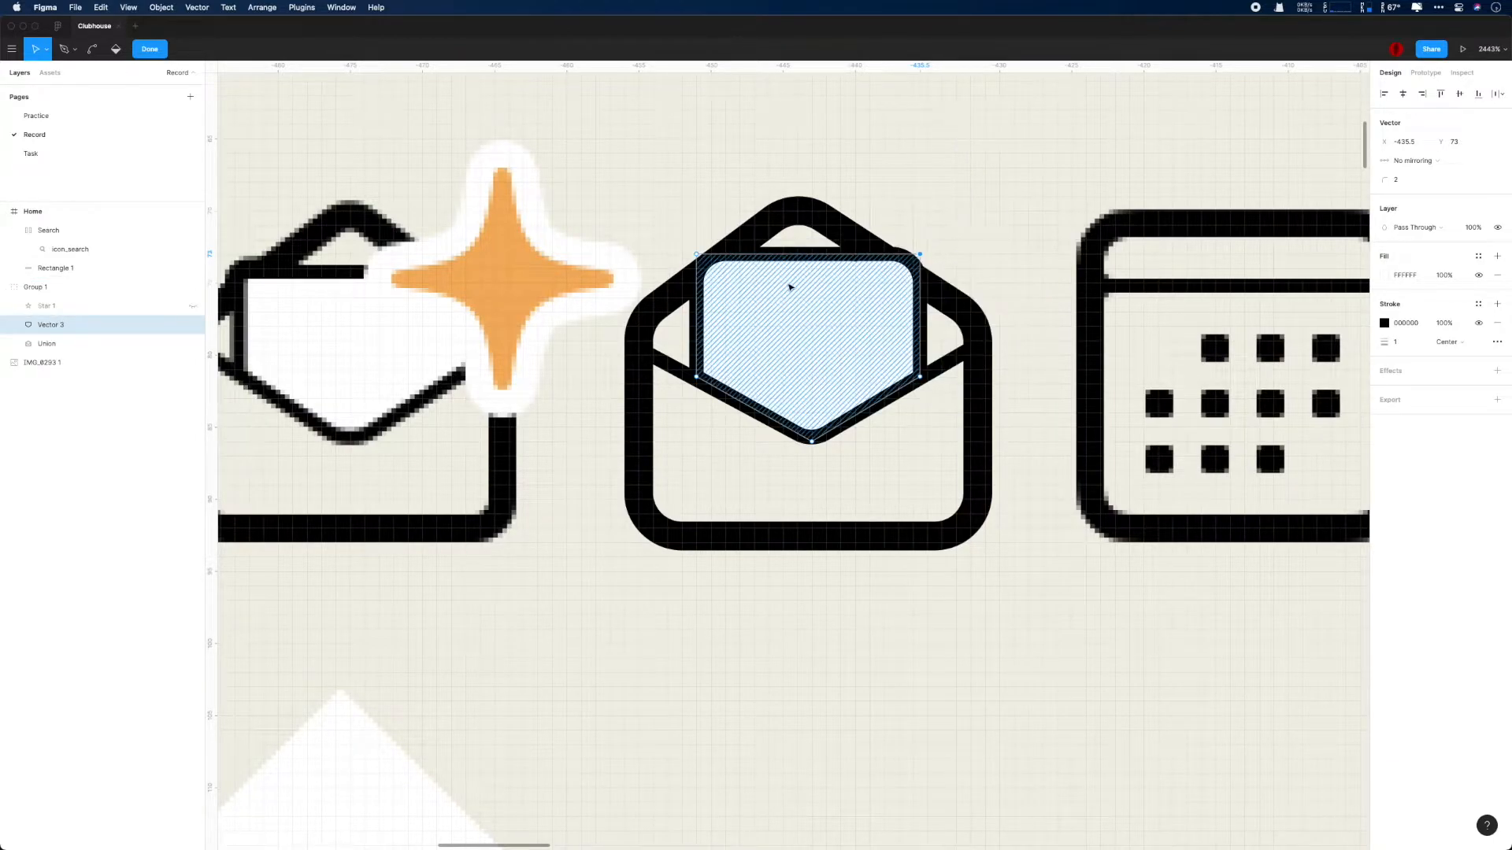
- Widen the letter by moving its side points outward, the right ones to X -434.5, and show the star again
drag(677, 369, 683, 369)
scroll(703, 374, down, 2)
drag(697, 270, 685, 265)
drag(891, 376, 903, 370)
drag(898, 268, 904, 265)
click(686, 265)
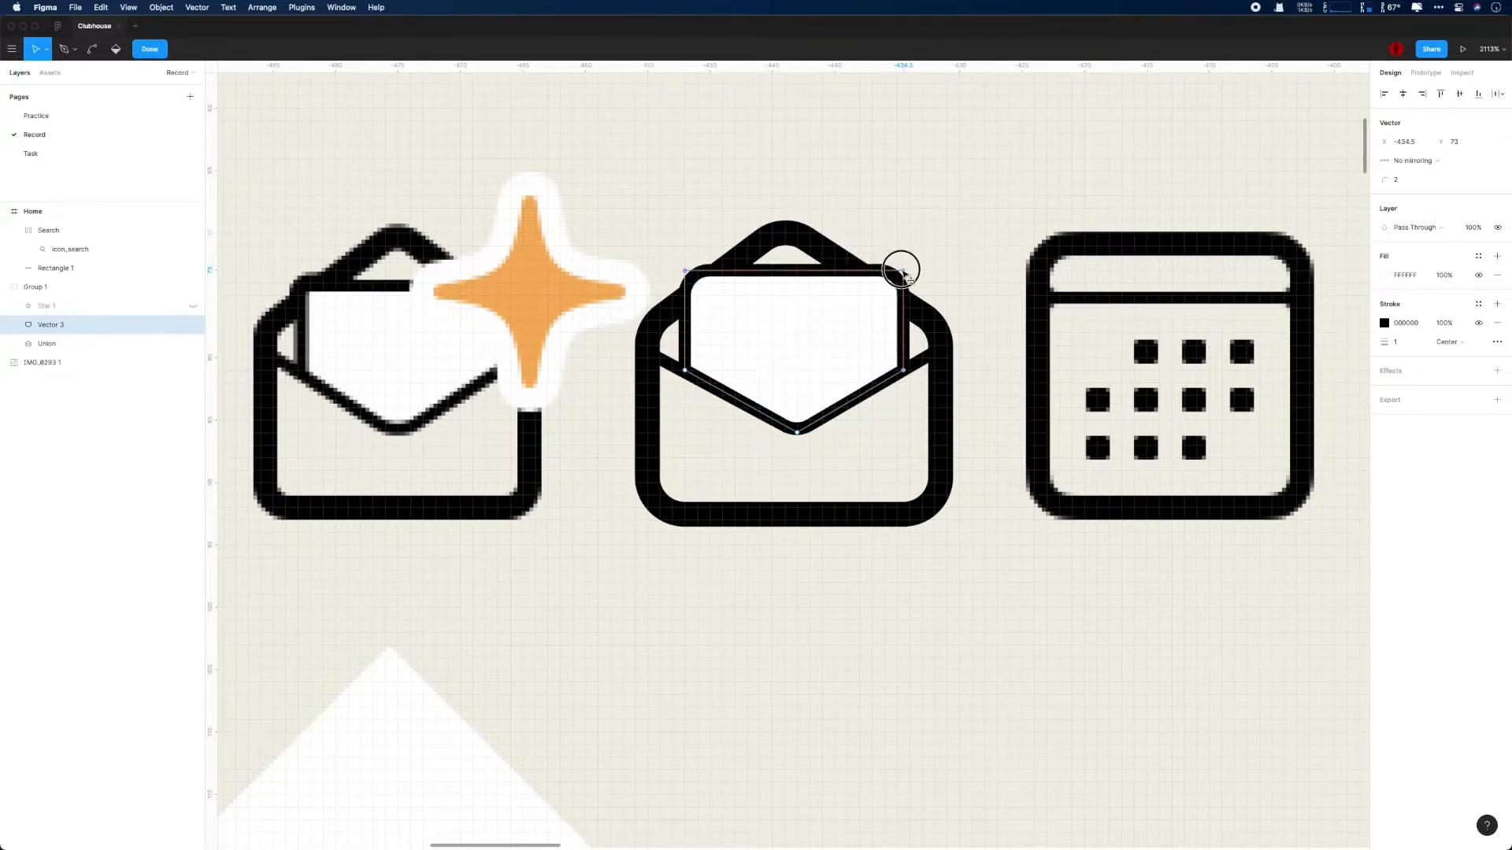
click(946, 260)
click(193, 305)
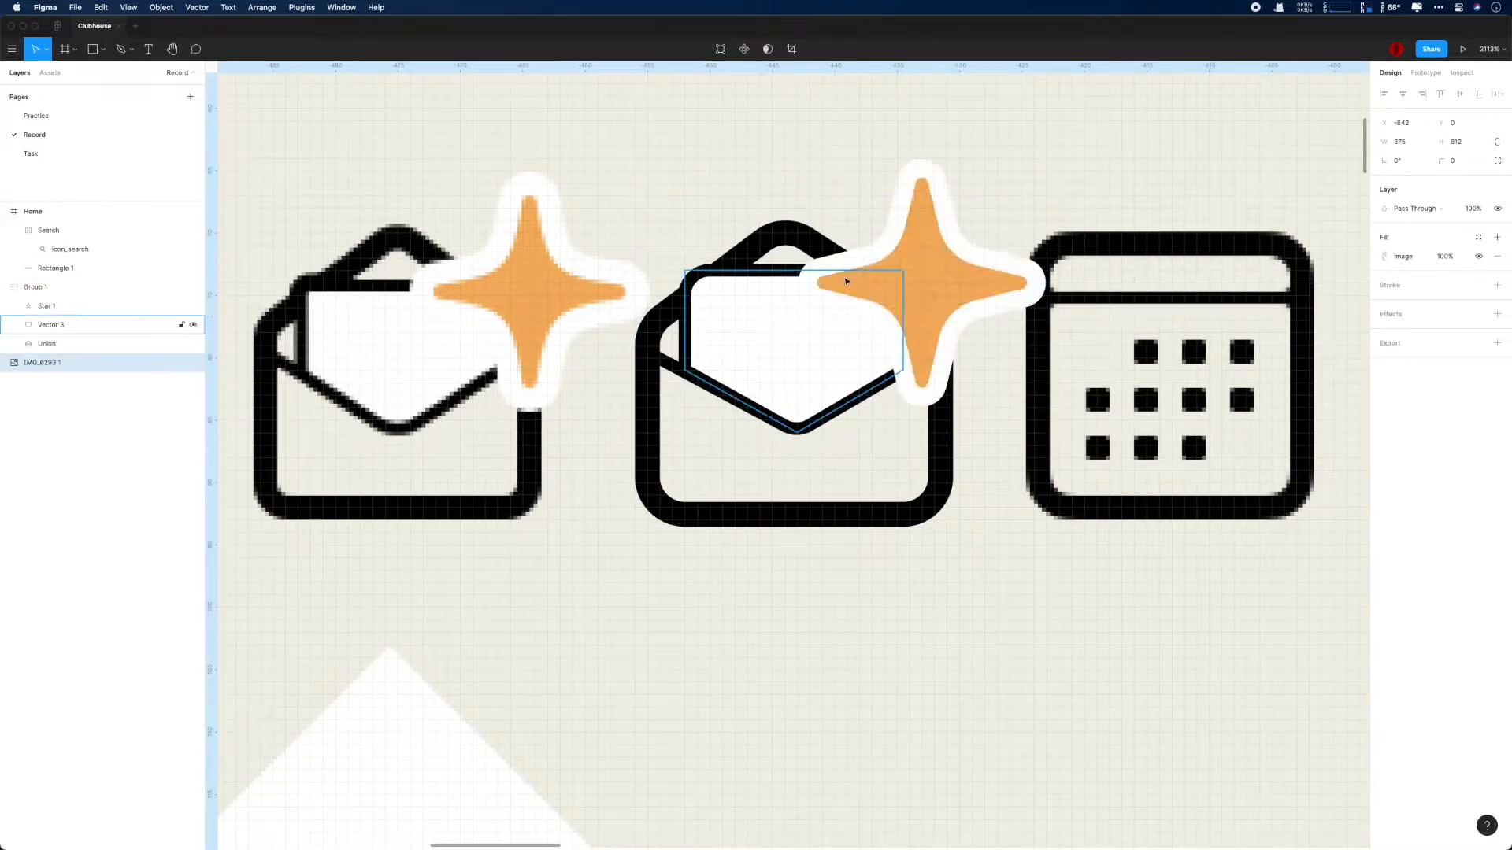
double_click(905, 289)
key(Down)
key(Up)
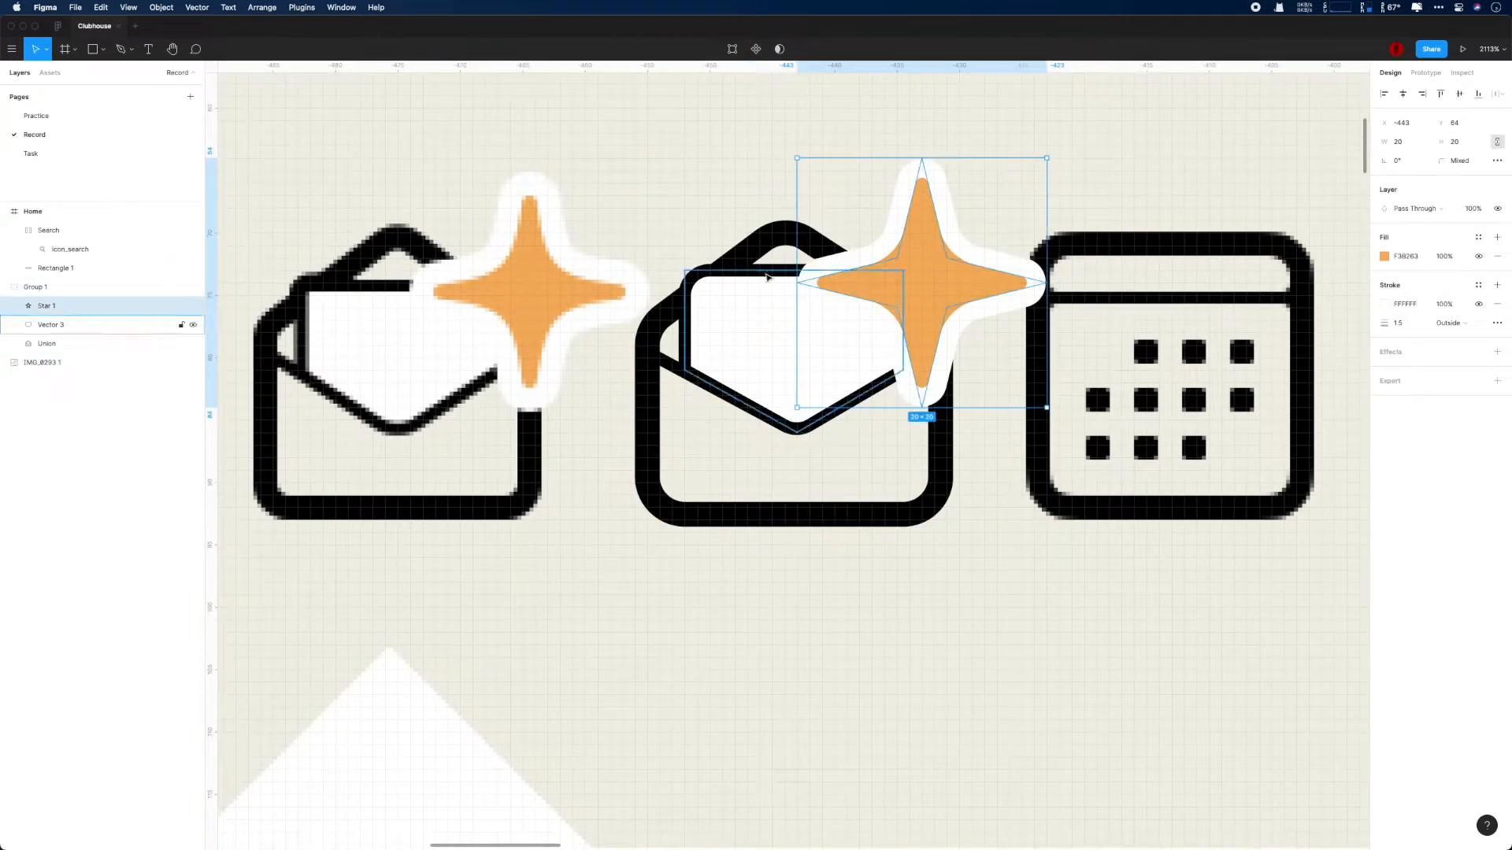
- Try lowering the letter's top corners to Y 74 and spreading them outward, with the star hidden
click(700, 278)
key(Return)
drag(685, 271, 686, 277)
click(903, 272)
drag(903, 271, 903, 282)
click(689, 354)
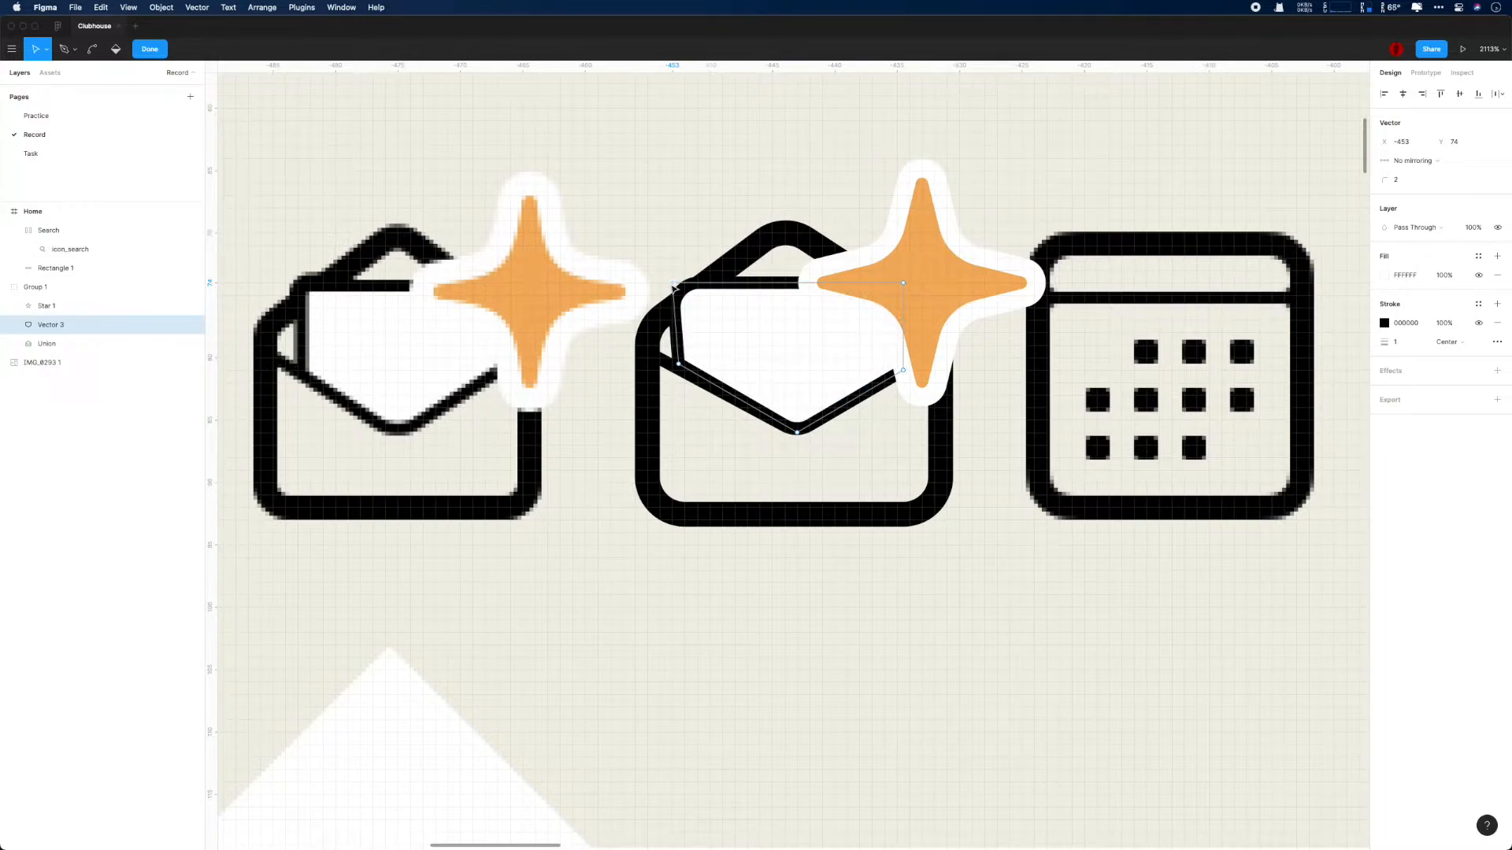
click(193, 306)
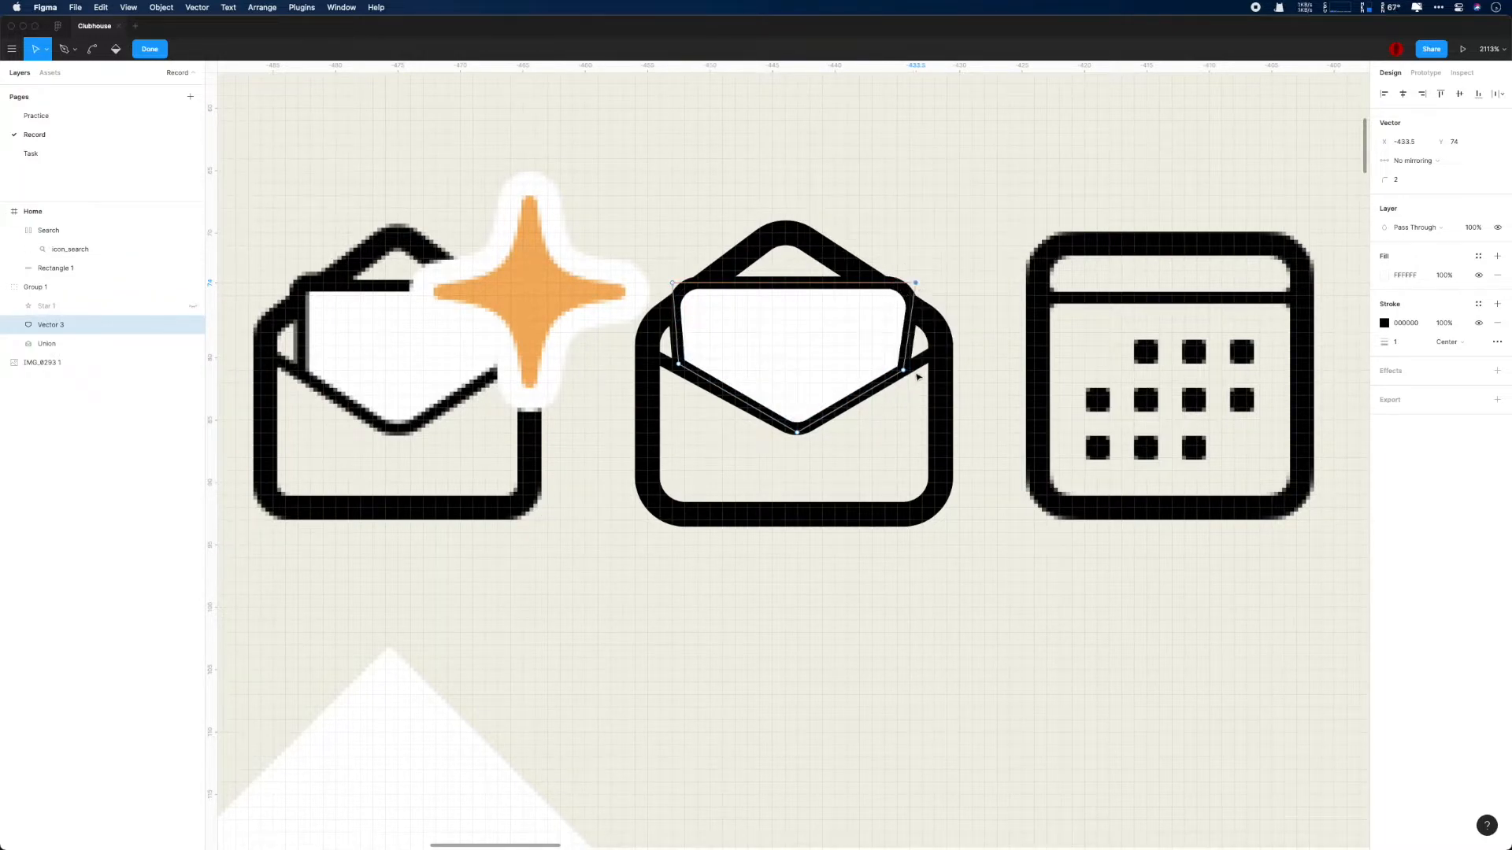
- Square up the letter with its top corners at Y 73 and its right side at X -434.5
drag(673, 282, 685, 273)
drag(679, 364, 692, 365)
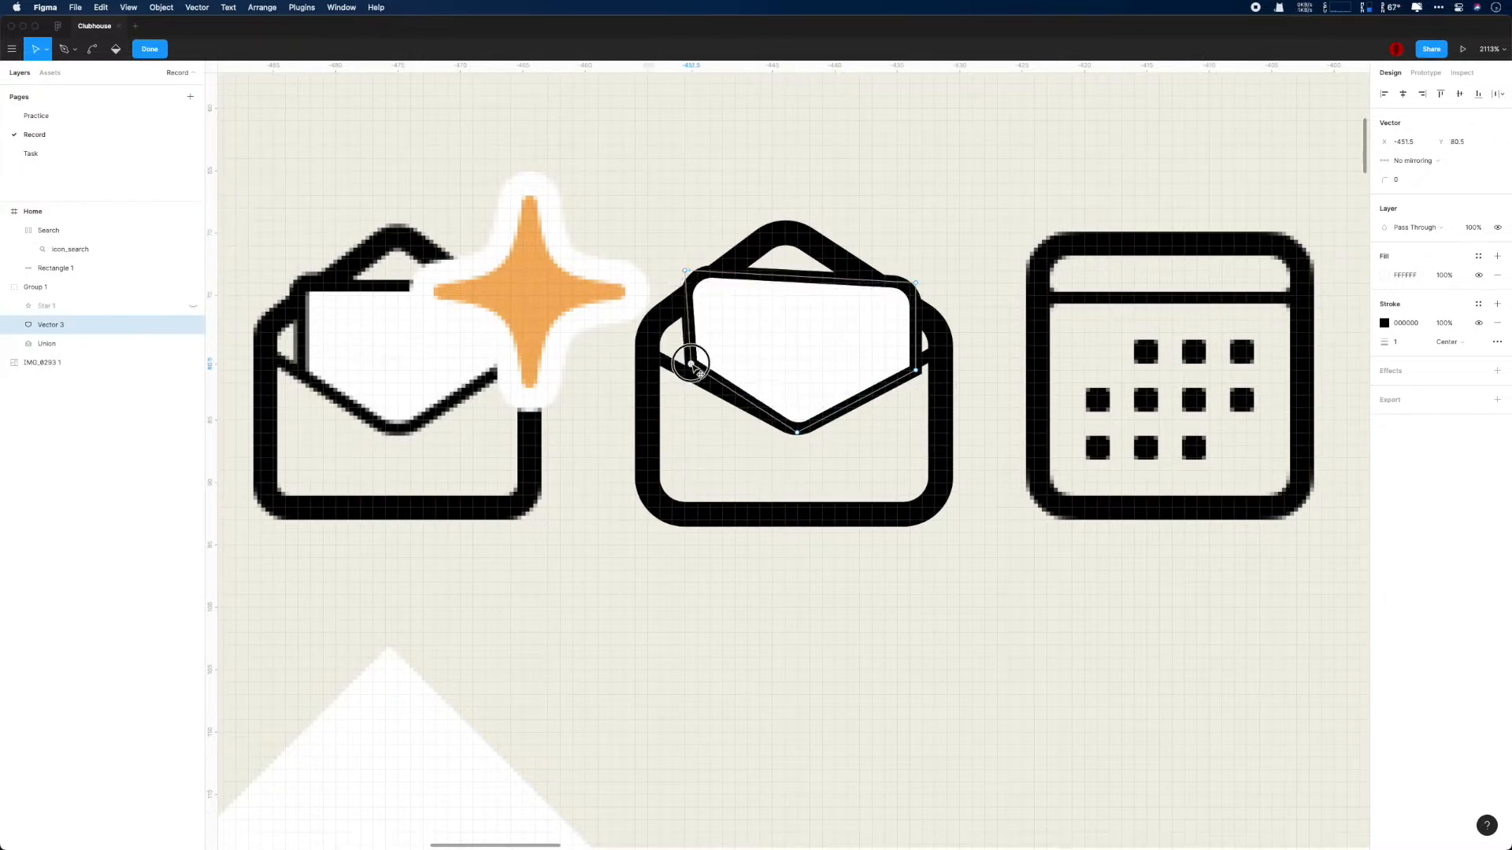
drag(914, 287, 910, 271)
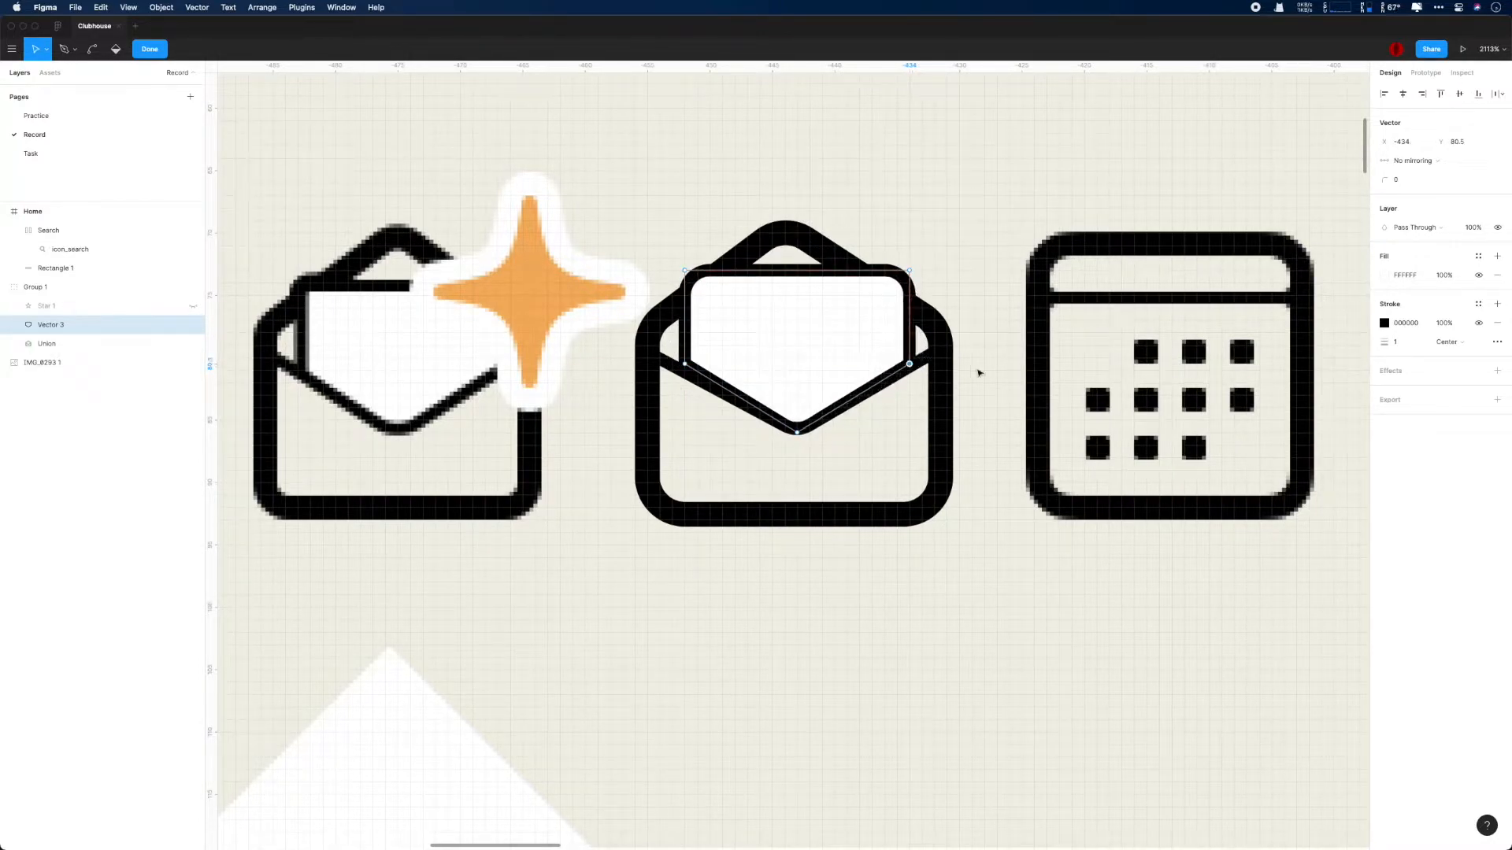
scroll(979, 372, up, 5)
drag(427, 352, 428, 362)
drag(856, 173, 832, 174)
mouse_move(855, 351)
mouse_down()
mouse_move(820, 355)
mouse_move(832, 353)
mouse_up()
scroll(870, 358, down, 5)
scroll(882, 368, up, 5)
drag(823, 174, 836, 178)
key(super)
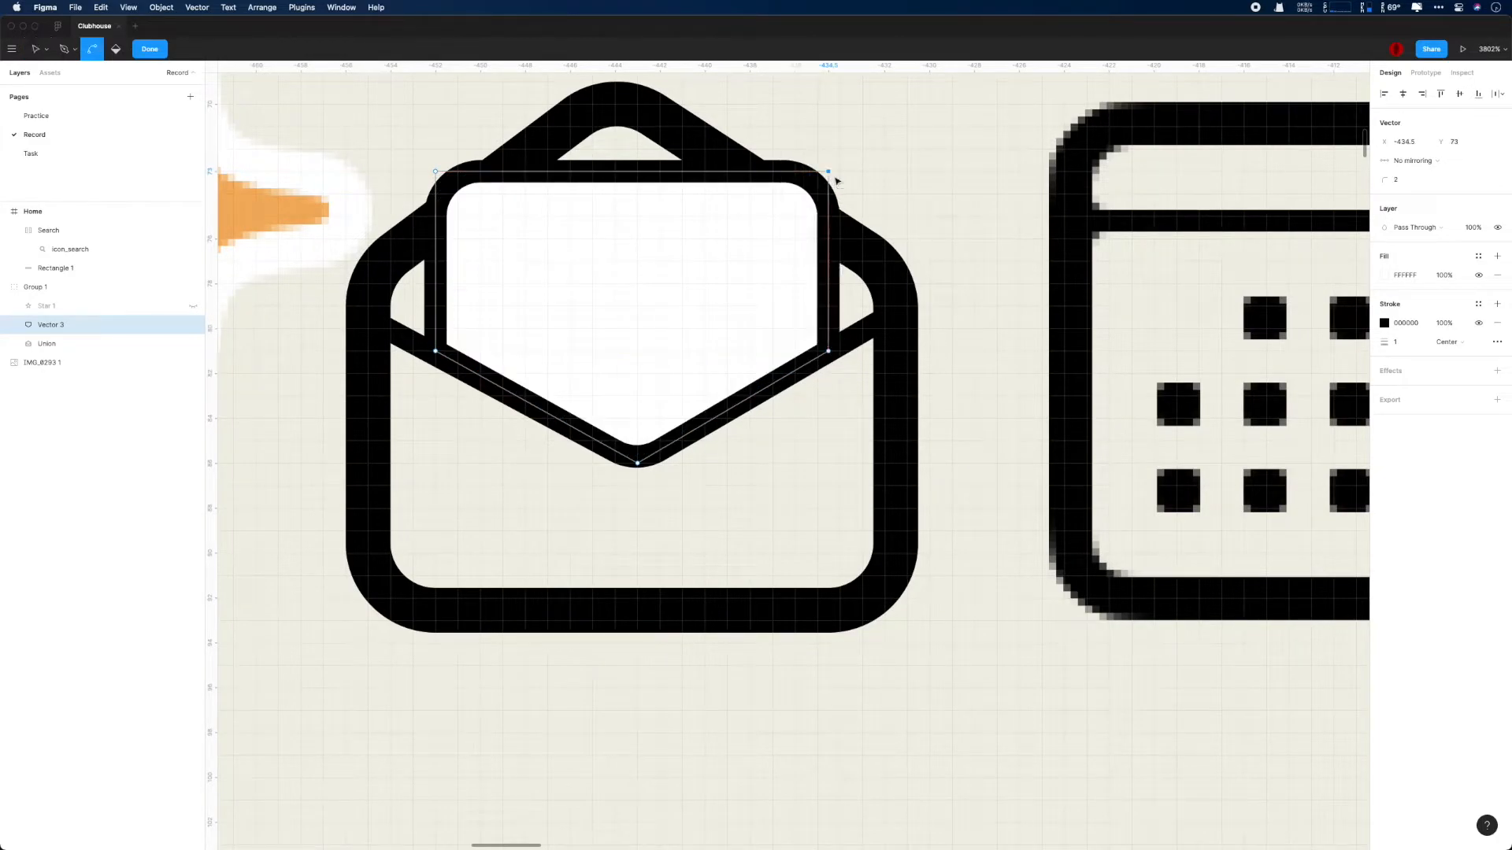
- Switch the letter's fill off and on again, and show the star layer
click(1478, 275)
click(1479, 274)
click(193, 306)
scroll(693, 367, down, 4)
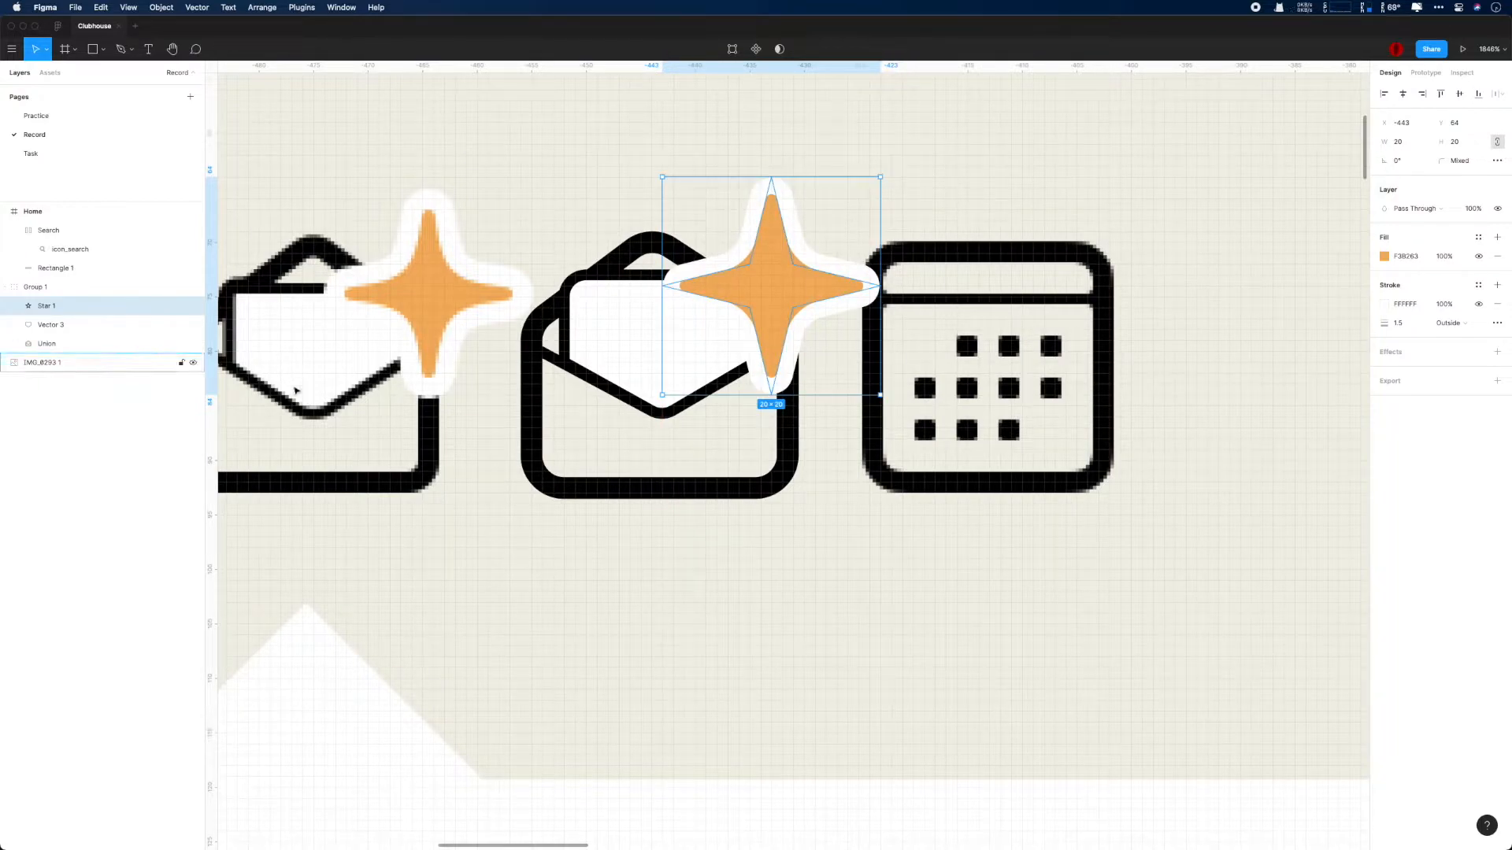
- Nudge the letter and the envelope outline up 1 px together
click(118, 329)
shift+click(107, 347)
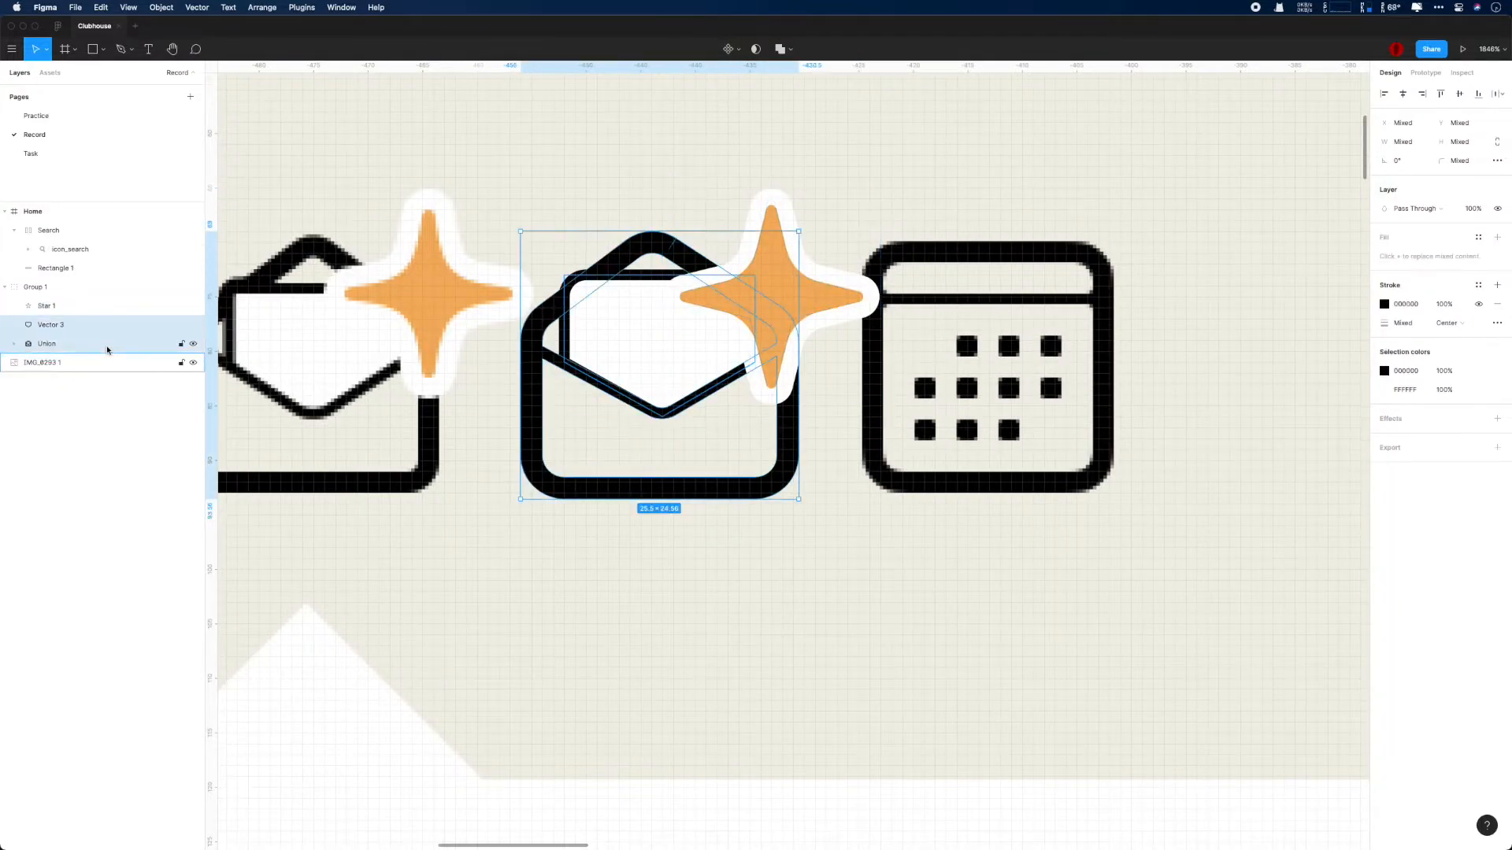
click(107, 346)
click(84, 325)
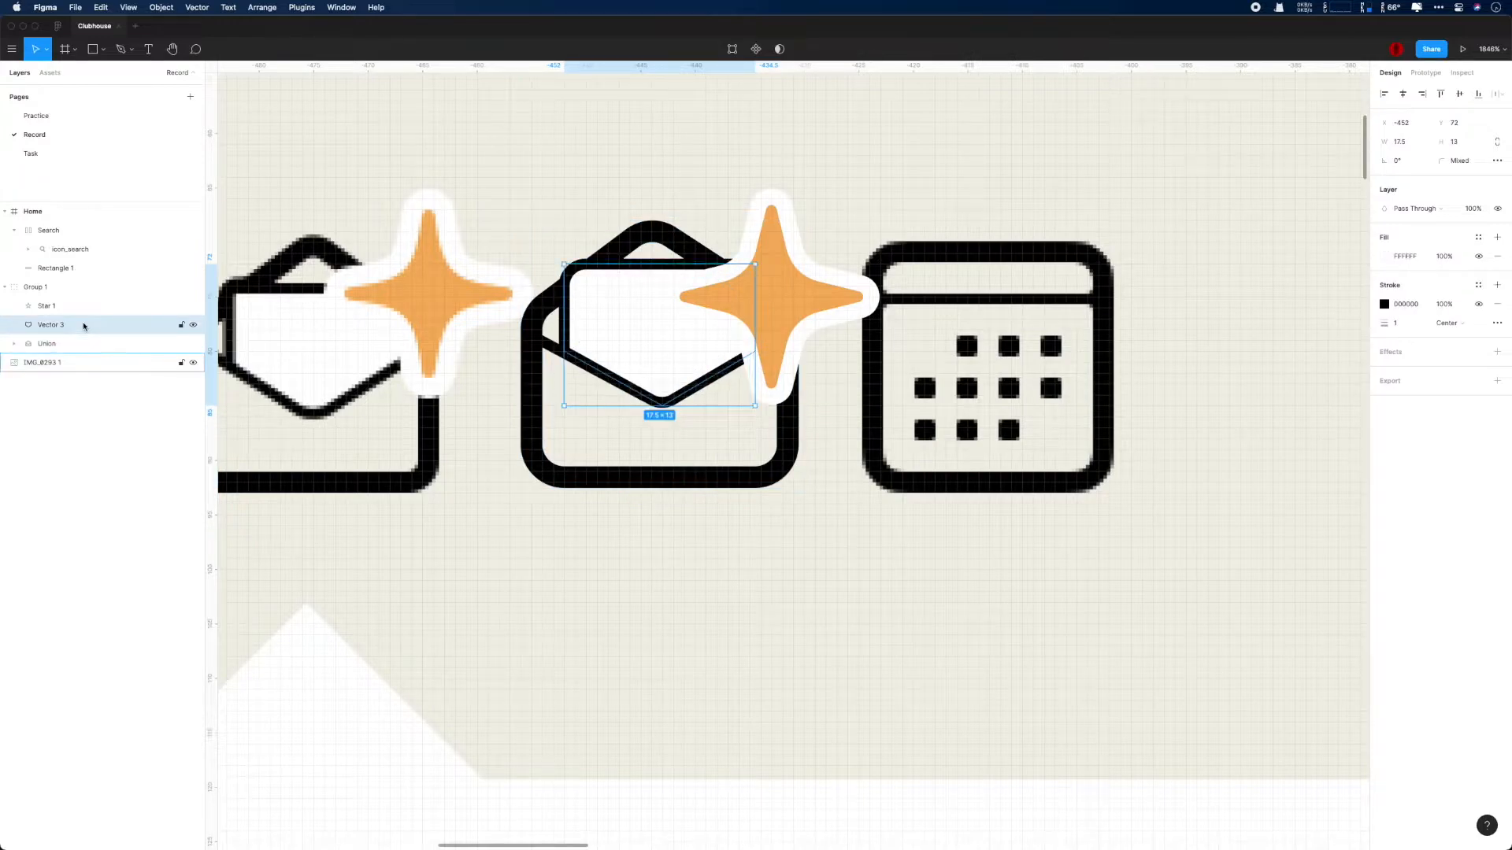
- Nudge the star up 2 px and right 1 px, and position the whole envelope group at Y 63
click(85, 292)
key(Up)
click(109, 308)
key(Up)
key(Up)
key(Right)
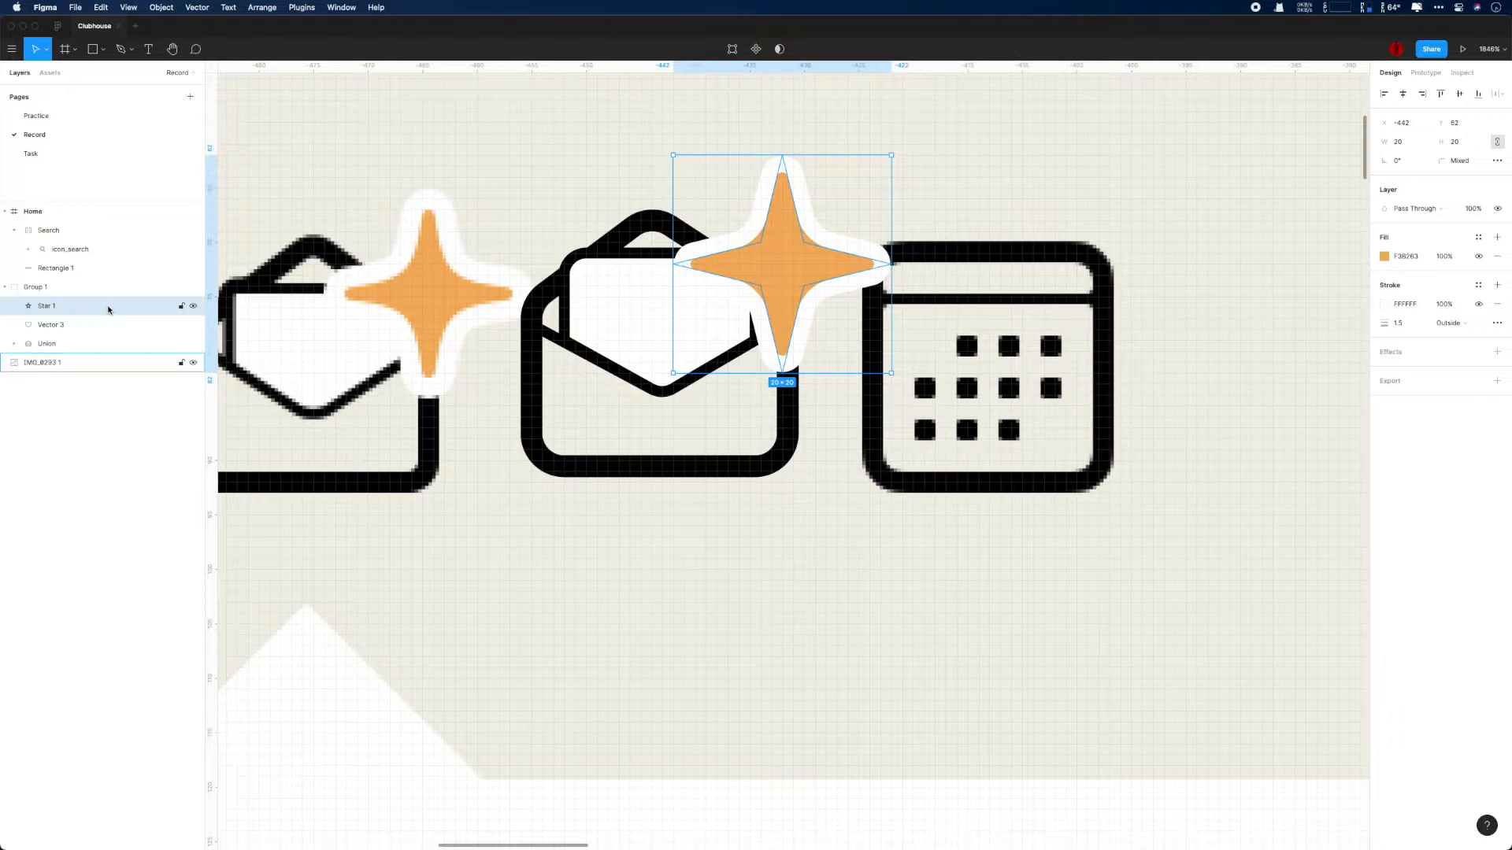
click(114, 288)
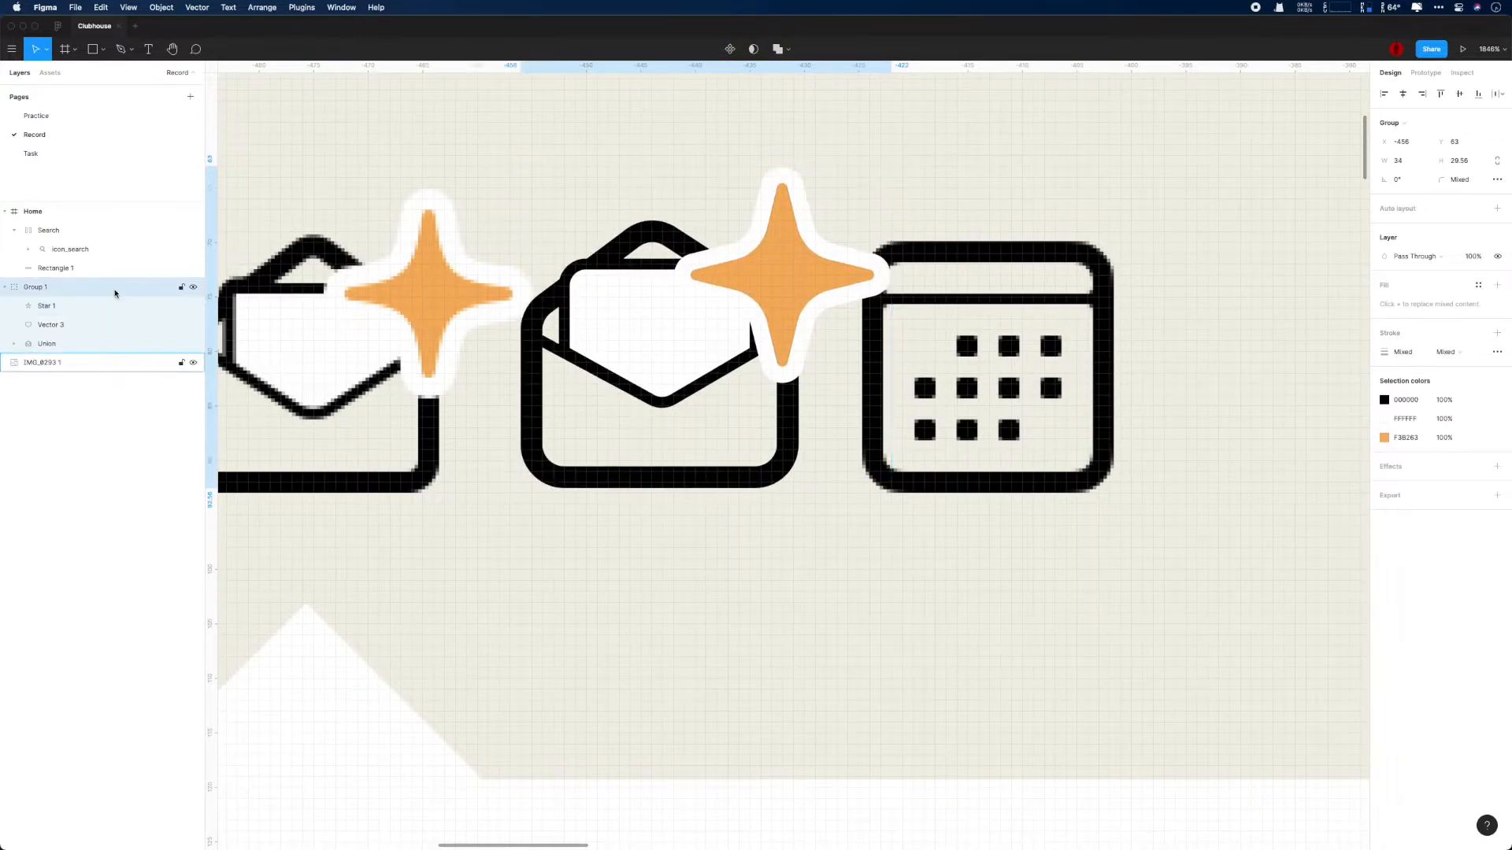
- Resize the star to 18 by 18 at X -442, Y 64 and compare the icon with the reference
scroll(451, 426, down, 5)
scroll(451, 426, down, 10)
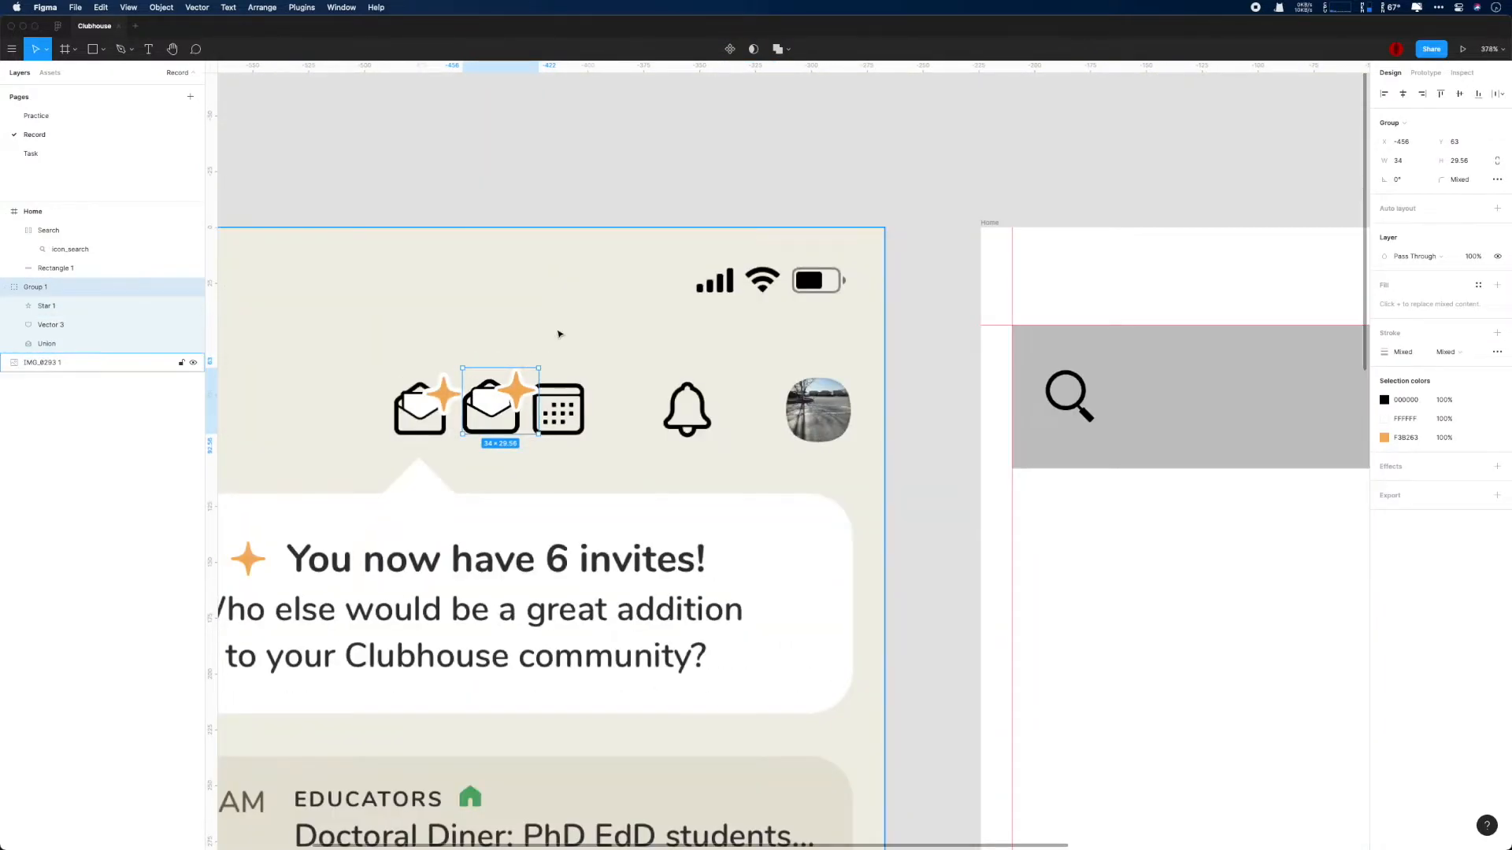
click(82, 305)
key(Left)
key(Escape)
scroll(602, 485, down, 3)
scroll(604, 488, up, 1)
super+click(532, 409)
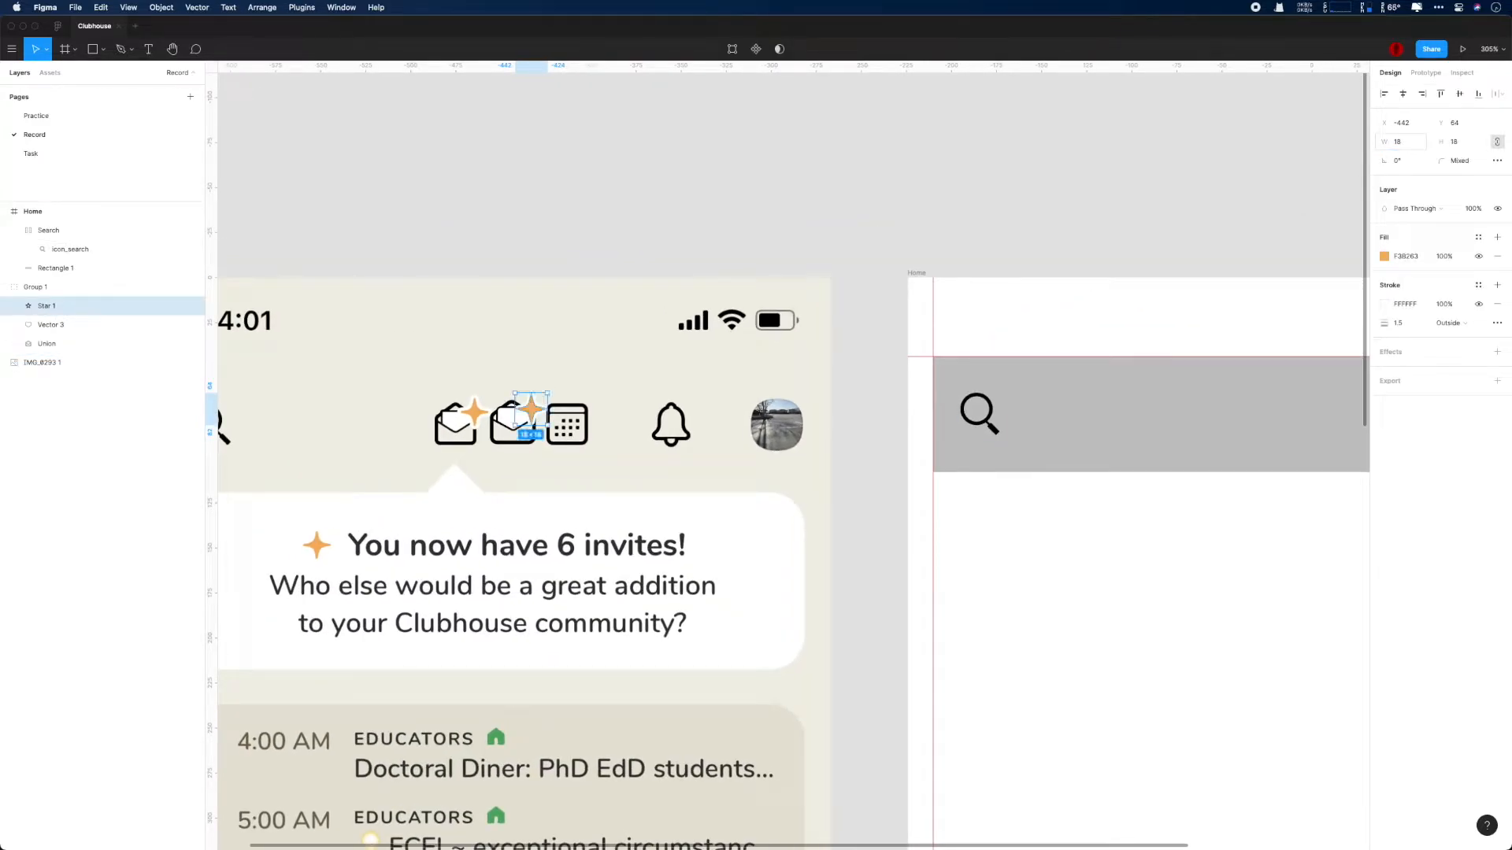
scroll(904, 535, up, 3)
scroll(941, 520, left, 5)
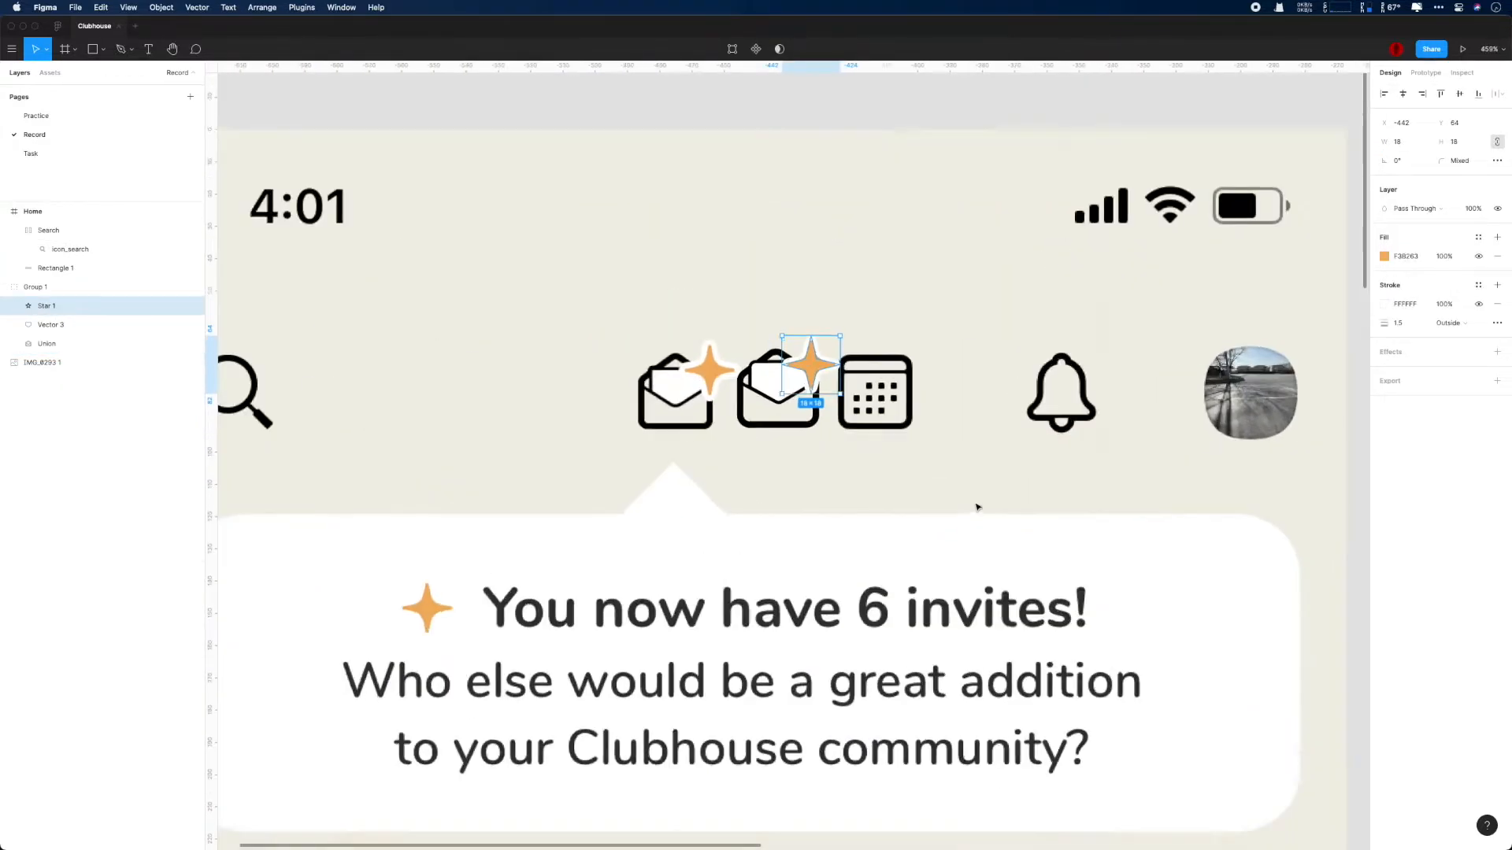
scroll(977, 506, up, 3)
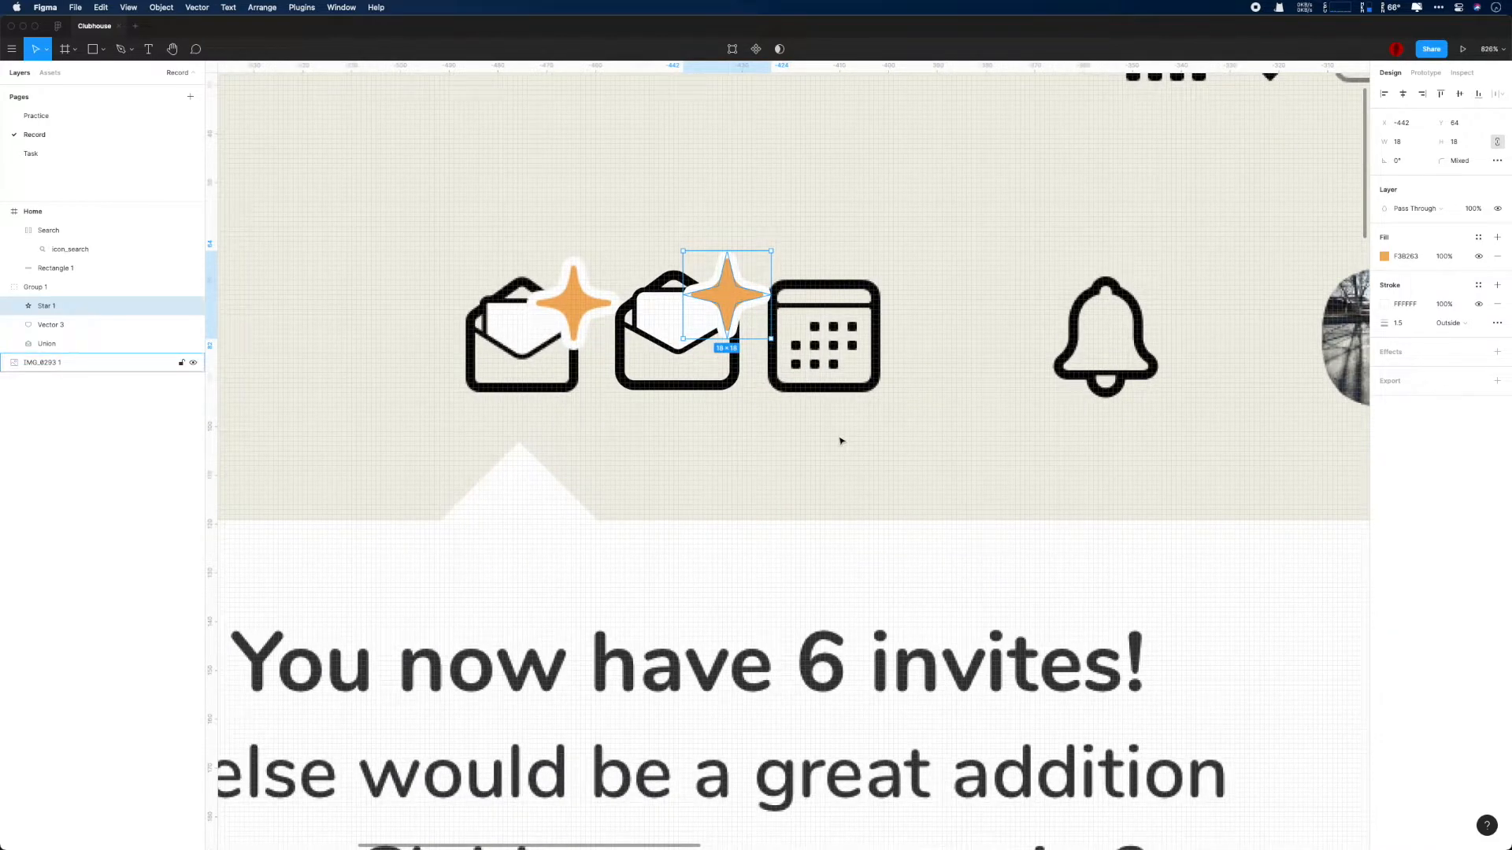
- Nudge the letter inside the envelope icon down 1 px to Y 73
scroll(851, 448, up, 1)
scroll(888, 435, up, 1)
click(953, 393)
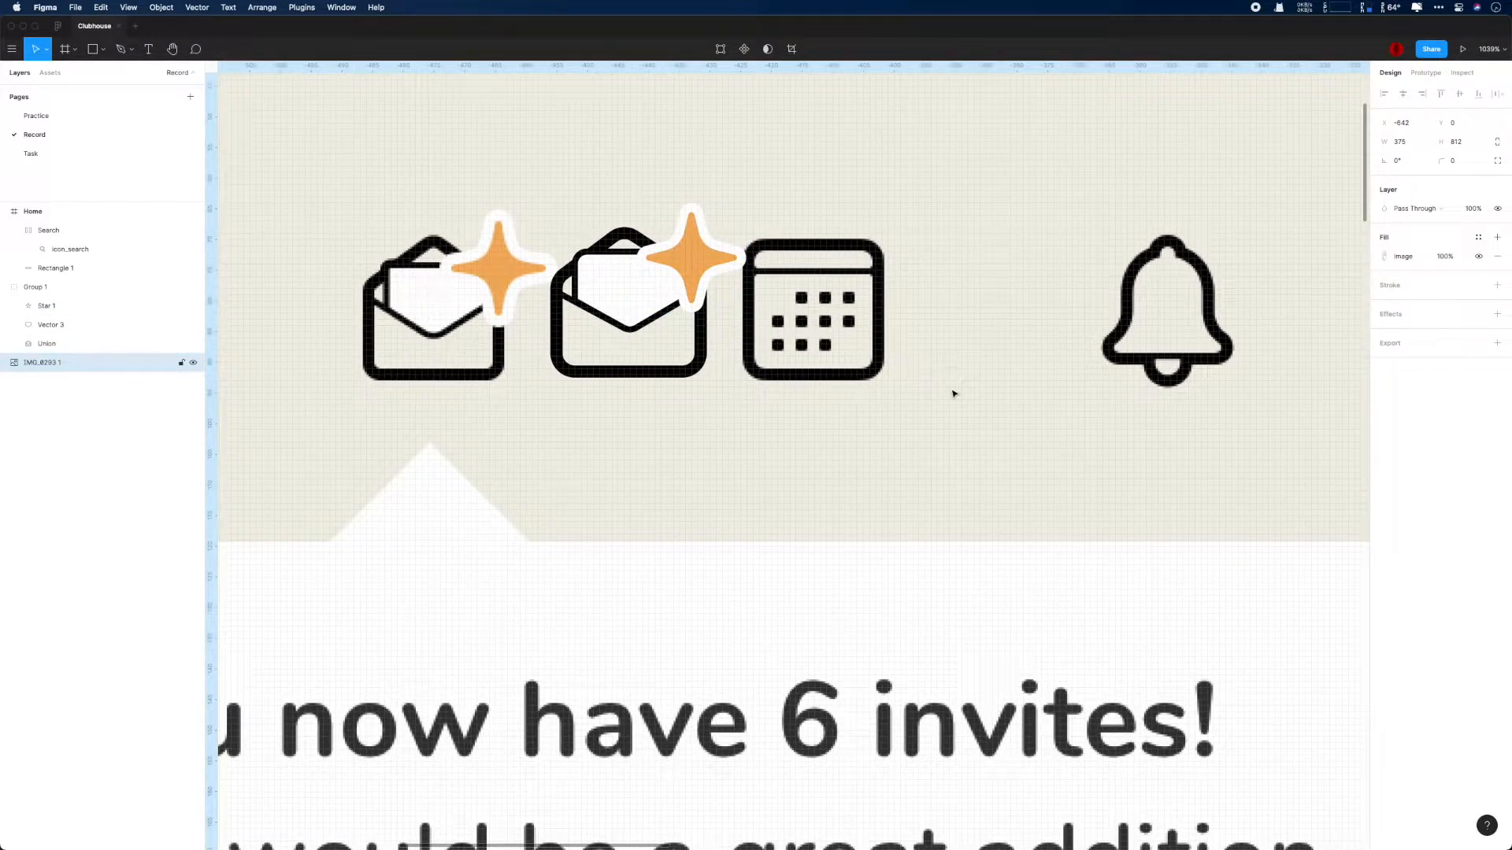
double_click(622, 303)
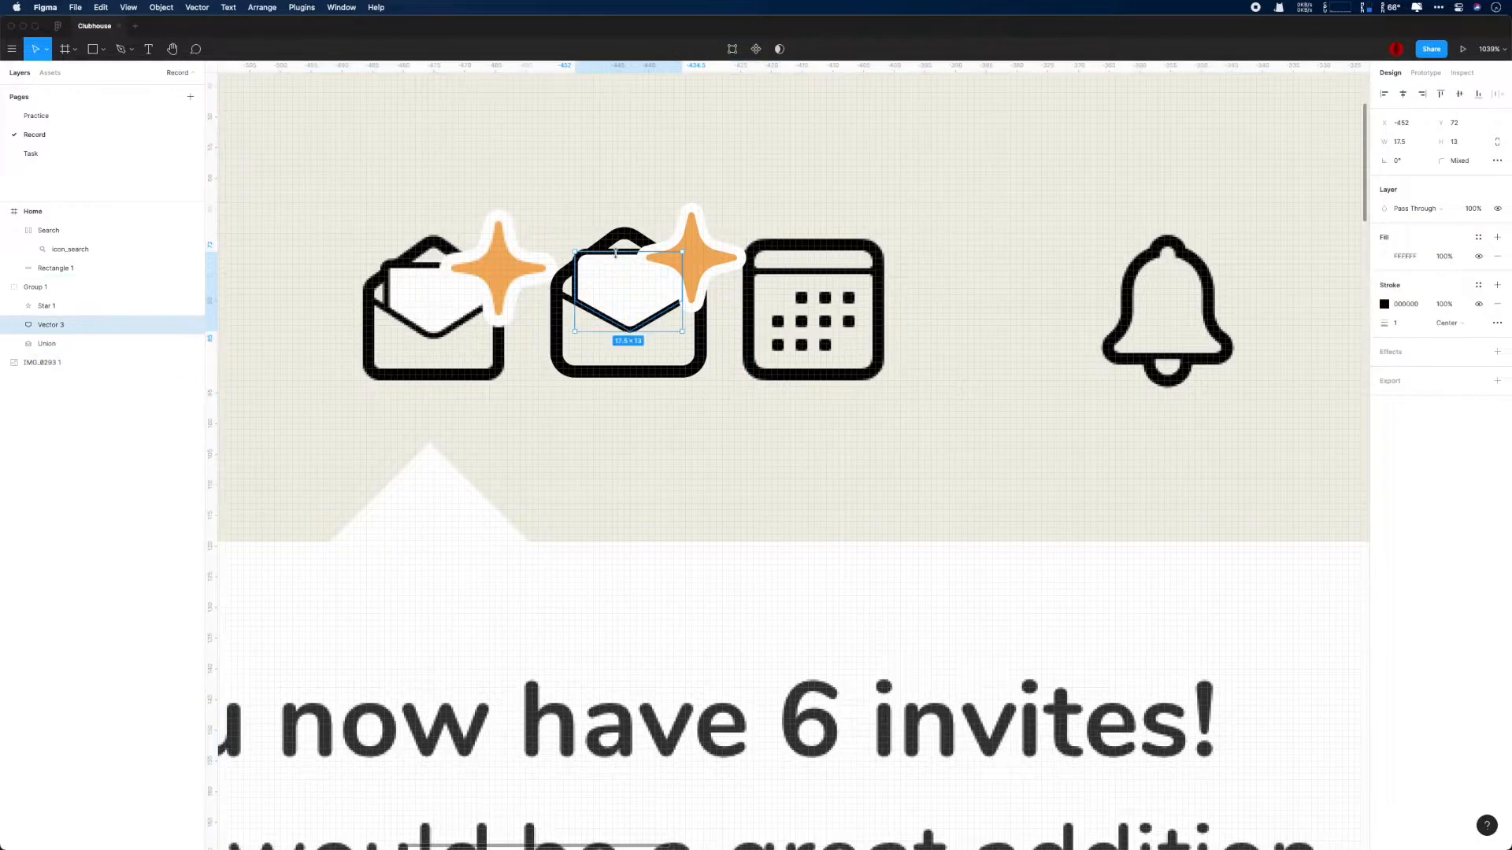
key(Down)
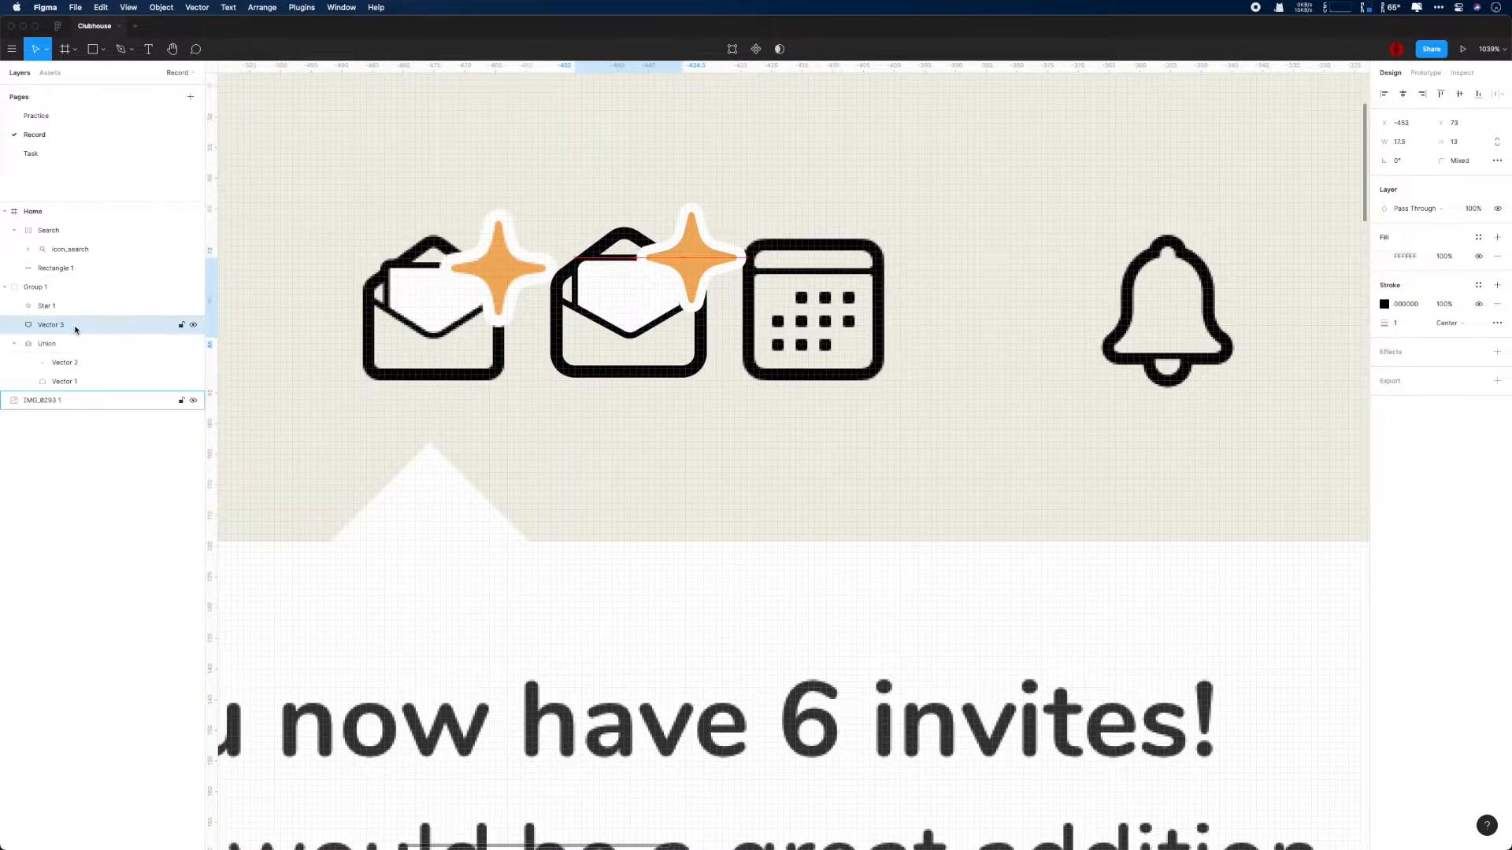
- Rename the envelope icon's group as Invite and save the document
scroll(461, 440, down, 2)
click(78, 285)
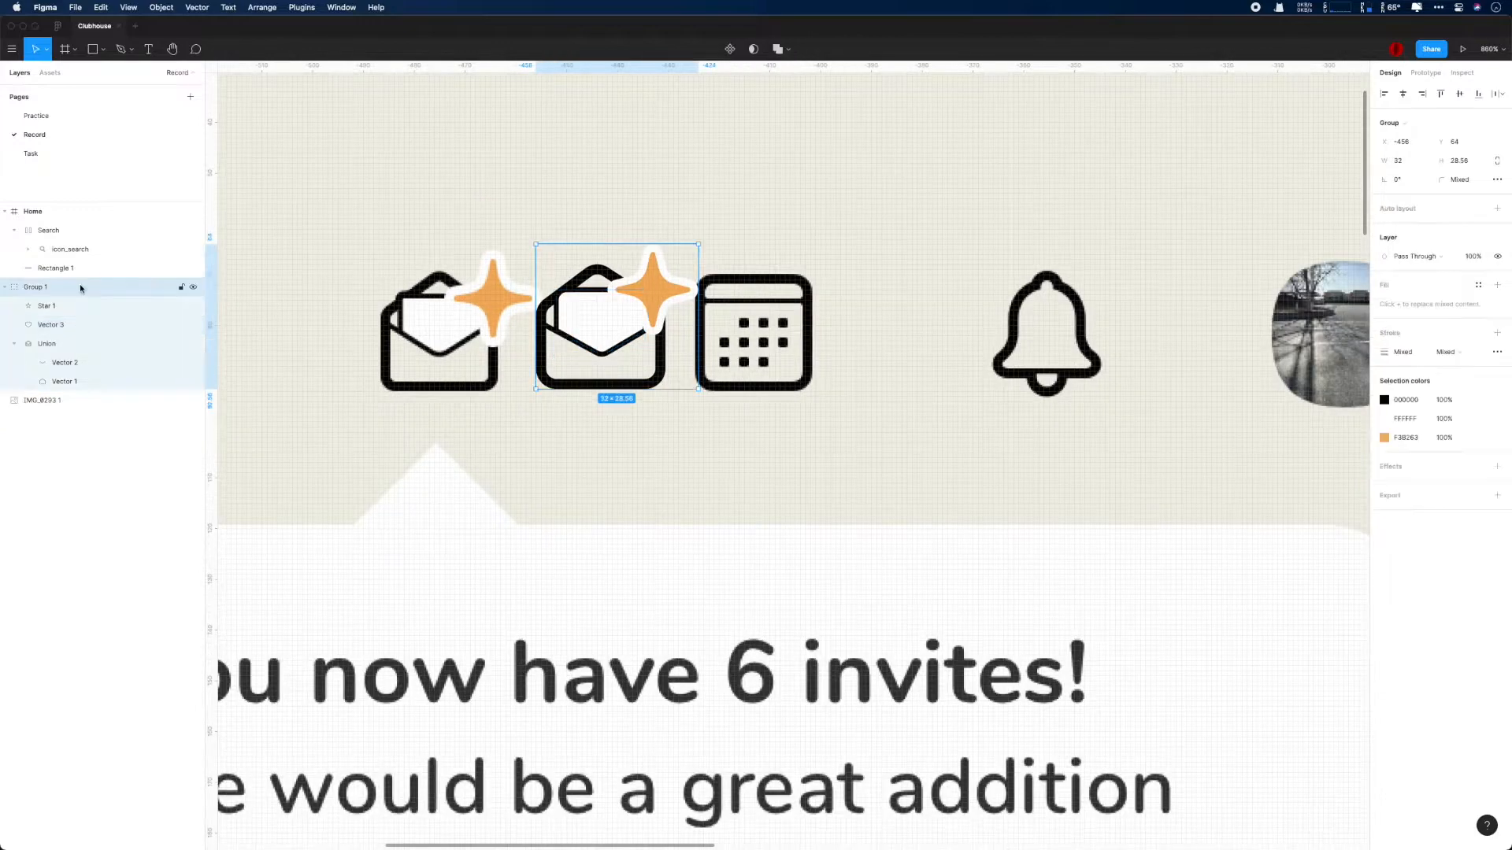
scroll(871, 409, down, 4)
click(884, 457)
scroll(885, 472, down, 1)
double_click(39, 287)
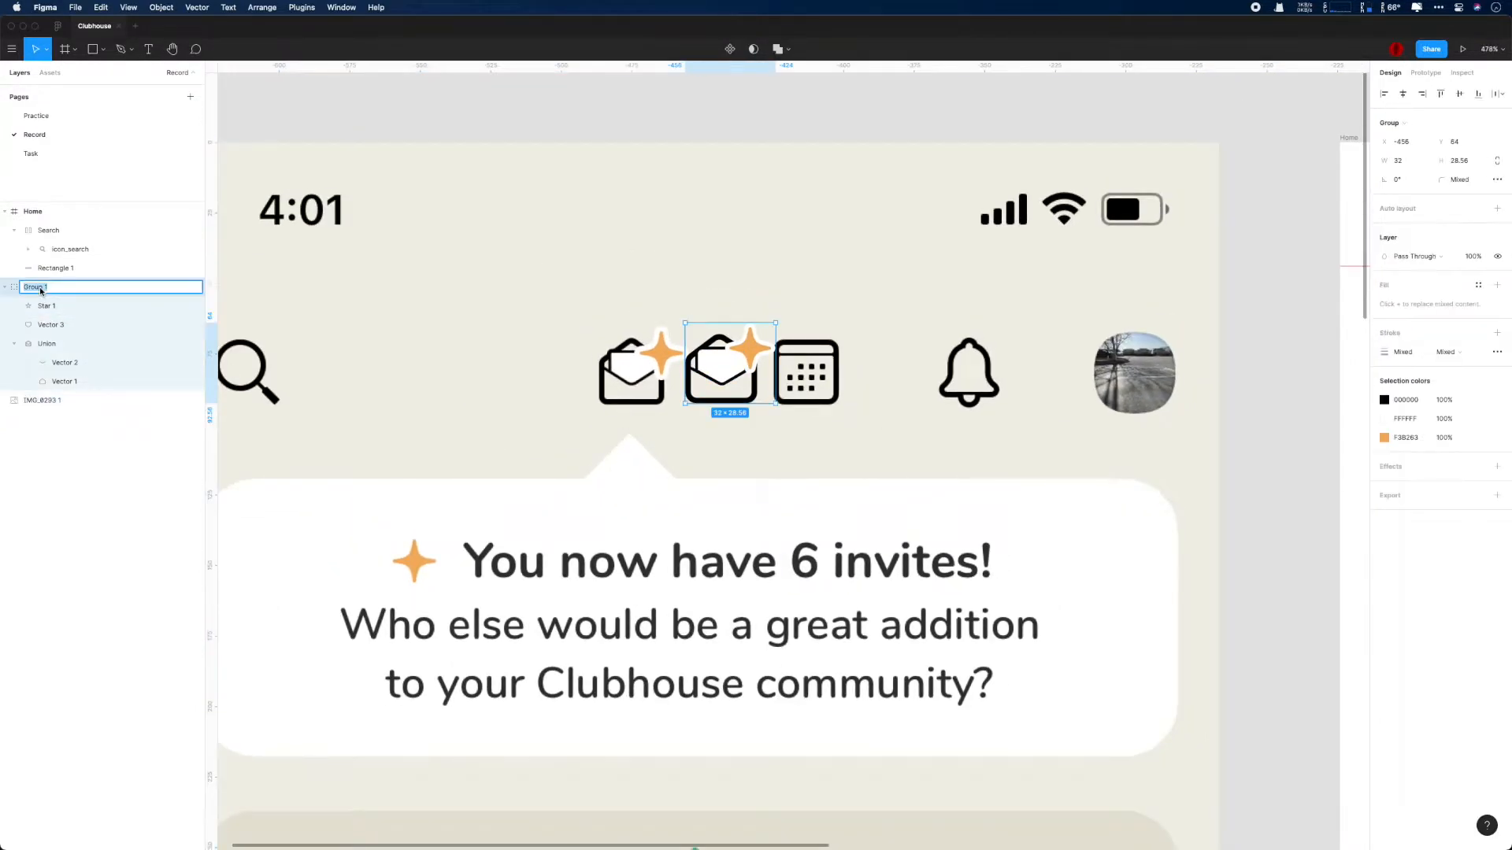
text(Invite)
key(Return)
key(super+s)
- Try adding auto layout to the Invite group directly, and undo it
click(5, 287)
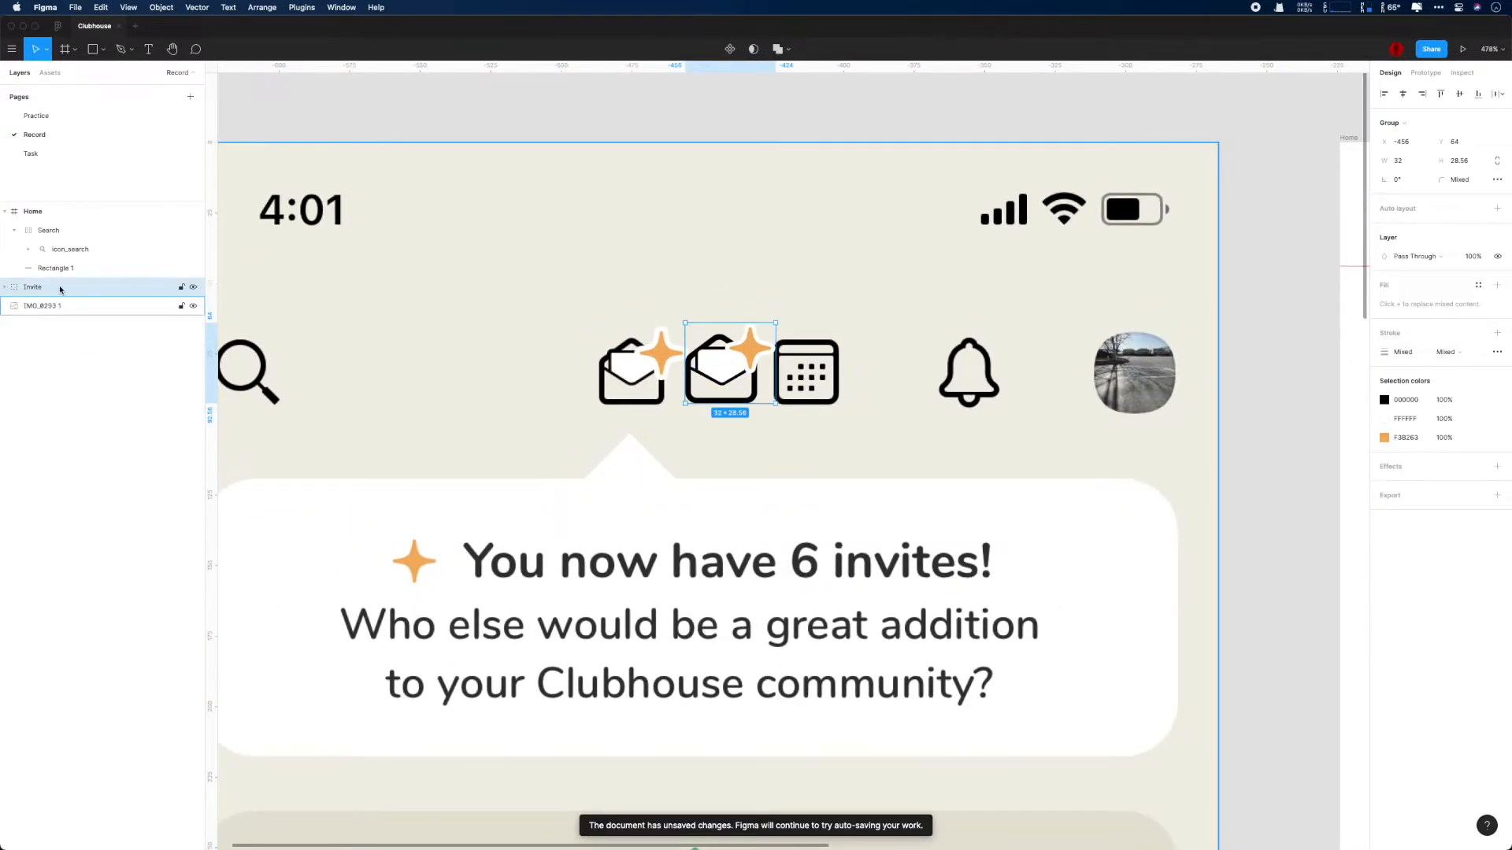
click(5, 288)
click(49, 305)
click(14, 344)
click(63, 273)
click(58, 286)
key(shift+a)
key(super+z)
click(57, 309)
click(35, 286)
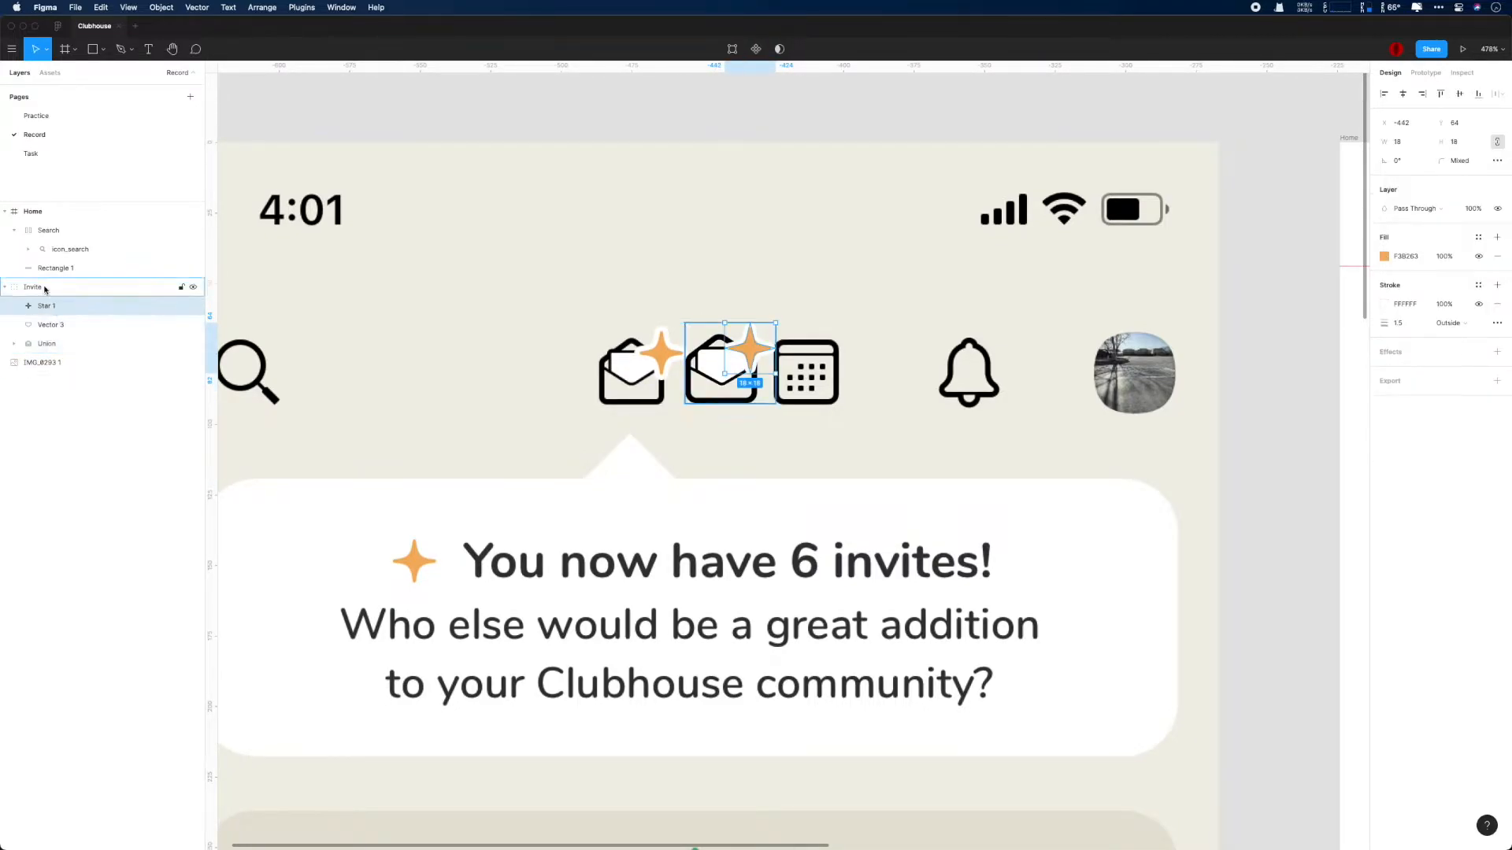
key(shift+a)
key(super+z)
- Group the star, letter and envelope outline as icon_invite inside an auto-layout frame named Invite
click(52, 308)
shift+click(49, 345)
key(super+g)
click(39, 289)
key(shift+a)
double_click(53, 307)
text(icon_invite)
key(Return)
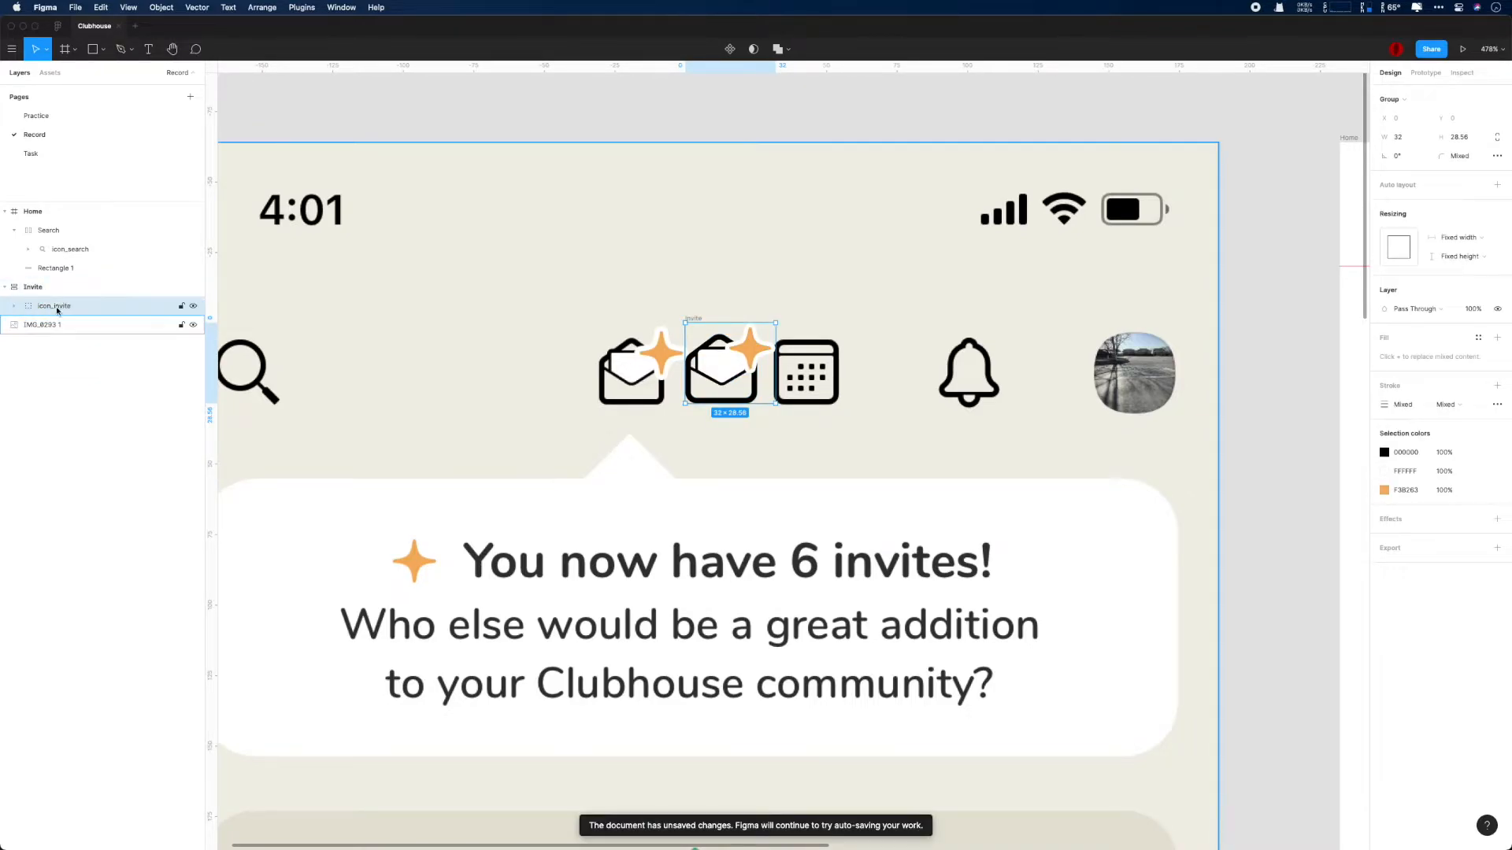
- Move the Invite frame into the Home frame, beside the search icon
key(Escape)
scroll(562, 402, down, 3)
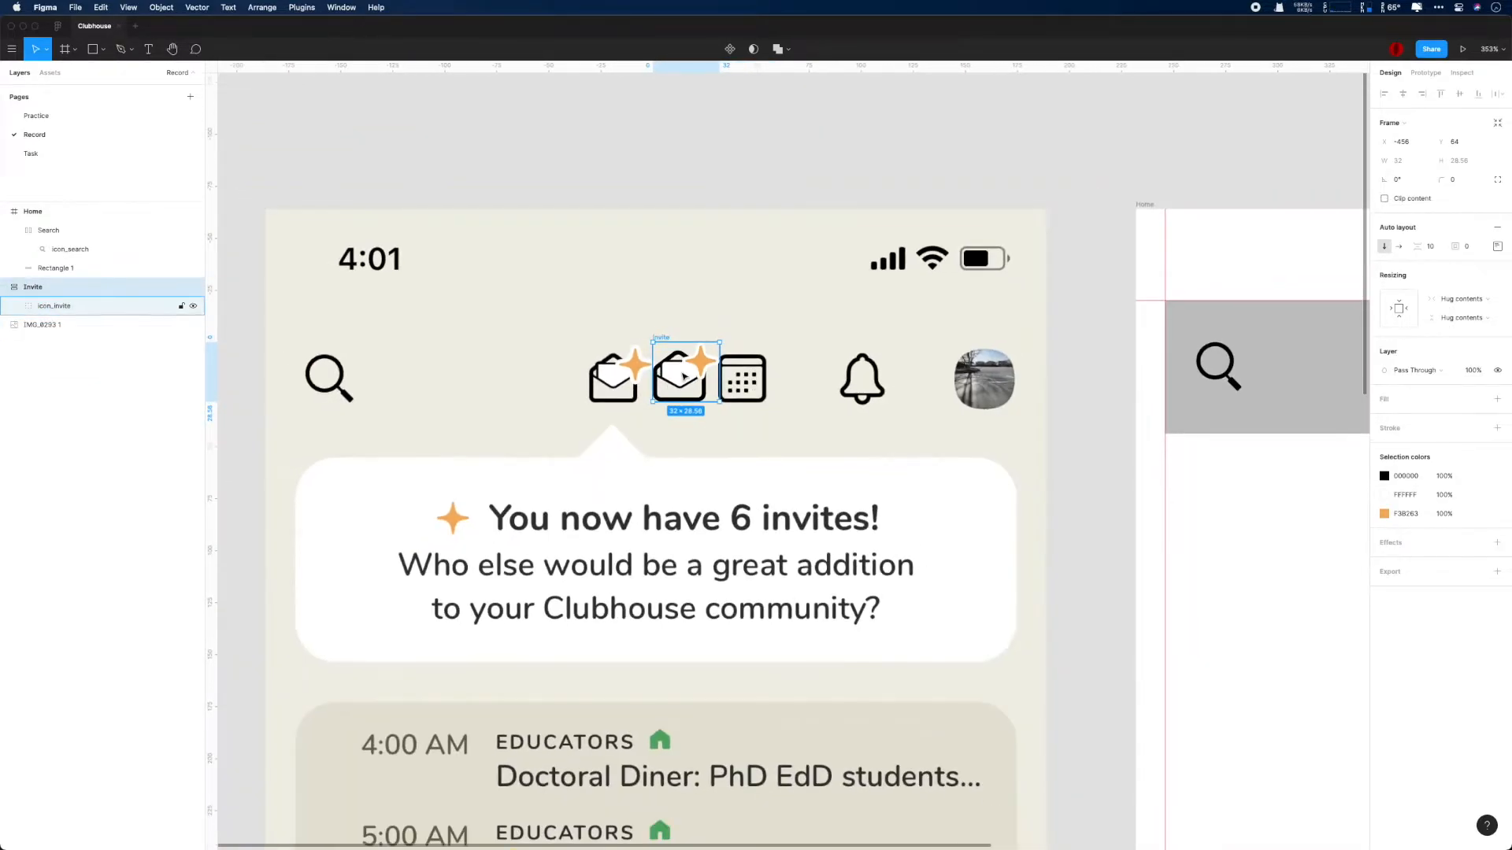
drag(682, 369, 1307, 361)
- Draw a 21 by 21 rectangle with corner radius 2 over the reference calendar icon, replacing its fill with a black stroke
scroll(758, 410, up, 10)
scroll(758, 412, up, 3)
drag(572, 278, 863, 570)
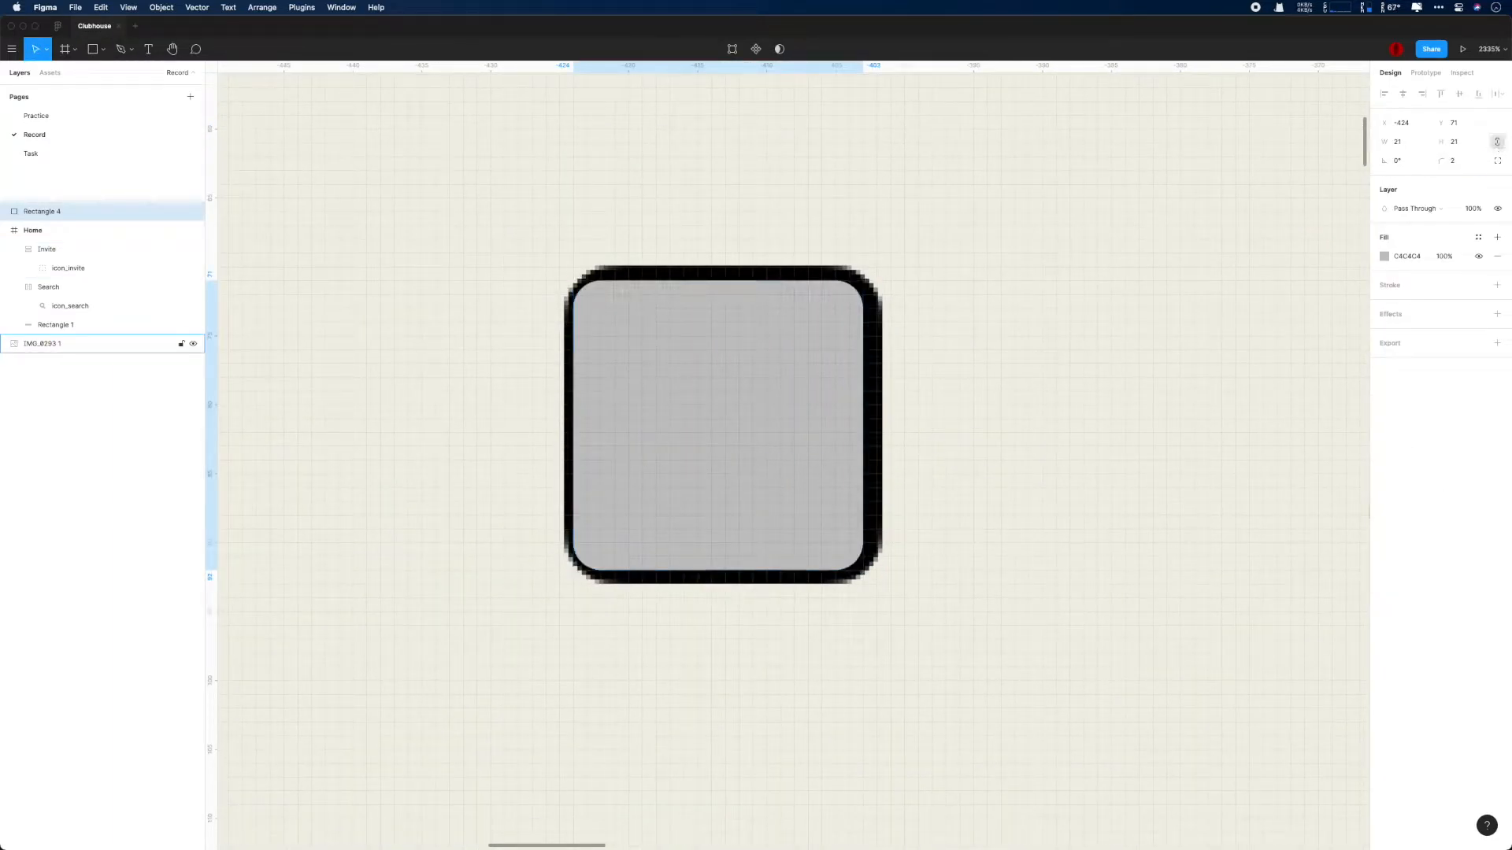
click(1497, 285)
click(1498, 257)
- Resize the calendar outline to 22 by 22 and move it up to Y 70
scroll(811, 344, up, 2)
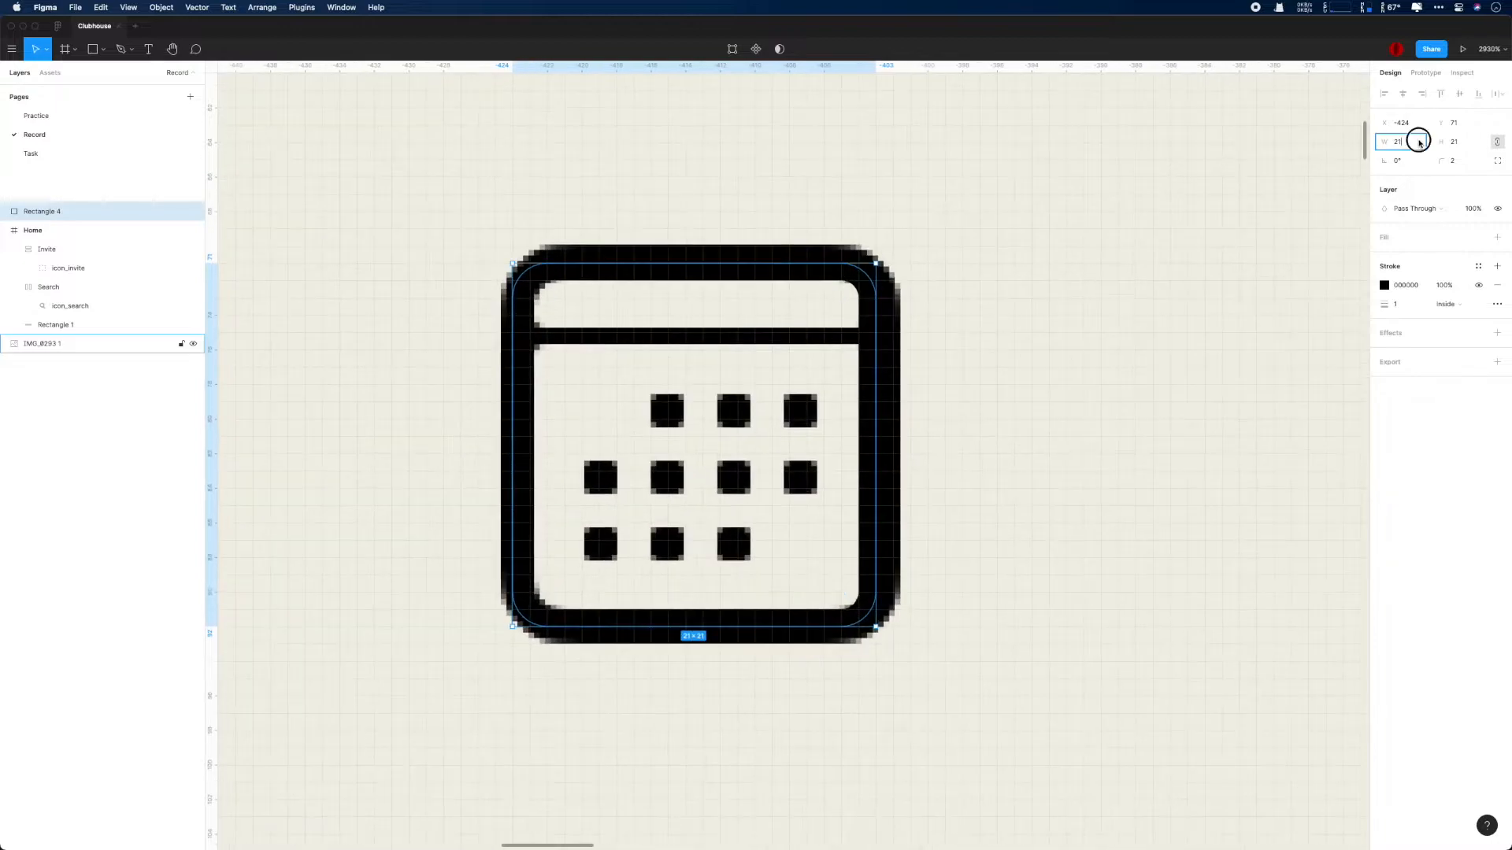
key(super+s)
key(super+Right)
key(Up)
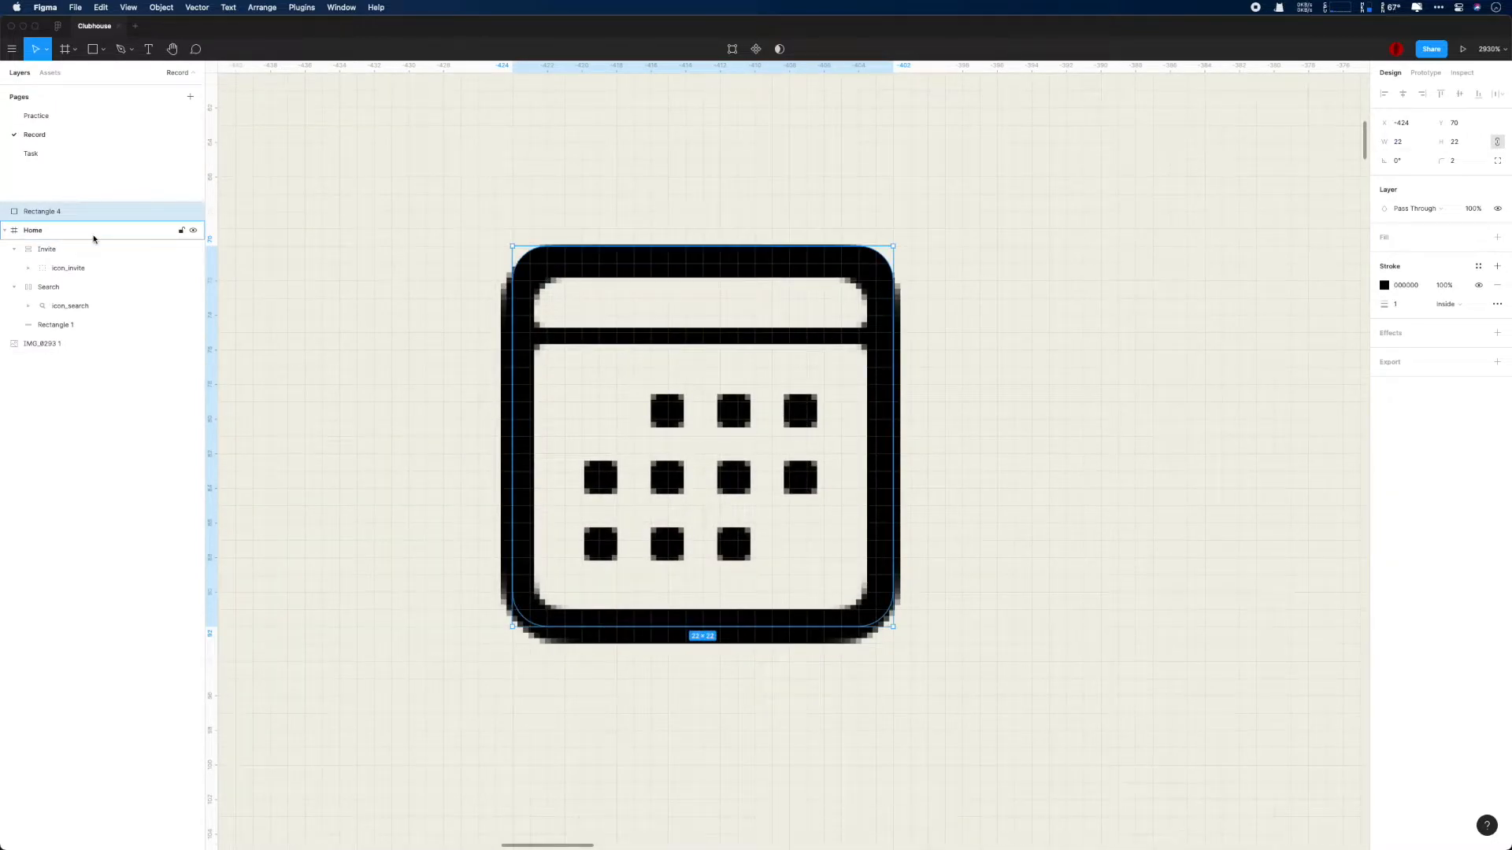
- Draw a 20 px wide horizontal line at Y 75 across the calendar's header with a 0.5 stroke
drag(522, 336, 874, 333)
text(0.5)
key(Return)
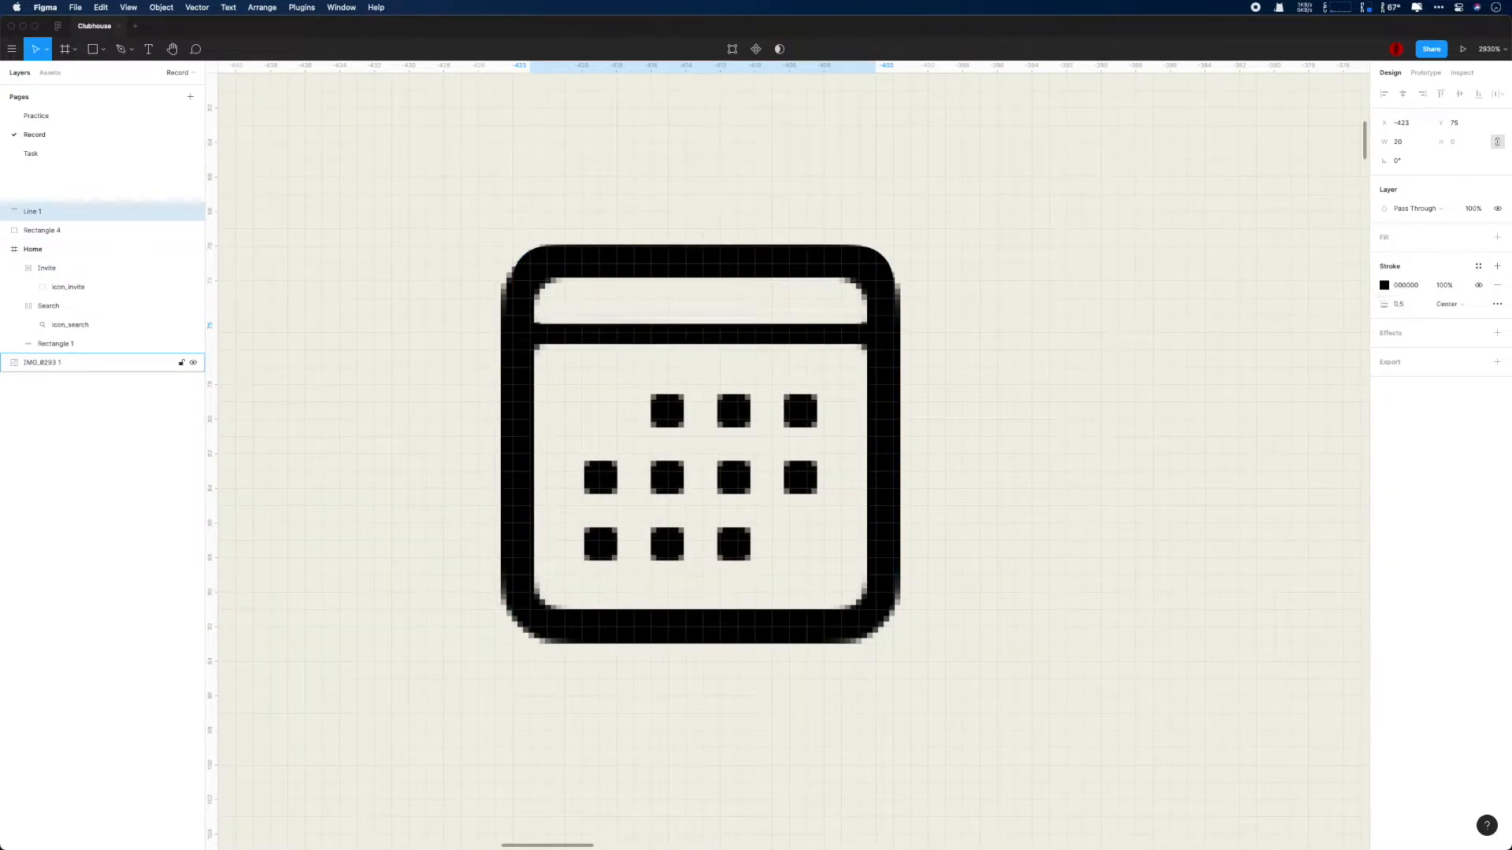
- Set the calendar outline's stroke to 2 and the header line's stroke to 1
scroll(1107, 304, down, 5)
scroll(1035, 498, down, 5)
drag(1034, 542, 490, 592)
super+click(1119, 499)
super+click(1041, 516)
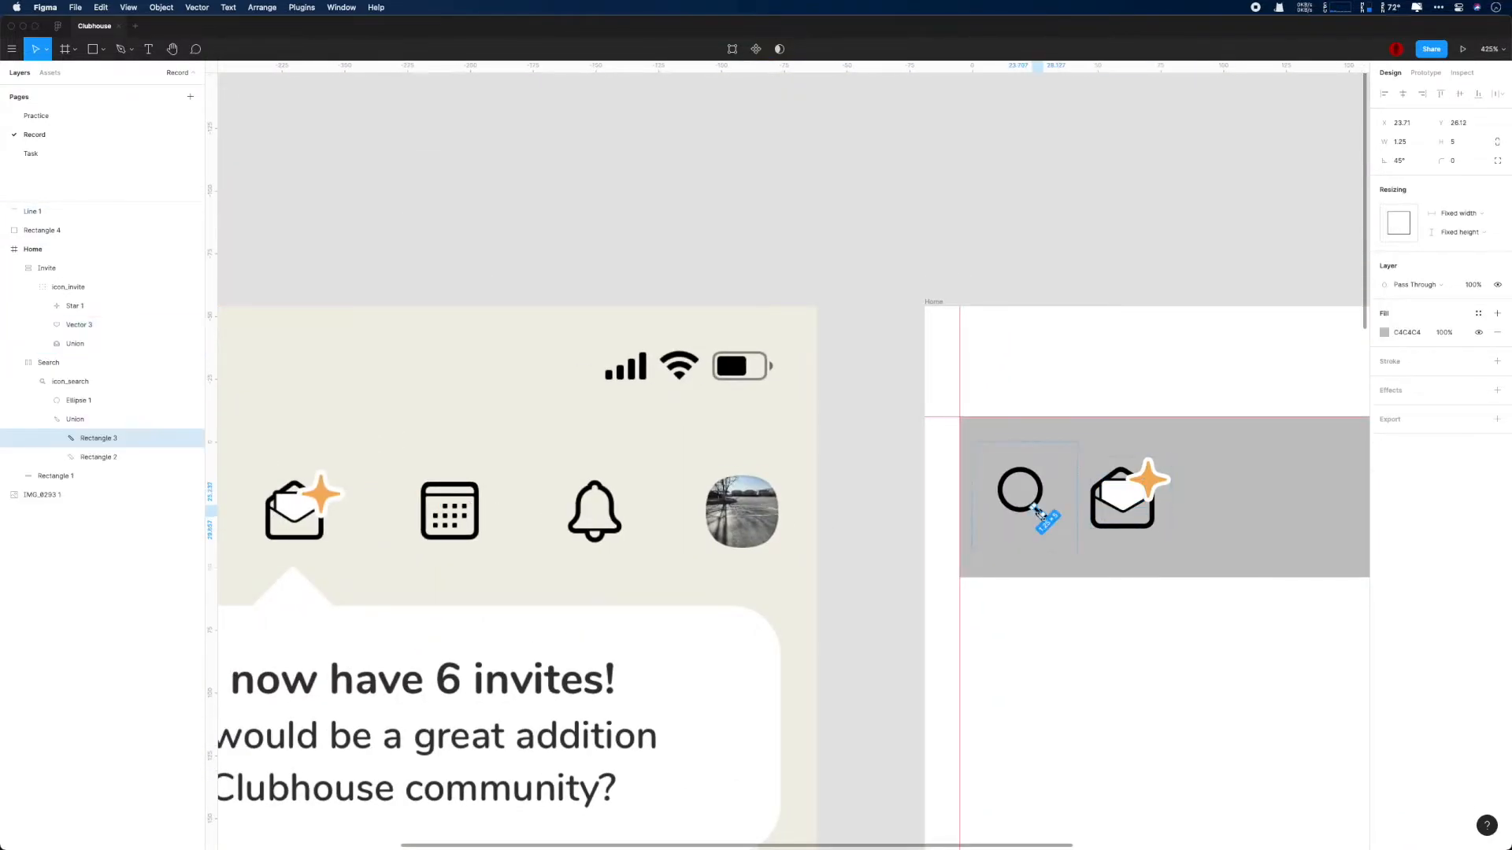
scroll(445, 515, up, 10)
click(405, 339)
click(403, 332)
click(1398, 305)
text(1)
key(Return)
- Unite the calendar outline with the header line and move the union to the right of the reference calendar
scroll(648, 246, down, 2)
shift+click(58, 228)
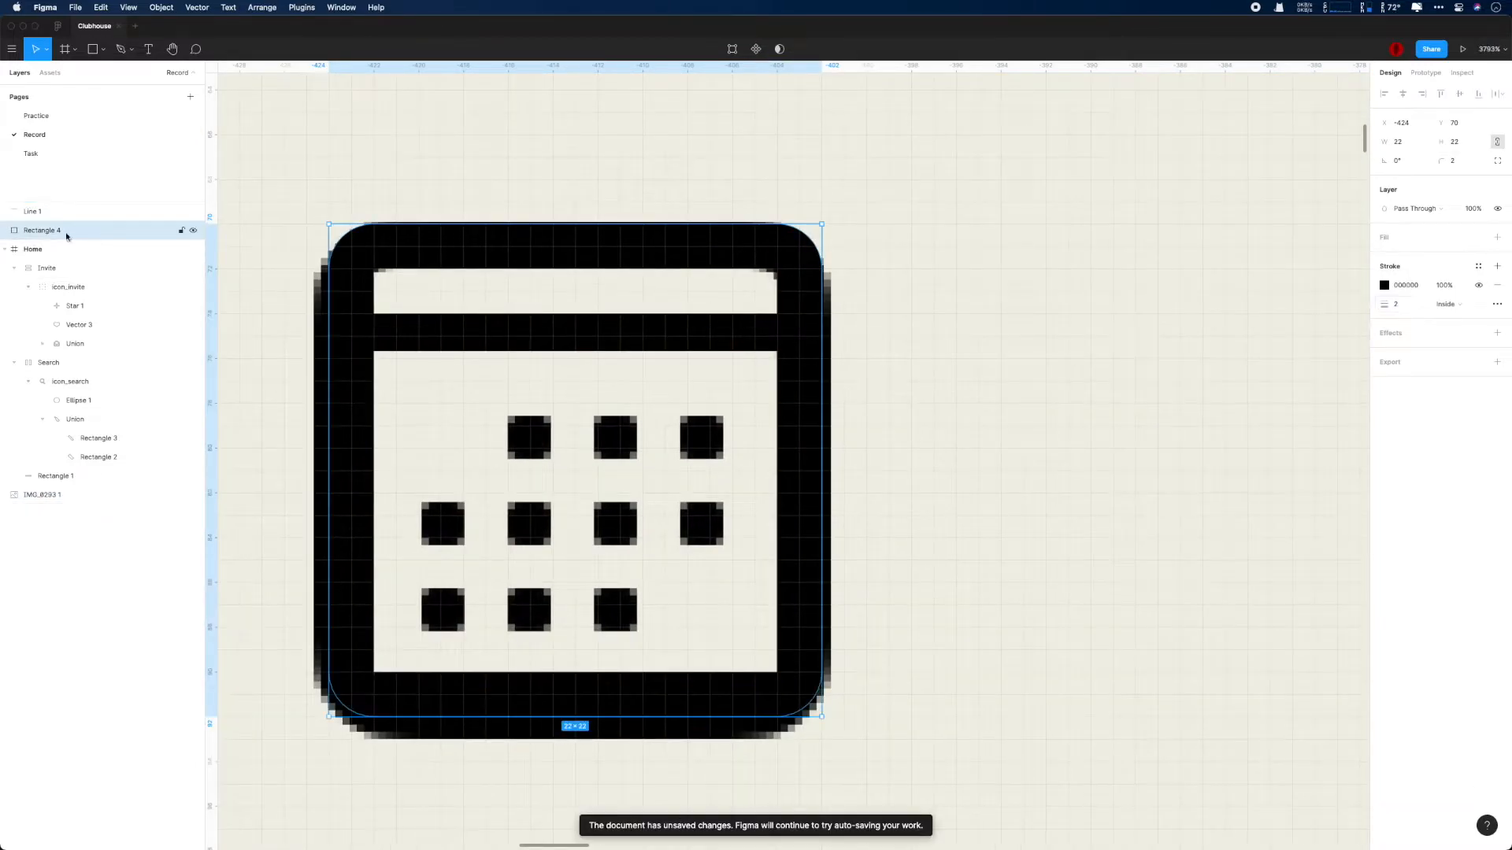
click(779, 48)
drag(689, 230, 1249, 230)
scroll(1090, 206, down, 2)
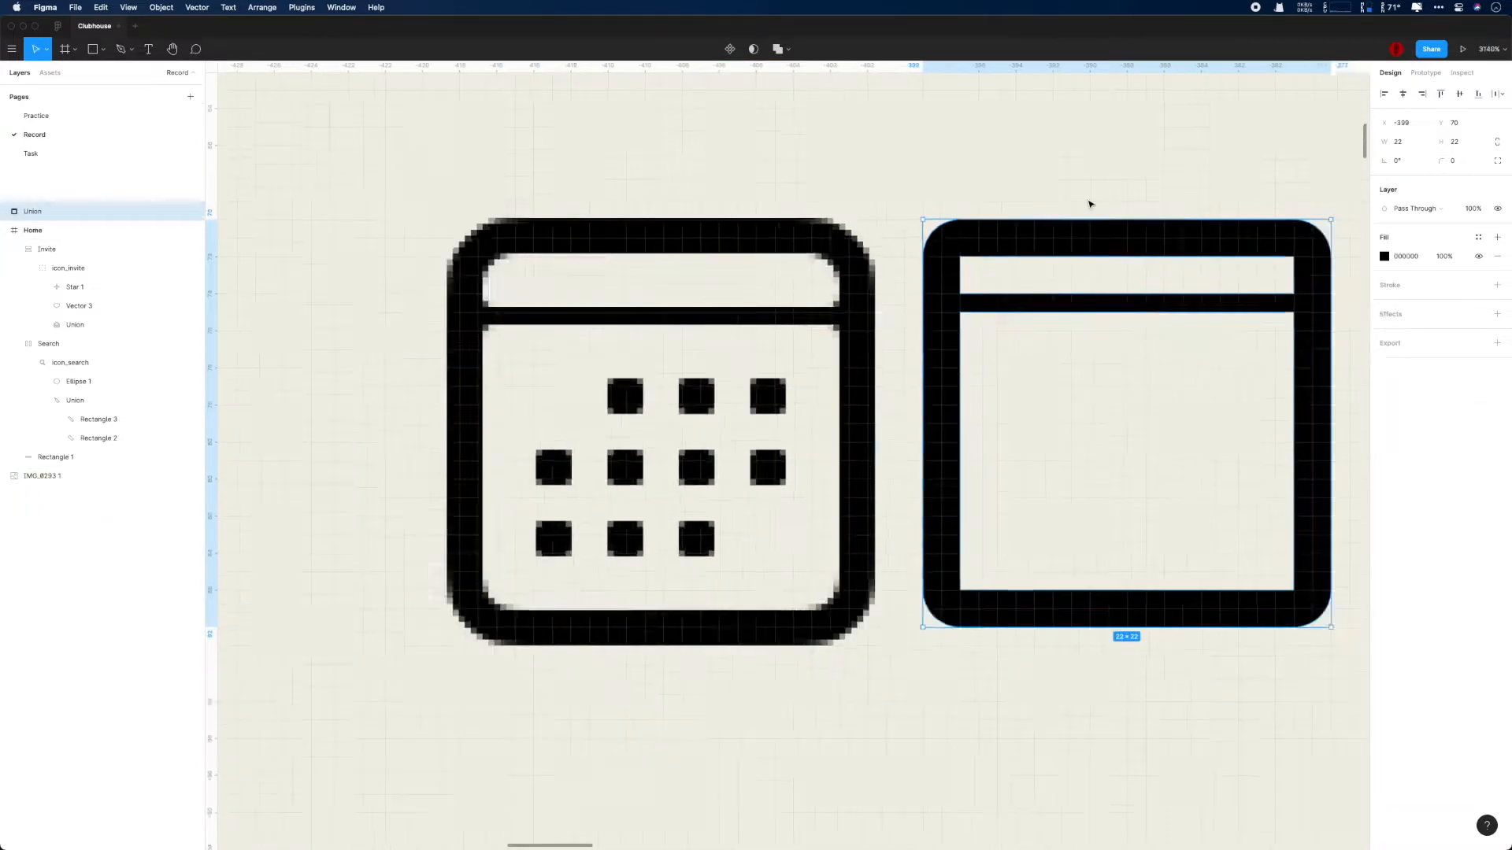
- Inside the union, set the calendar outline's stroke to Outside and resize the rectangle to 20 by 20
scroll(1091, 206, up, 2)
double_click(1100, 242)
mouse_move(1100, 242)
mouse_down()
mouse_move(571, 244)
mouse_move(1128, 239)
mouse_up()
click(1477, 285)
click(1477, 286)
drag(1083, 176, 914, 162)
- Try a size of 19 by 19 for the calendar outline
click(1400, 142)
text(19)
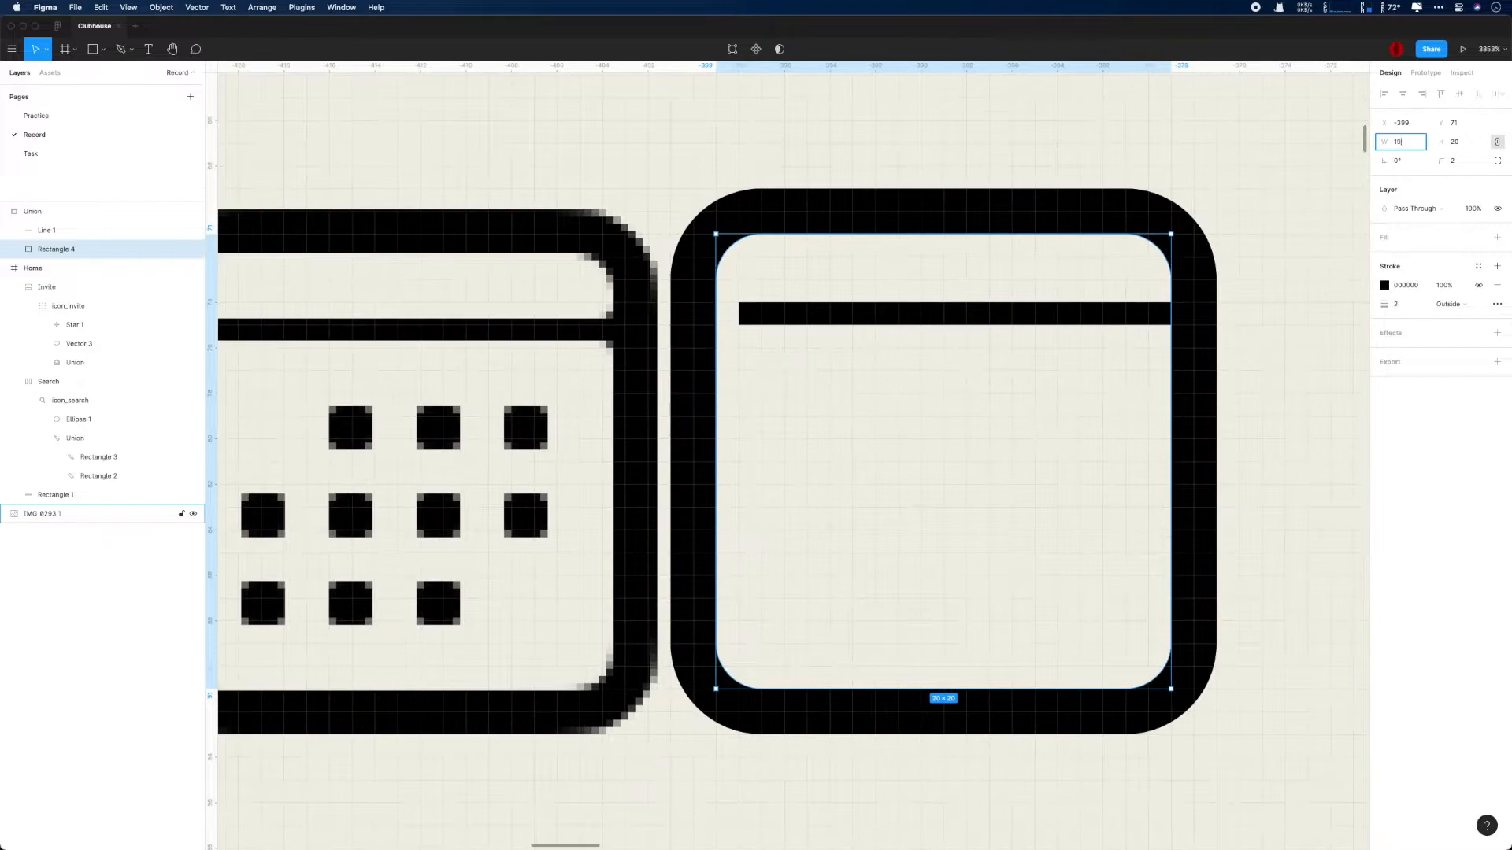
key(Return)
scroll(1021, 233, down, 2)
- Set the calendar outline to 20 by 20, align it with the header line and lower the line to Y 76
click(1399, 142)
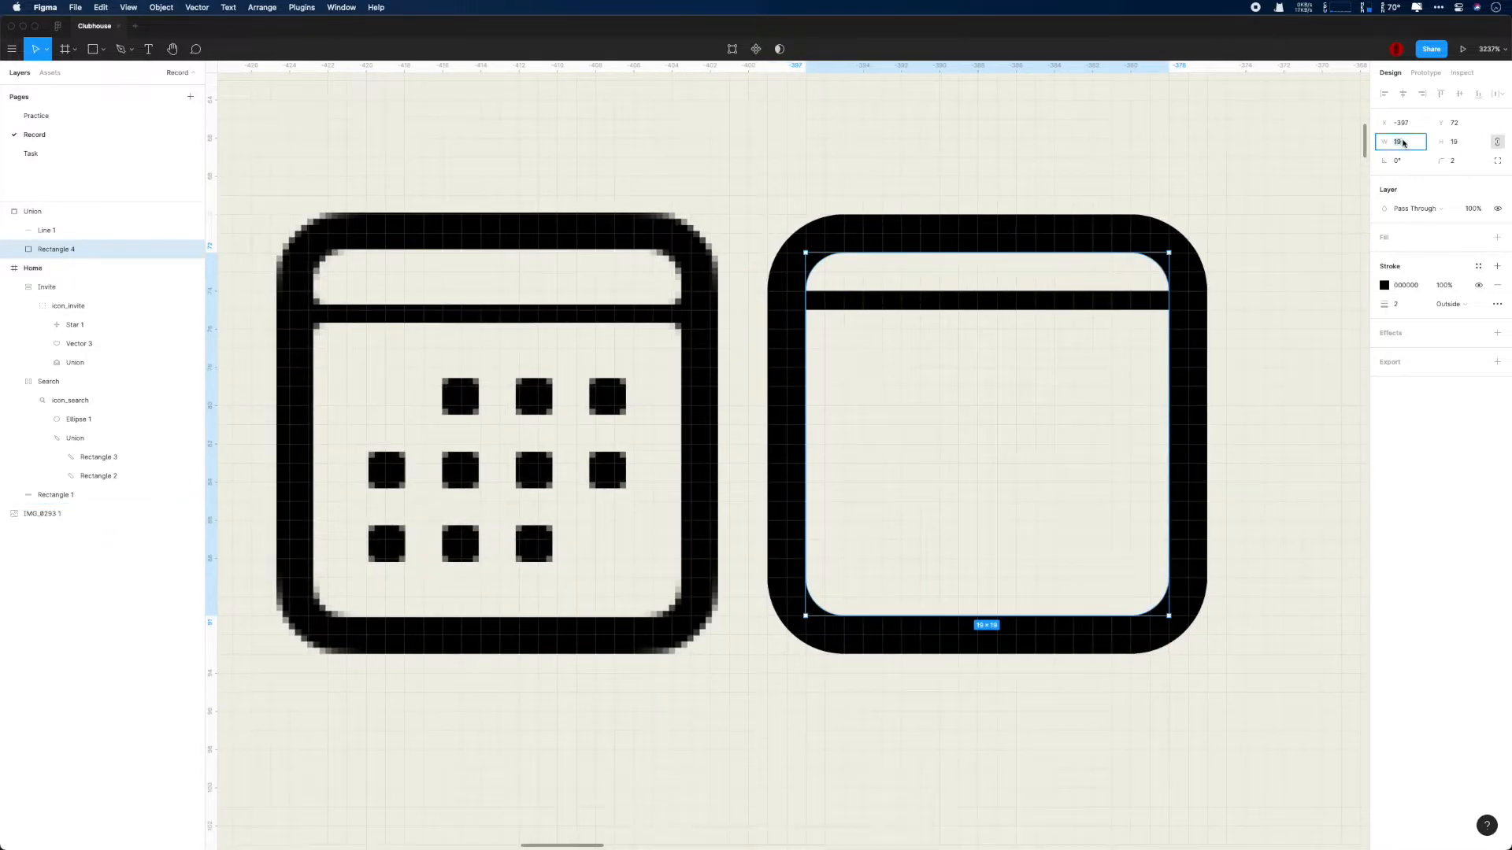
text(20)
key(Return)
drag(931, 235, 925, 223)
click(938, 302)
key(Down)
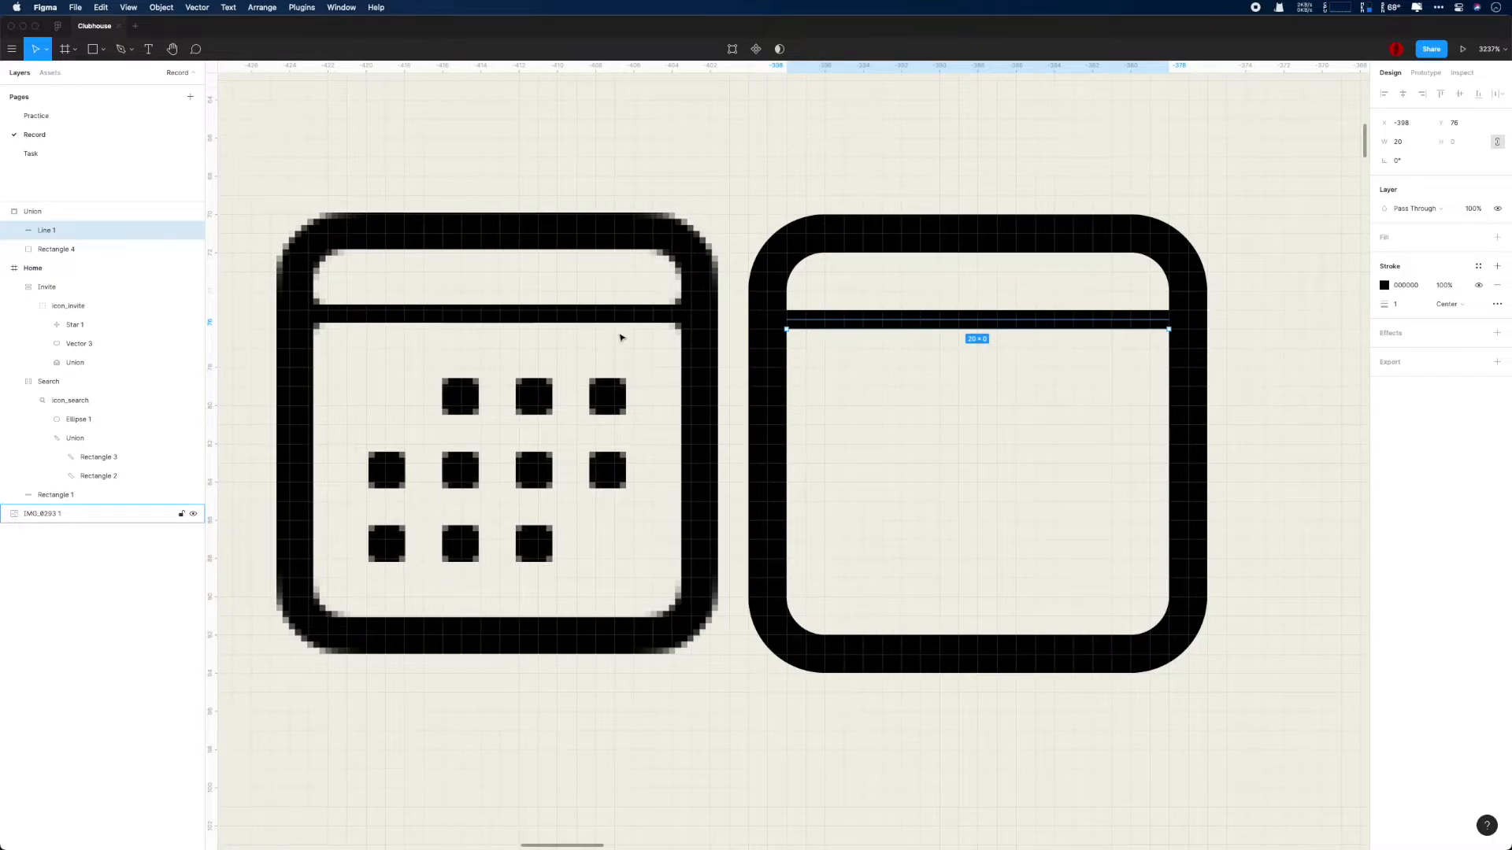
click(69, 217)
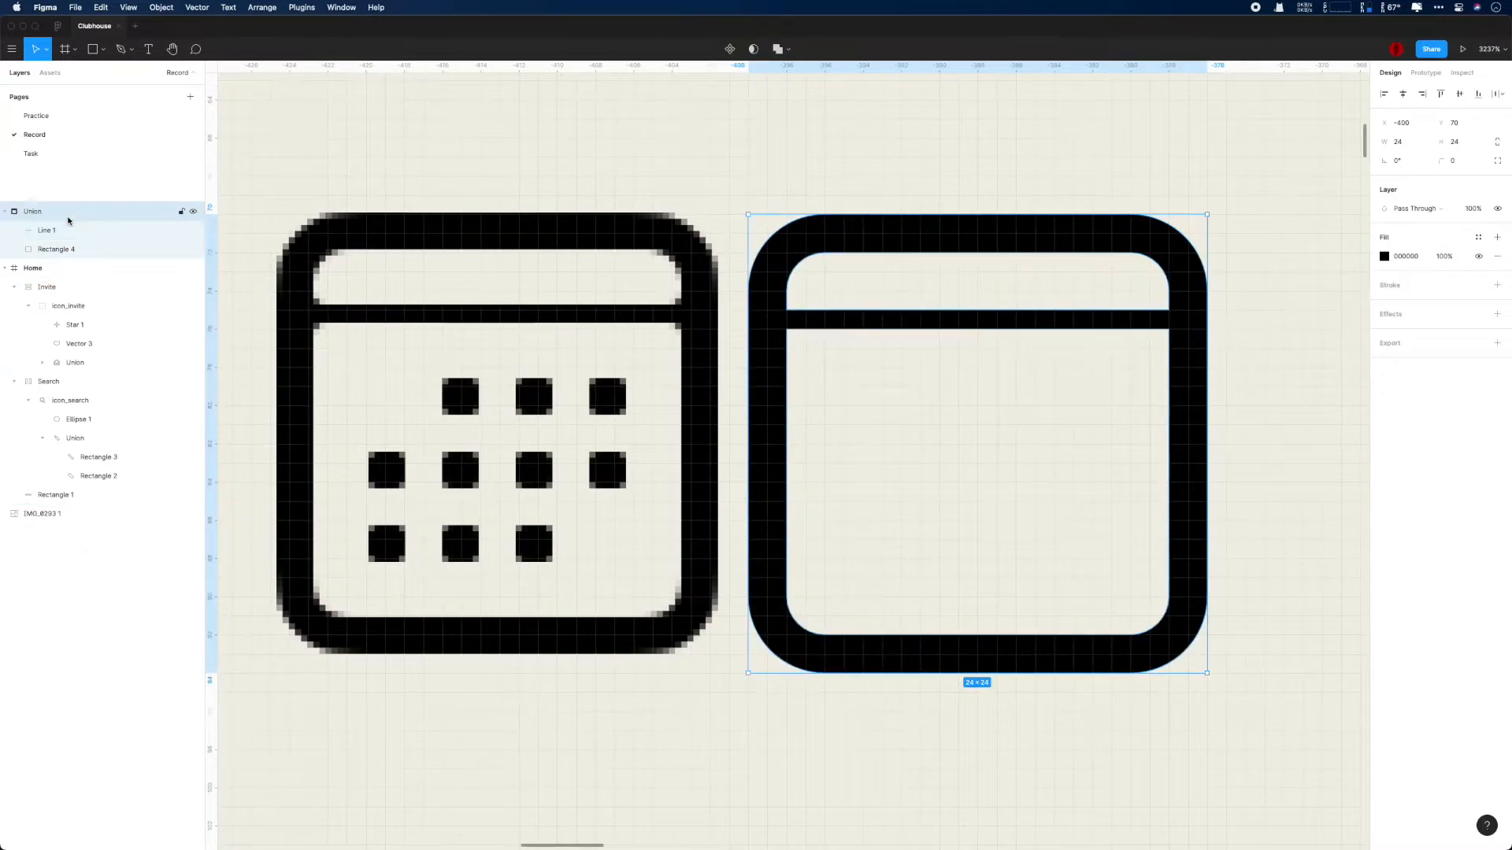
click(69, 248)
click(90, 231)
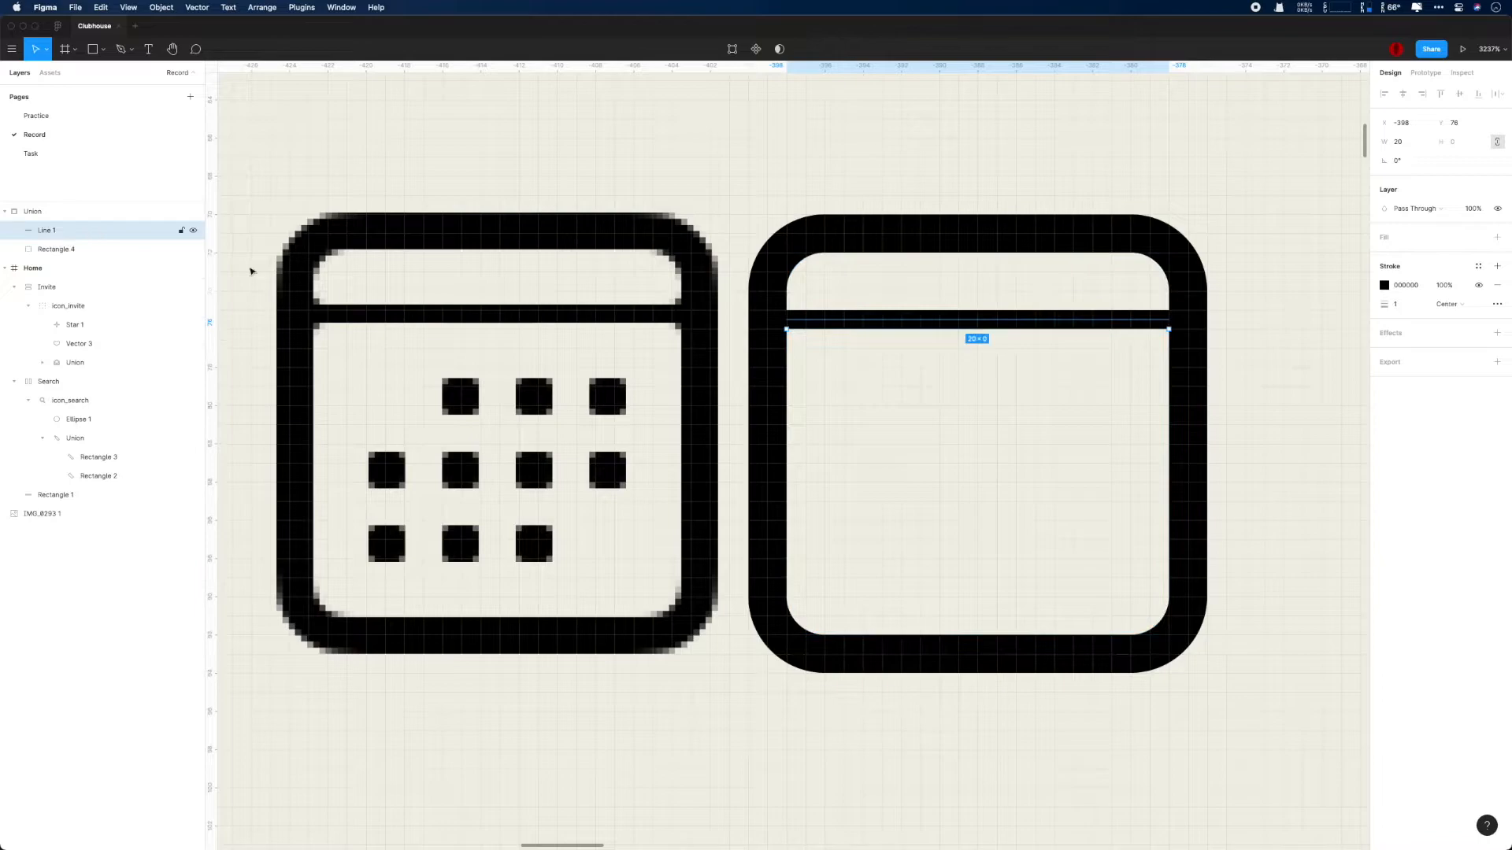
- Draw a 2 by 2 square over the reference calendar's first dot and give it a corner radius of 0.25
mouse_move(902, 418)
mouse_down()
mouse_move(937, 386)
mouse_move(466, 400)
mouse_up()
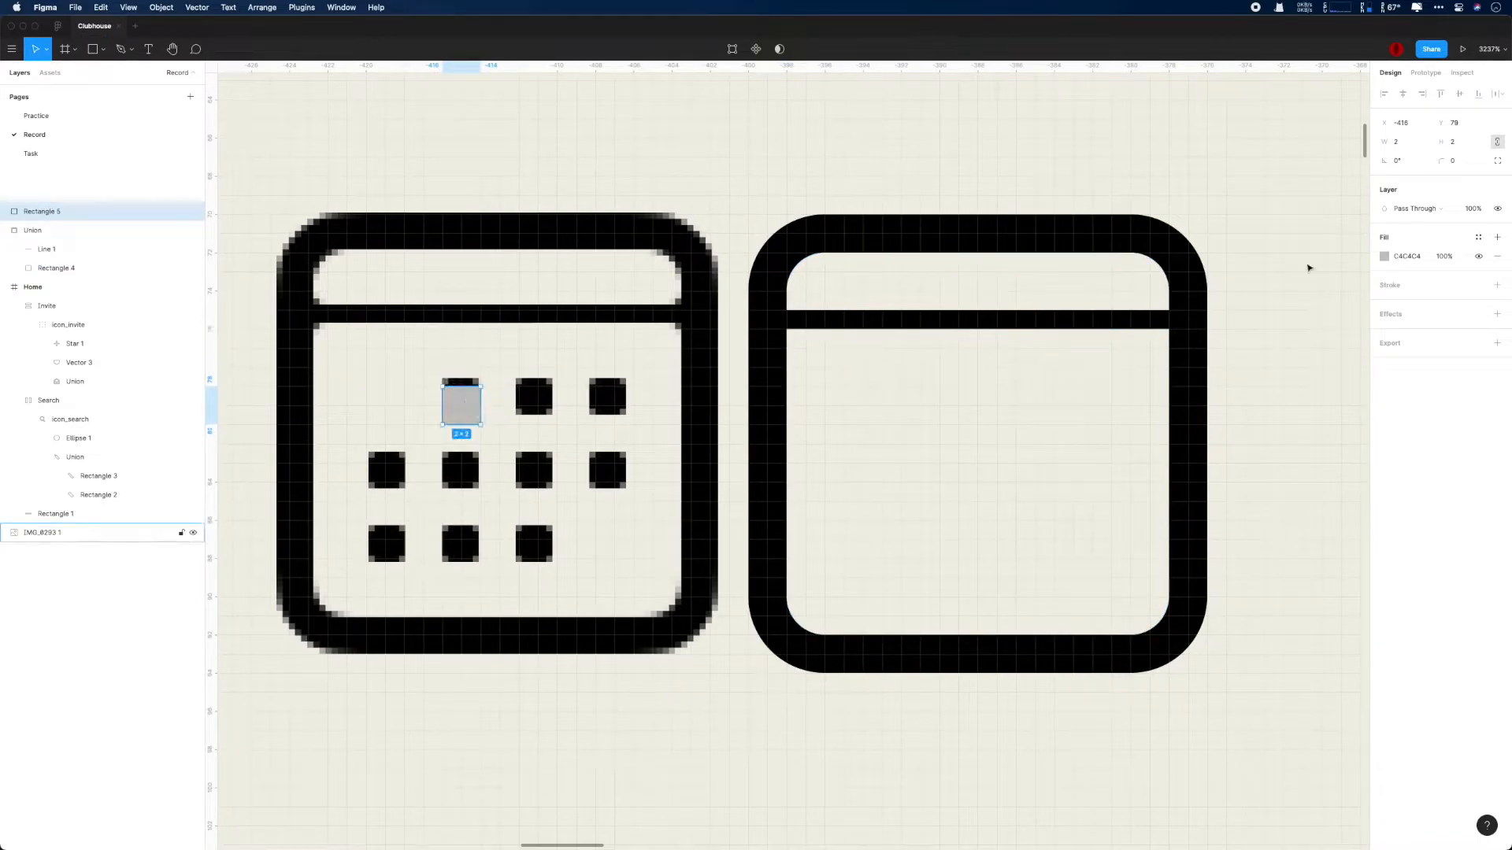
click(1455, 161)
text(2)
key(Return)
key(super+s)
text(0.5)
key(Return)
text(0.25)
key(Return)
key(super+s)
- Duplicate the dot square across the reference calendar's three rows of dots
drag(462, 408, 537, 408)
drag(537, 407, 600, 470)
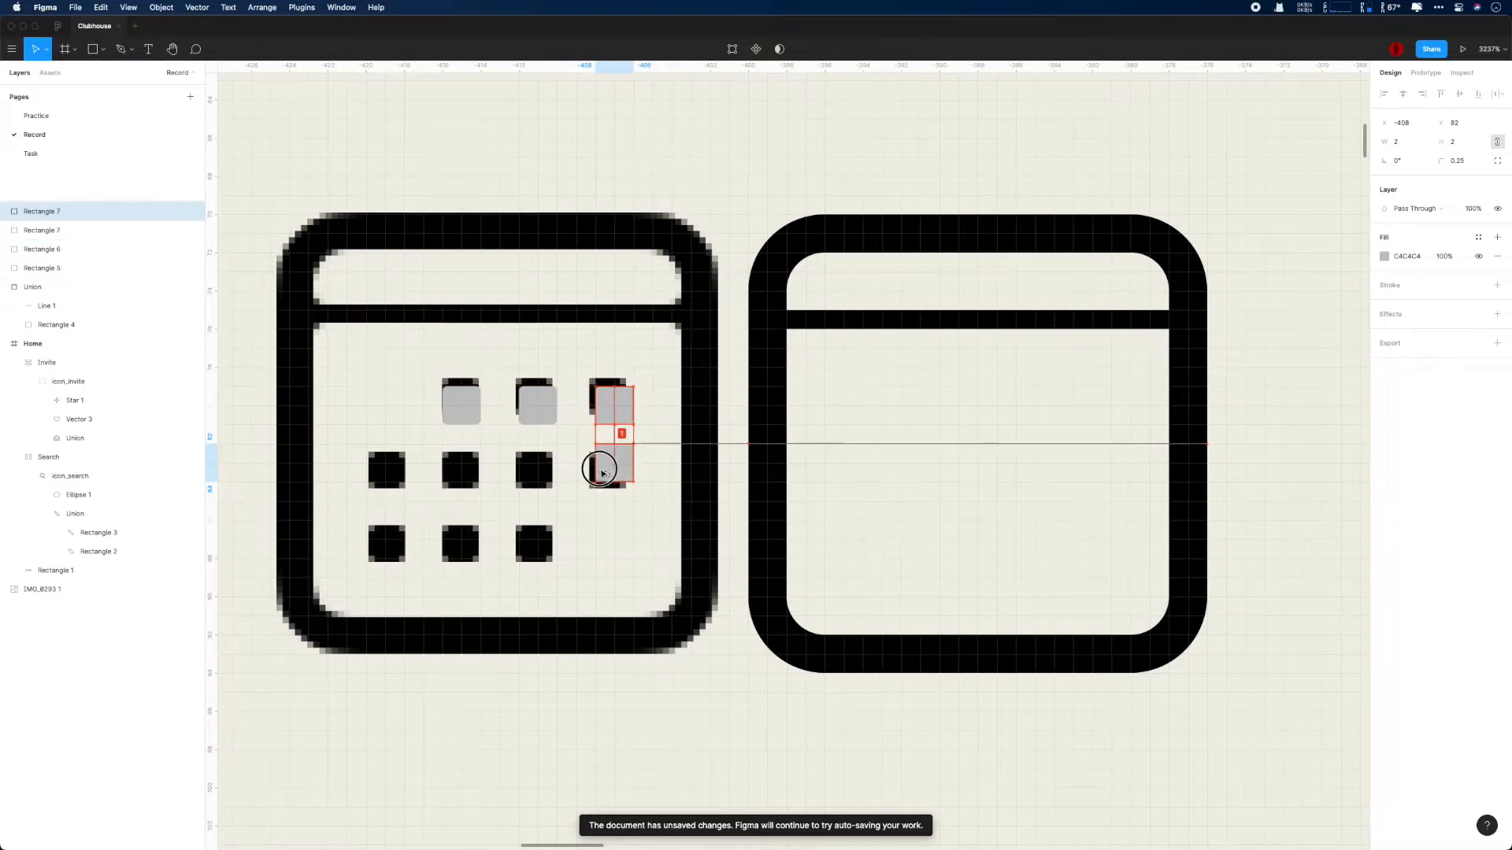
key(super+z)
drag(461, 407, 537, 484)
drag(537, 484, 611, 543)
drag(611, 543, 455, 544)
drag(455, 544, 381, 543)
drag(342, 359, 669, 517)
key(super+z)
- Select all the dot squares and move them inside the new calendar outline
click(79, 211)
shift+click(74, 363)
drag(537, 412, 1034, 395)
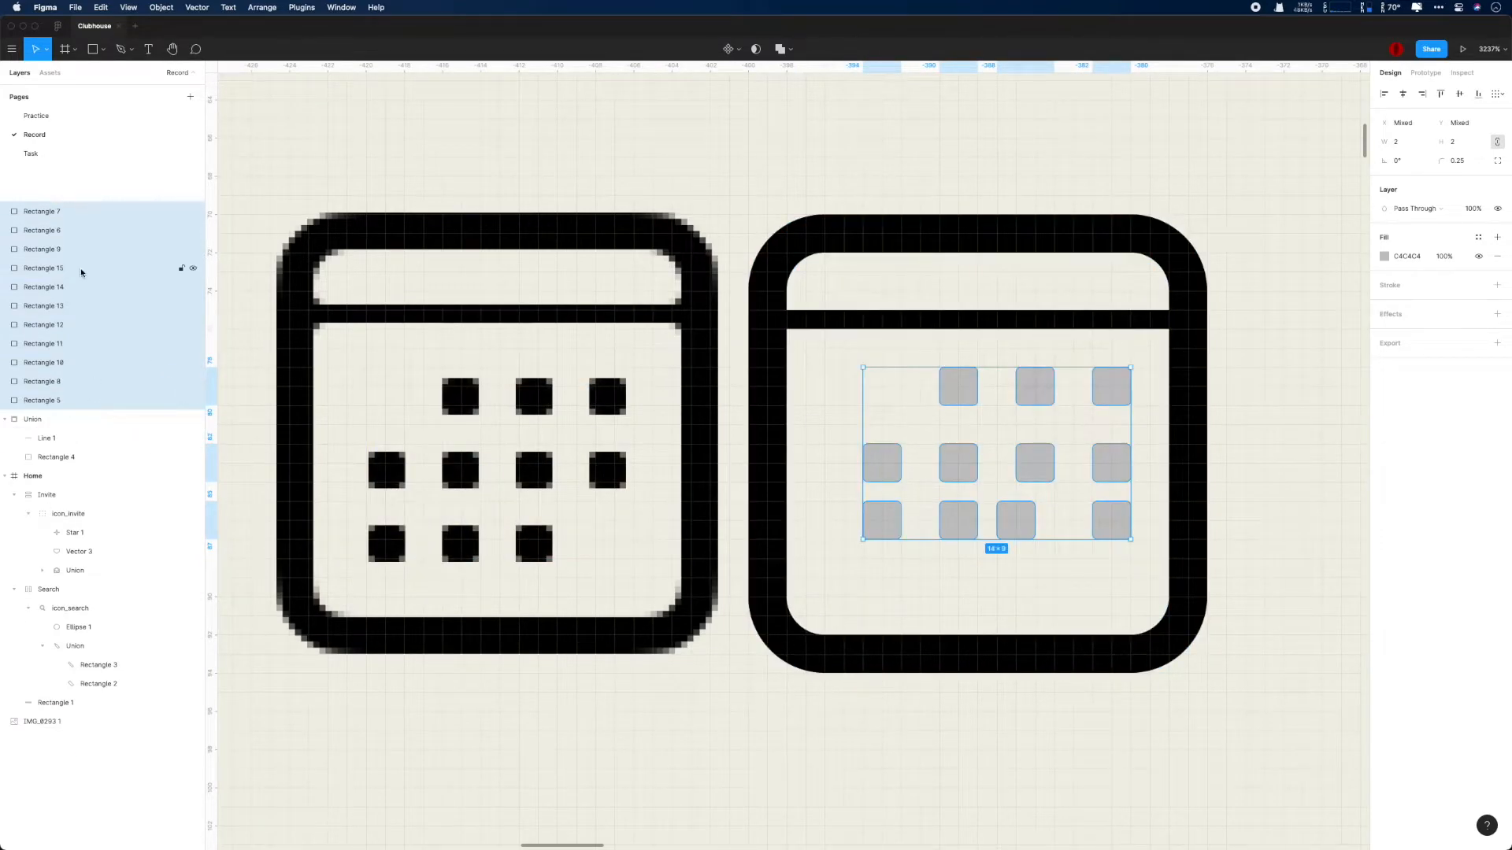
- Group the dot squares and name the group dots
key(super+g)
double_click(31, 212)
text(DOT)
key(BackSpace)
key(BackSpace)
key(BackSpace)
text(dot)
key(Return)
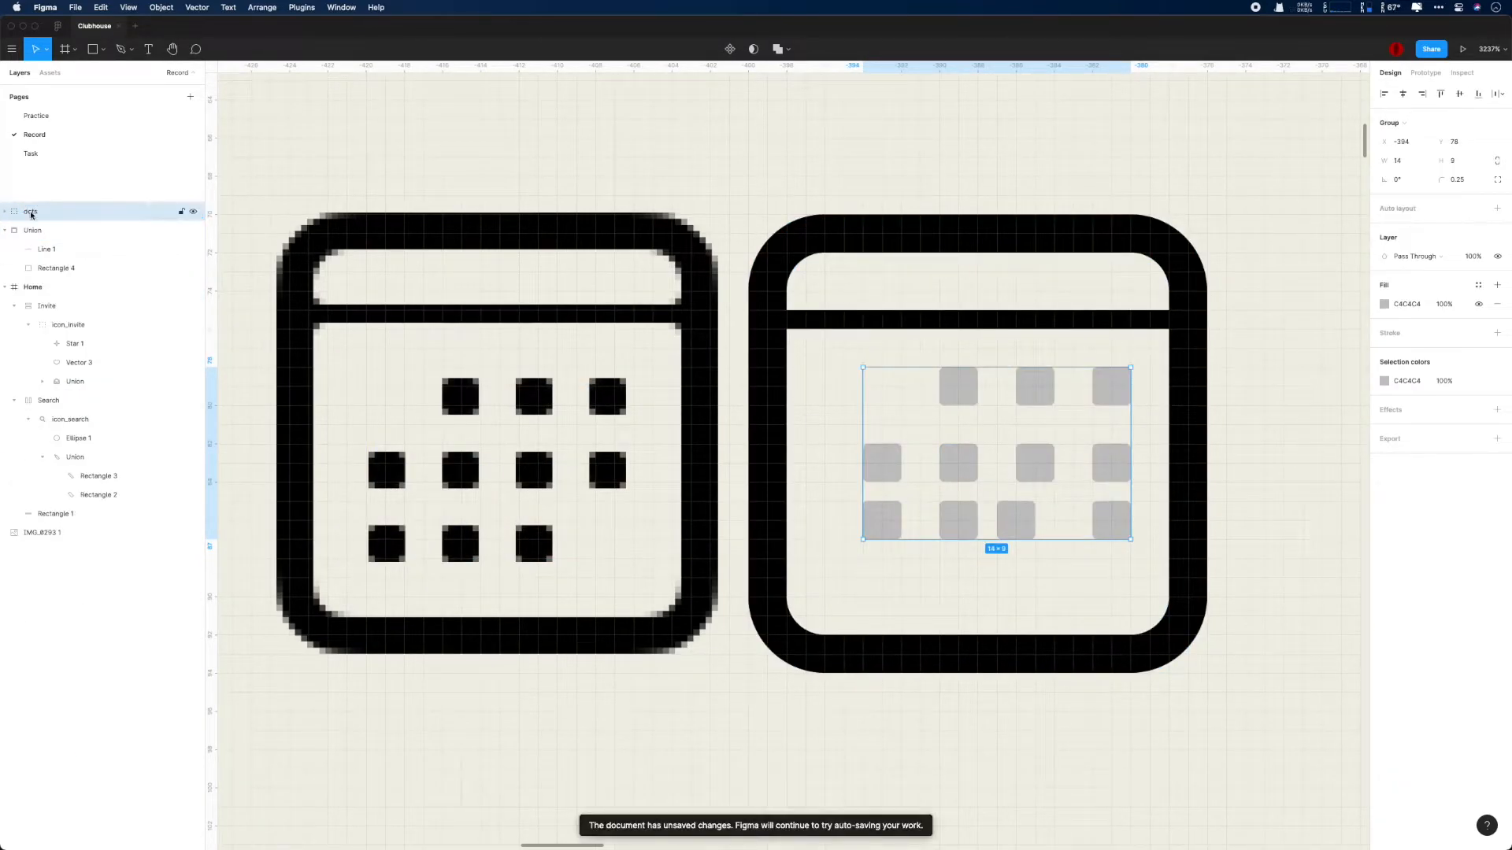
- Group the dots with the calendar union and name the group icon_calendar
shift+click(32, 230)
key(super+g)
double_click(29, 212)
text(icon_calendar)
key(Return)
- Move the new calendar icon over the reference calendar and back beside it
drag(849, 237, 378, 234)
scroll(474, 385, down, 1)
scroll(474, 386, up, 5)
super+click(484, 392)
drag(484, 393, 818, 340)
- Shift the calendar dots left 1 px one by one, aligning the misplaced bottom-row dot with its column
drag(831, 373, 796, 375)
drag(977, 368, 942, 369)
drag(1130, 367, 1094, 365)
drag(829, 515, 792, 514)
drag(686, 514, 650, 515)
drag(1003, 515, 952, 514)
mouse_move(957, 380)
mouse_down()
mouse_move(927, 382)
mouse_move(949, 375)
mouse_up()
drag(941, 515, 941, 507)
drag(839, 632, 803, 632)
drag(1128, 627, 1091, 627)
drag(1143, 513, 1107, 513)
drag(684, 625, 647, 625)
- Select all the calendar dots and change their fill to black, 000000
click(1093, 371)
key(super+a)
click(1384, 256)
click(1240, 510)
click(1158, 496)
- Move the calendar icon slightly right to X -398, beside the reference calendar
scroll(1026, 496, down, 5)
drag(918, 221, 948, 226)
scroll(913, 319, down, 5)
scroll(914, 319, up, 3)
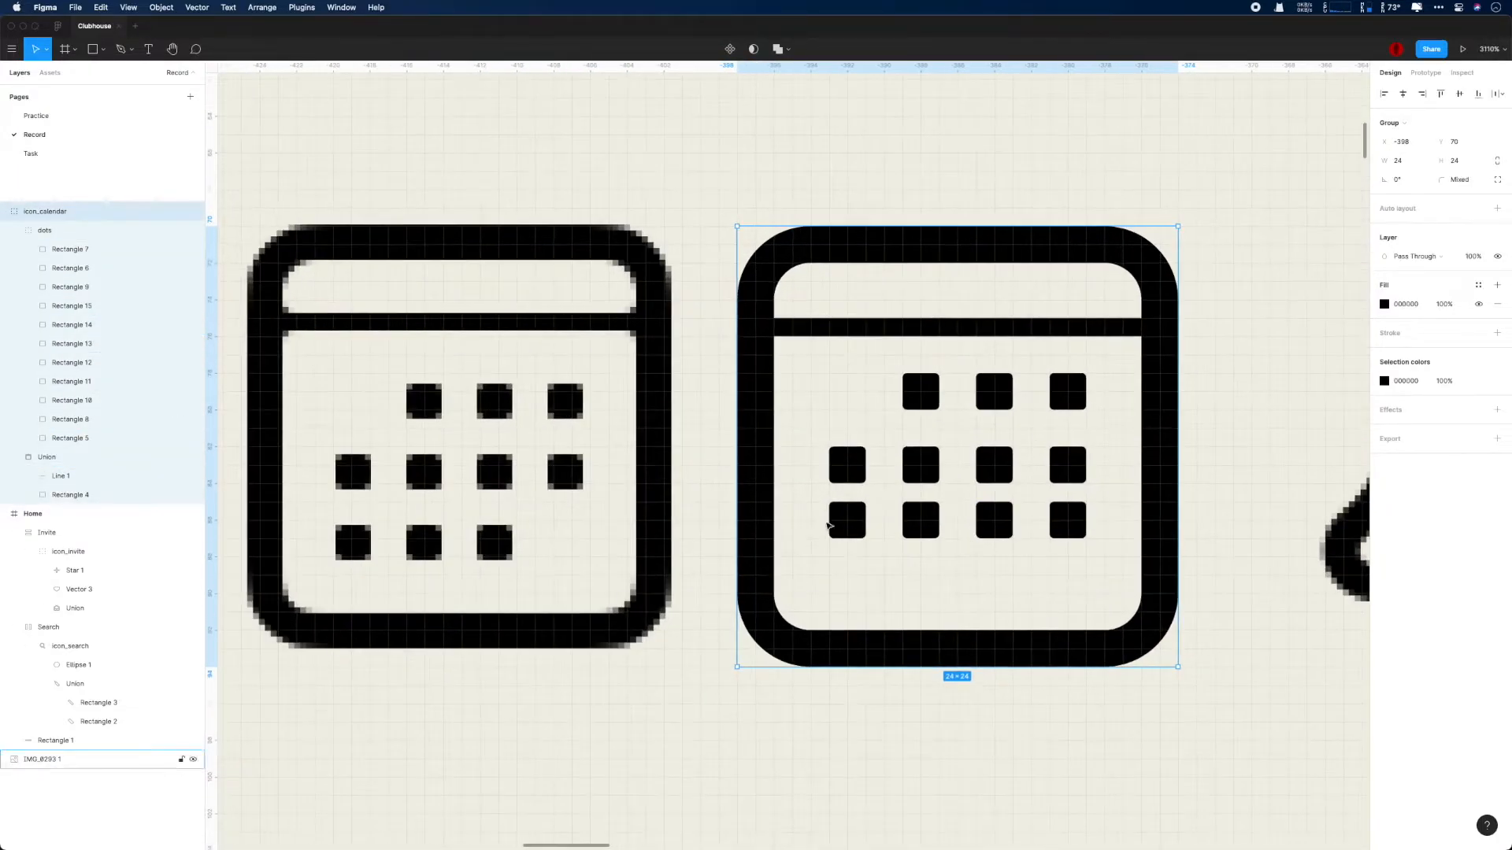
- Delete the last dot of the calendar's bottom row and move that row's other three dots down 1 px
super+click(1077, 532)
key(BackSpace)
super+click(847, 519)
shift+super+click(921, 521)
shift+super+click(994, 521)
drag(994, 523, 993, 537)
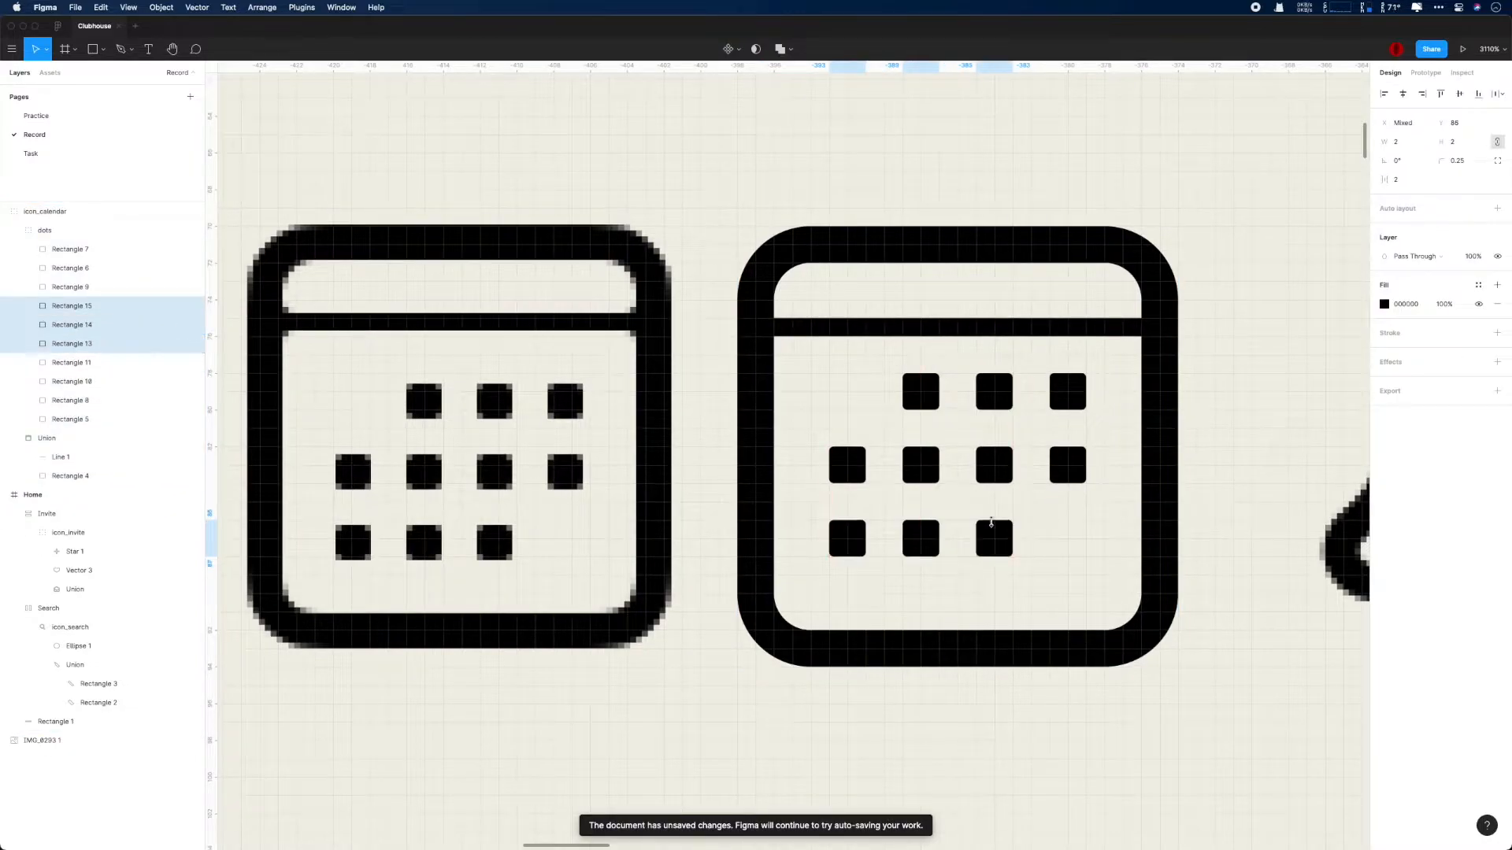
- Lower the dots group in 0.25 px increments to Y 78.5
click(73, 232)
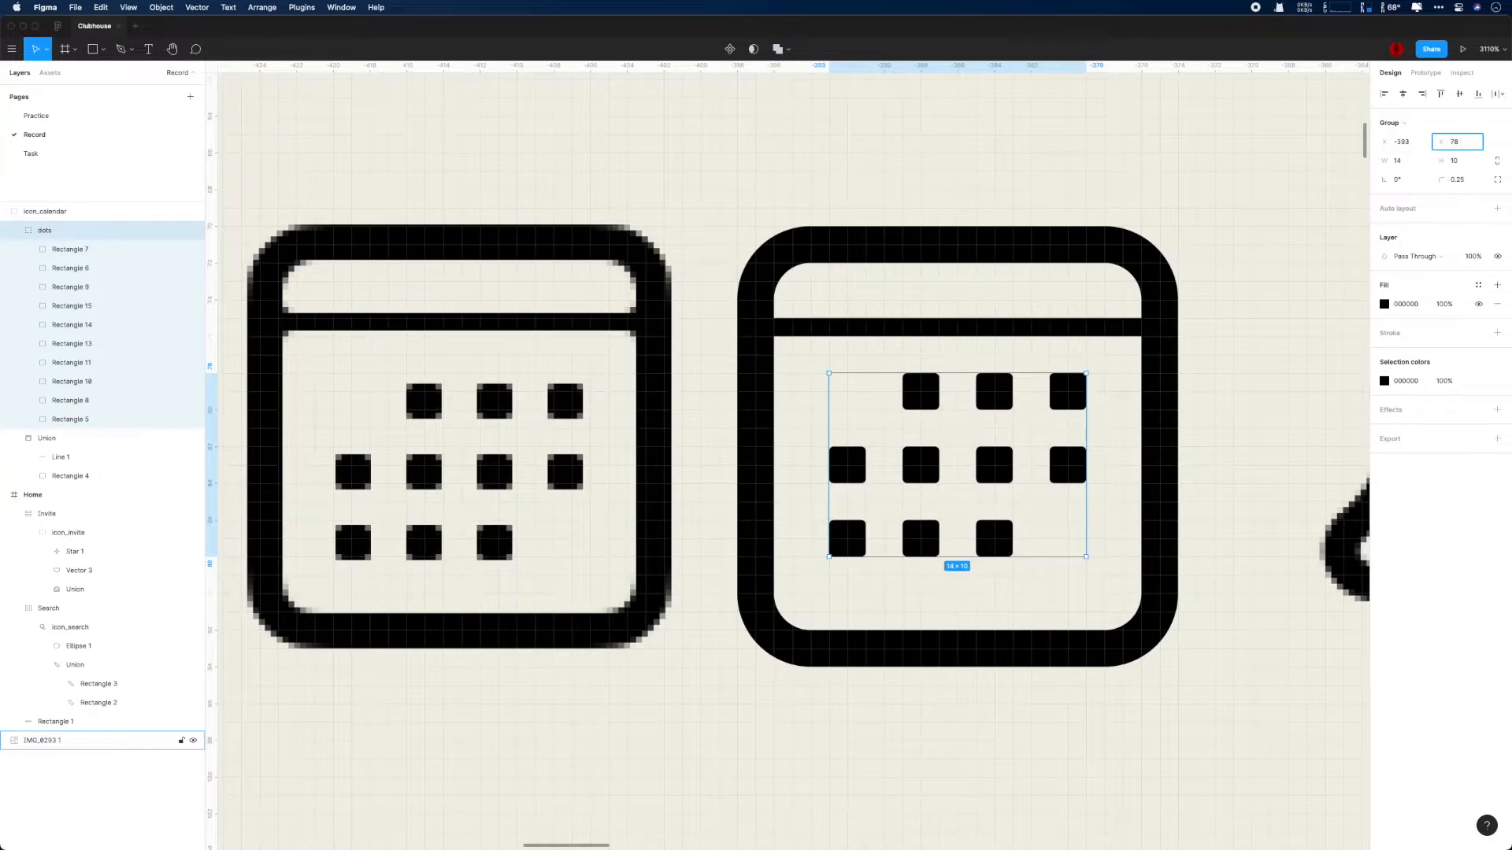
text(.25)
key(Return)
text(+.25)
key(Return)
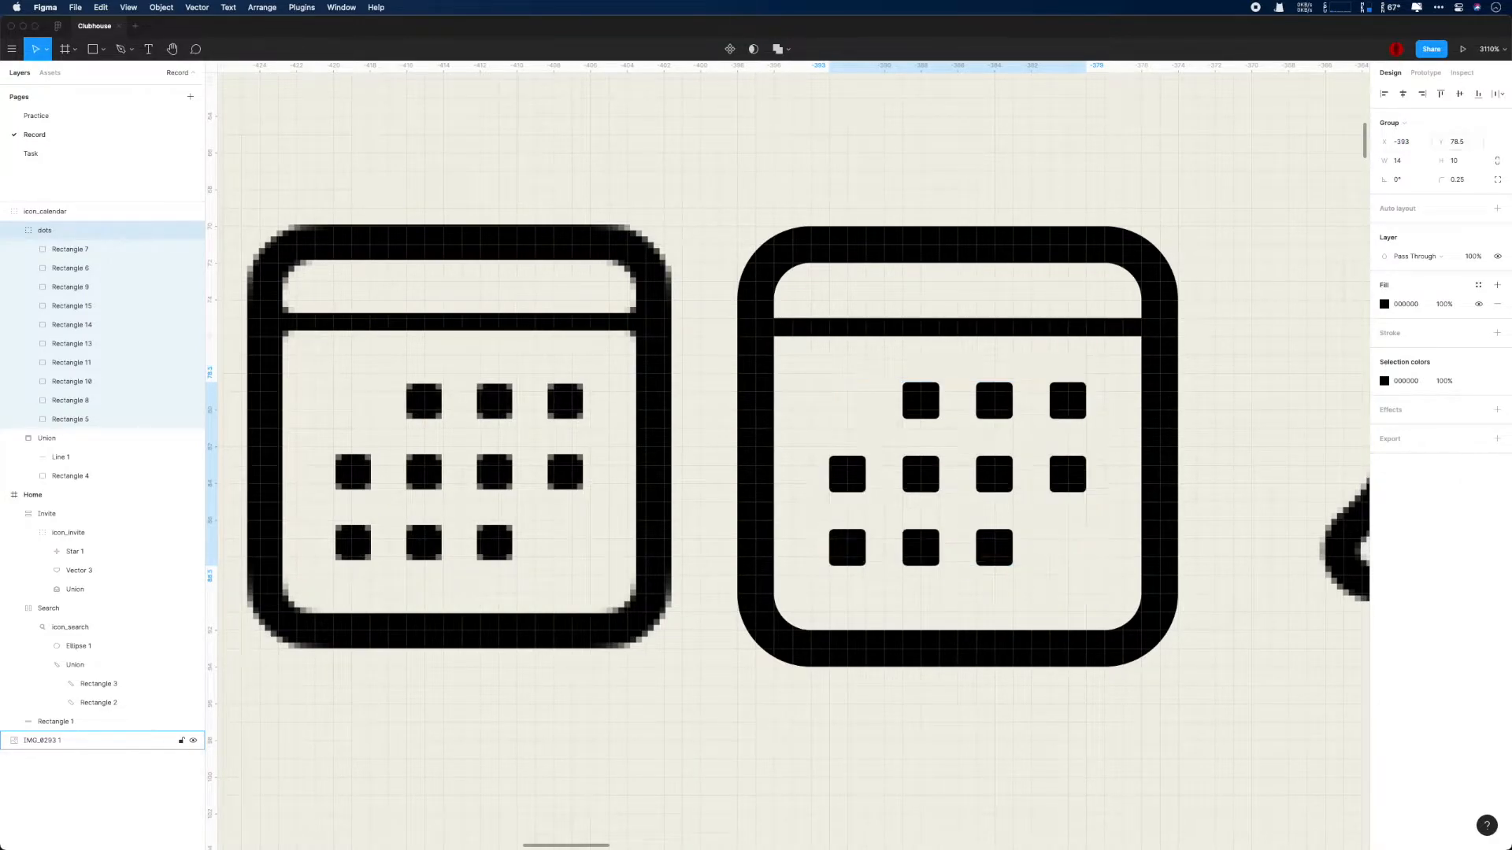
- Try resizing the calendar icon's outer rectangle to 19 by 19
scroll(1262, 240, down, 2)
scroll(1262, 241, down, 5)
click(1262, 240)
drag(1262, 241, 965, 260)
click(871, 261)
scroll(897, 271, down, 5)
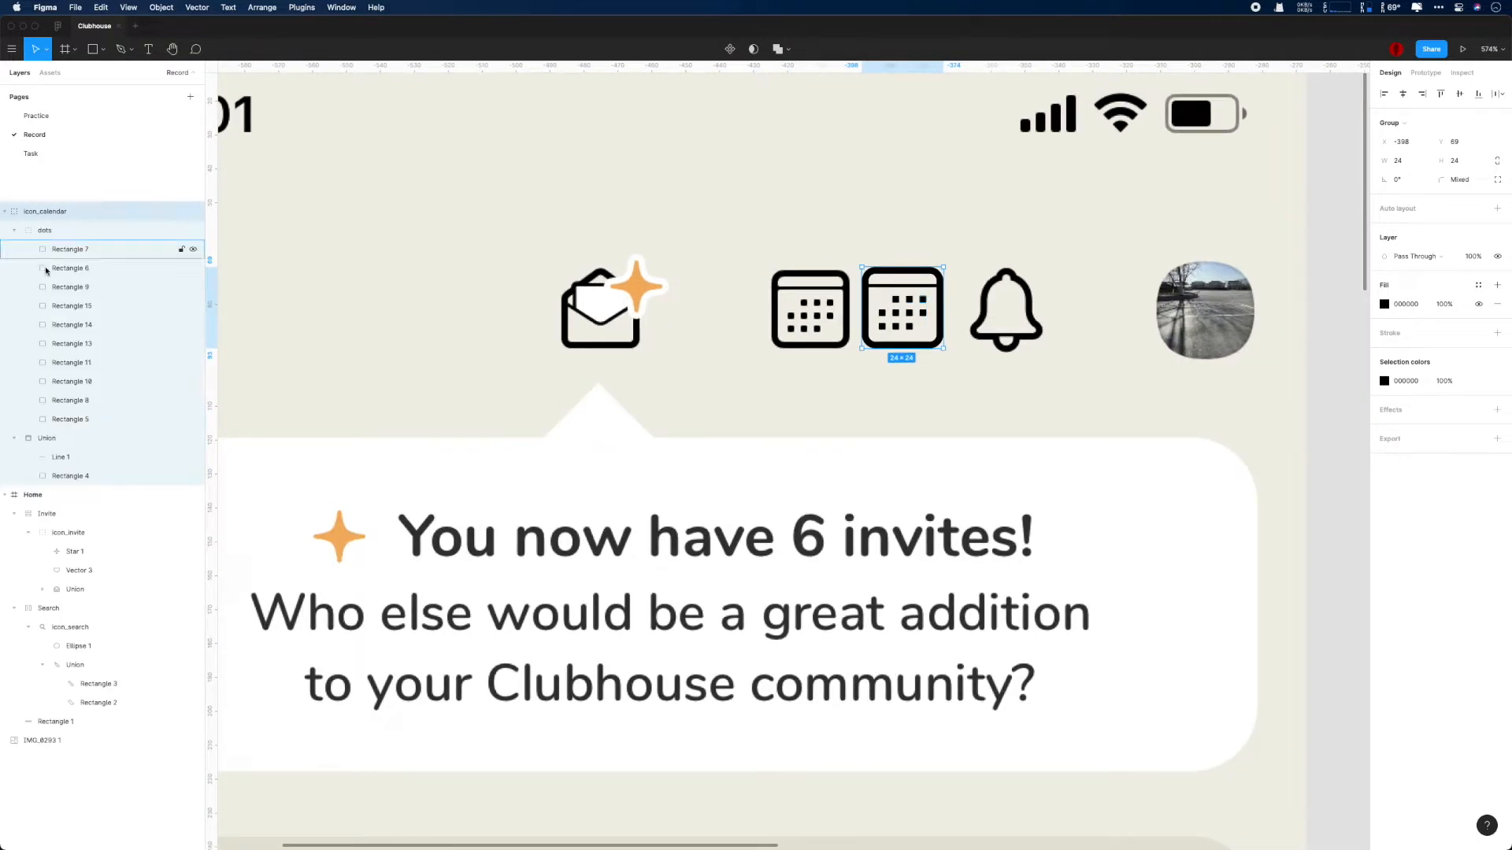
click(80, 476)
text(19)
key(Return)
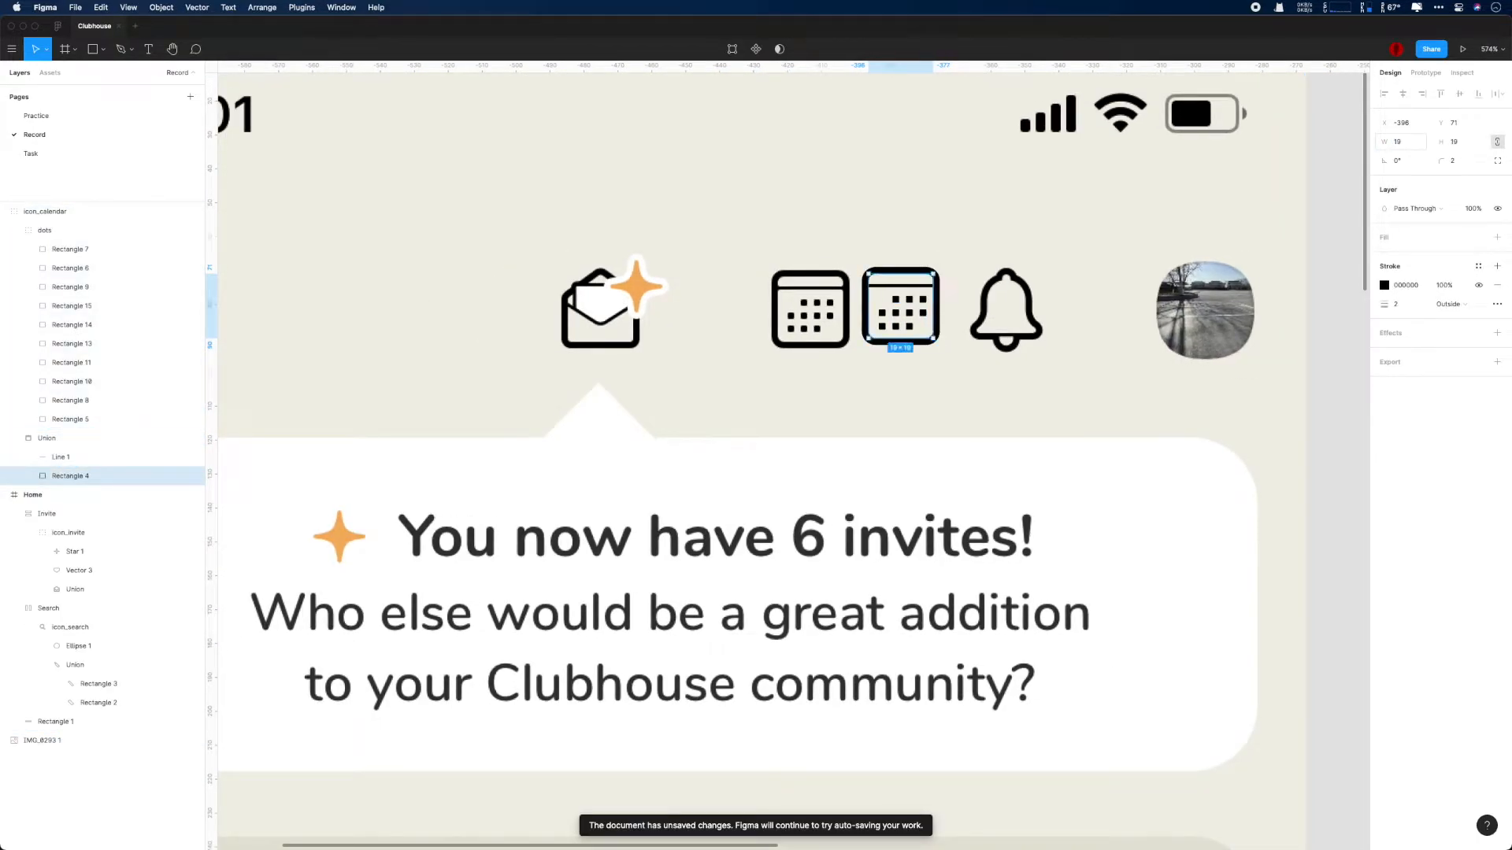
- Wrap the whole calendar icon group in an auto layout frame and name the frame Calendar
scroll(1067, 188, down, 4)
click(41, 211)
key(shift+a)
key(super+z)
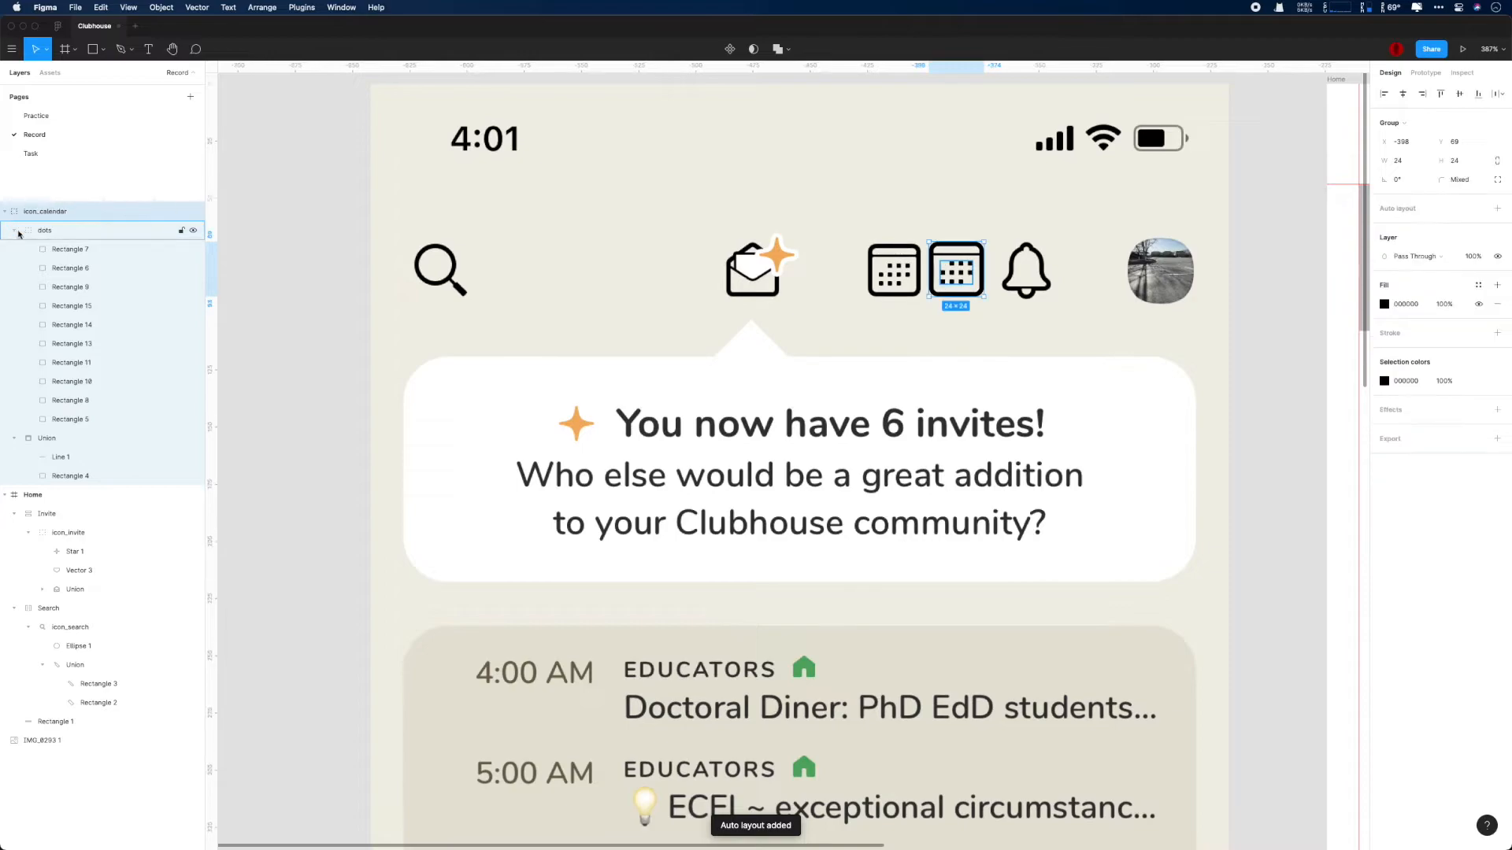
click(16, 231)
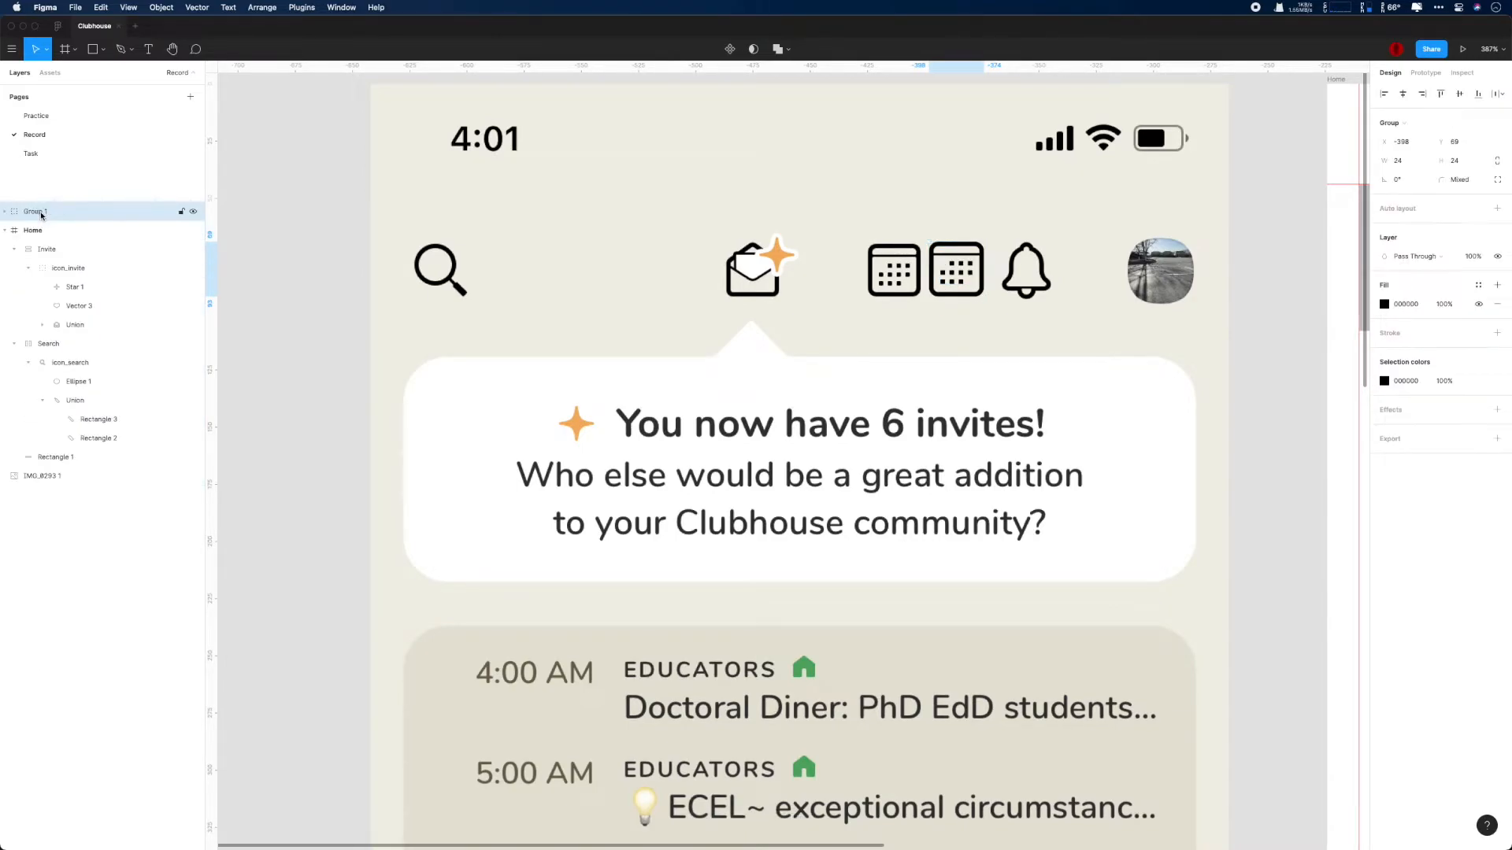
key(shift+a)
key(super+r)
text(Calendar)
key(Return)
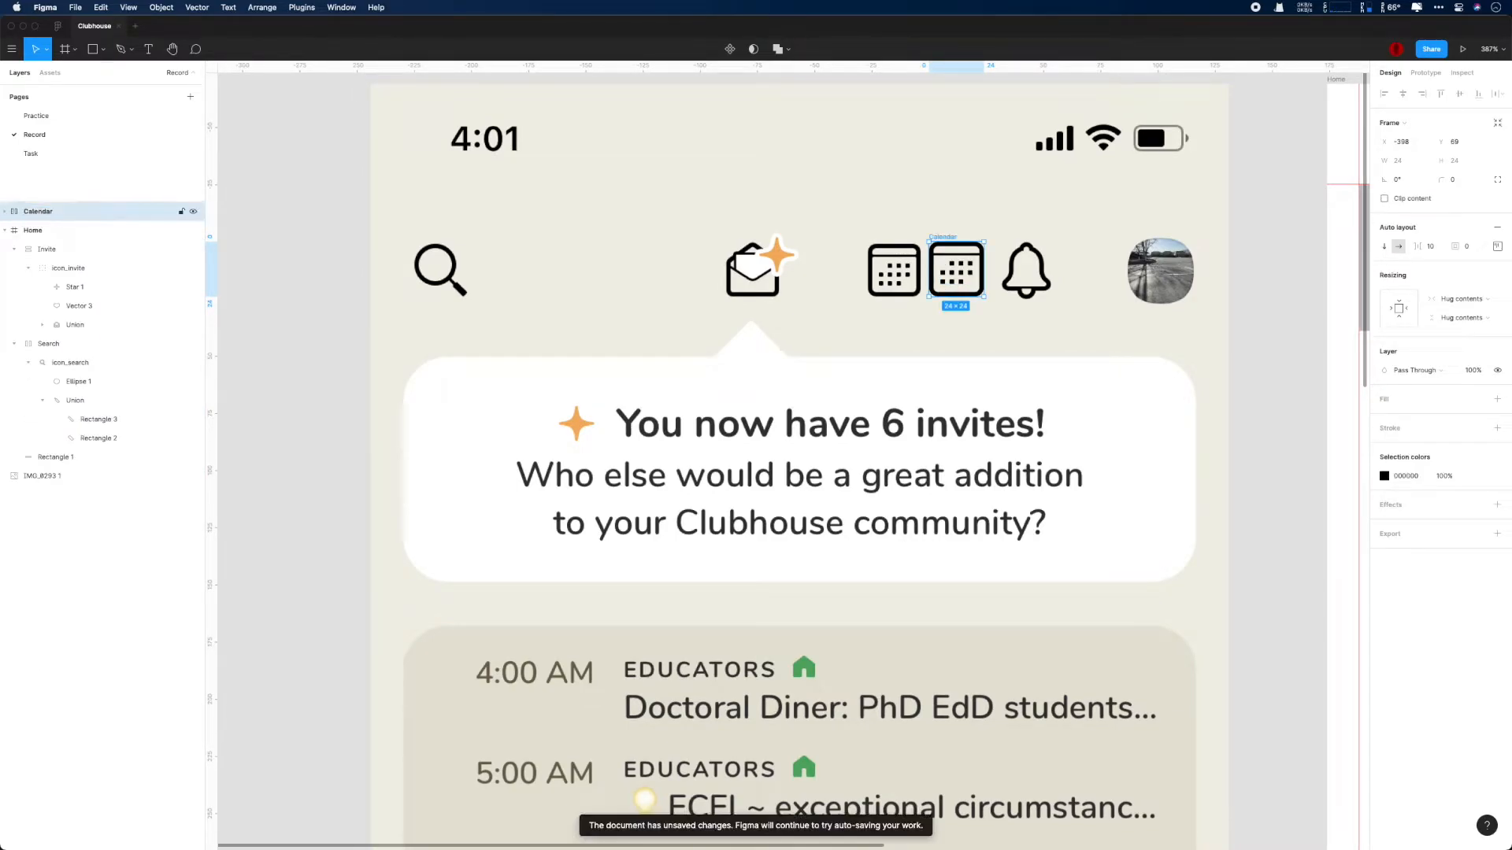
- Move the Calendar frame into the Home frame's grey header bar, to the right of the invite icon
scroll(608, 254, down, 4)
scroll(609, 255, down, 1)
drag(740, 258, 1002, 254)
scroll(805, 246, up, 5)
scroll(685, 362, down, 1)
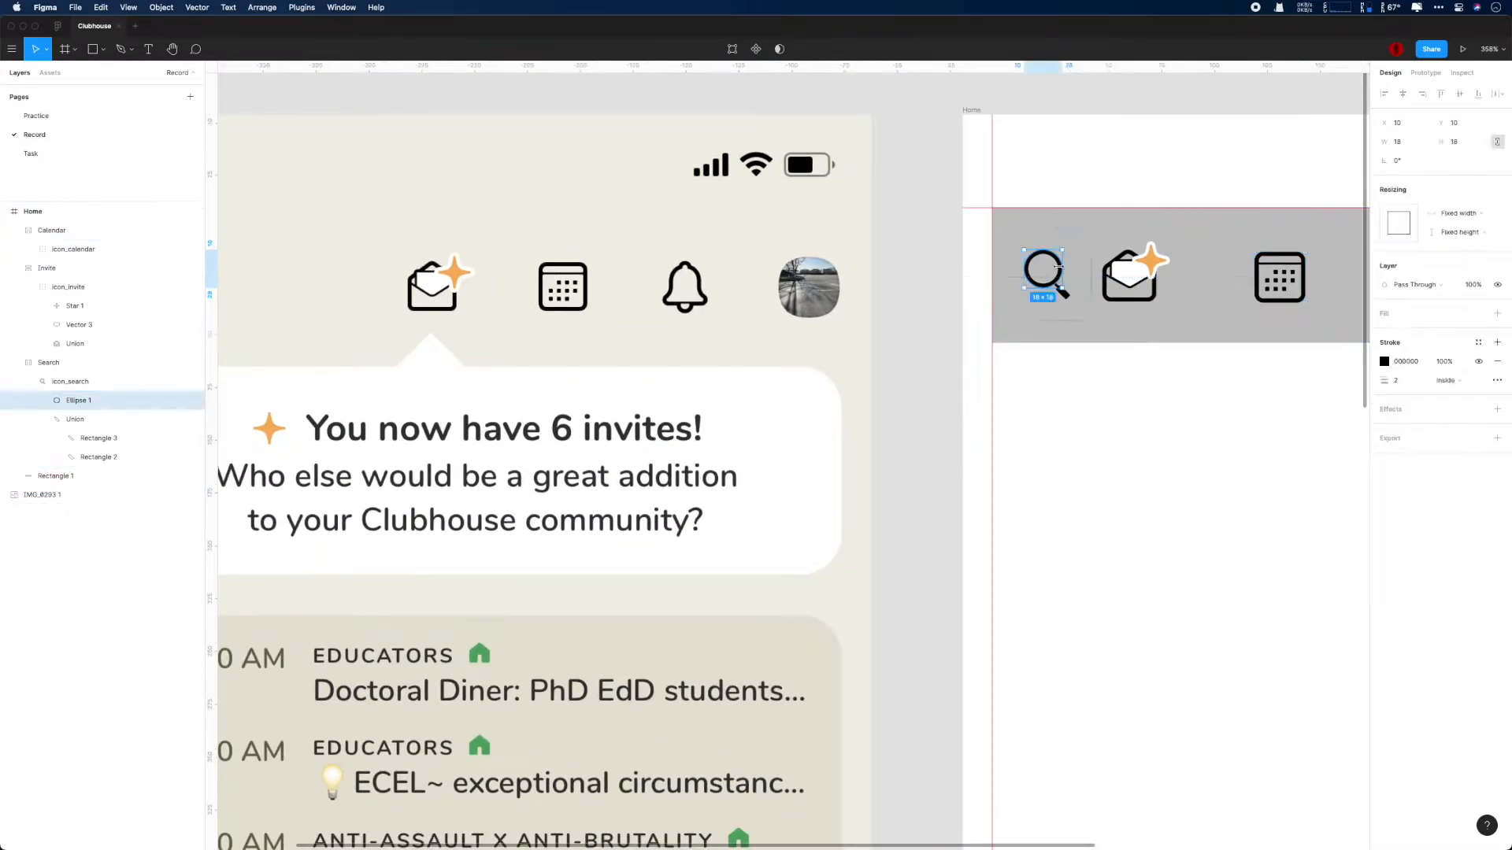
- Collapse the Invite and Search layers, keeping the Search frame selected for editing
click(67, 363)
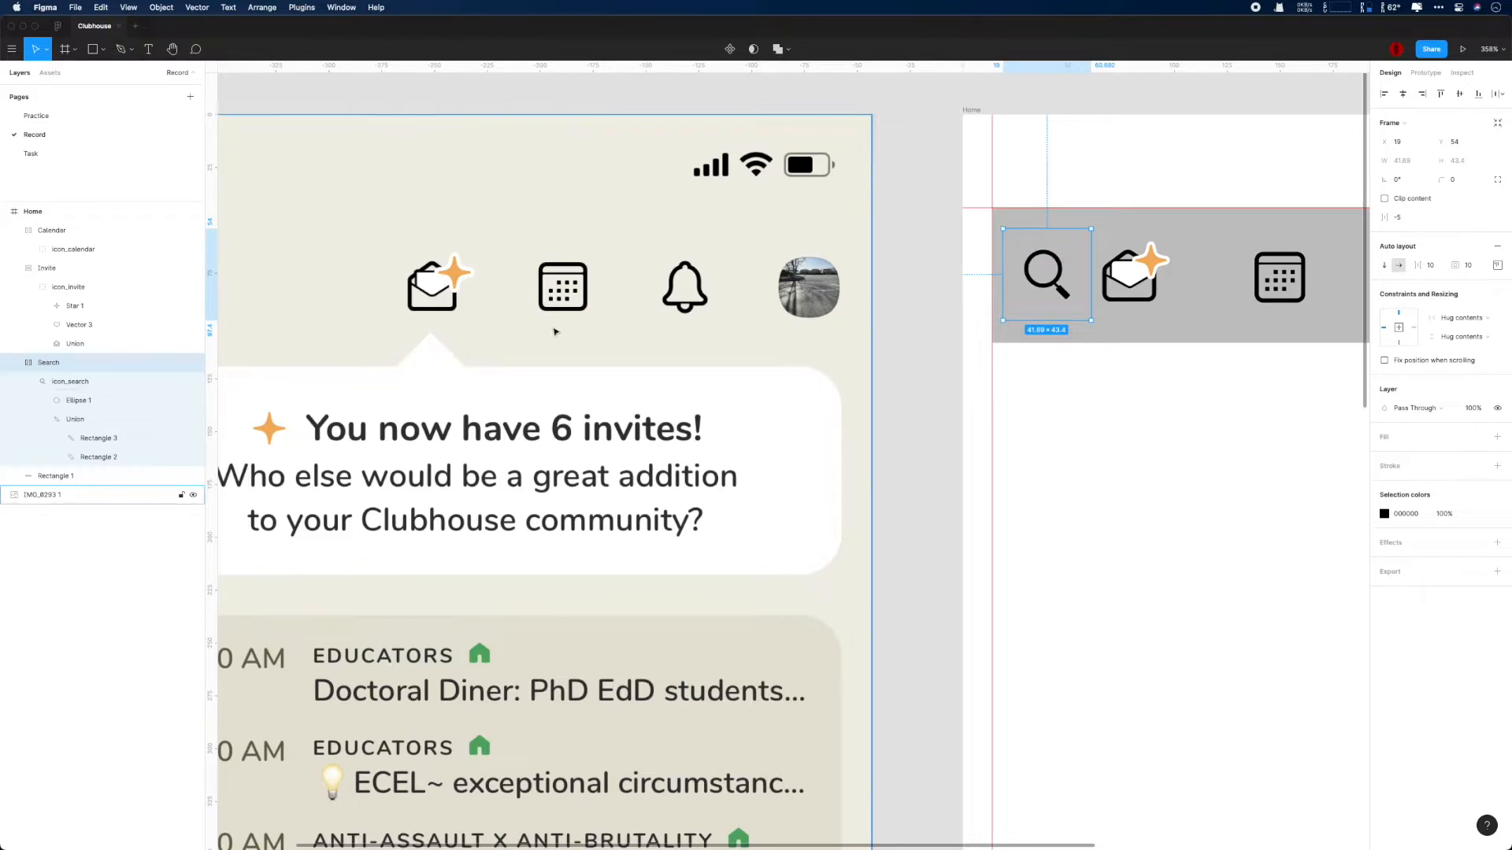
scroll(584, 328, up, 6)
scroll(602, 373, up, 3)
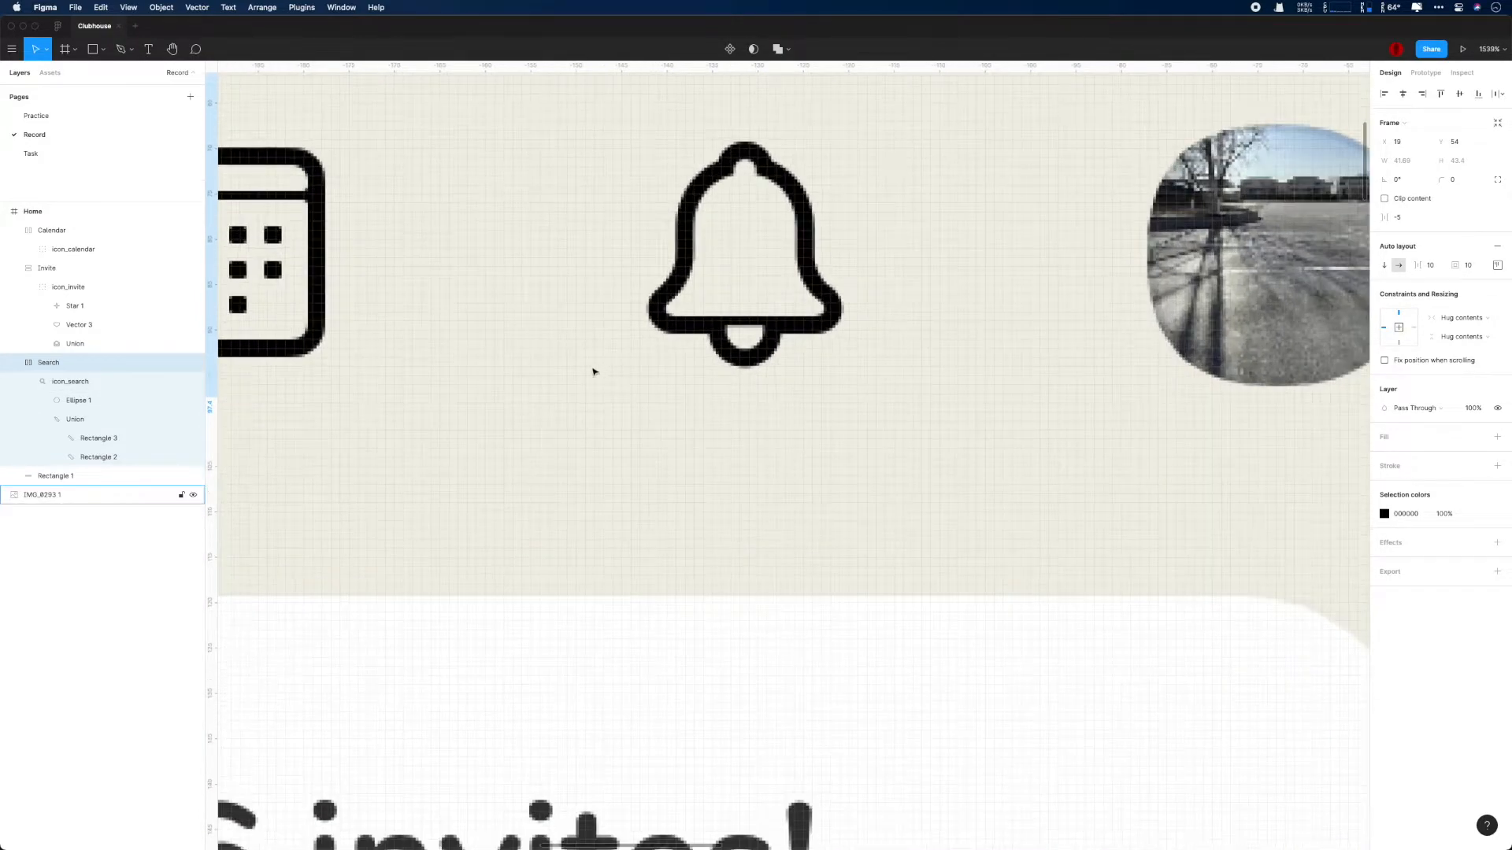
scroll(667, 478, down, 10)
scroll(849, 486, up, 7)
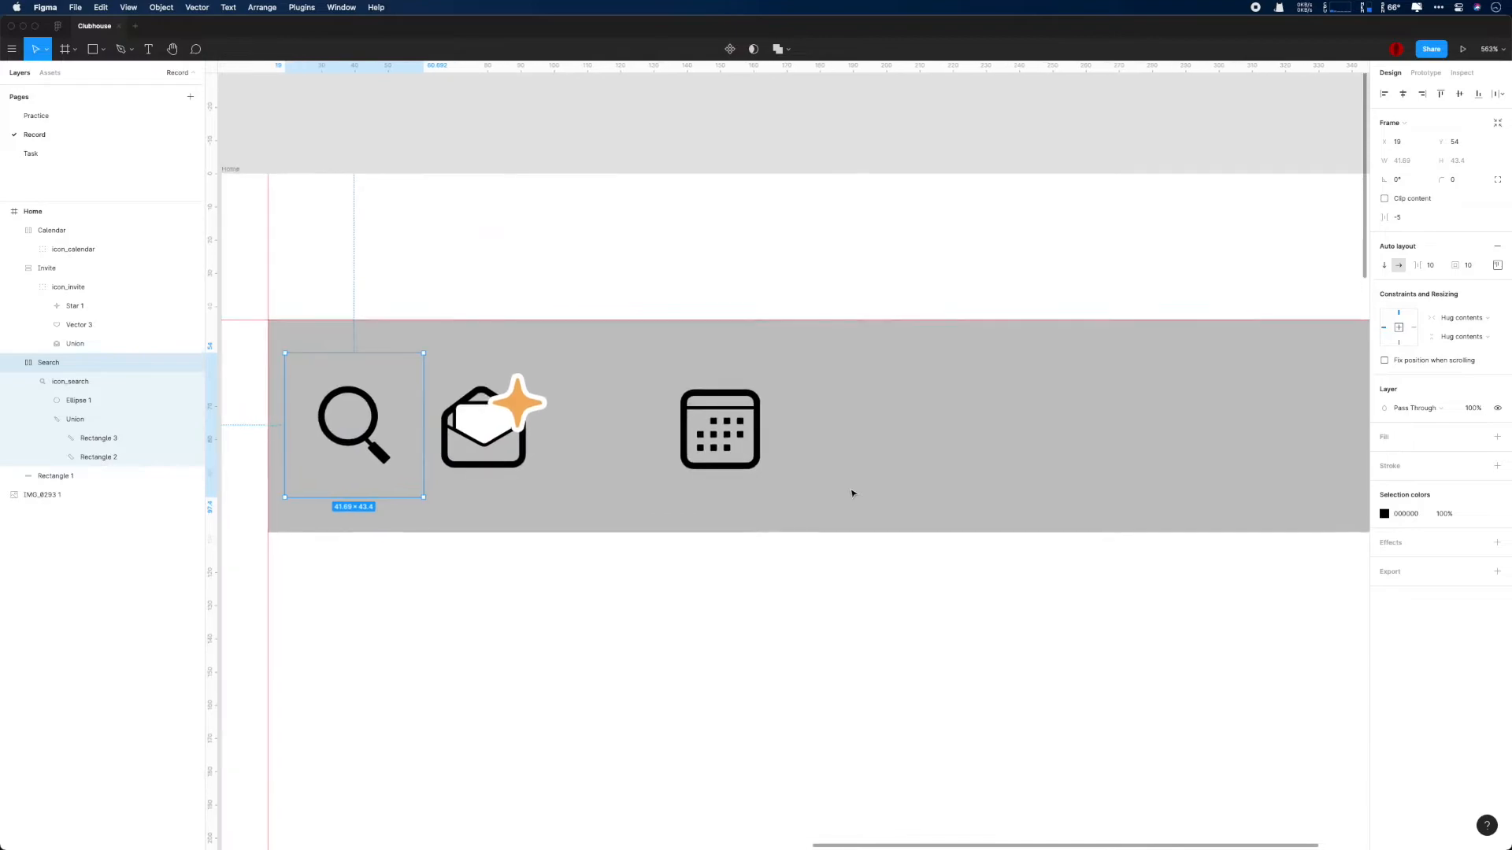
click(542, 411)
click(14, 268)
click(14, 287)
click(352, 401)
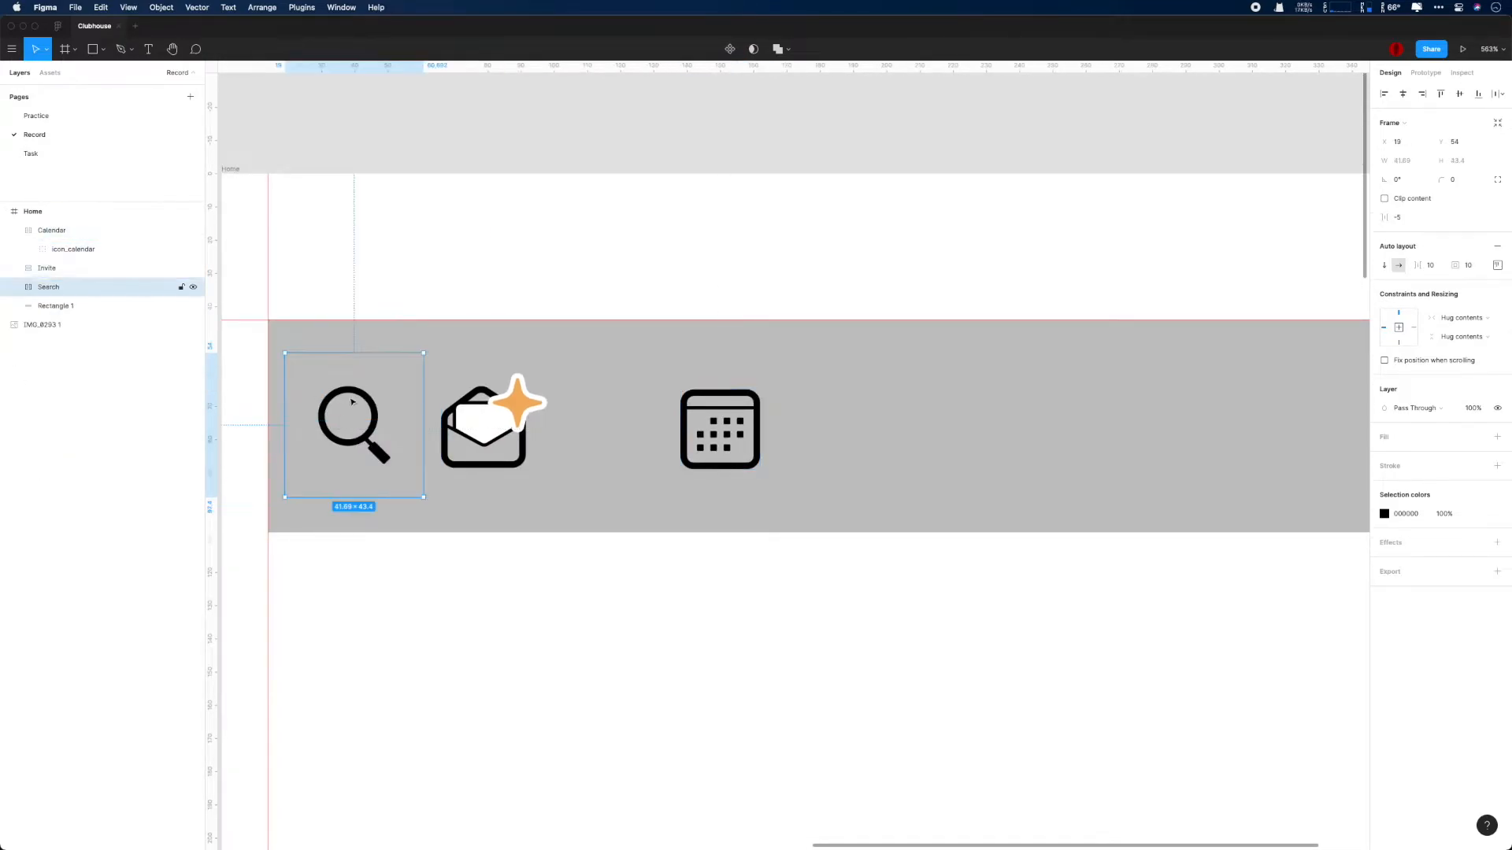
- Switch the Search frame to vertical auto layout and set its height to 40
click(1470, 267)
click(1497, 266)
click(1456, 367)
click(1442, 378)
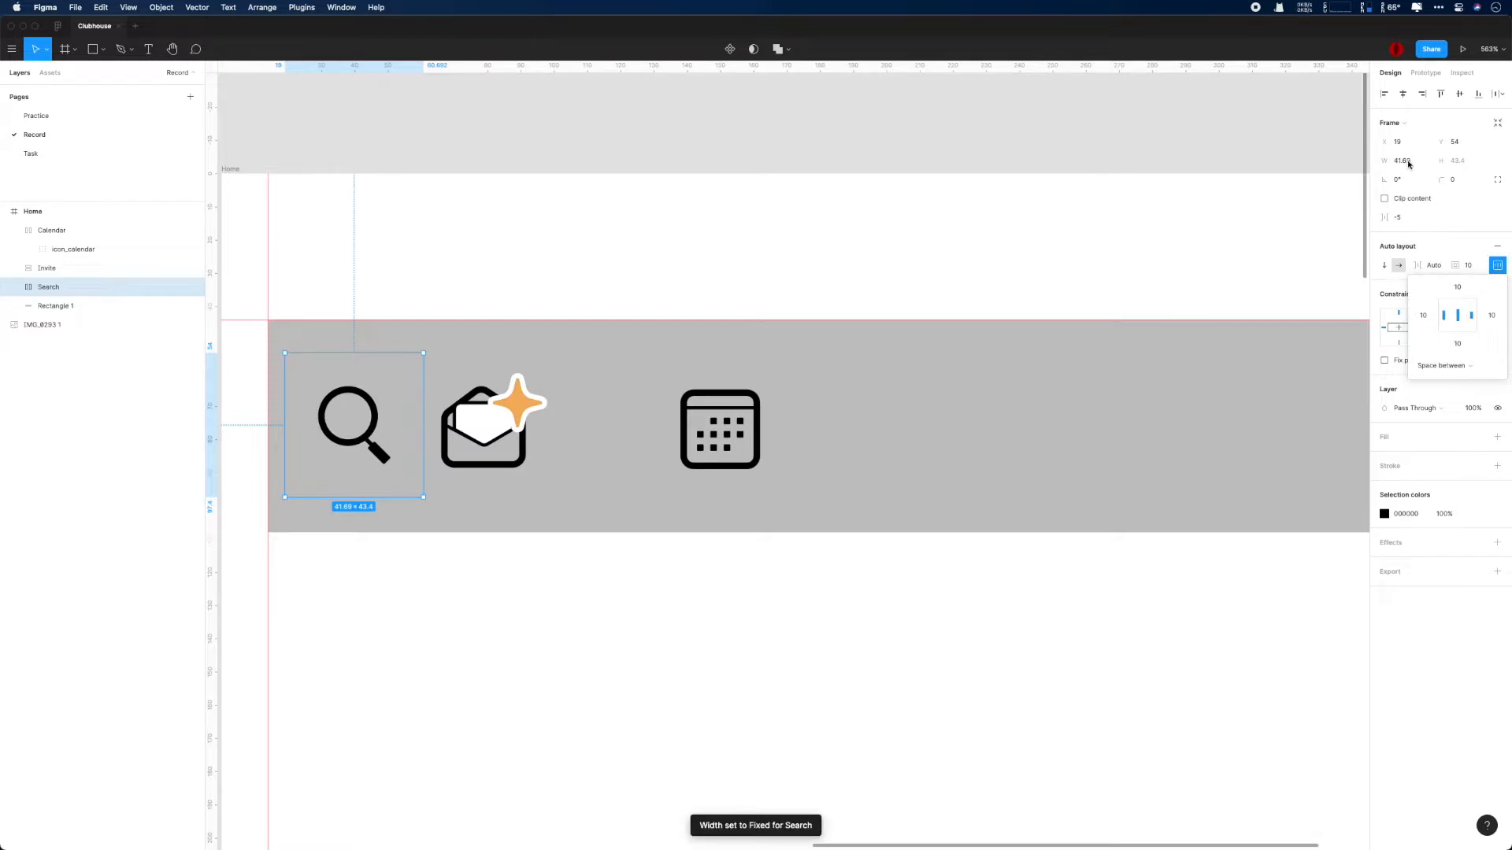
click(1466, 325)
click(1429, 196)
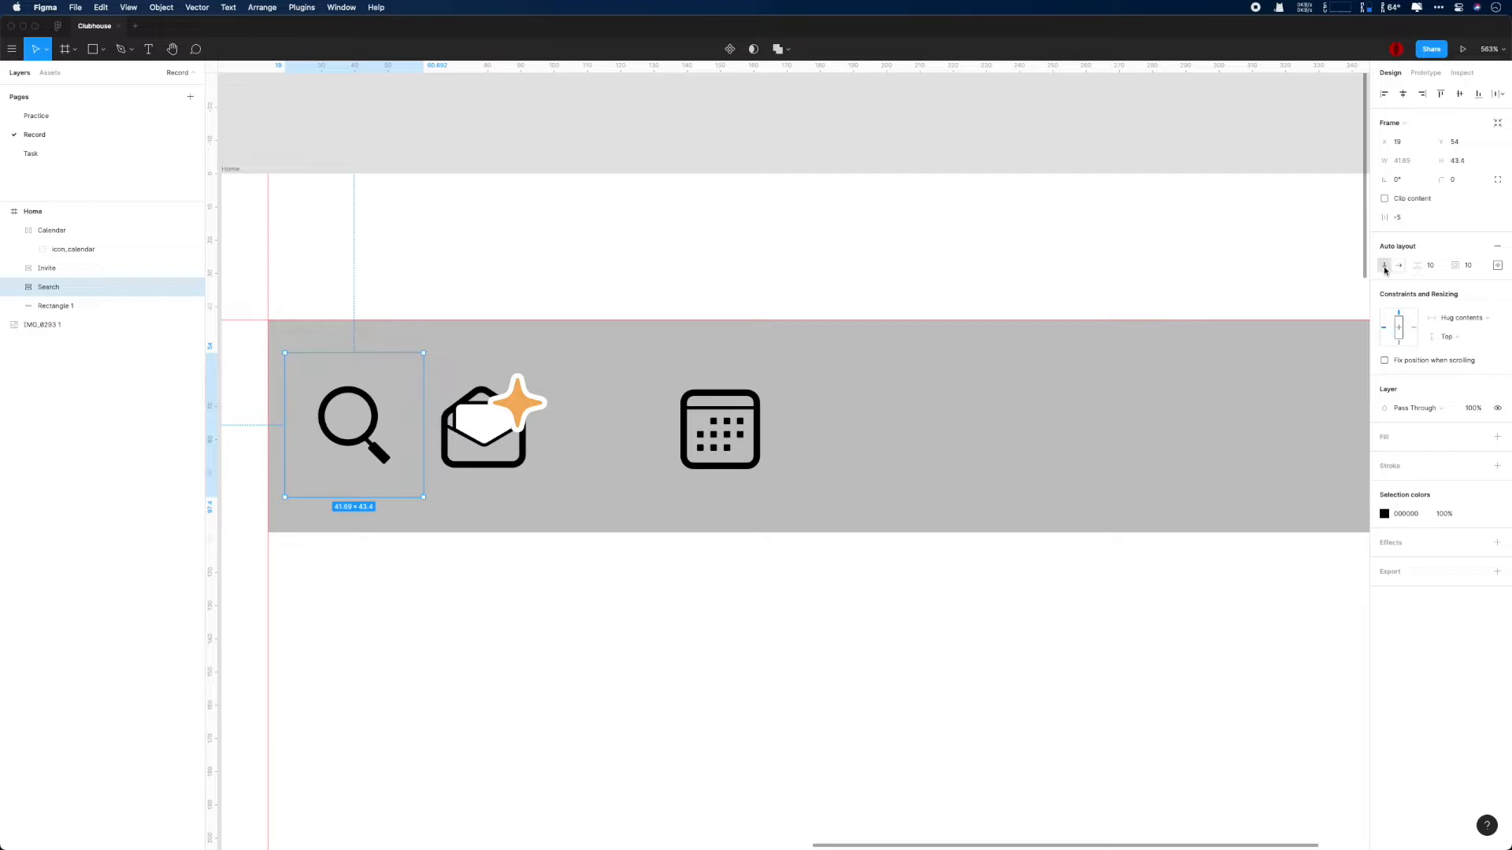
text(40)
key(Return)
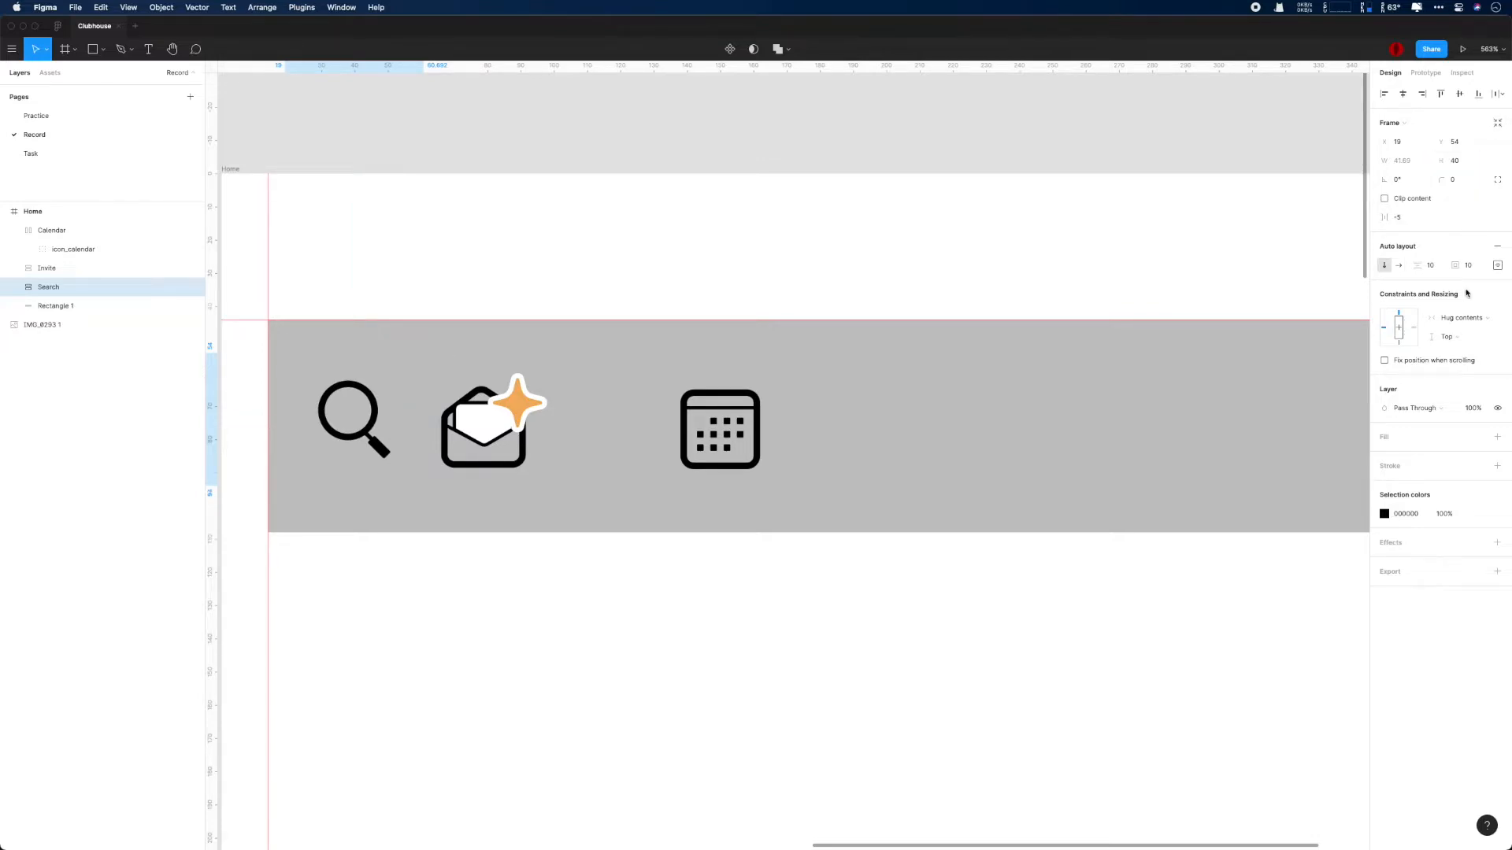
- Set the Search frame's constraints to Center within the Home frame
click(488, 425)
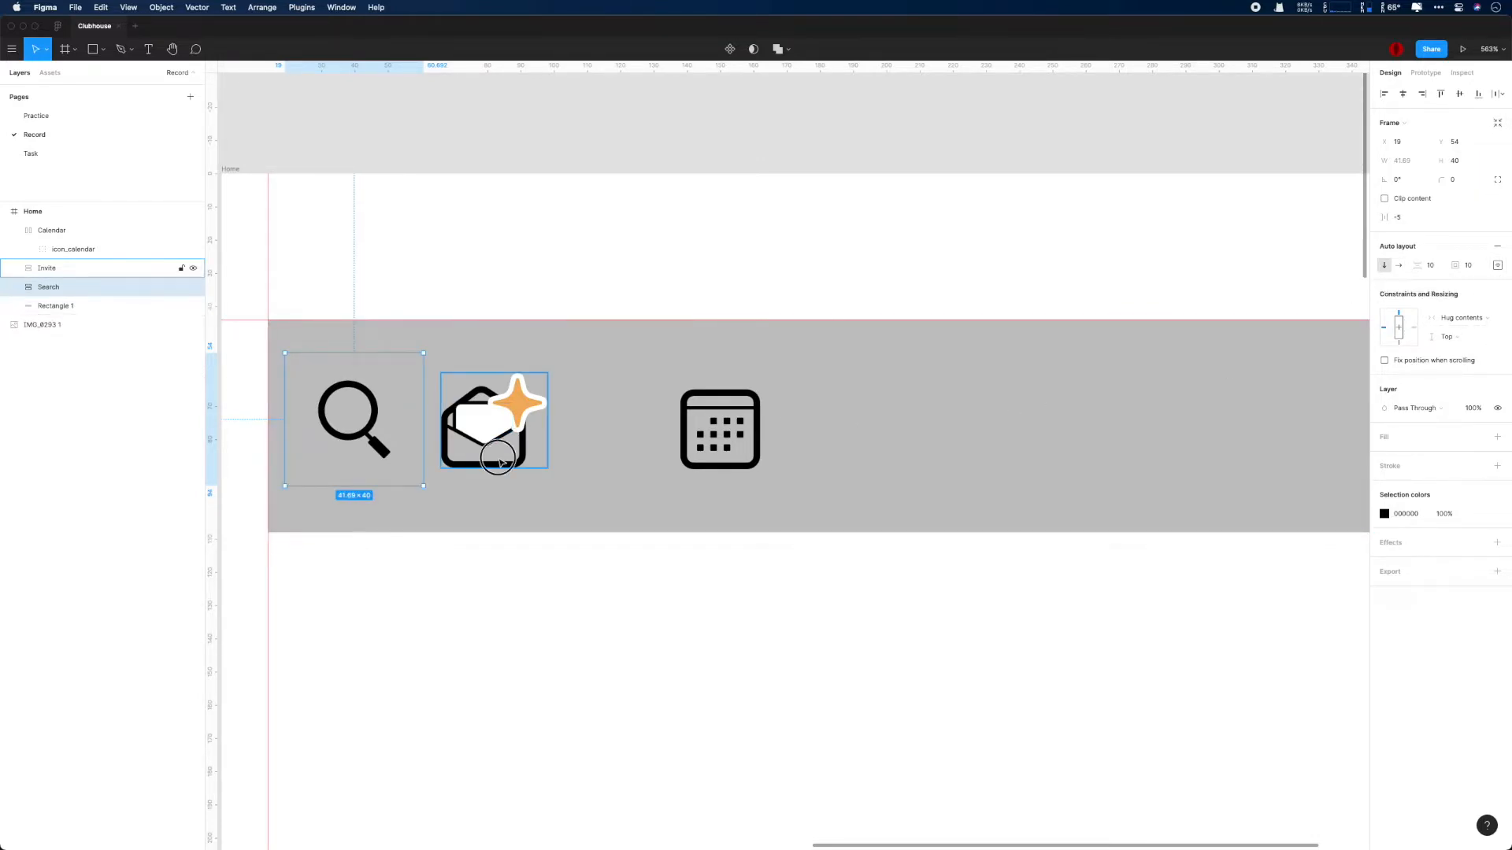
click(1498, 247)
click(1469, 254)
click(363, 403)
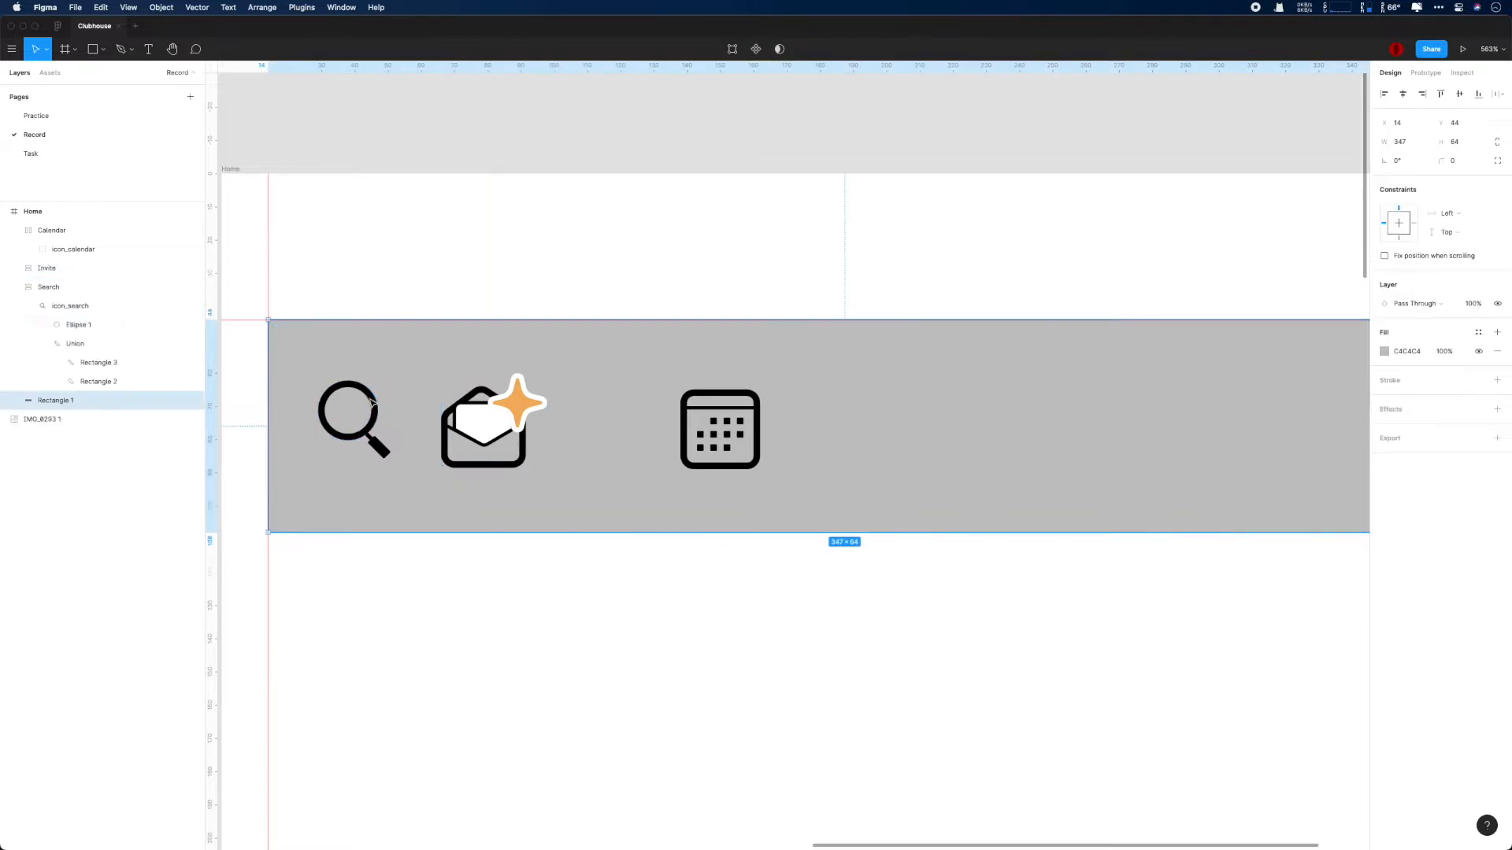
click(14, 287)
click(48, 286)
click(1449, 336)
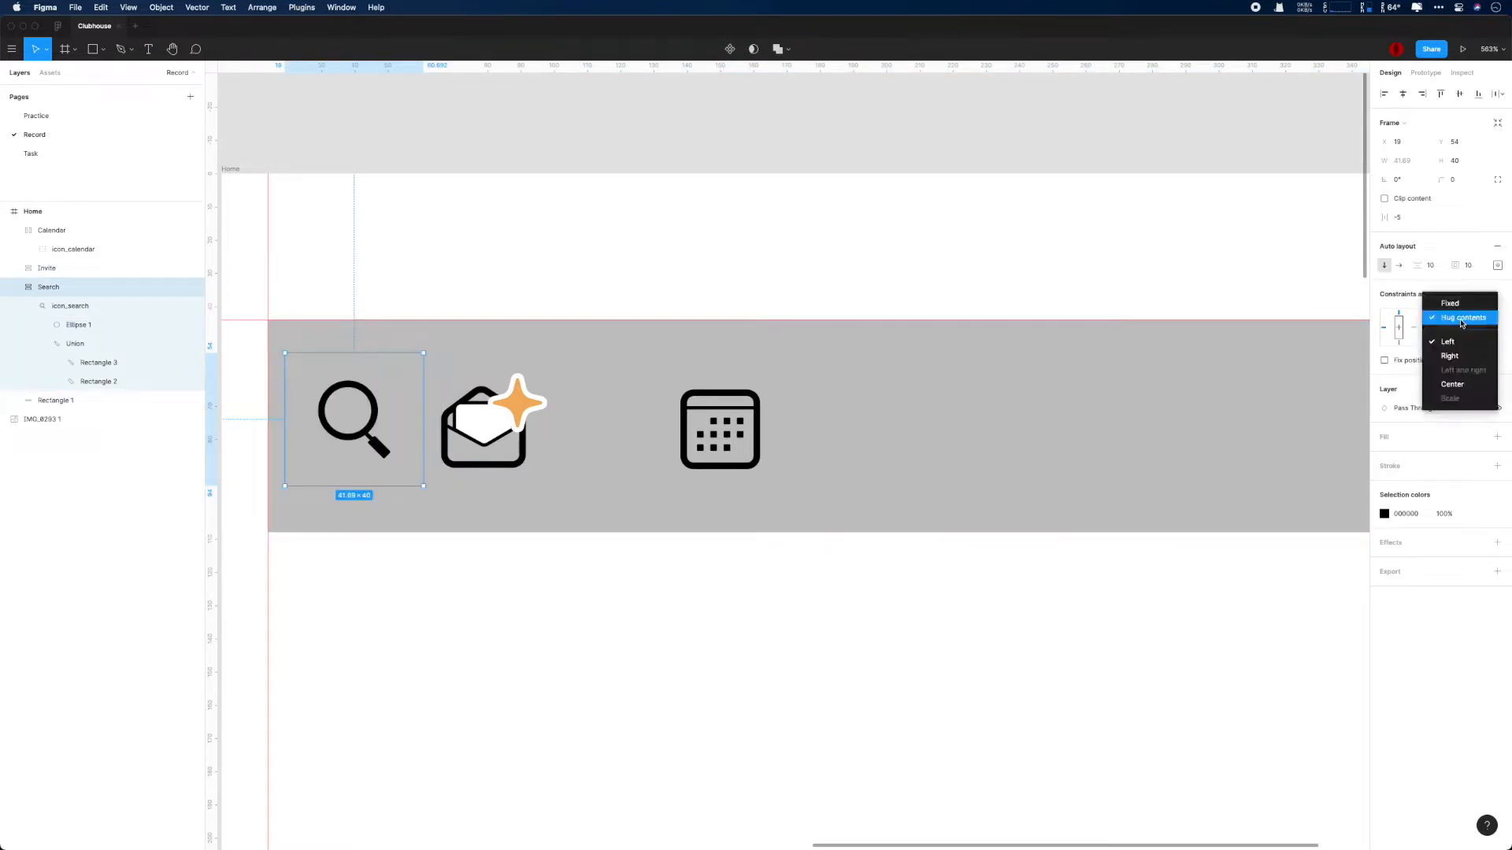
click(1453, 341)
- Set the Invite frame's horizontal and vertical constraints to Center
click(504, 437)
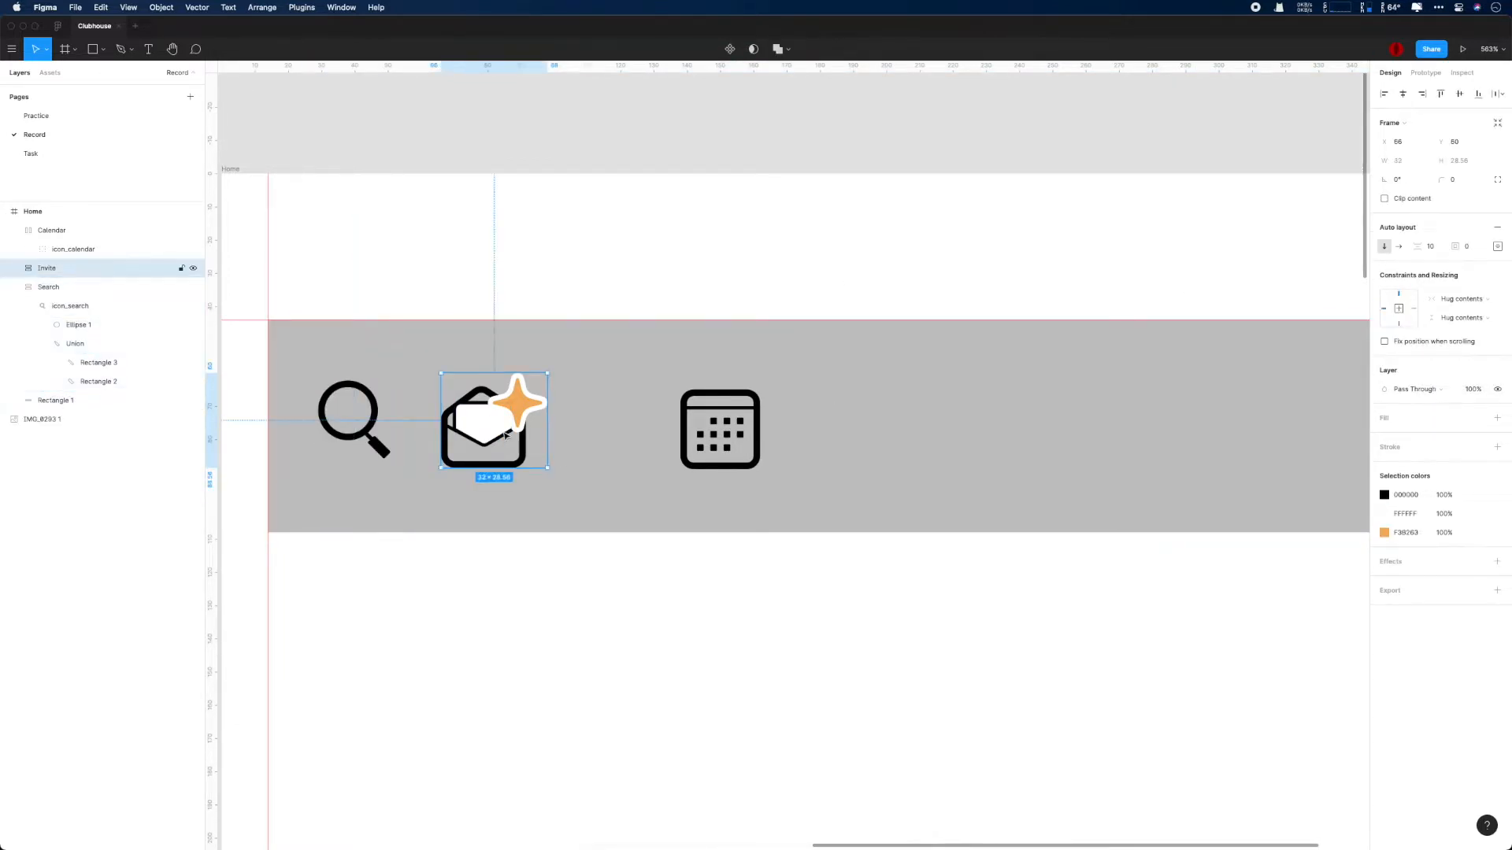
click(1463, 299)
click(1461, 365)
click(1460, 318)
click(1458, 385)
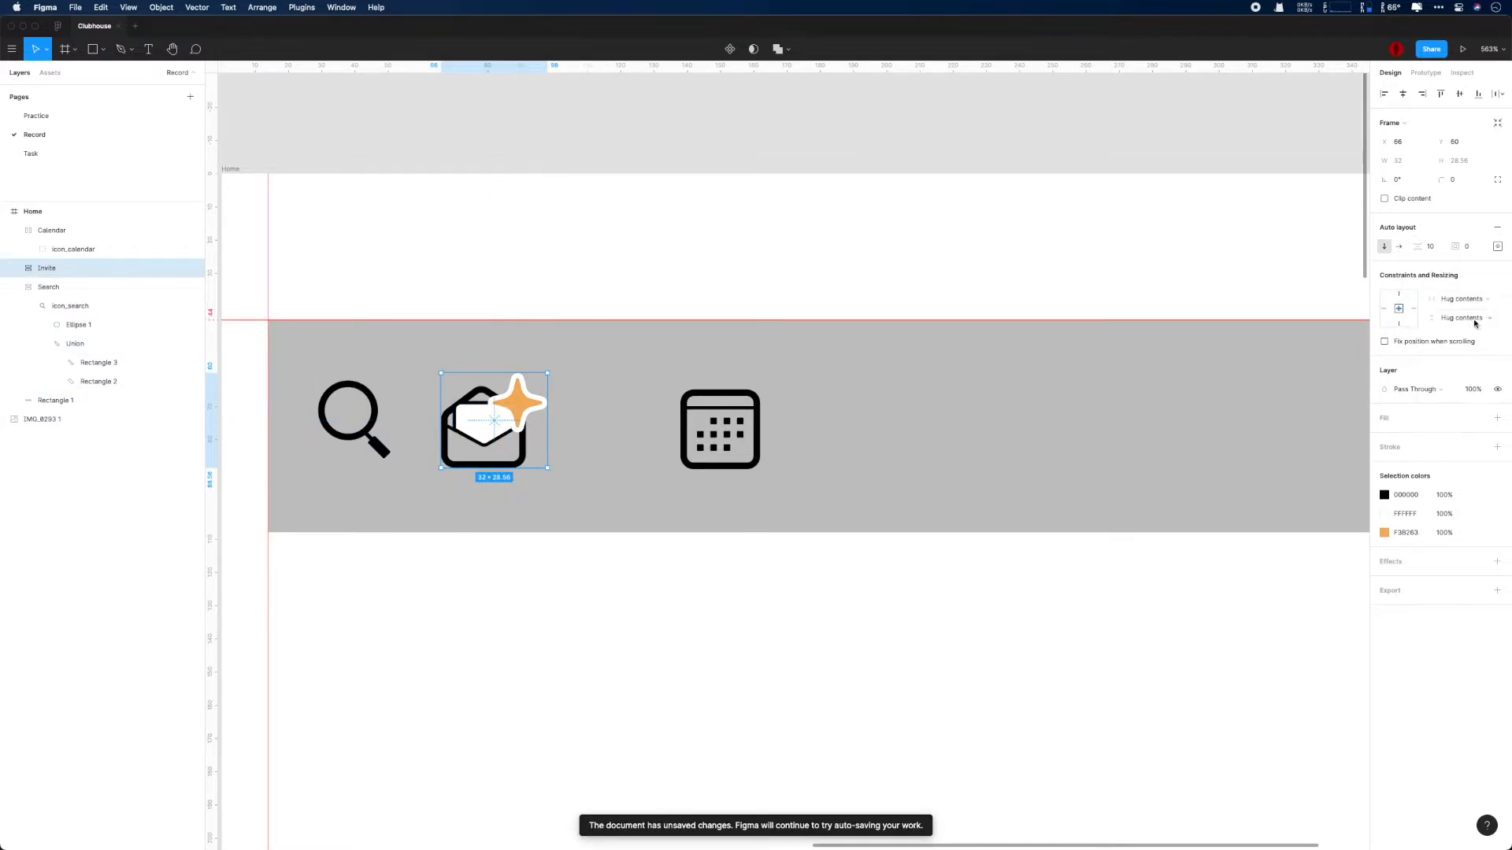
- Distribute the Invite frame's content with Space between, and set its height to 40 and padding to 10
click(1497, 247)
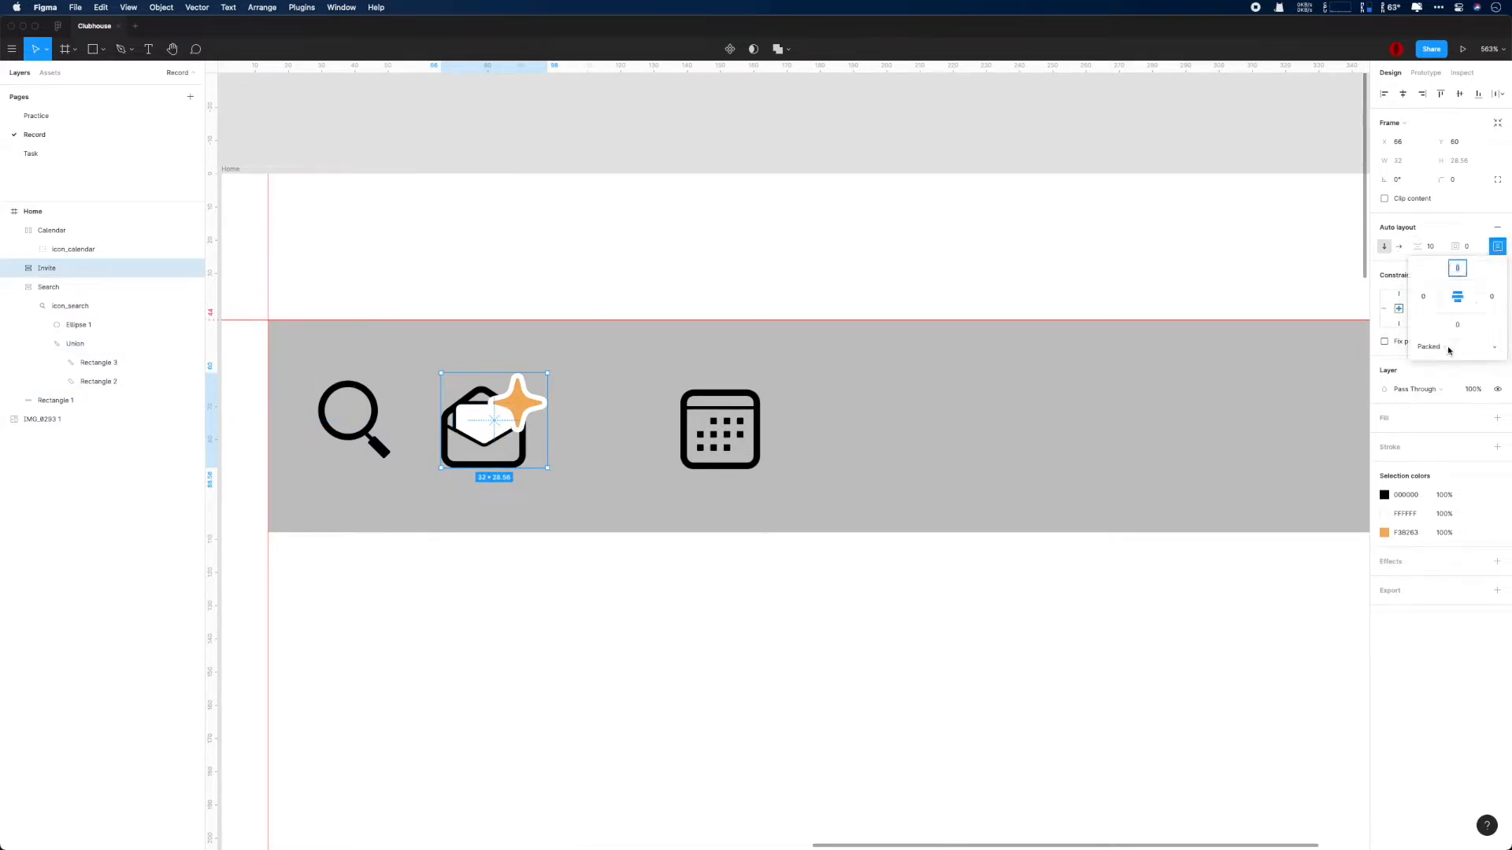
click(1455, 347)
text(40)
key(Return)
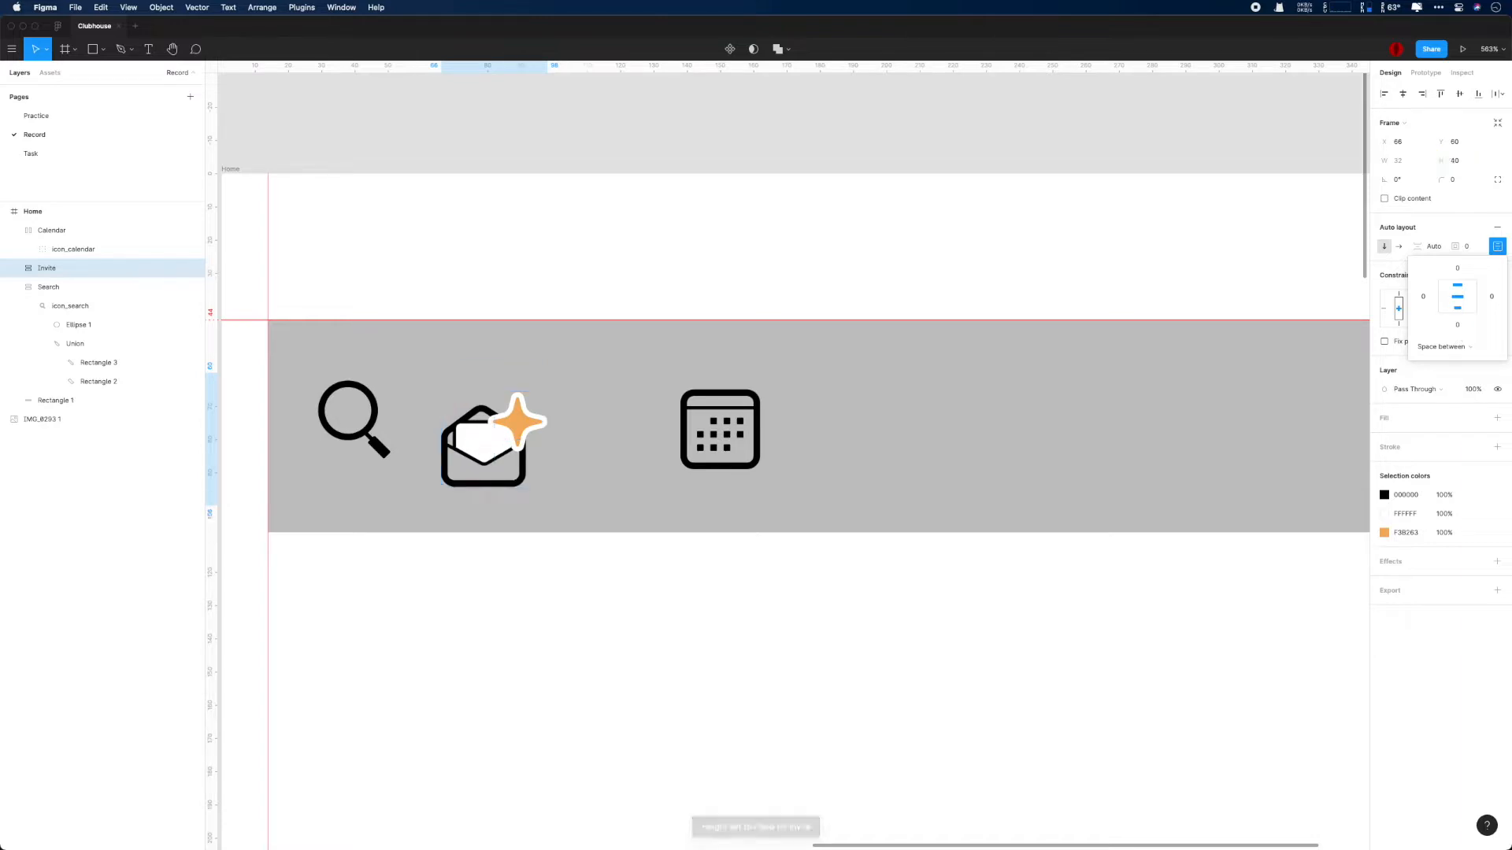
click(1466, 250)
text(10)
key(Return)
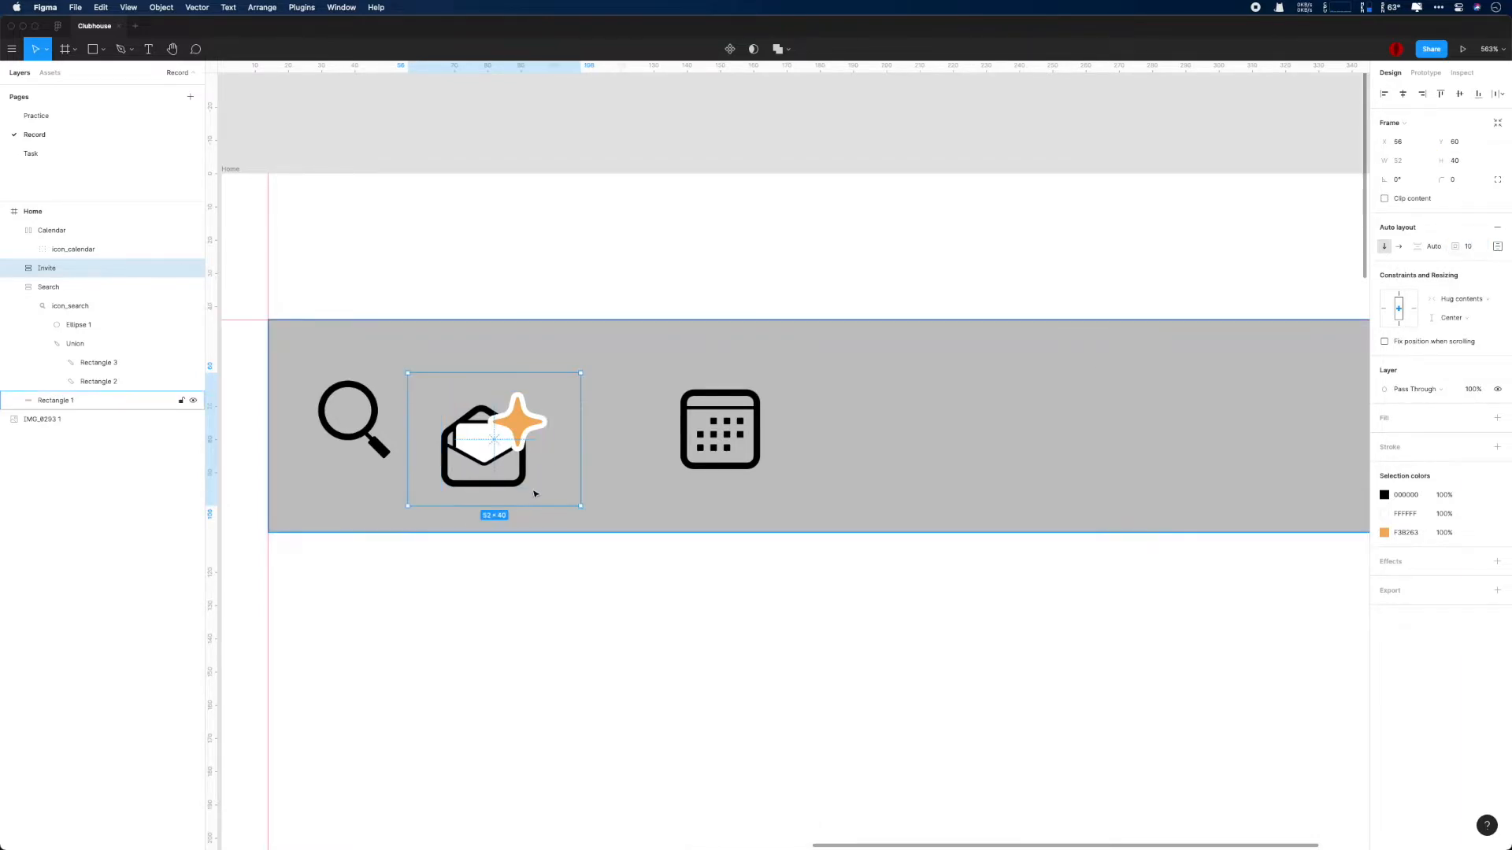
- Move the Invite frame to X 72, Y 54, level with the Search frame
click(382, 399)
drag(493, 404, 547, 385)
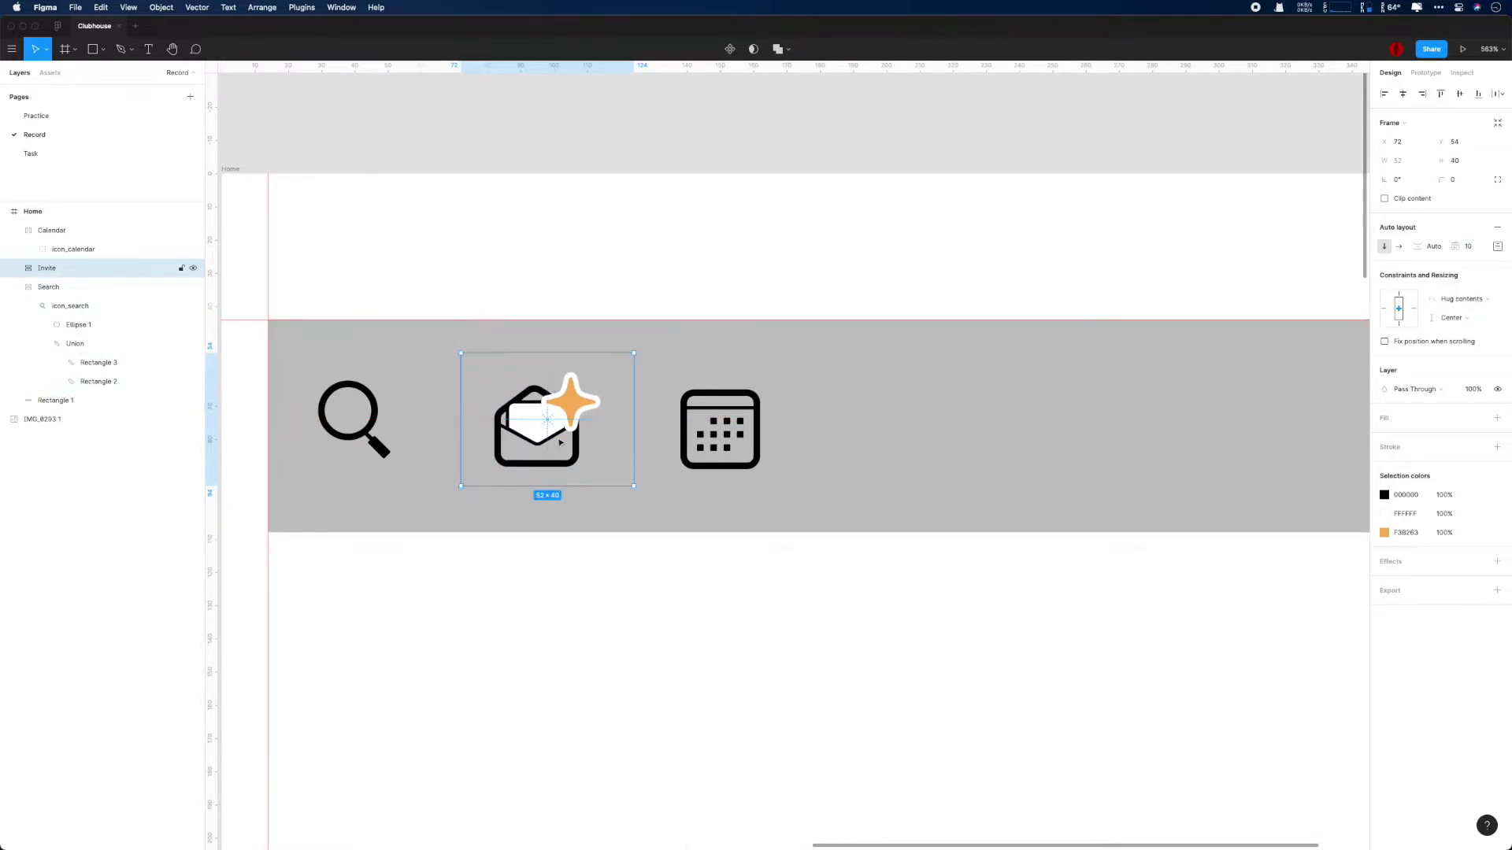
click(381, 423)
click(544, 417)
- Try setting the Invite frame's item spacing to 10
click(1441, 247)
text(10)
key(Return)
key(super+z)
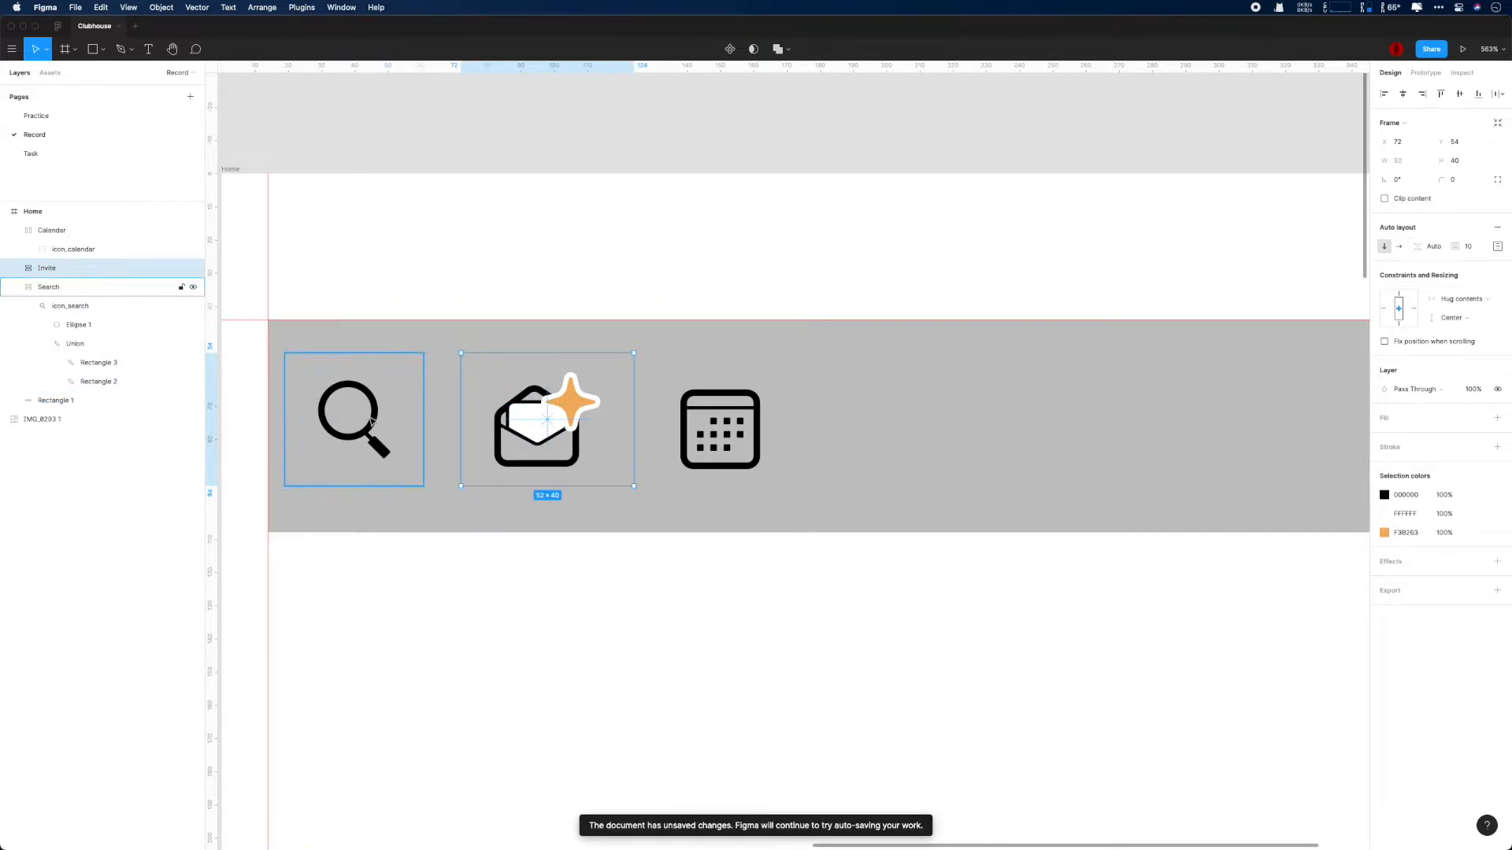
- Move the Invite frame closer to the Search frame, to X 66 at Y 54
click(355, 417)
click(572, 433)
drag(558, 429, 419, 425)
key(super+z)
click(386, 422)
drag(506, 402, 486, 391)
- Switch the Calendar frame to vertical auto layout with Space between, and set its height to 40
click(720, 429)
click(1384, 247)
click(1497, 247)
click(1457, 297)
click(1444, 347)
click(1446, 365)
click(1456, 160)
text(40)
key(Return)
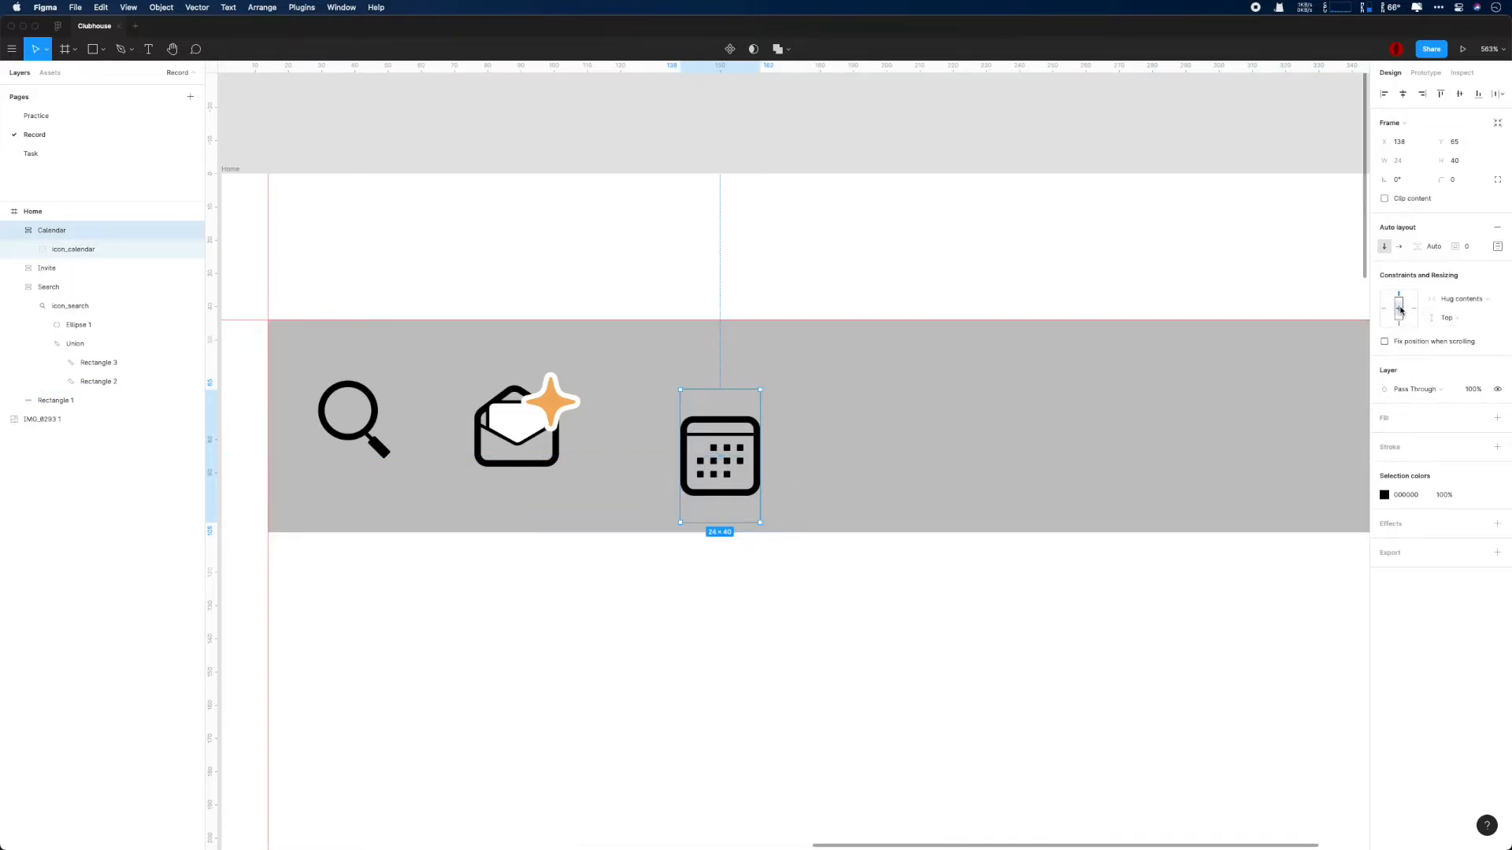
- Set the Calendar frame's padding to 10 and move it to X 129, Y 54, level with the Invite frame
click(1466, 246)
text(10)
key(Return)
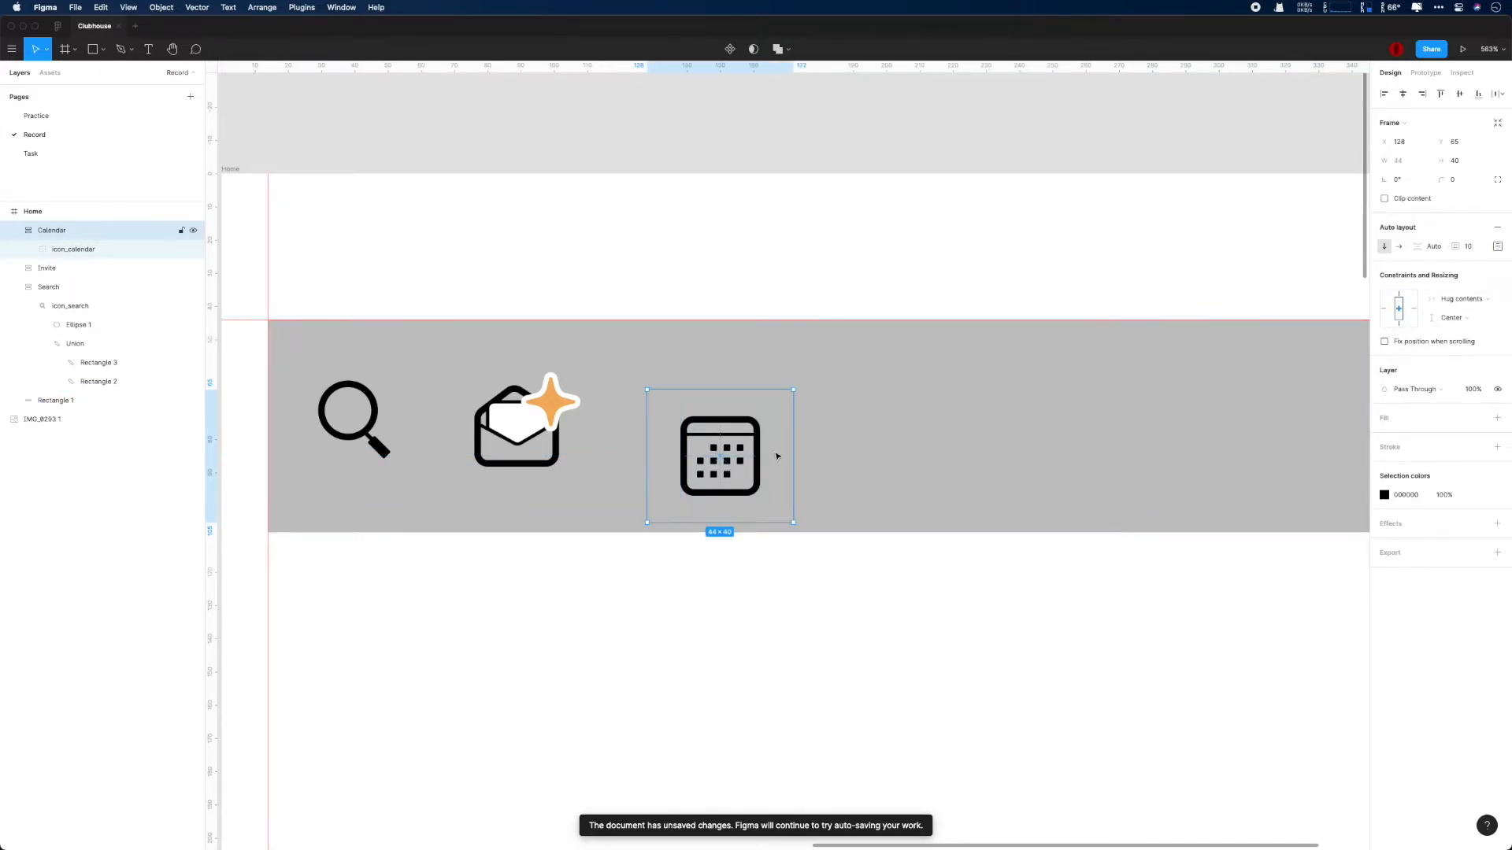
drag(776, 456, 779, 419)
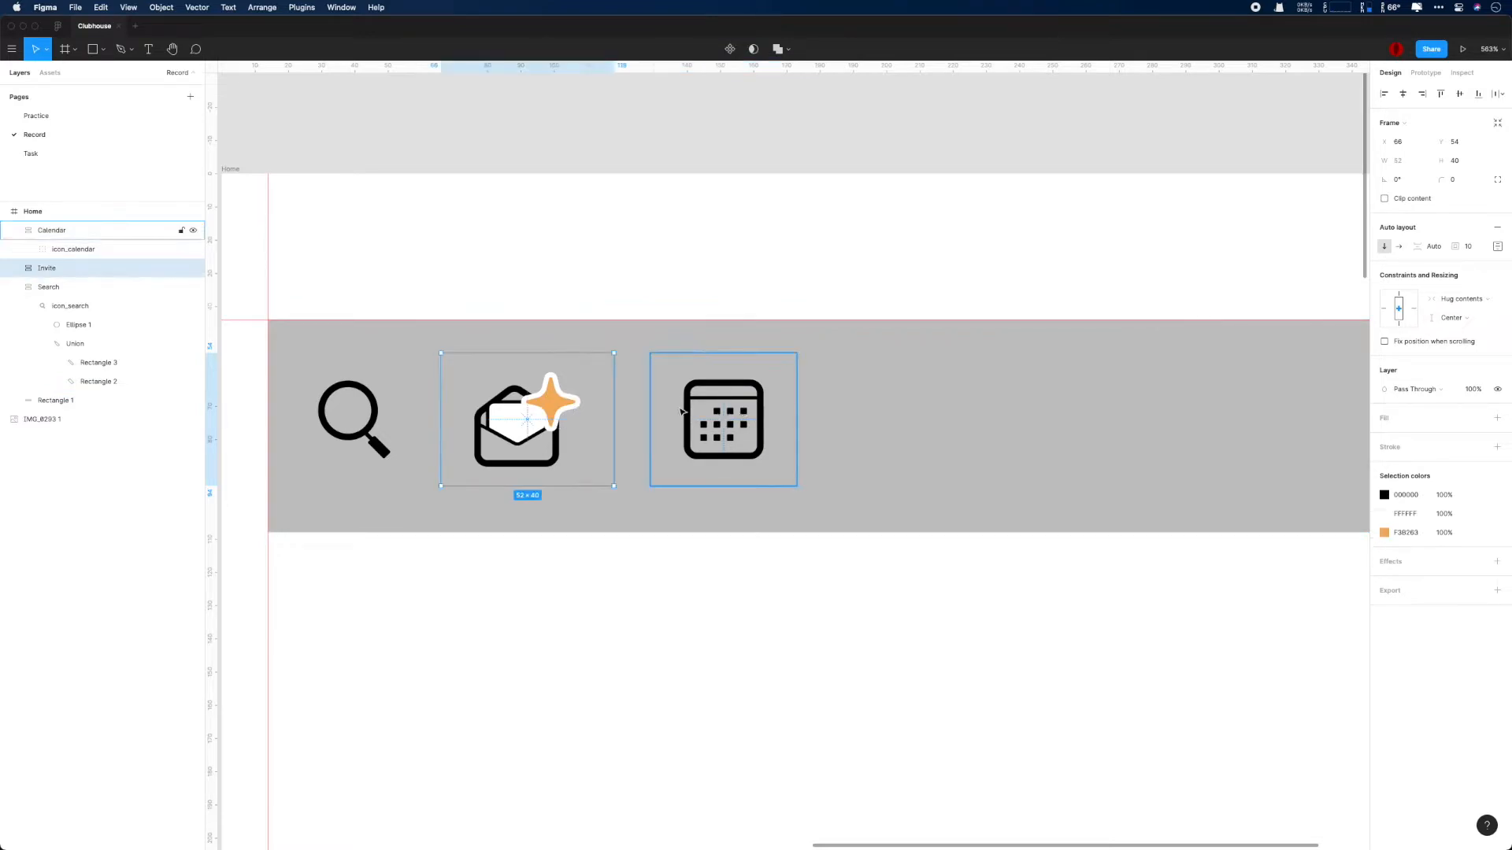
click(526, 418)
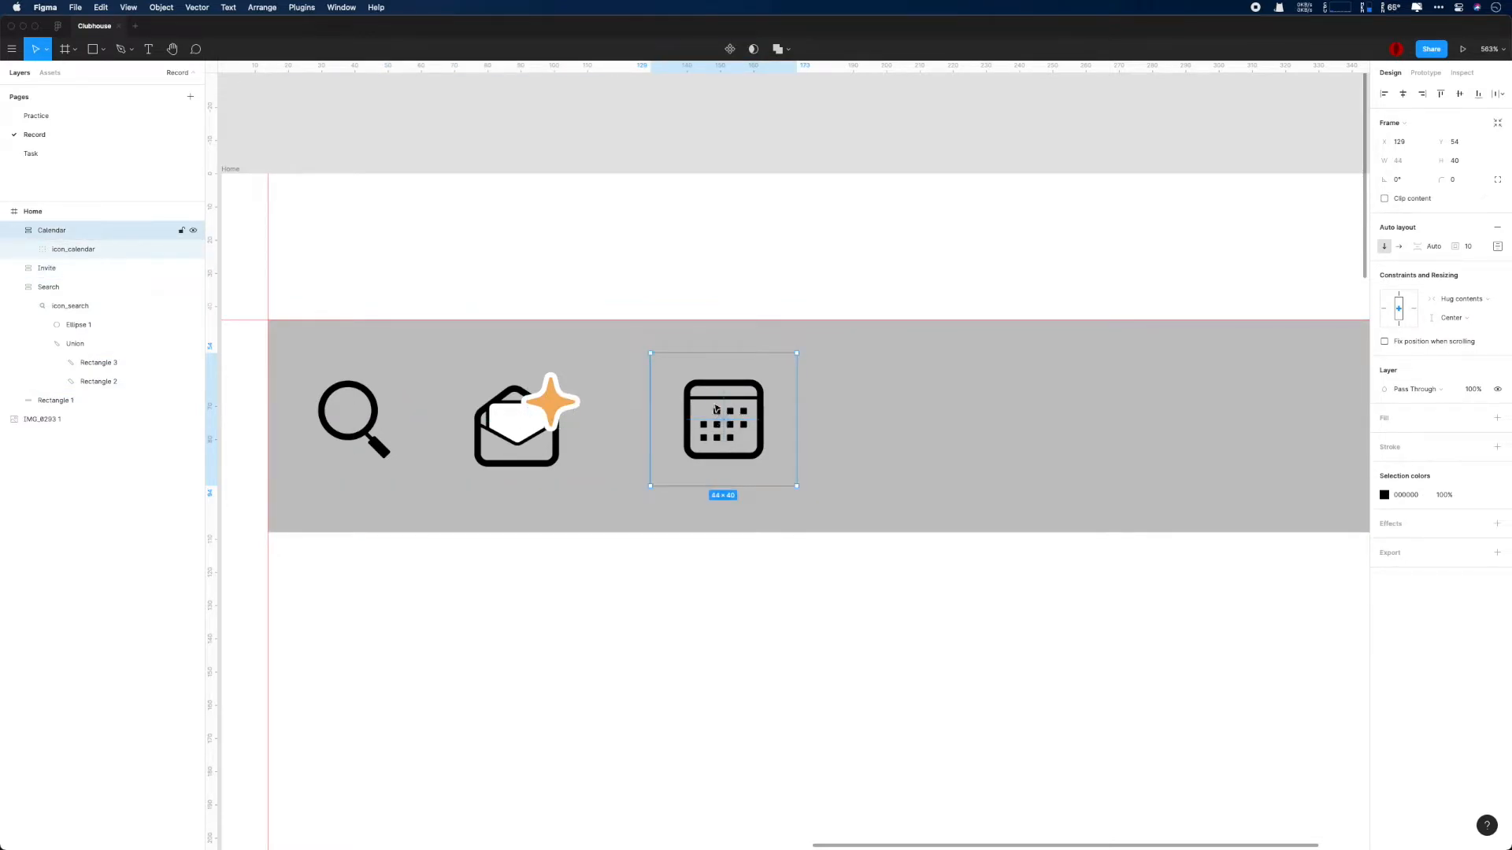
- Try removing the Calendar frame's padding by setting it to 0
click(1467, 247)
text(0)
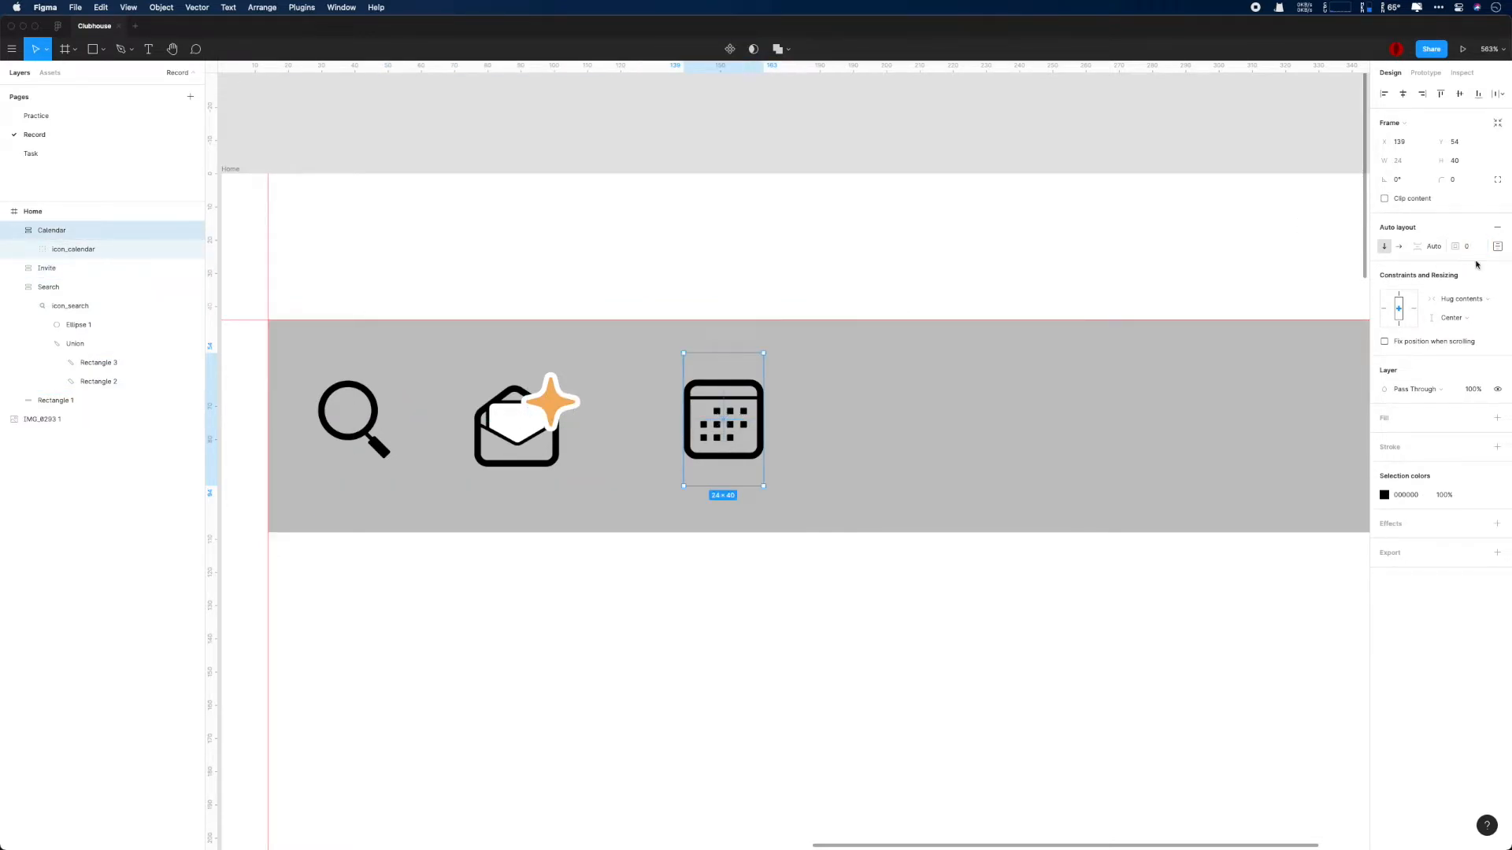
key(super+z)
- Combine the Invite and Calendar frames into one auto layout frame named Right
click(58, 268)
shift+click(58, 268)
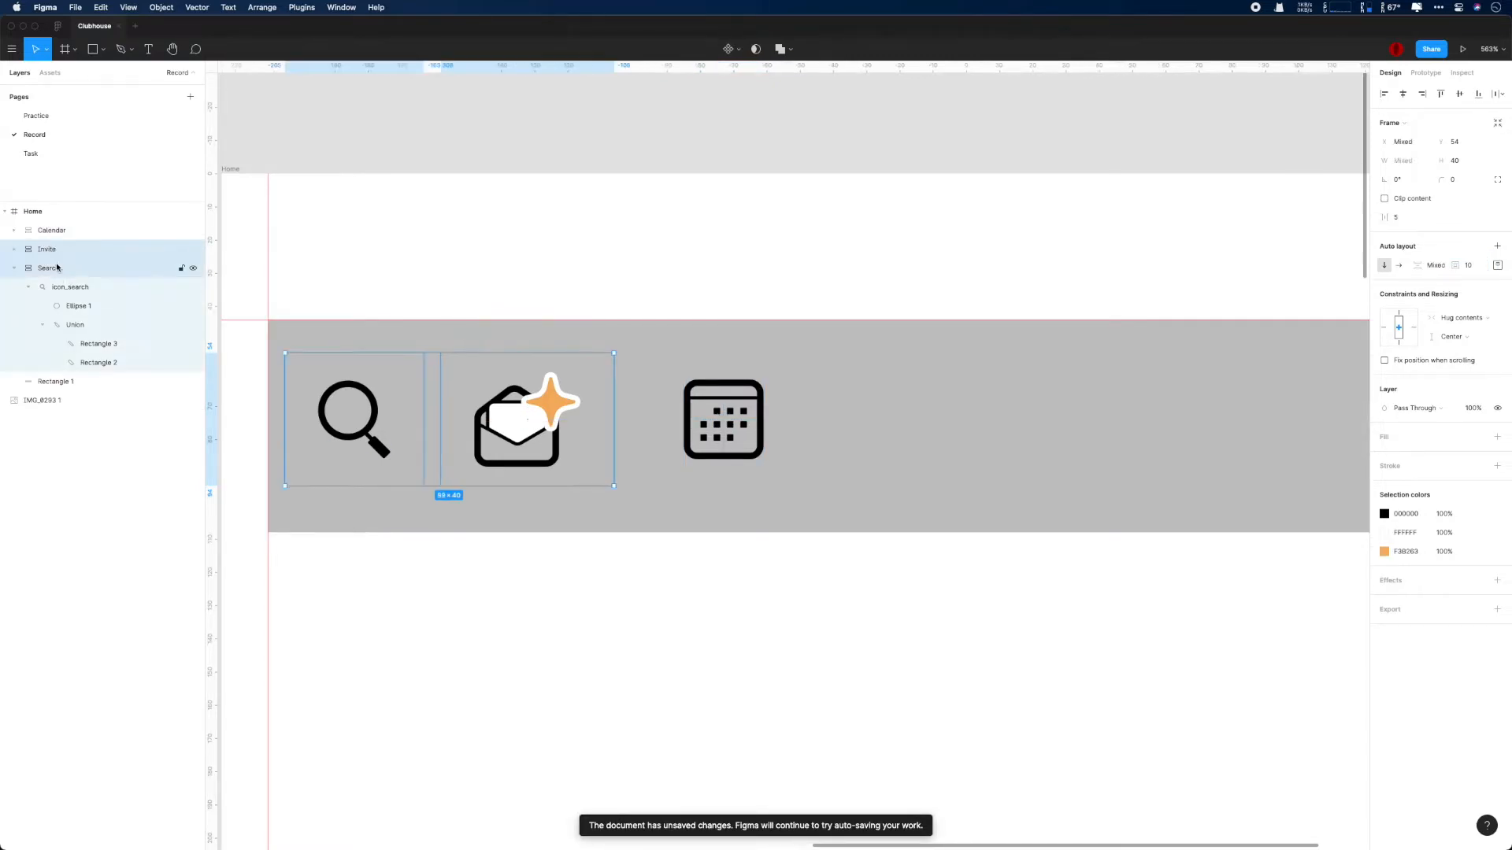
shift+click(53, 231)
key(shift+a)
double_click(47, 230)
text(r)
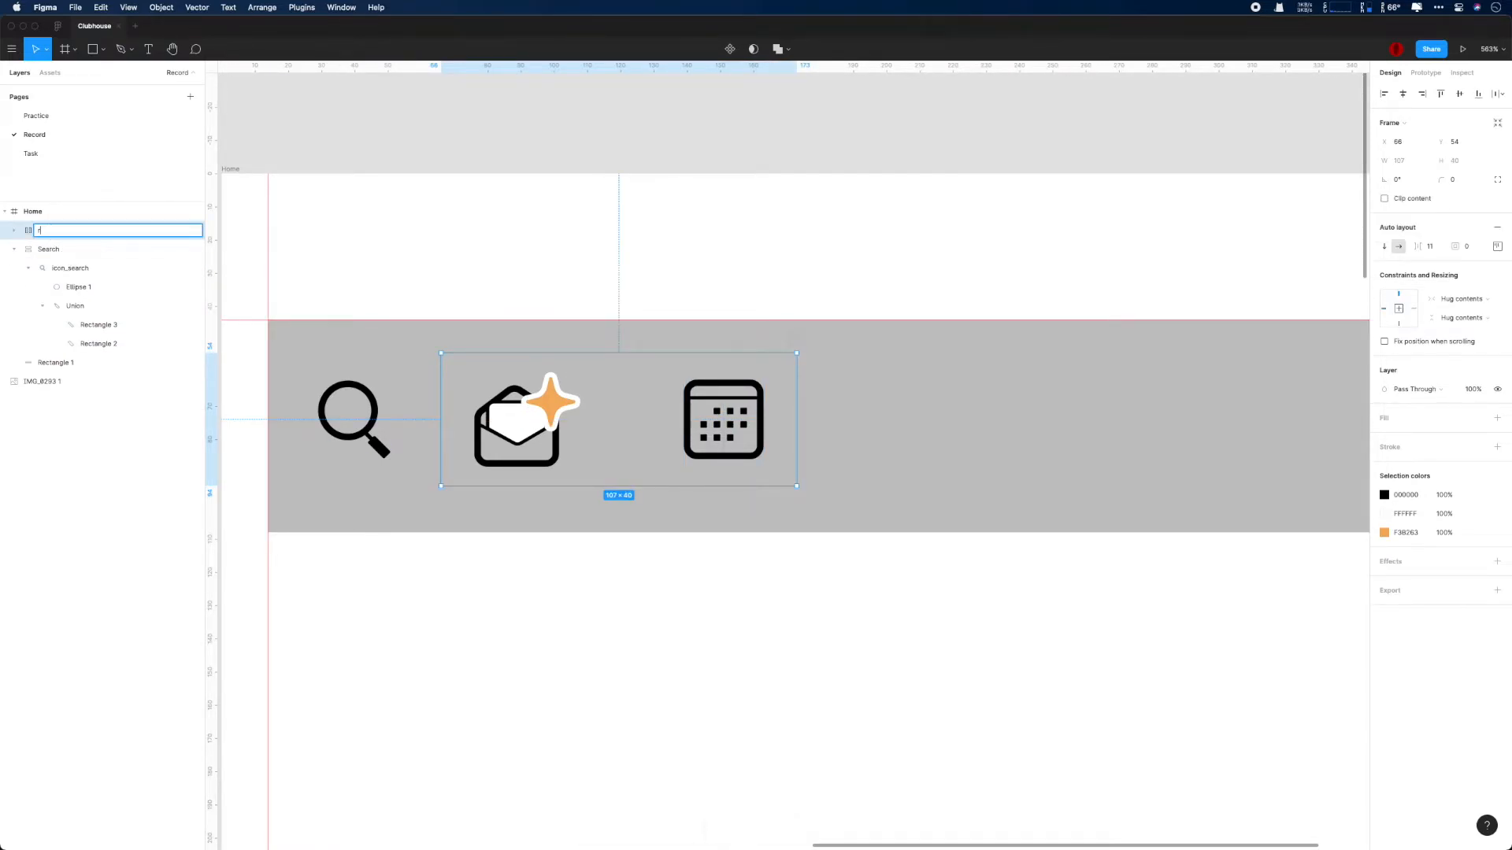
key(Return)
- Set the Right frame's item spacing to 10 and align its contents to the left center
click(63, 252)
click(750, 463)
scroll(750, 463, down, 2)
click(1430, 246)
text(10)
key(Return)
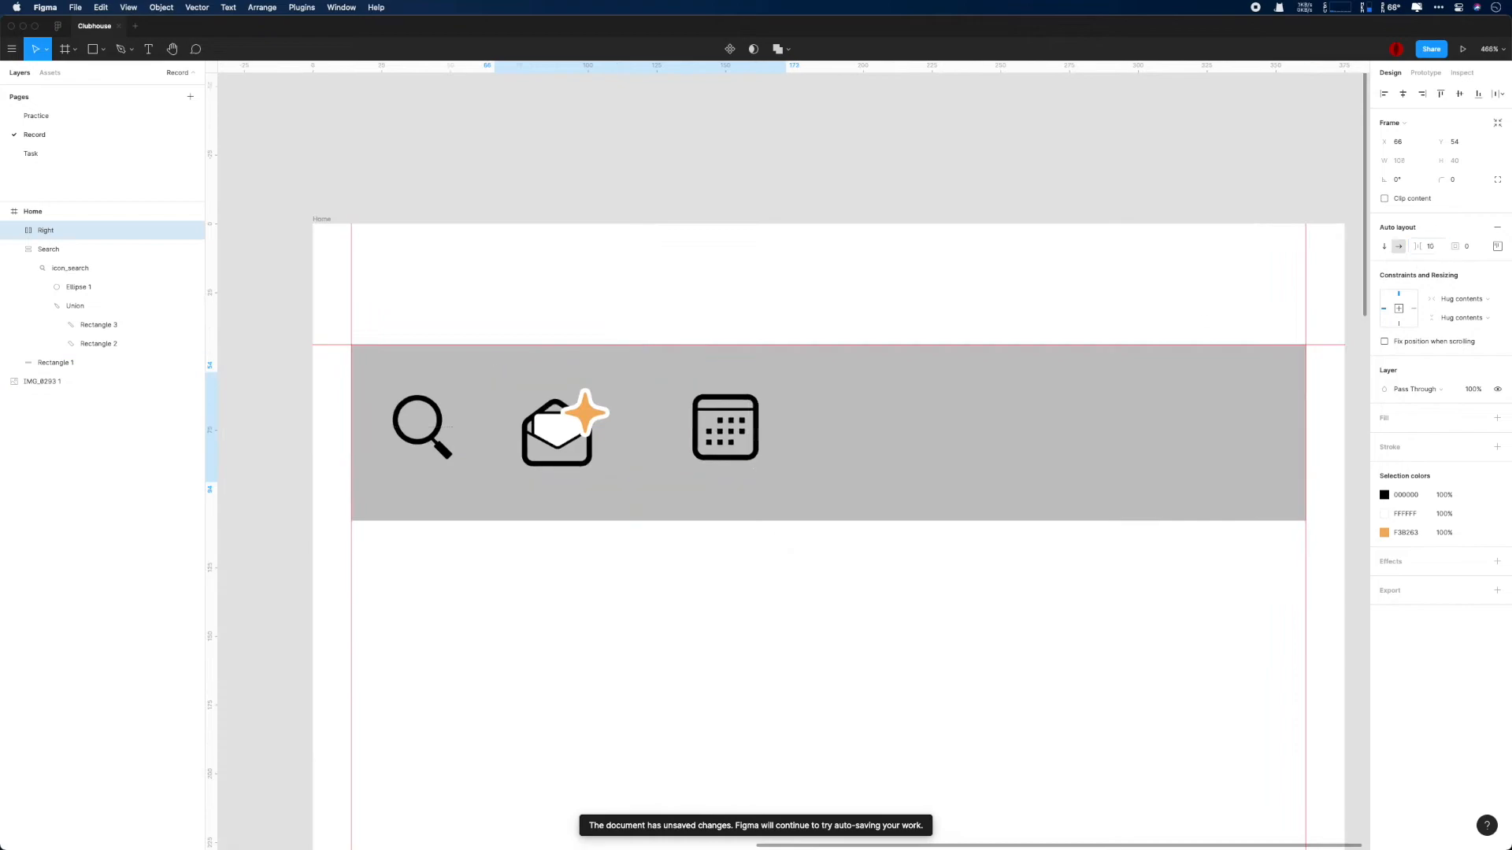
click(1496, 247)
click(1451, 296)
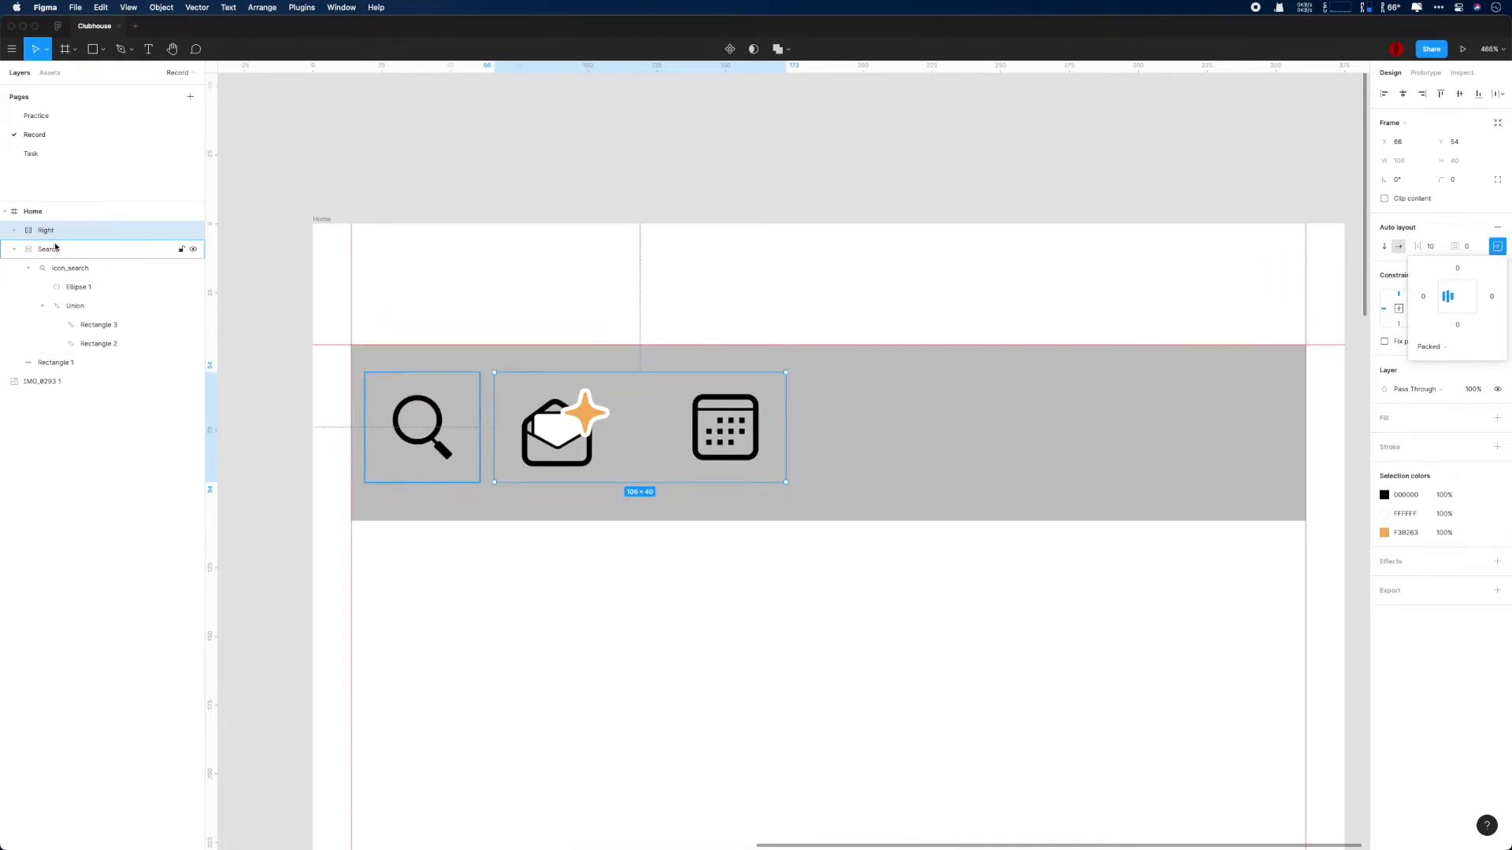
- Examine the Invite and Calendar frames nested inside the Right frame and their spacing
click(15, 230)
click(66, 268)
scroll(801, 483, up, 3)
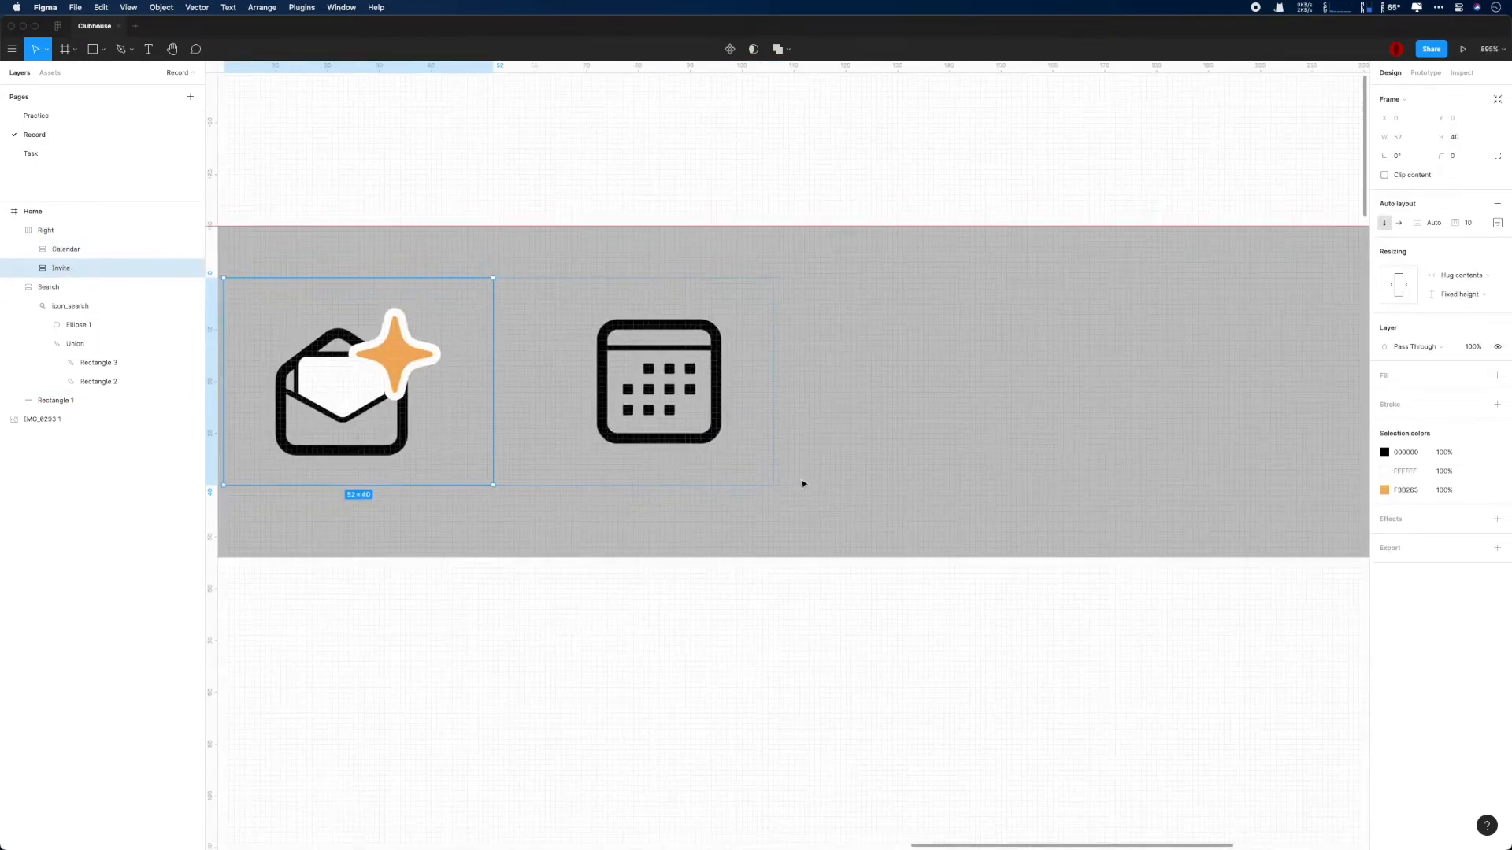
scroll(718, 435, down, 2)
super+click(705, 410)
click(50, 268)
click(55, 251)
shift+click(60, 286)
- Delete the grey placeholder rectangle behind the header icons in the Home frame
scroll(408, 360, down, 5)
drag(734, 412, 1011, 431)
click(85, 420)
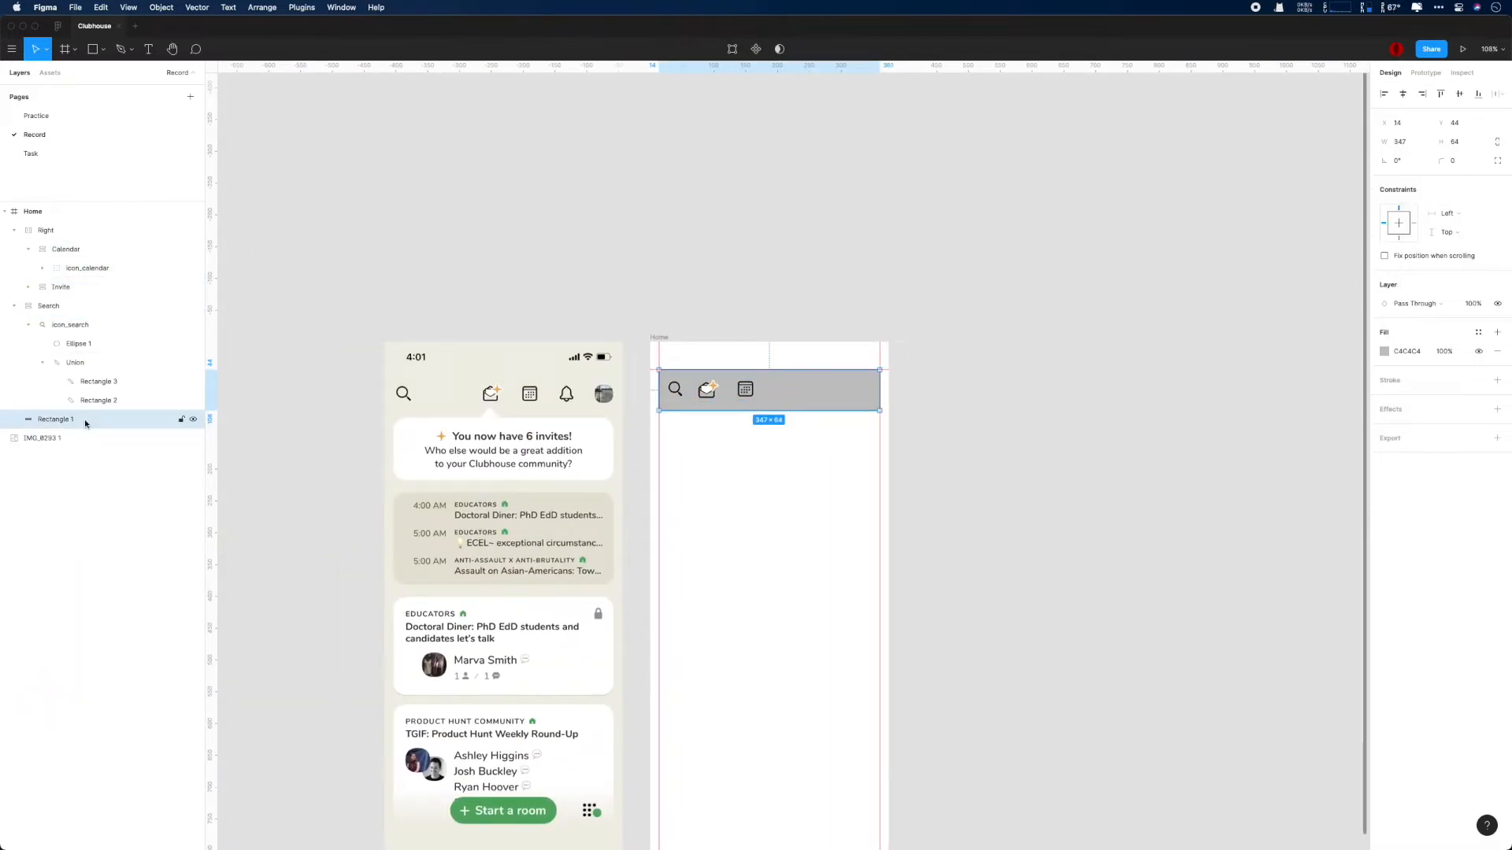
key(Delete)
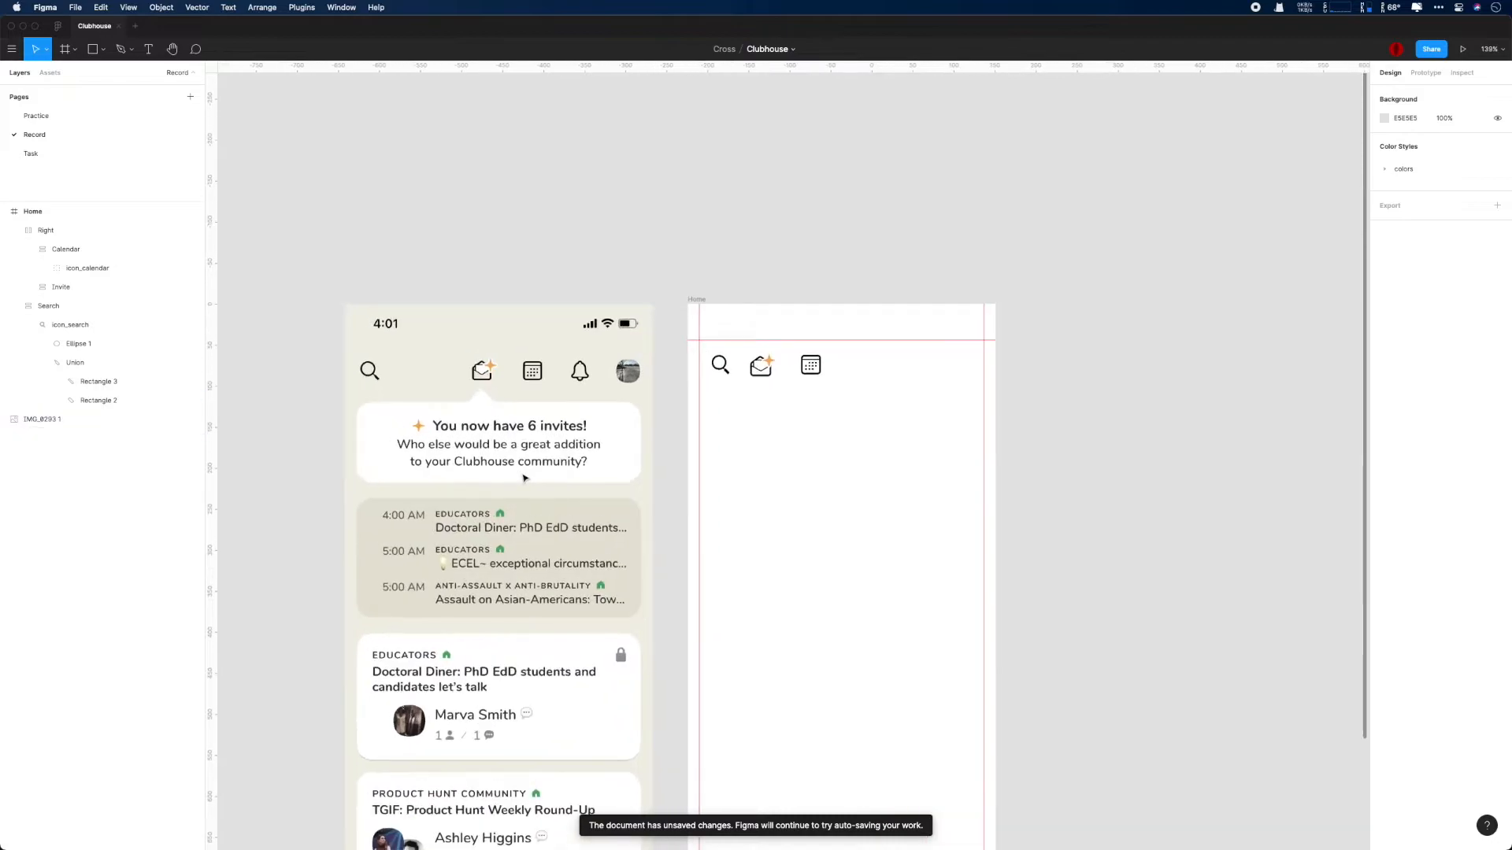
- Set the Invite frame's top auto layout padding to 5
scroll(674, 425, up, 8)
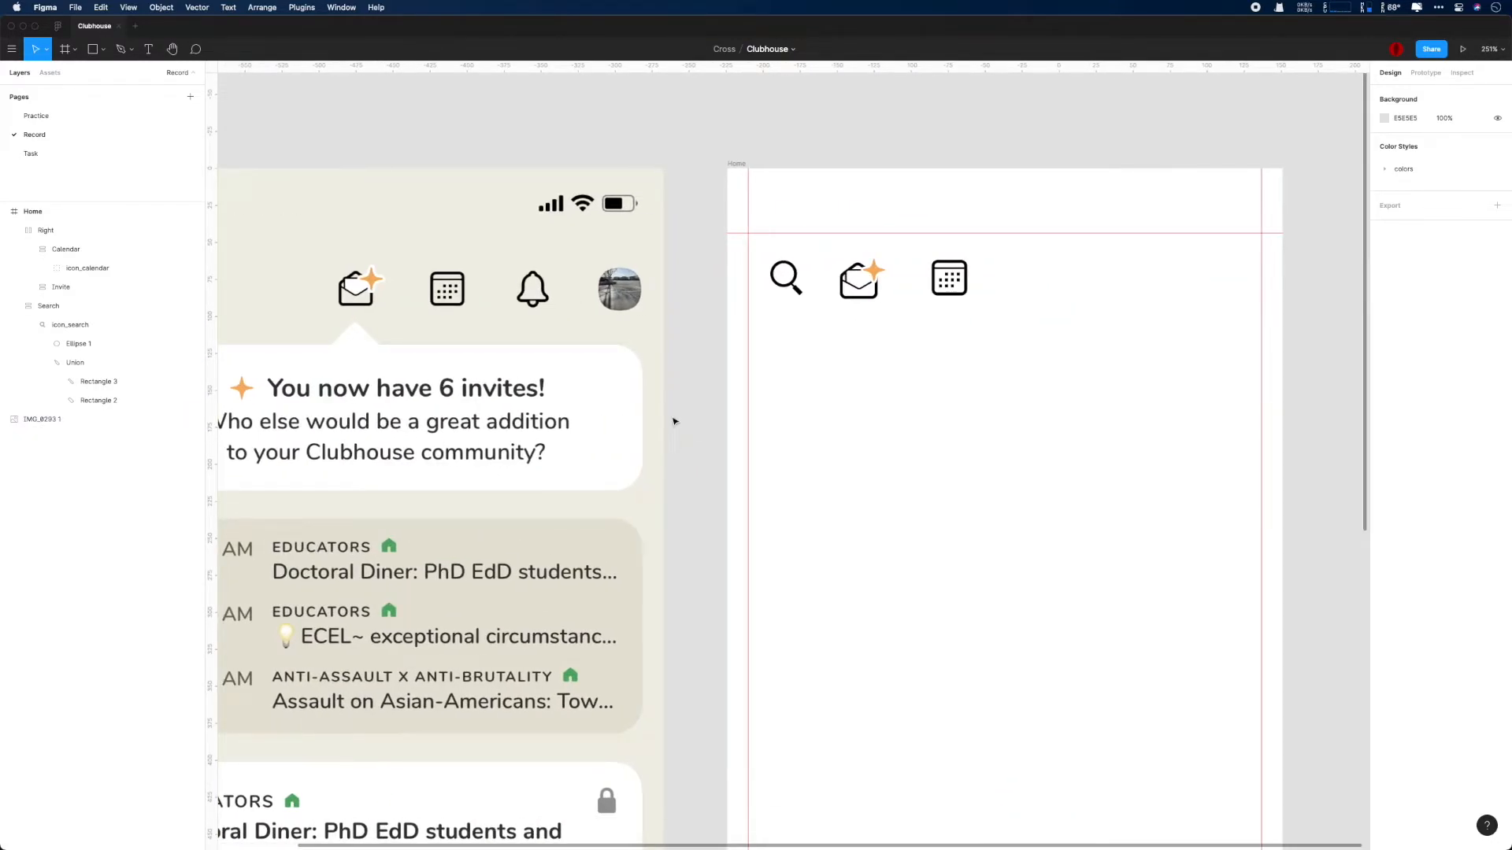
click(96, 284)
click(82, 270)
click(76, 290)
click(67, 251)
click(57, 287)
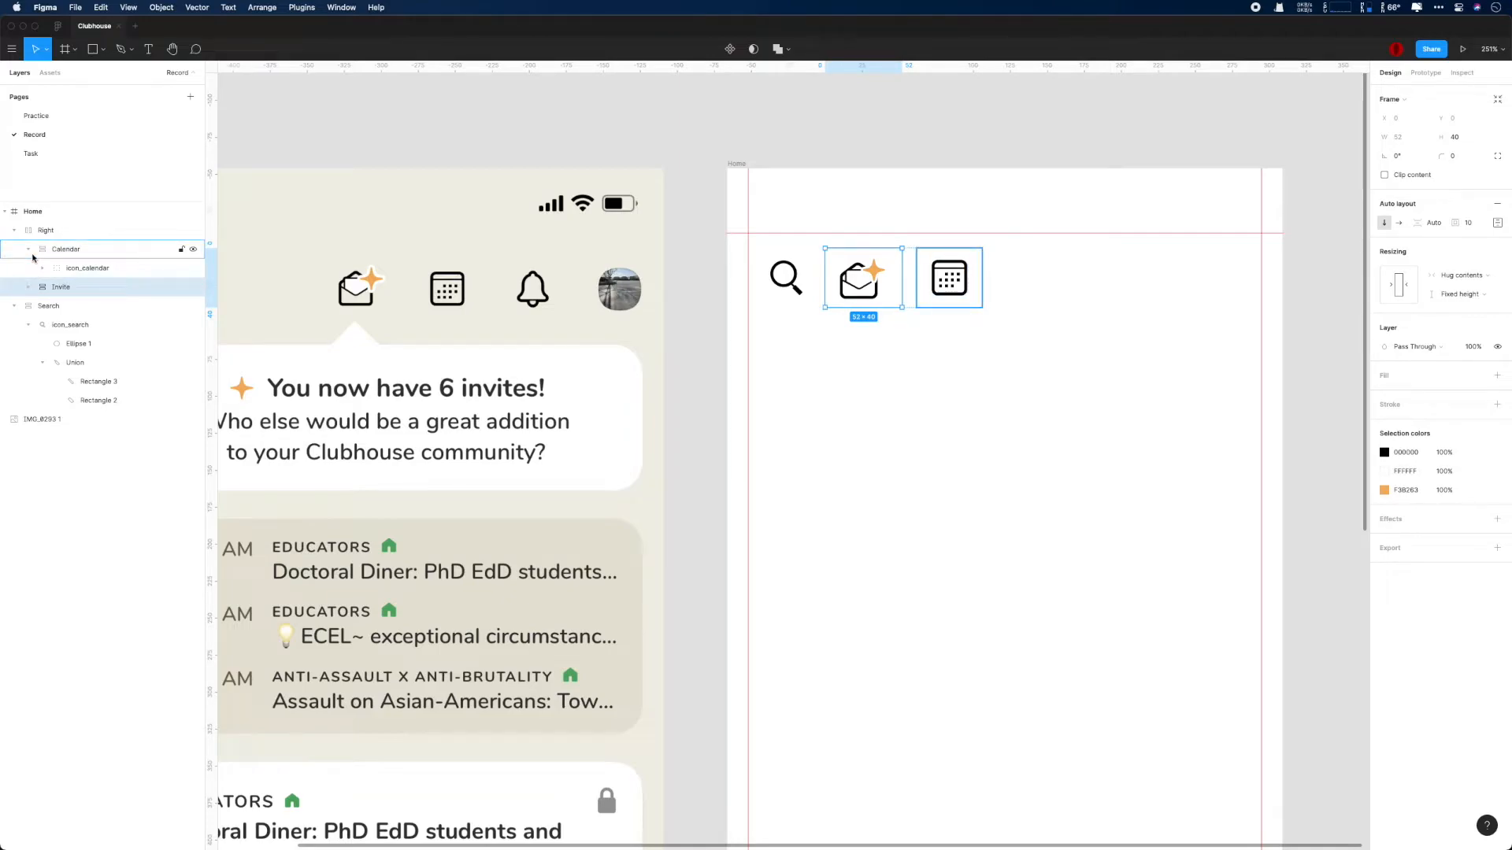
click(29, 288)
click(1497, 223)
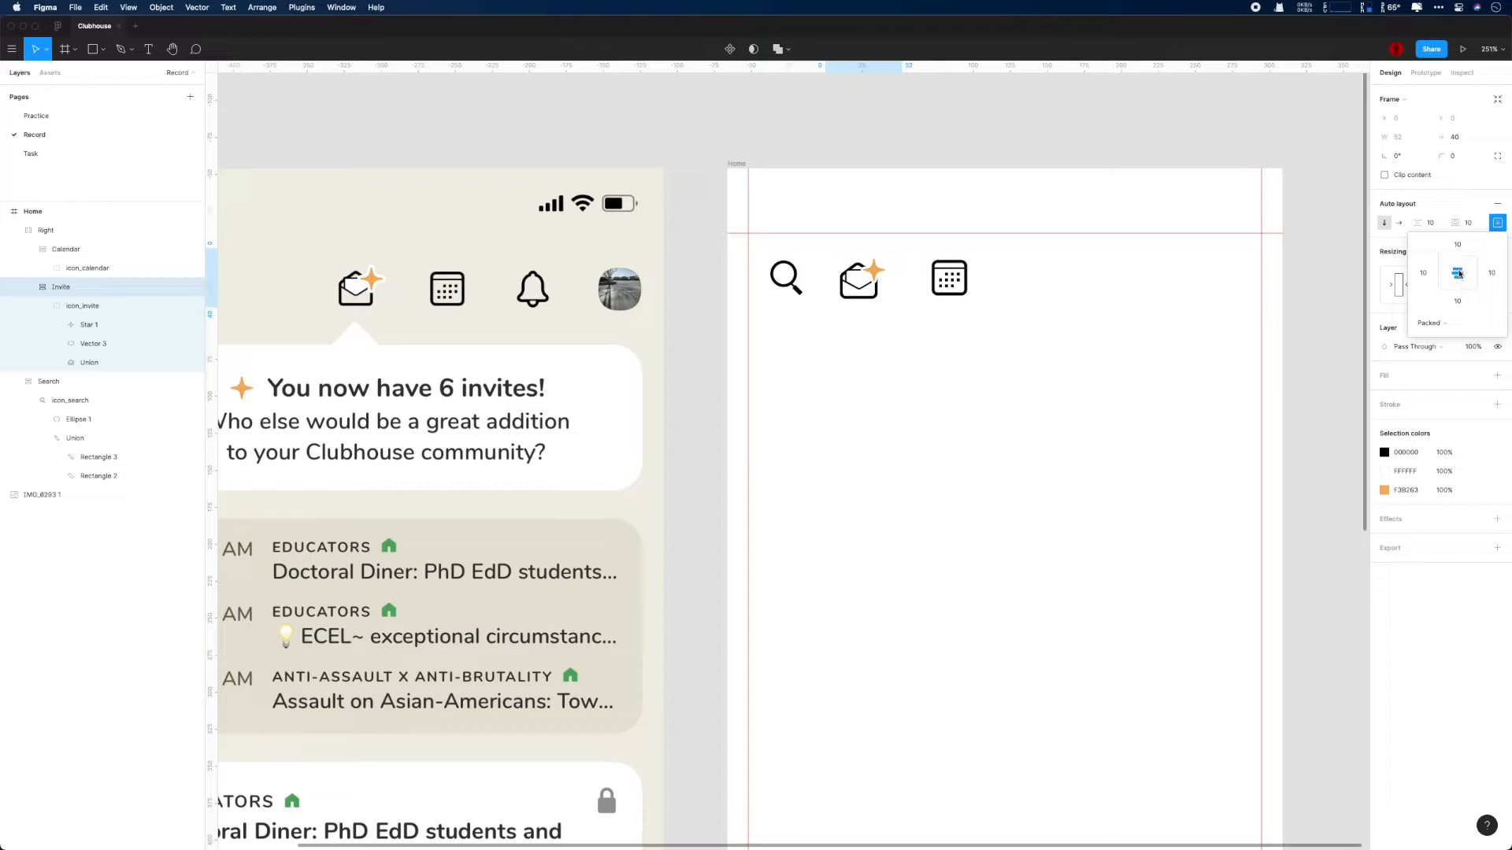
click(1458, 301)
text(5)
key(Return)
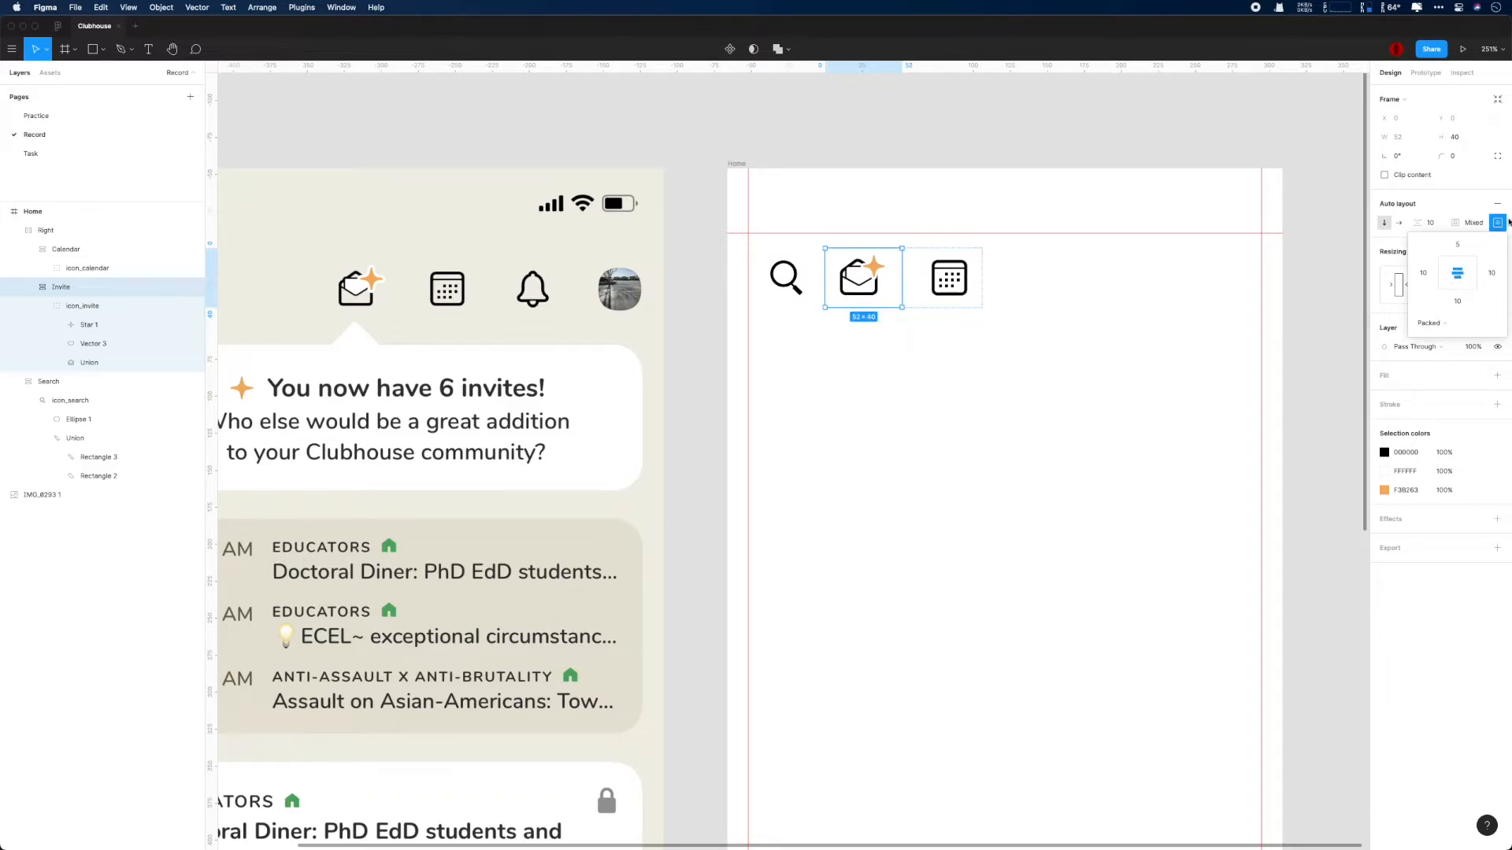
- Set the Invite frame's left and right padding to 0
click(81, 289)
scroll(926, 393, down, 1)
click(946, 292)
click(874, 291)
click(1498, 223)
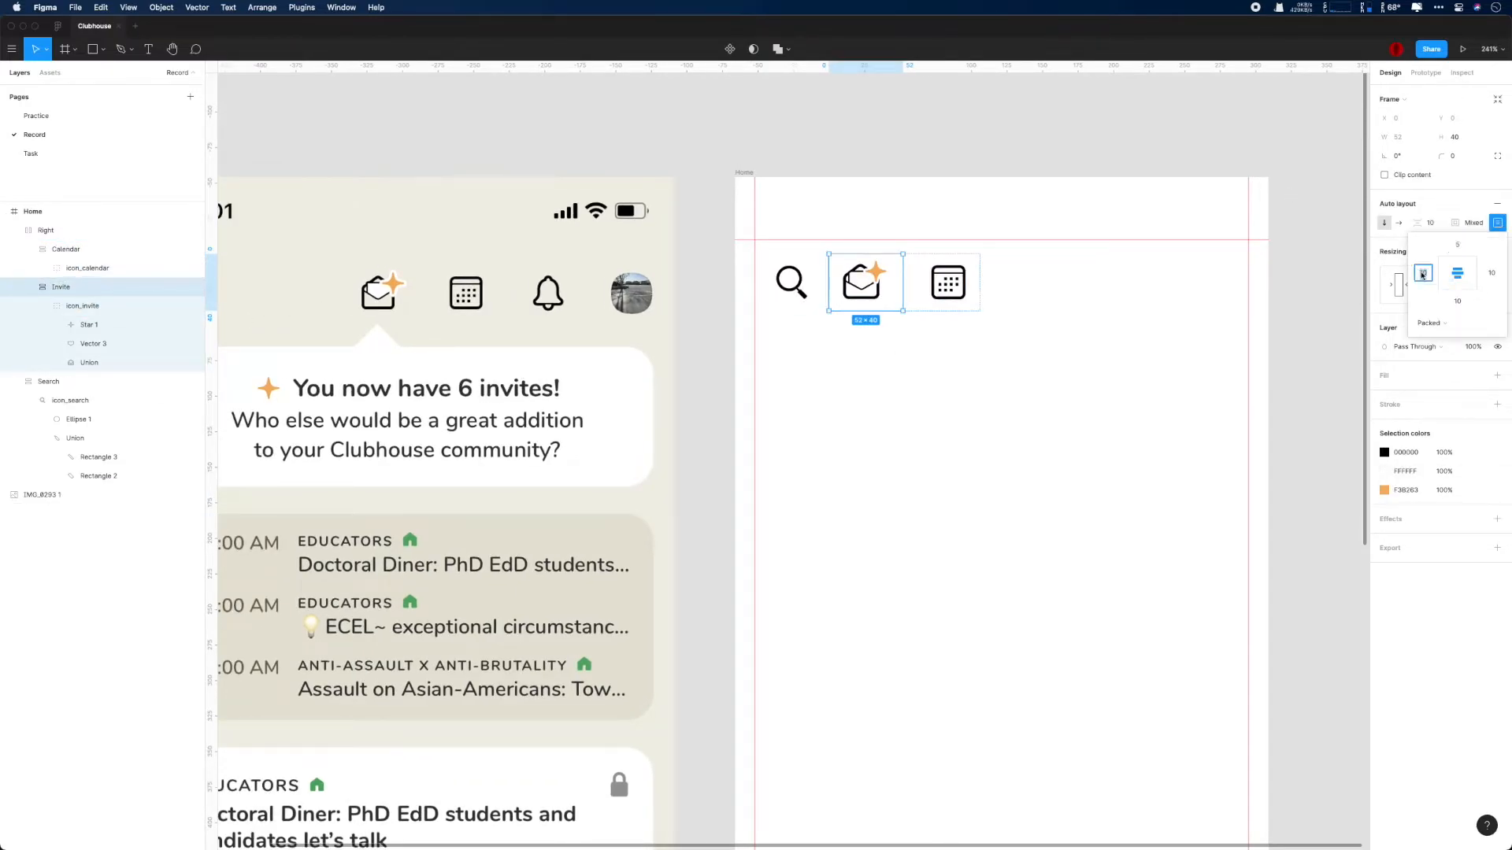
click(1491, 273)
text(0)
key(Return)
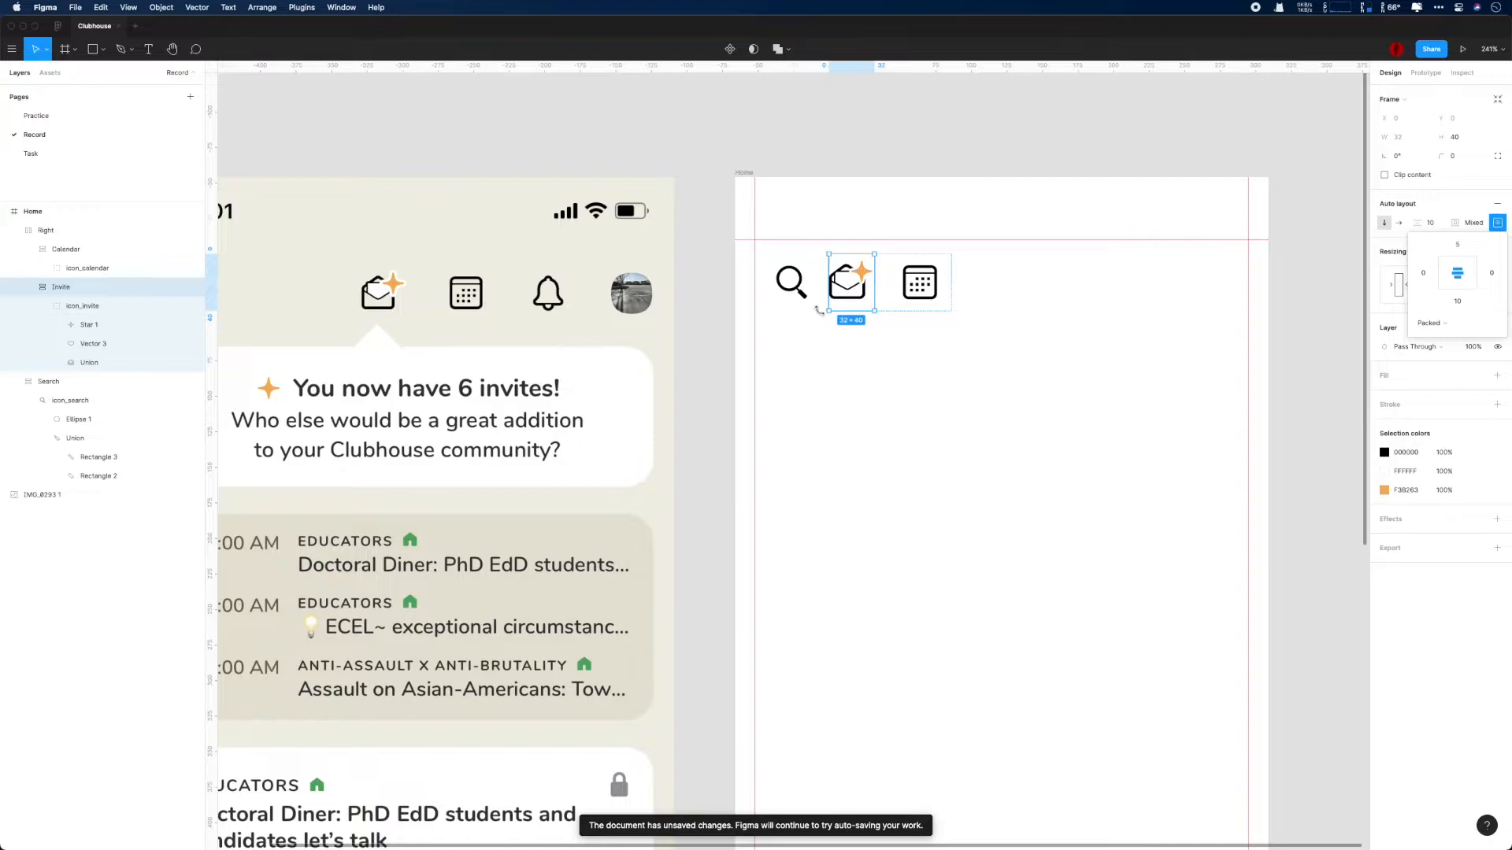
- Set the Calendar frame's left and right padding to 0
click(81, 254)
click(1498, 223)
click(1456, 266)
click(1456, 273)
click(1423, 273)
text(0)
click(1490, 273)
text(0)
key(Return)
click(28, 250)
click(60, 268)
click(62, 251)
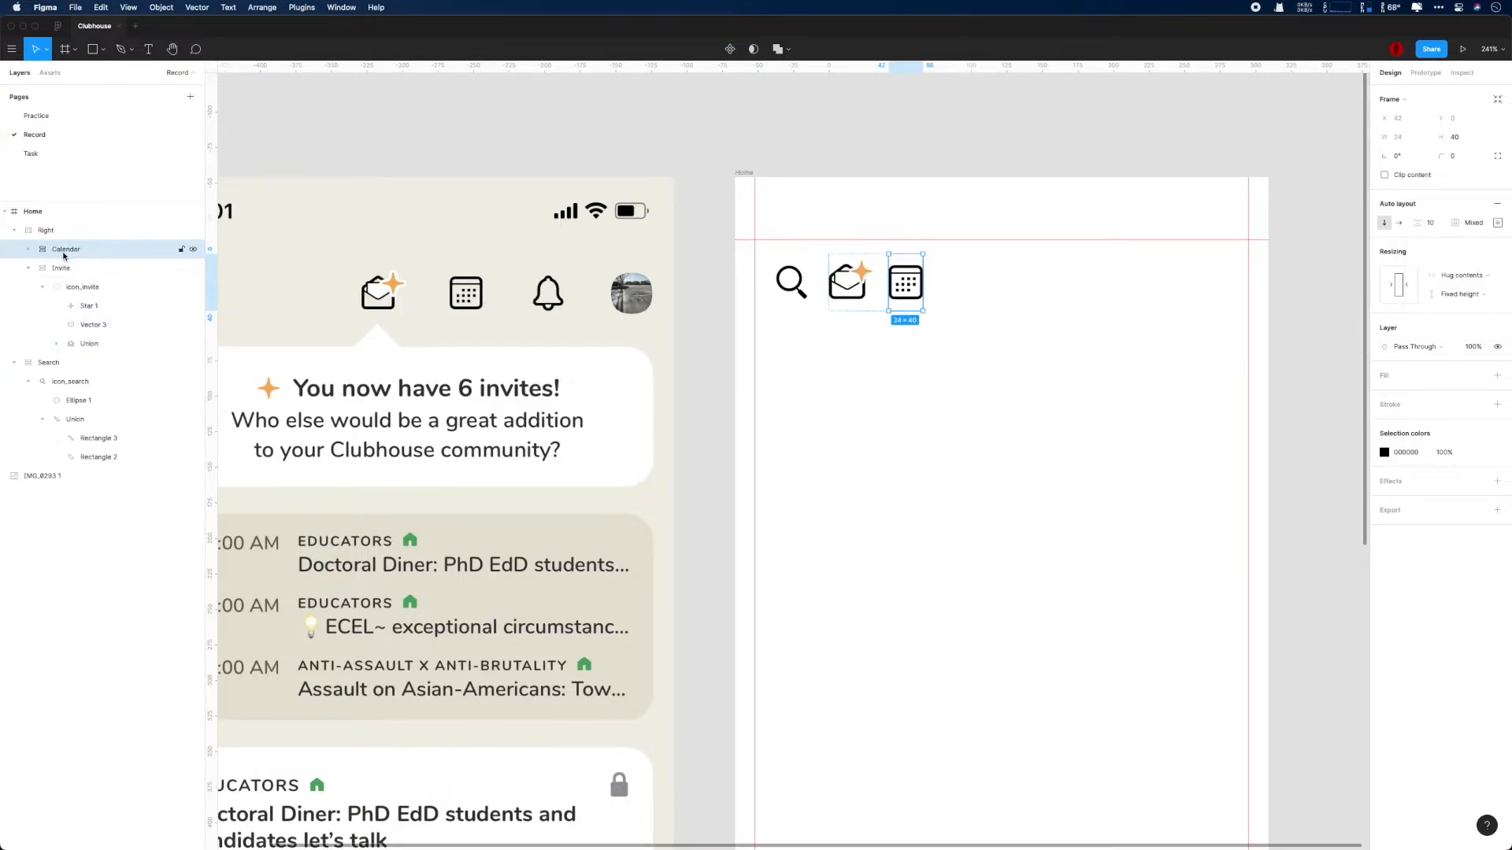
- Combine the Right and Search frames into one auto layout frame named Navigation
click(60, 268)
click(47, 232)
click(15, 230)
click(49, 249)
shift+click(53, 234)
key(super+g)
key(shift+a)
double_click(49, 231)
text(Navigation)
key(Return)
click(14, 231)
click(63, 250)
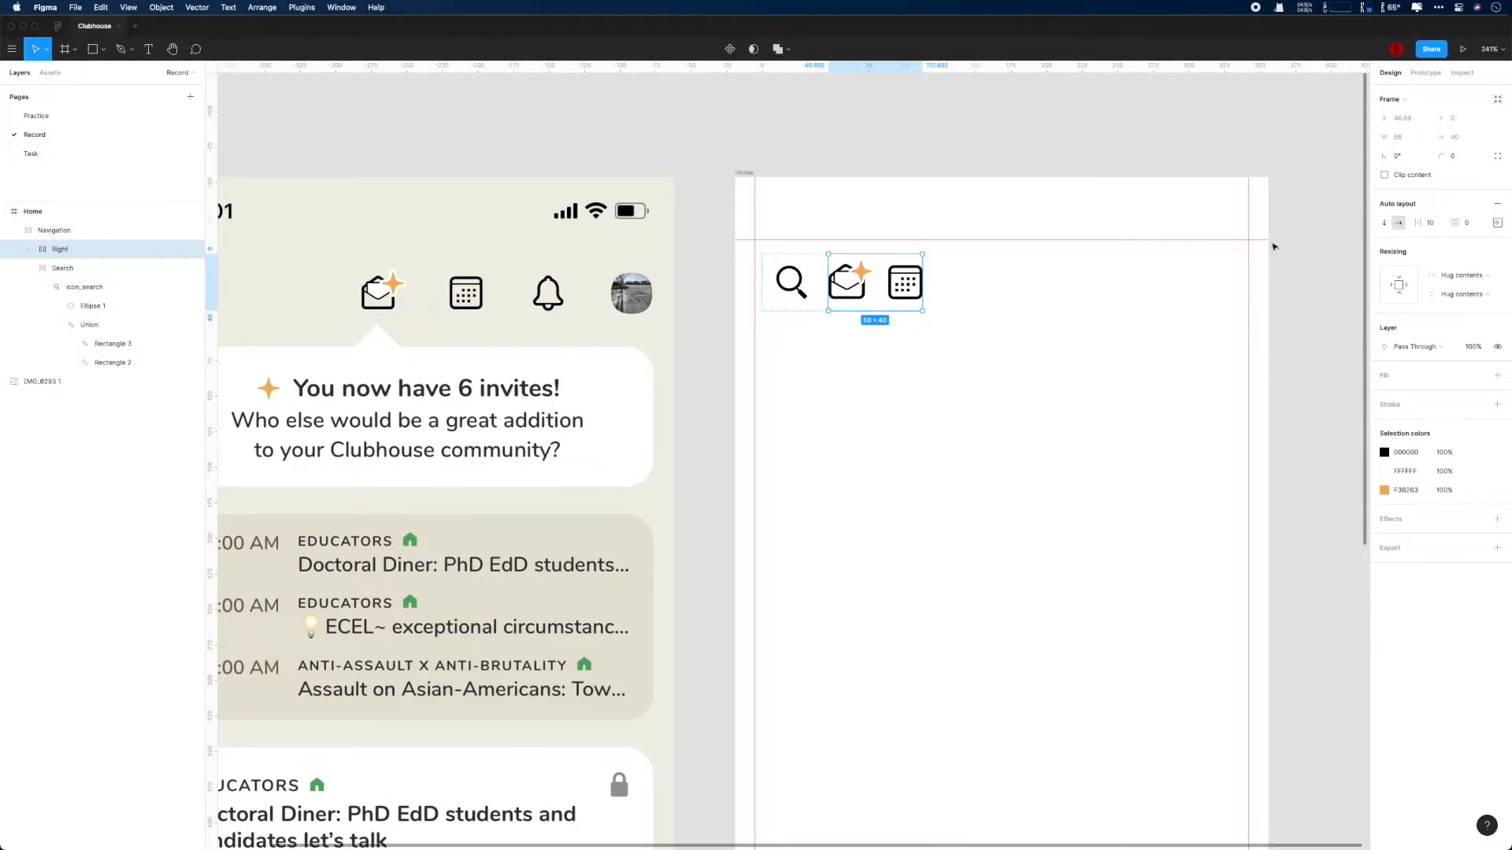
- Remove the auto layout from the Navigation frame and move the Right frame towards the right margin of the Home frame
click(57, 230)
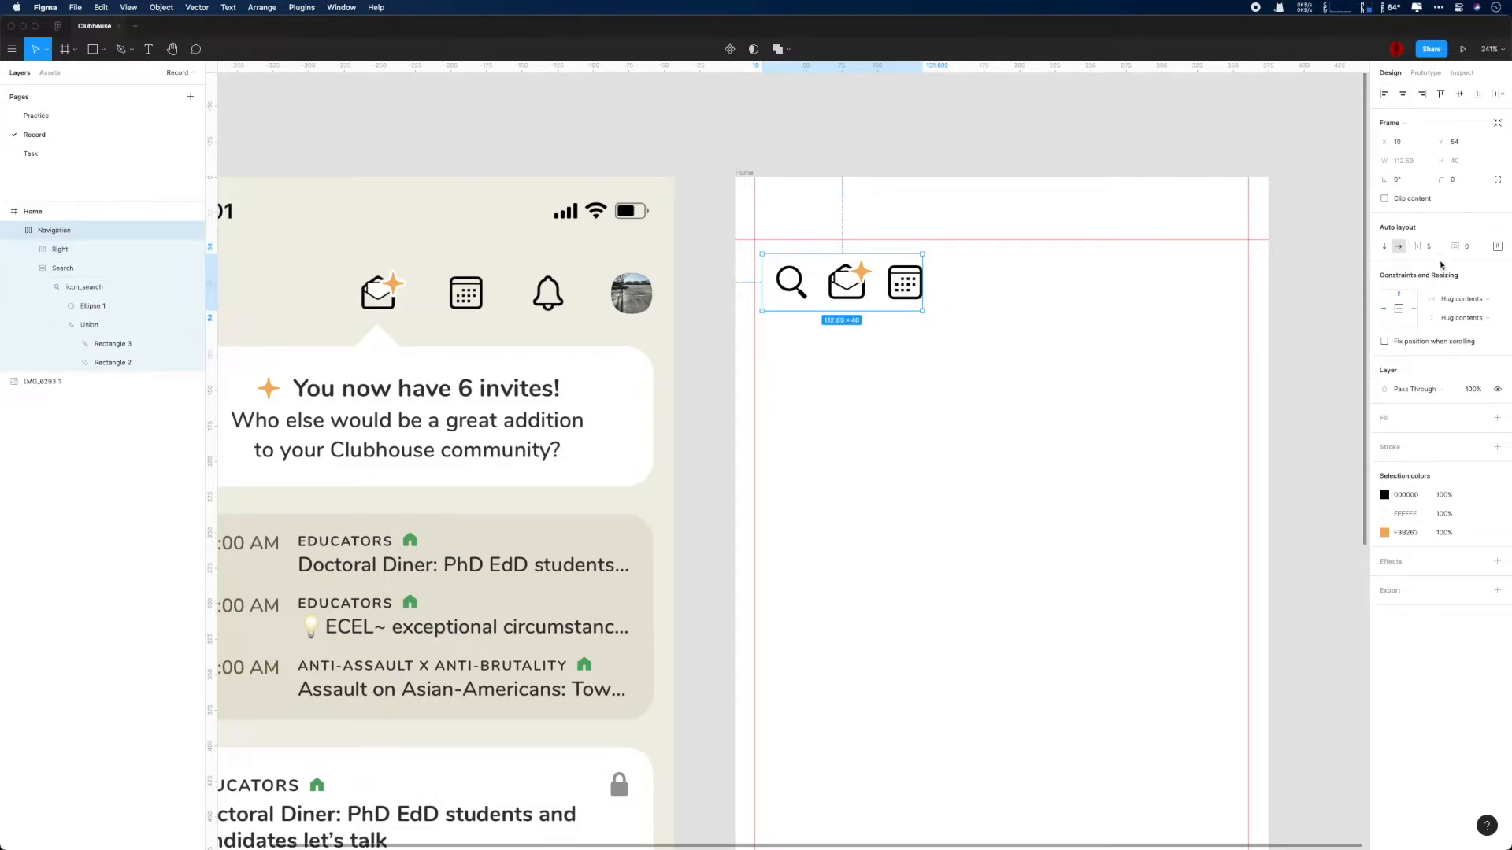
click(1497, 229)
click(73, 266)
click(74, 250)
drag(879, 273, 1125, 276)
- Nest the Right frame inside the Navigation frame again, above the Search frame
click(64, 253)
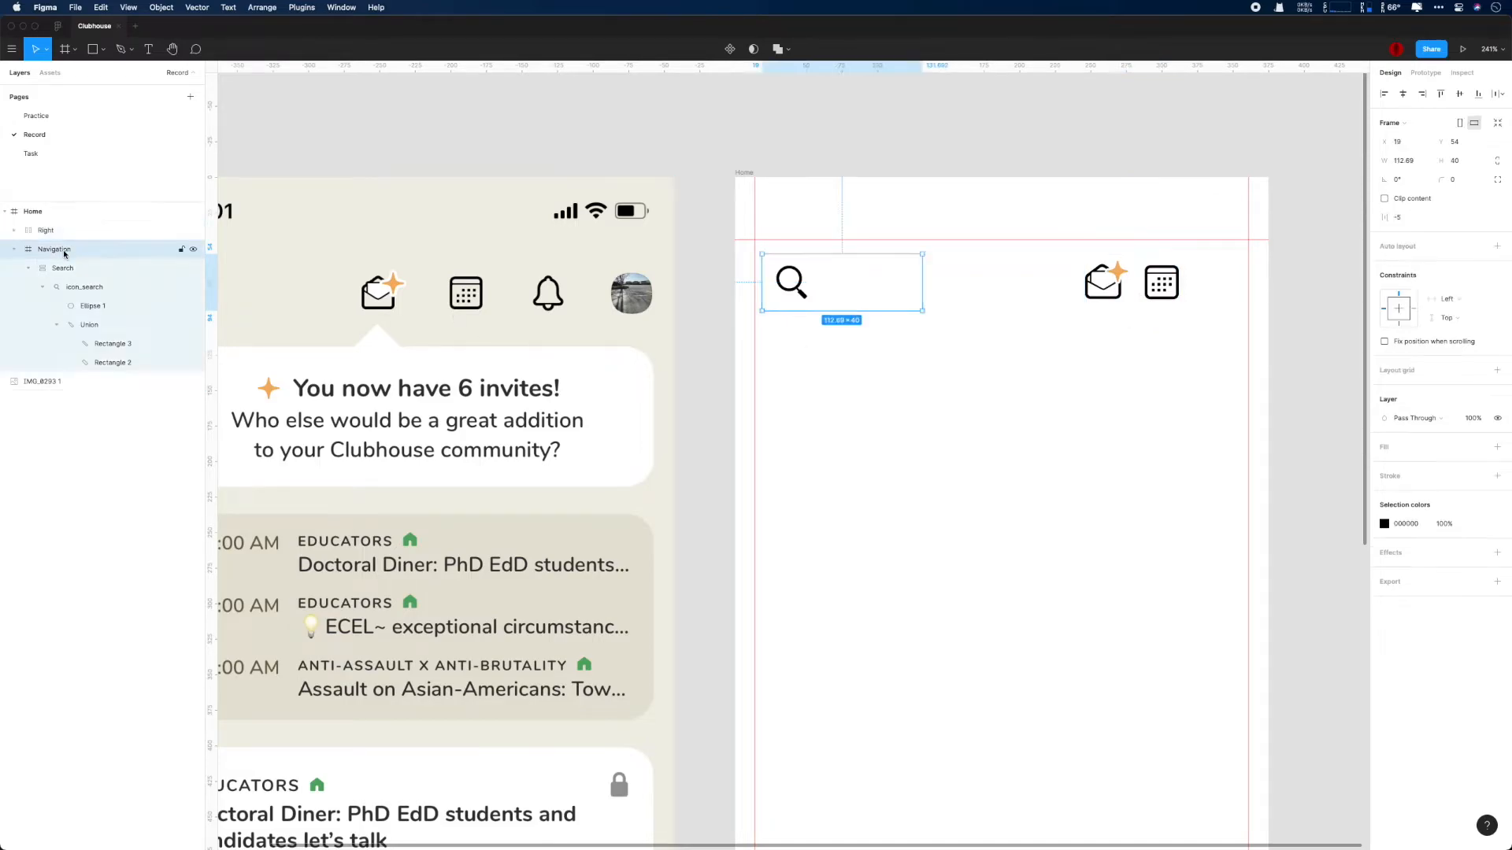
scroll(716, 411, down, 4)
click(1171, 320)
click(71, 267)
drag(44, 231, 54, 249)
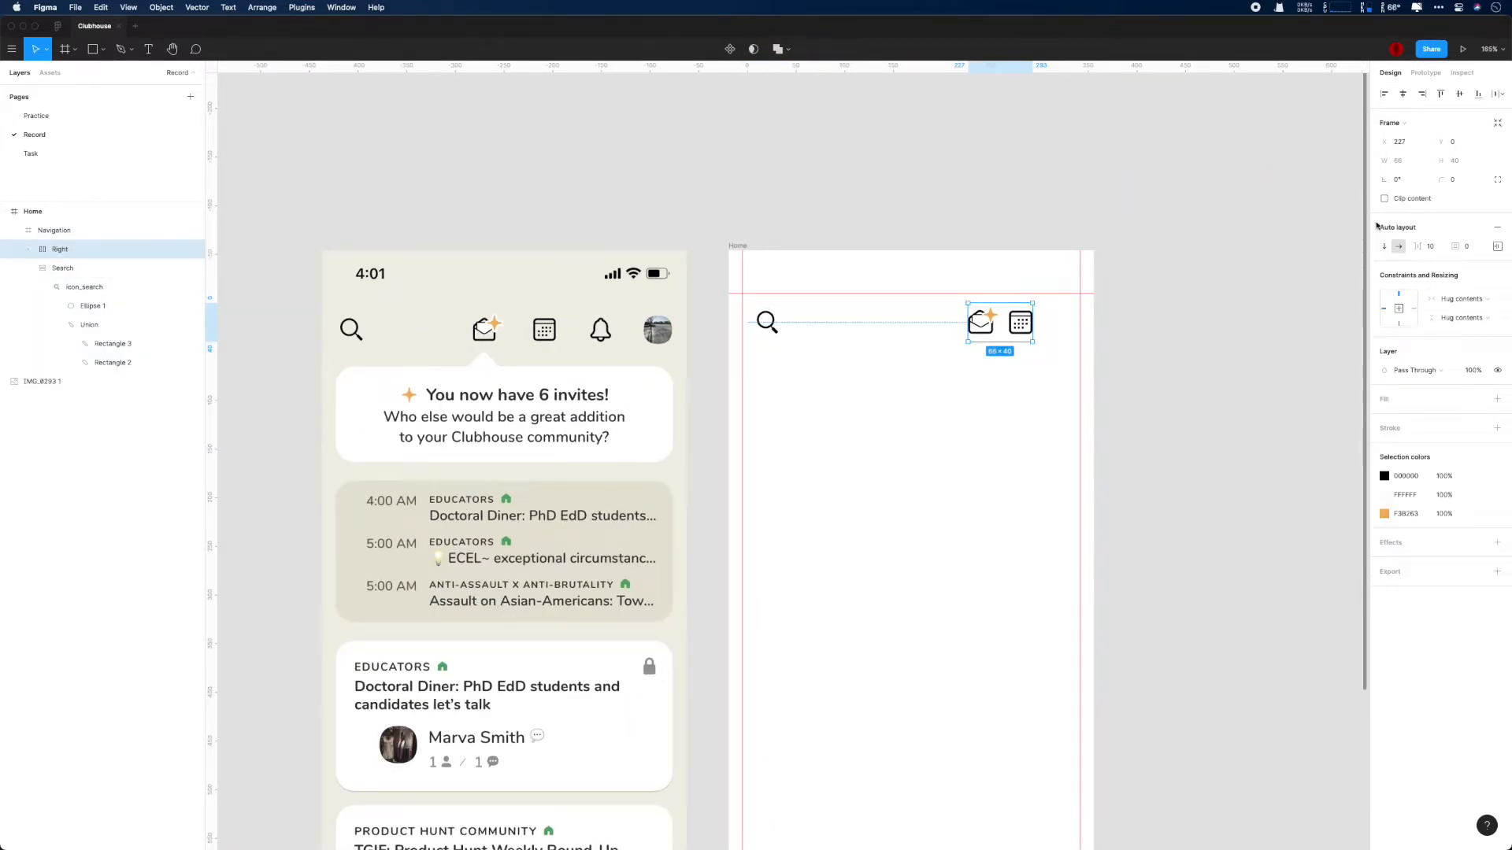
- Set the Right frame's item spacing to 20
key(Return)
key(super+s)
drag(1258, 363, 1147, 374)
drag(544, 336, 762, 301)
scroll(756, 307, down, 1)
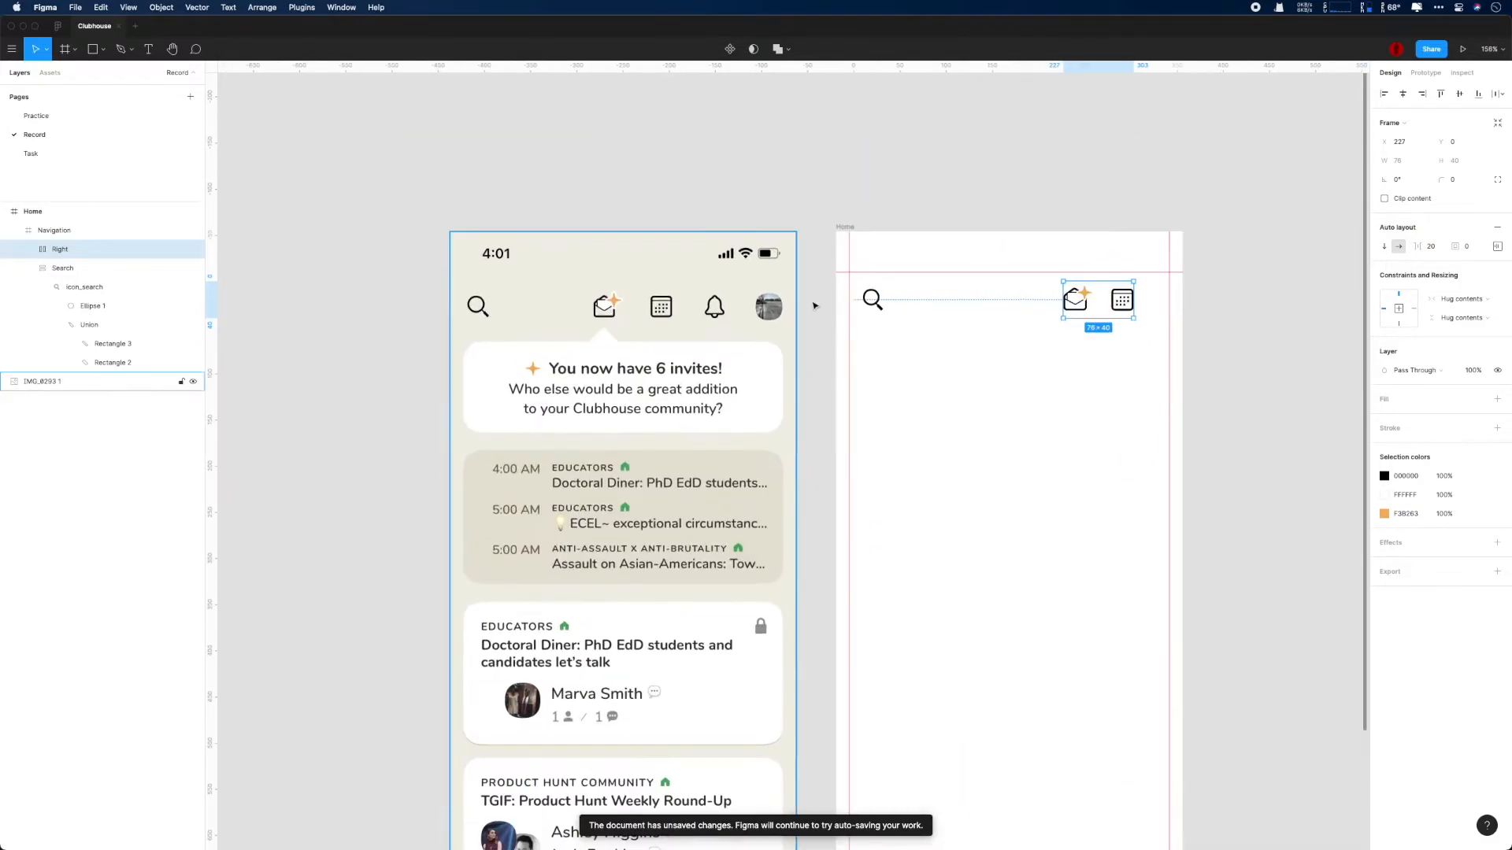
- Fill the Home frame with the beige background colour of the reference screenshot
click(1008, 377)
click(1384, 371)
click(1241, 546)
click(685, 274)
click(1033, 193)
- Trace the body of the reference bell icon with the Pen tool as a closed outline of straight segments
scroll(1033, 241, up, 5)
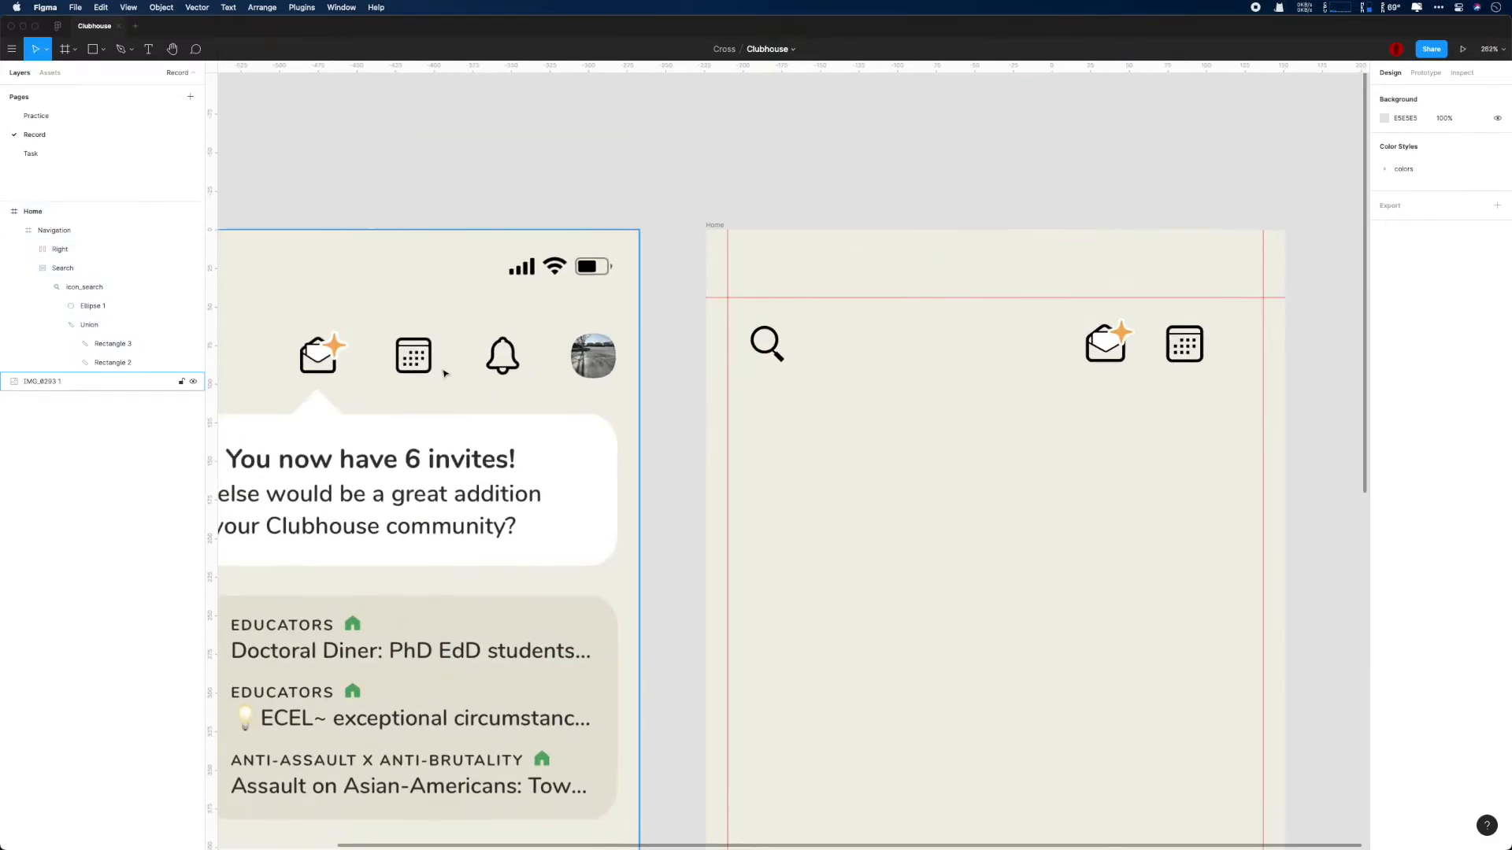
scroll(496, 362, up, 10)
scroll(497, 363, up, 10)
scroll(989, 394, down, 3)
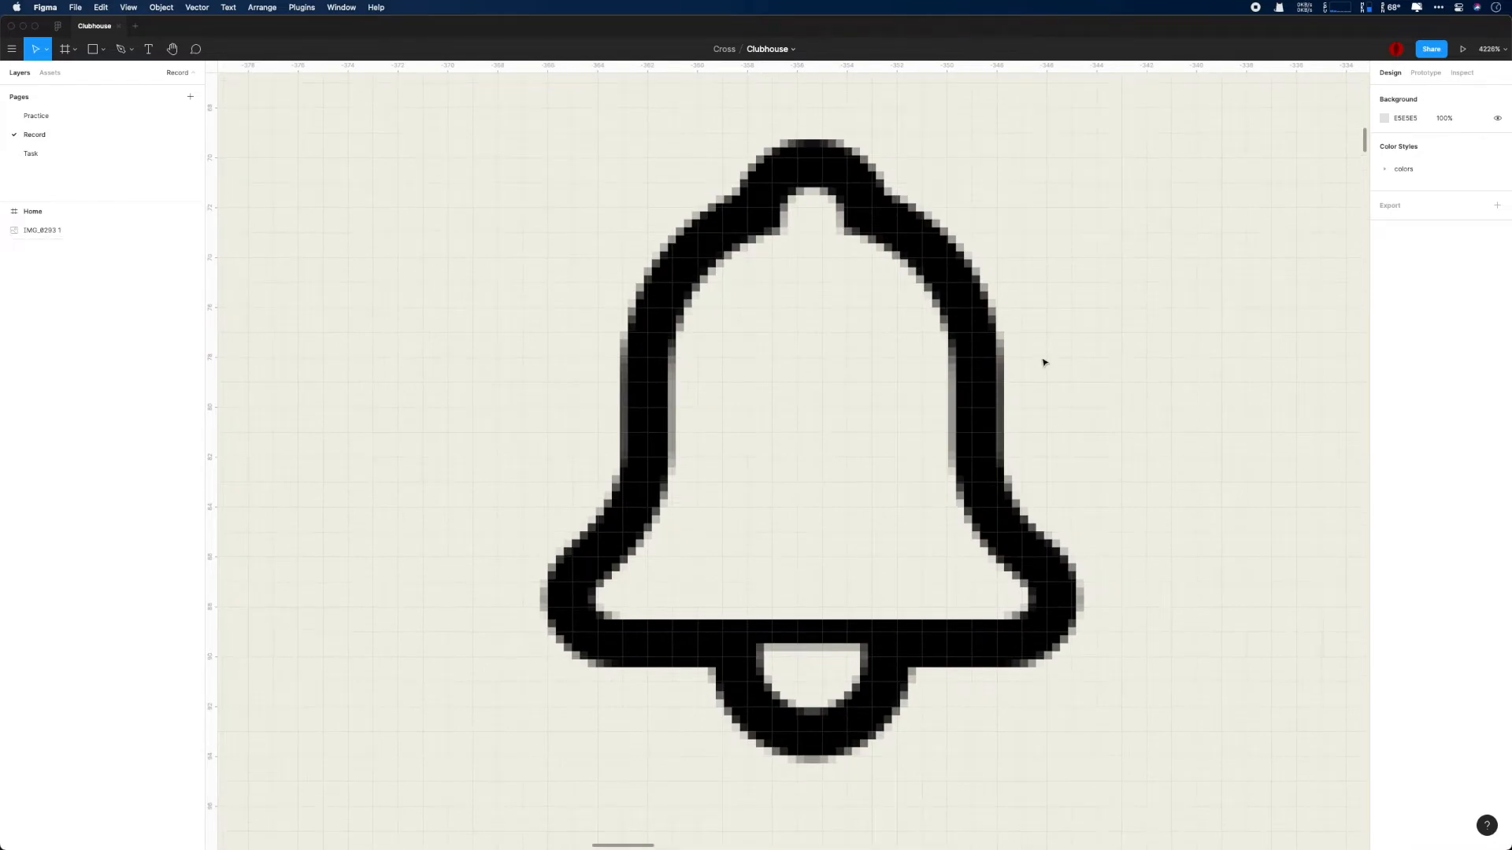
key(p)
click(609, 651)
click(1009, 652)
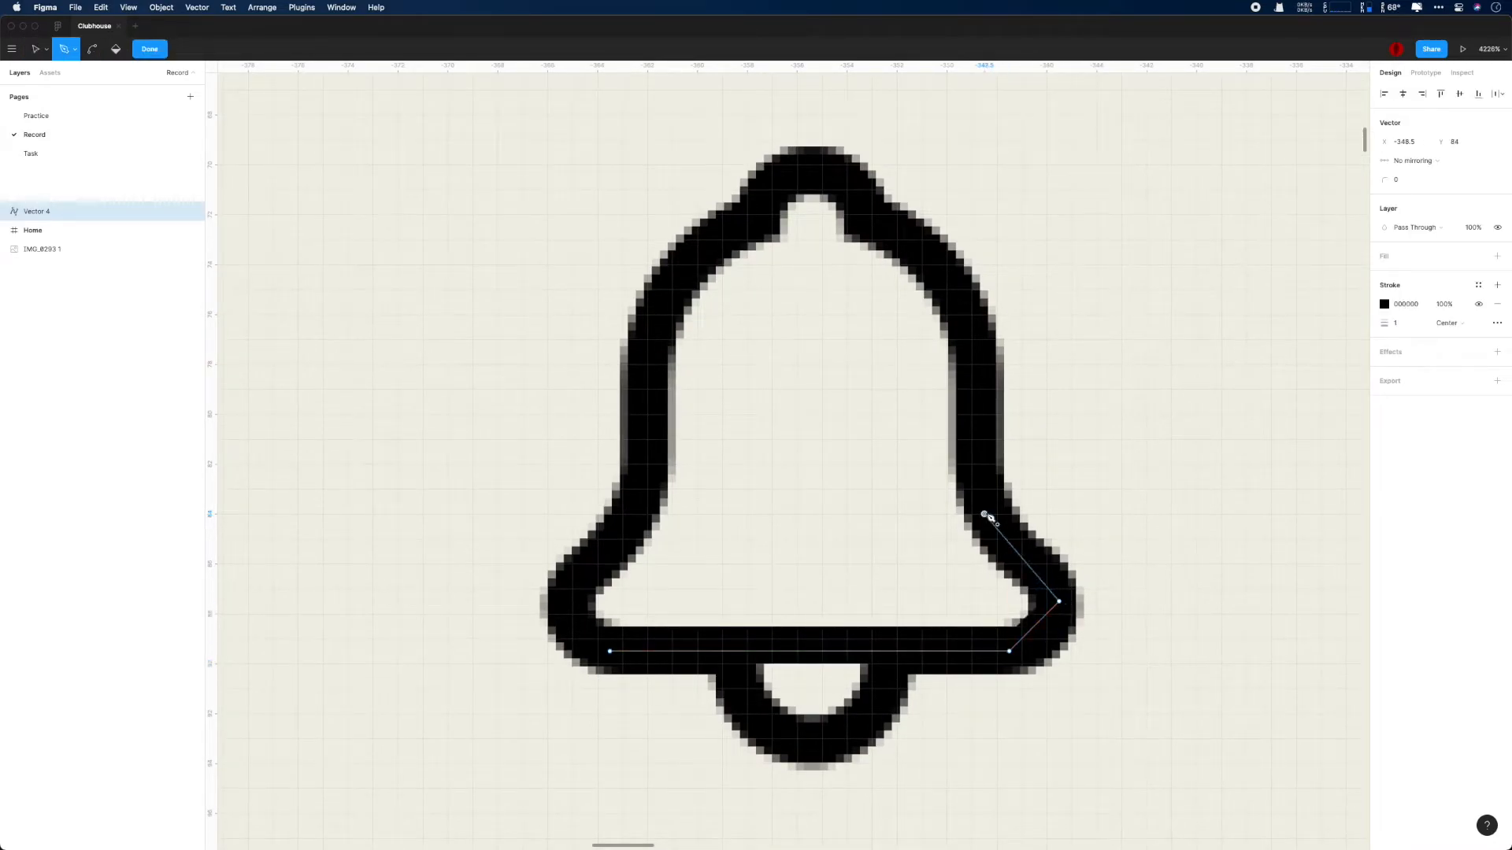
click(984, 339)
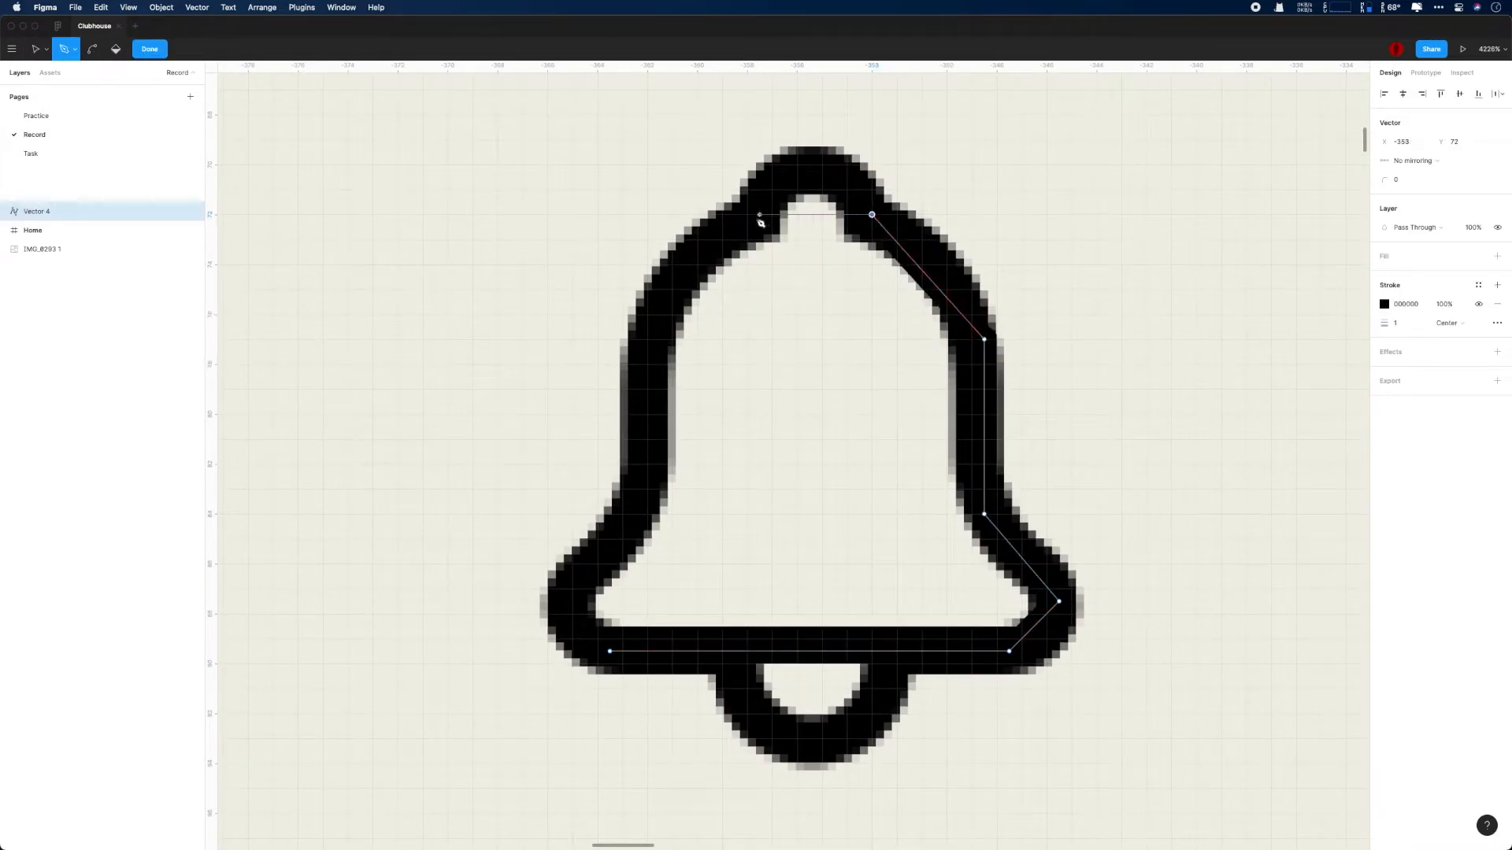
click(746, 214)
click(647, 339)
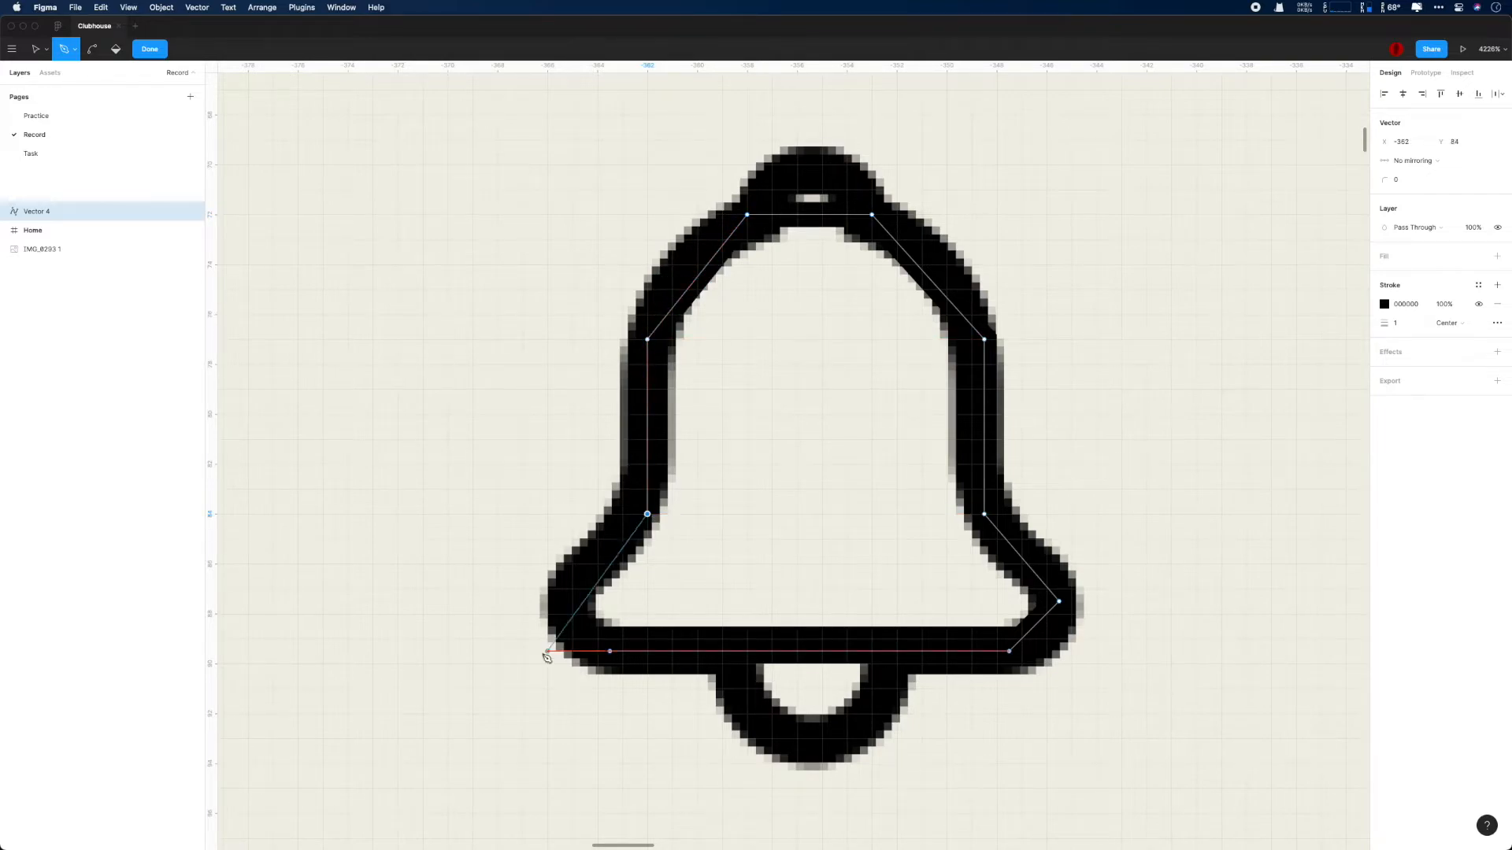
click(572, 602)
click(609, 651)
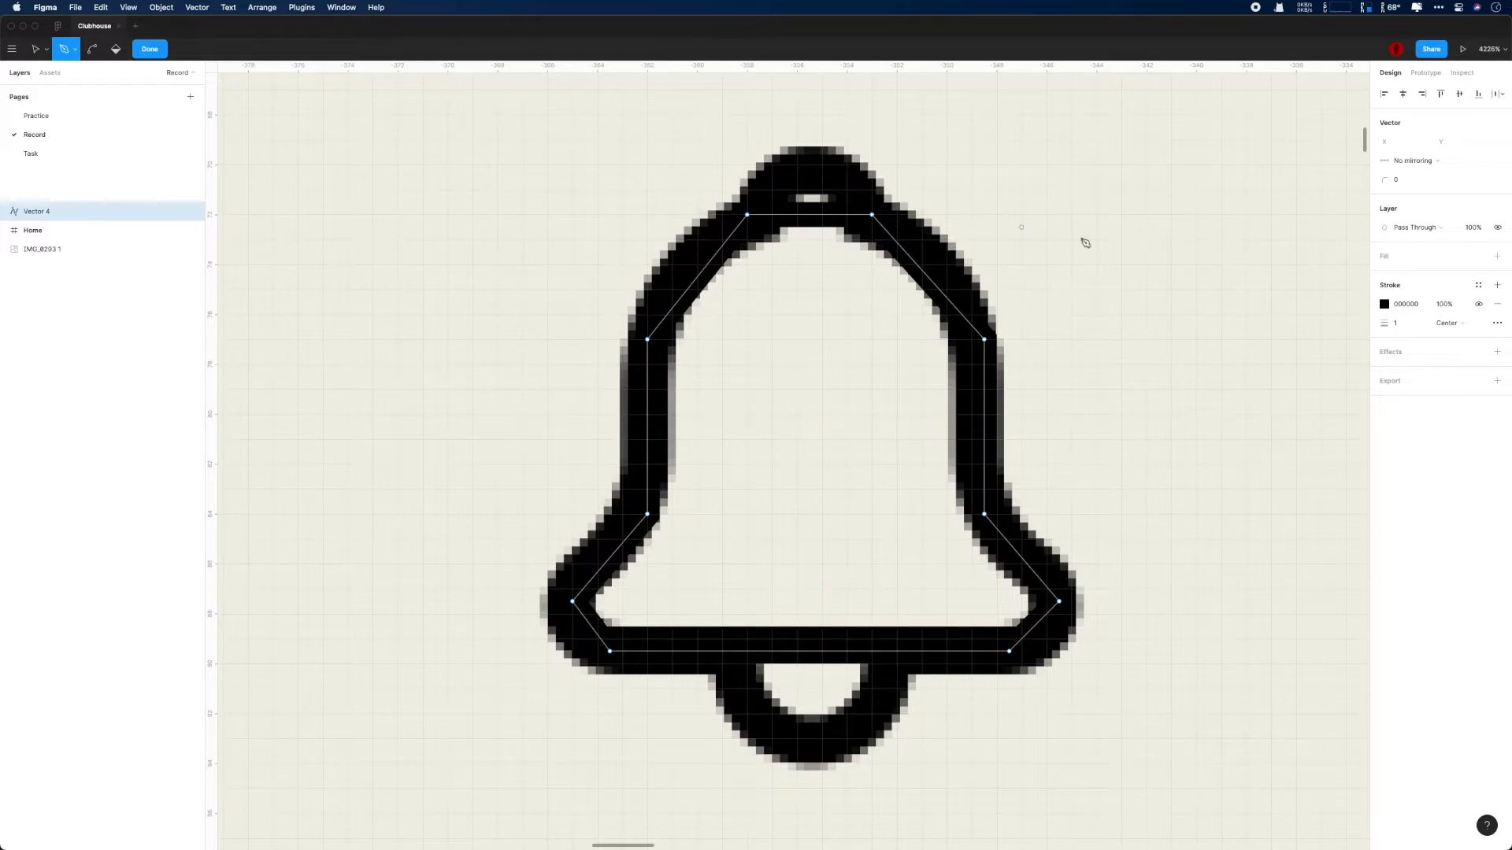
- Colour the bell outline's stroke 552E2E and bend its top, shoulder and lower-left segments to follow the reference
drag(698, 276, 688, 271)
click(1382, 304)
mouse_move(1304, 364)
mouse_down()
mouse_move(1290, 341)
mouse_move(1293, 413)
mouse_up()
drag(811, 214, 814, 166)
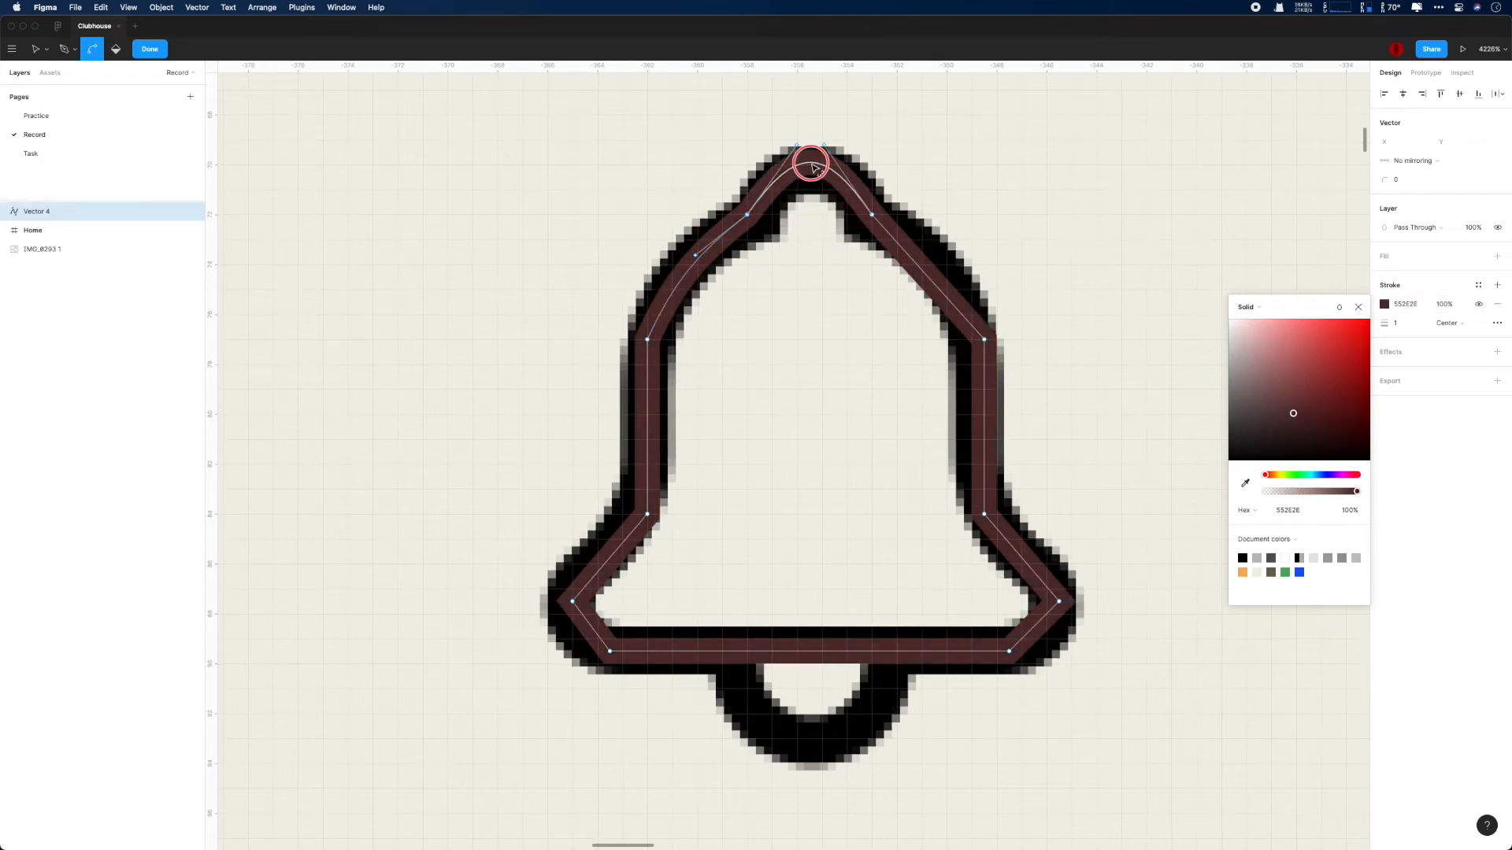
drag(916, 272, 932, 253)
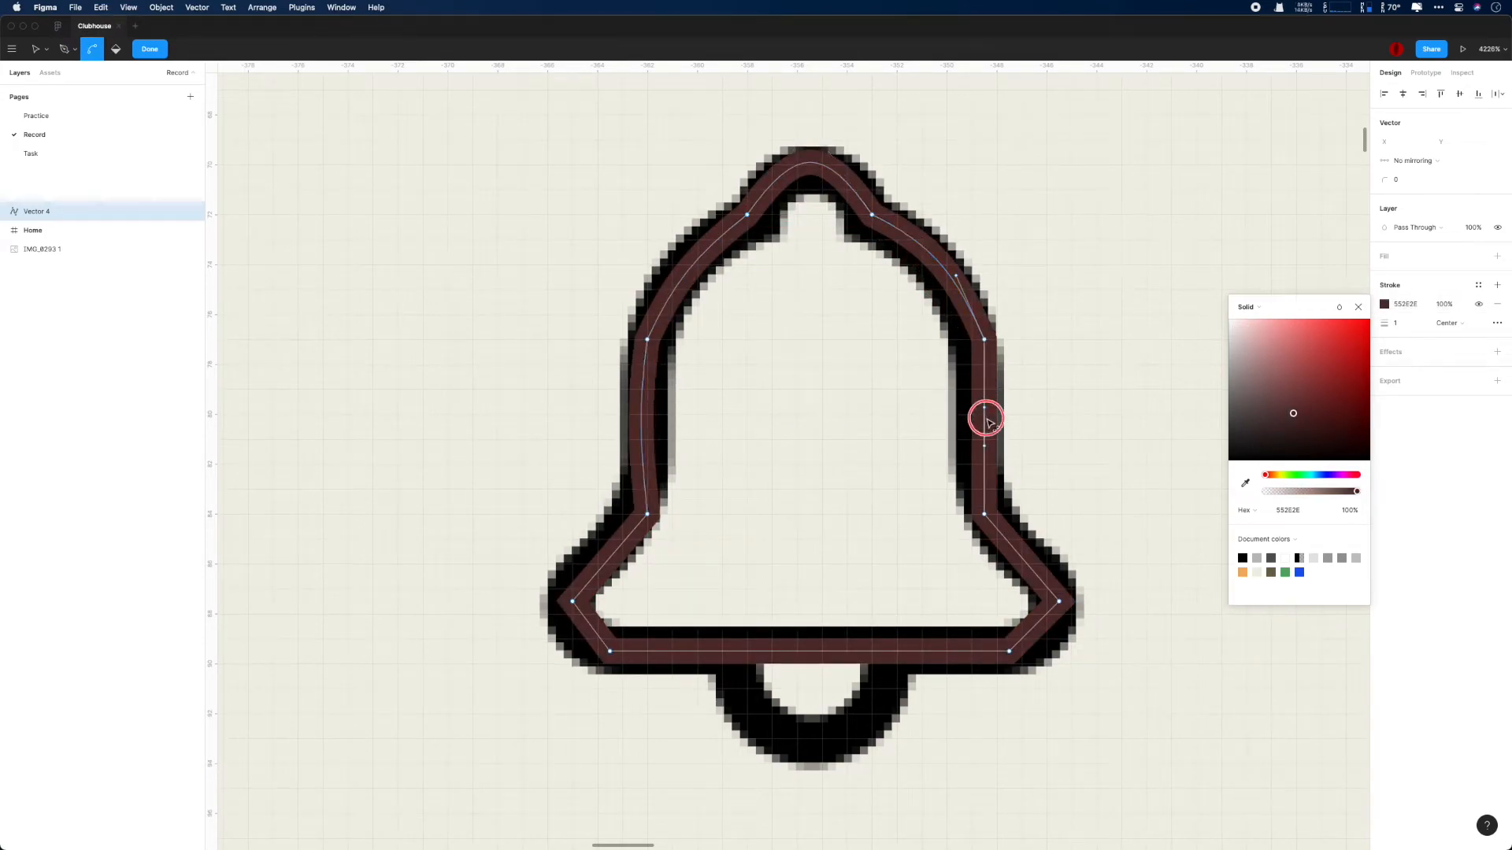
drag(614, 543, 613, 563)
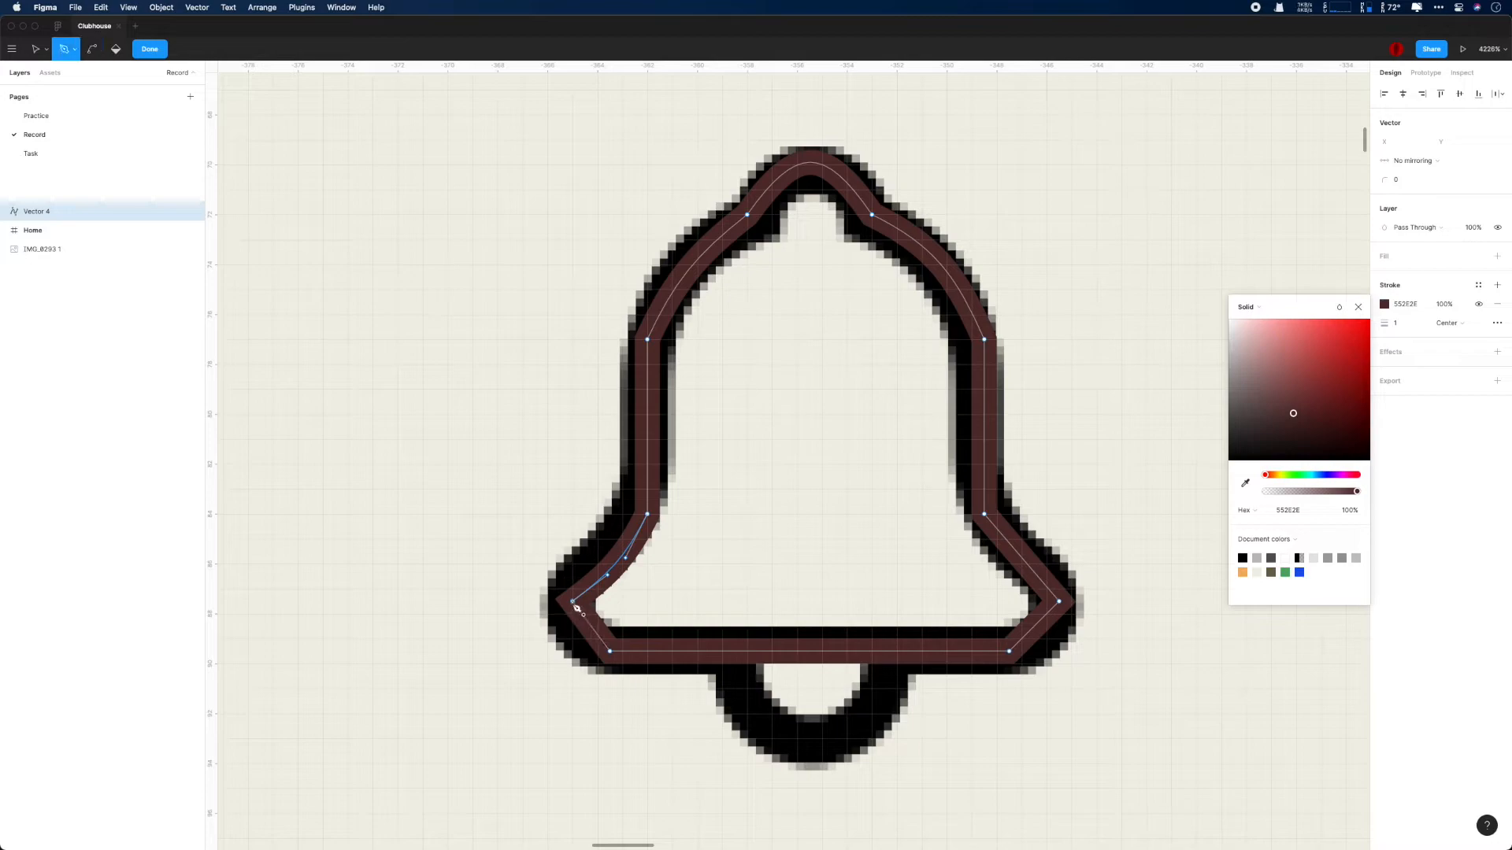
- Round the bell outline's lower corner points with a corner radius of 2
click(572, 602)
click(1407, 180)
text(2)
key(Return)
click(609, 652)
click(1426, 181)
text(2)
key(Return)
key(Escape)
key(v)
- Bend the bell outline's lower-right segment and set the corner radius of its two top shoulder points to 2
drag(1157, 712, 1015, 562)
key(super)
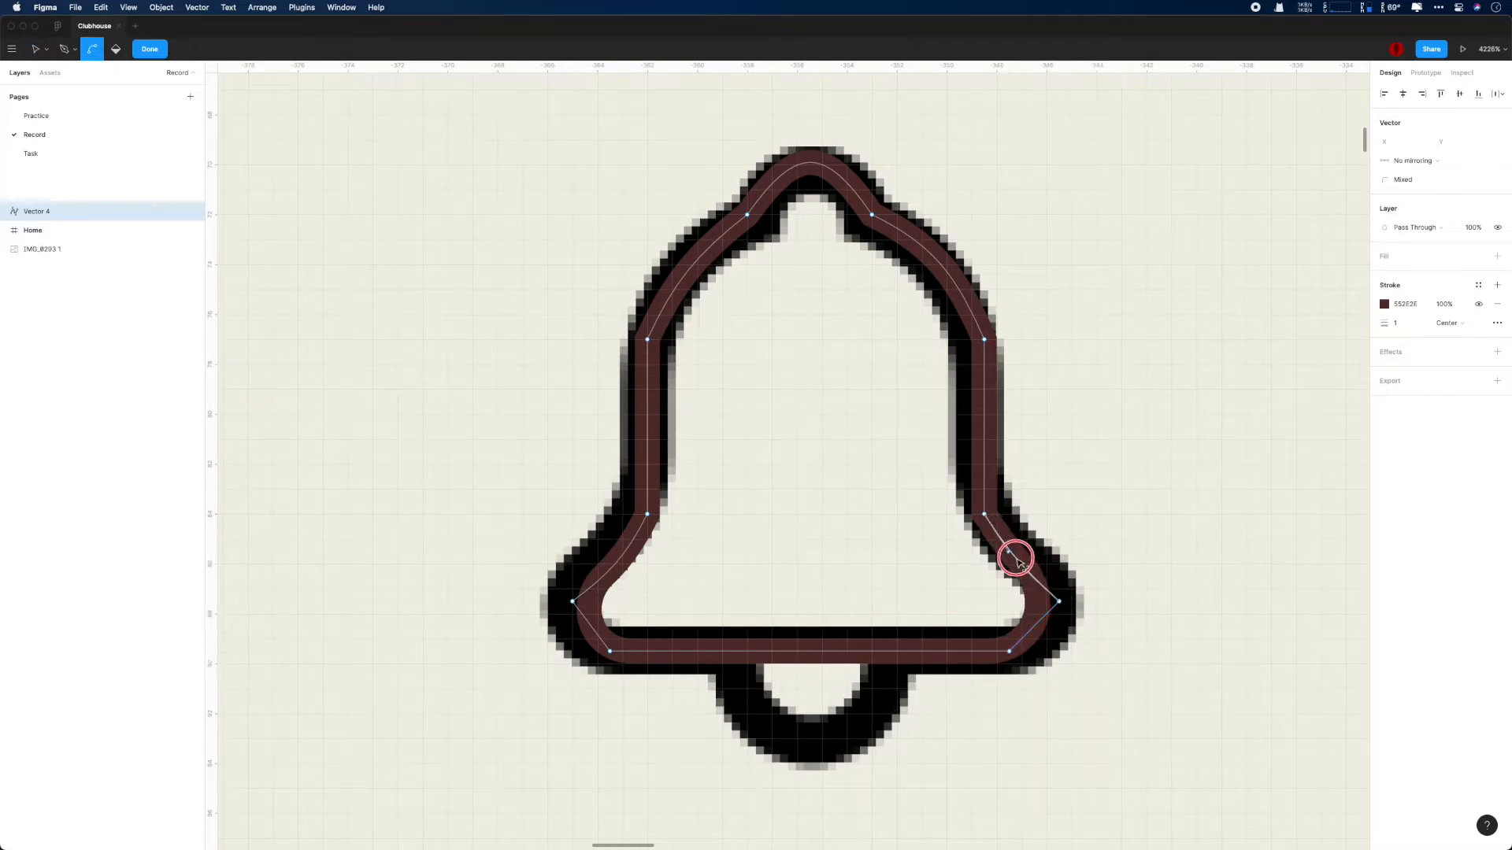
key(super)
mouse_move(807, 173)
mouse_down()
mouse_move(799, 152)
mouse_move(805, 166)
mouse_up()
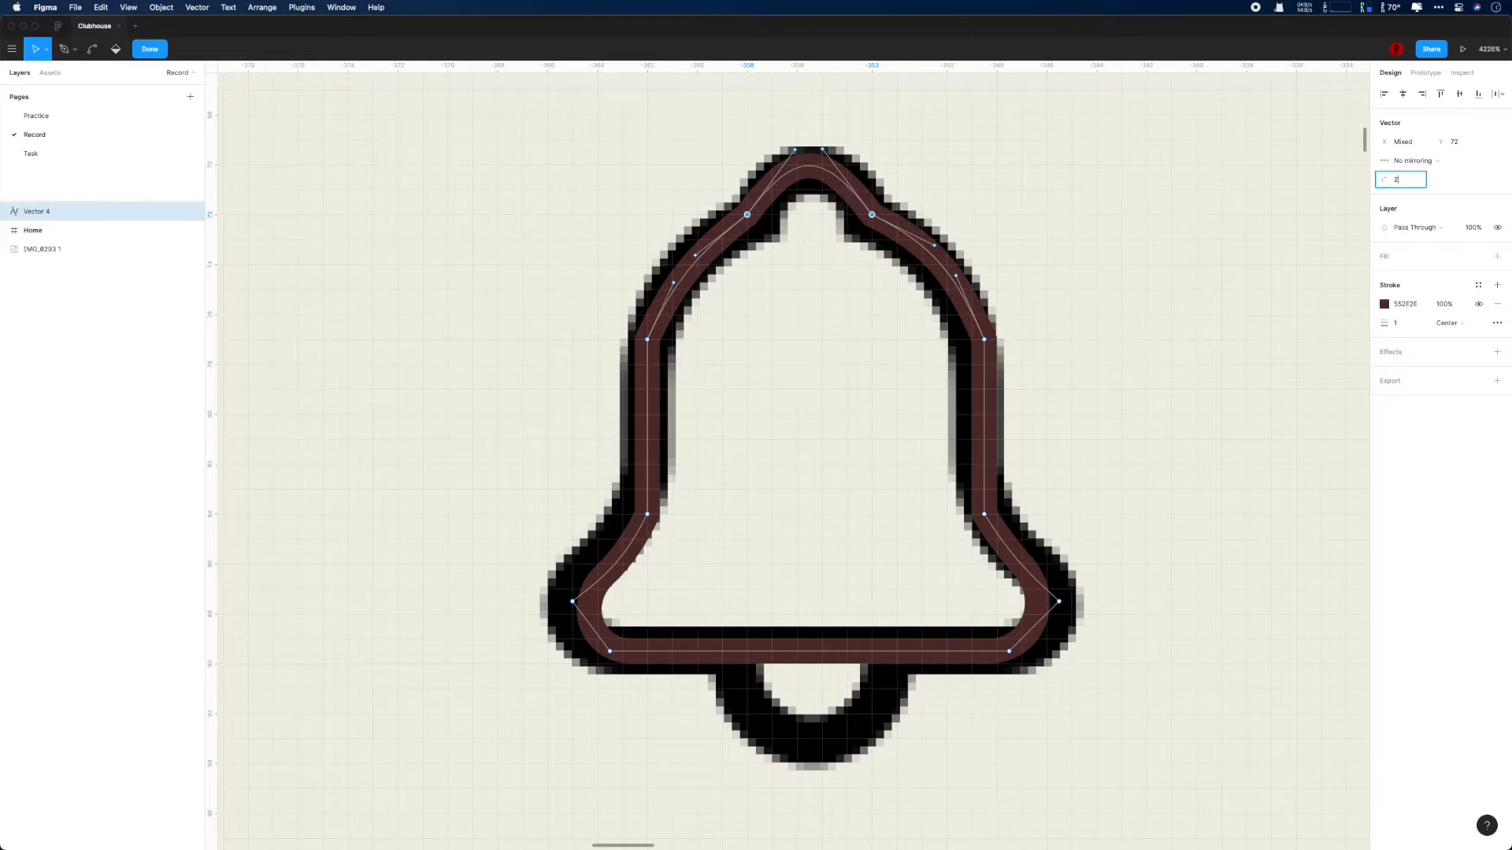
key(Return)
click(841, 189)
- Move the bell outline up and to the right of the reference bell and set its stroke weight to 1.25
click(82, 210)
mouse_move(740, 216)
mouse_down()
mouse_move(367, 209)
mouse_move(740, 209)
mouse_move(863, 191)
mouse_up()
click(1412, 307)
text(1.25)
key(Return)
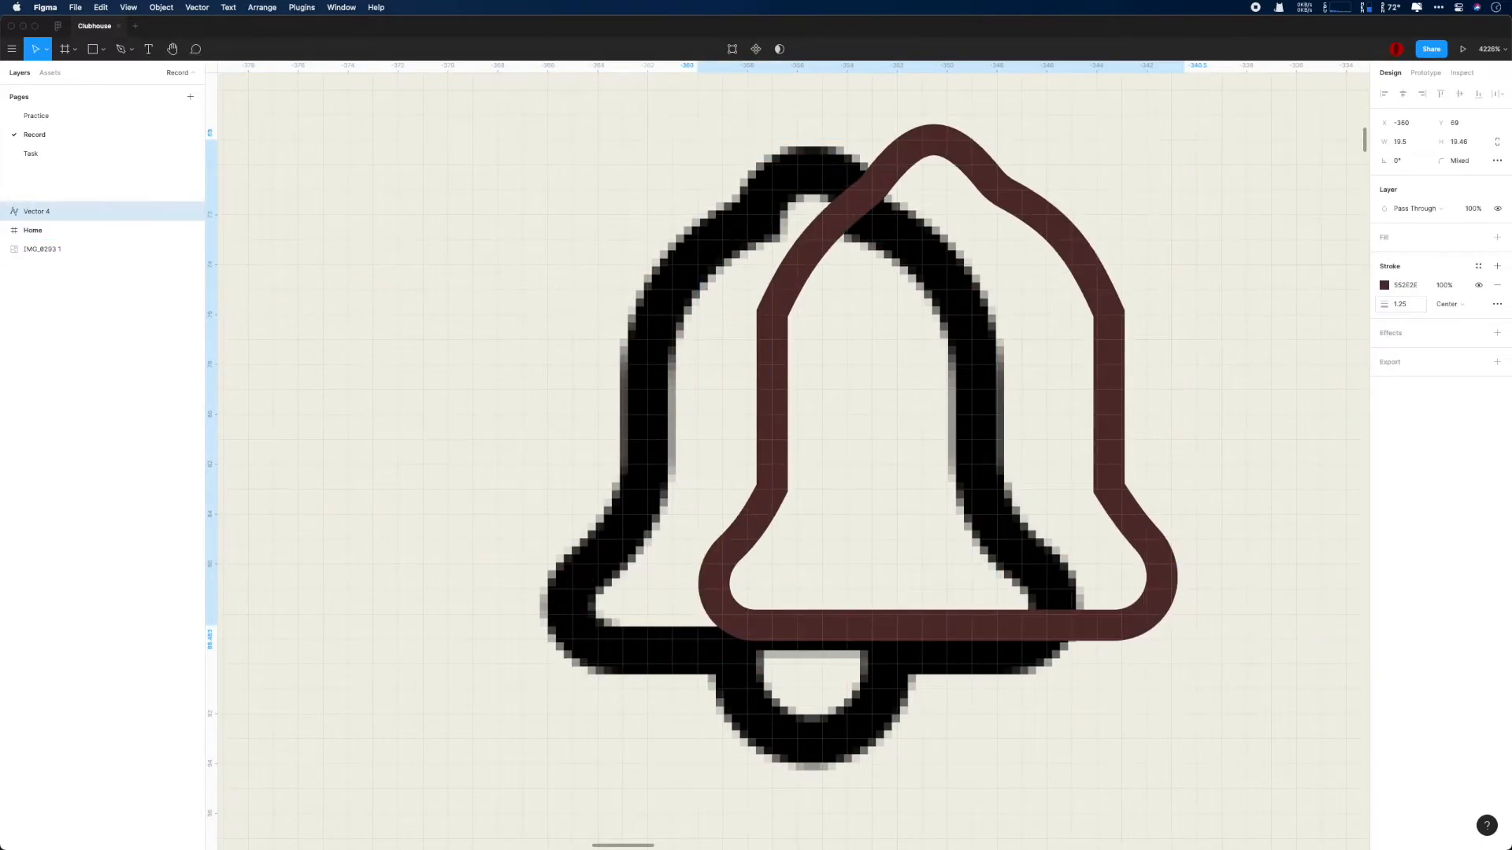
- Set the corner radius of the four points on the bell outline's straight sides to 2
double_click(1083, 280)
drag(715, 292, 1182, 581)
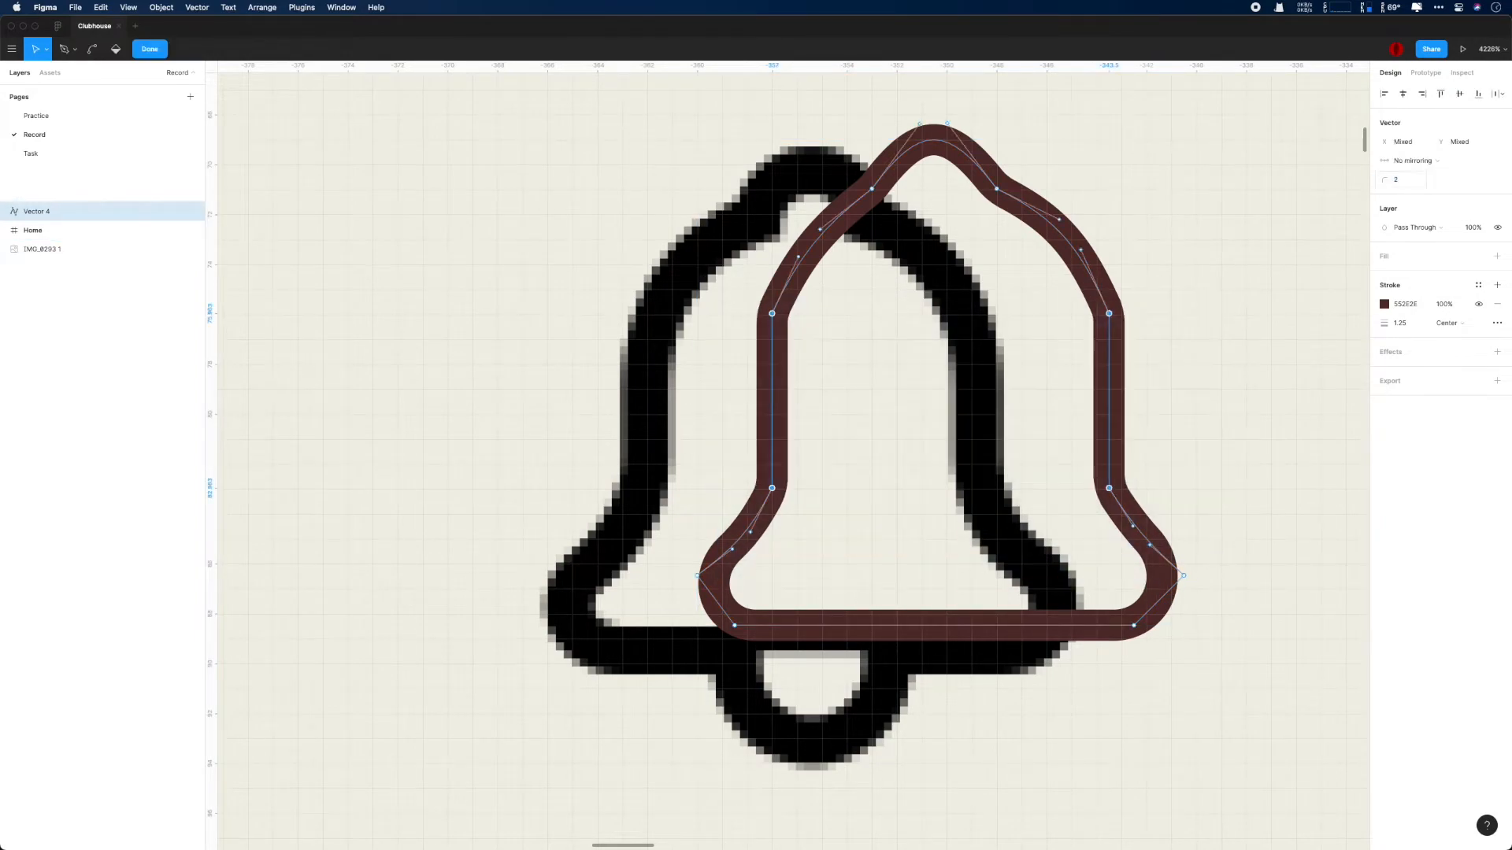
double_click(1273, 281)
- Change the bell outline's stroke colour to black (000000)
drag(1010, 215, 1184, 265)
scroll(1185, 265, down, 5)
click(1386, 287)
drag(1268, 433, 1182, 496)
- Move the bell outline into the empty space between the reference calendar and bell icons
click(1124, 249)
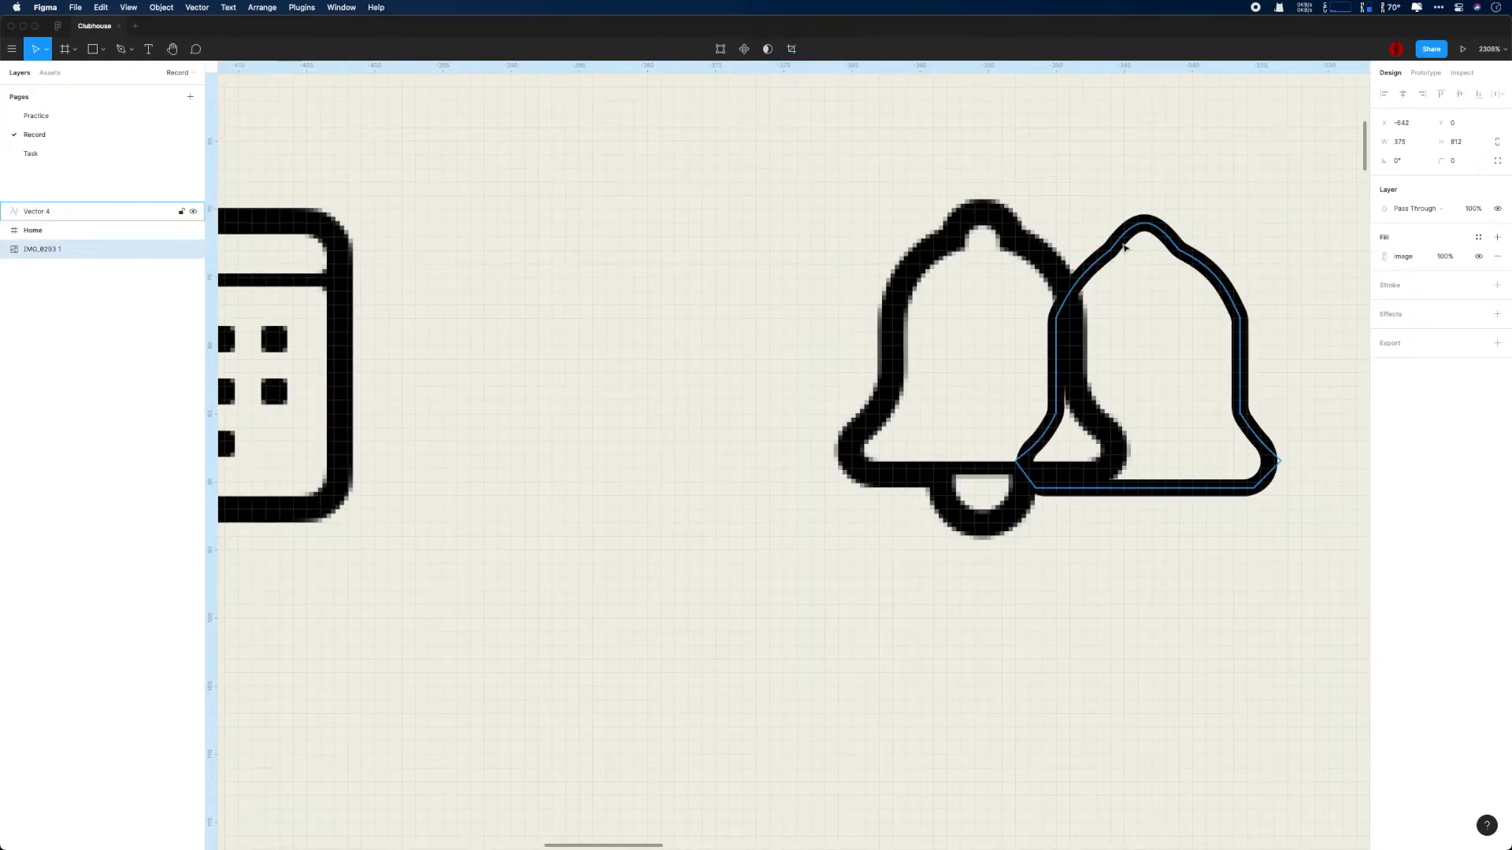
click(1121, 249)
drag(1281, 488, 1273, 482)
mouse_move(1134, 223)
mouse_down()
mouse_move(887, 250)
mouse_move(662, 223)
mouse_up()
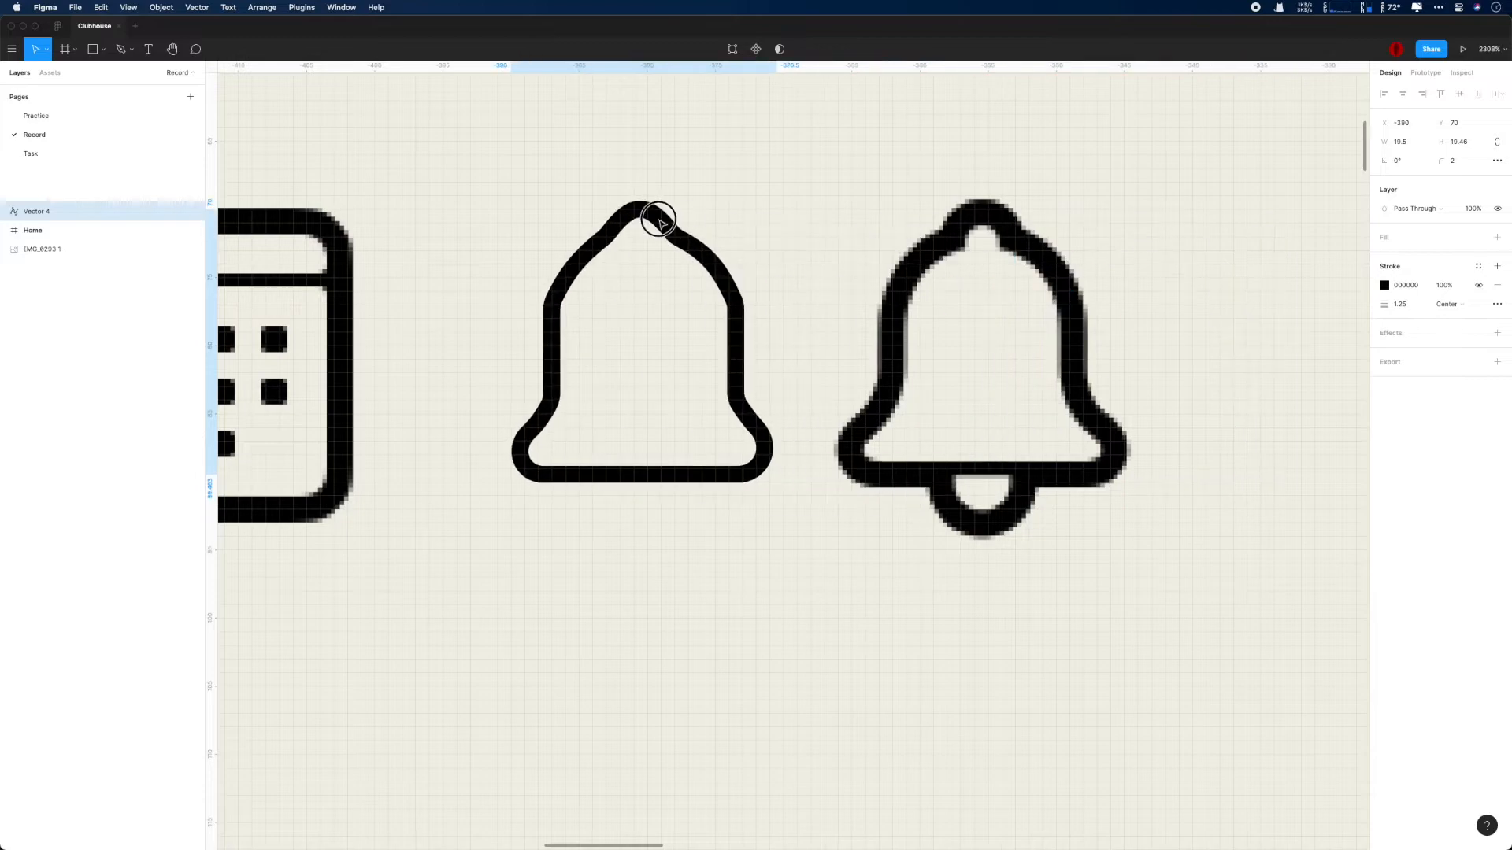
click(890, 188)
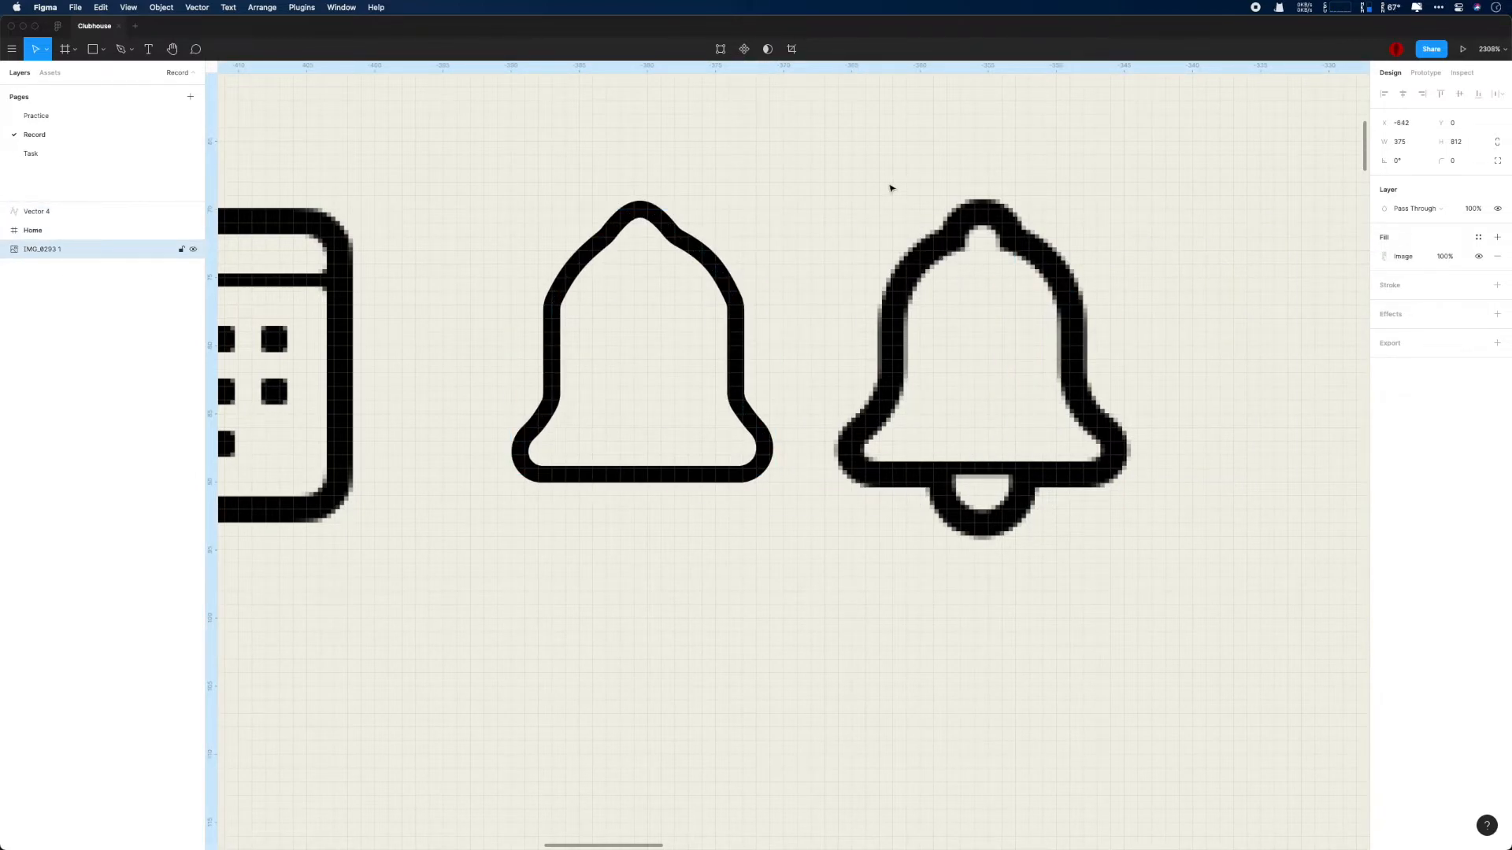
- Set the bell outline's stroke weight to 2
scroll(699, 288, up, 2)
click(735, 292)
click(1397, 304)
text(2)
key(Return)
click(1459, 305)
key(Escape)
- Delete the curved top segment of the bell outline, leaving a gap between its two shoulder points
double_click(626, 199)
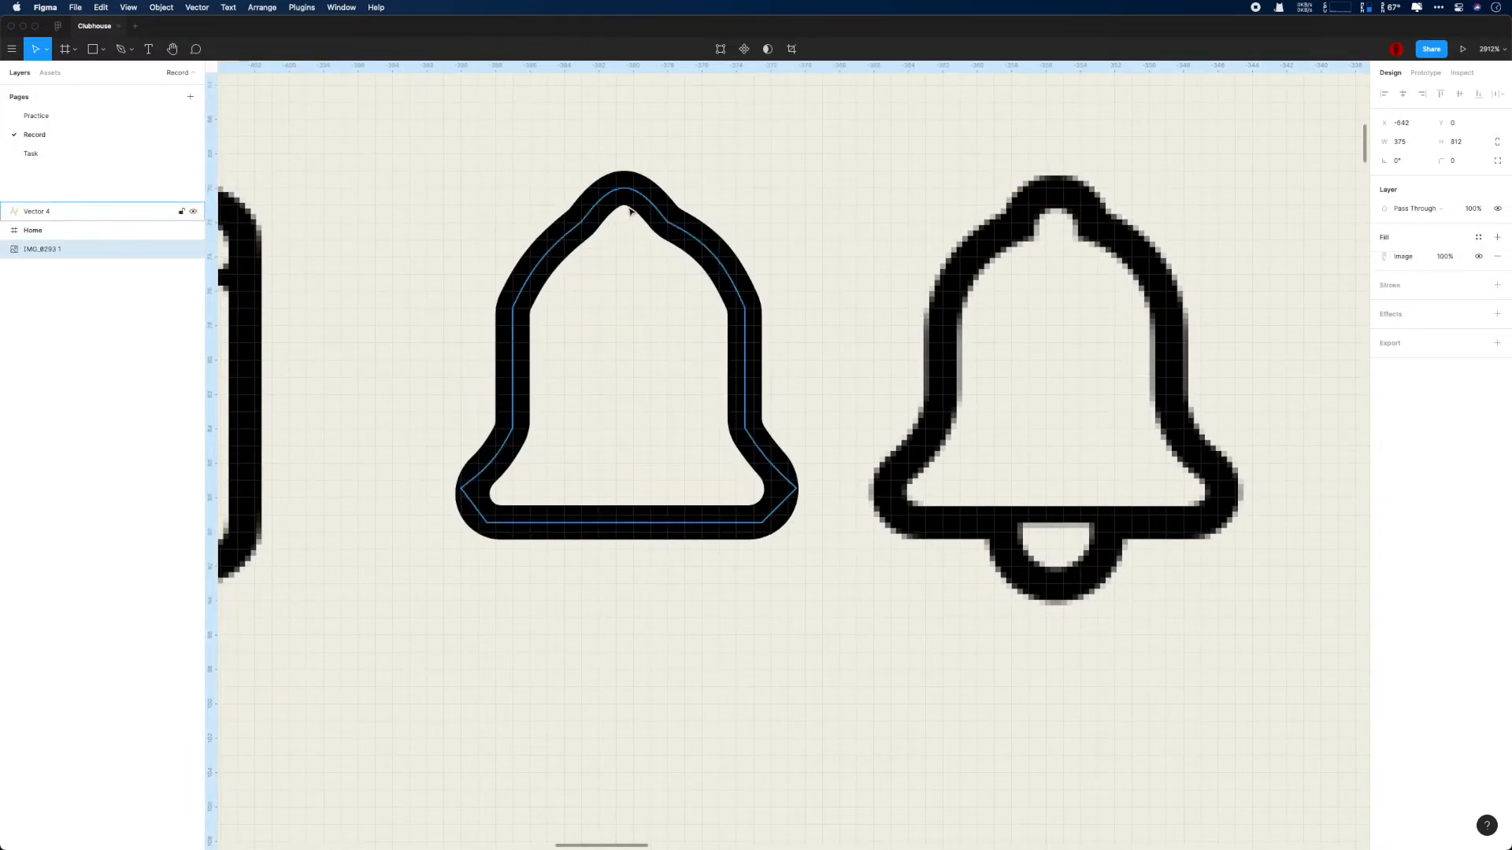
drag(623, 189, 623, 197)
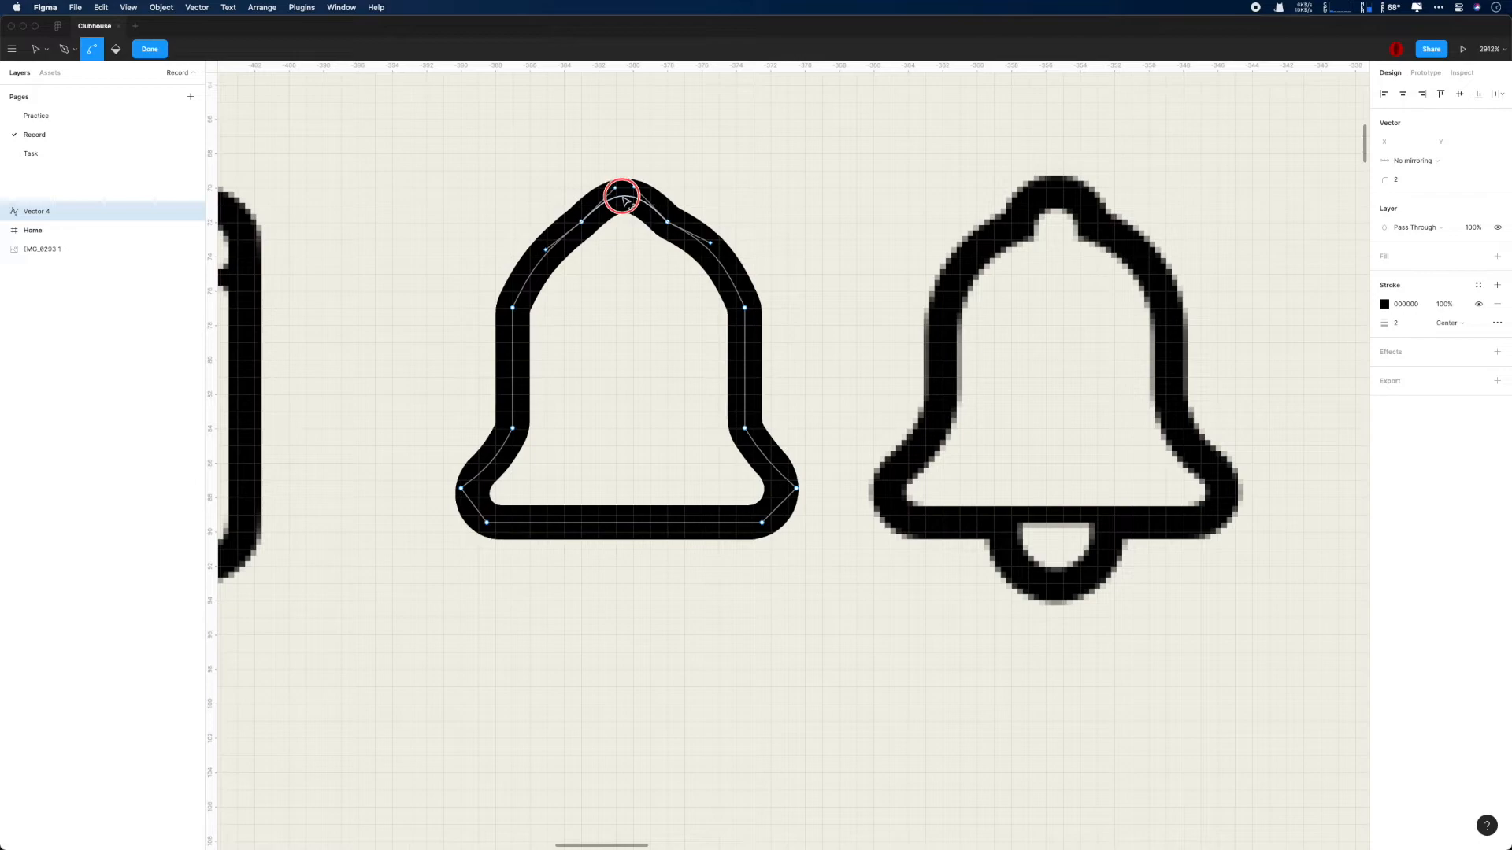
key(BackSpace)
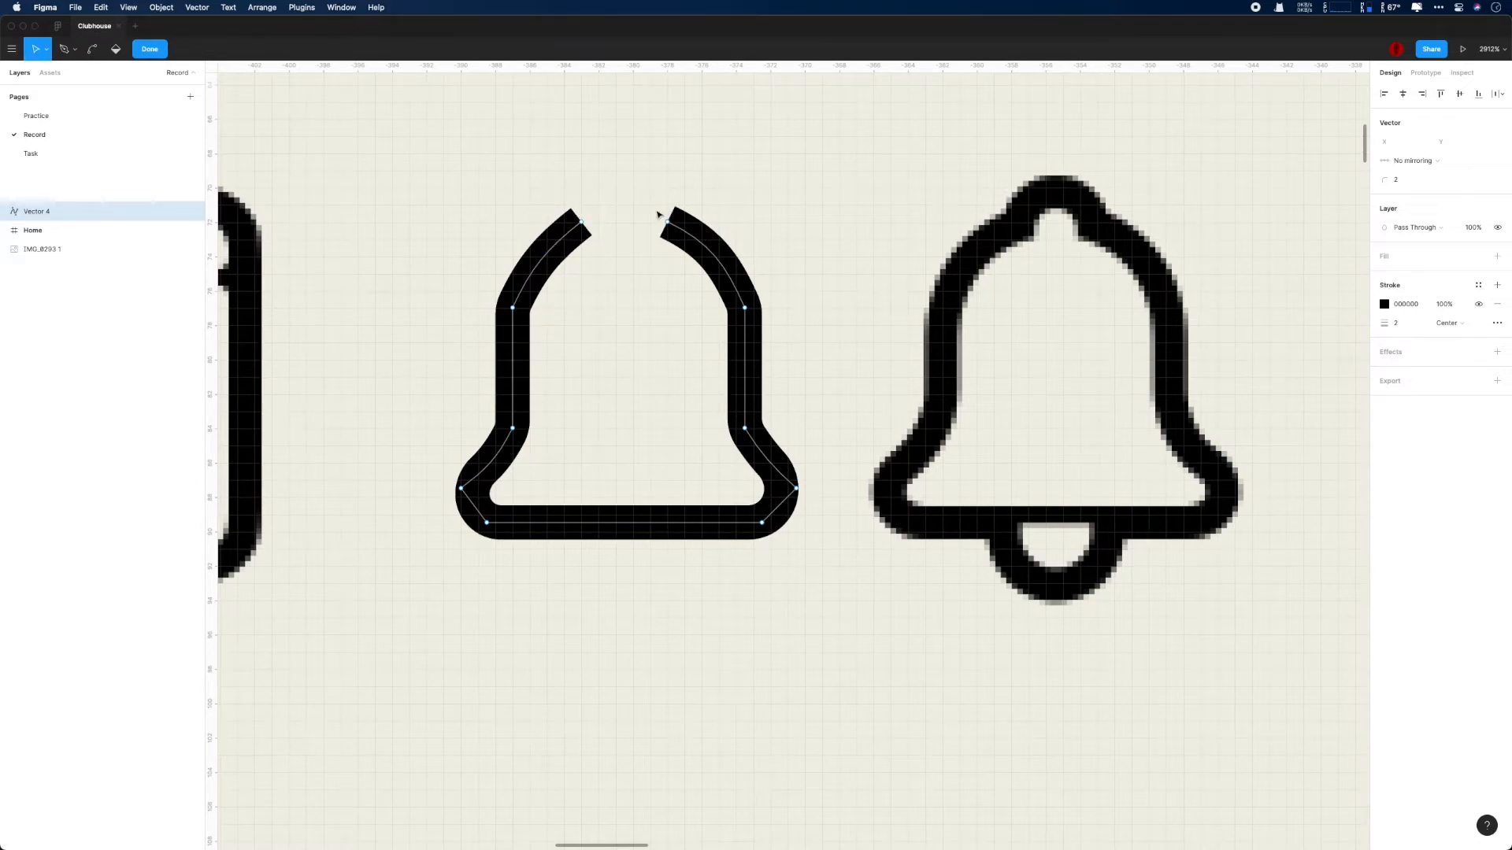
- Set the corner radius of the bell outline's side and lower points to 4
drag(470, 290, 759, 455)
key(super)
drag(846, 534, 456, 468)
click(1400, 180)
text(4)
click(848, 373)
key(Escape)
click(815, 367)
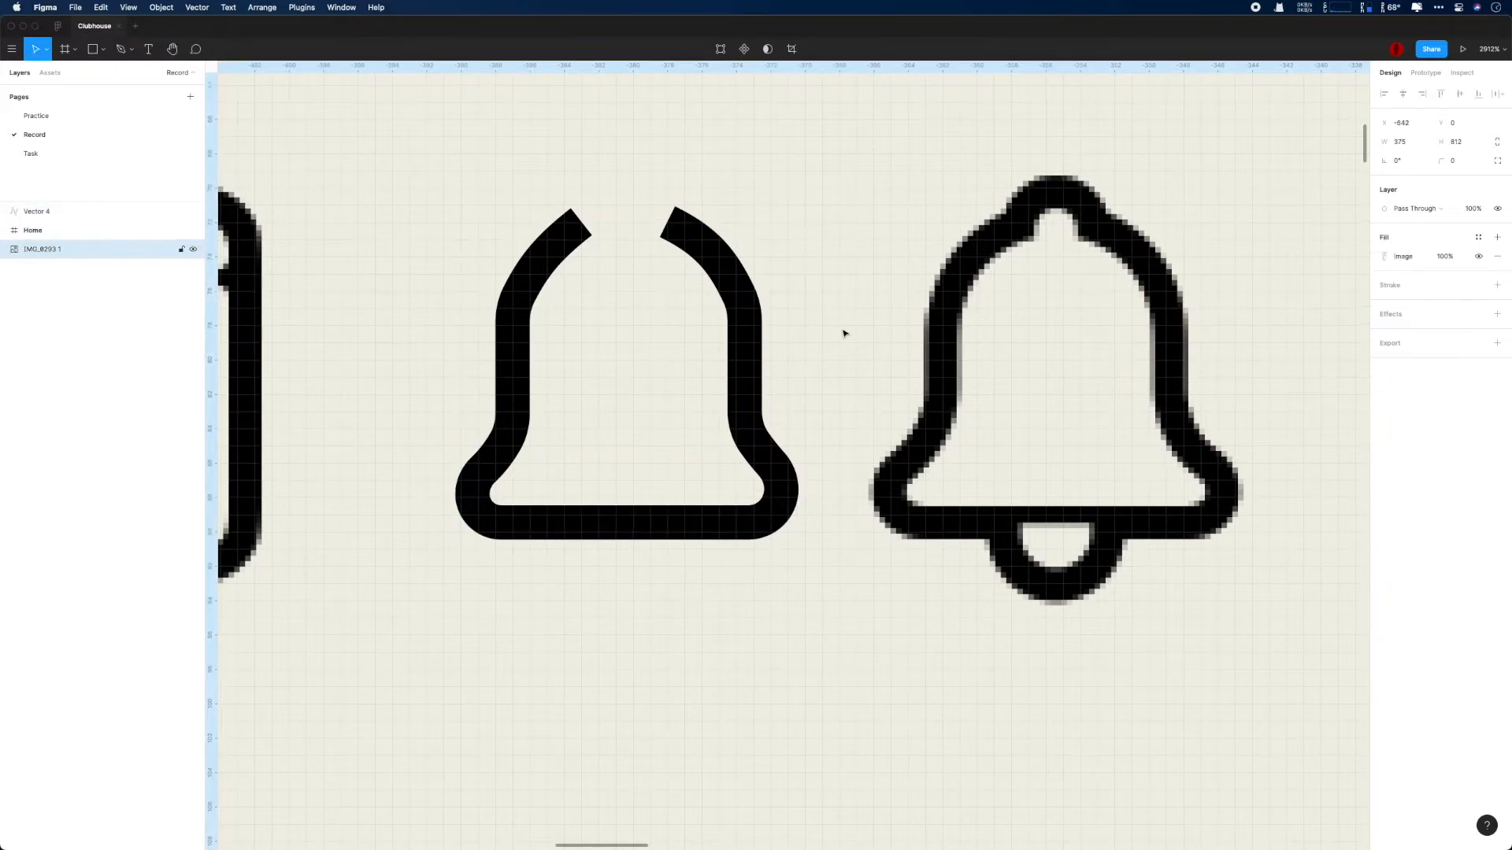
- Draw a 5 × 5 circle in the gap atop the bell, without fill and with a black stroke of weight 2
key(o)
drag(582, 171, 675, 225)
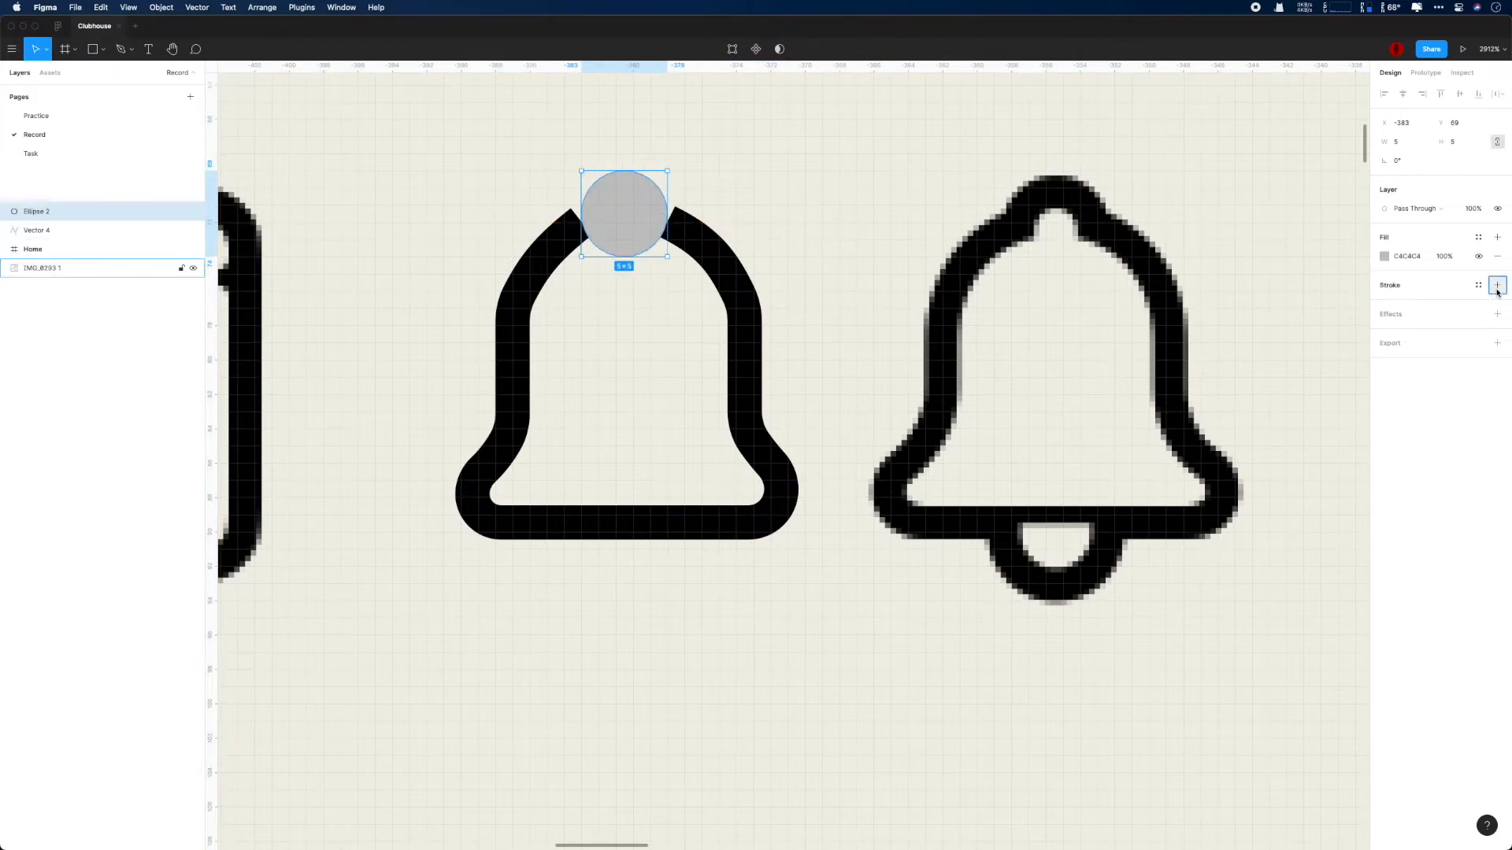
click(1498, 286)
click(1497, 257)
click(1400, 304)
text(2)
key(Return)
- Try an outside-aligned stroke on the circle atop the bell, and undo the latest changes to the circle
click(1444, 304)
click(1445, 342)
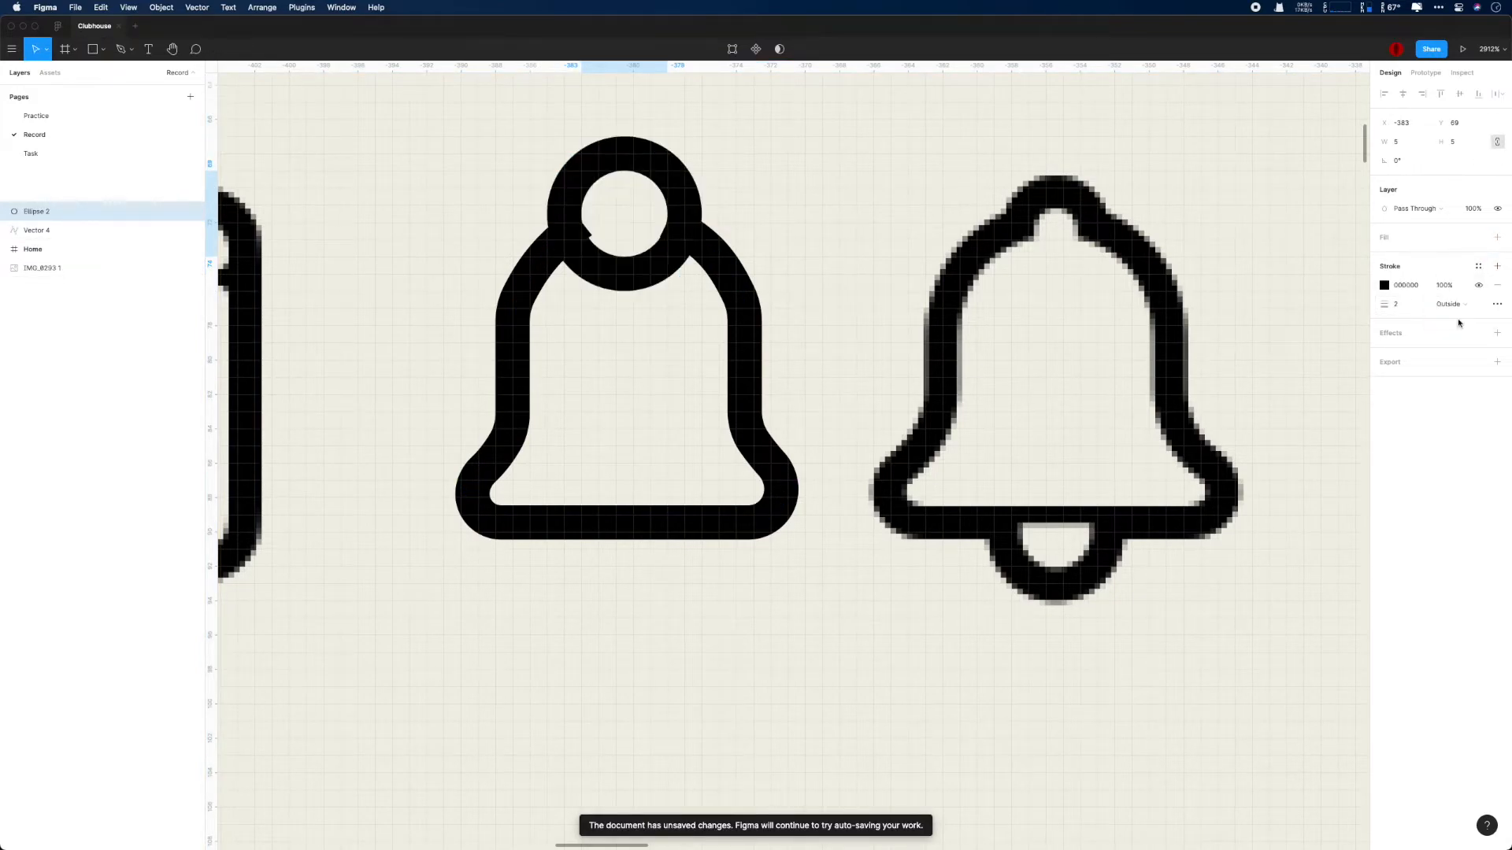
mouse_move(666, 214)
mouse_down()
mouse_move(647, 244)
mouse_move(589, 256)
mouse_up()
key(super+z)
key(super+z)
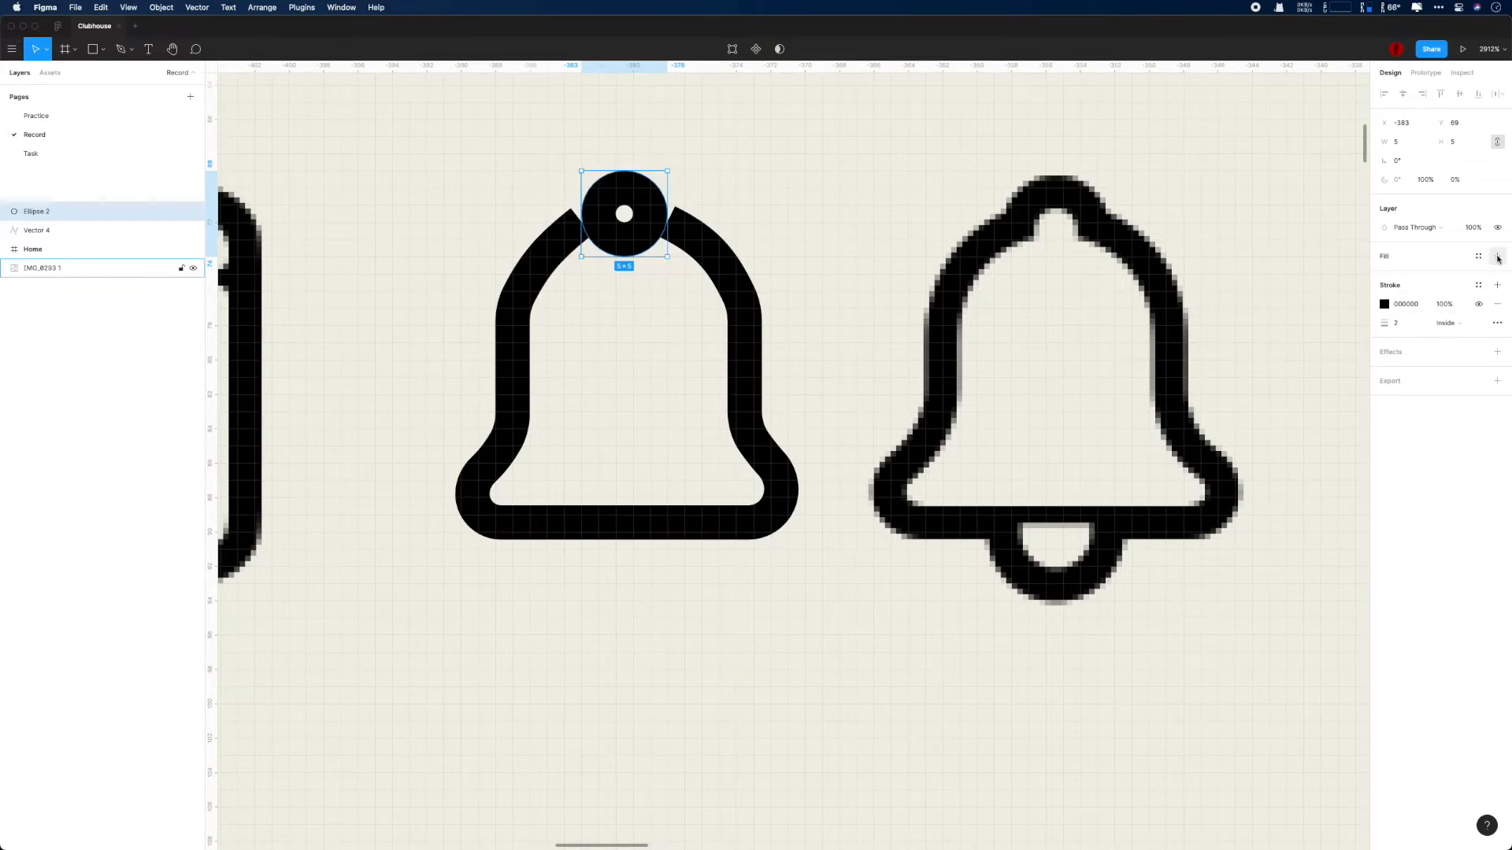
- Center-align the stroke of the circle atop the bell and delete its lower point, leaving an open arch
click(1445, 323)
click(1445, 305)
scroll(689, 271, up, 3)
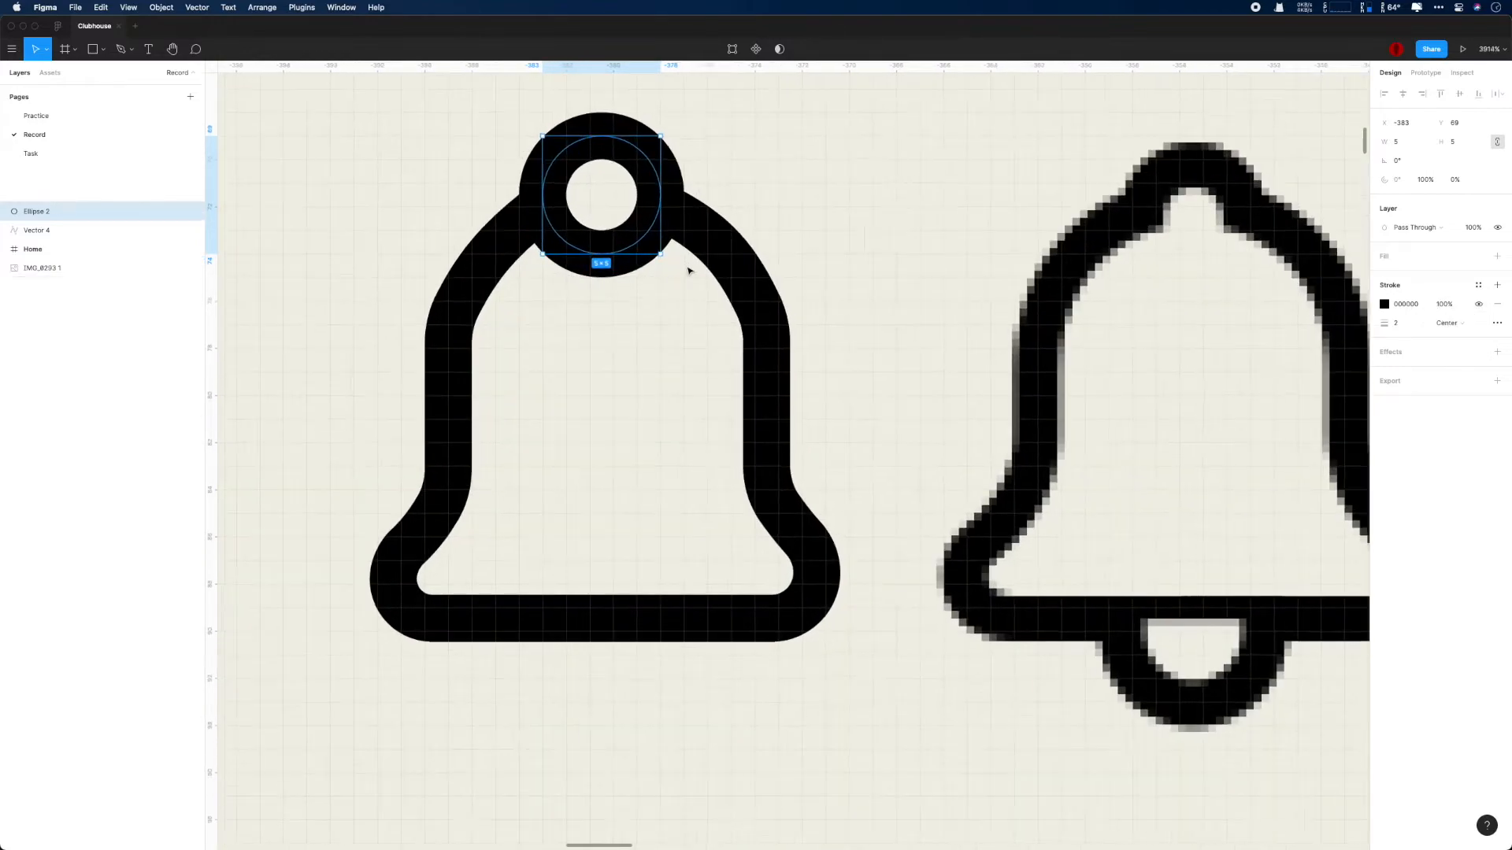
double_click(606, 260)
key(BackSpace)
click(544, 194)
scroll(580, 236, up, 2)
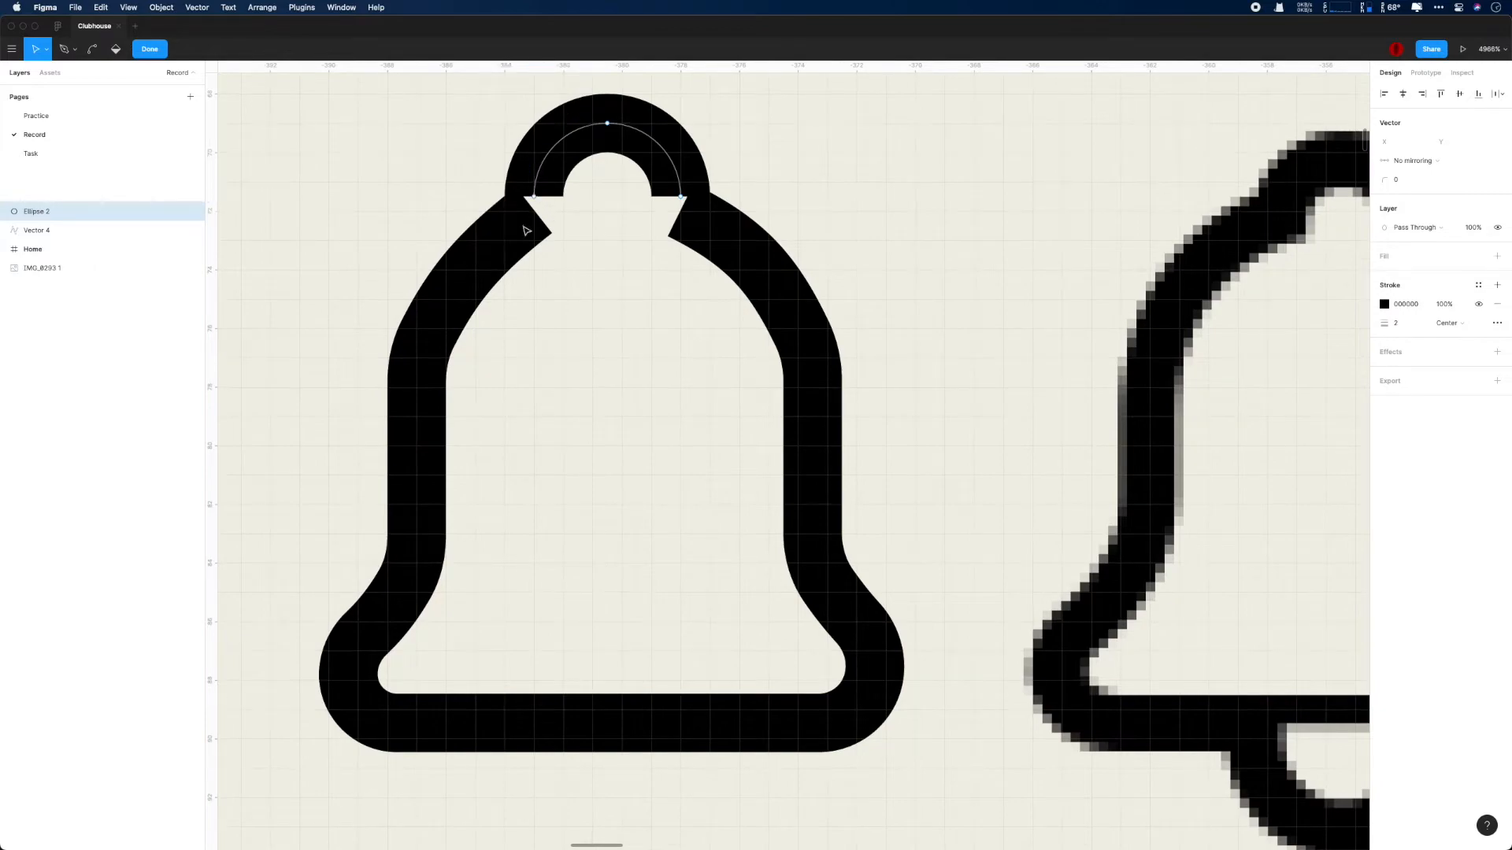
- Flatten the arch and the bell outline together into a single vector
click(55, 228)
shift+click(58, 214)
click(779, 49)
key(super+z)
key(super+e)
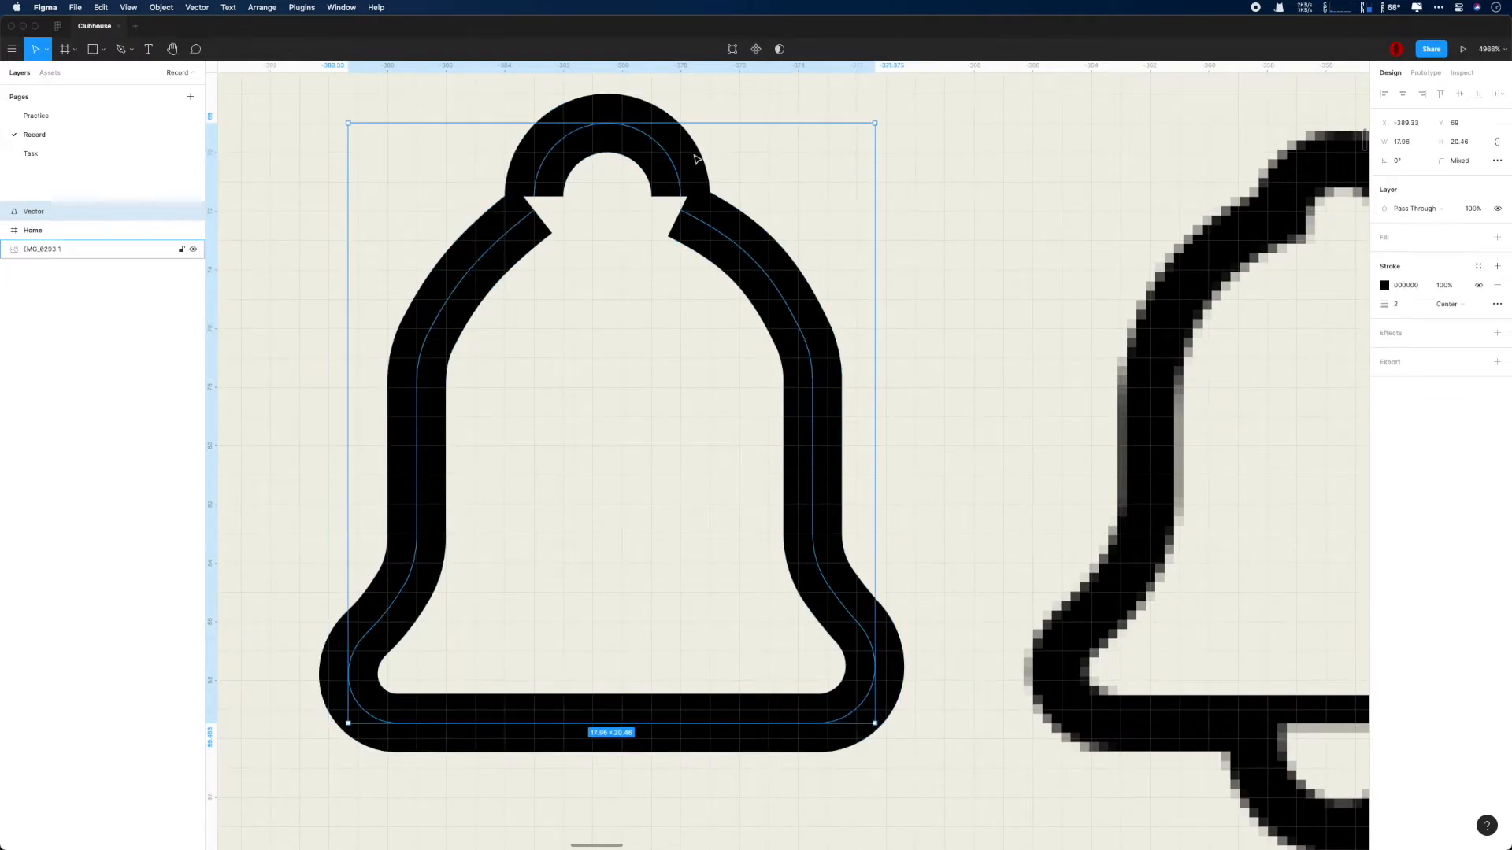
- Try to join the arch's endpoints with the bell's shoulder points, and undo the attempts
key(Return)
click(533, 198)
drag(534, 201, 451, 181)
key(super+z)
scroll(599, 204, up, 5)
key(super+j)
key(super+z)
key(super+j)
key(super+z)
key(Down)
key(Up)
click(581, 109)
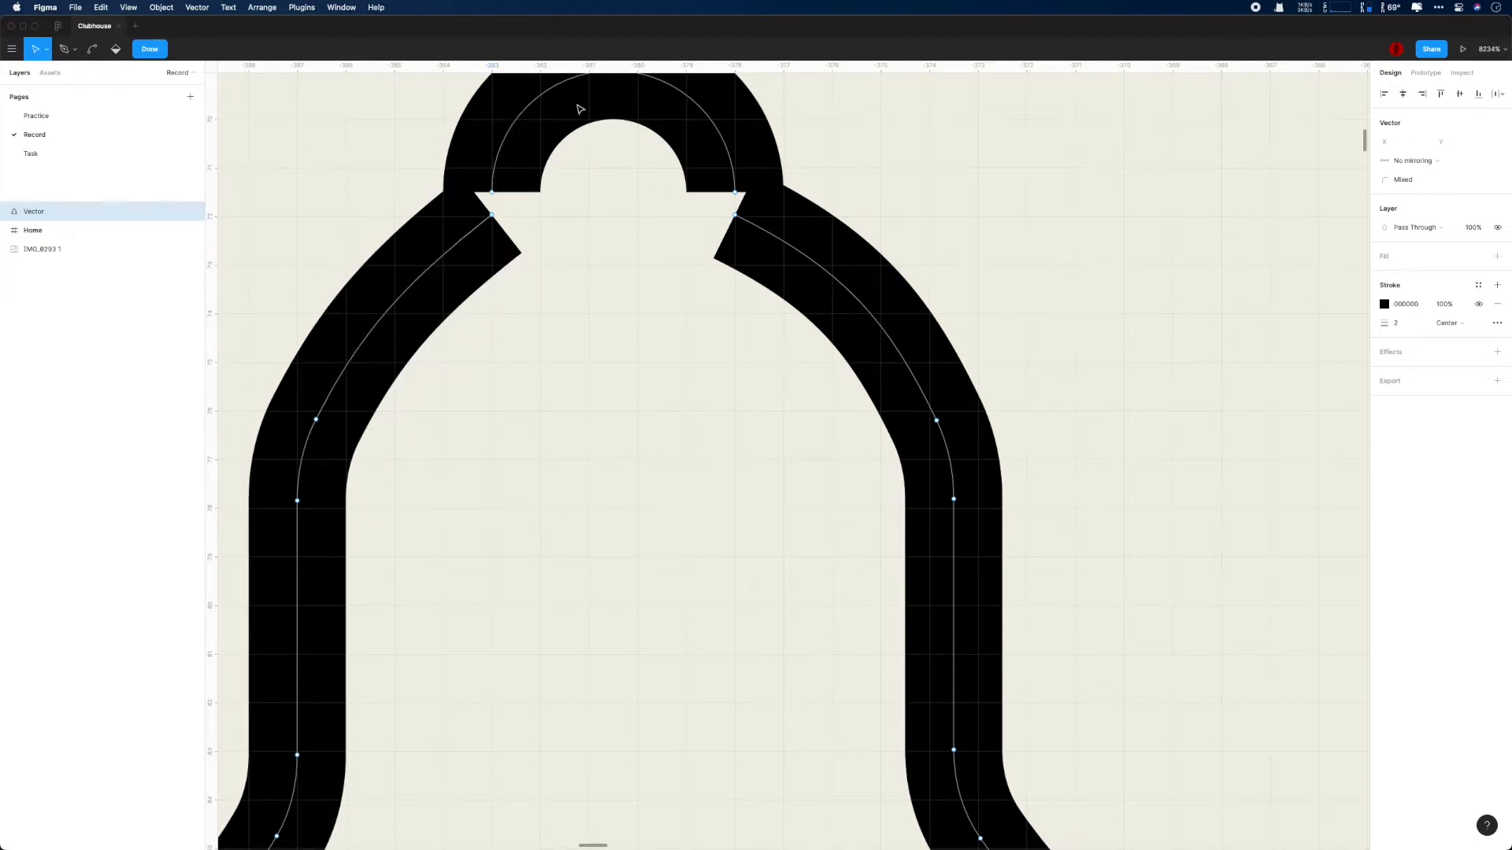
click(72, 214)
scroll(769, 206, up, 2)
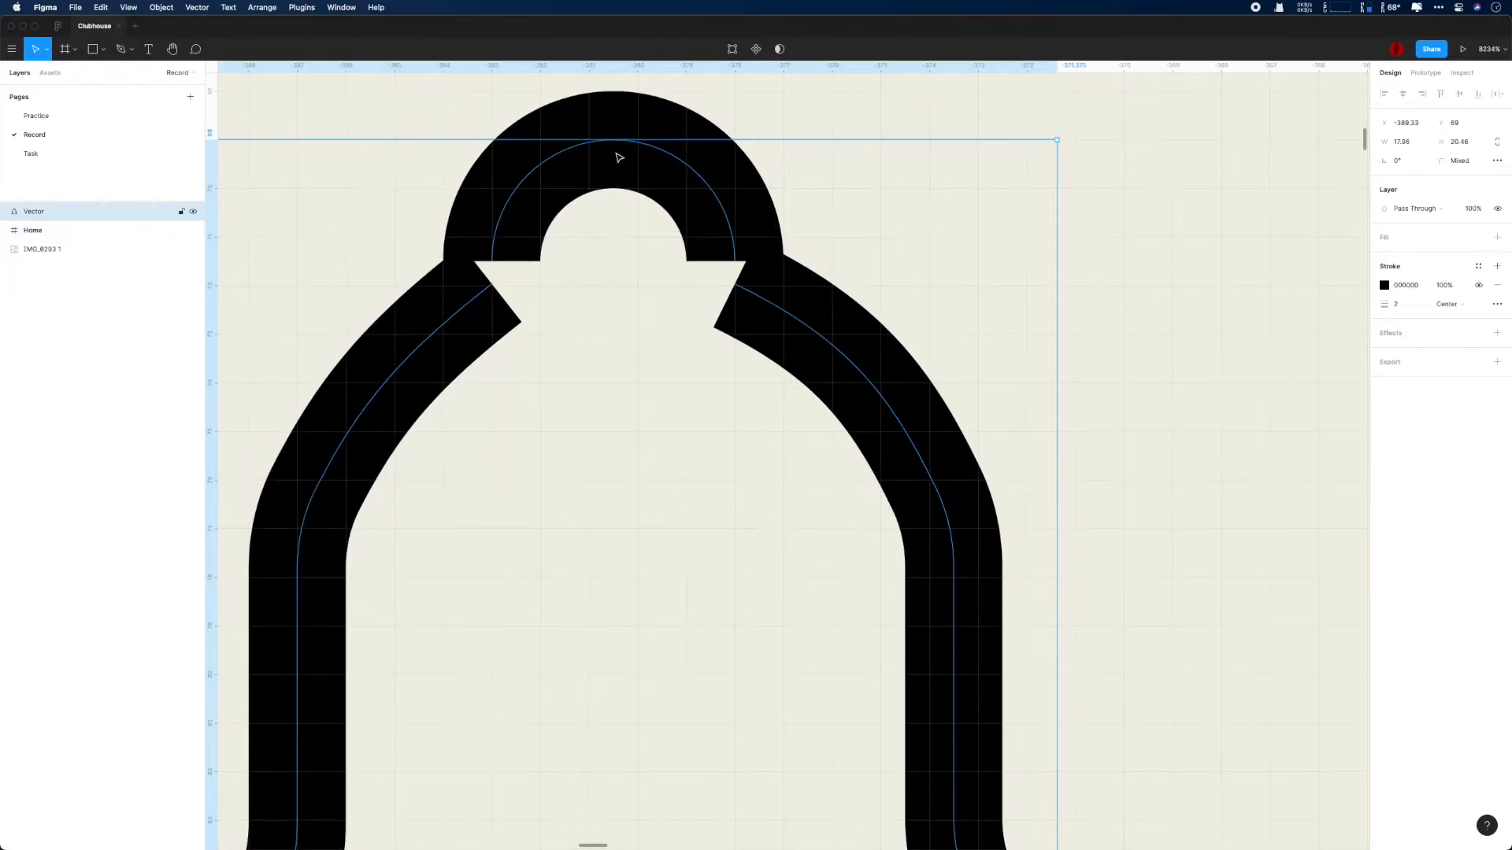
- Move the arch's three points down by 1 so the arch overlaps the bell's shoulders
scroll(670, 203, down, 3)
double_click(602, 198)
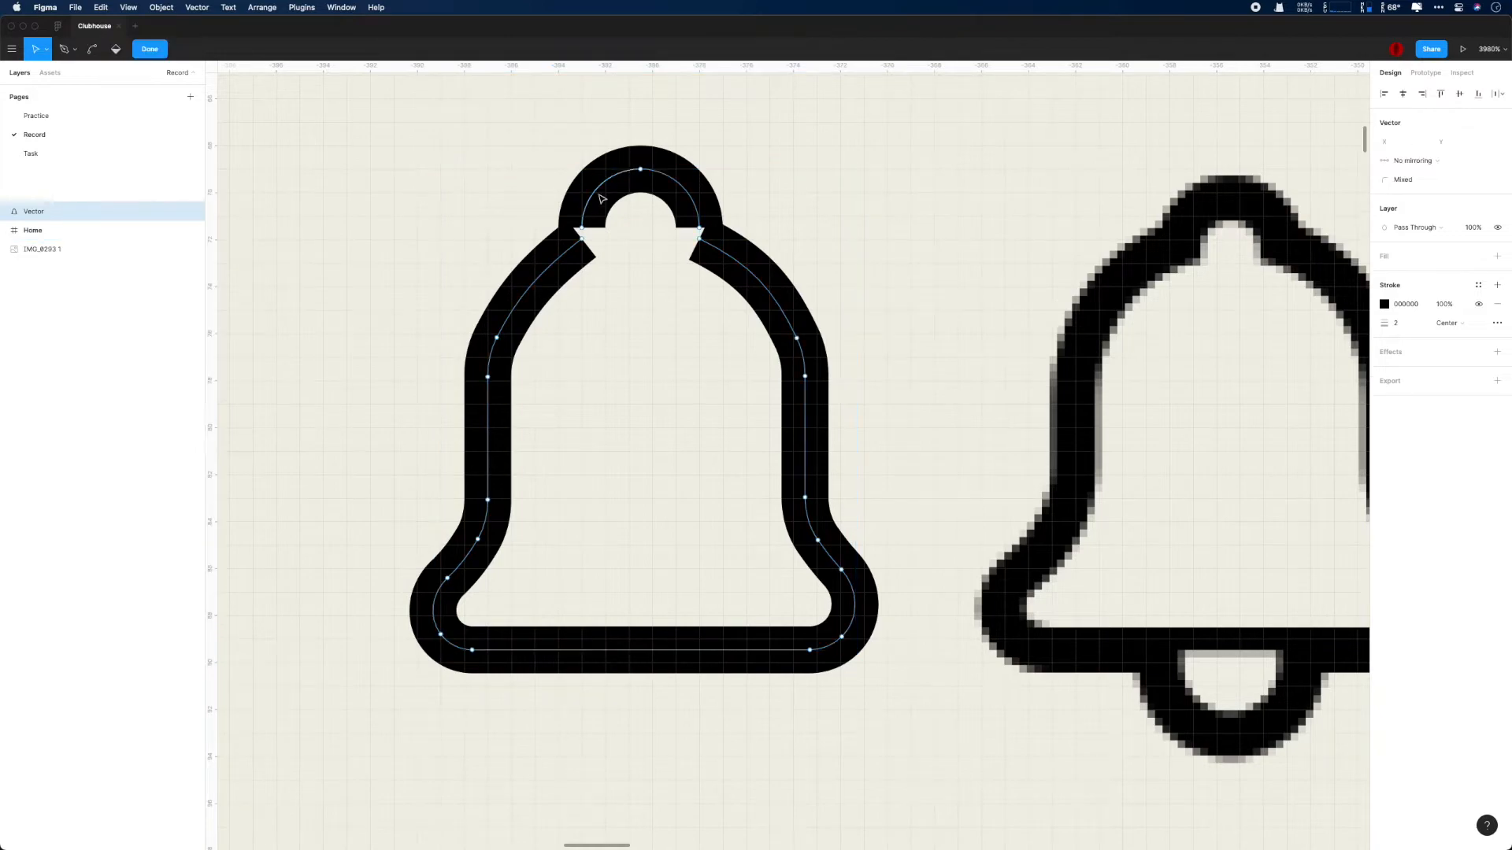
drag(544, 149, 716, 234)
key(Down)
key(Down)
key(Up)
drag(585, 253, 585, 265)
key(ctrl+z)
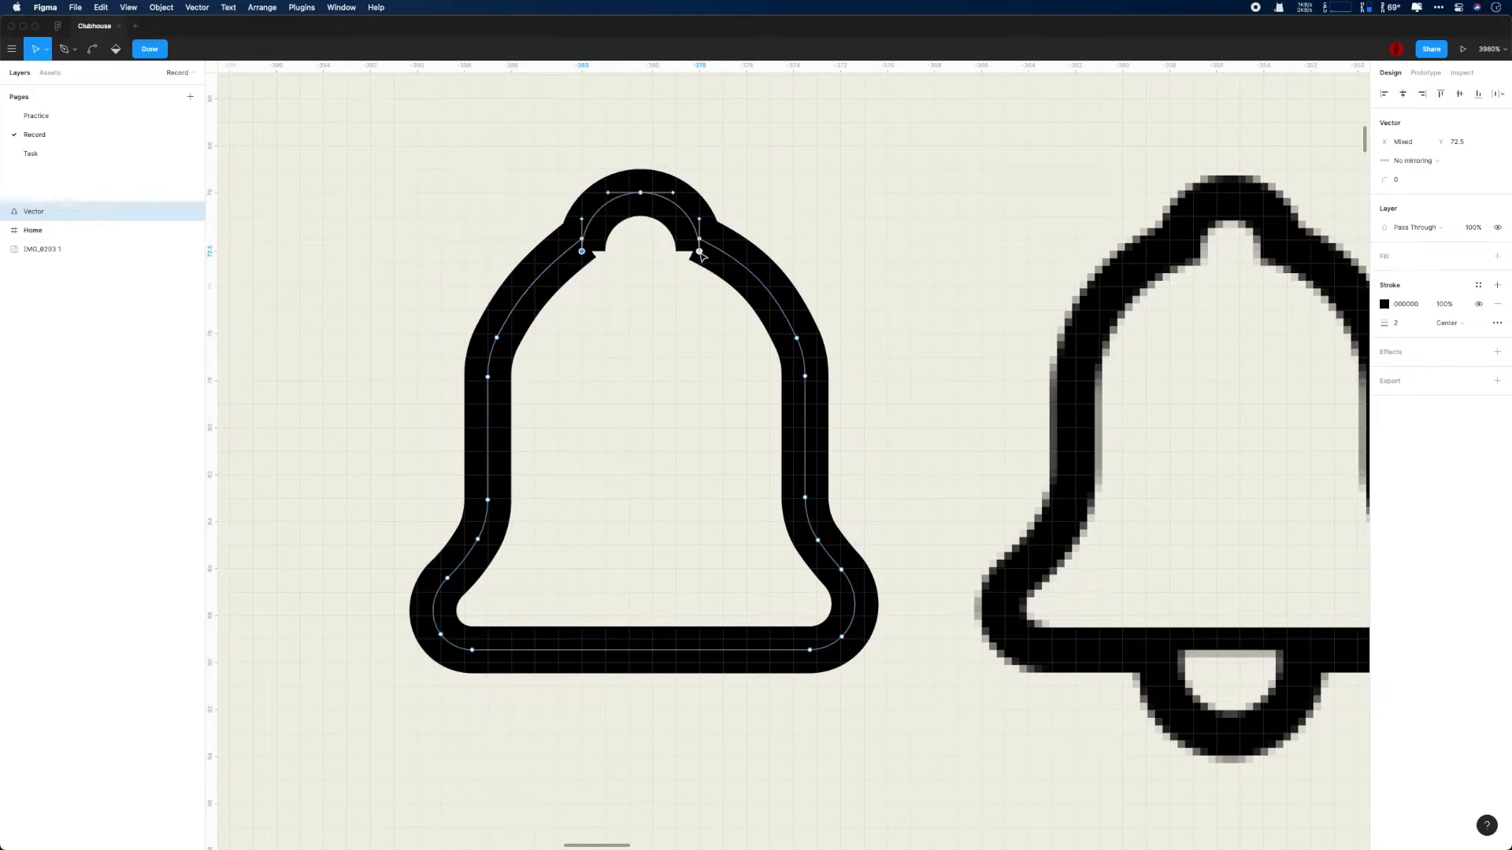
- Snap both arch endpoints onto the bell's shoulder points so the outline closes into one continuous path
scroll(630, 285, up, 1)
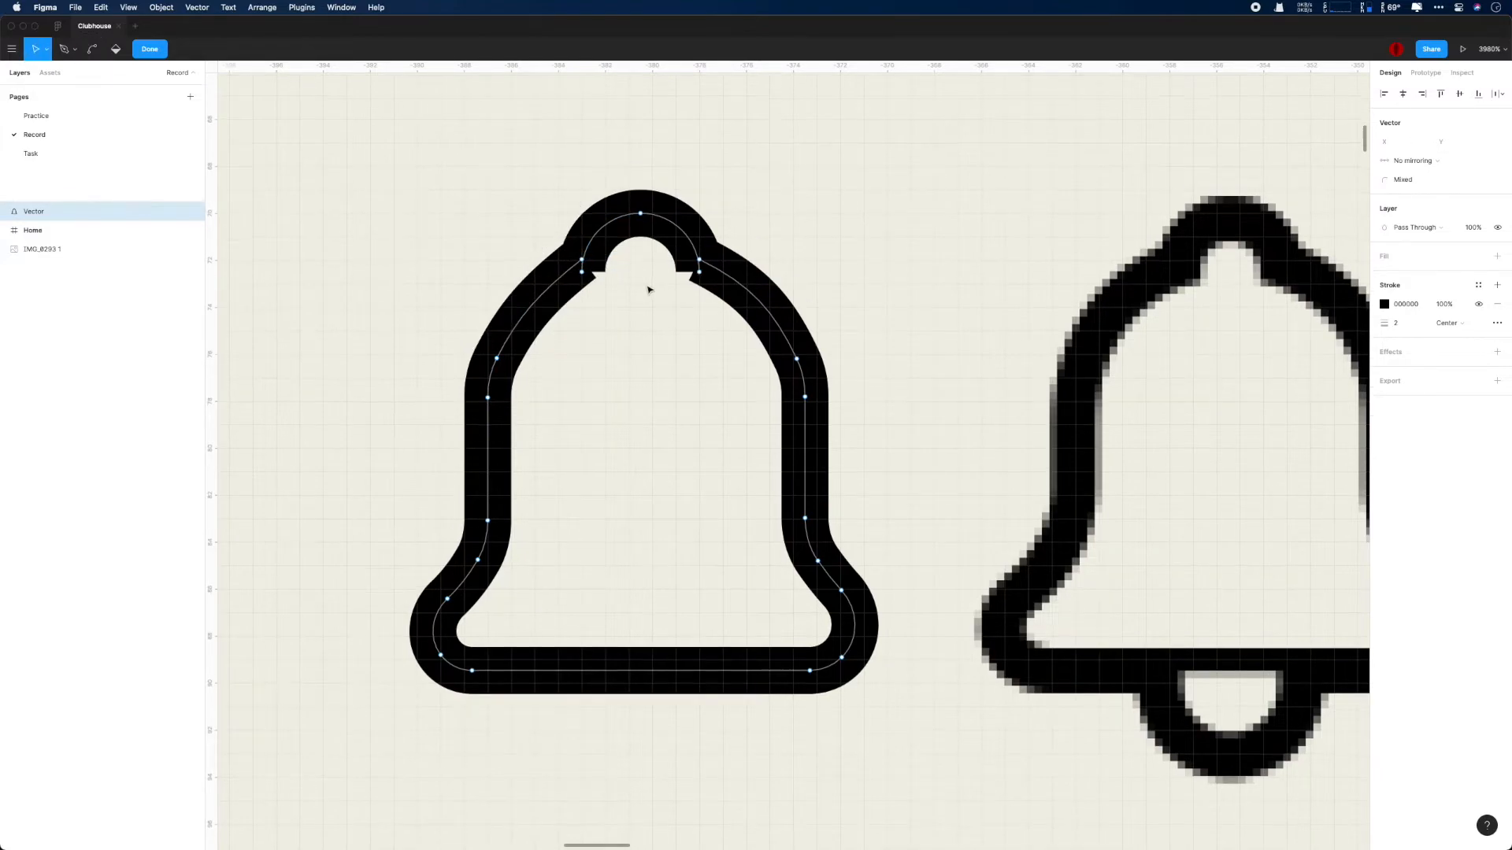
ctrl+scroll(616, 282, up, 5)
drag(504, 261, 458, 319)
mouse_move(505, 220)
mouse_down()
mouse_move(511, 238)
mouse_move(466, 304)
mouse_move(506, 218)
mouse_up()
key(super+z)
drag(916, 262, 914, 218)
click(923, 405)
scroll(922, 406, down, 10)
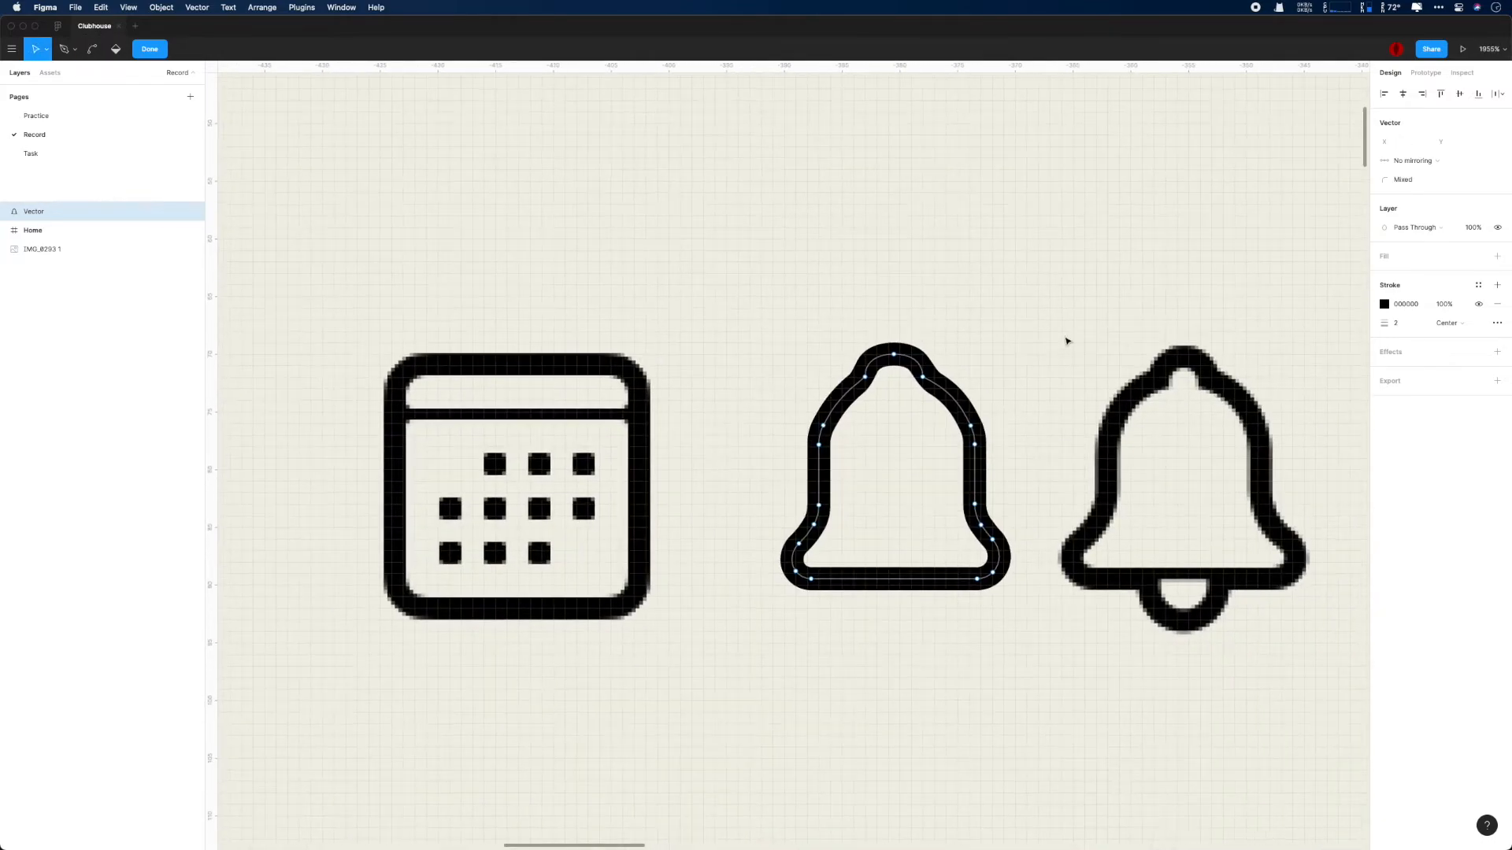
- Raise the top point of the bell's crown by about half a unit
drag(893, 357, 892, 351)
click(945, 354)
scroll(948, 354, down, 2)
scroll(976, 355, up, 4)
drag(1010, 356, 900, 322)
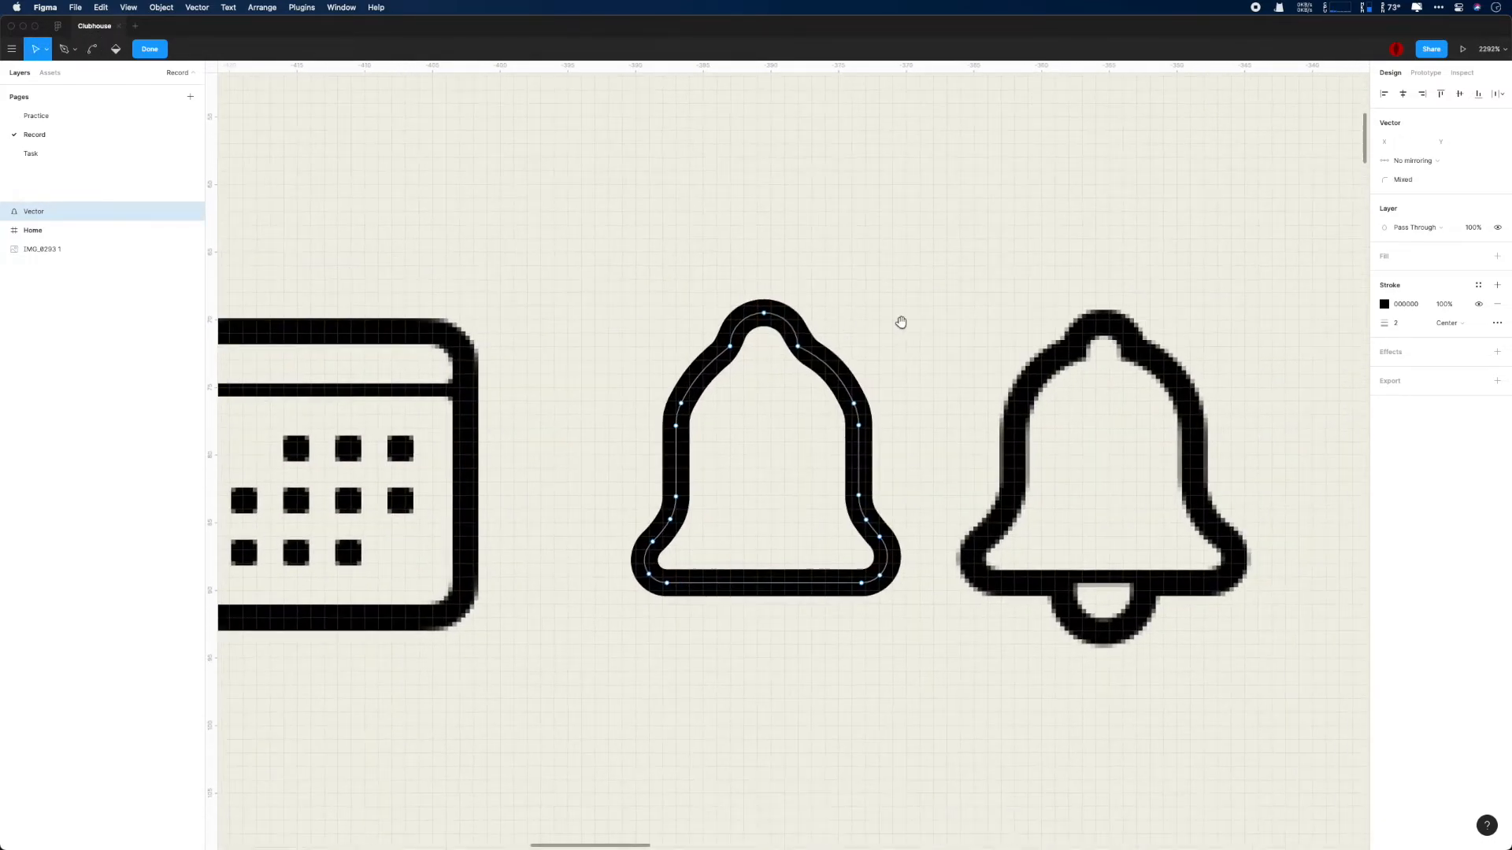
- Try a narrower crown by moving the bell's two shoulder points inward, and restore their spacing
key(Right)
key(Right)
key(Left)
click(797, 347)
key(Left)
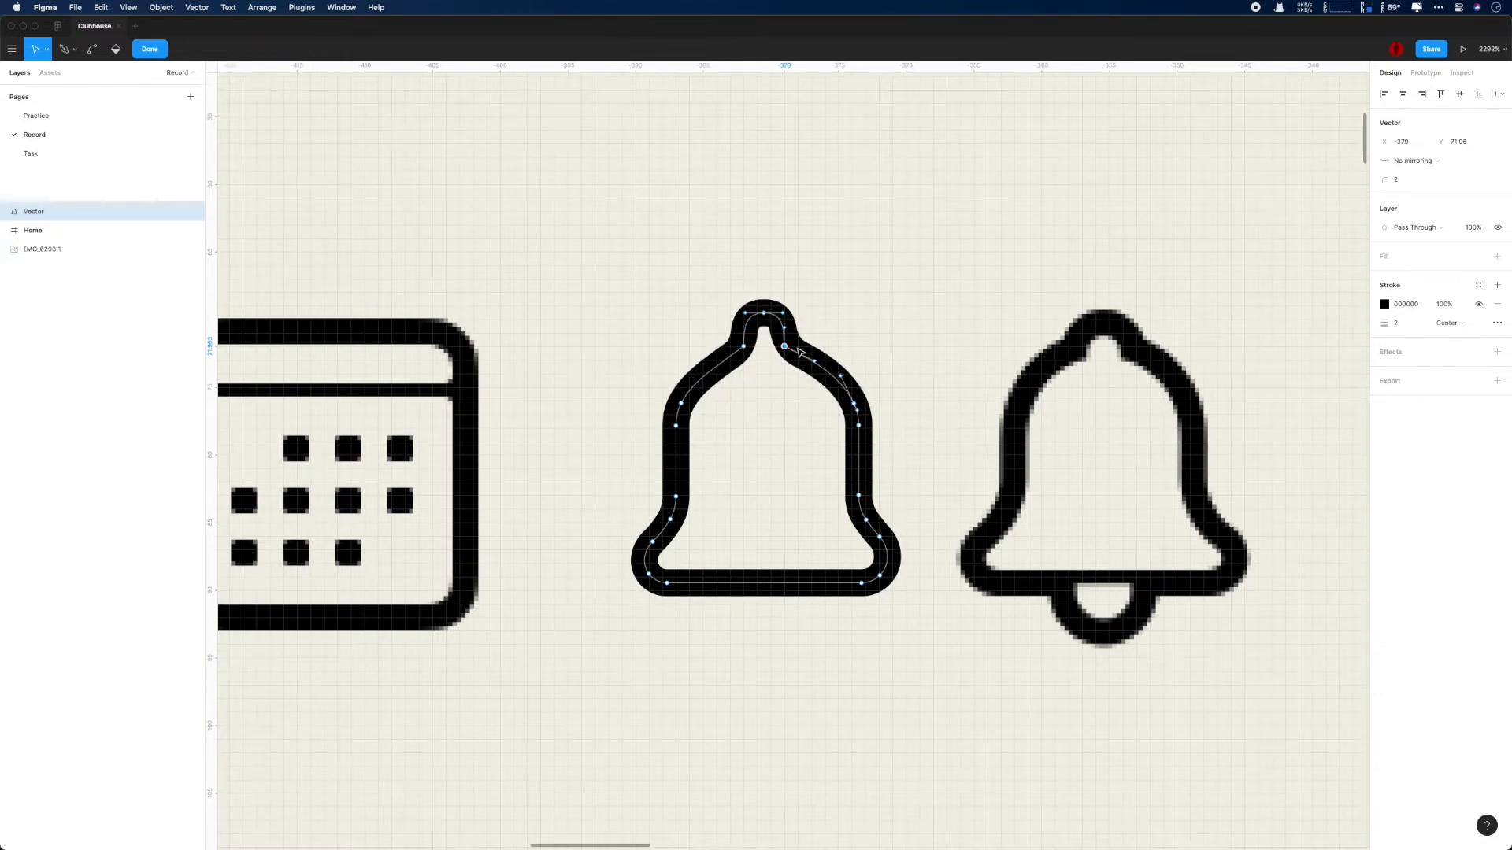
key(Right)
scroll(719, 328, up, 5)
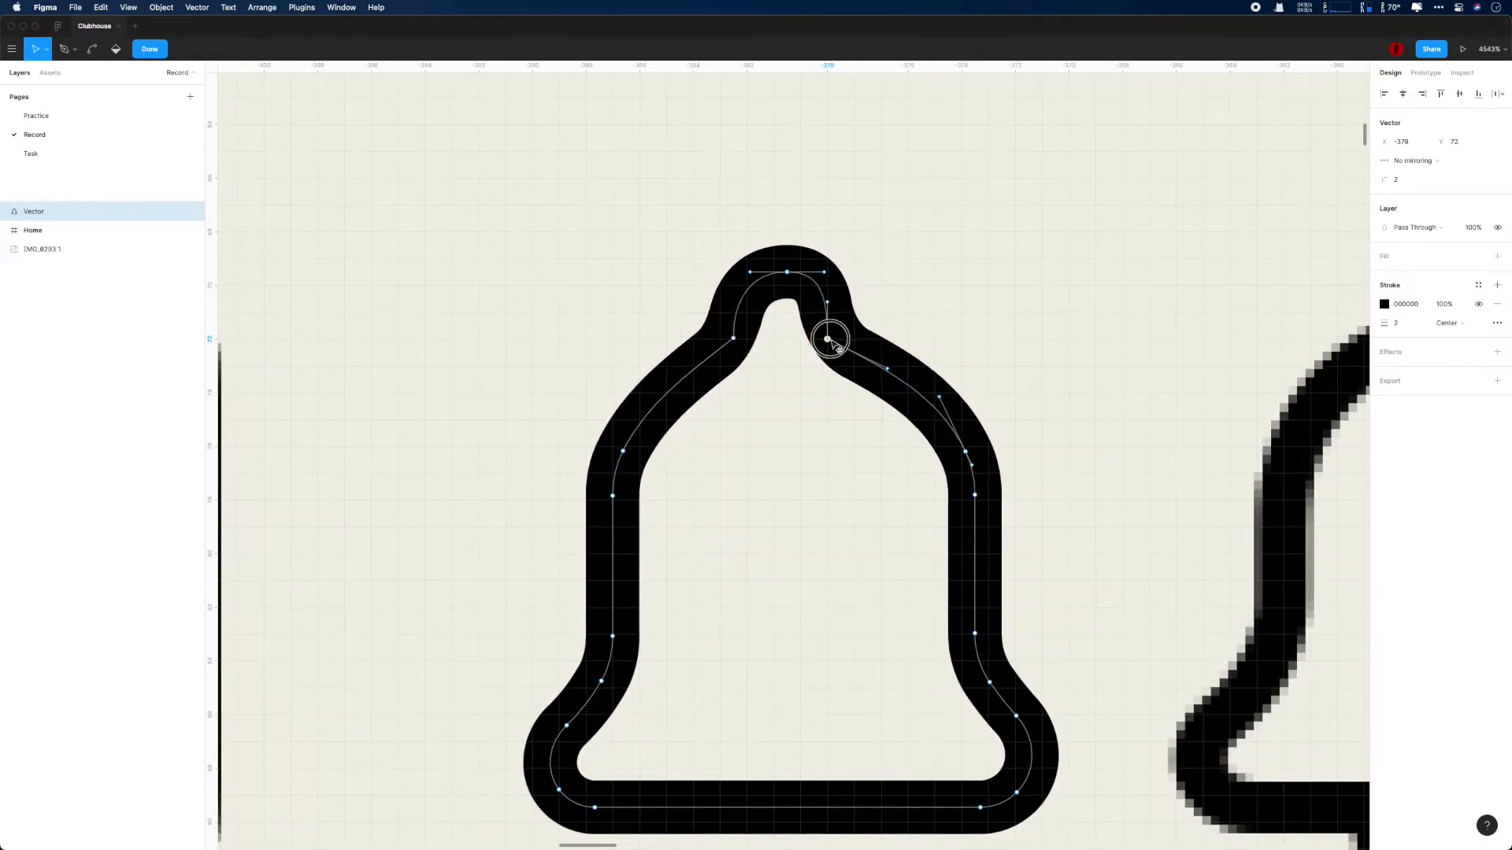
scroll(819, 342, down, 3)
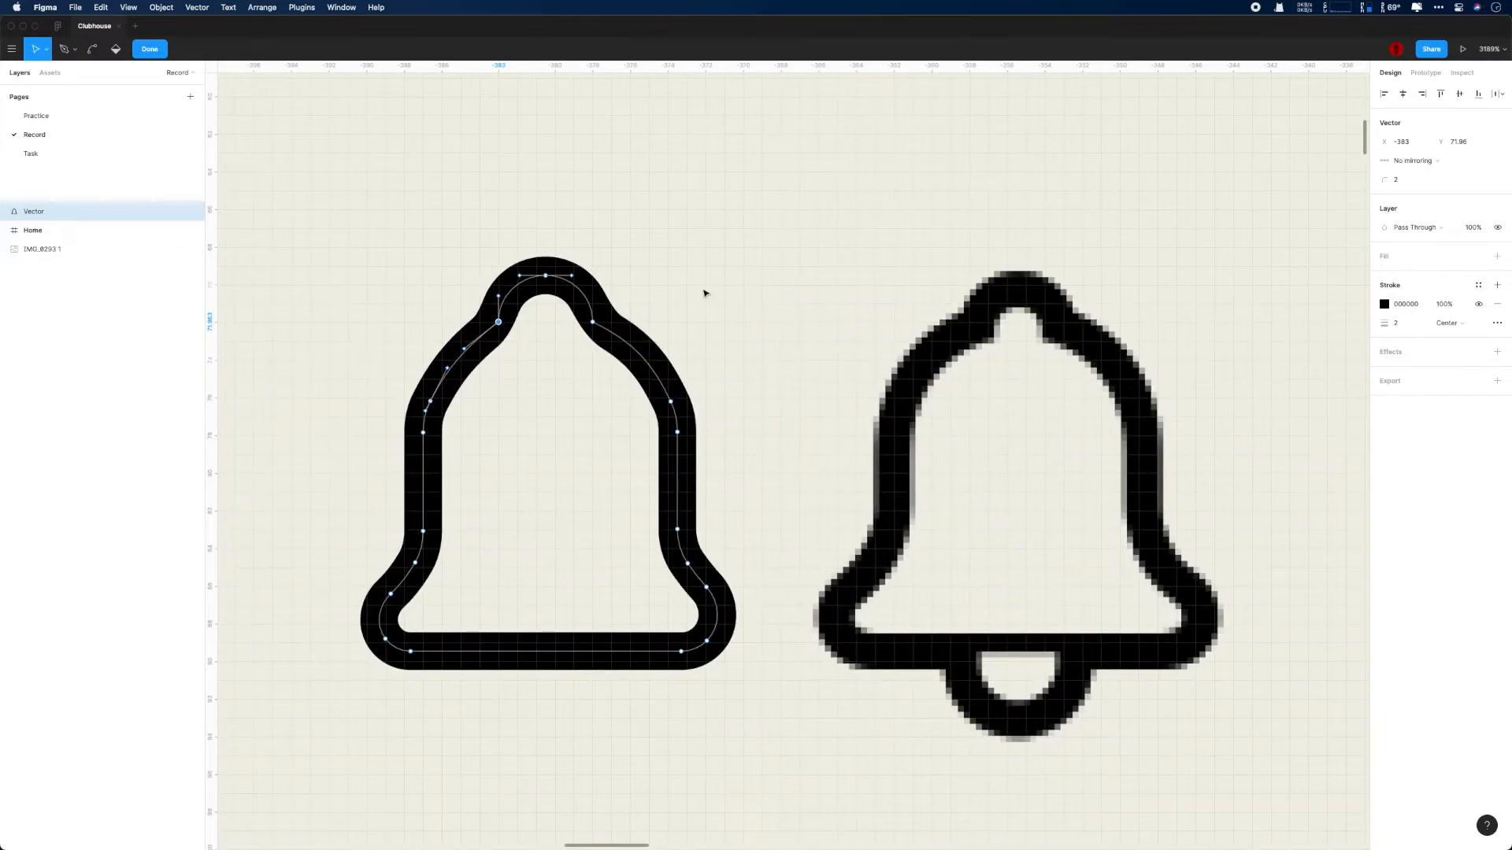
key(Escape)
click(857, 383)
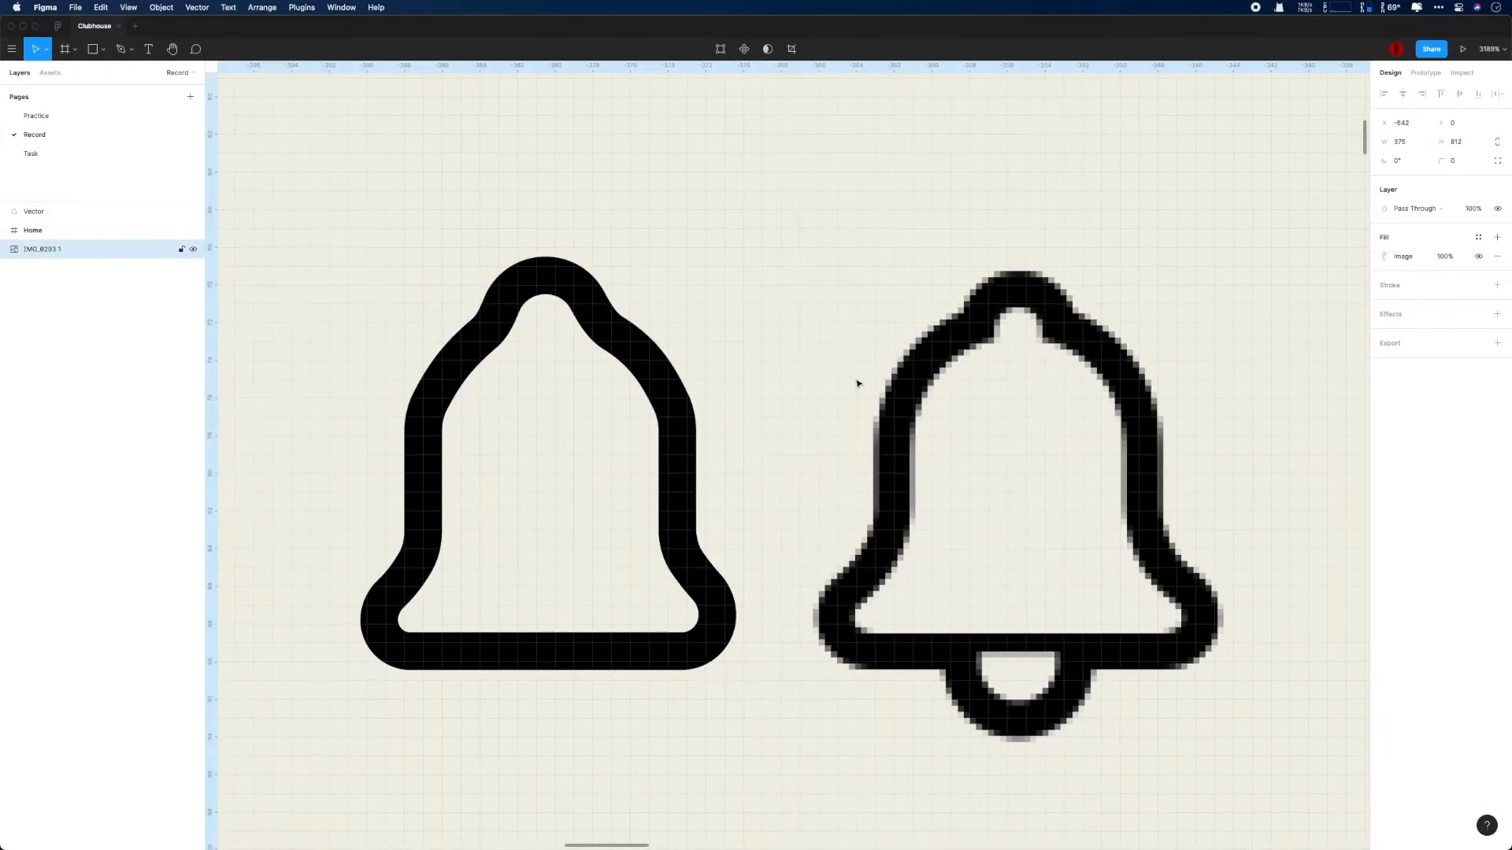
- Draw a circle of about 5 × 5 beneath the bell, without fill and with a centered black stroke of weight 2
scroll(857, 384, down, 2)
key(o)
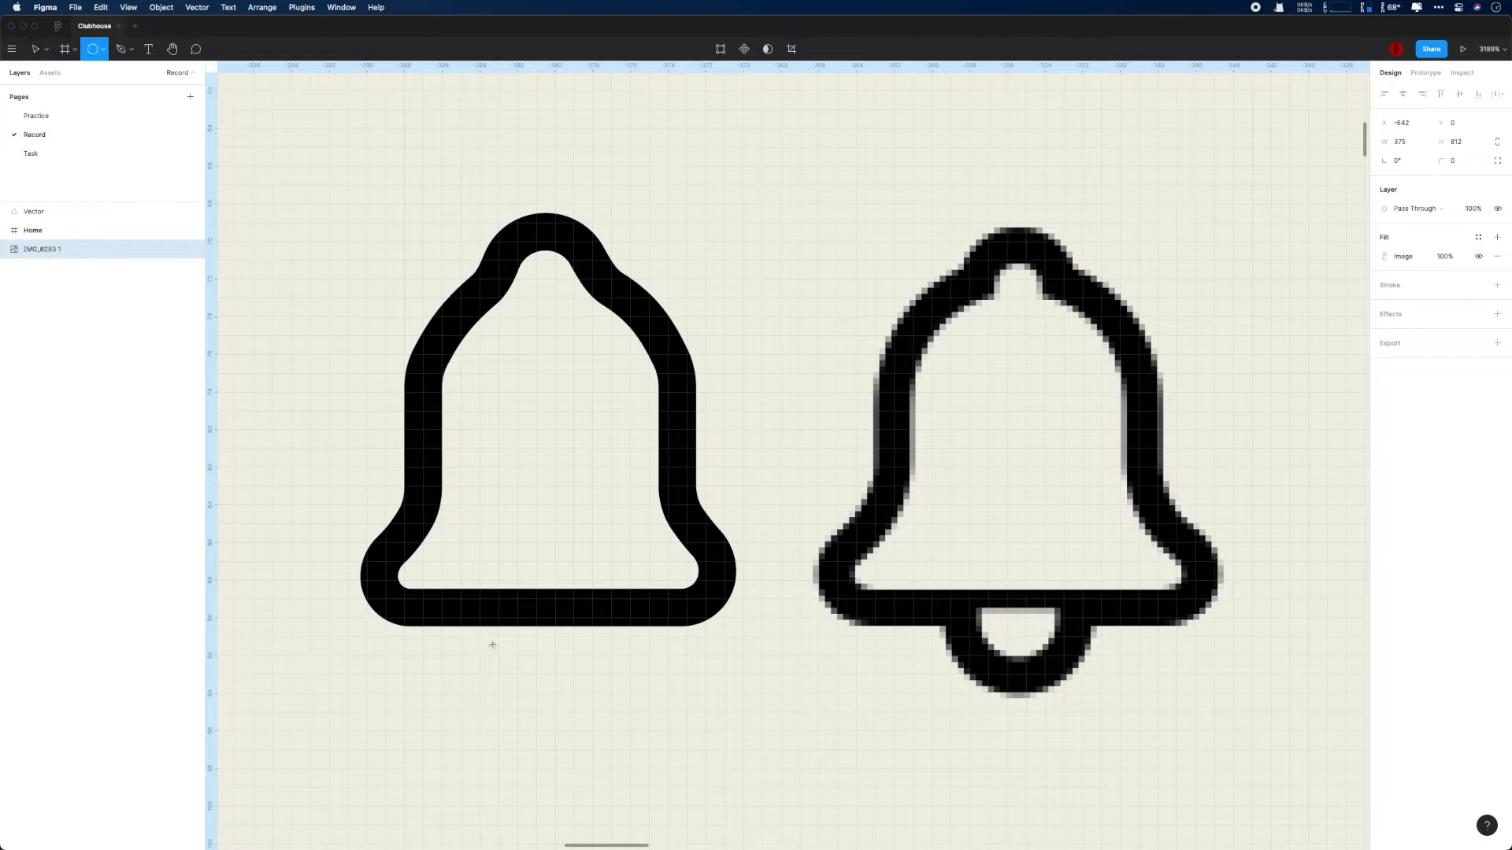
drag(498, 638, 592, 731)
click(1497, 285)
click(1497, 256)
click(1396, 304)
text(2)
key(Return)
click(1449, 303)
click(1451, 287)
key(Up)
key(Up)
- Resize the circle beneath the bell to 6 × 7 and raise it over the bell's bottom edge
click(1397, 142)
text(6)
key(Return)
drag(554, 713, 555, 732)
key(Up)
- Reduce the ellipse to its lower half, hanging from the bell's bottom edge as a clapper
key(Up)
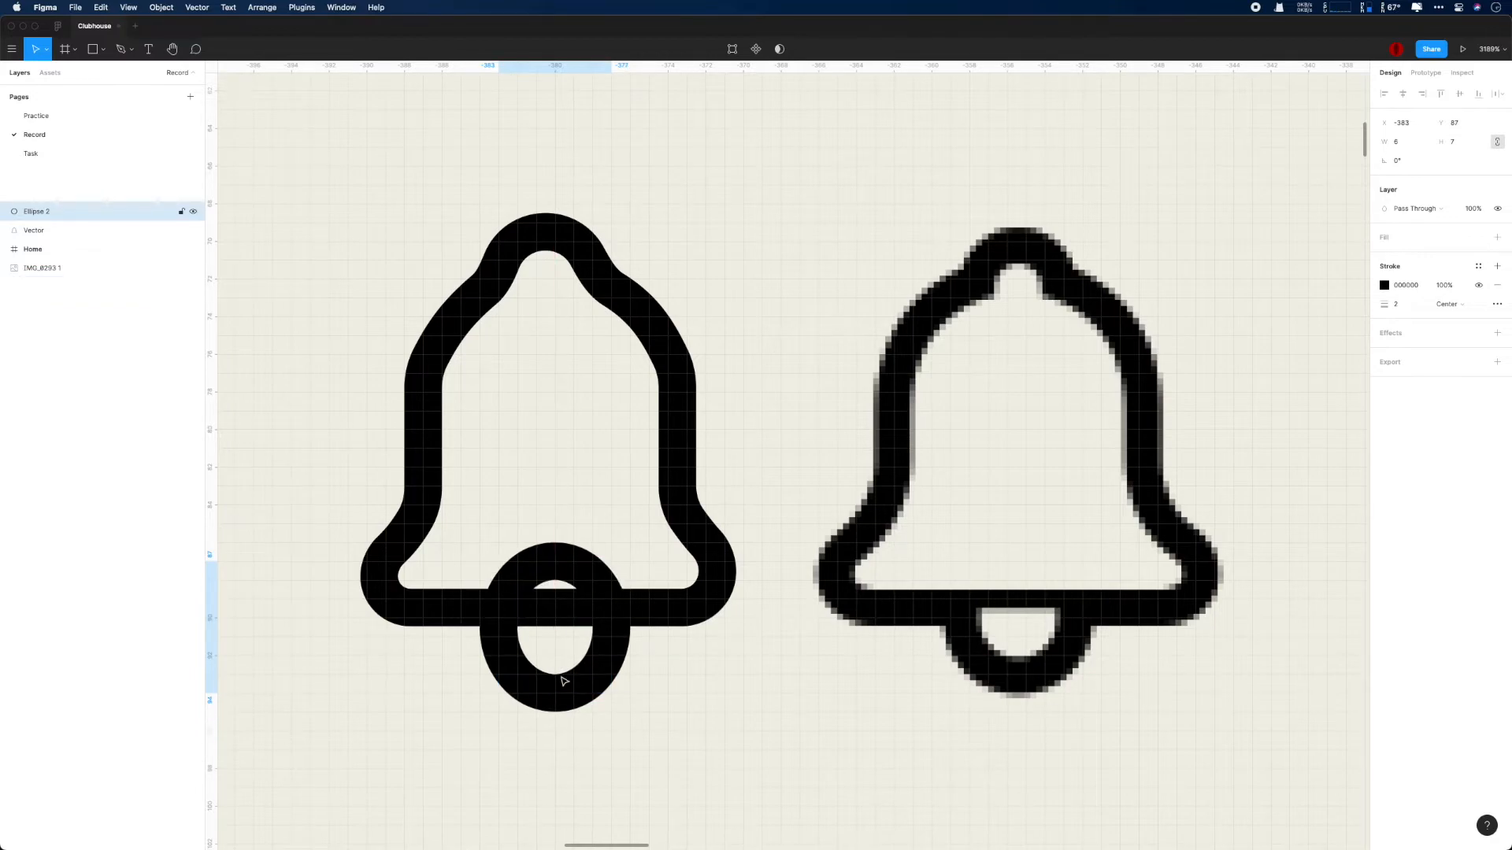
scroll(579, 587, down, 3)
drag(555, 466, 555, 530)
click(806, 646)
click(587, 594)
key(Up)
key(Down)
click(778, 656)
scroll(778, 657, down, 1)
scroll(778, 657, down, 2)
scroll(819, 663, left, 2)
scroll(880, 509, up, 4)
- Try adjusting the points on the bell outline's upper right curve, and undo the change
double_click(798, 281)
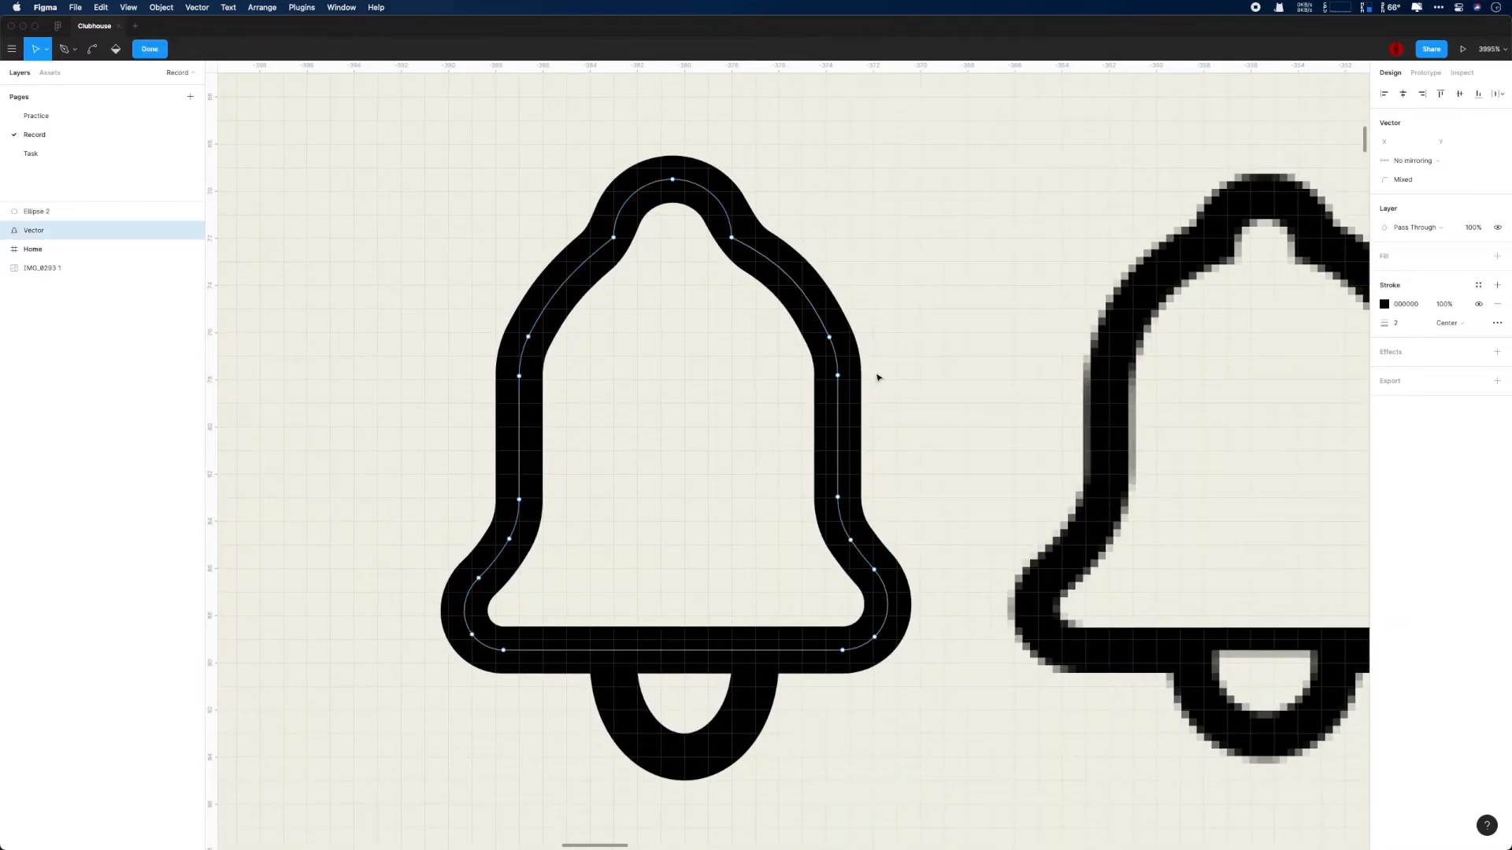
drag(830, 339, 837, 376)
click(934, 340)
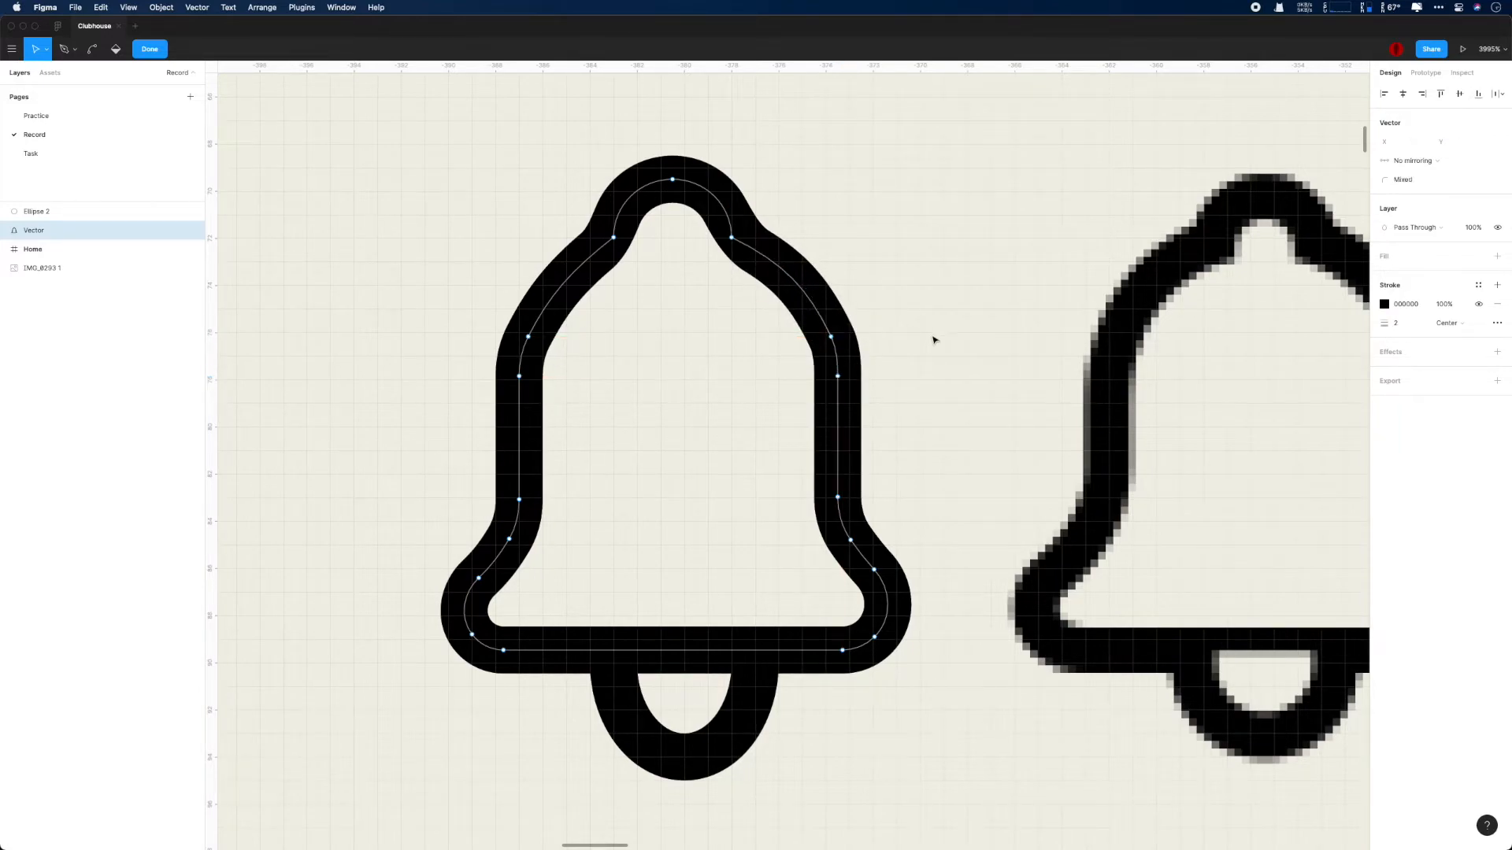
key(super+z)
- Set the corner radius of the two points beneath the bell's crown to 1
click(1406, 179)
text(0)
key(Return)
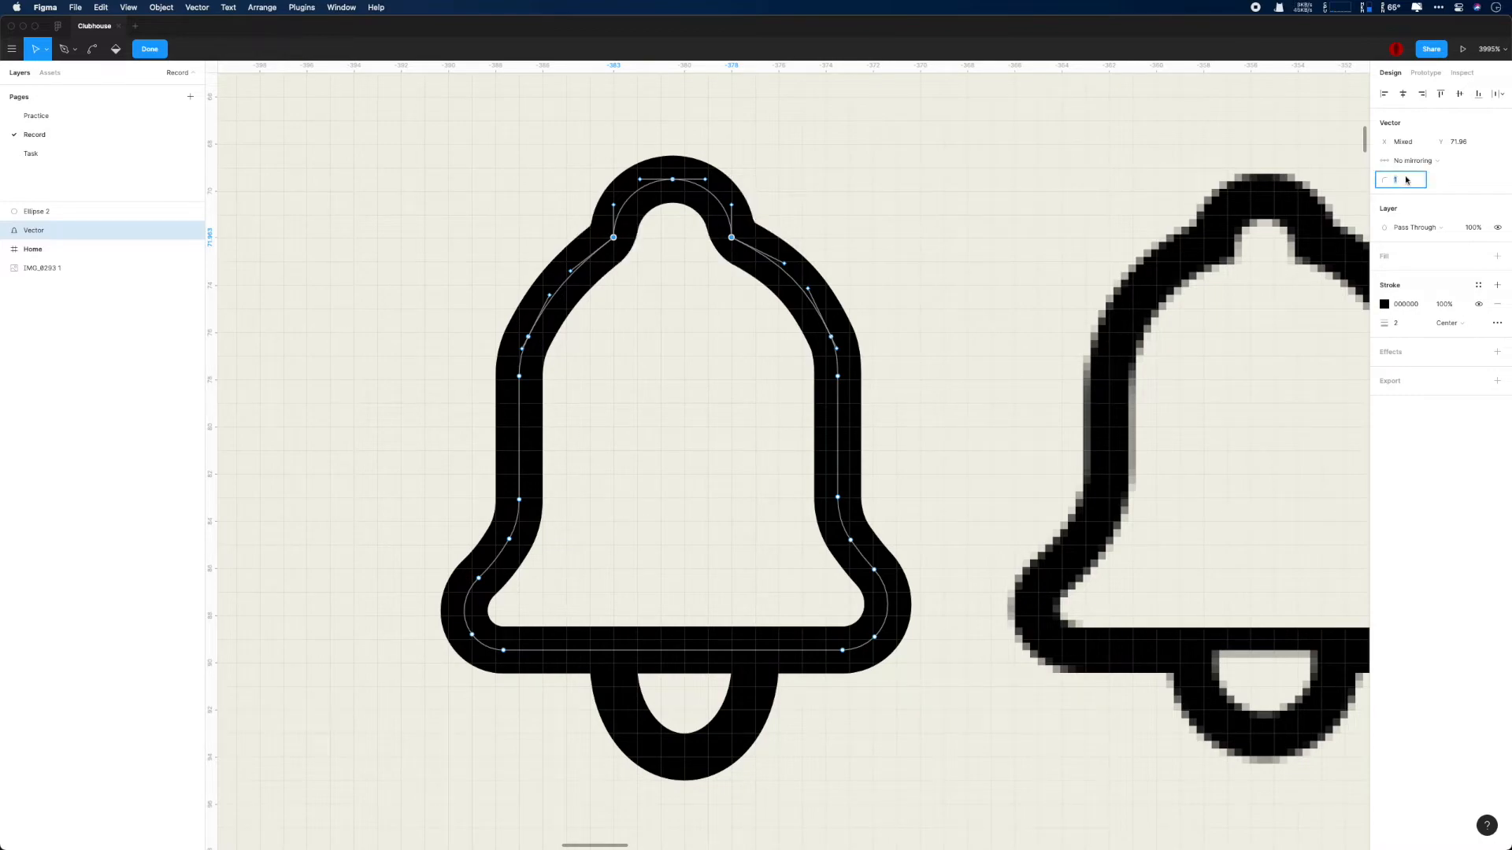
scroll(1078, 193, down, 5)
key(Escape)
- Shorten the bell's clapper to a height of about 3
click(833, 530)
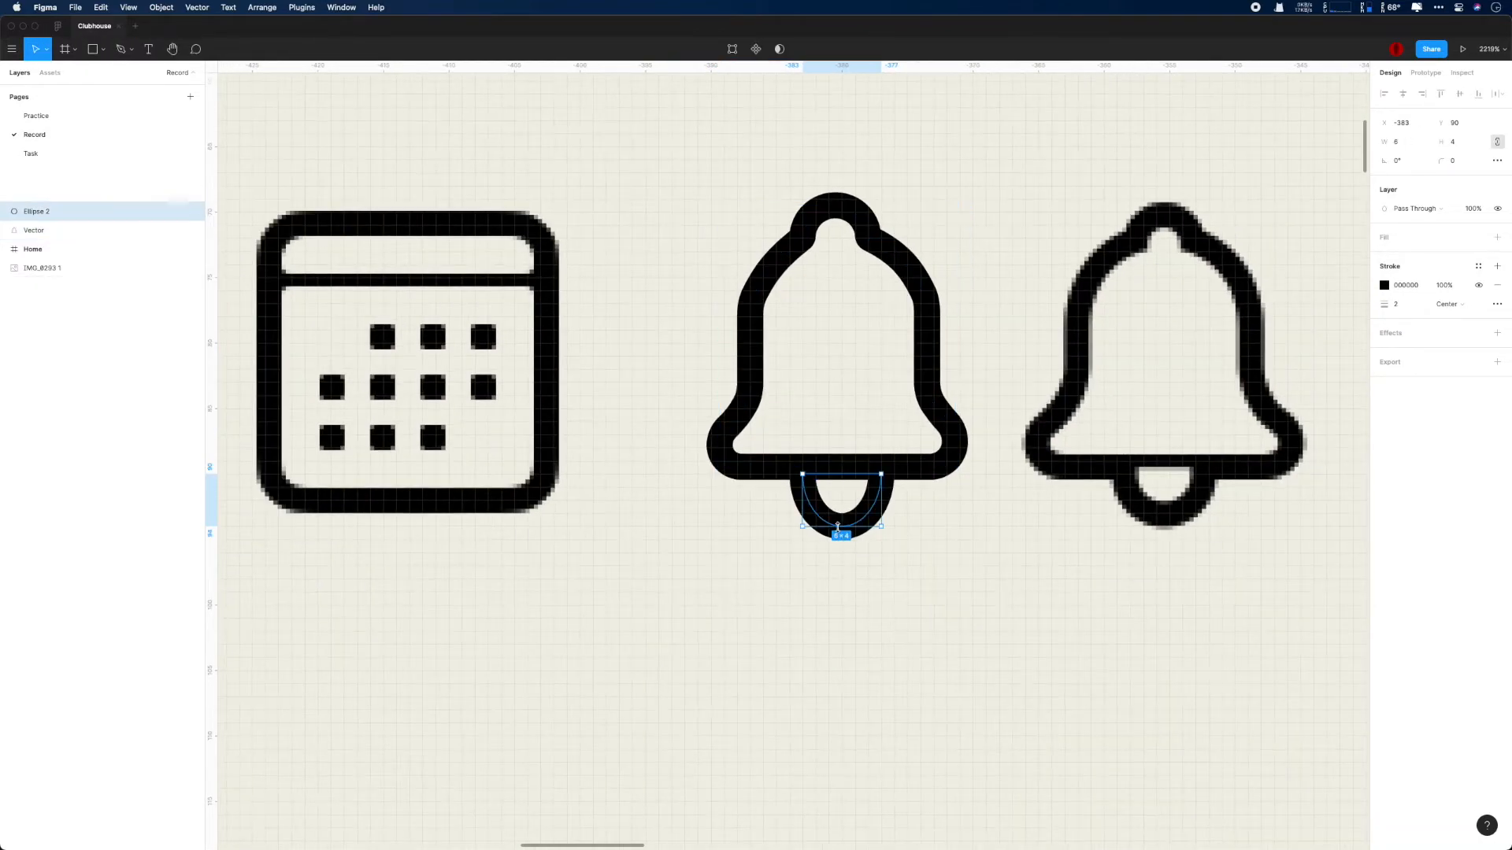
scroll(838, 527, up, 5)
drag(838, 528, 838, 511)
click(1025, 574)
scroll(1025, 574, down, 5)
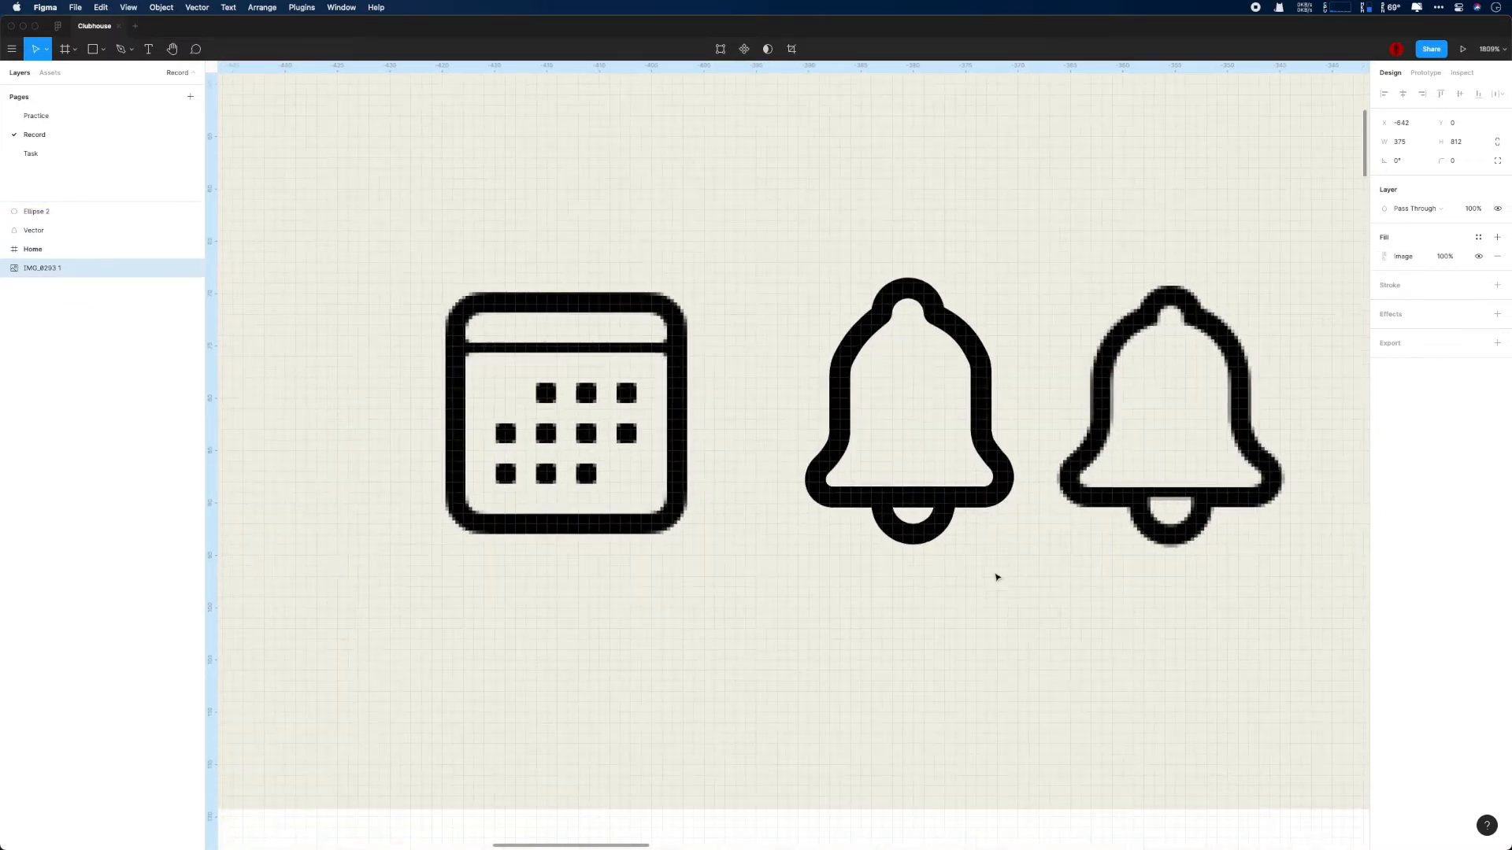
- Flatten the bell outline and its clapper into one vector and rename the layer icon_bell
scroll(945, 606, right, 3)
click(122, 230)
shift+click(121, 211)
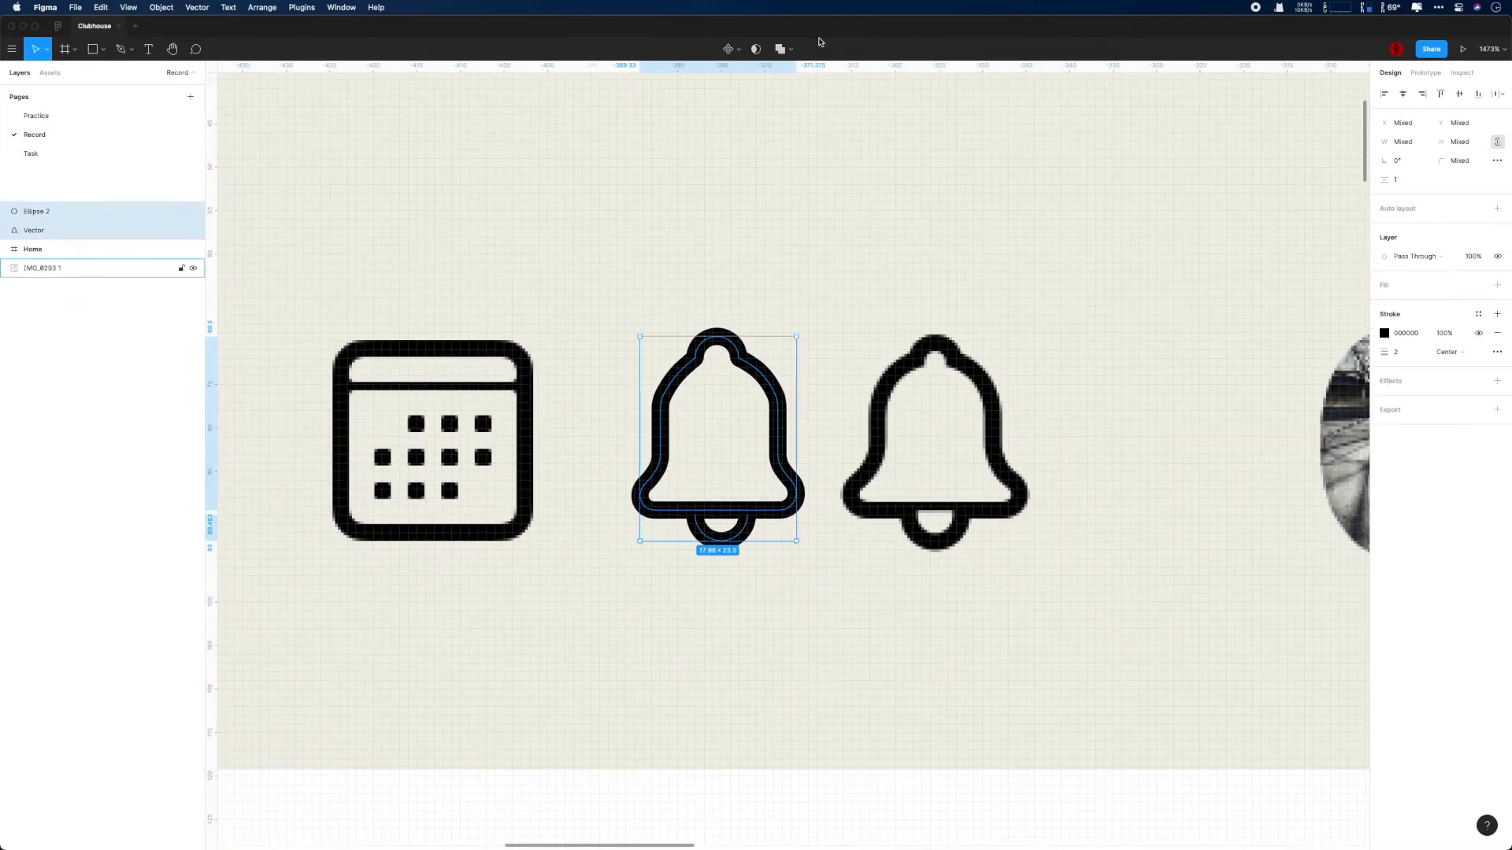
click(813, 49)
click(794, 142)
double_click(34, 212)
text(icon path)
key(Return)
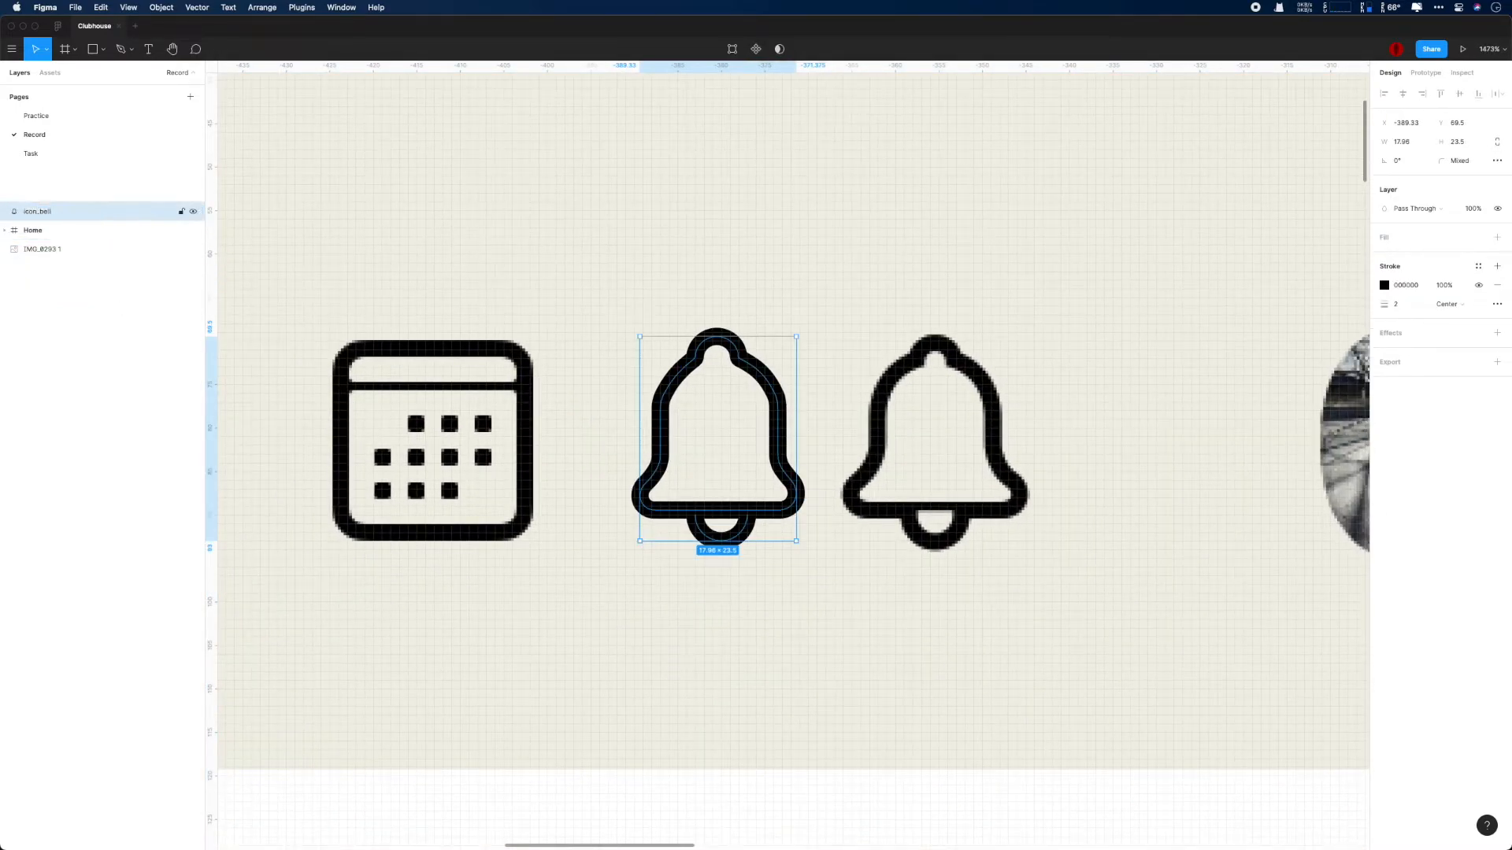
- Wrap icon_bell in an auto layout frame and rename the frame Bell
key(shift+a)
double_click(45, 212)
text(Bell)
key(Return)
- Move the Bell frame into the Right group of the Home navigation, following the calendar icon
scroll(692, 423, down, 10)
scroll(692, 422, down, 3)
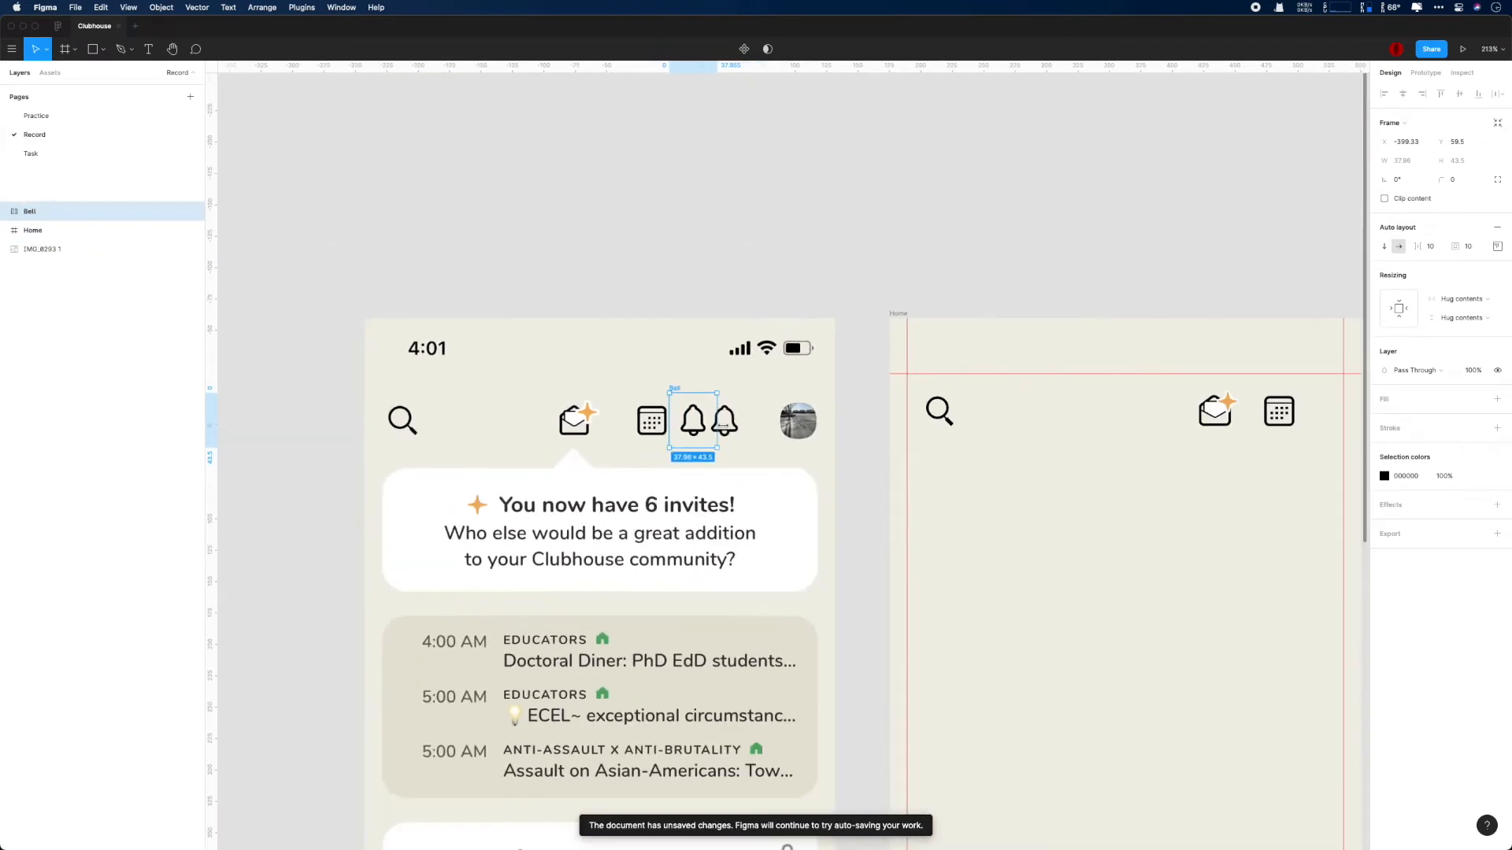
drag(694, 423, 1295, 418)
drag(70, 230, 71, 273)
drag(71, 270, 68, 250)
- Set the Bell frame's left and right padding to 0 and its auto layout to vertical with Space between
scroll(799, 343, right, 6)
click(1497, 223)
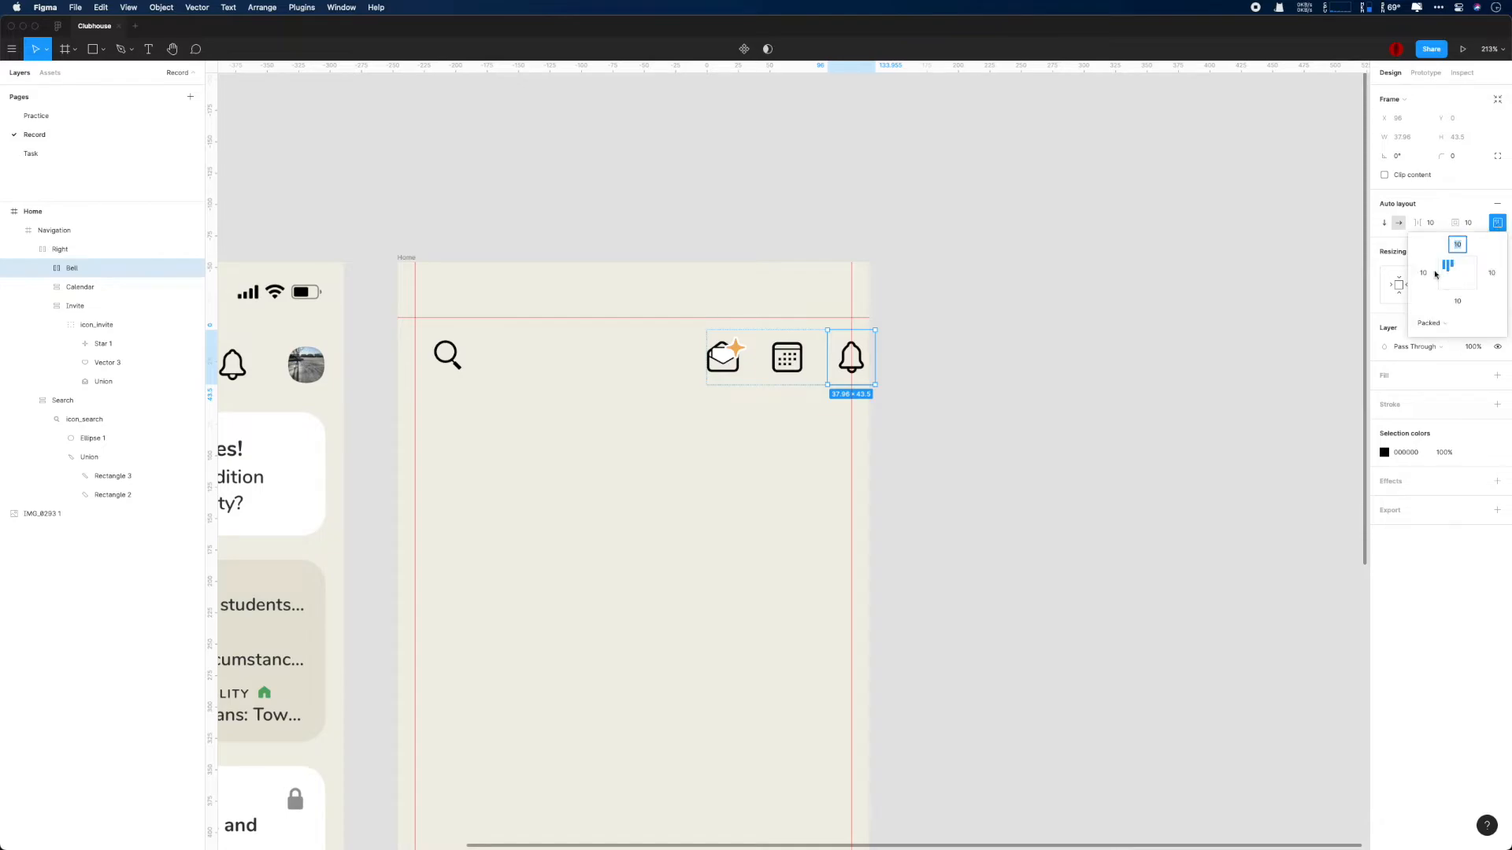
click(1491, 274)
text(0)
key(Return)
click(1443, 325)
click(1442, 341)
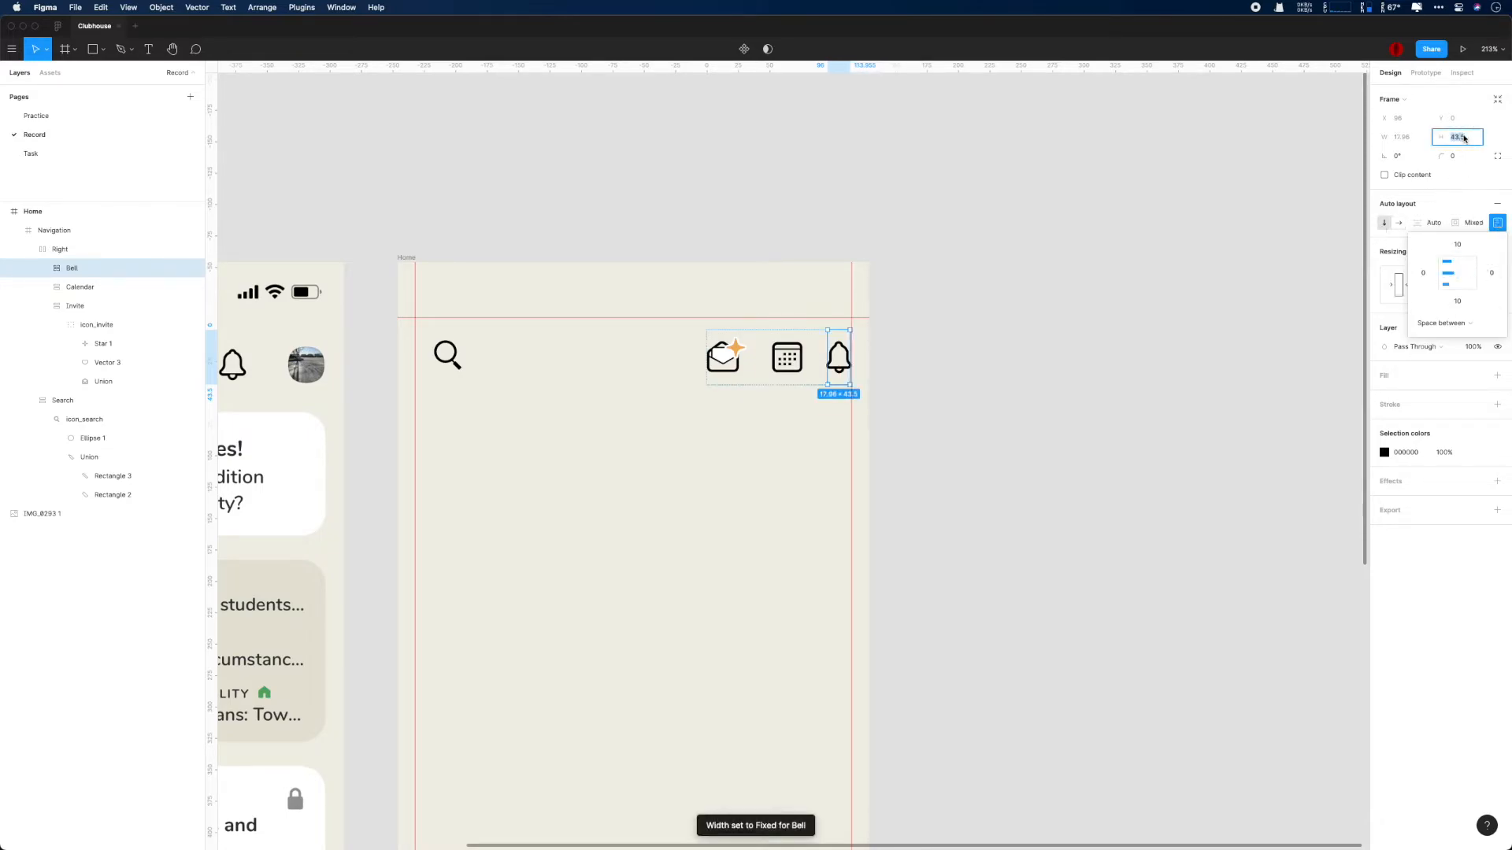
- Set the Bell frame's height to 40, center its contents, and change its spacing mode to Packed
text(40)
key(Return)
click(1457, 274)
click(1453, 324)
click(1455, 309)
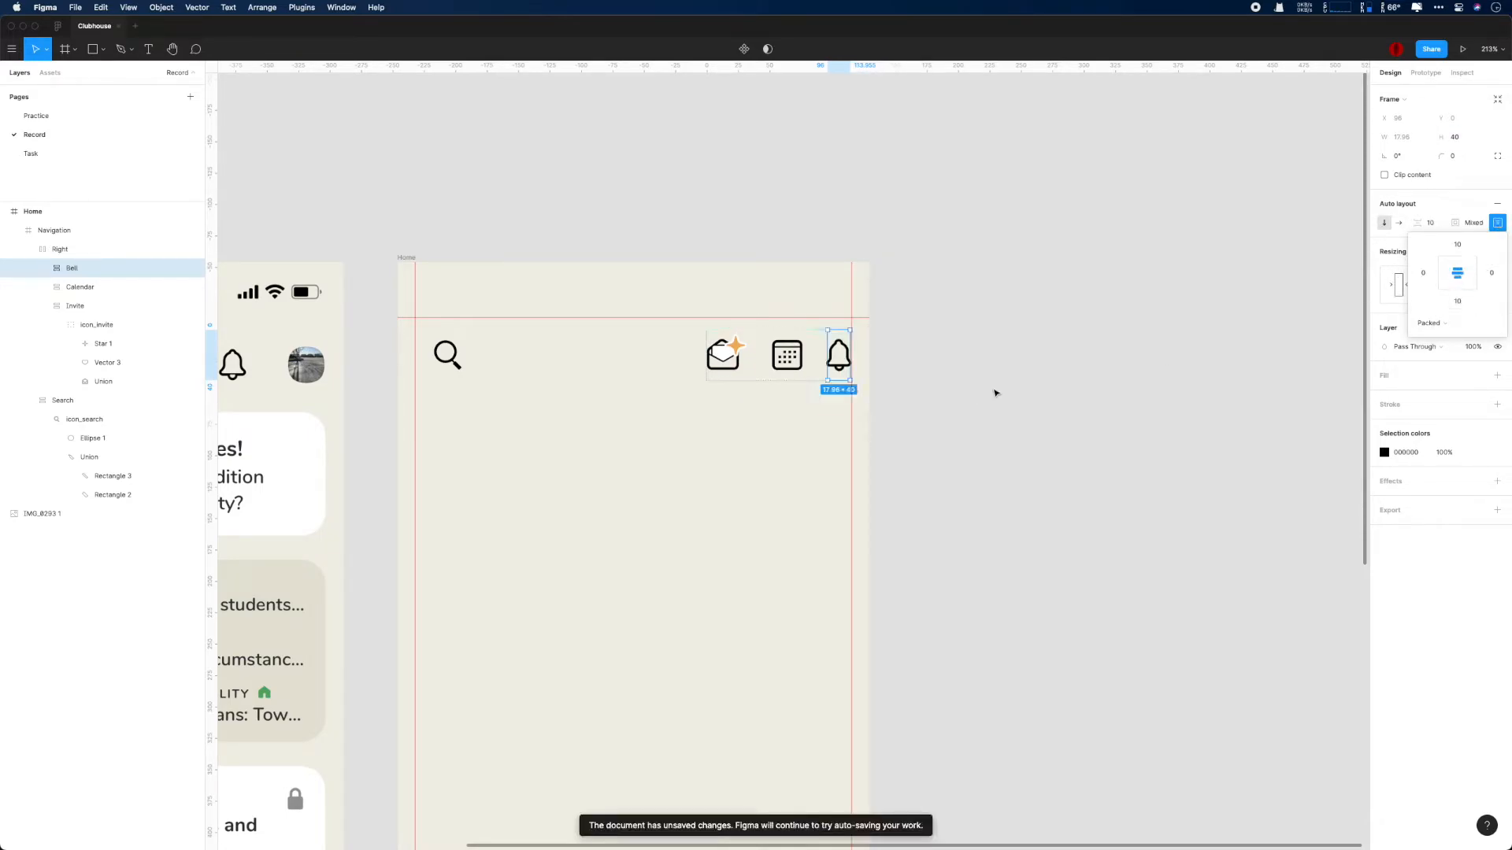
scroll(967, 385, down, 10)
click(1057, 409)
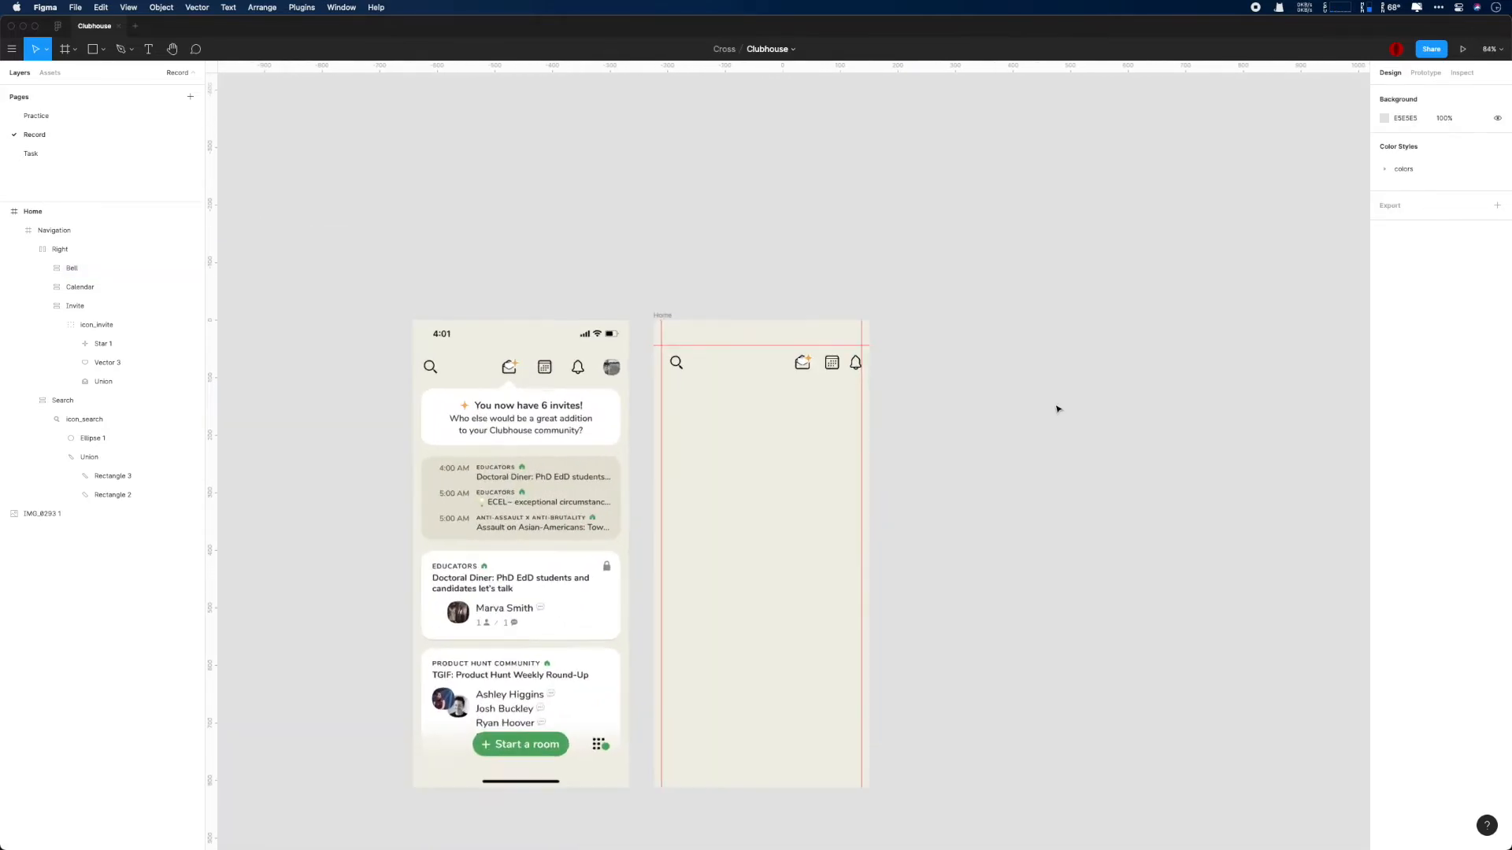
- Move the Bell frame out of the Home navigation and place it beside the reference screenshot's bell
scroll(1058, 410, up, 4)
click(118, 250)
click(109, 269)
scroll(738, 440, up, 7)
drag(475, 433, 850, 478)
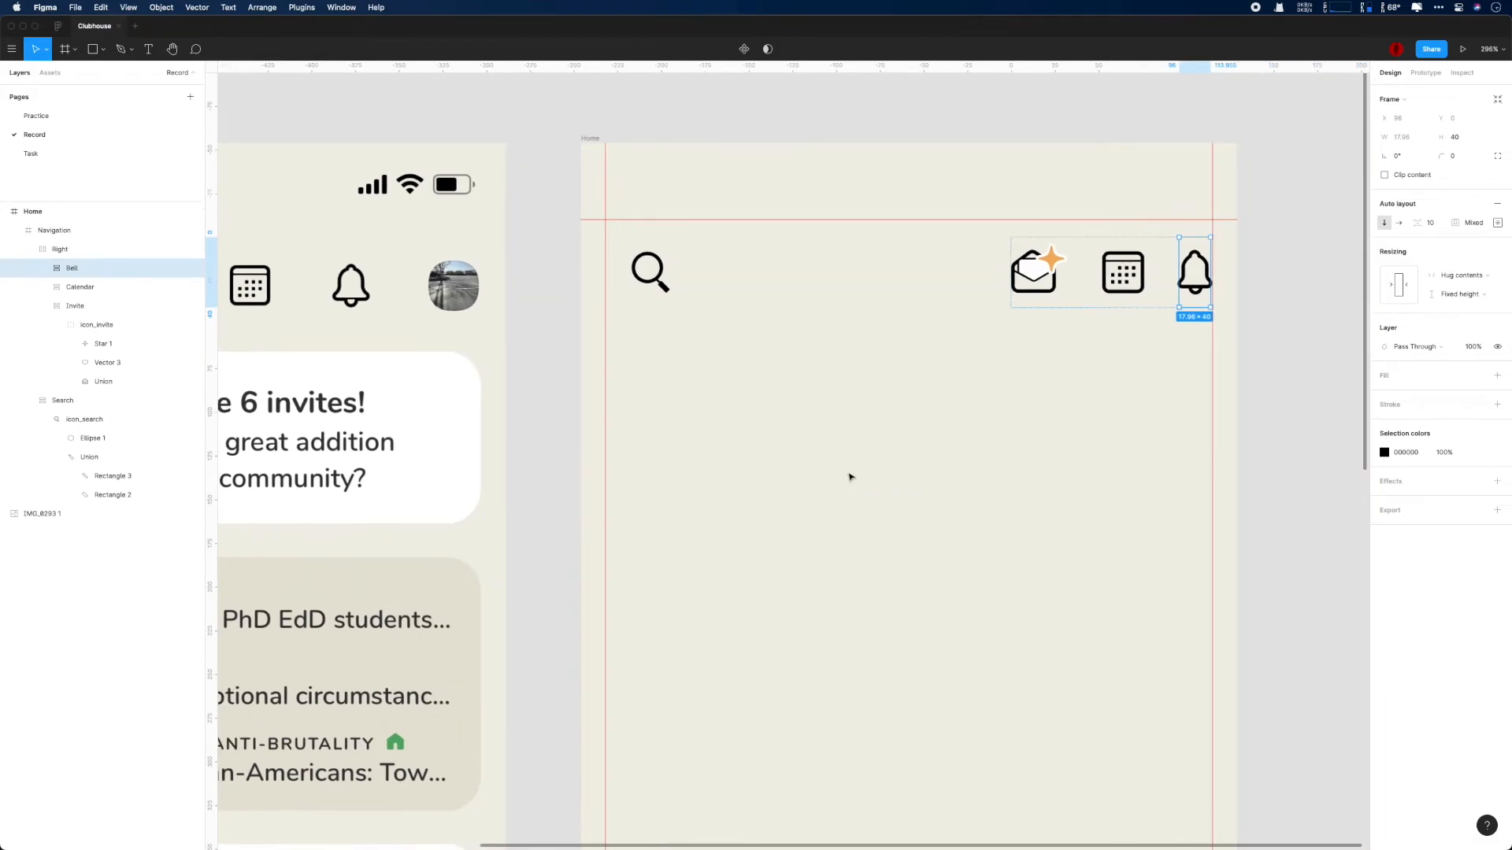
click(43, 268)
click(92, 286)
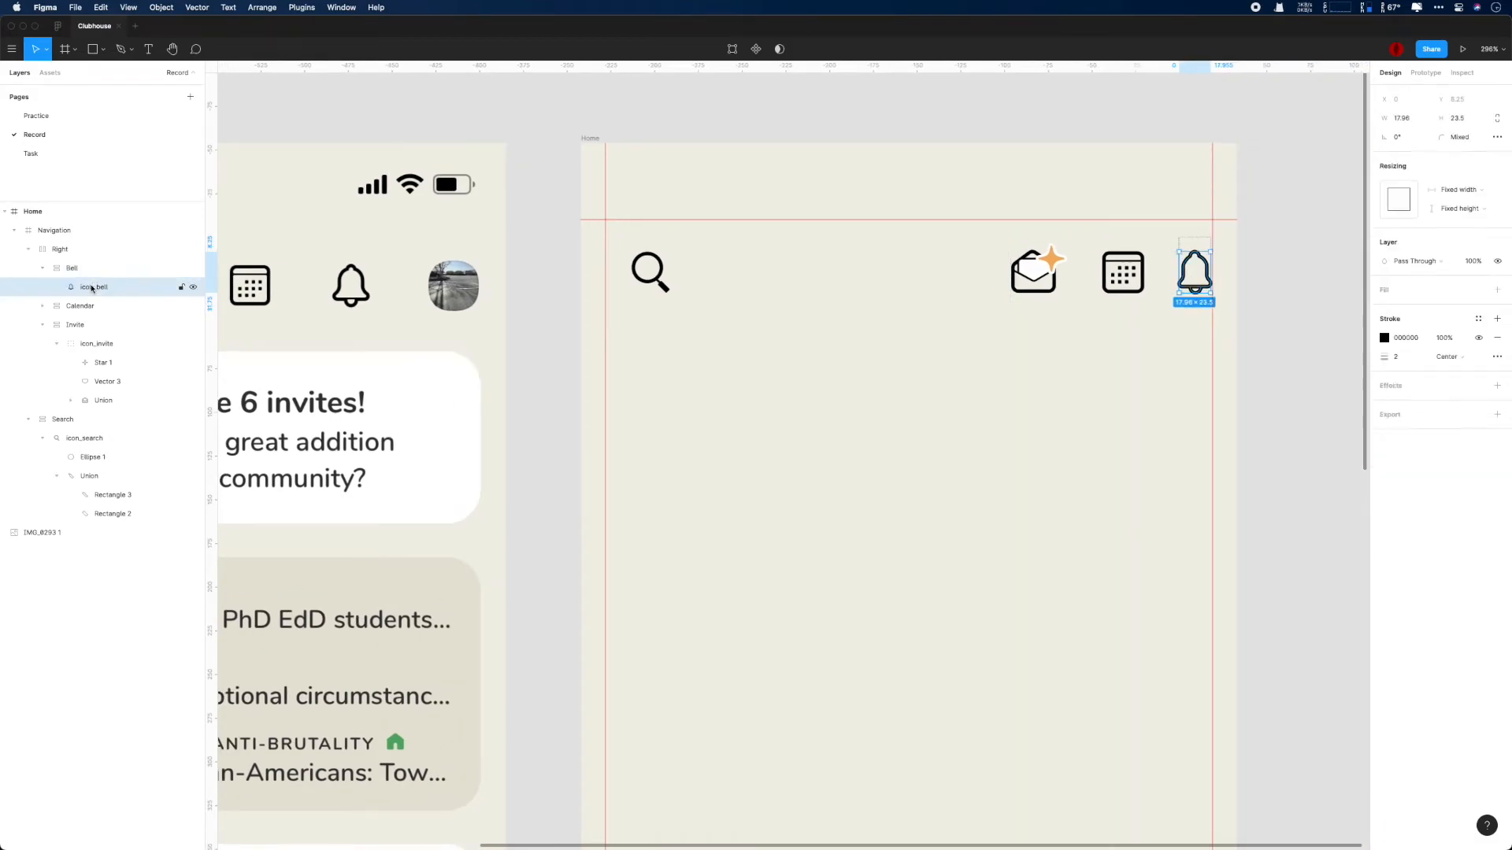
drag(92, 269, 31, 206)
key(shift+2)
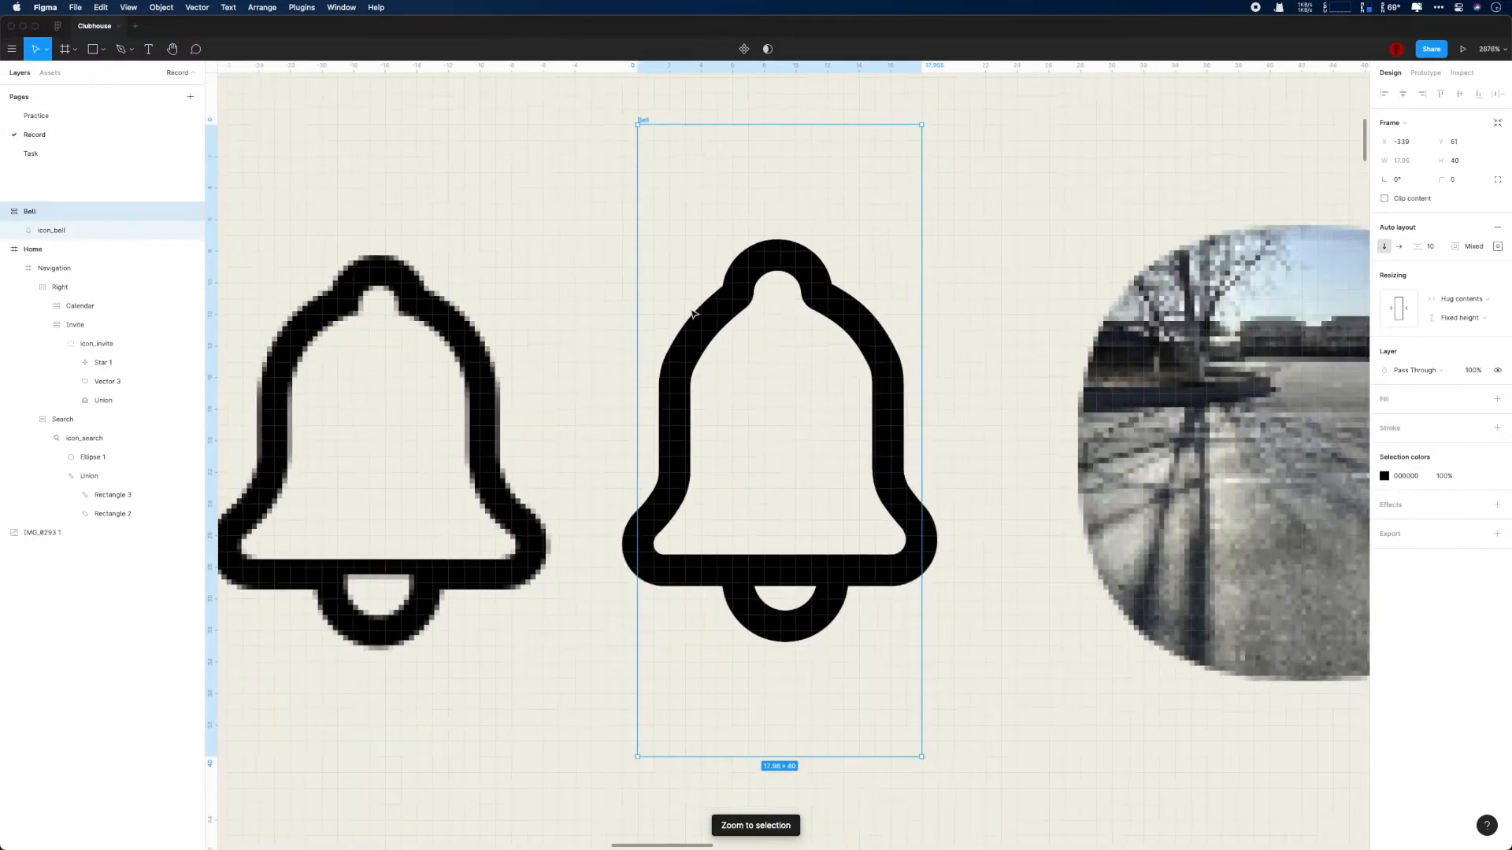
- Try widths of 18 and 22 for icon_bell, and set its width to 20
scroll(693, 314, down, 2)
click(866, 478)
click(1421, 119)
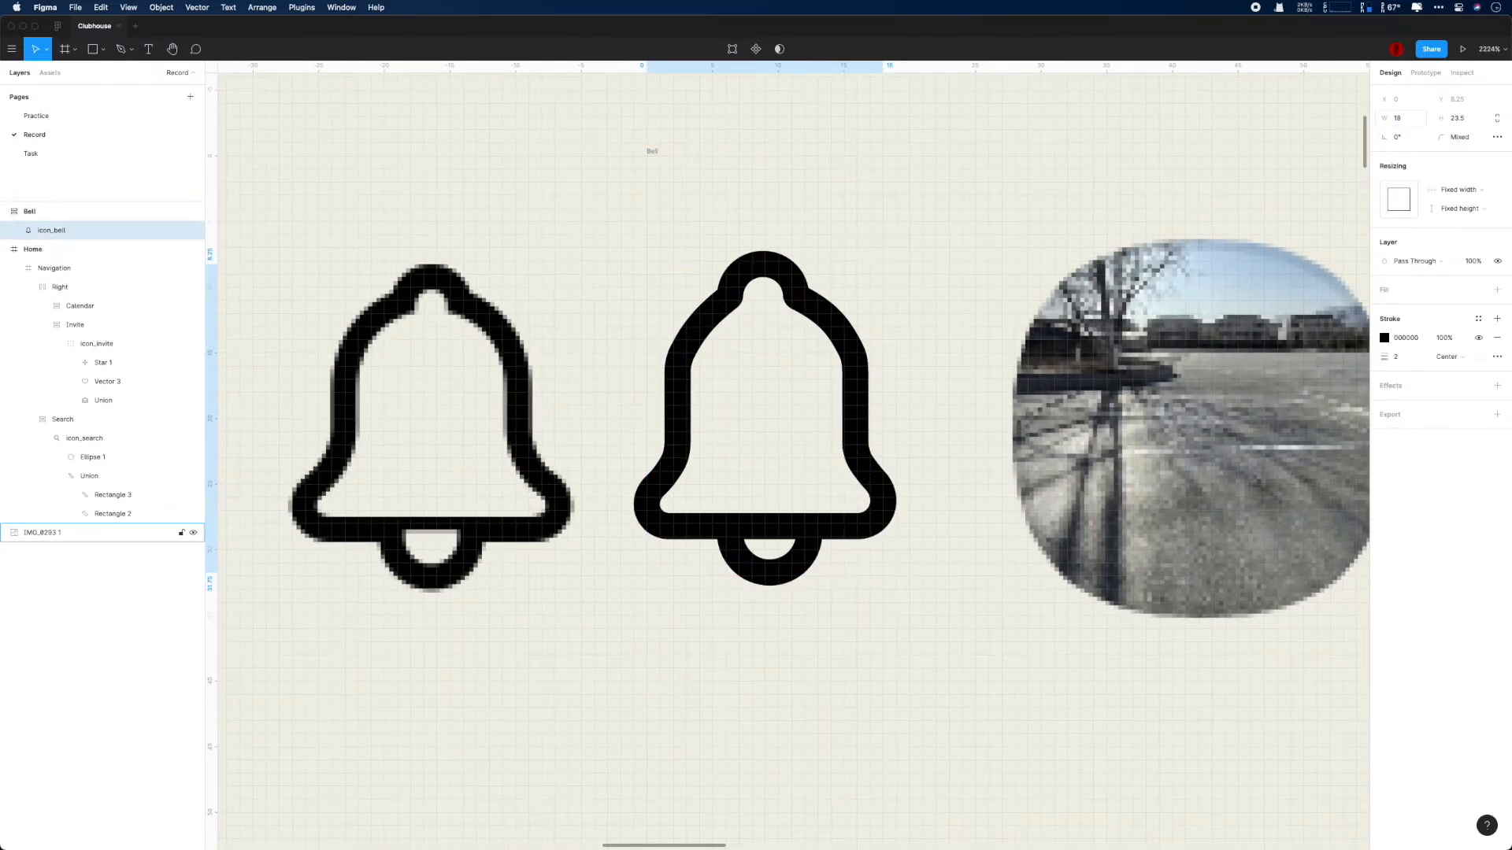
text(20)
key(Return)
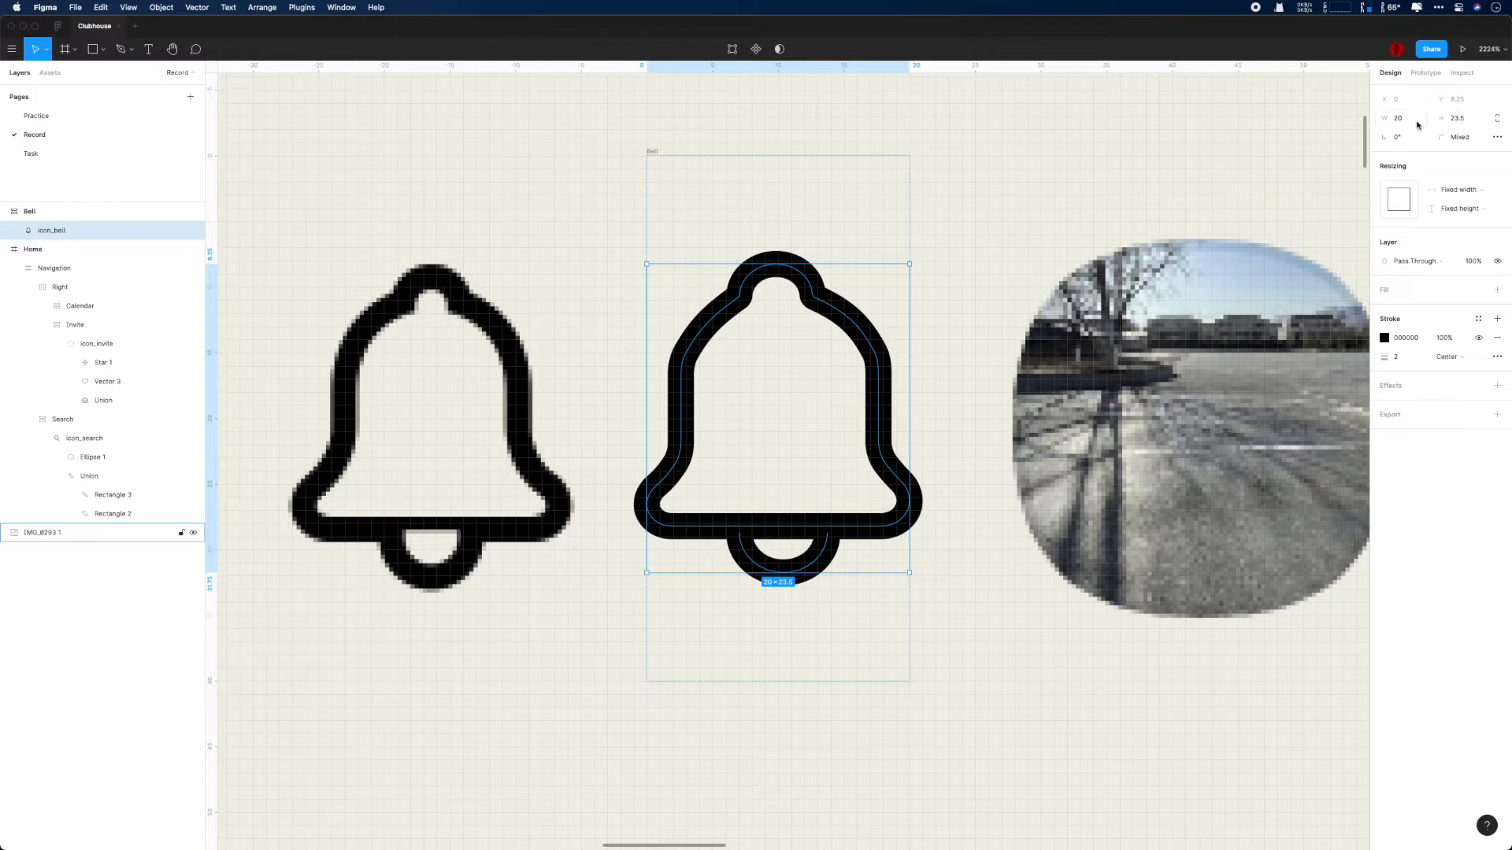
click(1417, 124)
text(22)
key(Return)
click(1418, 124)
text(20)
key(Return)
- Return the Bell frame to the Right group of the Home navigation, following the calendar icon
drag(833, 317, 493, 328)
drag(45, 218, 43, 238)
drag(44, 231, 67, 296)
click(38, 215)
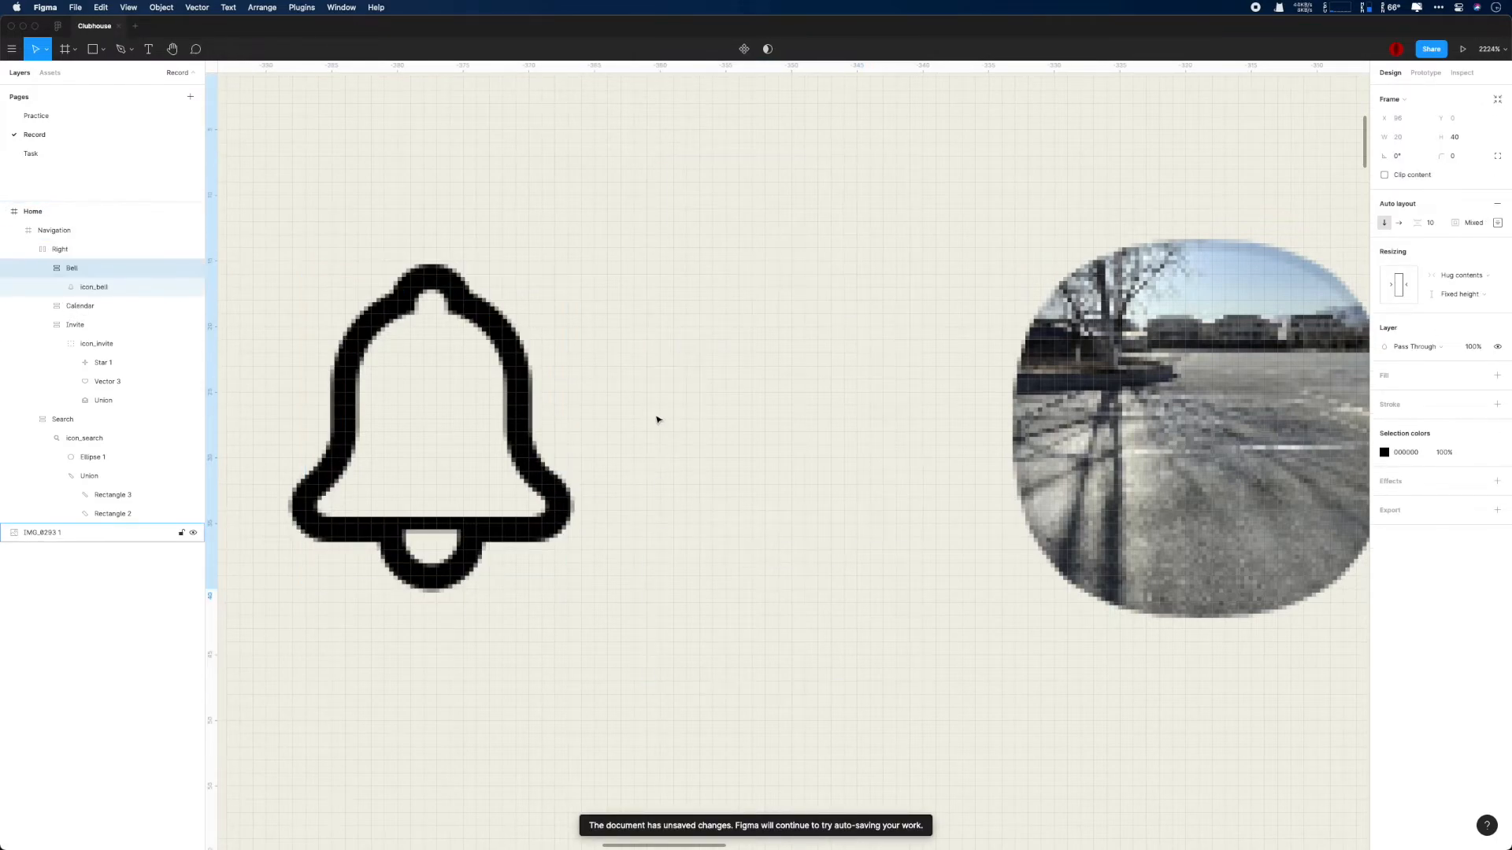
key(shift+1)
key(shift+2)
scroll(911, 427, down, 4)
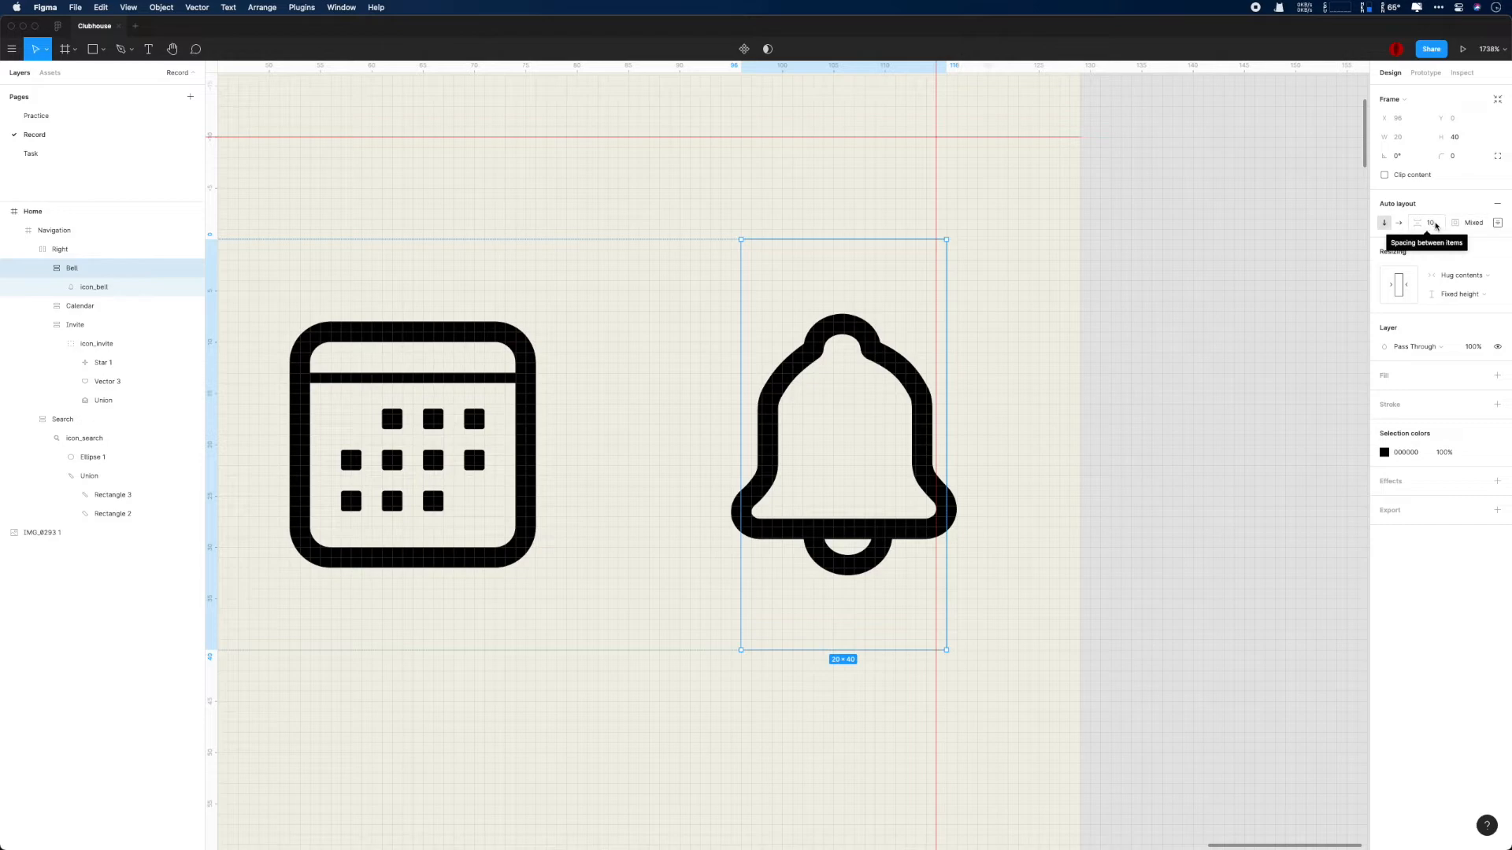
- Set the Bell frame's left and right padding to 2 each
click(517, 385)
click(854, 347)
click(1498, 225)
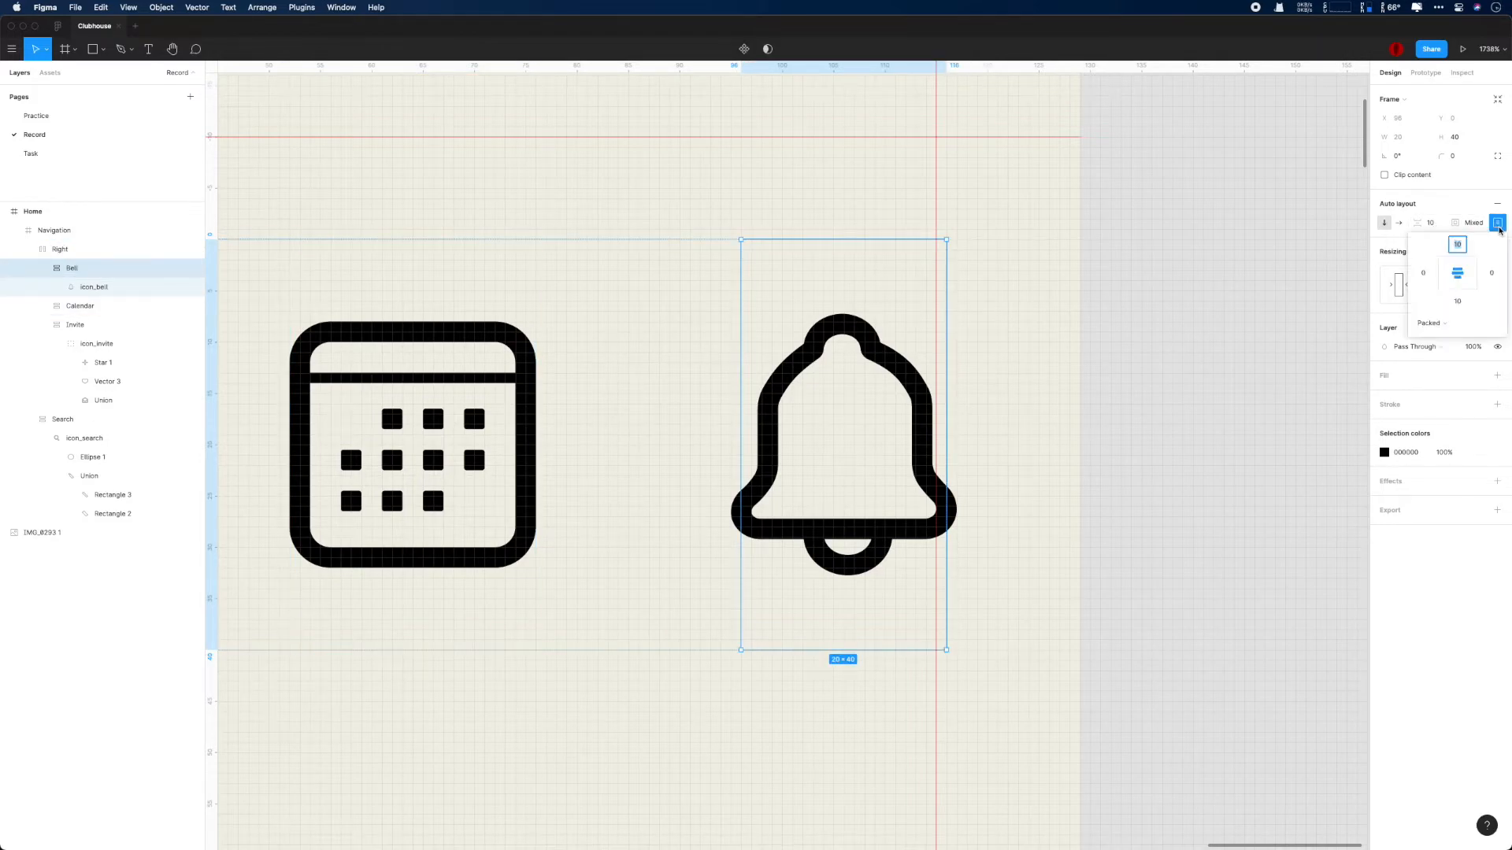
key(Tab)
text(2)
key(Tab)
text(2)
key(Return)
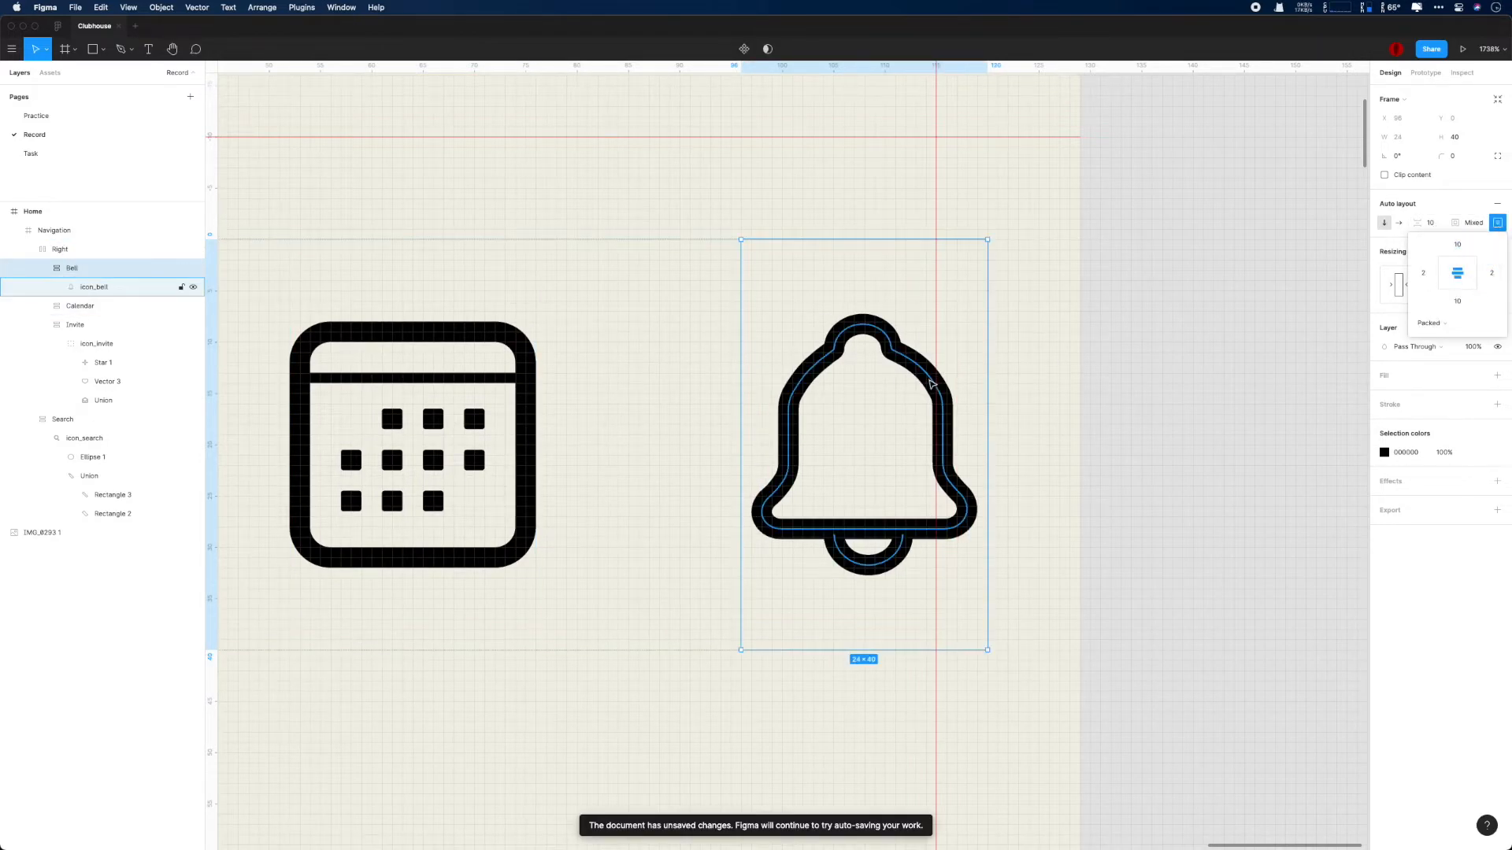
click(1062, 393)
scroll(1161, 405, down, 10)
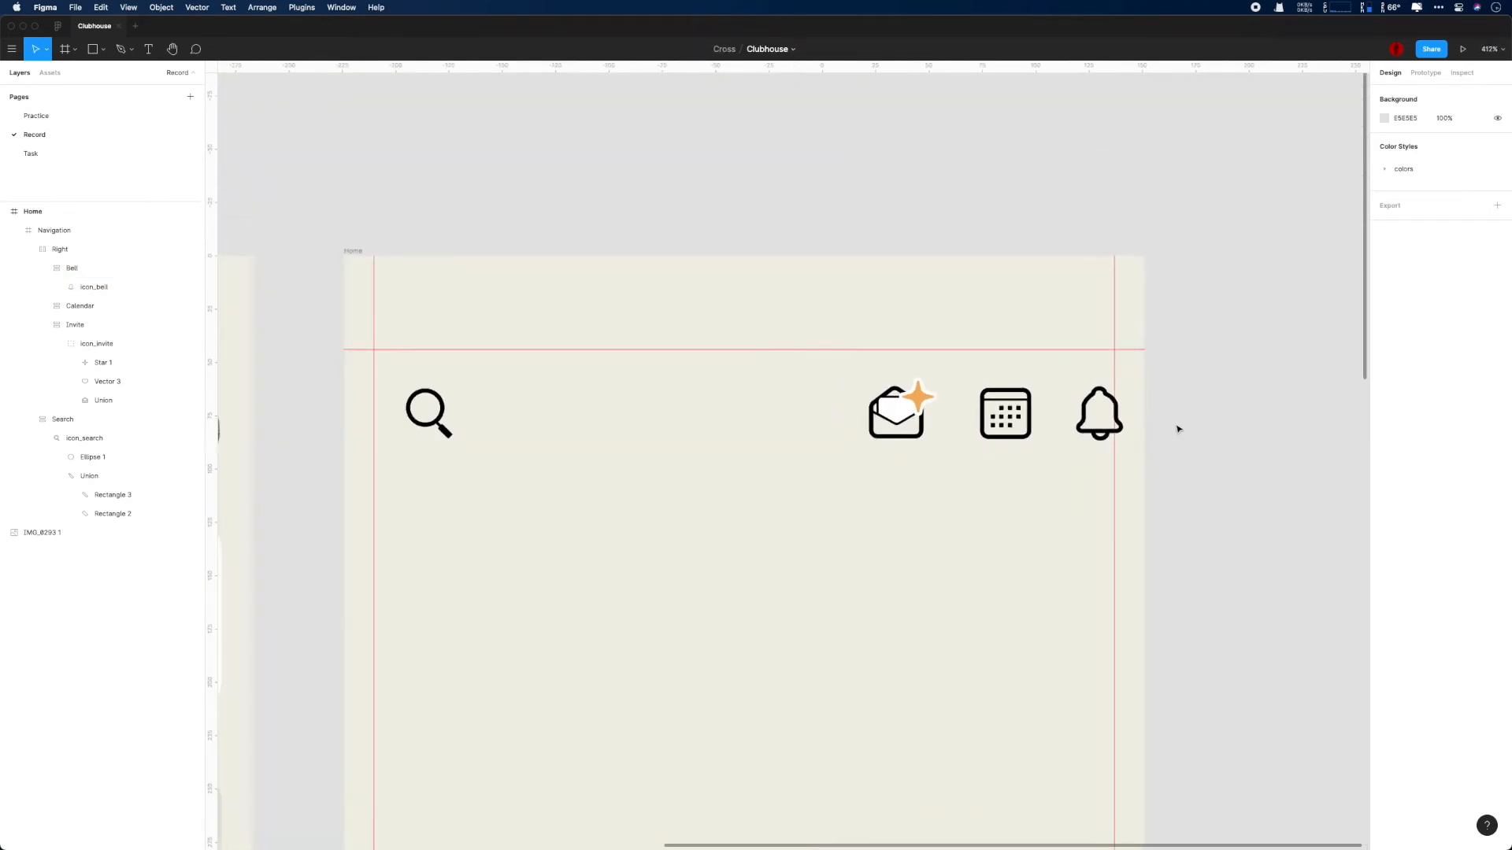
- Collapse the Right group and shift it left until its right edge meets the Home frame's right margin guide
scroll(1176, 427, right, 3)
click(31, 249)
click(58, 249)
drag(800, 385, 792, 387)
scroll(1026, 385, down, 5)
click(1063, 392)
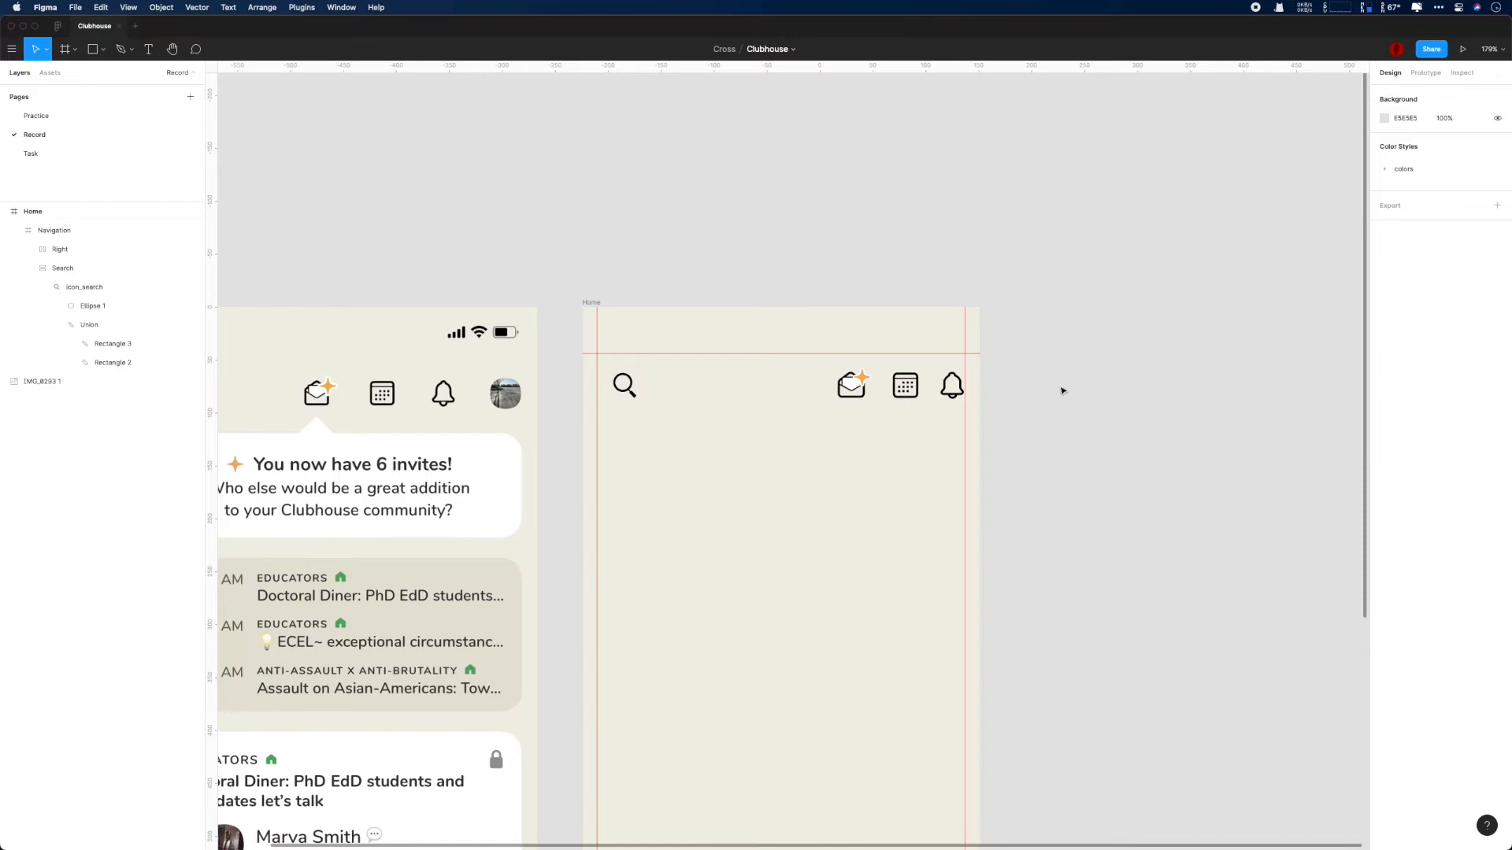
- Set the Search frame's auto layout padding to 0 in the Home navigation and open its individual alignment and padding settings
scroll(787, 385, down, 2)
scroll(614, 392, up, 5)
click(124, 268)
click(129, 254)
click(94, 230)
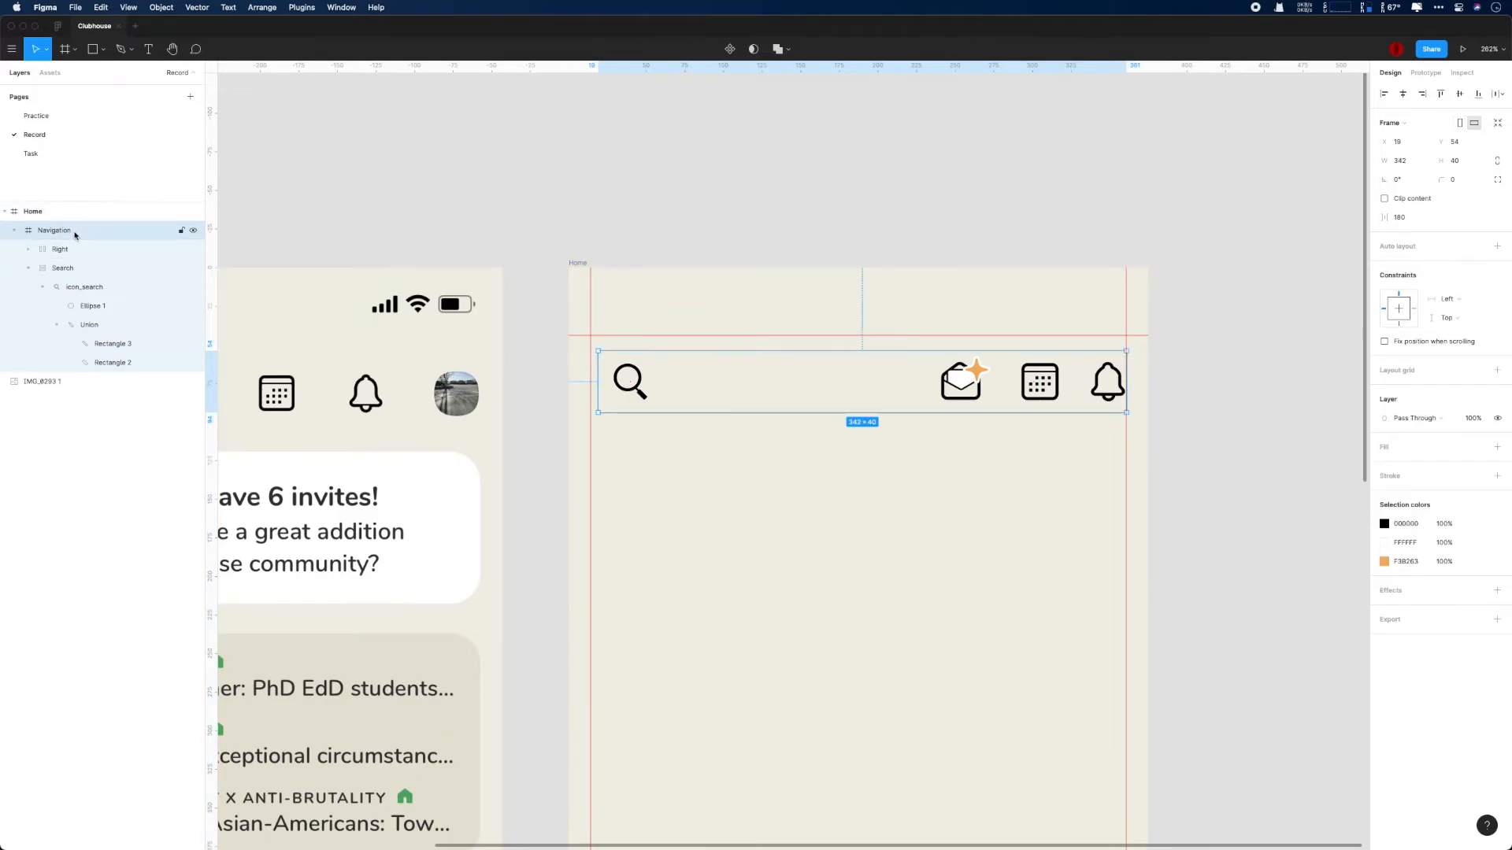
click(111, 249)
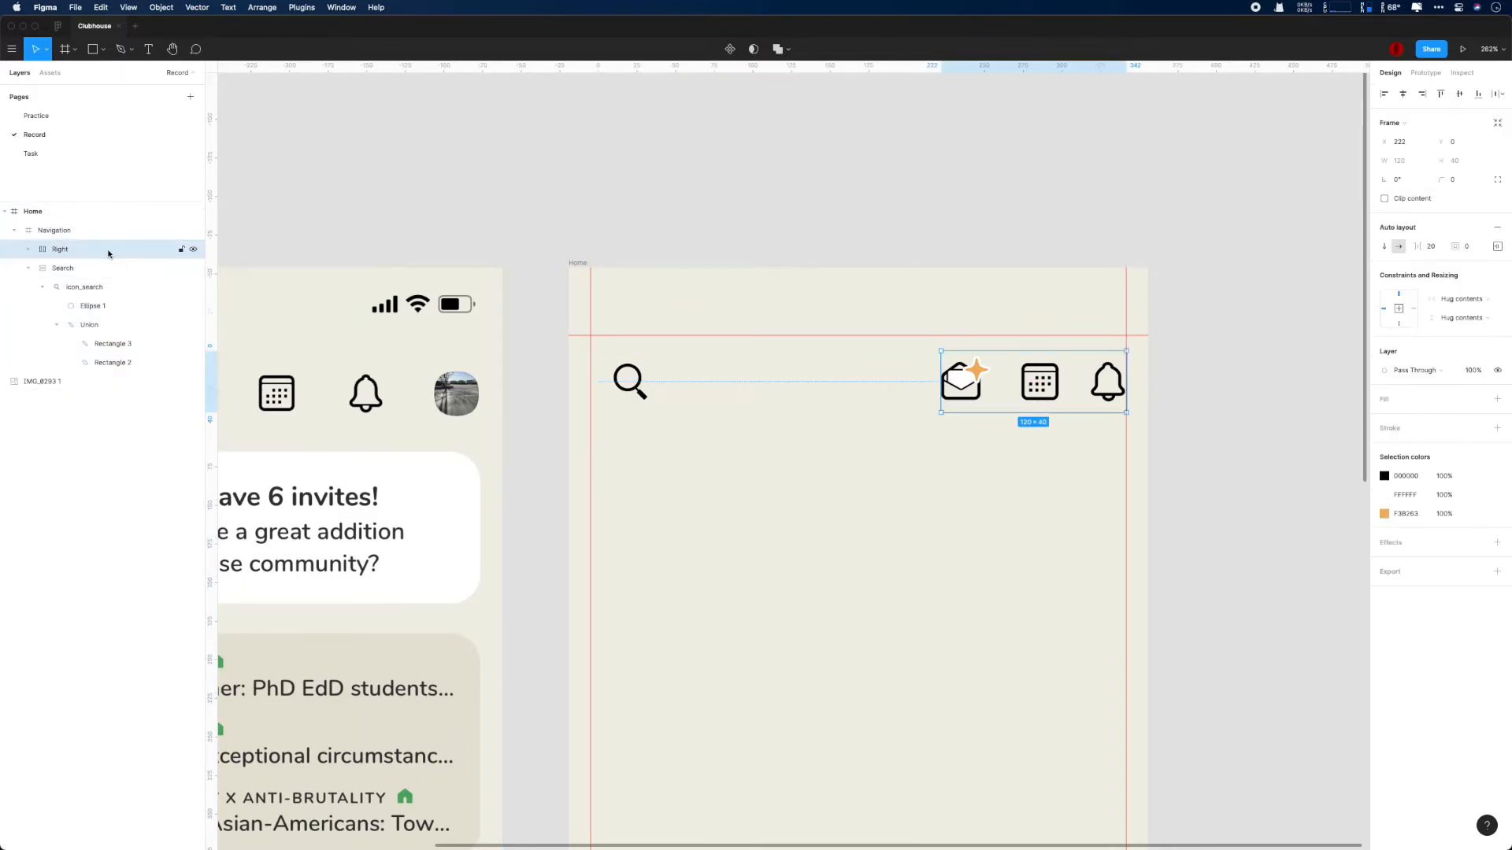
click(176, 268)
scroll(694, 443, down, 3)
scroll(694, 444, down, 1)
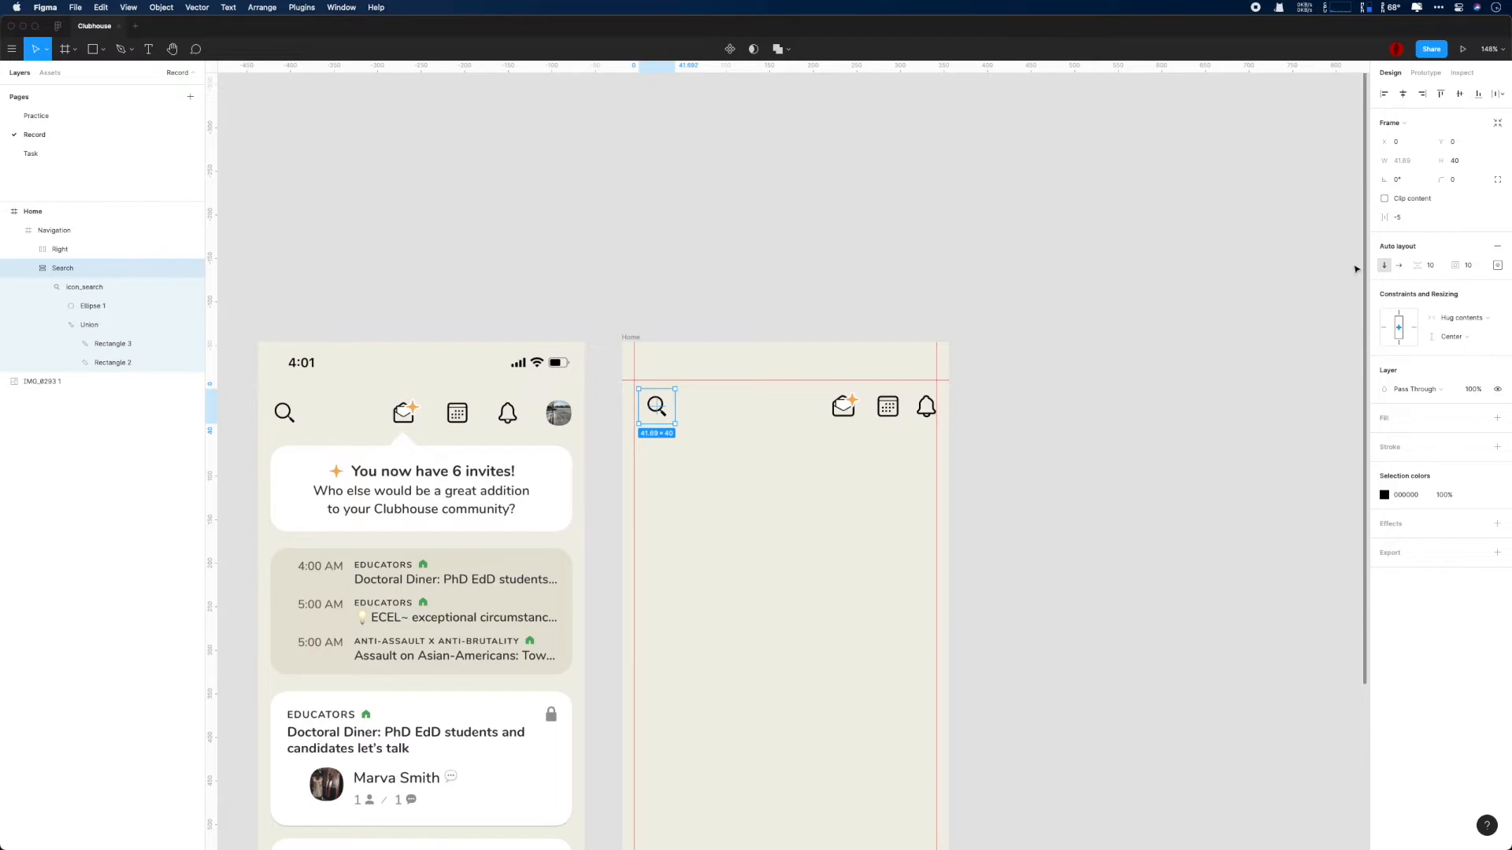
text(0)
key(Return)
click(1496, 265)
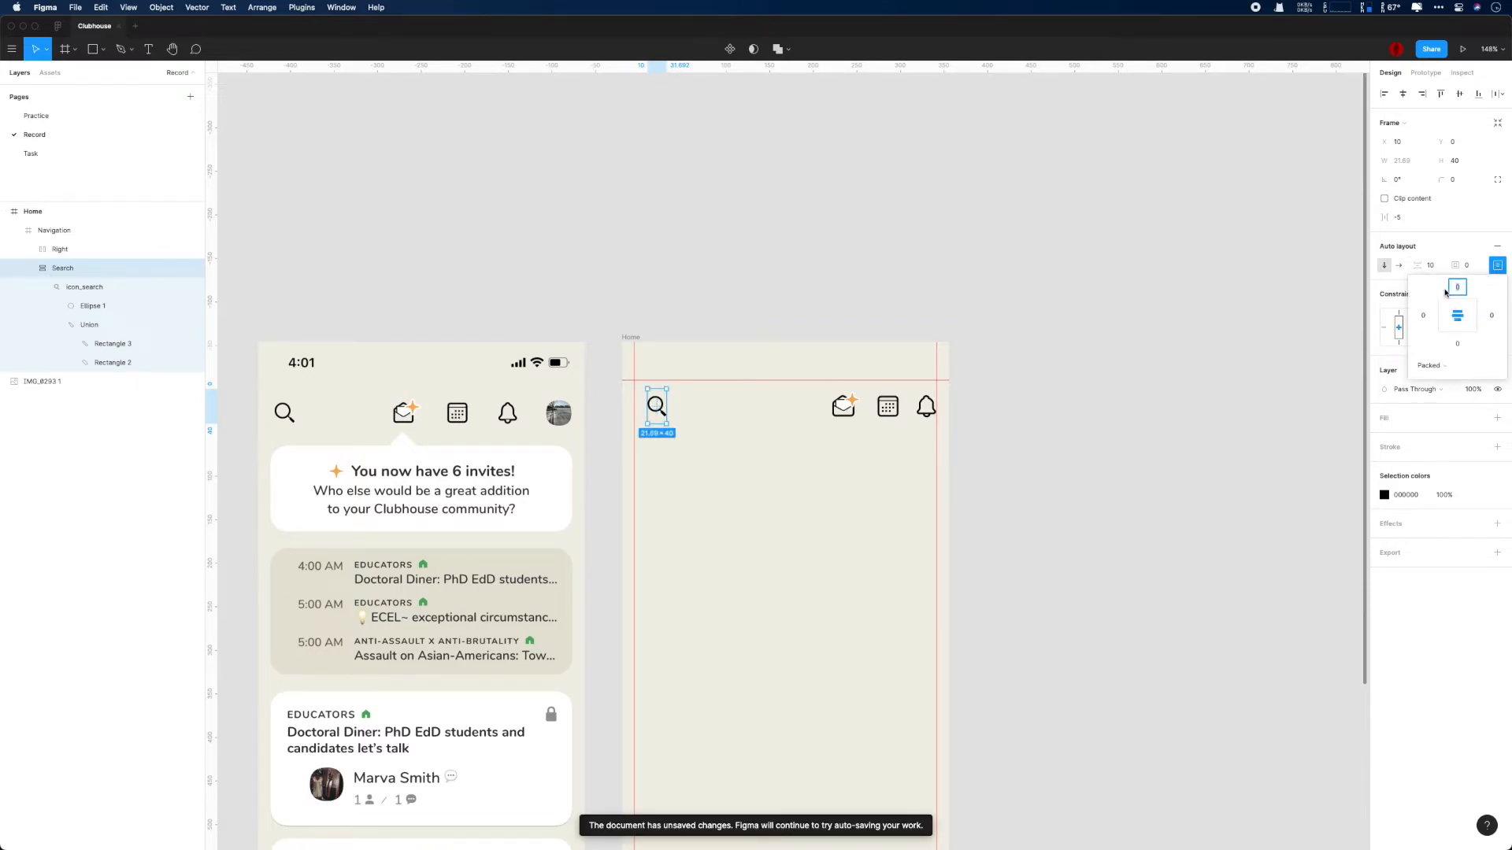
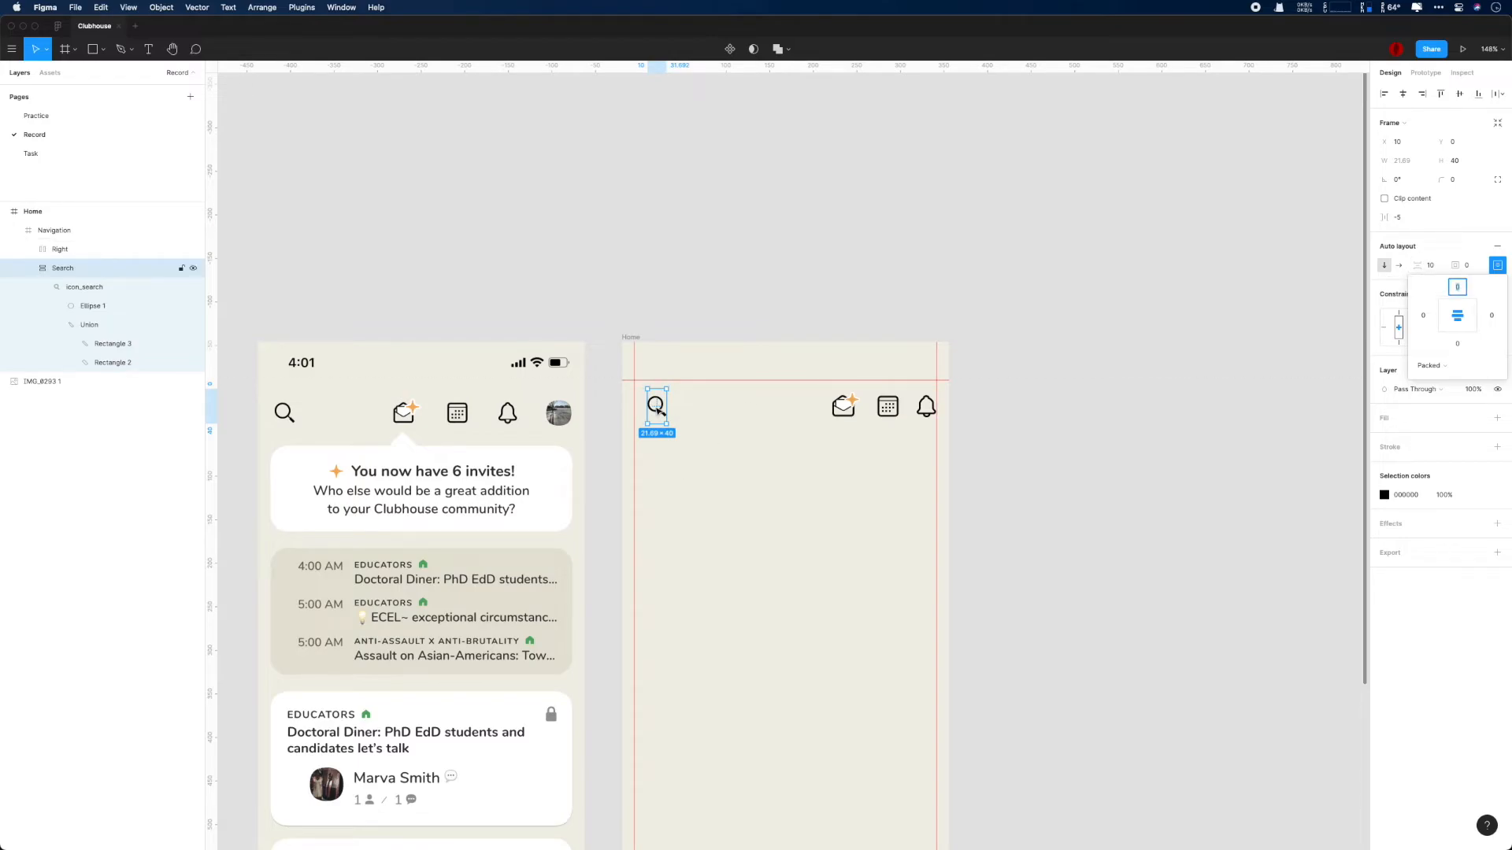
- Open the individual padding settings of the Bell frame inside the Right group
scroll(679, 408, up, 5)
click(57, 252)
click(33, 249)
click(72, 267)
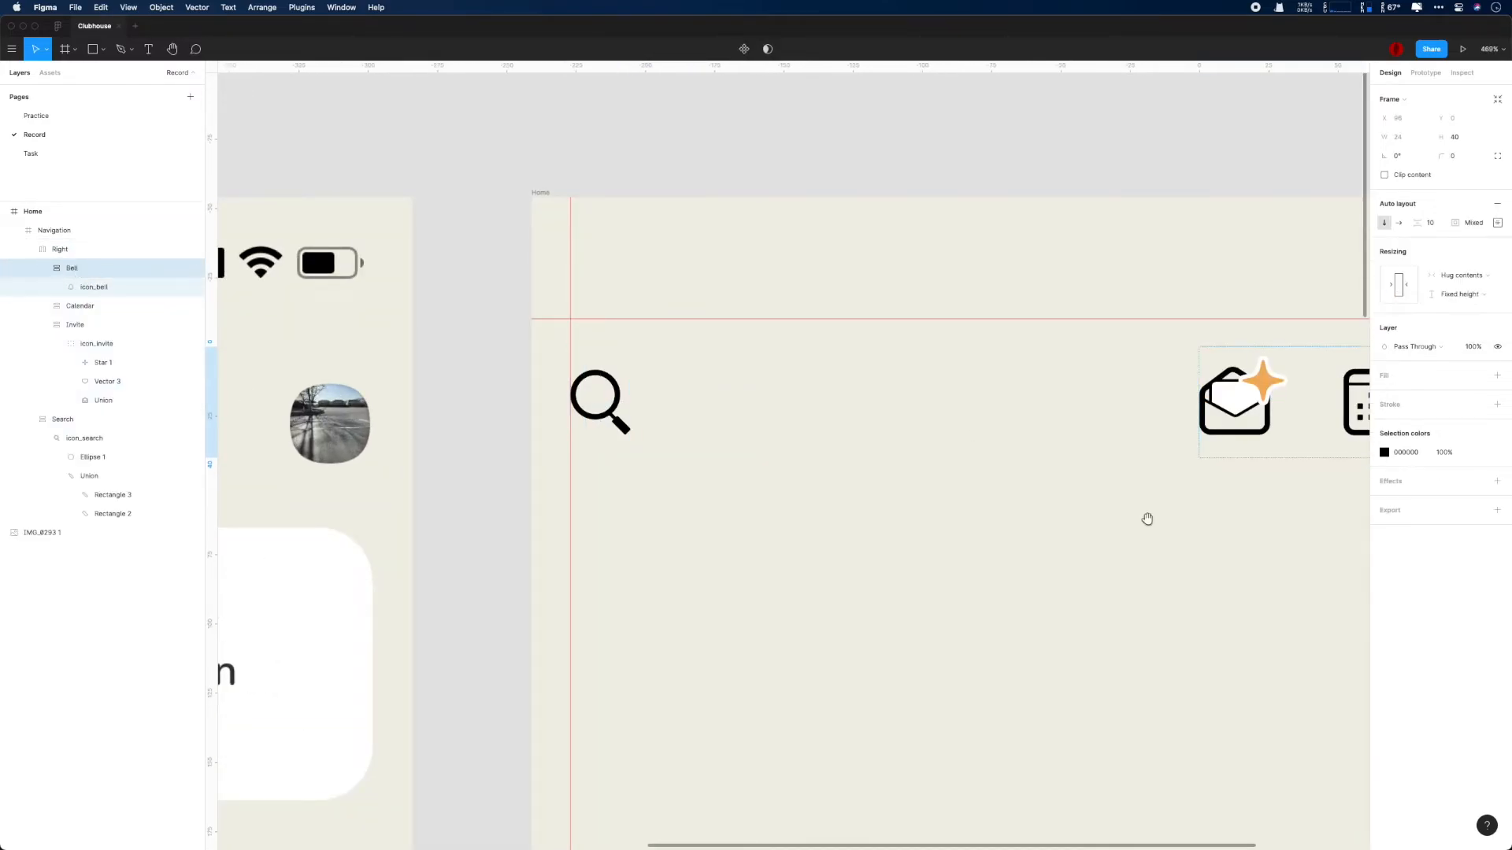
scroll(1114, 515, right, 8)
click(1497, 223)
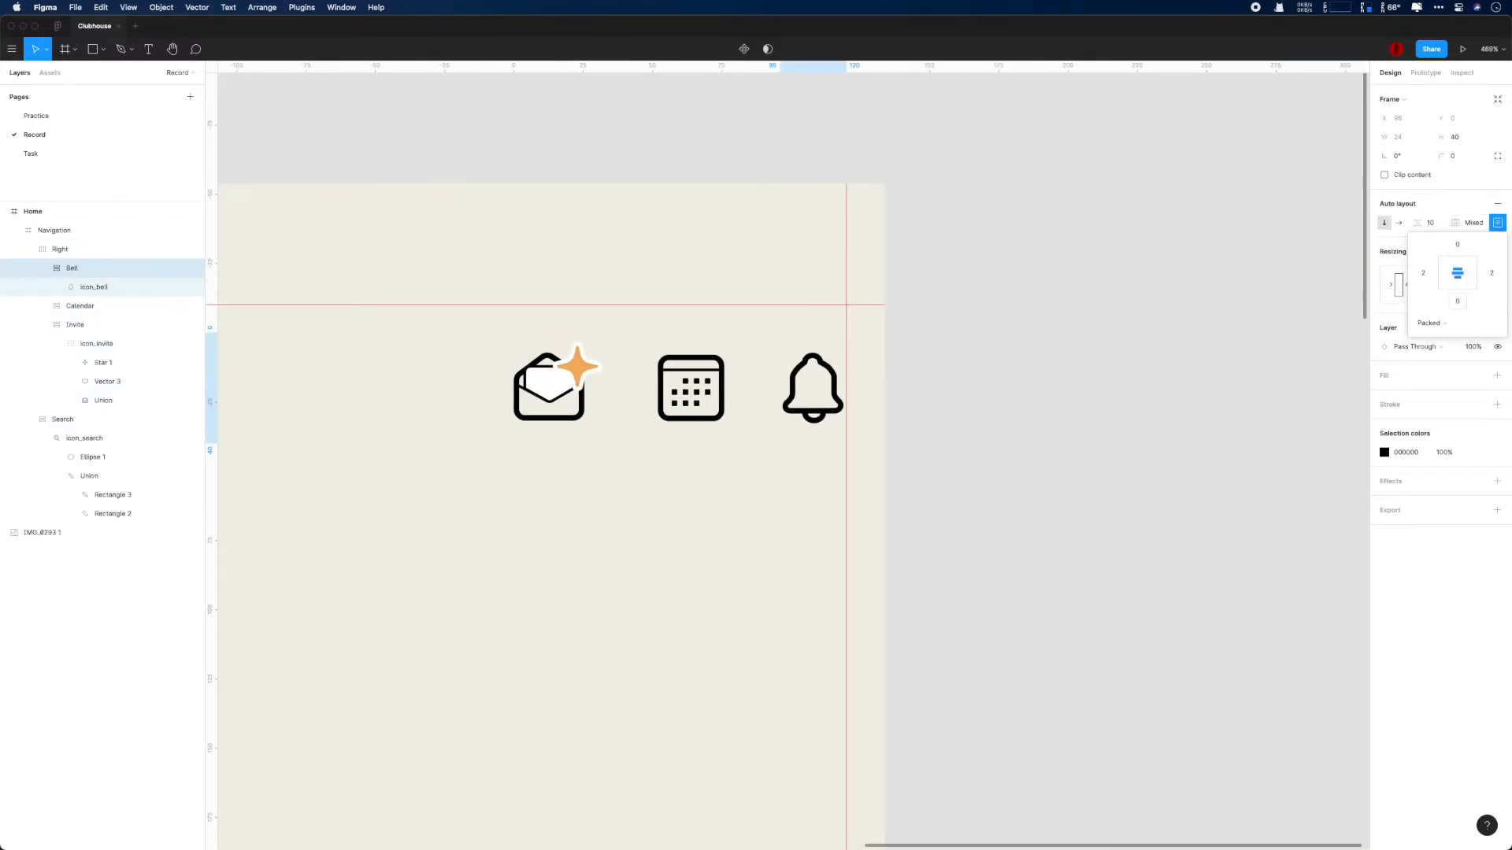
- Set the Calendar frame's top and bottom padding to 0
click(703, 400)
click(1497, 223)
click(1458, 244)
text(0)
click(1458, 303)
text(0)
key(Return)
- Reduce the side padding of the Bell frame
click(835, 384)
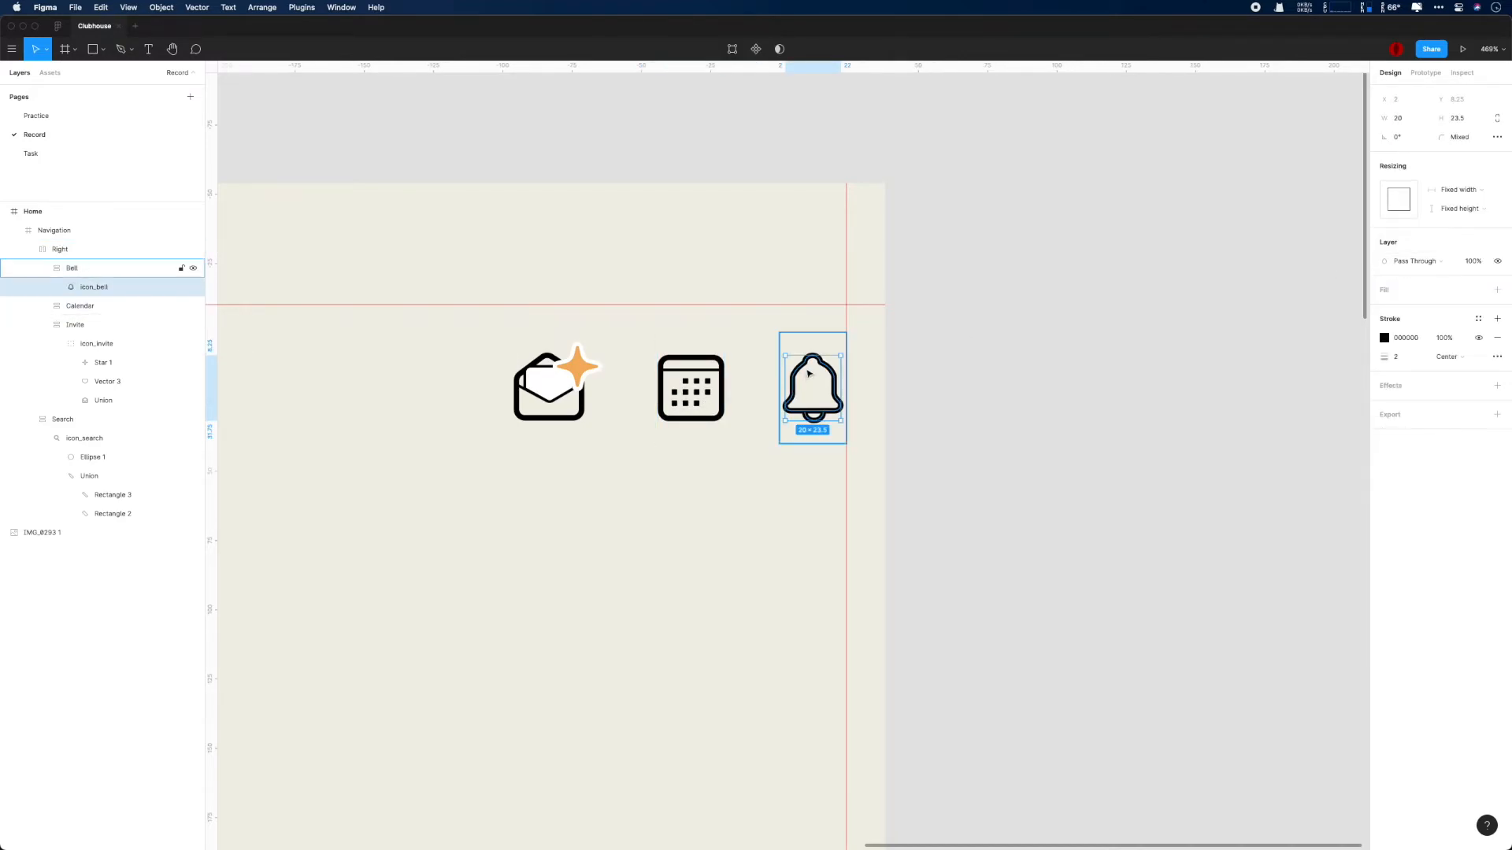
click(1497, 223)
click(1491, 273)
- Set the Invite frame's top padding to 0 and its bottom padding to 3
click(554, 402)
click(1497, 222)
text(0)
click(1457, 245)
text(0)
click(1457, 302)
text(5)
key(Return)
click(1458, 301)
text(3)
click(1455, 303)
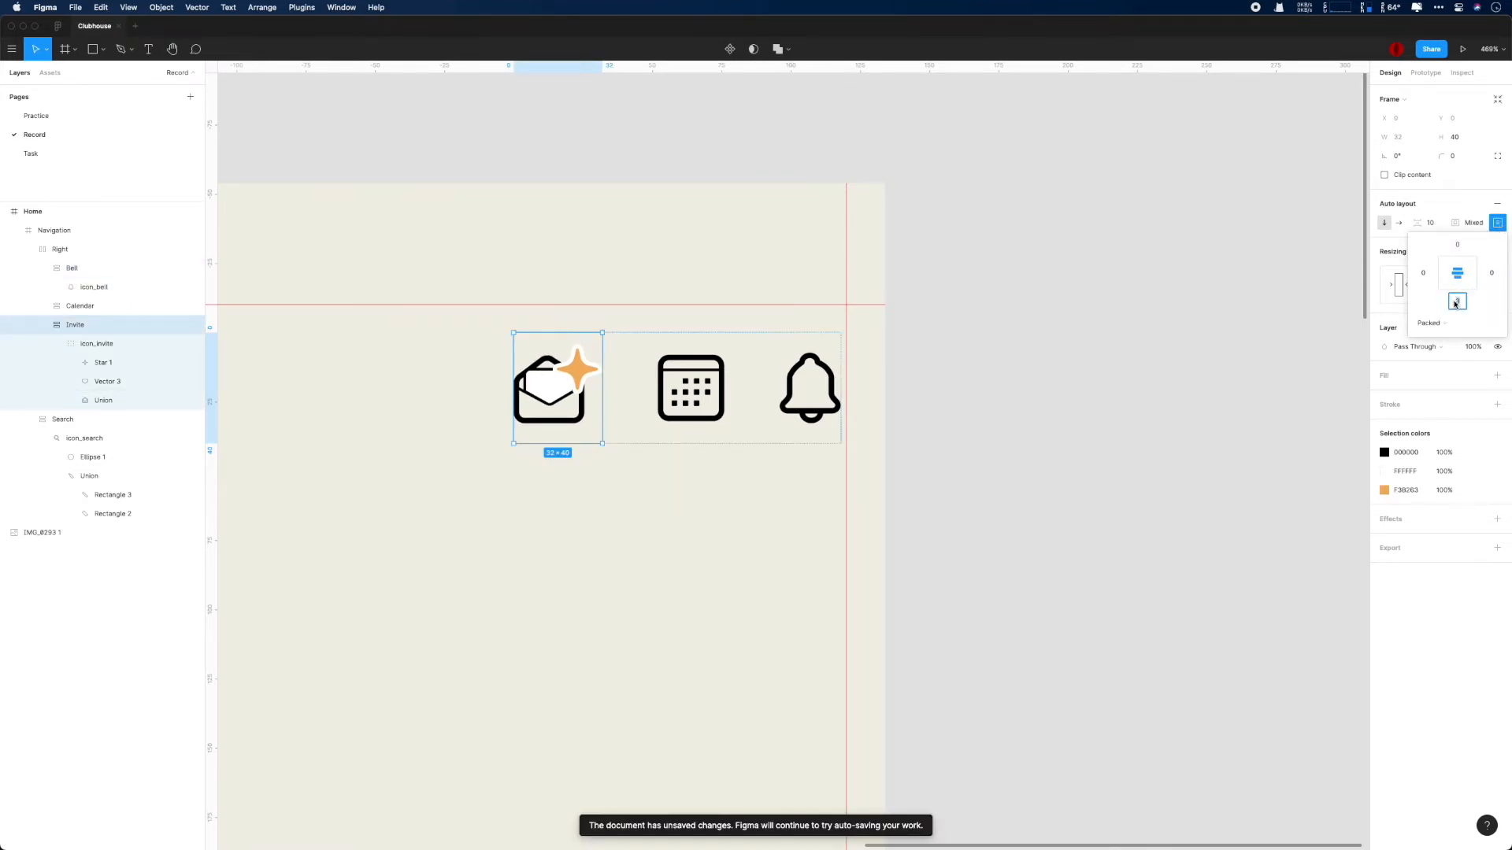
click(1041, 391)
- Draw a closed four-point Pen path around the profile photo in the reference screenshot, with one point at the middle of each side
scroll(1005, 412, down, 5)
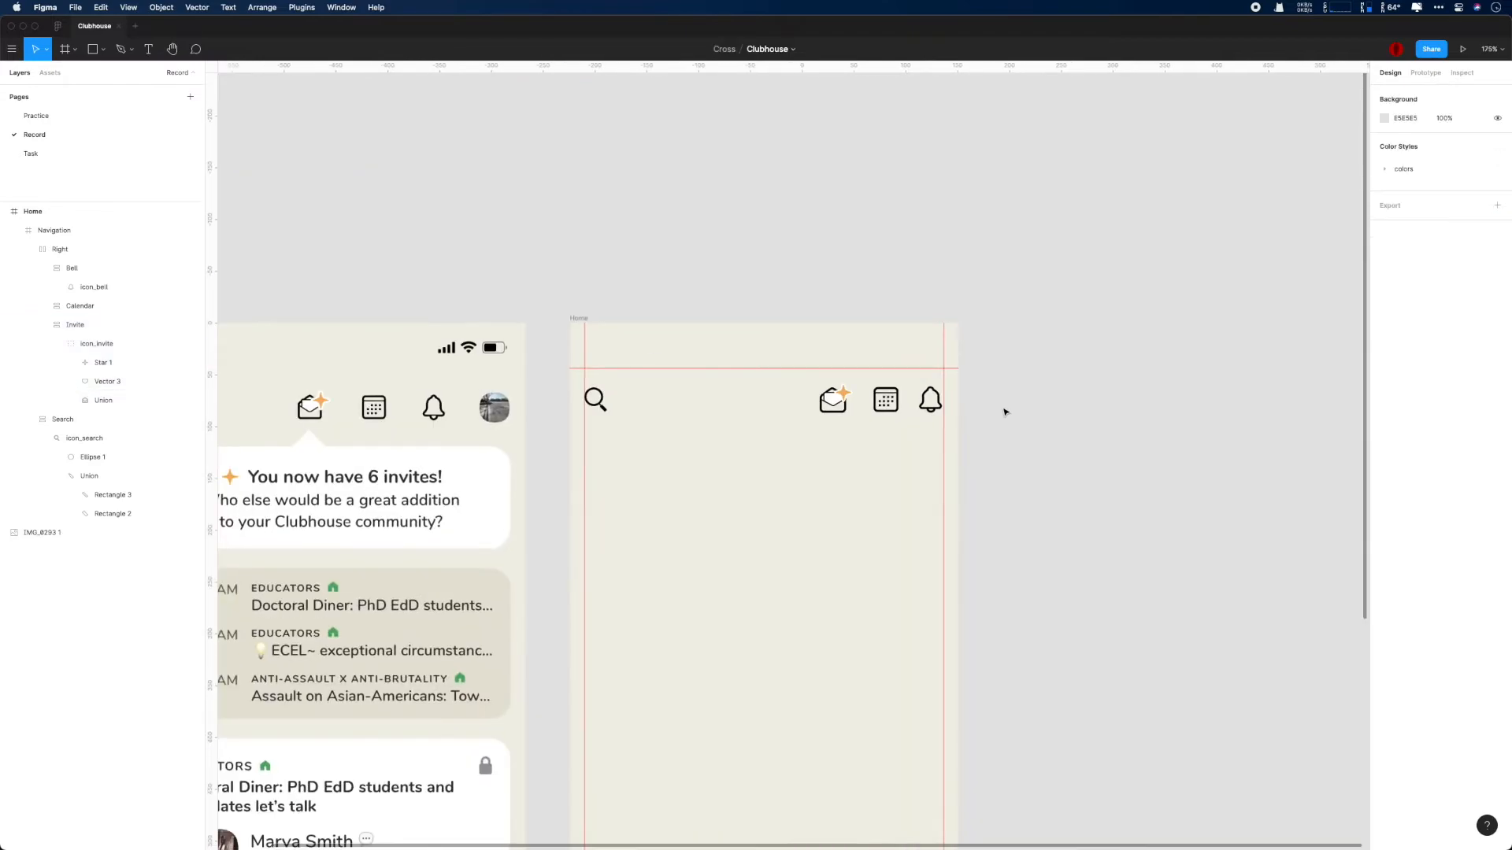
scroll(1005, 412, left, 5)
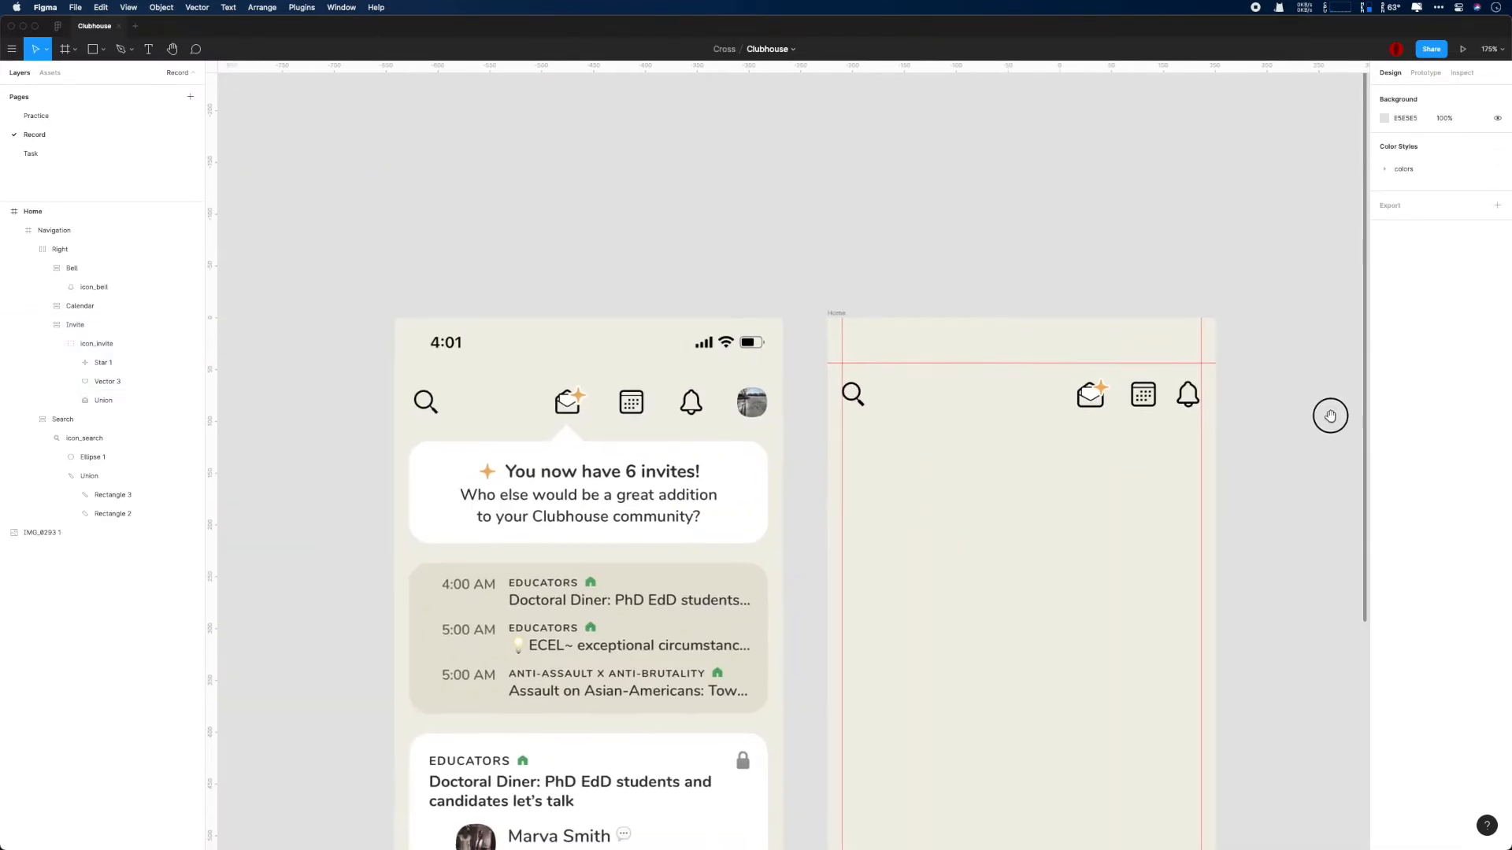
scroll(765, 512, up, 10)
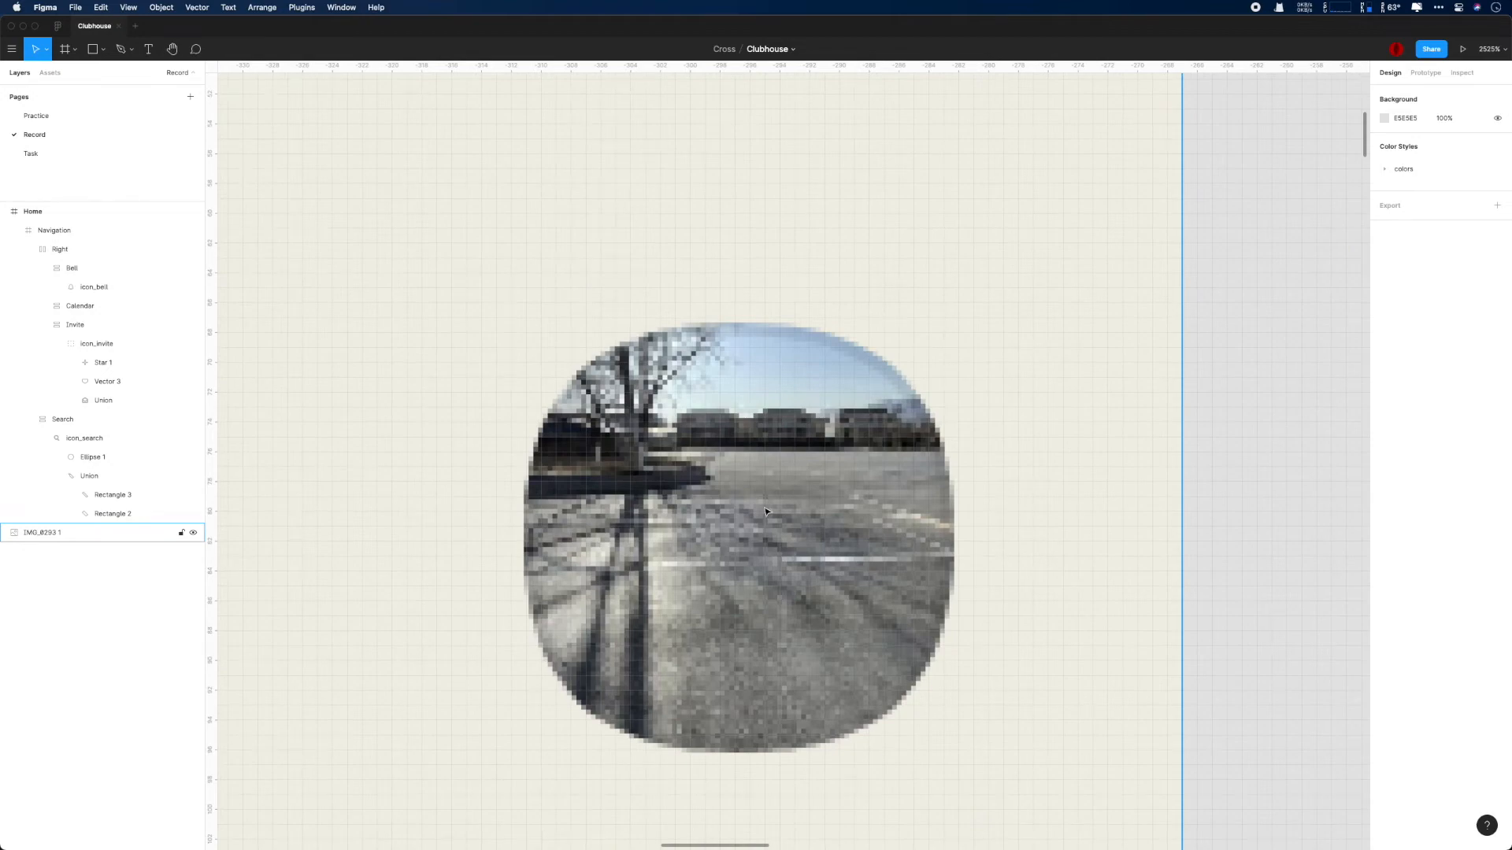
key(p)
click(526, 541)
click(734, 323)
click(954, 541)
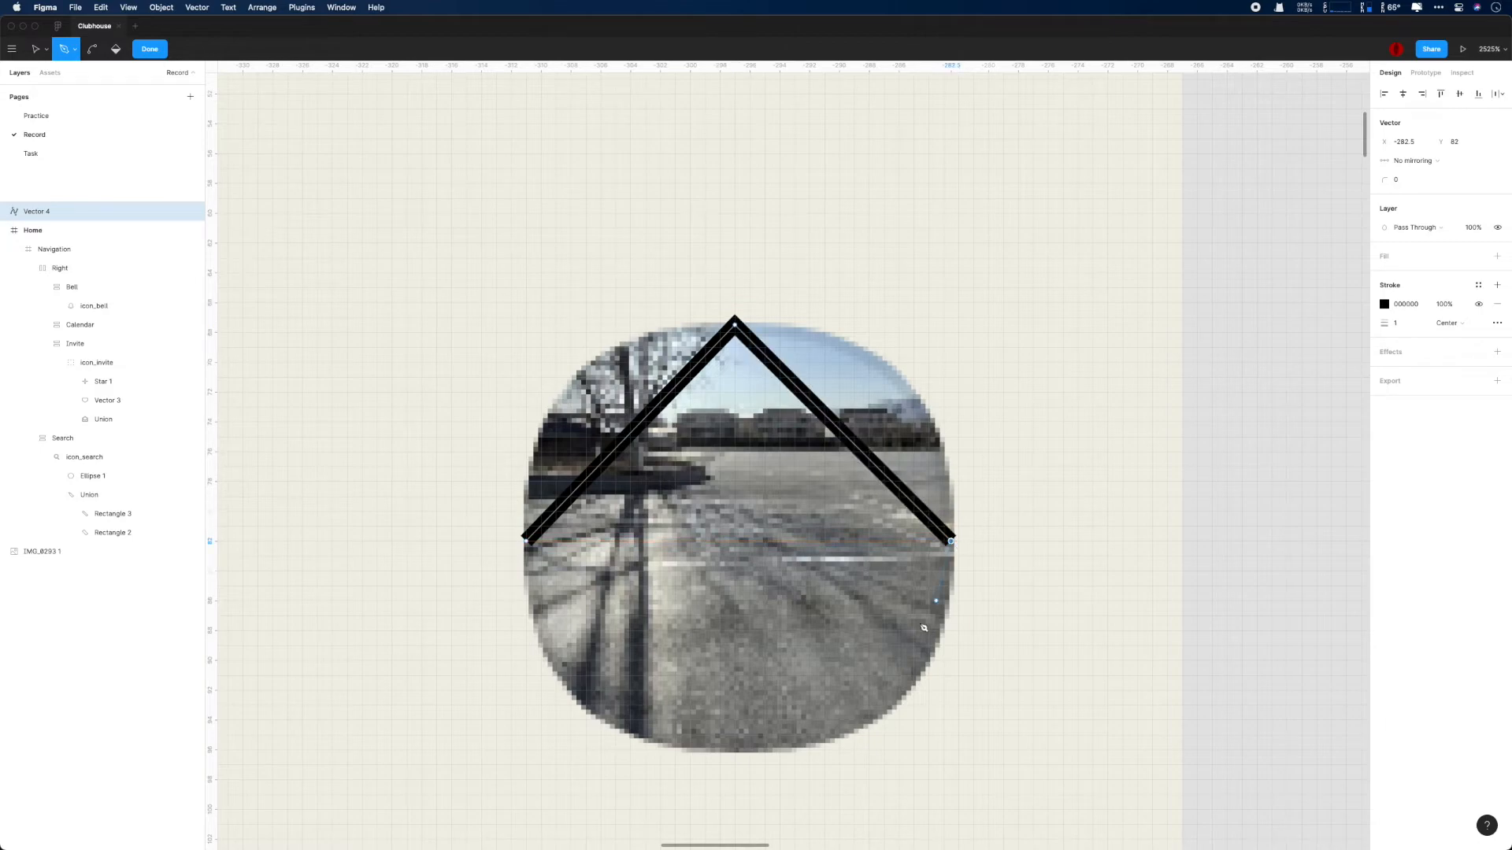
click(735, 752)
click(526, 541)
- Bend the four straight segments of the path into curves that follow the profile photo's rounded outline
scroll(792, 537, up, 5)
drag(850, 369, 937, 330)
drag(555, 385, 506, 276)
drag(555, 694, 486, 776)
drag(866, 694, 972, 729)
scroll(948, 585, down, 1)
drag(556, 336, 549, 331)
drag(948, 341, 961, 347)
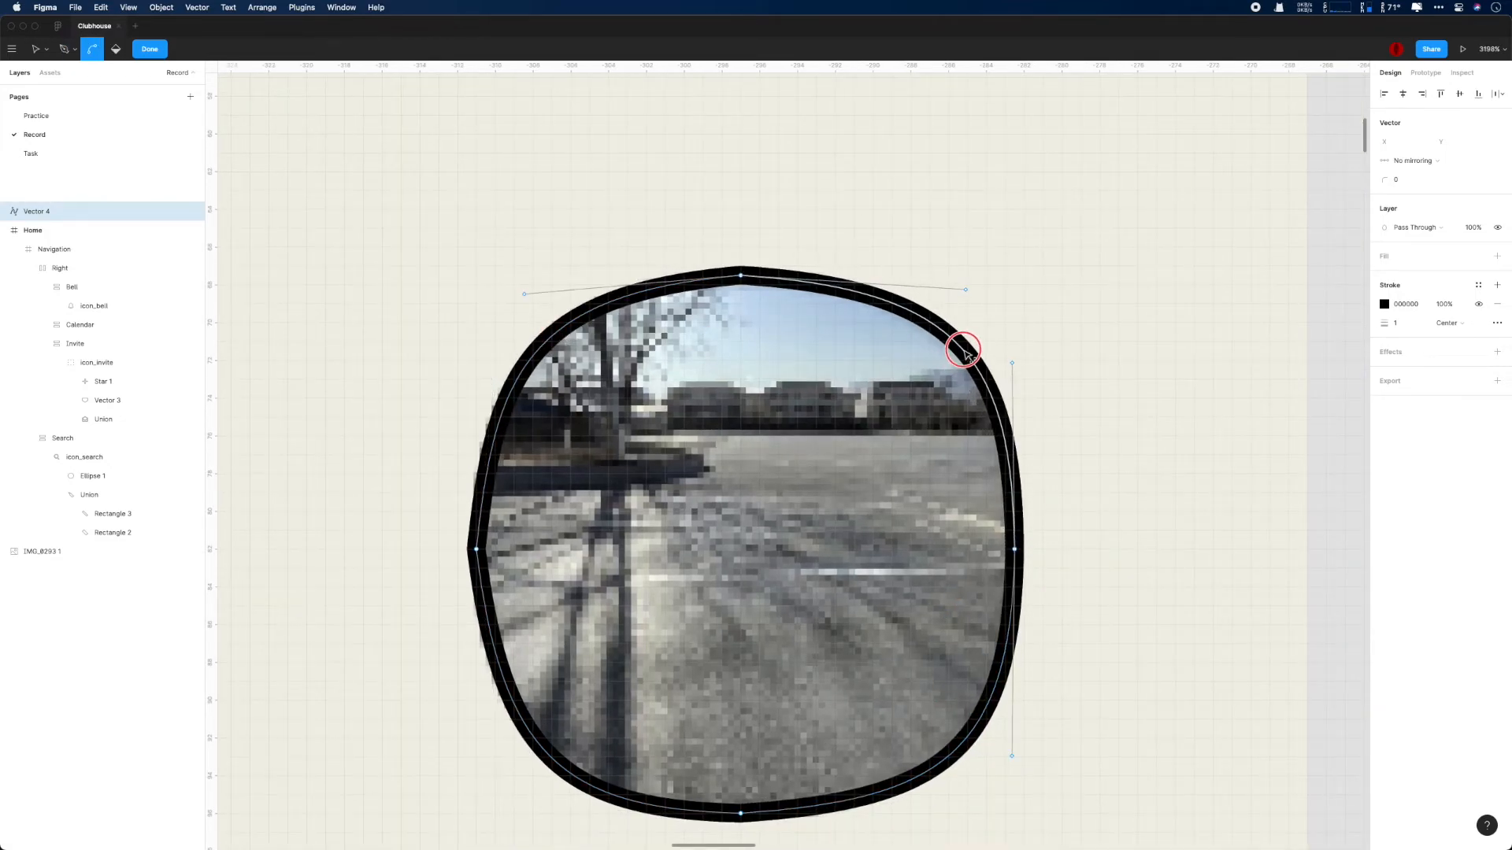
- Remove the path's stroke and extend the top point's curve handles outward along the photo's upper edge
click(1497, 304)
scroll(1169, 418, up, 5)
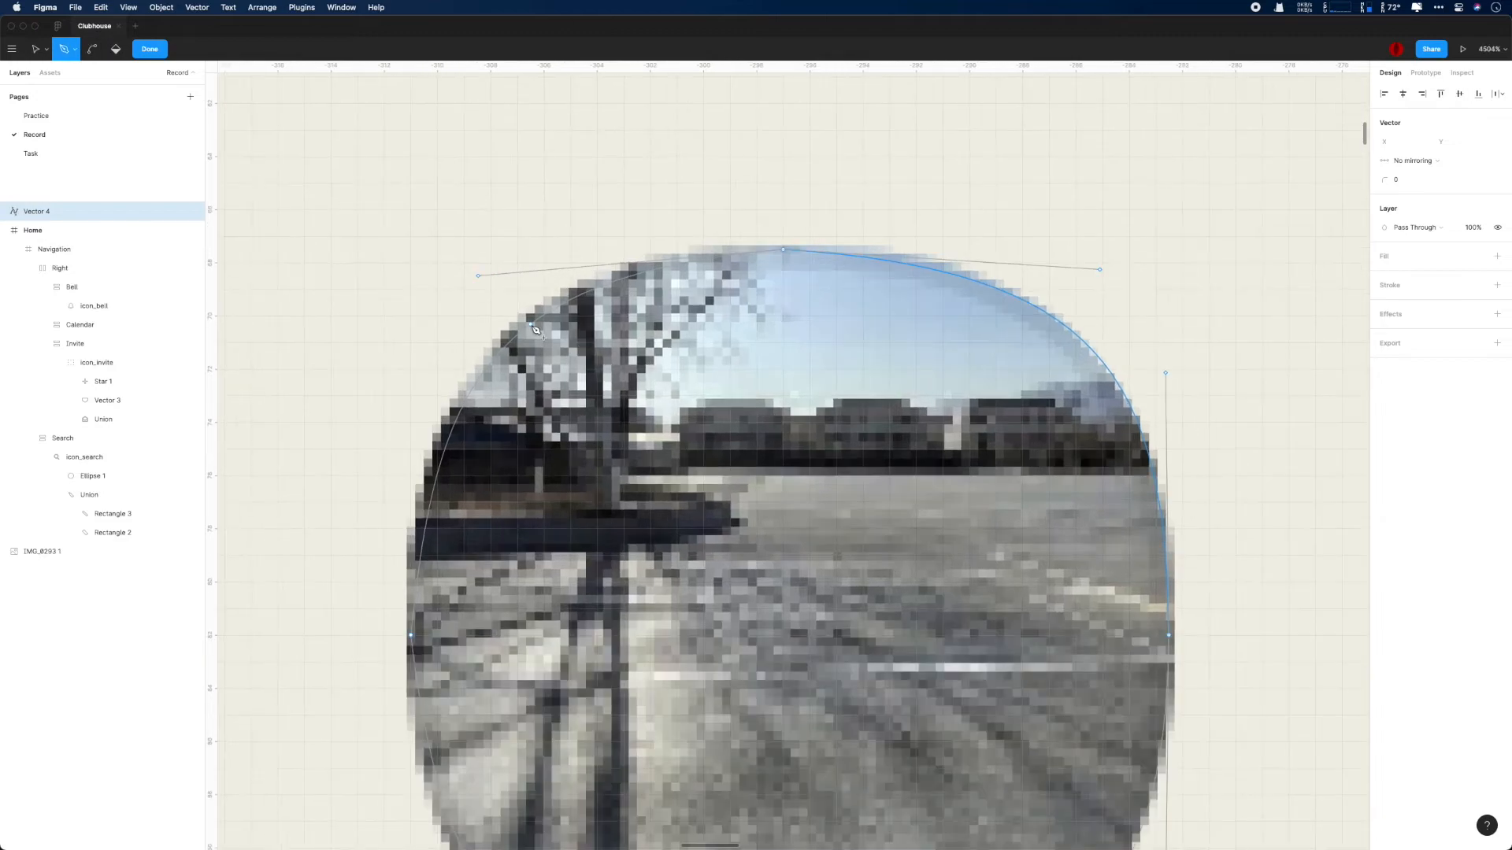
drag(502, 350, 491, 345)
mouse_move(1046, 312)
mouse_down()
mouse_move(1038, 298)
mouse_move(1062, 308)
mouse_up()
drag(520, 320, 514, 311)
drag(1116, 254, 1117, 250)
- Align both curve handles of the path's left point vertically along the photo's left edge
scroll(1117, 251, down, 3)
drag(423, 225, 410, 228)
drag(446, 783, 411, 782)
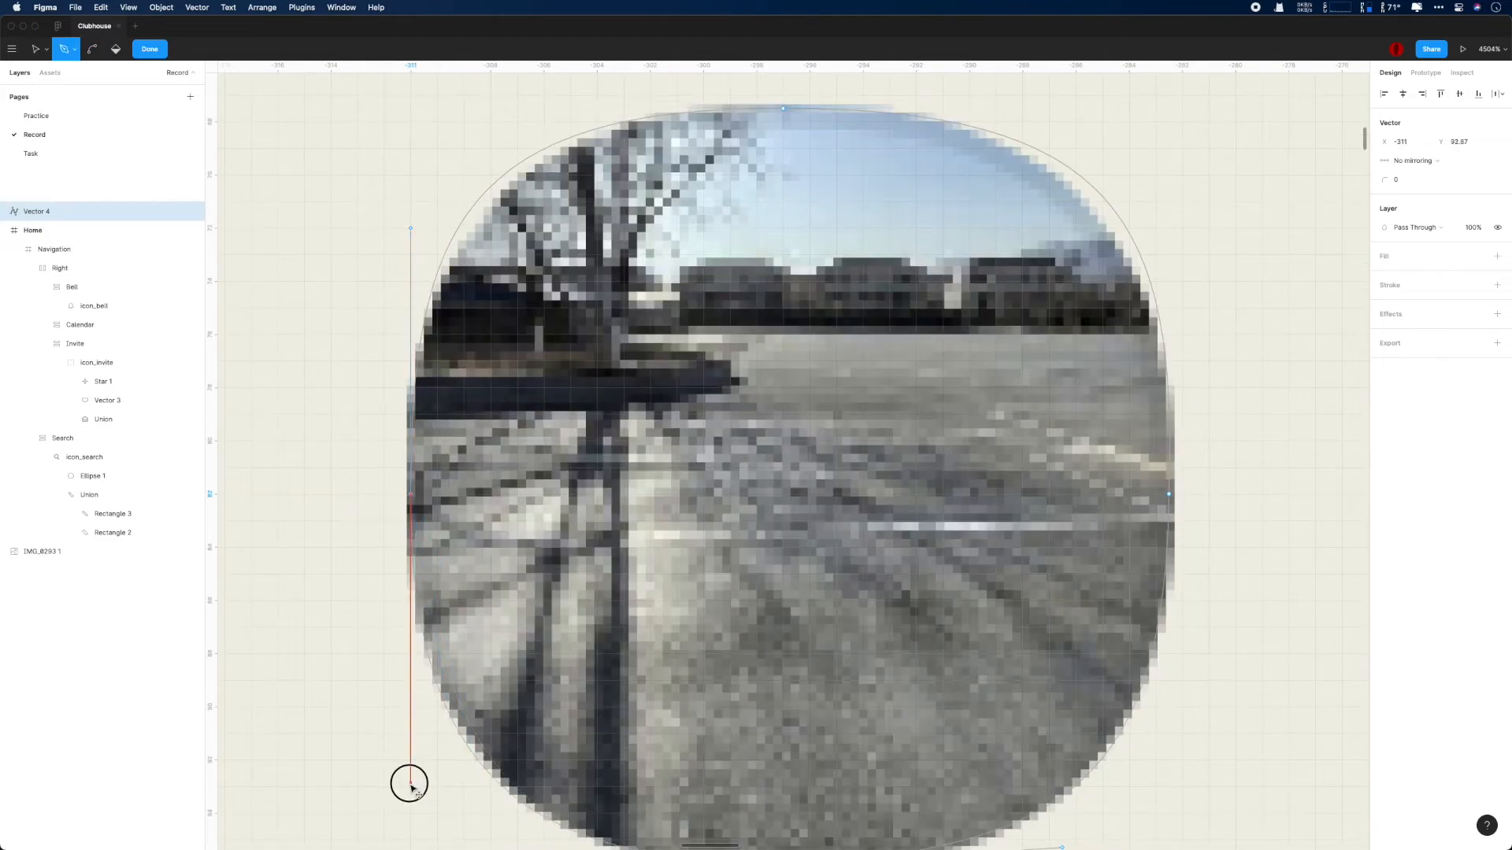
click(410, 495)
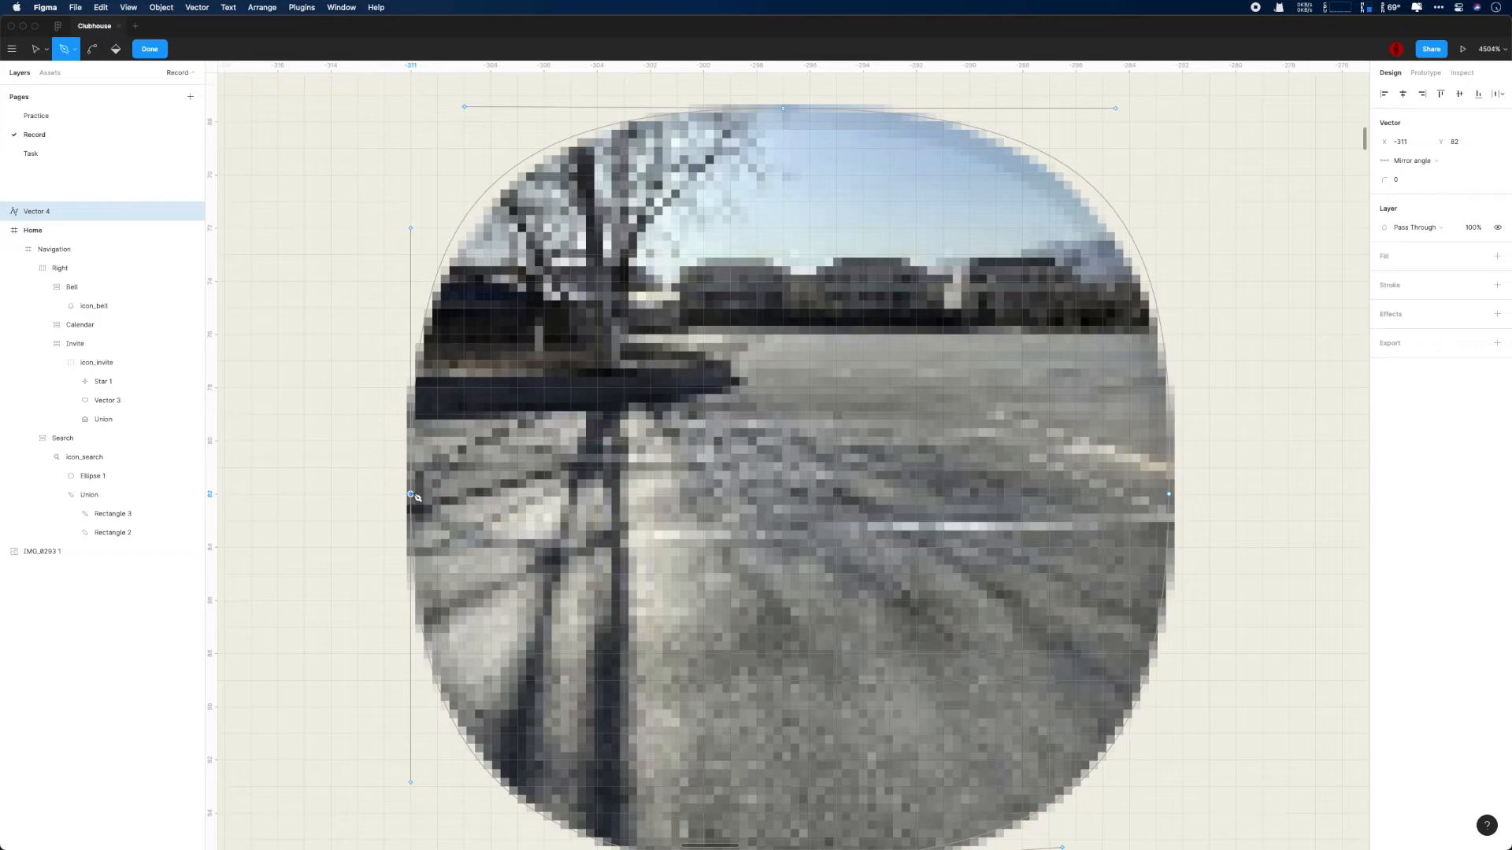
drag(411, 495, 412, 495)
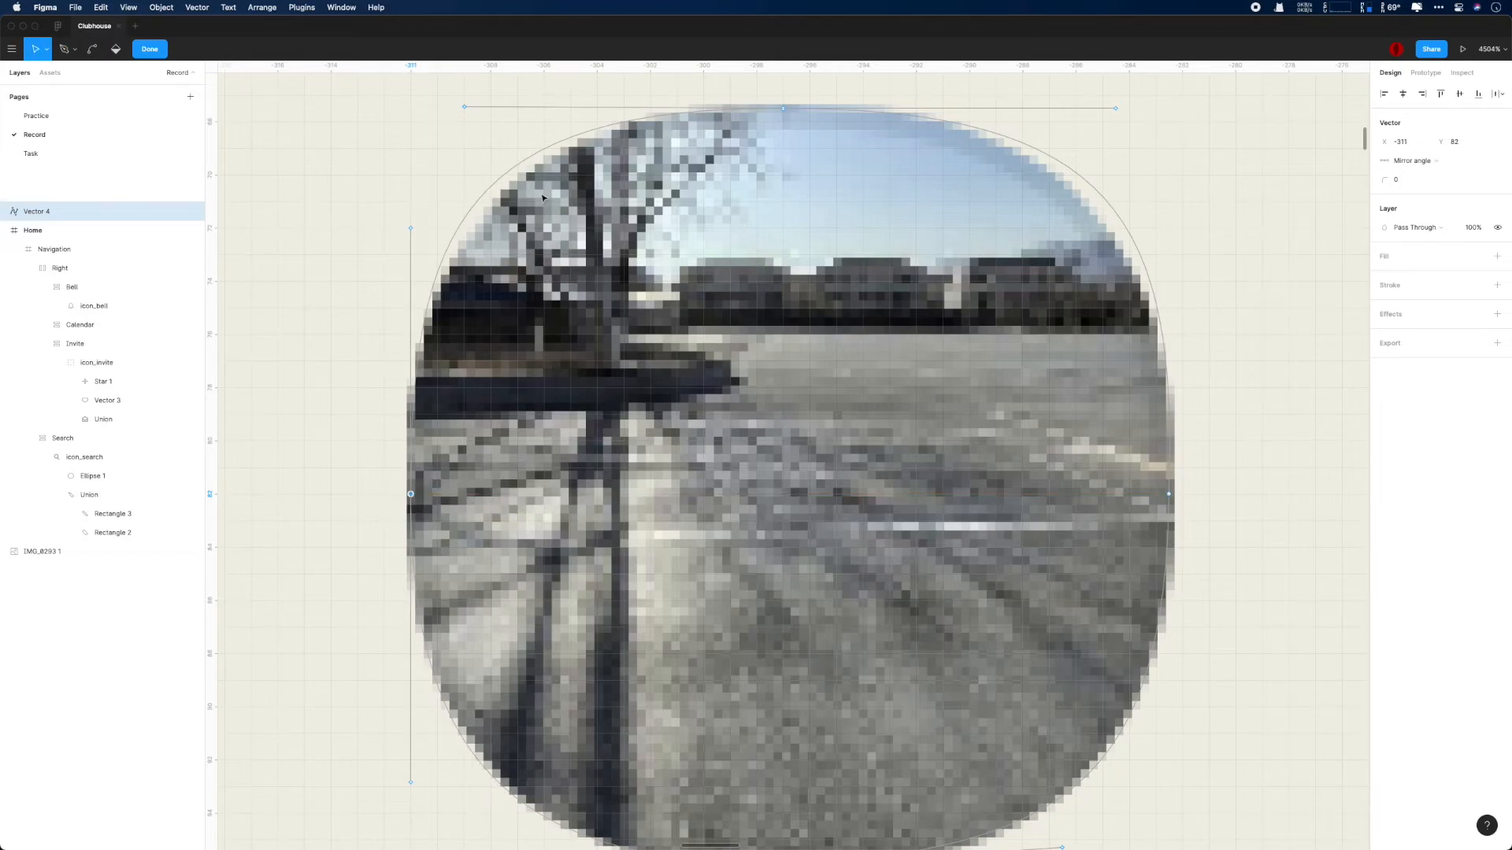
- Nudge the curve handles shaping the path's upper-left corner to tighten it against the photo
click(465, 108)
key(Down)
key(Right)
key(super+z)
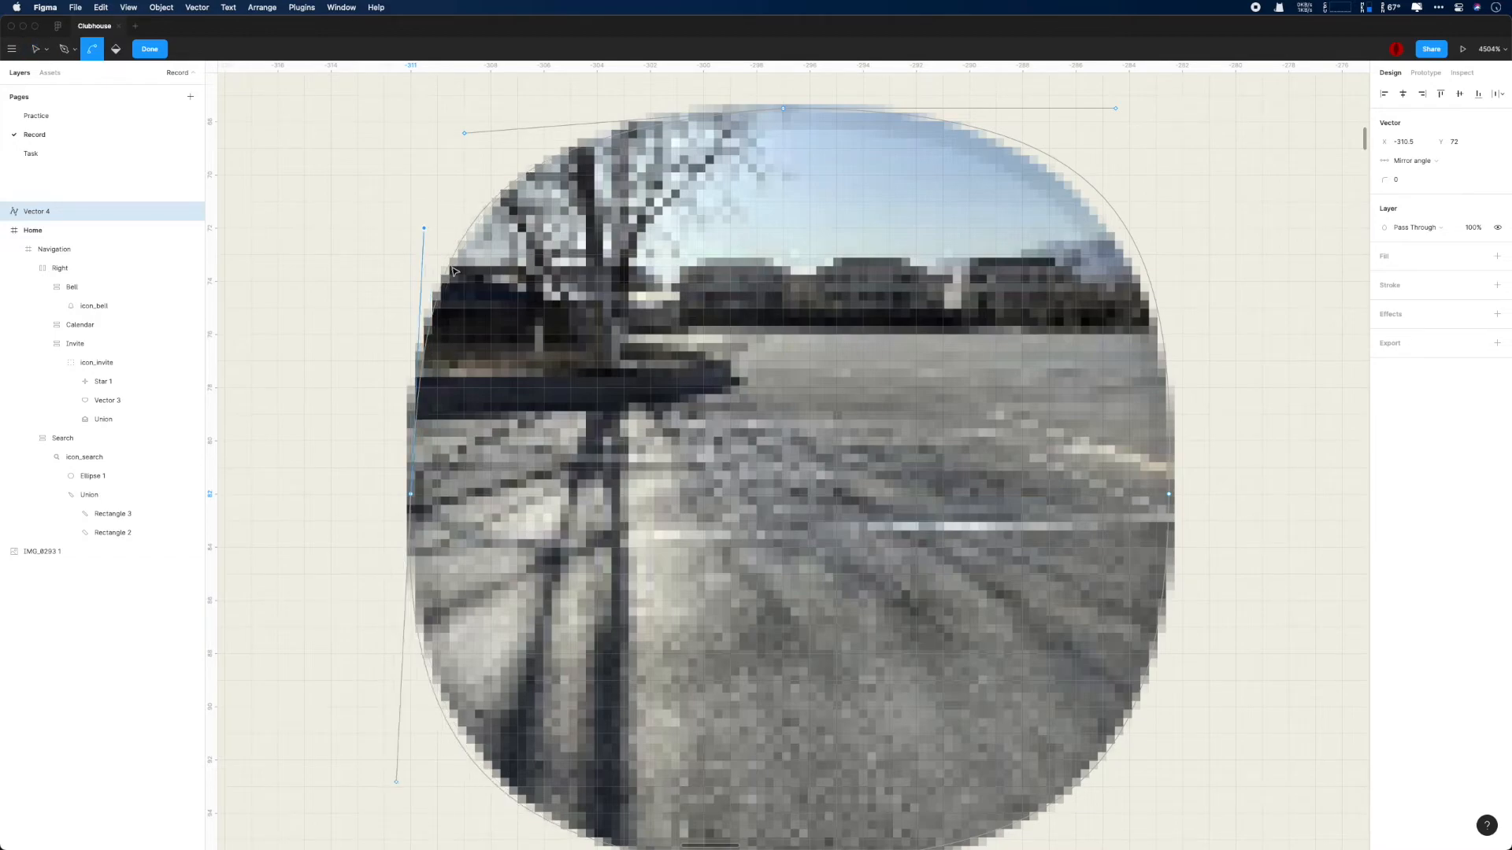
- Straighten the left and right points' handles vertically and adjust the bottom point's handles to fit the photo's lower edge
scroll(452, 226, down, 1)
drag(400, 715, 409, 715)
click(531, 791)
drag(1062, 777, 1065, 788)
drag(1159, 712, 1171, 706)
super+click(1178, 150)
drag(1170, 147, 1169, 146)
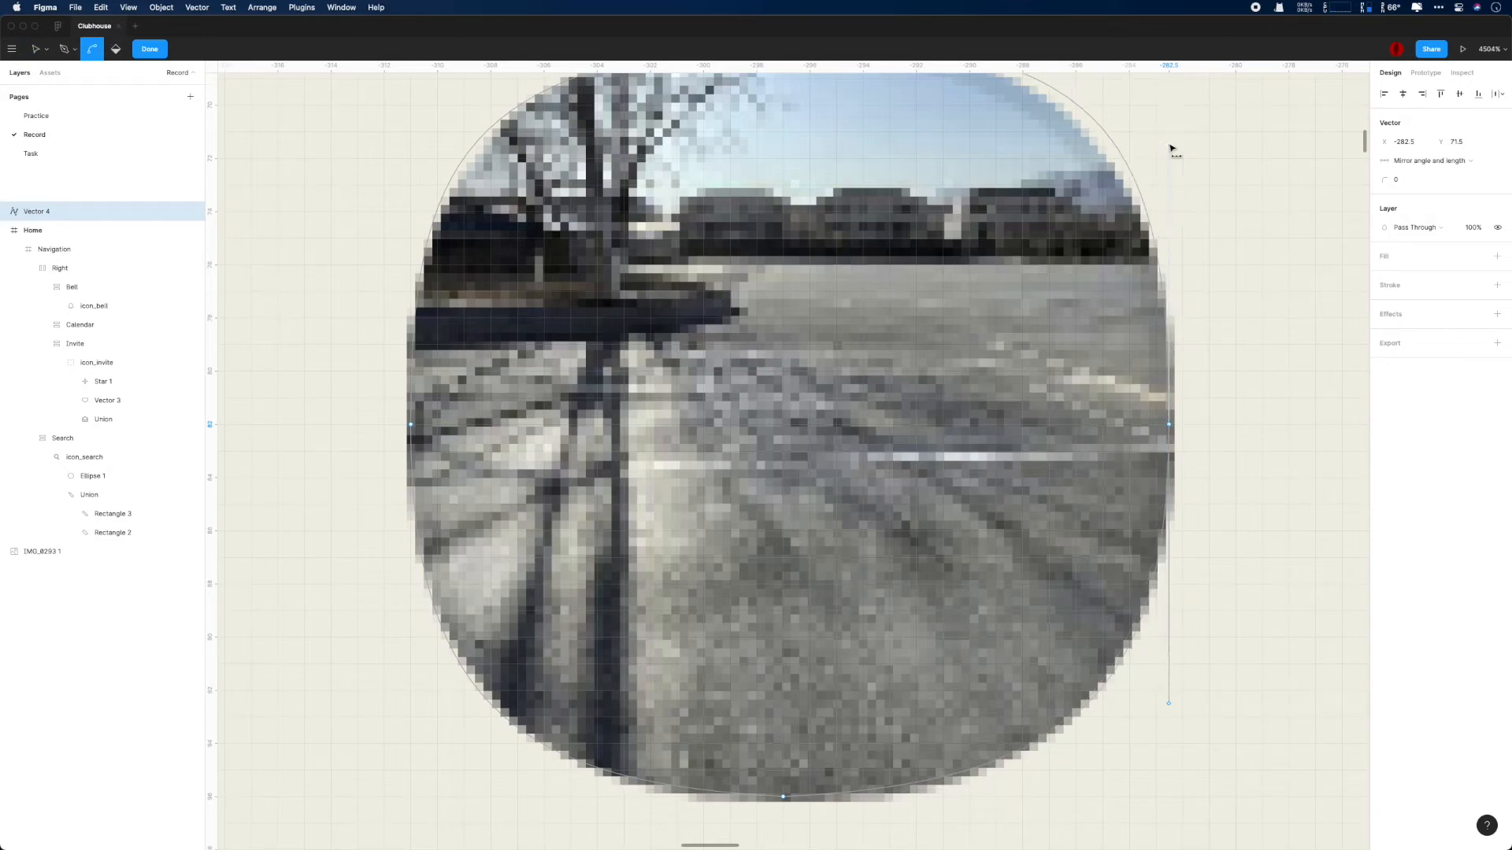
- Angle the top point's two handles slightly downward and keep the left point's upper handle vertical
scroll(1172, 152, up, 2)
drag(1122, 217, 1102, 244)
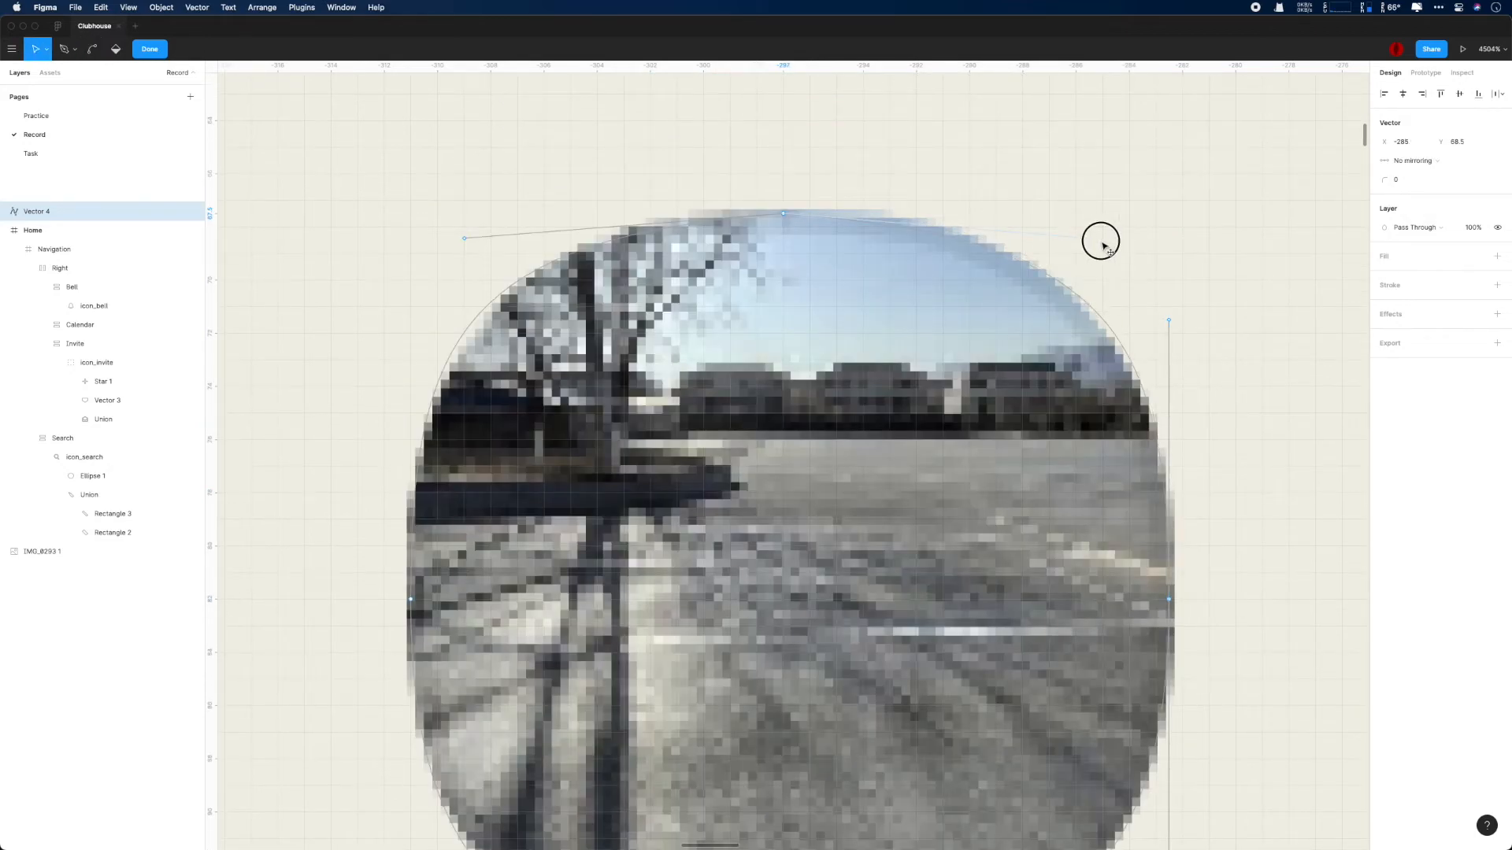
mouse_move(464, 237)
mouse_down()
mouse_move(496, 254)
mouse_move(467, 236)
mouse_up()
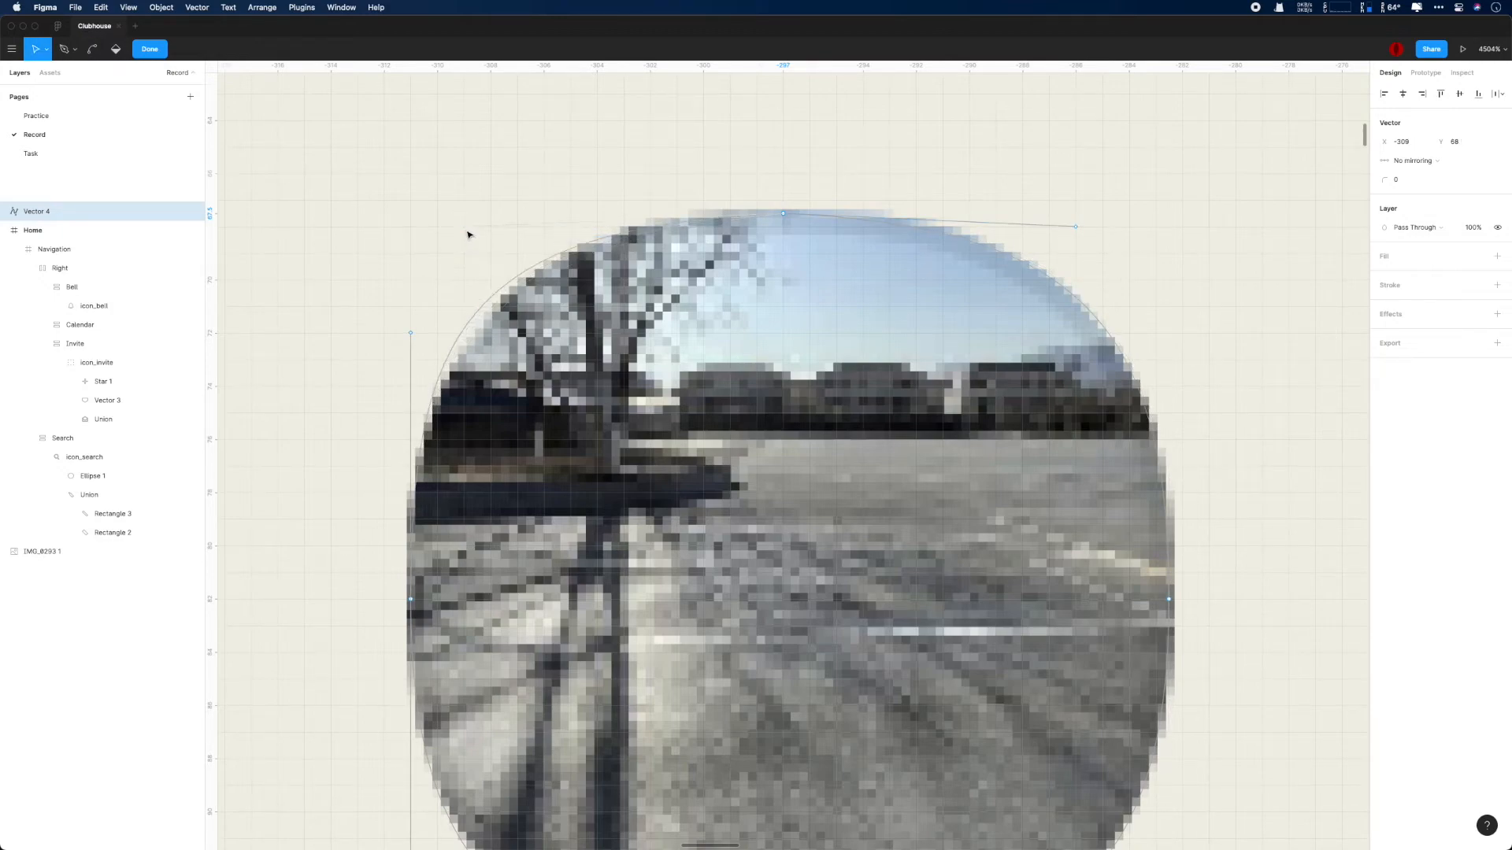
drag(412, 335, 408, 337)
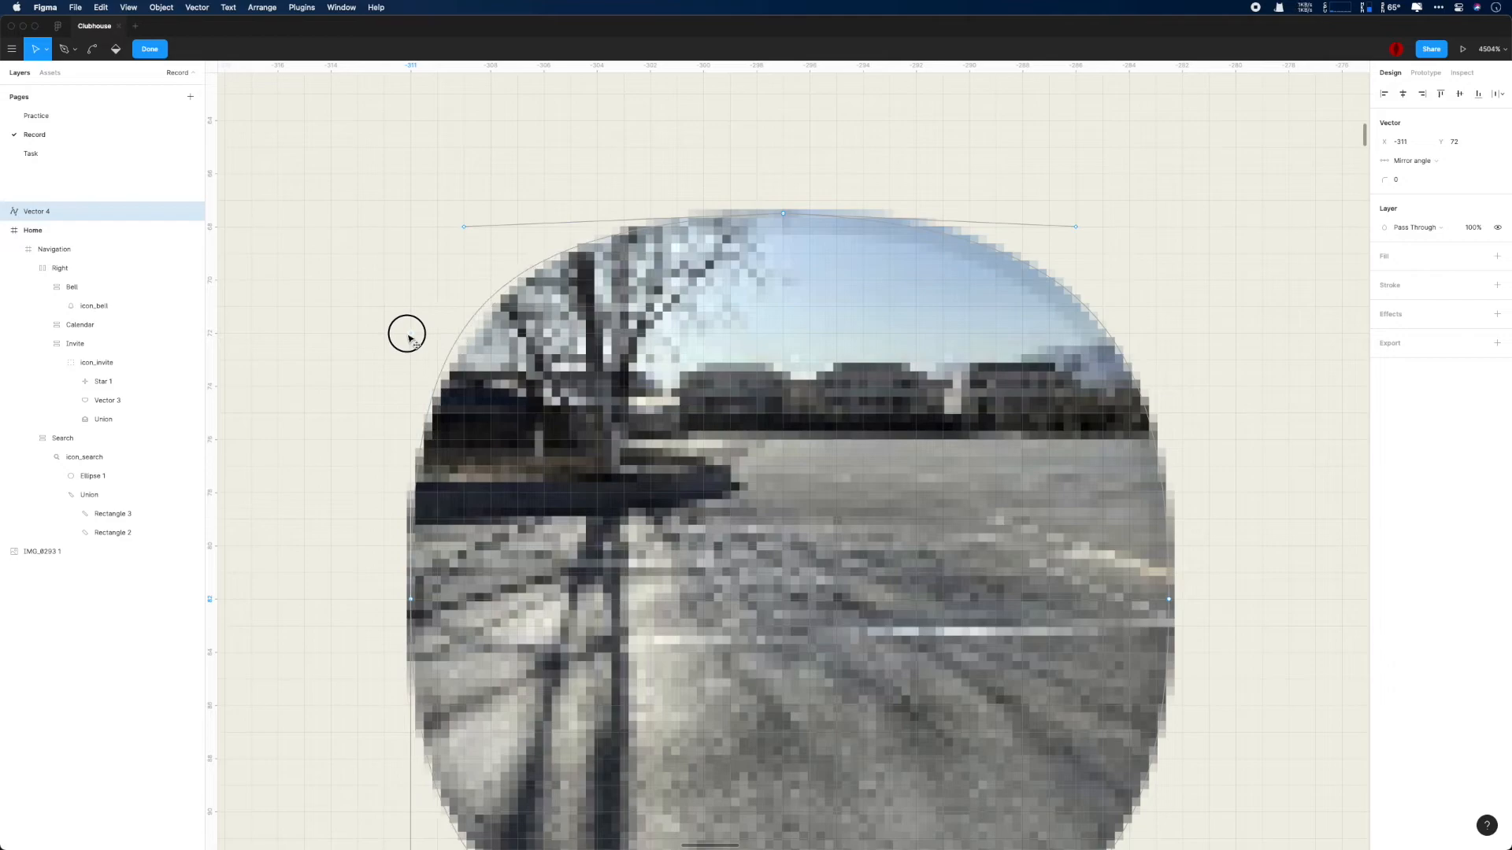
- Raise the bottom point's two handles slightly so the lower curves follow the photo's edge
scroll(437, 366, down, 5)
click(782, 664)
scroll(783, 664, up, 5)
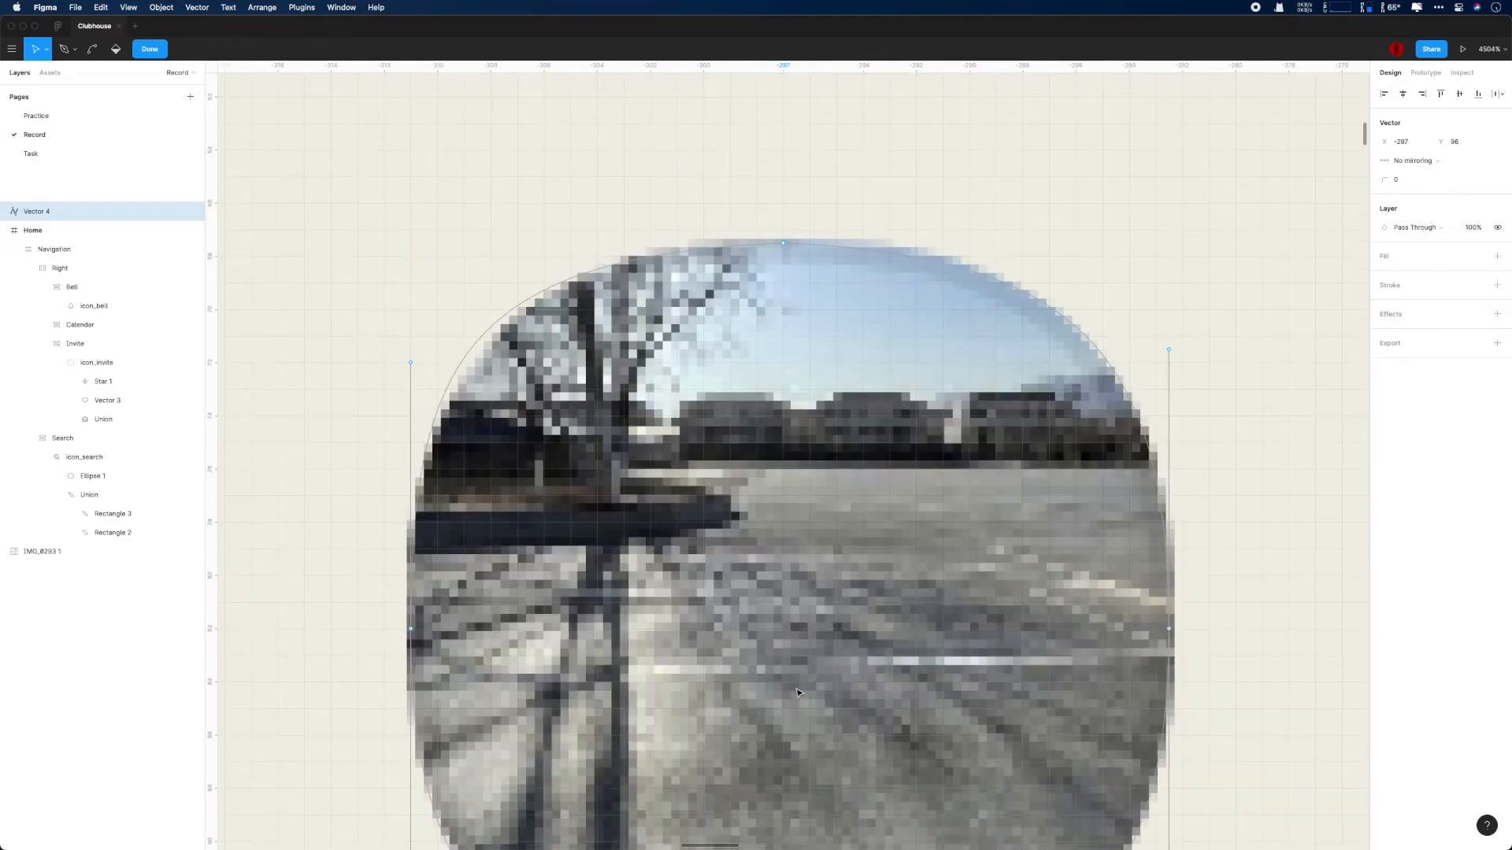
scroll(863, 341, down, 3)
scroll(1191, 530, down, 2)
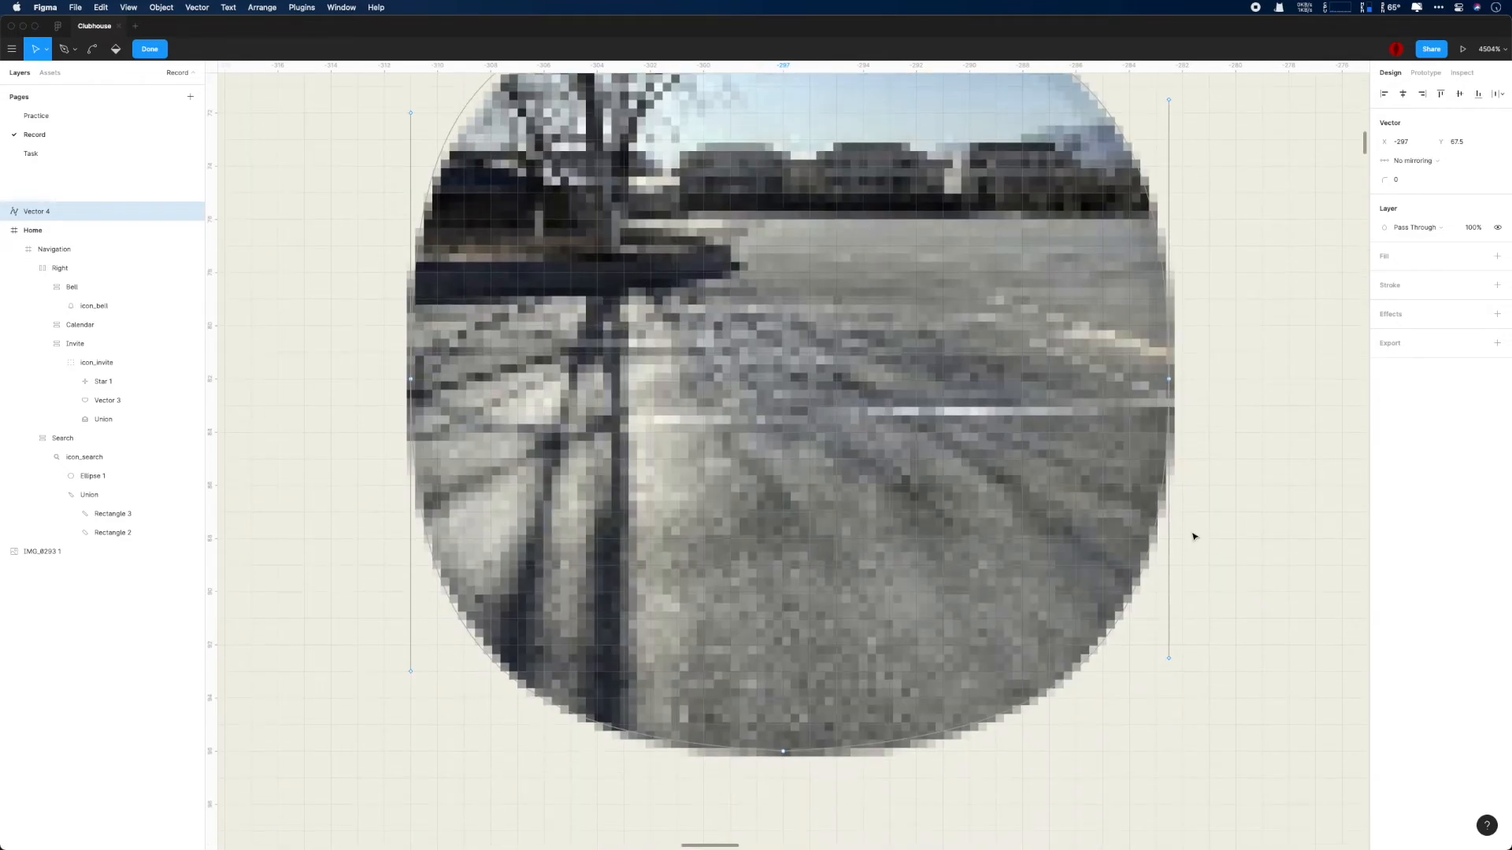
mouse_move(1067, 746)
mouse_down()
mouse_move(1081, 768)
mouse_move(1086, 739)
mouse_up()
click(531, 743)
- Set the right point to no mirroring and tilt both its handles slightly inward
mouse_move(1169, 659)
mouse_down()
mouse_move(1149, 659)
mouse_move(1157, 671)
mouse_up()
scroll(1157, 671, up, 3)
drag(1182, 186, 1169, 187)
drag(1125, 232, 1125, 232)
click(1165, 771)
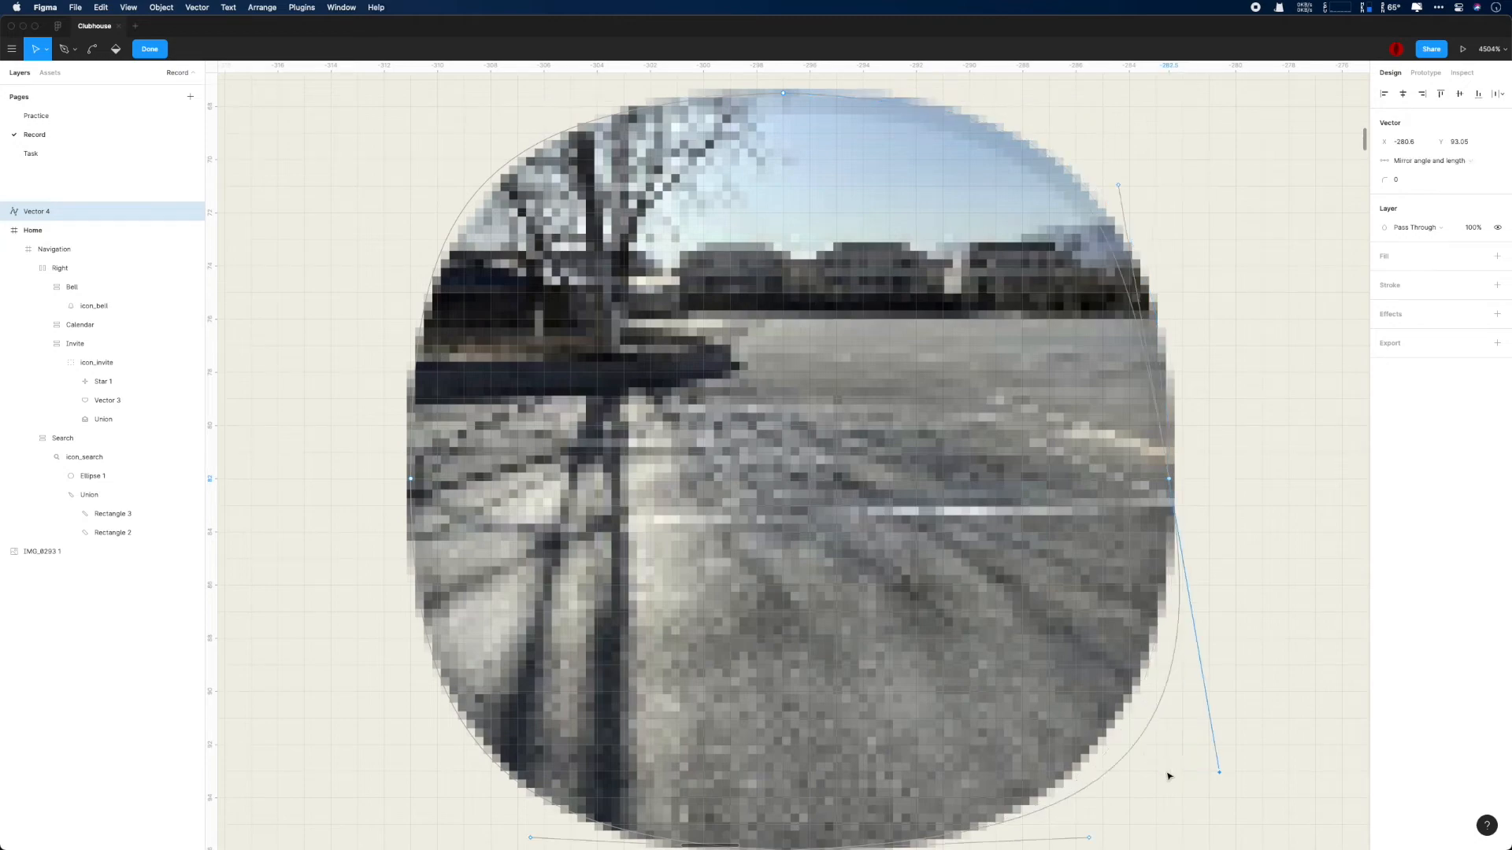
mouse_move(1165, 771)
mouse_down()
mouse_move(1150, 763)
mouse_move(1170, 756)
mouse_move(1130, 772)
mouse_move(1155, 771)
mouse_up()
click(1429, 161)
click(1417, 132)
drag(1182, 187, 1157, 188)
click(1168, 479)
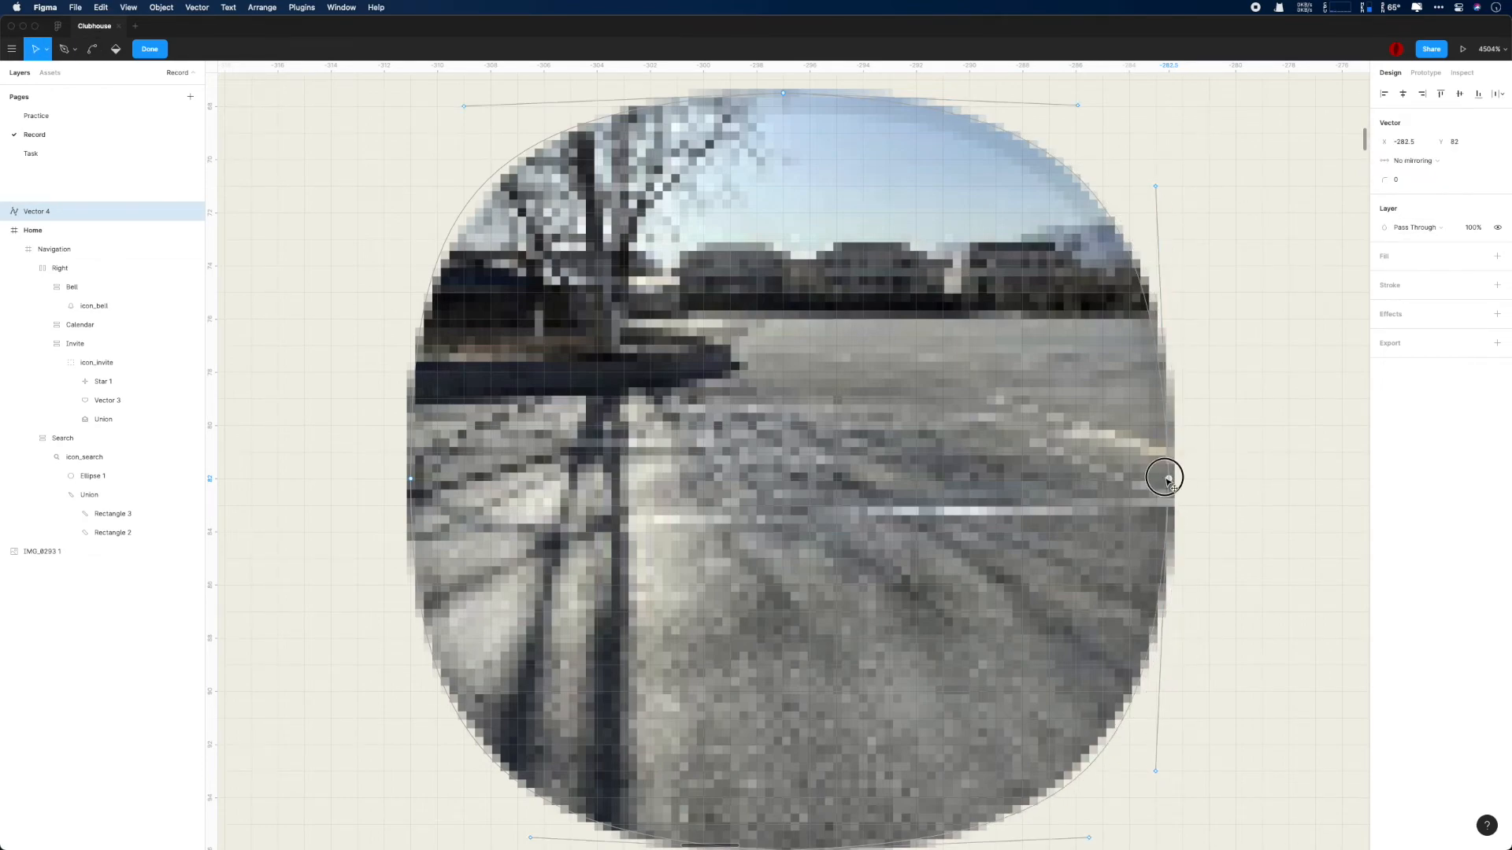
- Shift the left point outward to X -311.5, set it to no mirroring, and tilt both its handles inward
click(410, 478)
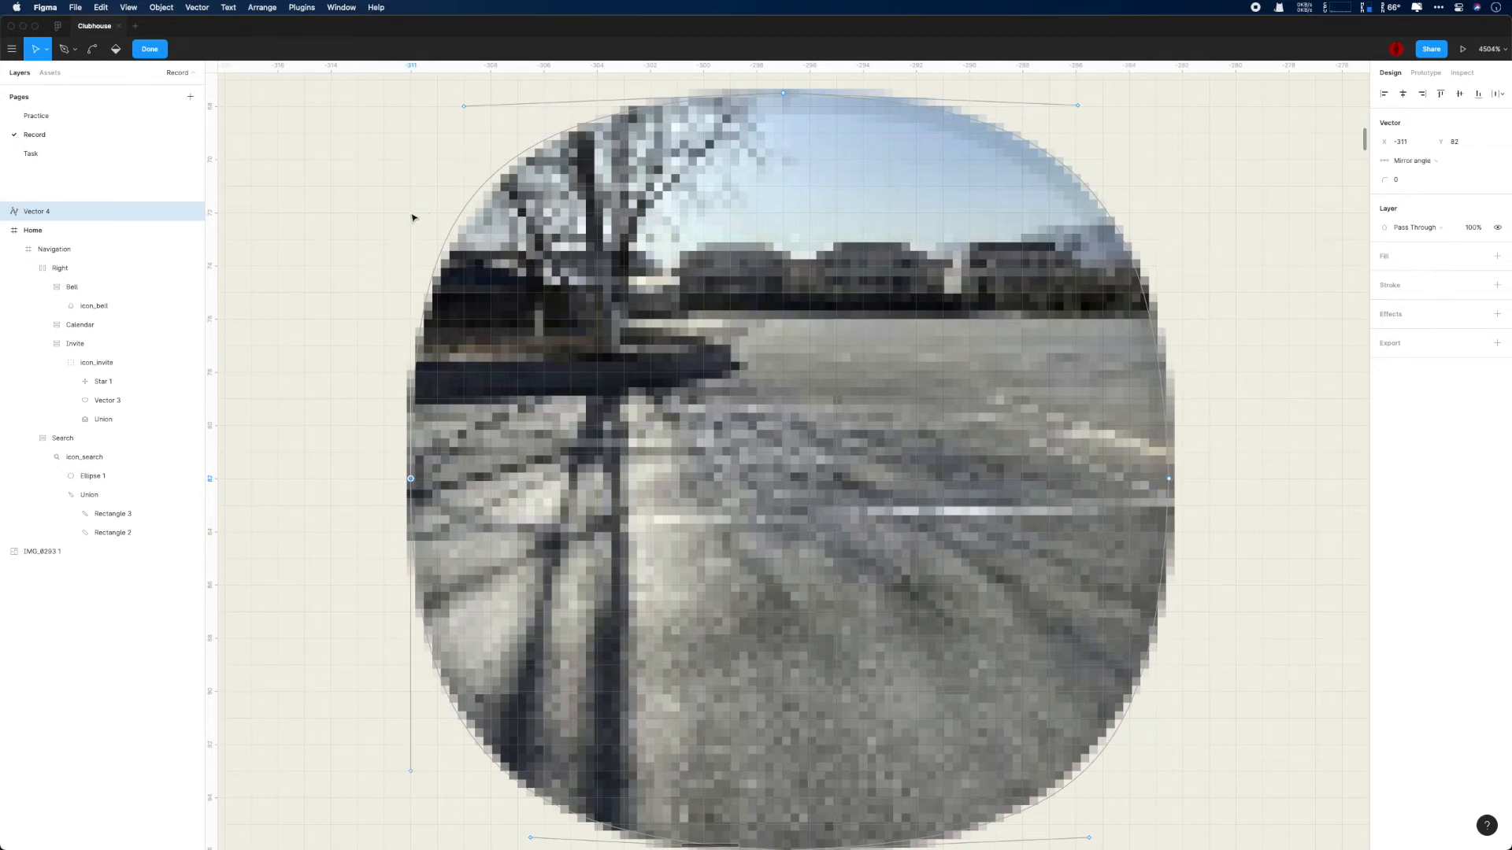
click(411, 213)
scroll(675, 760, down, 1)
drag(411, 443, 397, 443)
drag(398, 178, 437, 178)
click(398, 443)
click(1417, 160)
click(1414, 146)
drag(353, 731, 423, 736)
mouse_move(397, 444)
mouse_down()
mouse_move(410, 444)
mouse_move(398, 443)
mouse_up()
- Set the left point's corner radius to 4 and move it back to the photo's edge with gently inward-tilted handles
click(1409, 180)
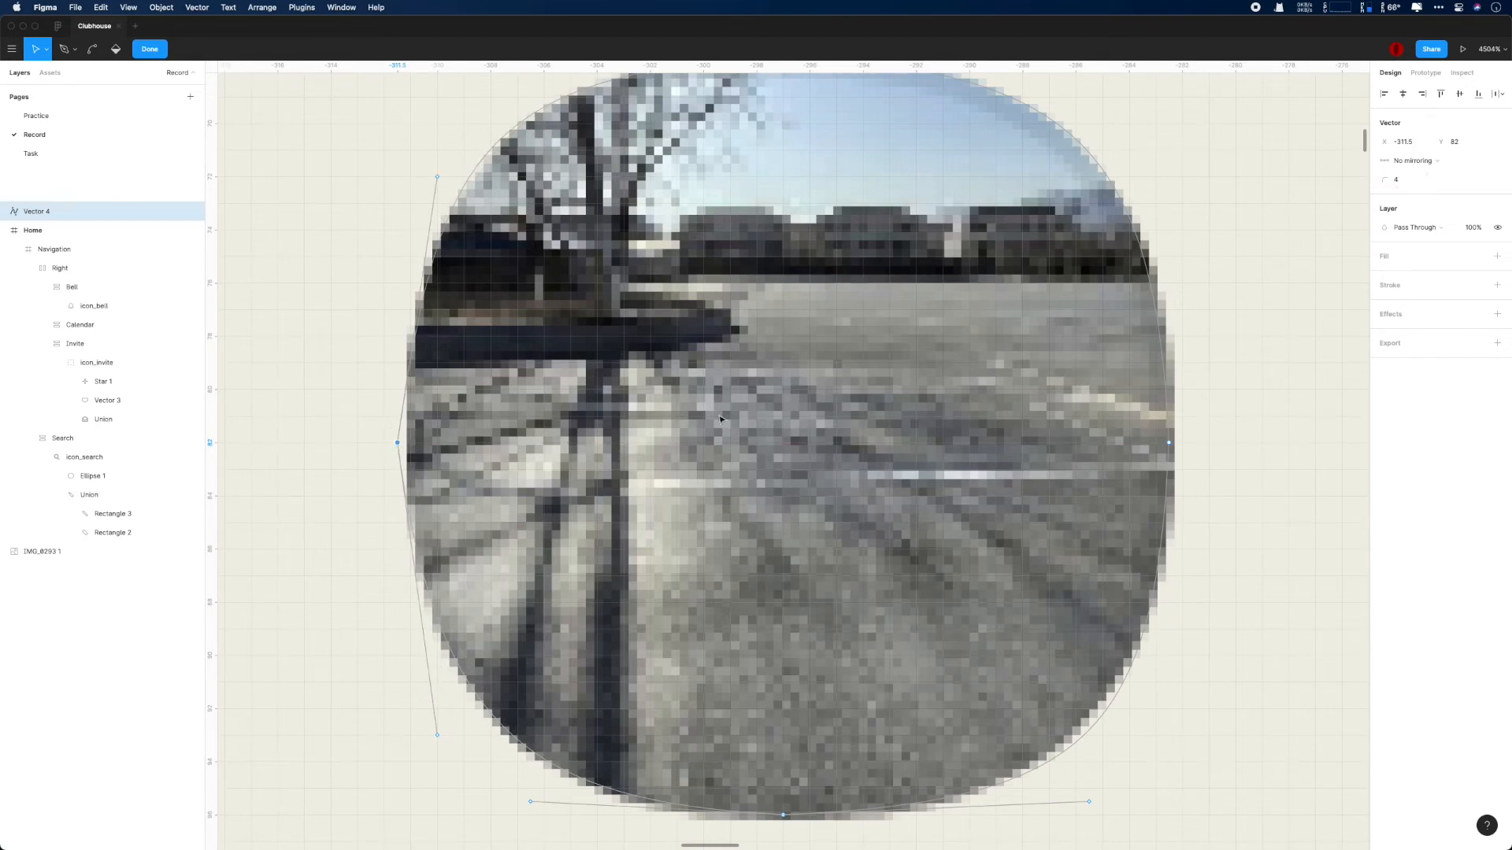
drag(399, 444, 410, 444)
drag(450, 178, 427, 188)
drag(450, 737, 427, 741)
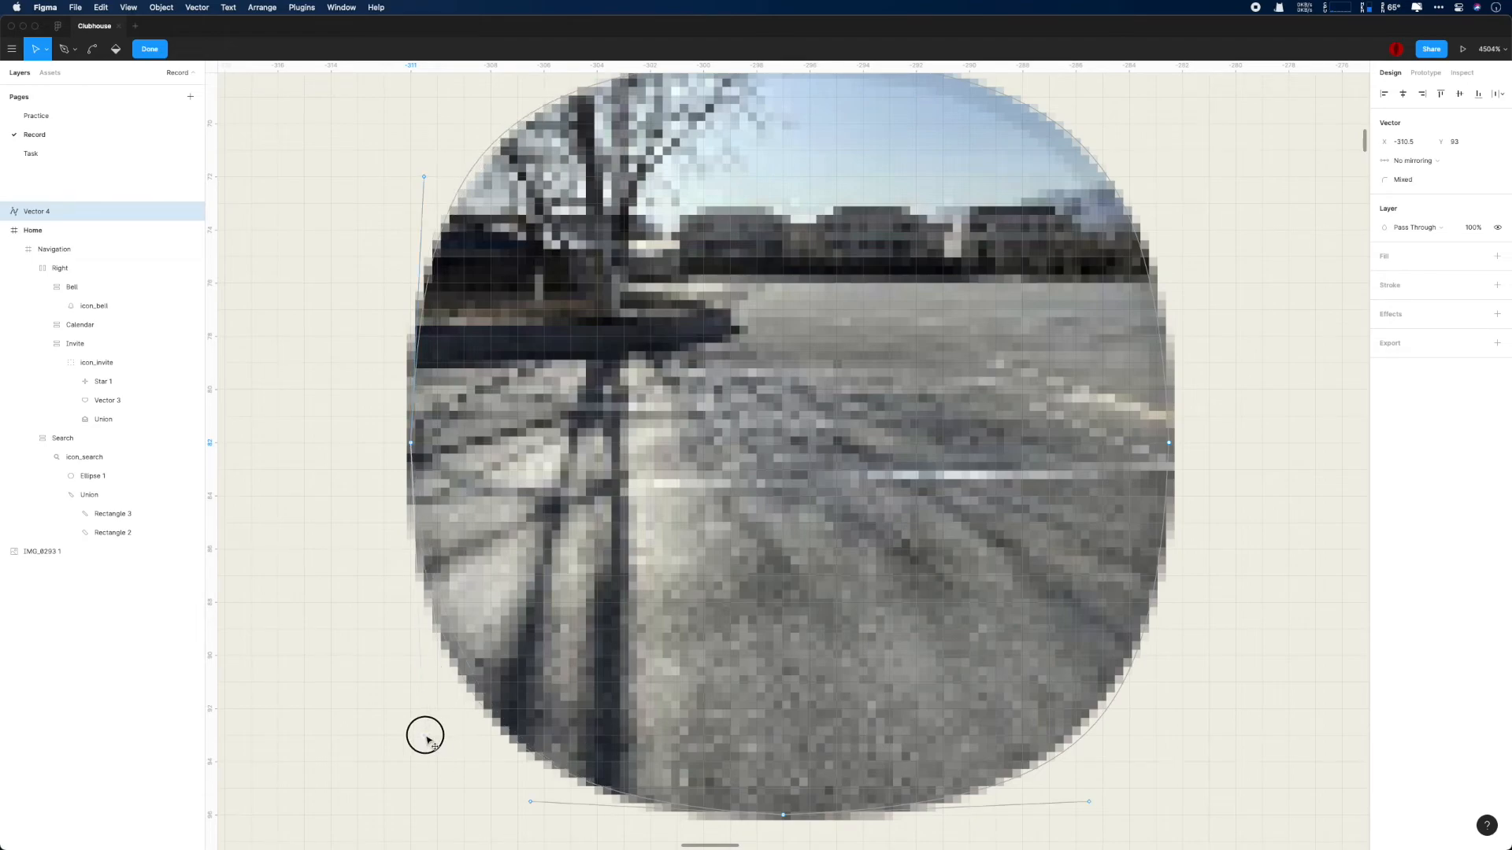
- Finish editing the path and give the shape a C4C4C4 fill
scroll(1202, 525, down, 2)
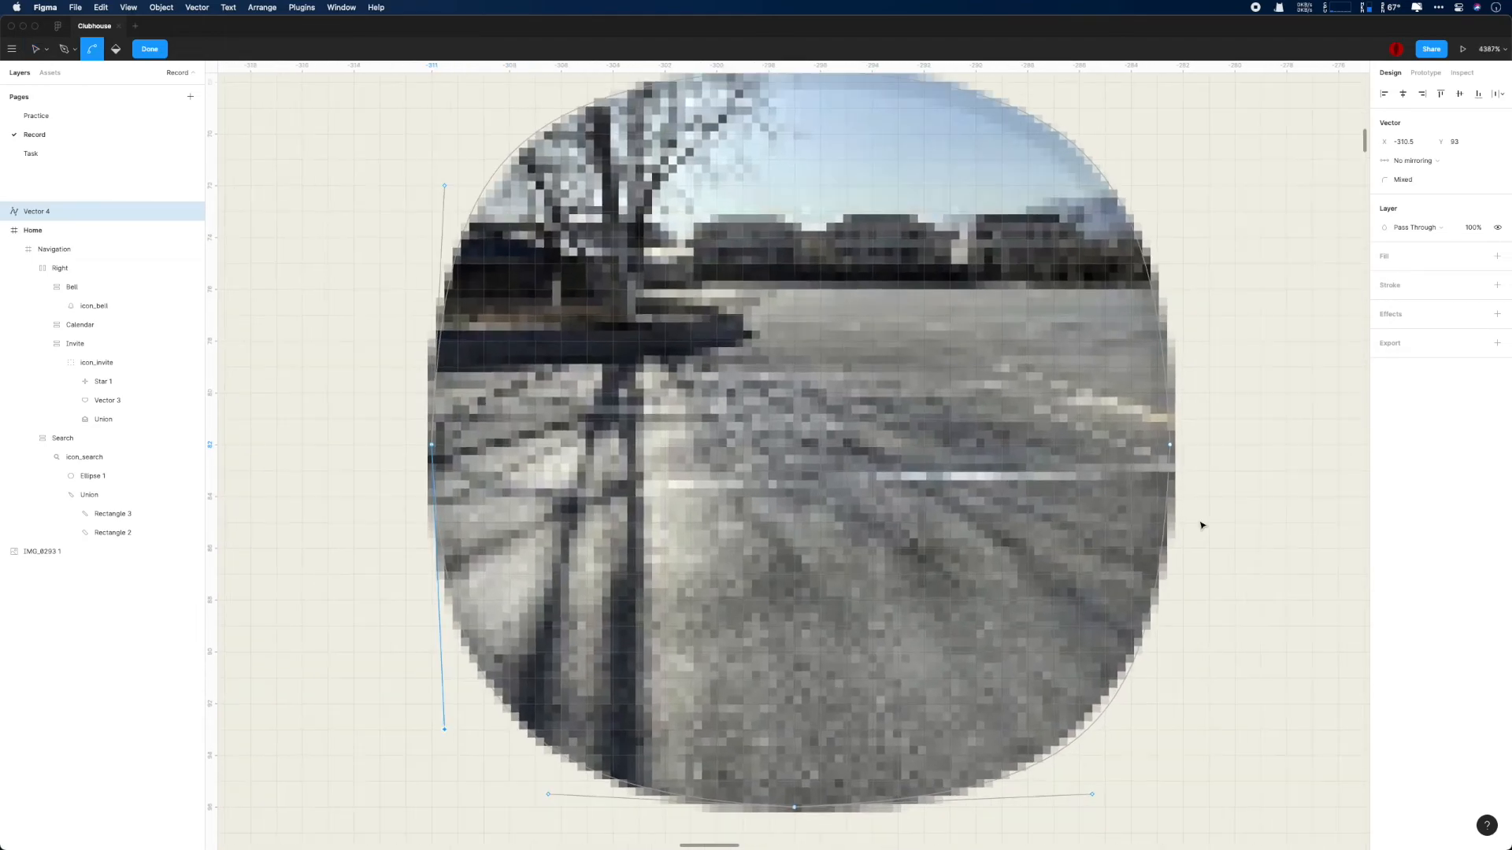
scroll(1046, 788, up, 3)
click(794, 164)
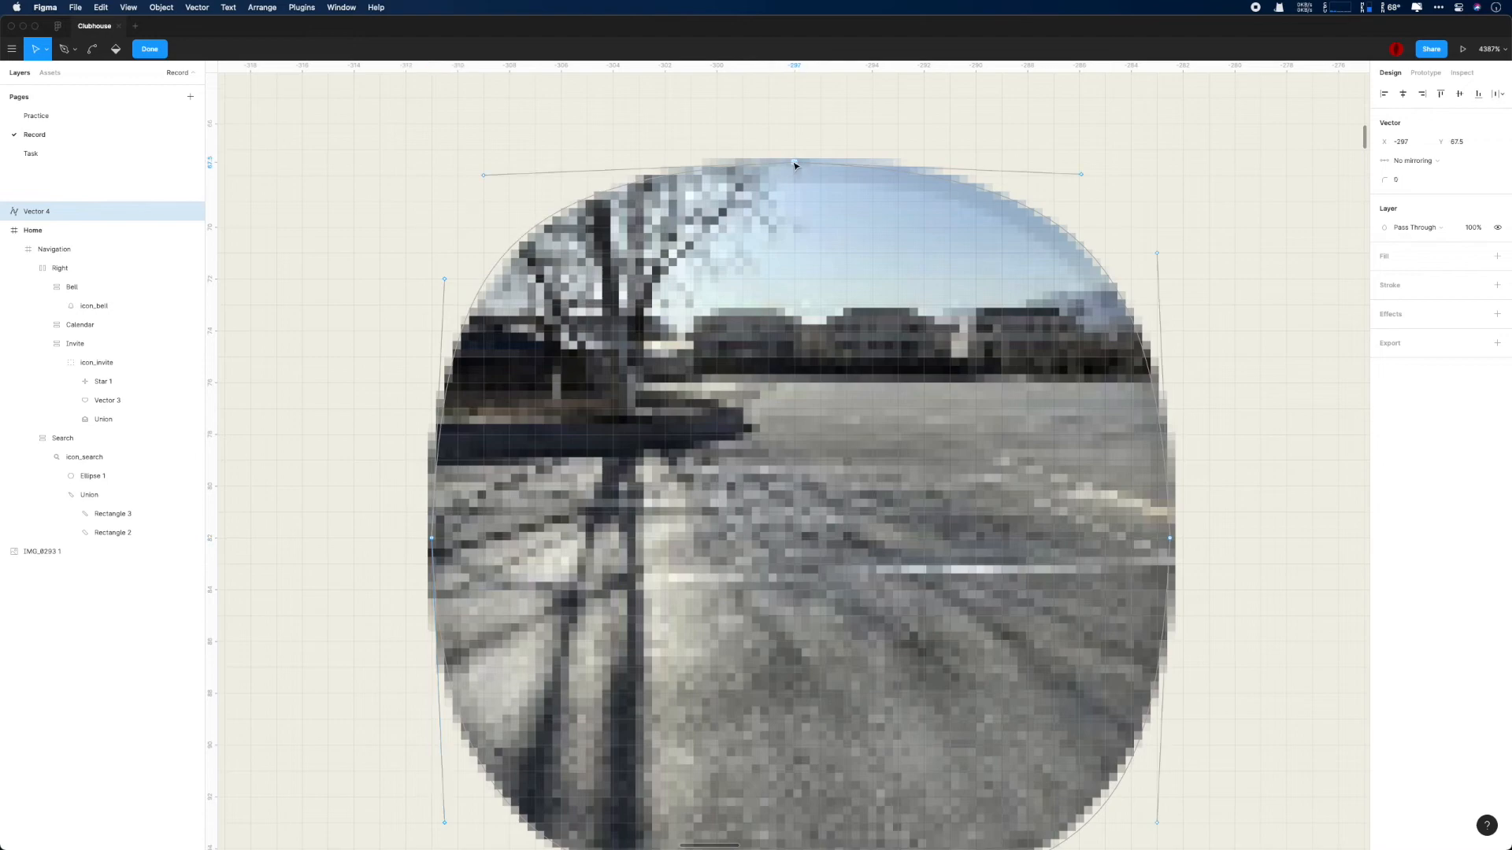
scroll(794, 164, down, 3)
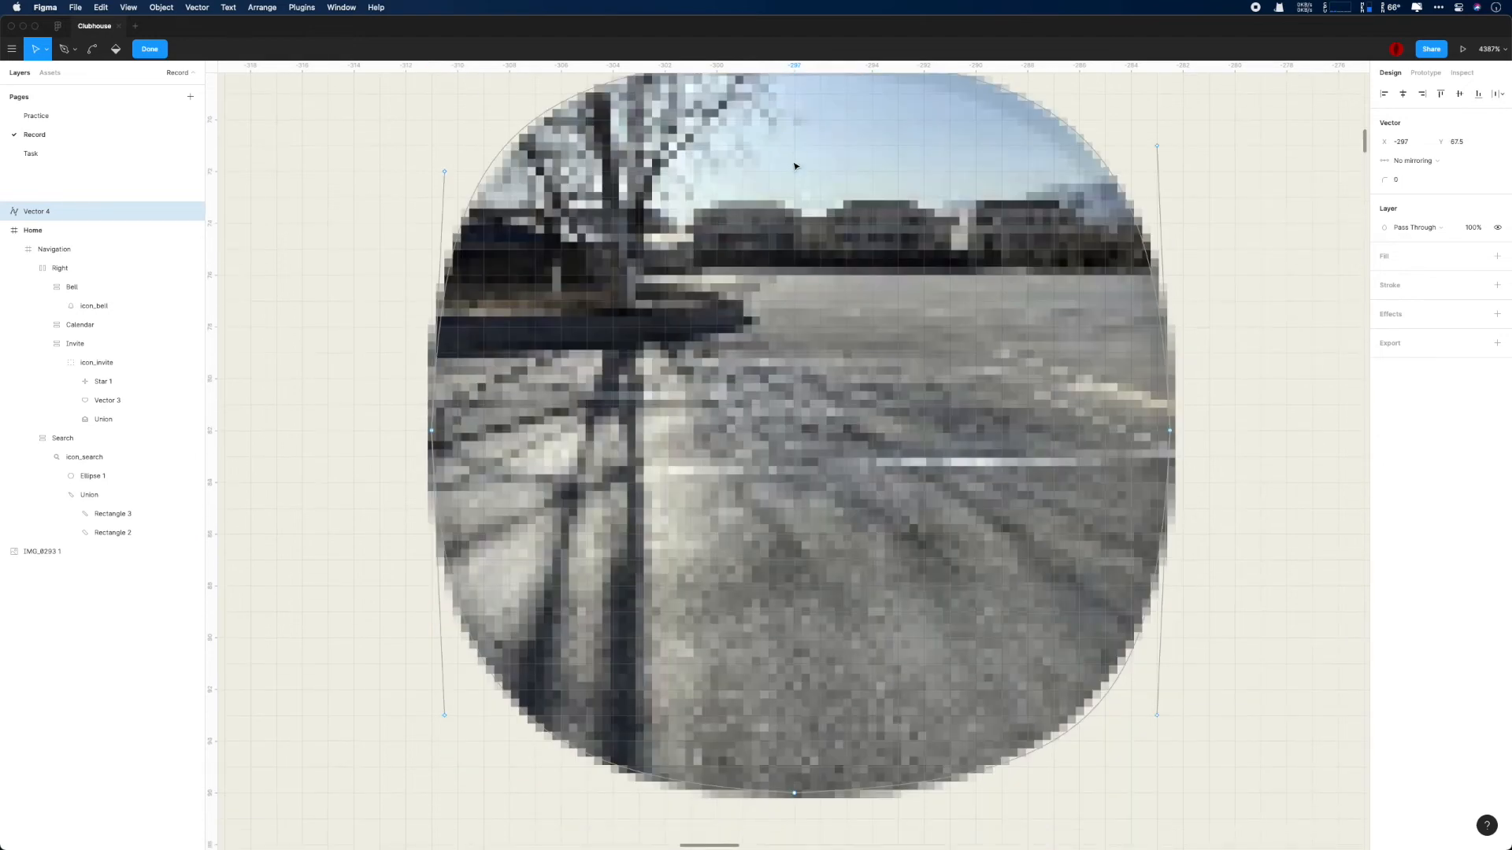
scroll(795, 166, up, 2)
key(Escape)
click(925, 220)
click(118, 211)
click(1497, 238)
scroll(1233, 315, down, 1)
scroll(870, 327, down, 5)
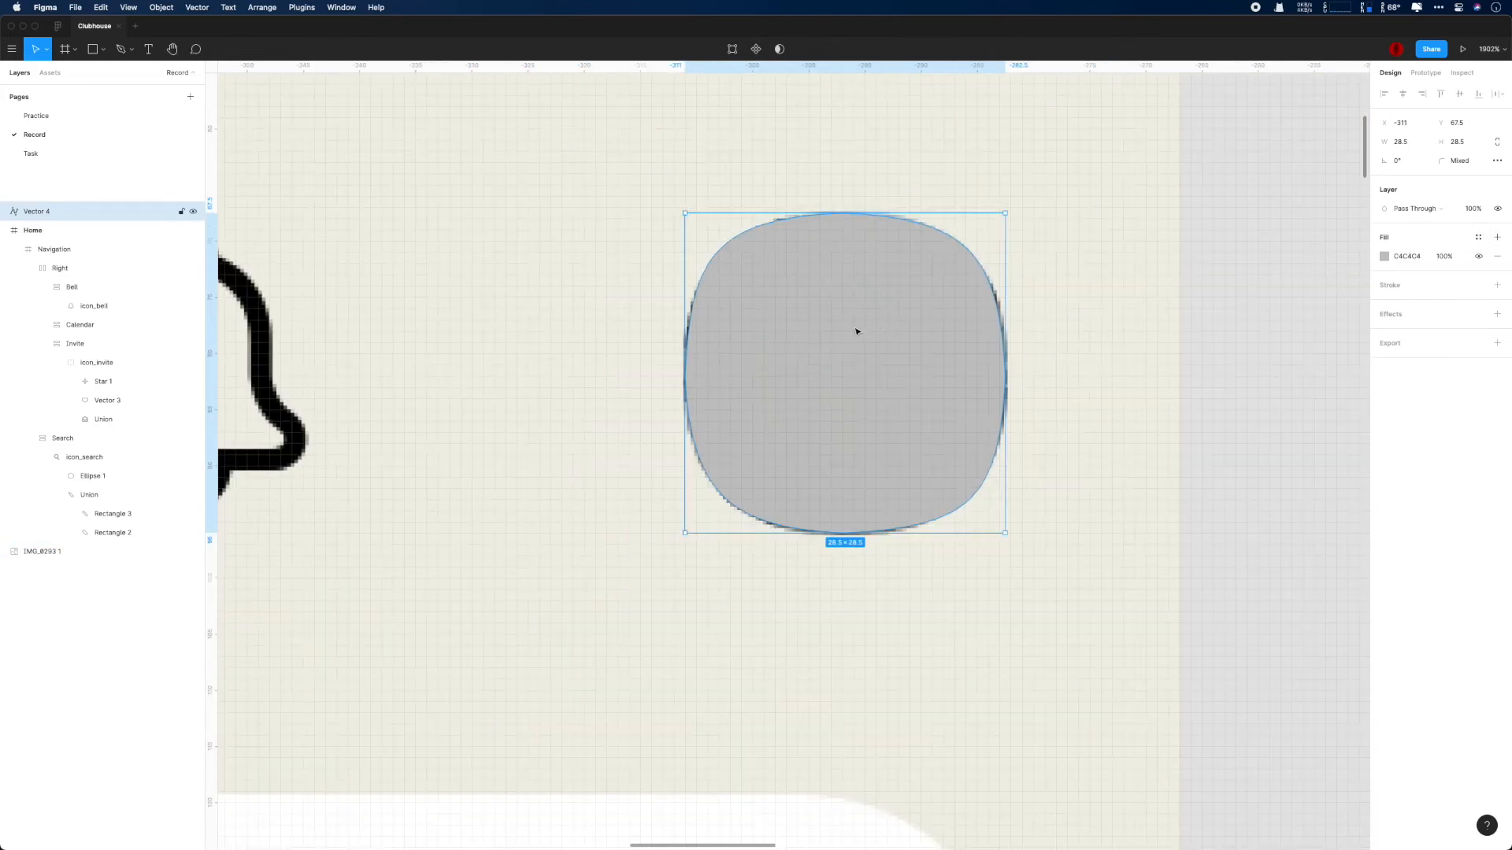
- Move the filled shape off the profile photo to its left side, at X -344 and Y 67
drag(870, 327, 1206, 332)
scroll(1206, 332, right, 6)
drag(696, 354, 937, 352)
scroll(941, 352, down, 5)
scroll(943, 352, down, 3)
drag(927, 263, 555, 260)
scroll(592, 291, up, 5)
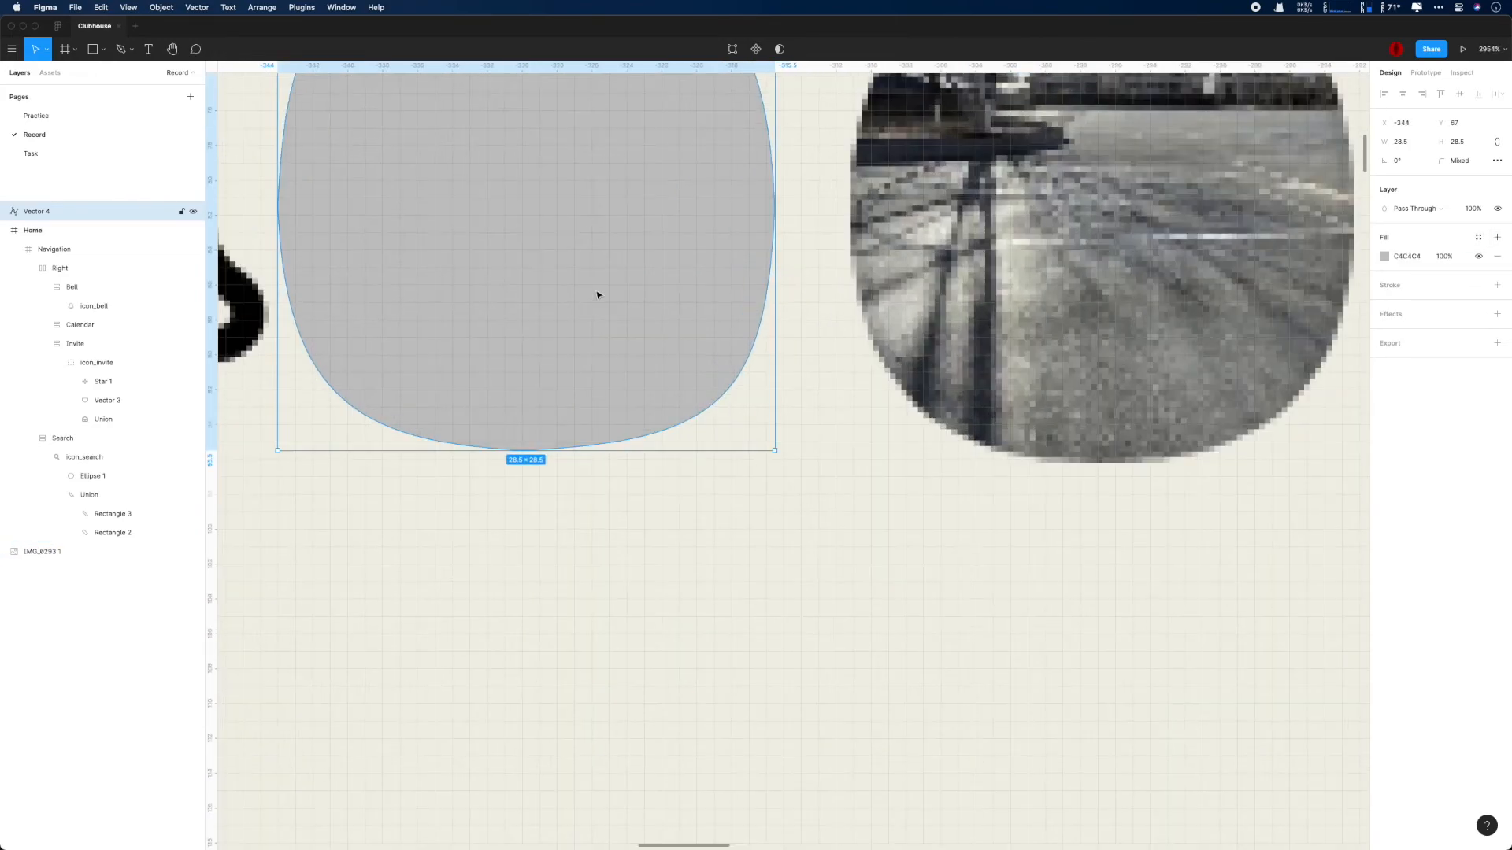
scroll(597, 294, up, 4)
- Enter path editing on the gray shape and change the corner radius of its left point
click(814, 280)
double_click(526, 98)
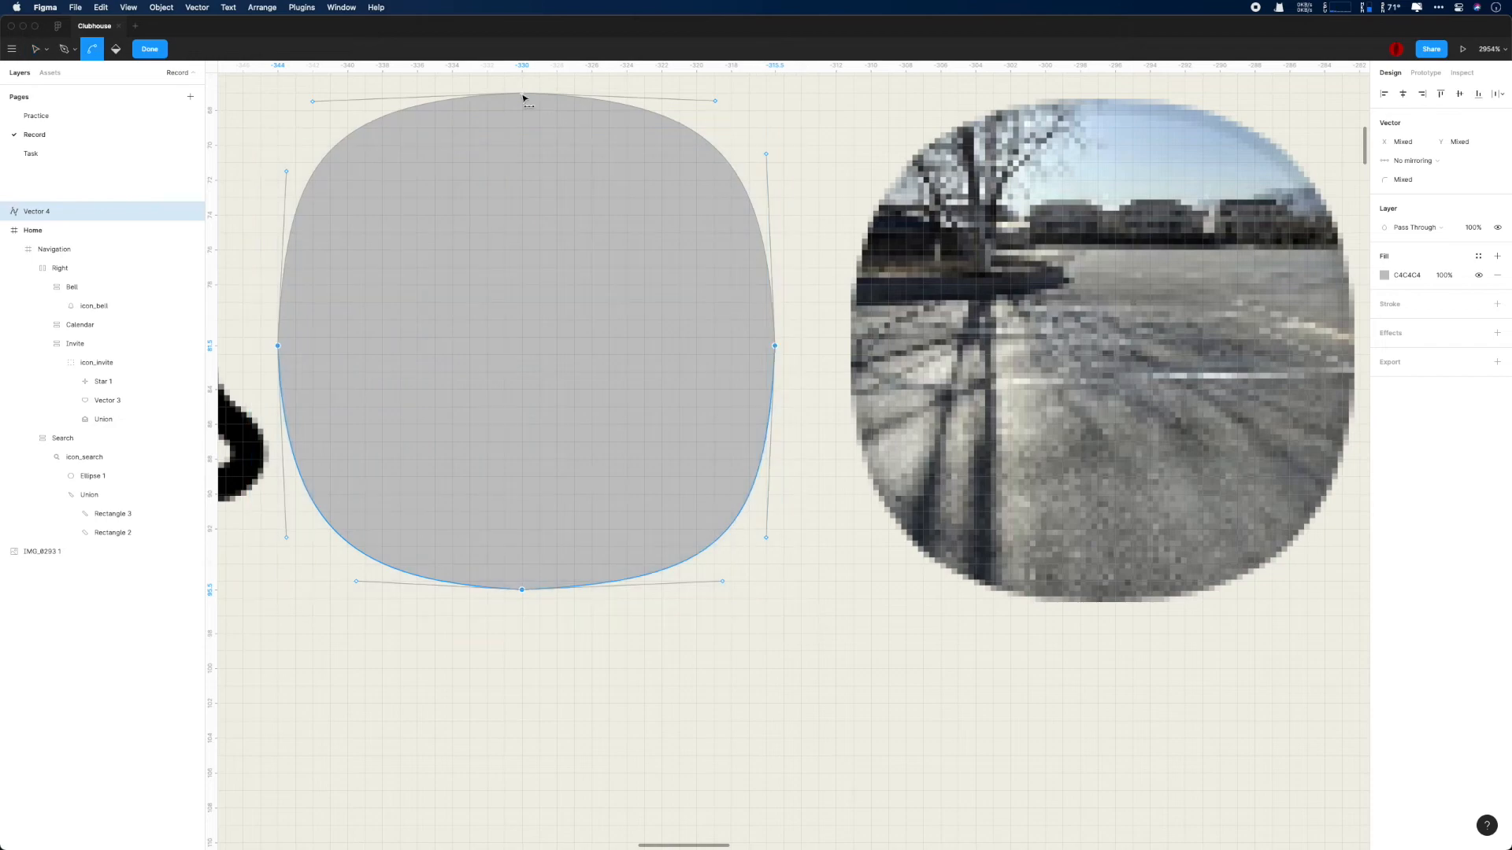
click(278, 347)
drag(519, 90, 781, 598)
click(669, 391)
key(super+a)
click(1398, 181)
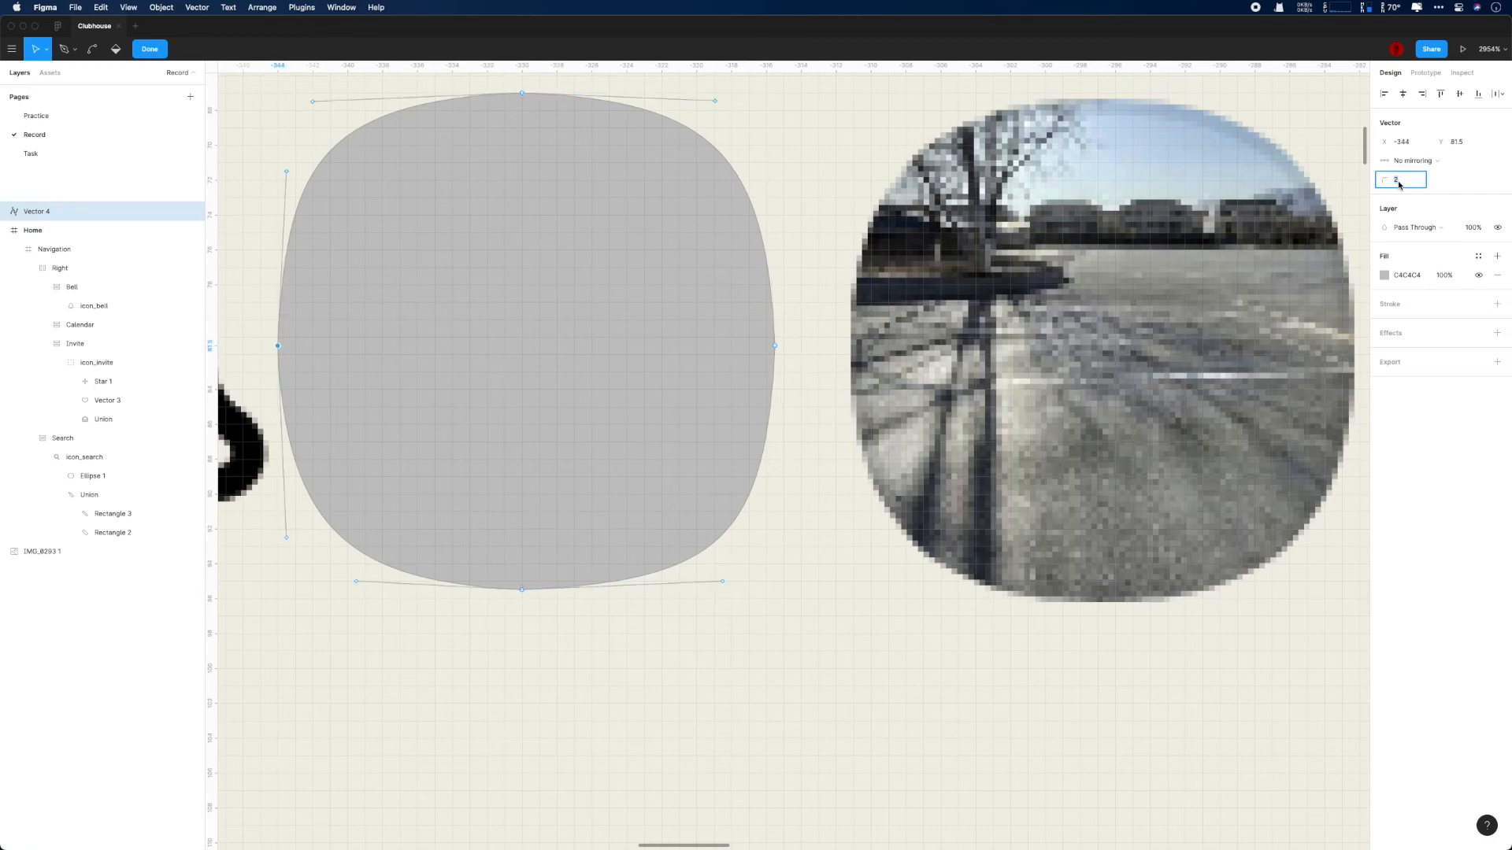
key(Return)
- Inspect the gray shape's points and compare its outline with the profile photo beside it
double_click(904, 591)
click(903, 592)
double_click(373, 132)
drag(244, 95, 838, 666)
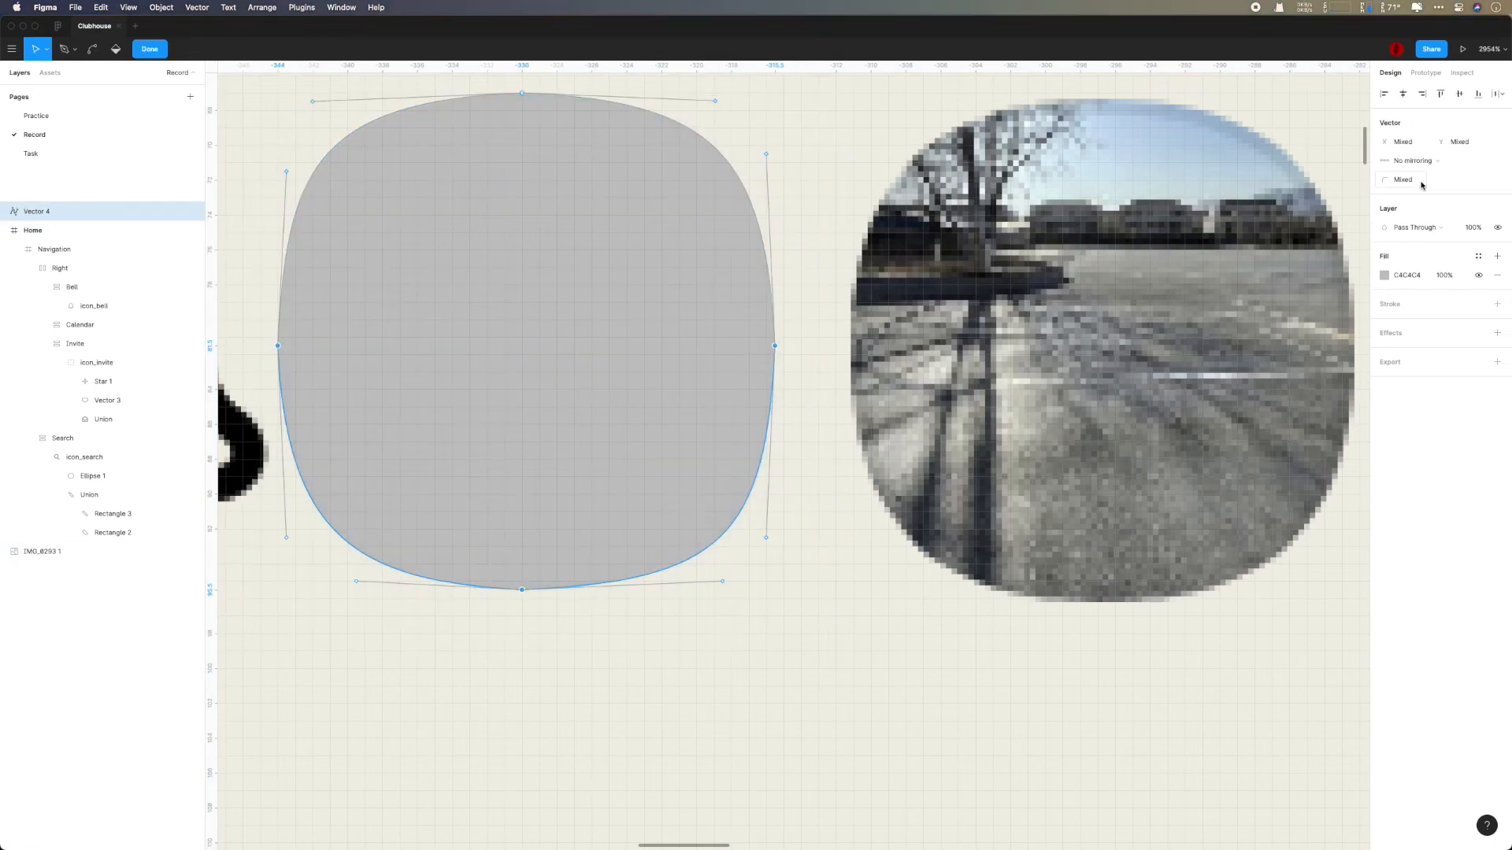
double_click(821, 527)
double_click(742, 365)
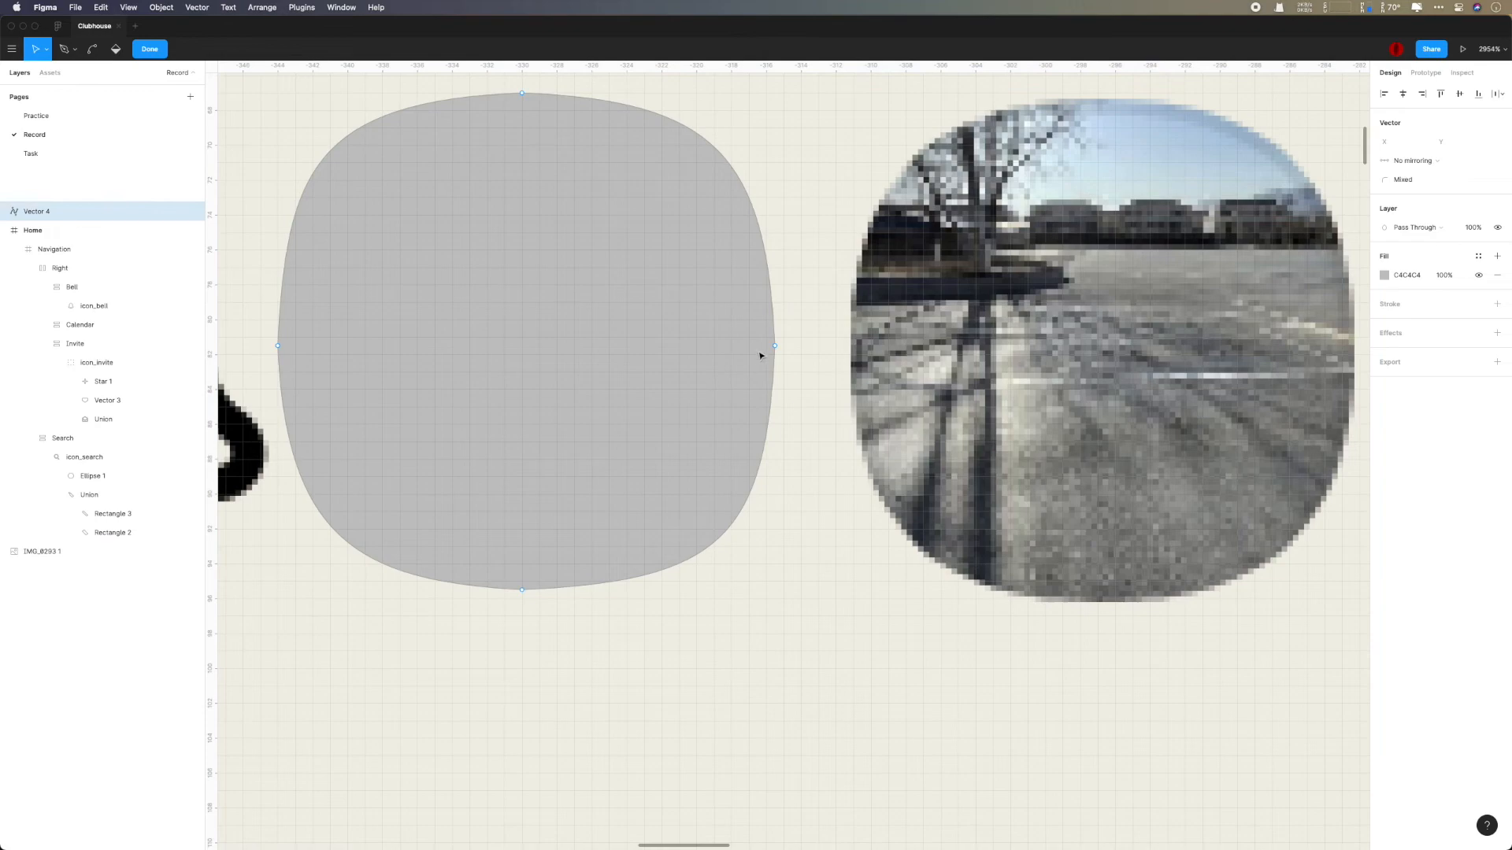
click(775, 346)
key(super)
scroll(780, 386, up, 1)
click(516, 87)
click(516, 594)
double_click(765, 630)
scroll(768, 622, down, 1)
click(850, 647)
scroll(855, 649, up, 1)
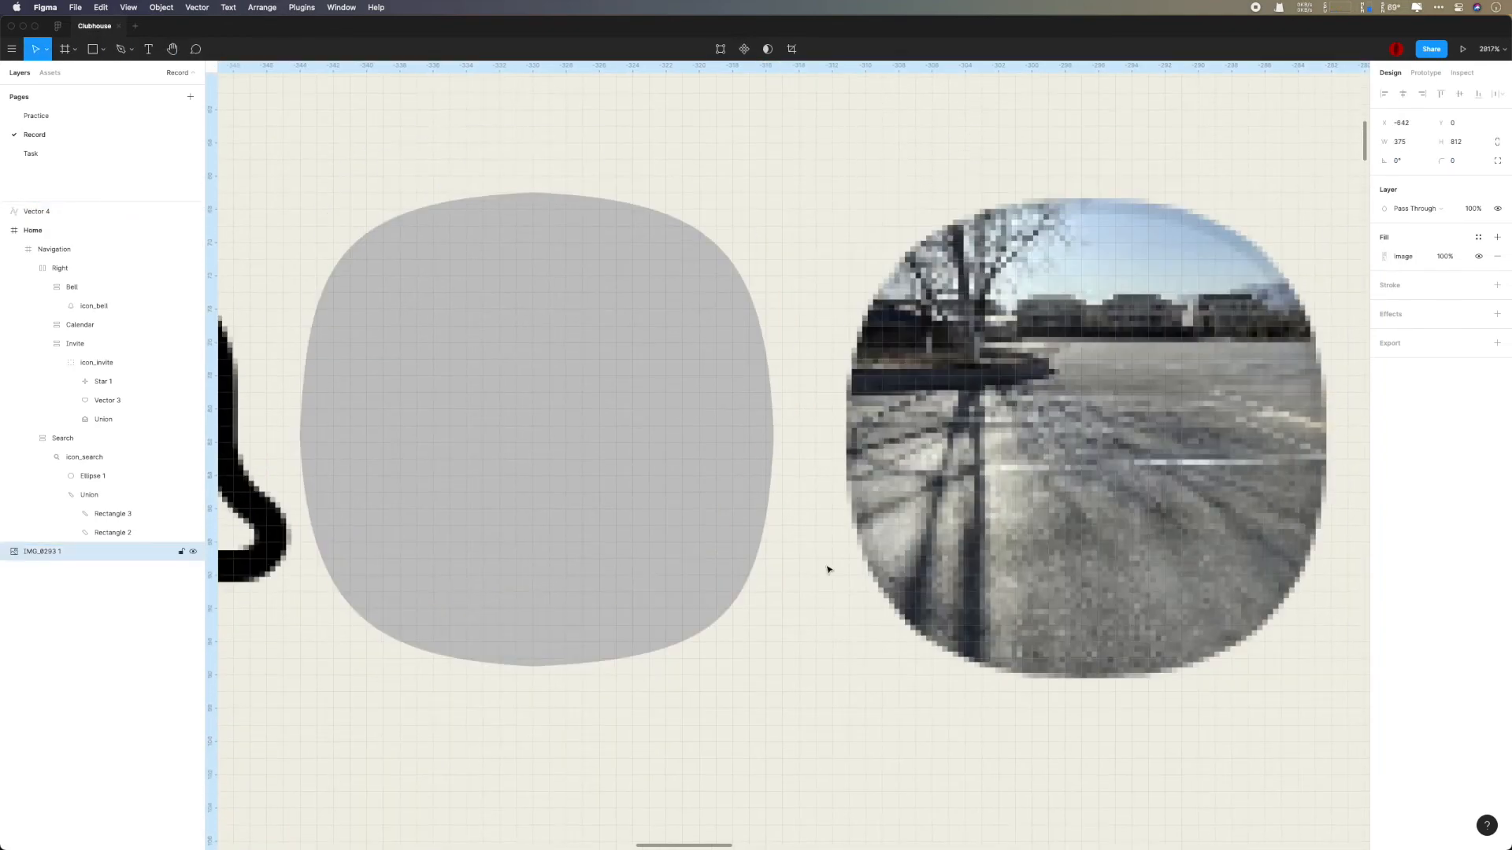
- Set the corner radius of the gray shape's top point to 10 in path editing
click(601, 293)
scroll(600, 291, down, 2)
scroll(610, 297, up, 6)
double_click(557, 316)
scroll(567, 311, left, 3)
click(728, 199)
scroll(805, 285, down, 1)
click(1400, 180)
text(10)
key(Return)
click(830, 137)
click(727, 196)
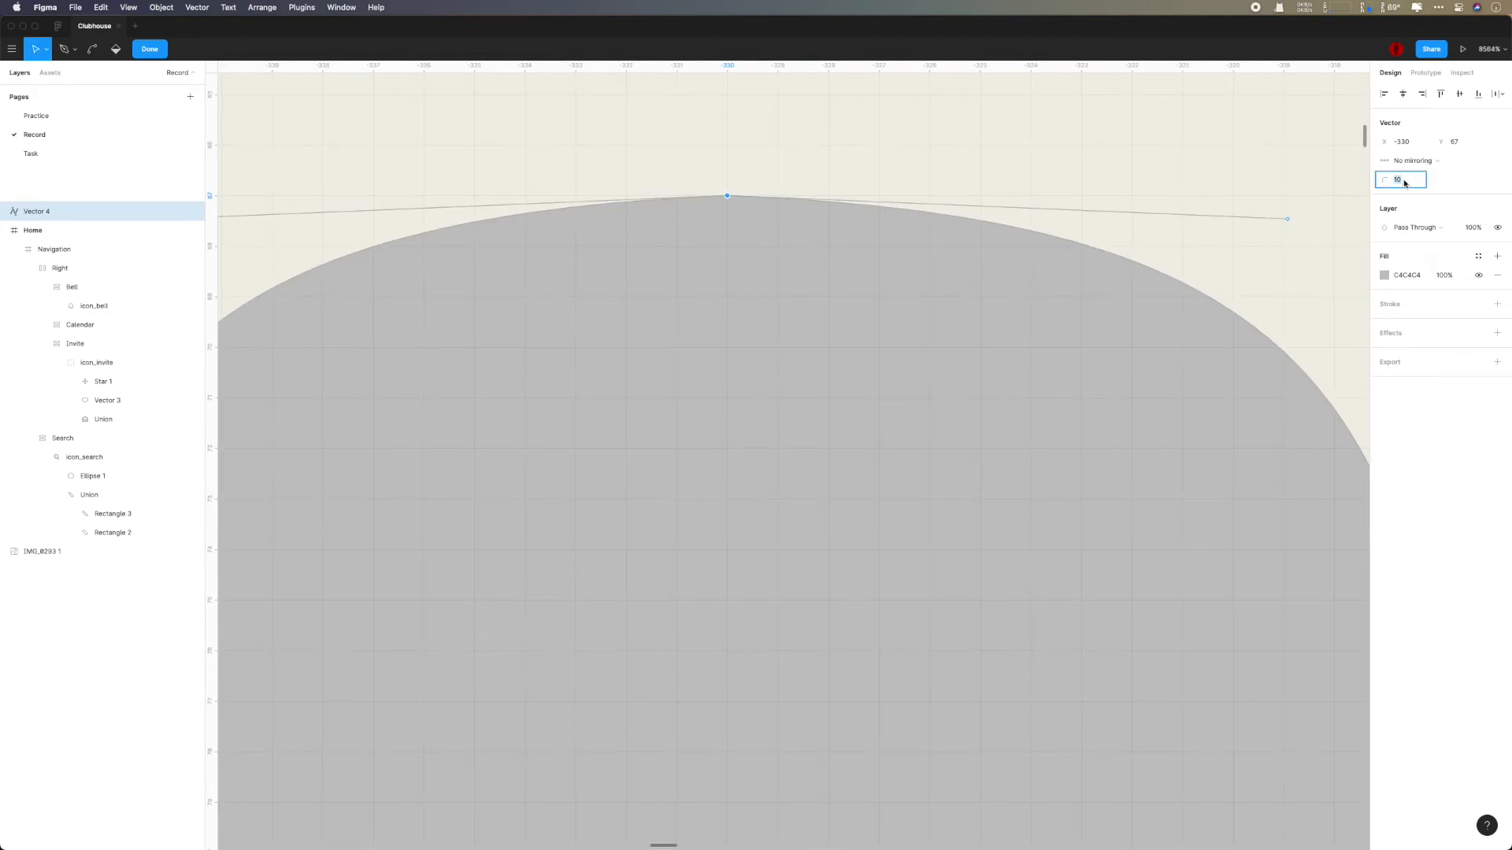
key(Return)
click(1032, 221)
scroll(1033, 220, down, 1)
double_click(1087, 192)
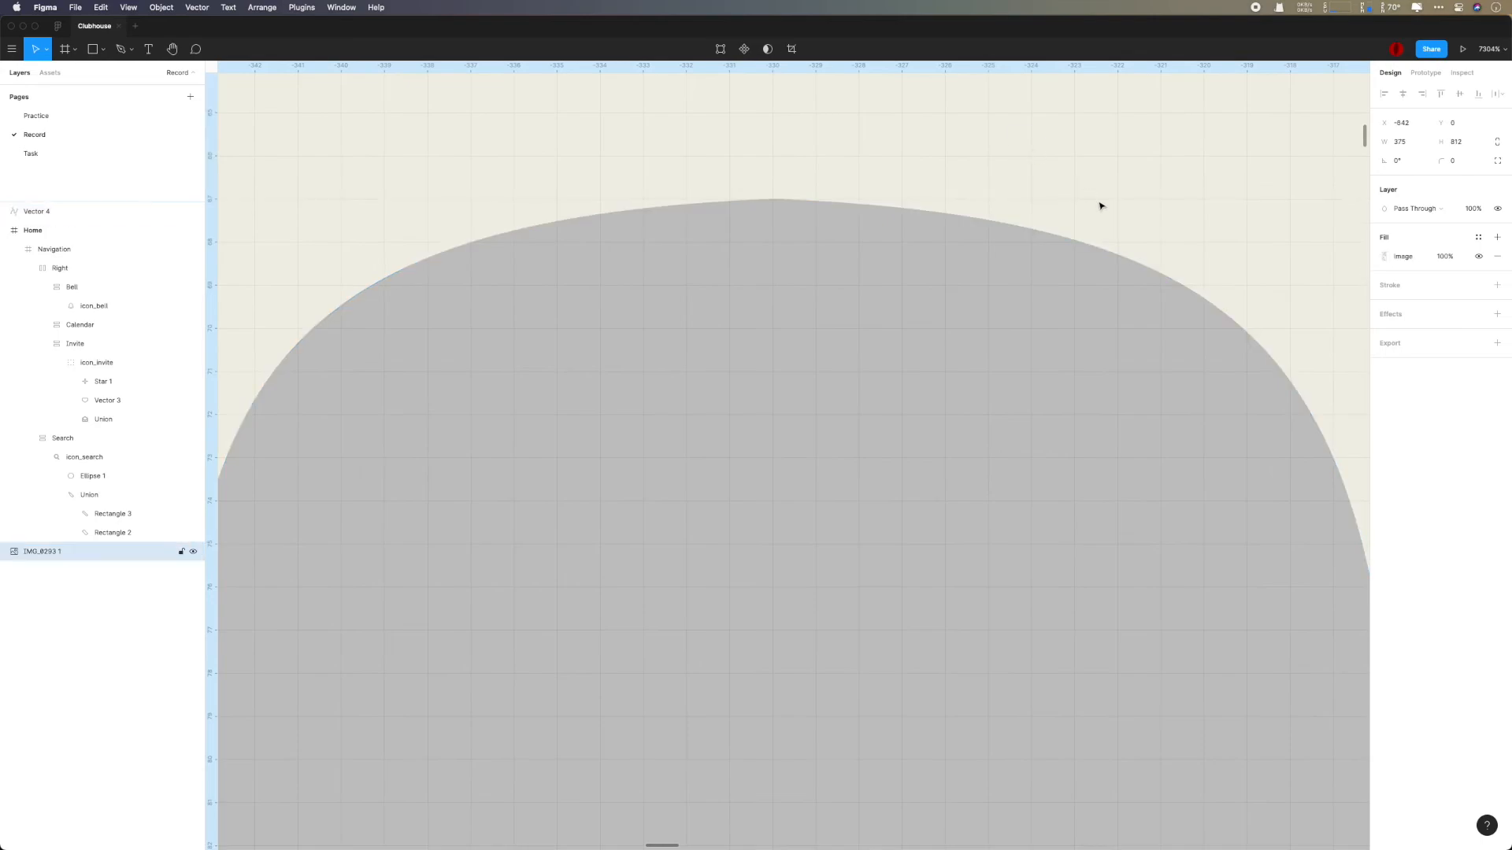
- Try to change the corner radius of the gray shape's left and right points together
scroll(1102, 212, down, 4)
scroll(1251, 402, down, 1)
double_click(962, 456)
drag(550, 448, 1299, 500)
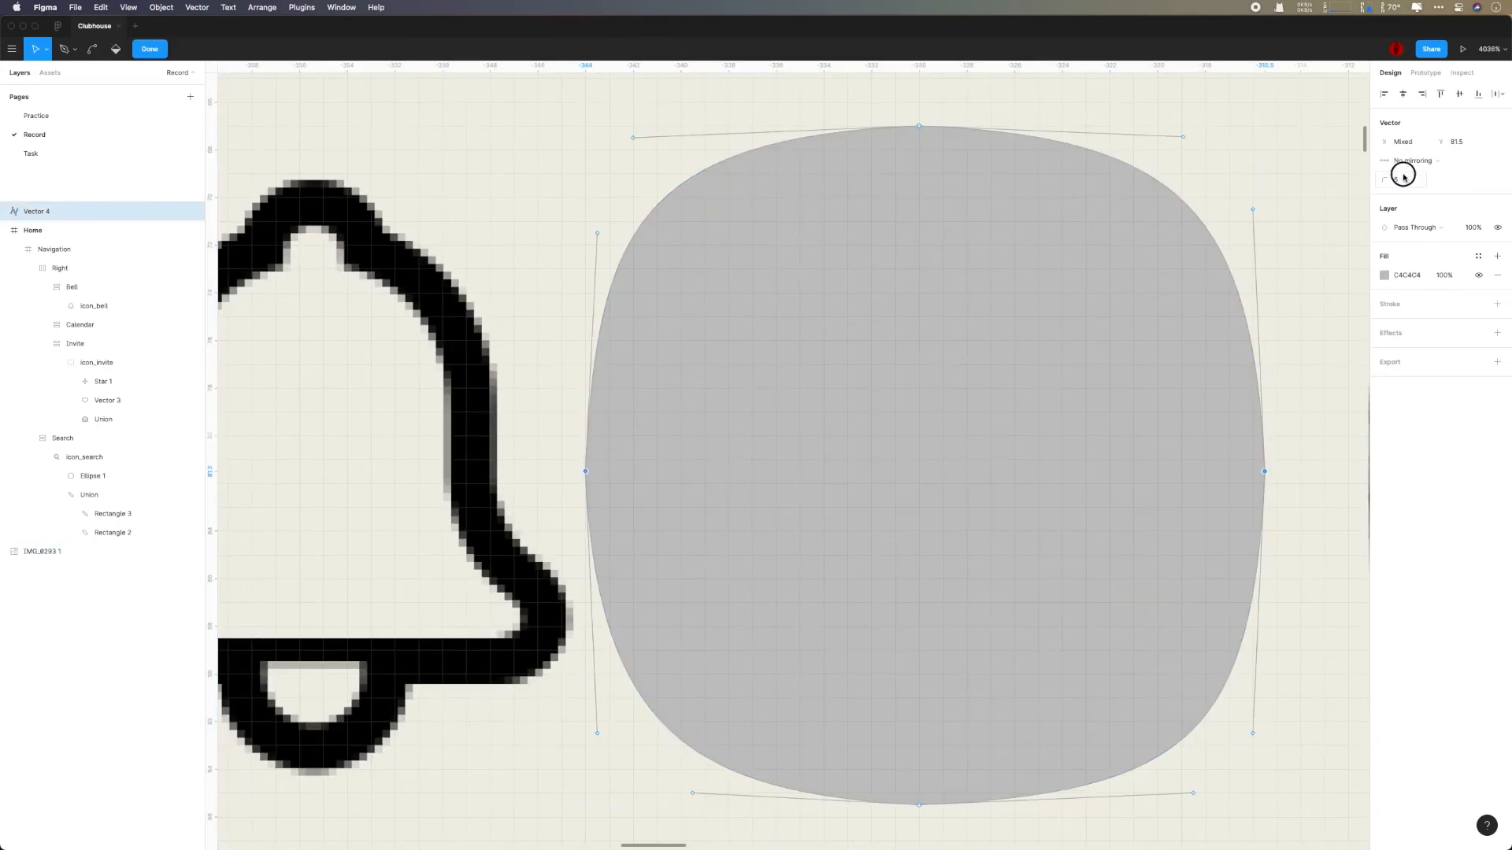
key(Escape)
click(1337, 375)
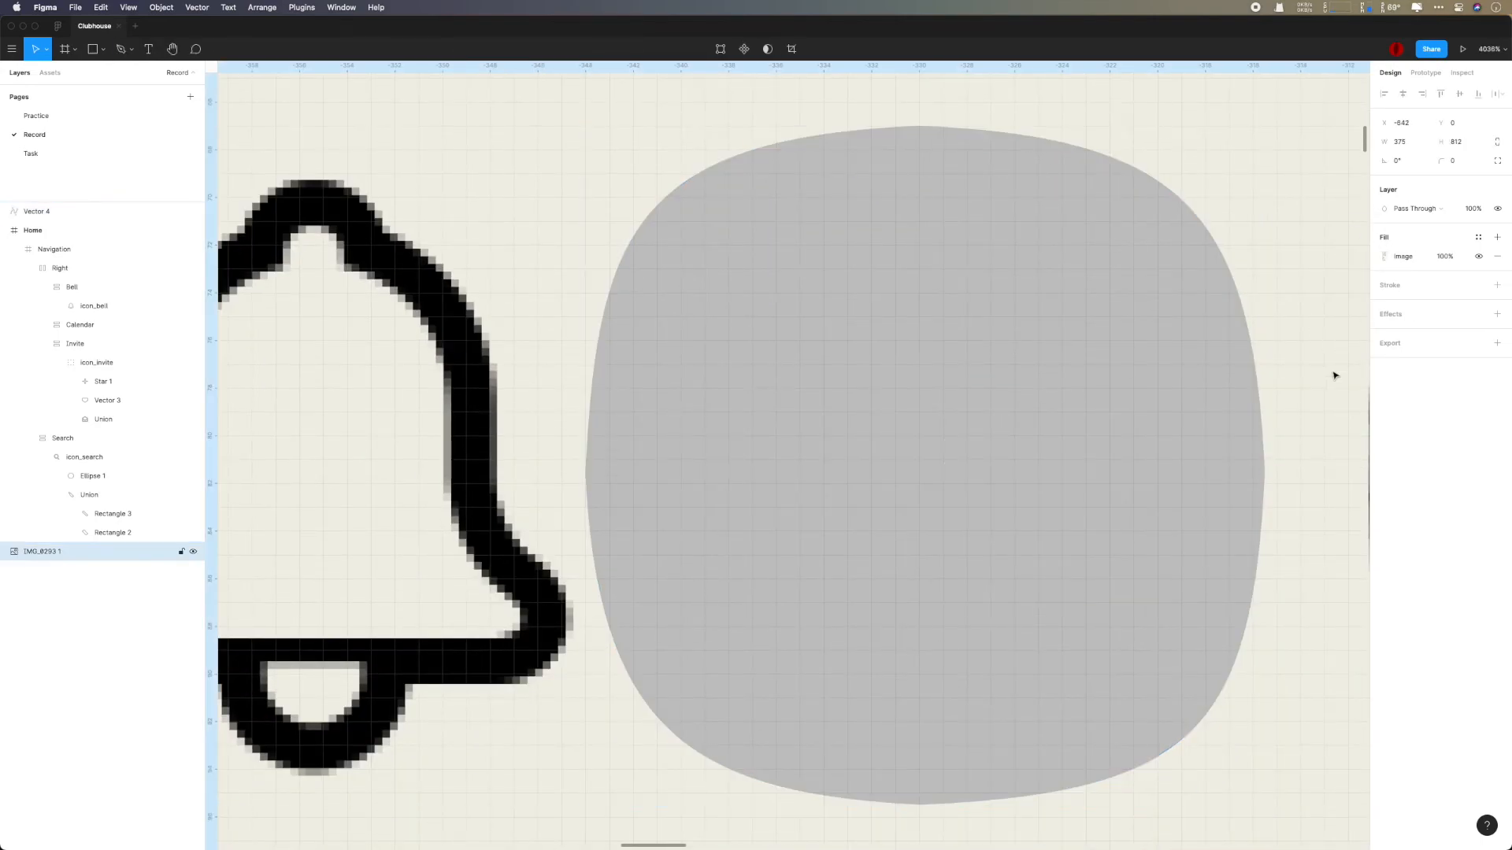
- Set the corner radius of all four points of the gray shape to 4 and finish editing the path
scroll(1334, 376, down, 2)
scroll(1036, 597, down, 5)
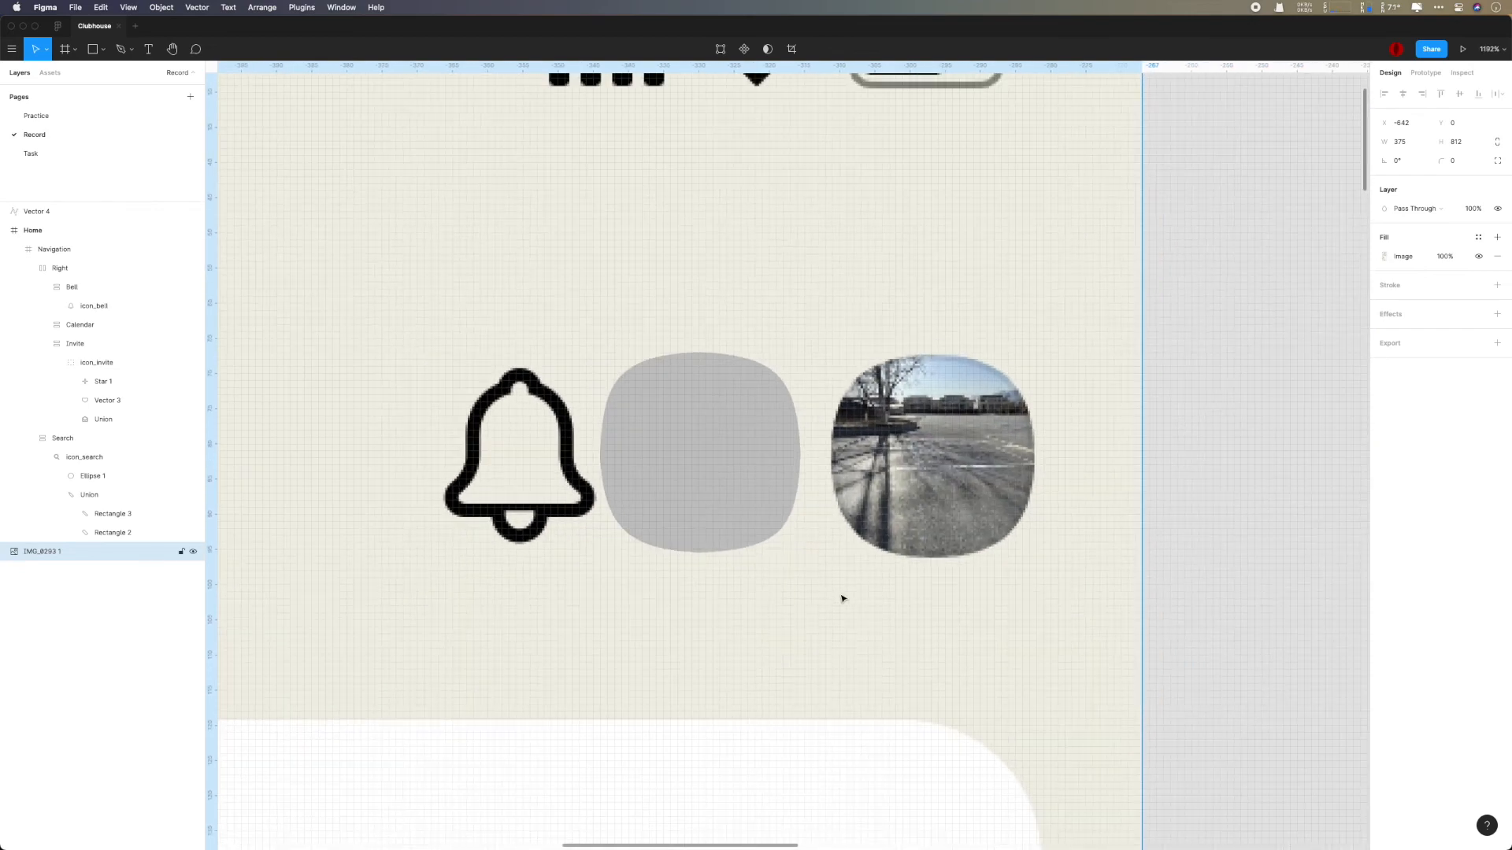
double_click(758, 481)
scroll(758, 481, up, 3)
drag(517, 276, 847, 631)
click(1409, 181)
click(1415, 180)
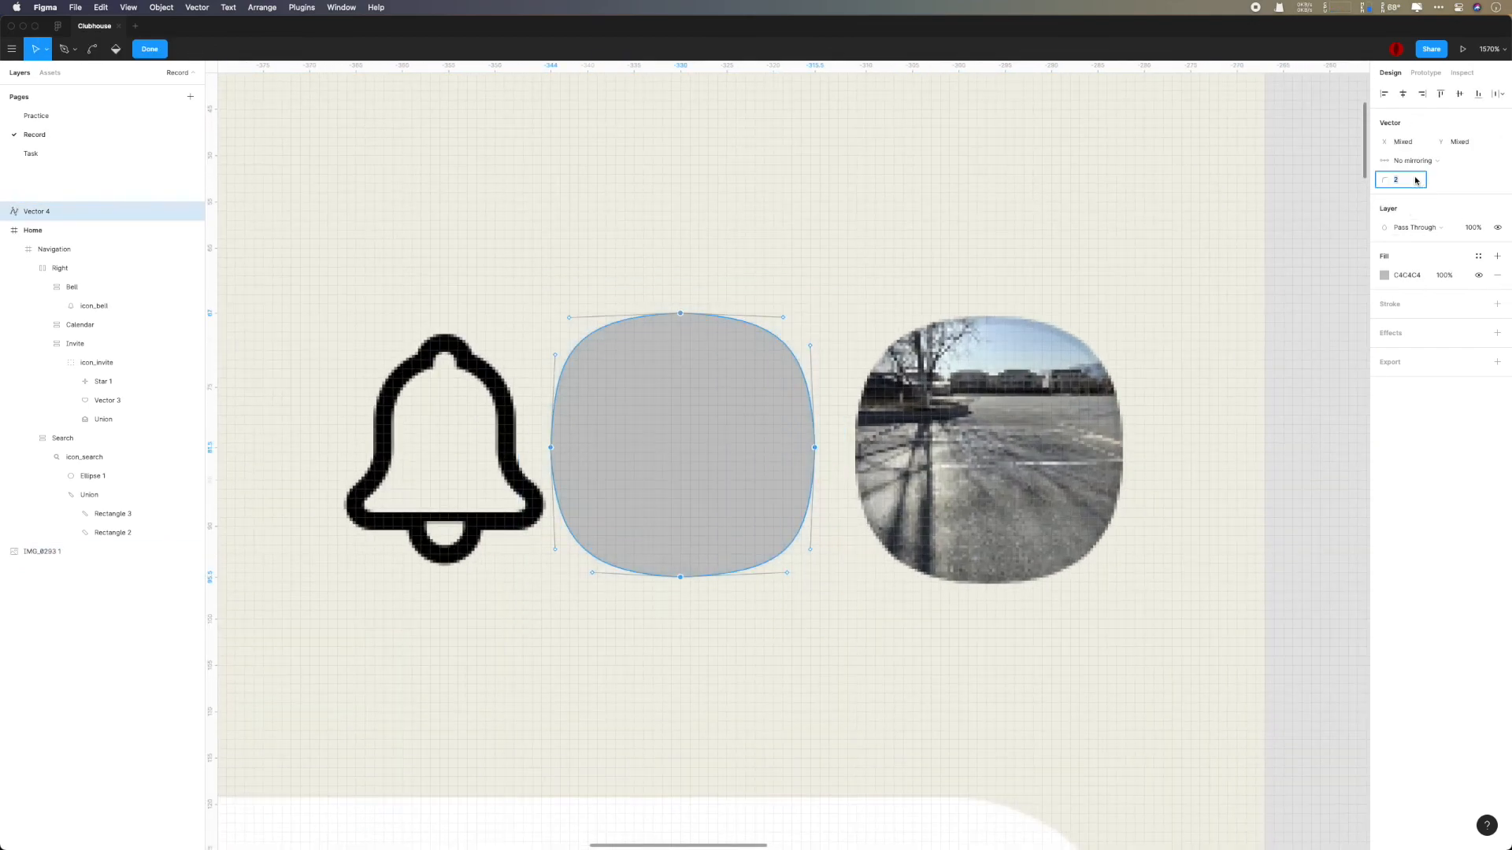
key(Return)
key(Return)
click(1161, 223)
- Reopen the gray shape's path and level both curve handles of its top point horizontally
scroll(1160, 222, up, 5)
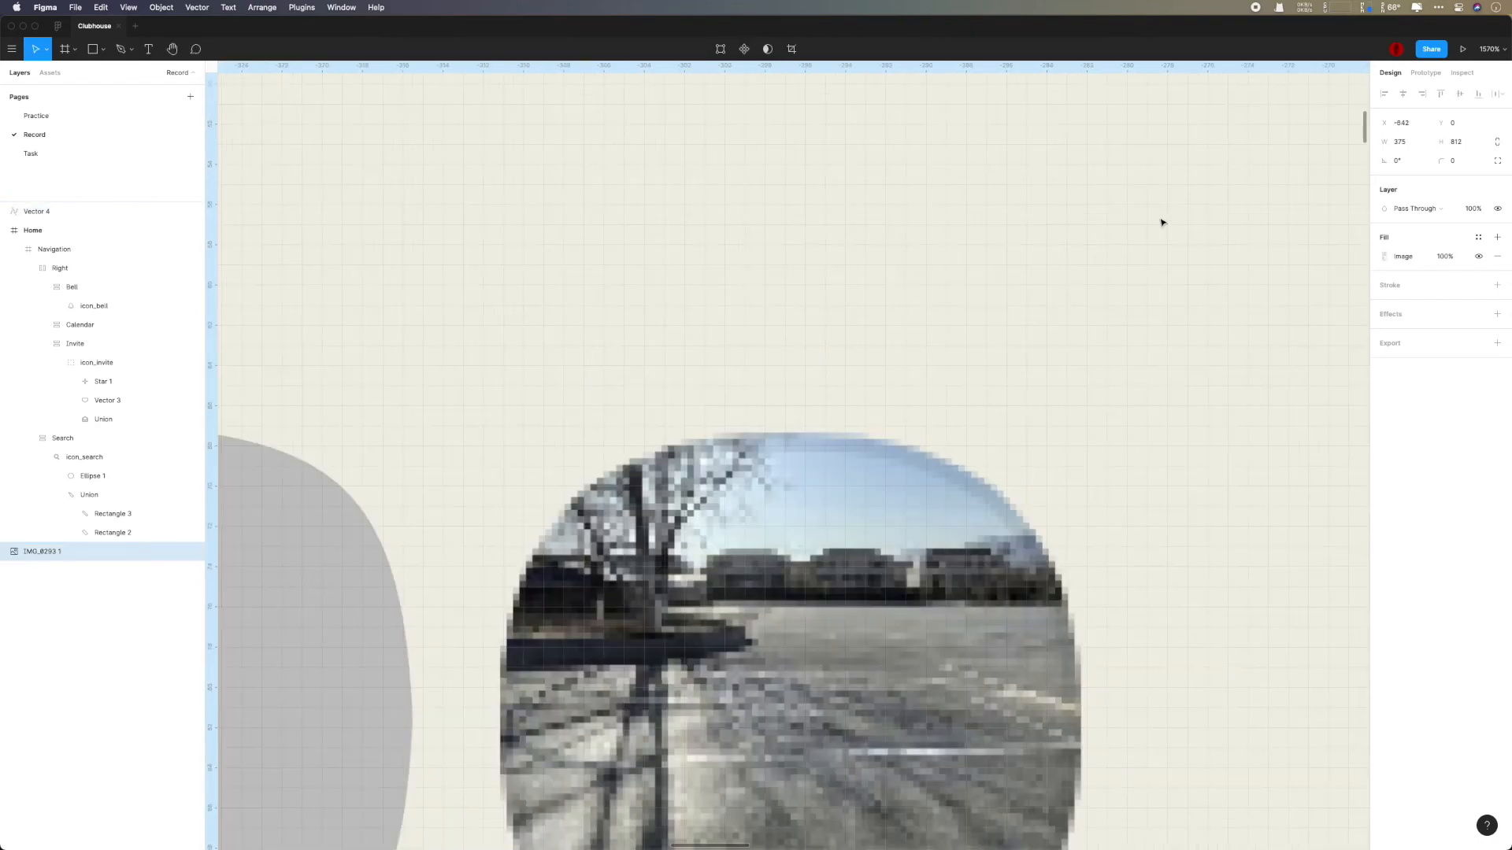
scroll(1160, 223, left, 8)
click(769, 412)
double_click(800, 353)
drag(940, 352, 935, 341)
drag(384, 349, 381, 341)
- Give the gray shape's left point vertical mirrored-angle handles with the Bend tool and level the bottom point's handles horizontally
scroll(803, 460, down, 5)
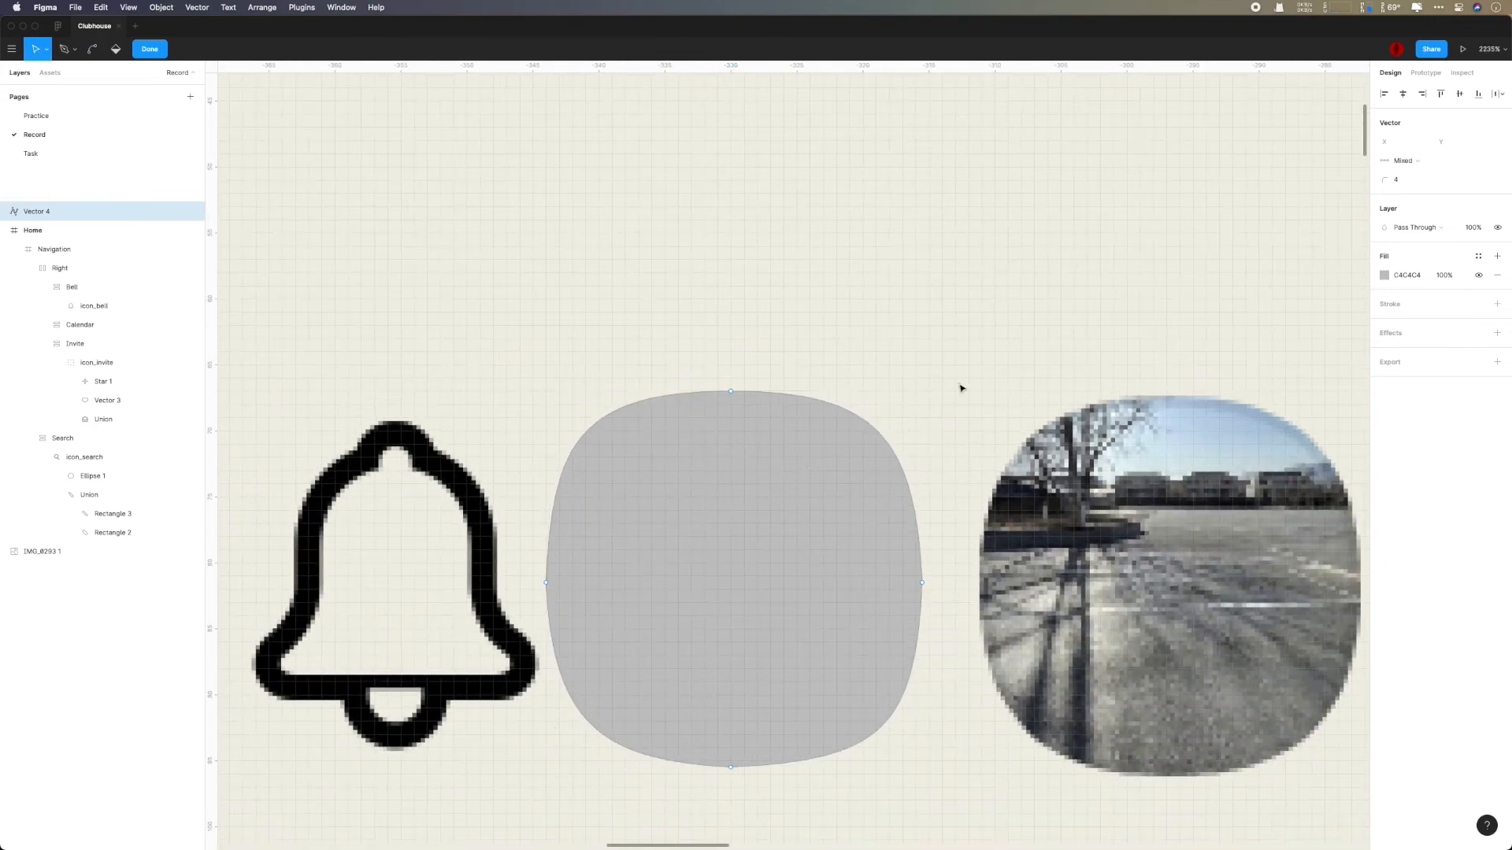
click(545, 583)
key(super)
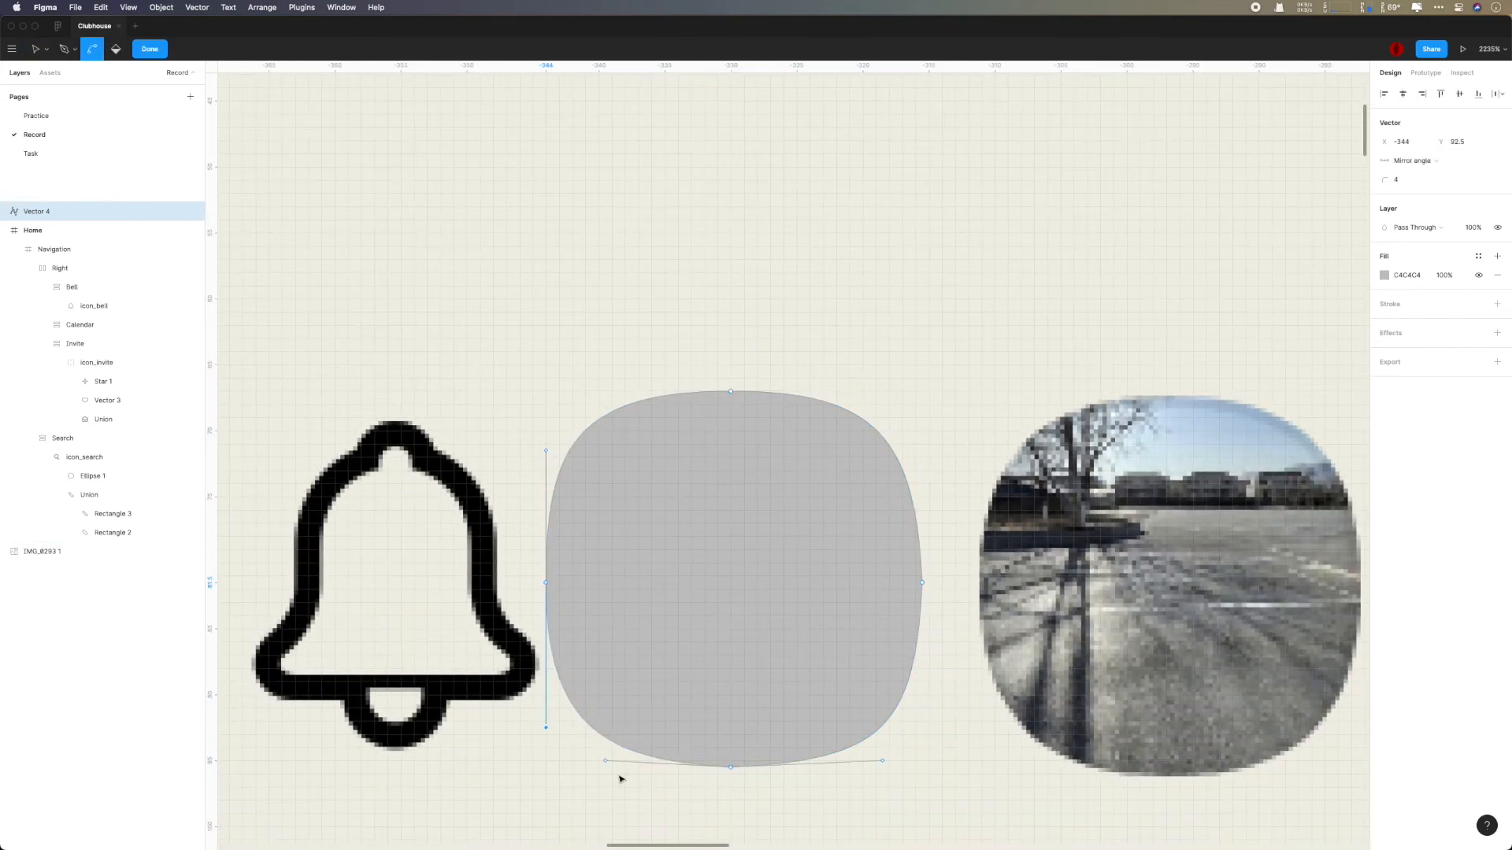
scroll(642, 762, up, 5)
click(578, 761)
drag(1050, 761, 1050, 773)
drag(581, 761, 580, 772)
- Align both handles of the gray shape's right point vertically and finish editing the path
click(1117, 459)
drag(1105, 213, 1116, 213)
drag(1105, 705, 1116, 706)
scroll(1165, 696, down, 5)
double_click(1178, 695)
- Move the gray shape to X -345 and Y 62, between the bell icon and the profile photo
scroll(1212, 698, down, 4)
scroll(1239, 699, right, 5)
drag(662, 491, 536, 437)
scroll(1006, 506, up, 3)
key(Up)
scroll(609, 421, down, 5)
scroll(611, 423, down, 1)
click(1141, 377)
- Fill the gray shape with a portrait photo using the Avatars plugin
click(594, 416)
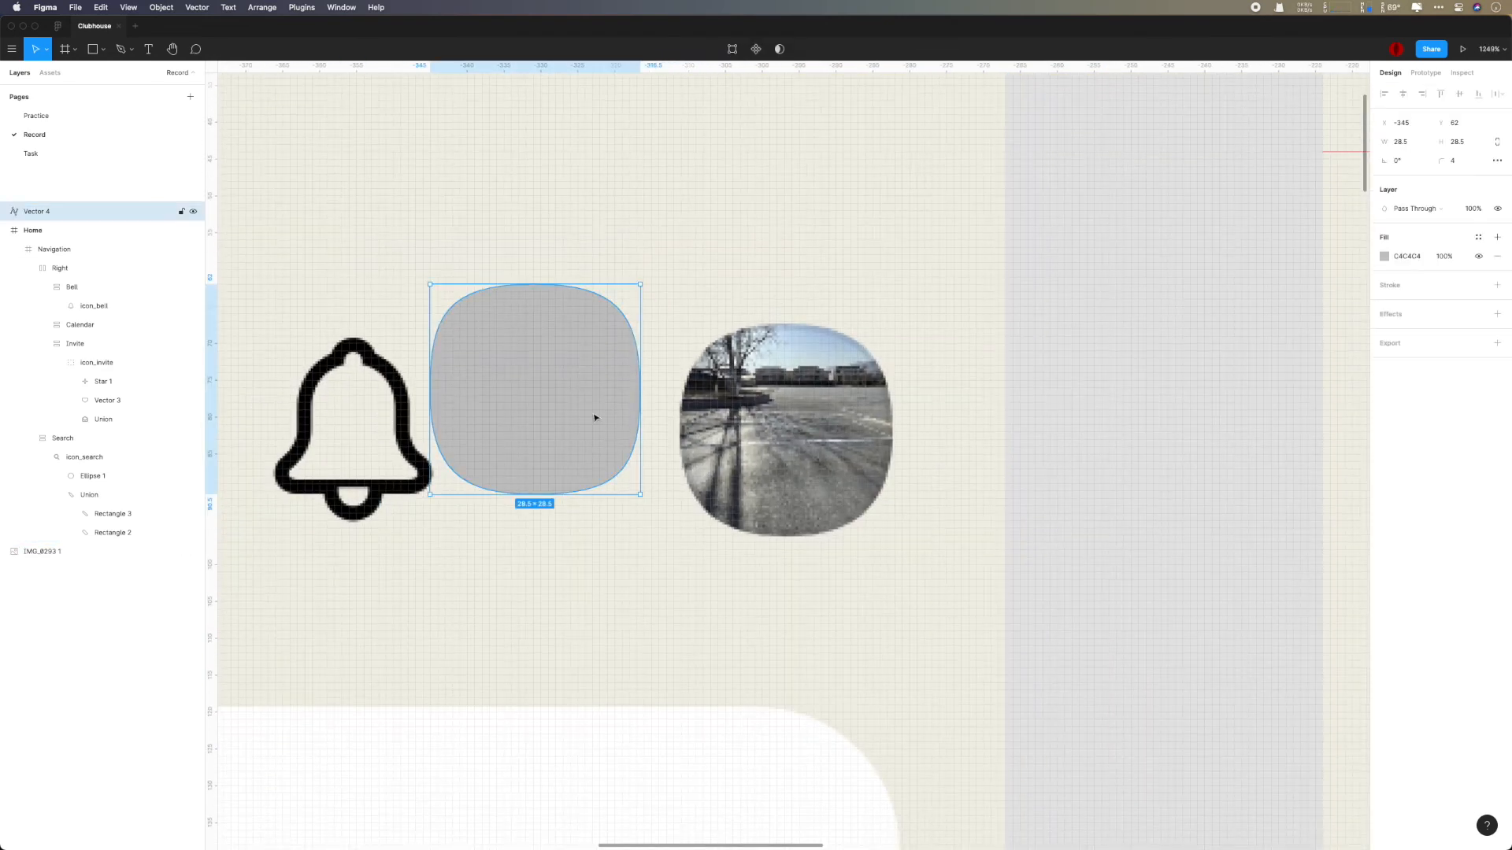
right_click(595, 416)
mouse_move(642, 614)
click(767, 229)
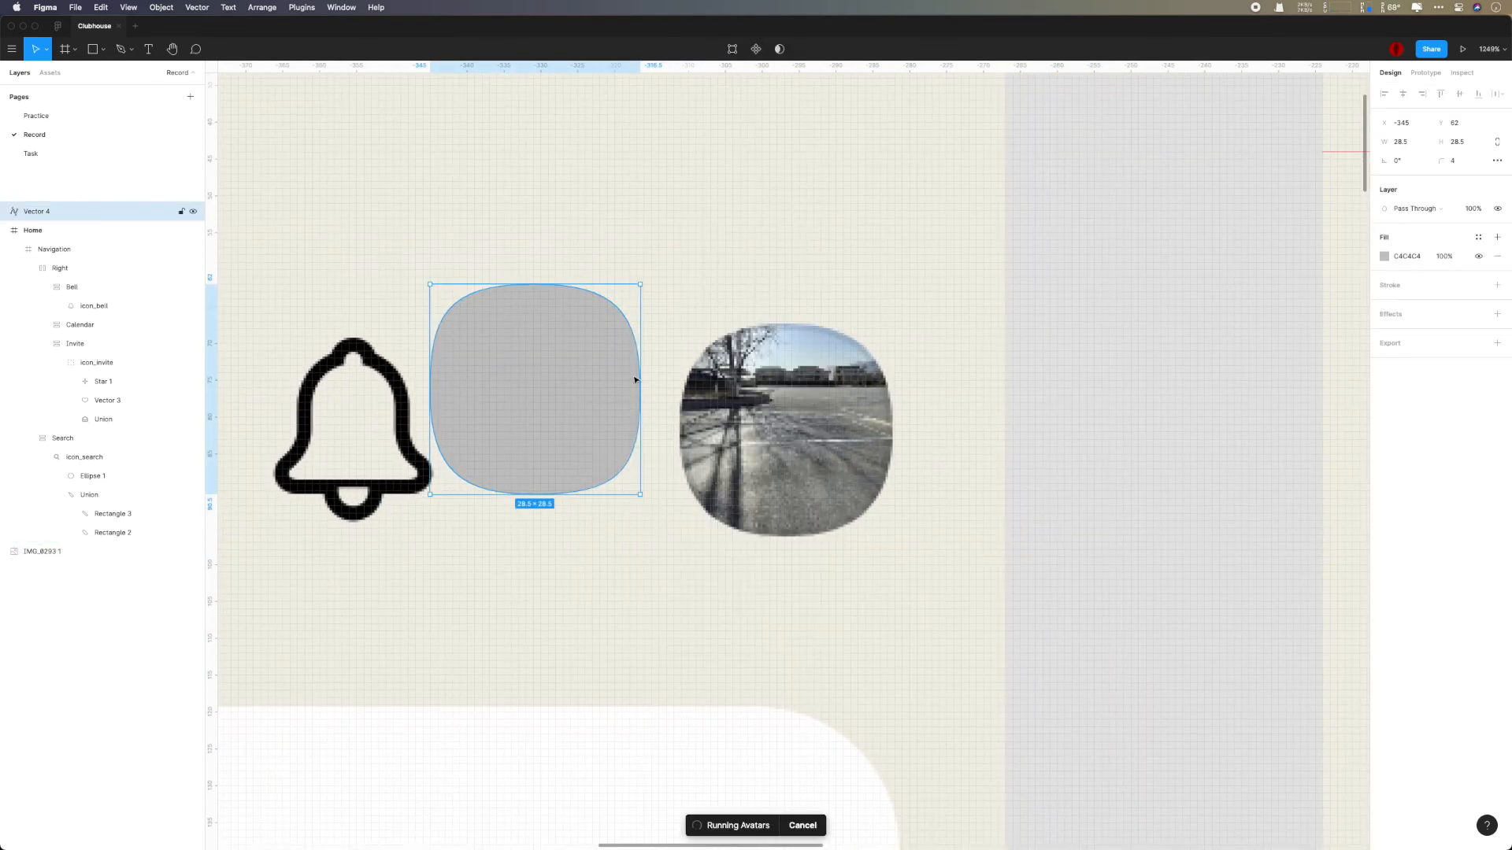
- Wrap the portrait shape in an auto layout frame and rename the frame Avatar
key(shift+a)
key(super+r)
text(Afatar)
key(Return)
- Set the Avatar frame's auto layout to Space between, its height to 40 and its padding to 0
click(1497, 246)
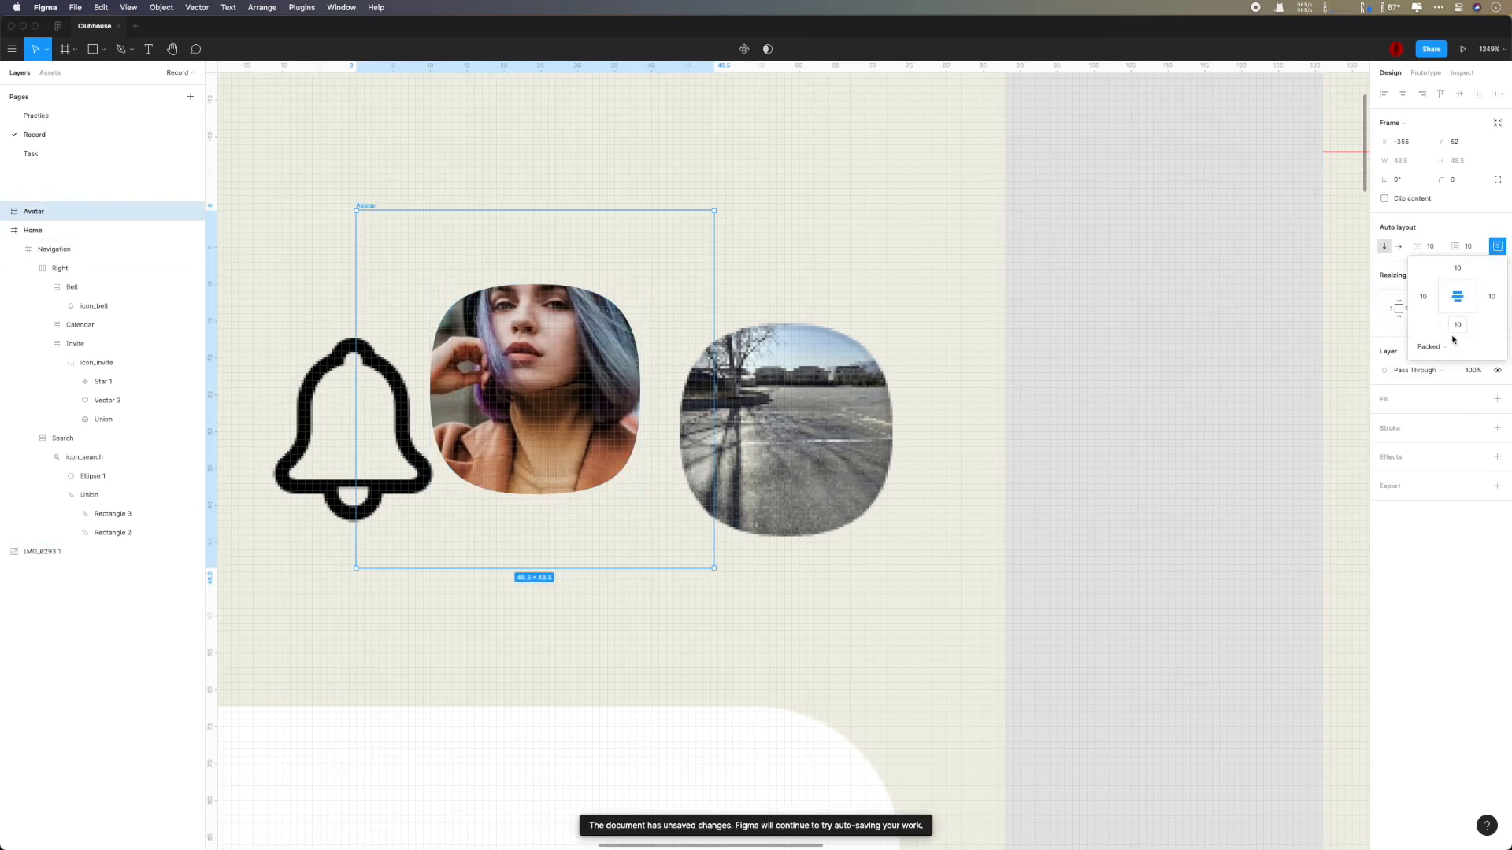
click(1431, 346)
click(1438, 365)
click(1457, 161)
text(40)
key(Return)
click(1468, 246)
text(0)
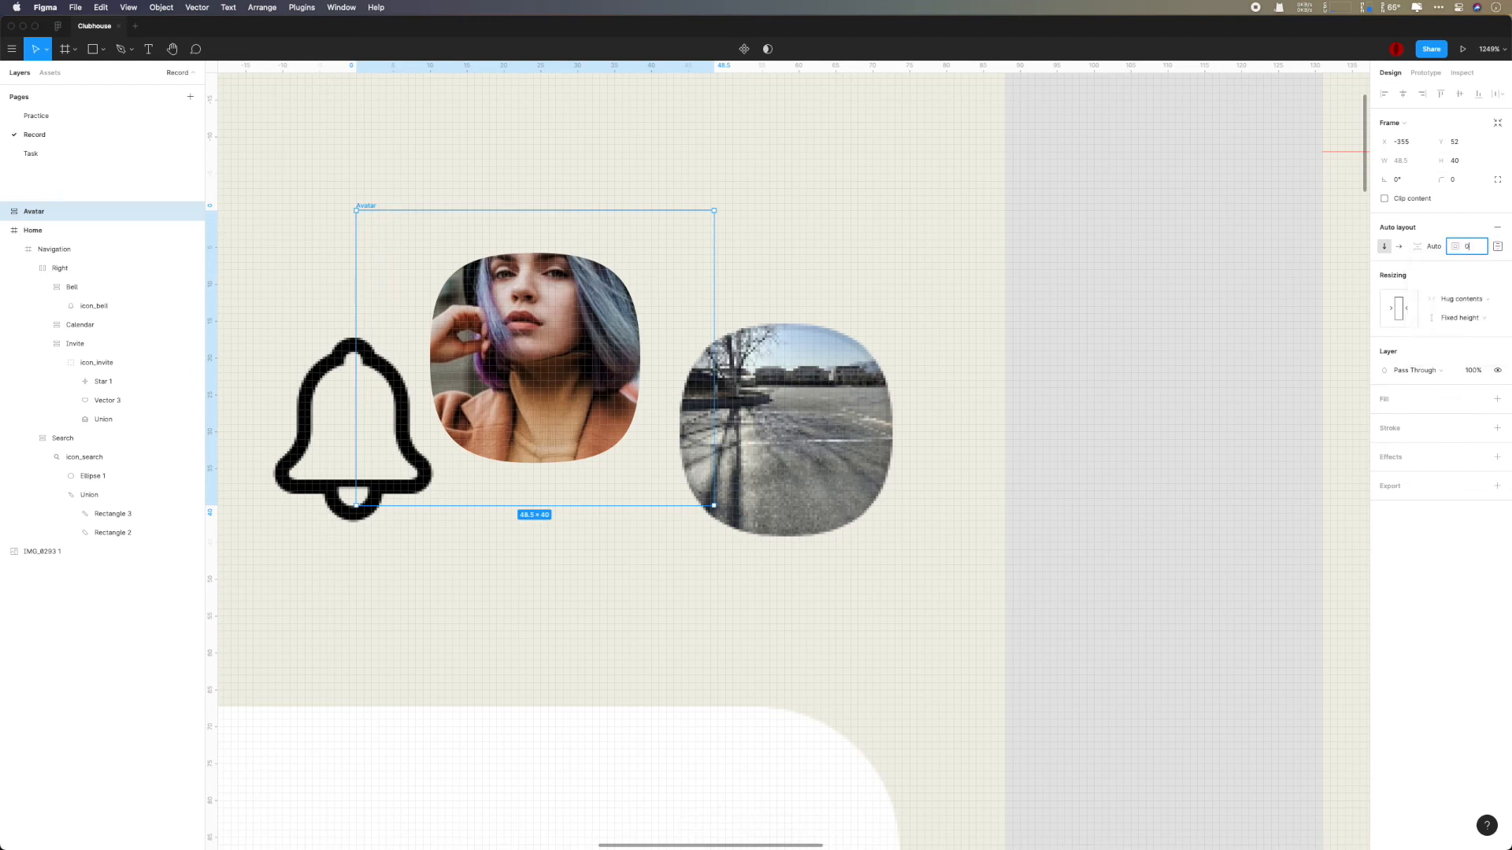
key(Return)
- Move the Avatar frame into the Right frame of the Navigation, after the bell icon
drag(43, 213, 78, 276)
click(69, 251)
key(shift+2)
scroll(746, 428, down, 4)
scroll(746, 428, down, 2)
click(1083, 463)
scroll(1082, 463, down, 6)
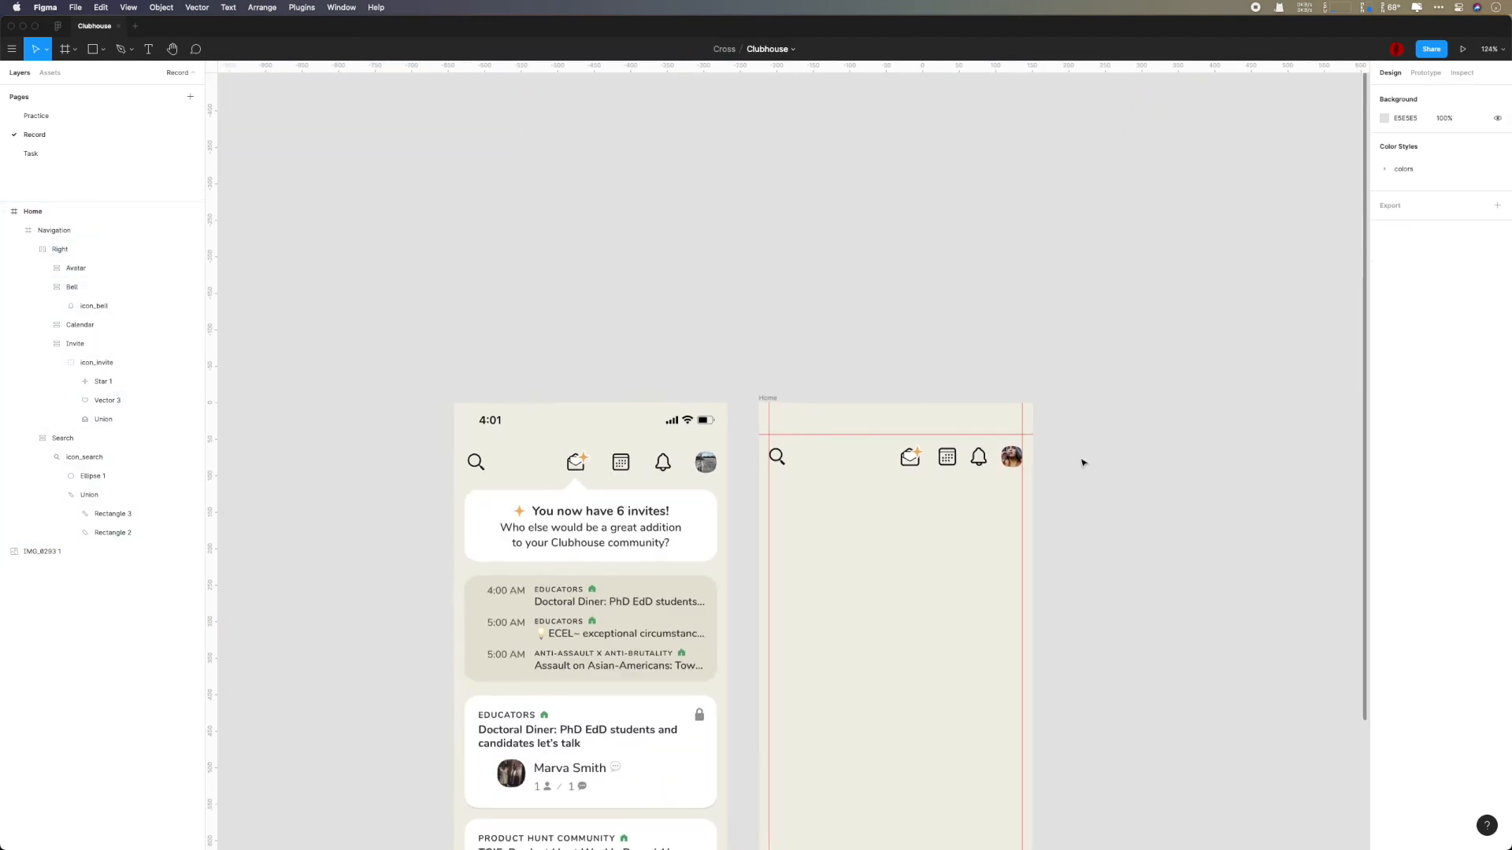
- Hide the rulers and guides, and compare the Home header with the reference screenshot
scroll(1083, 463, up, 3)
key(shift+r)
scroll(1080, 463, up, 3)
scroll(1081, 464, down, 3)
drag(1080, 464, 1127, 460)
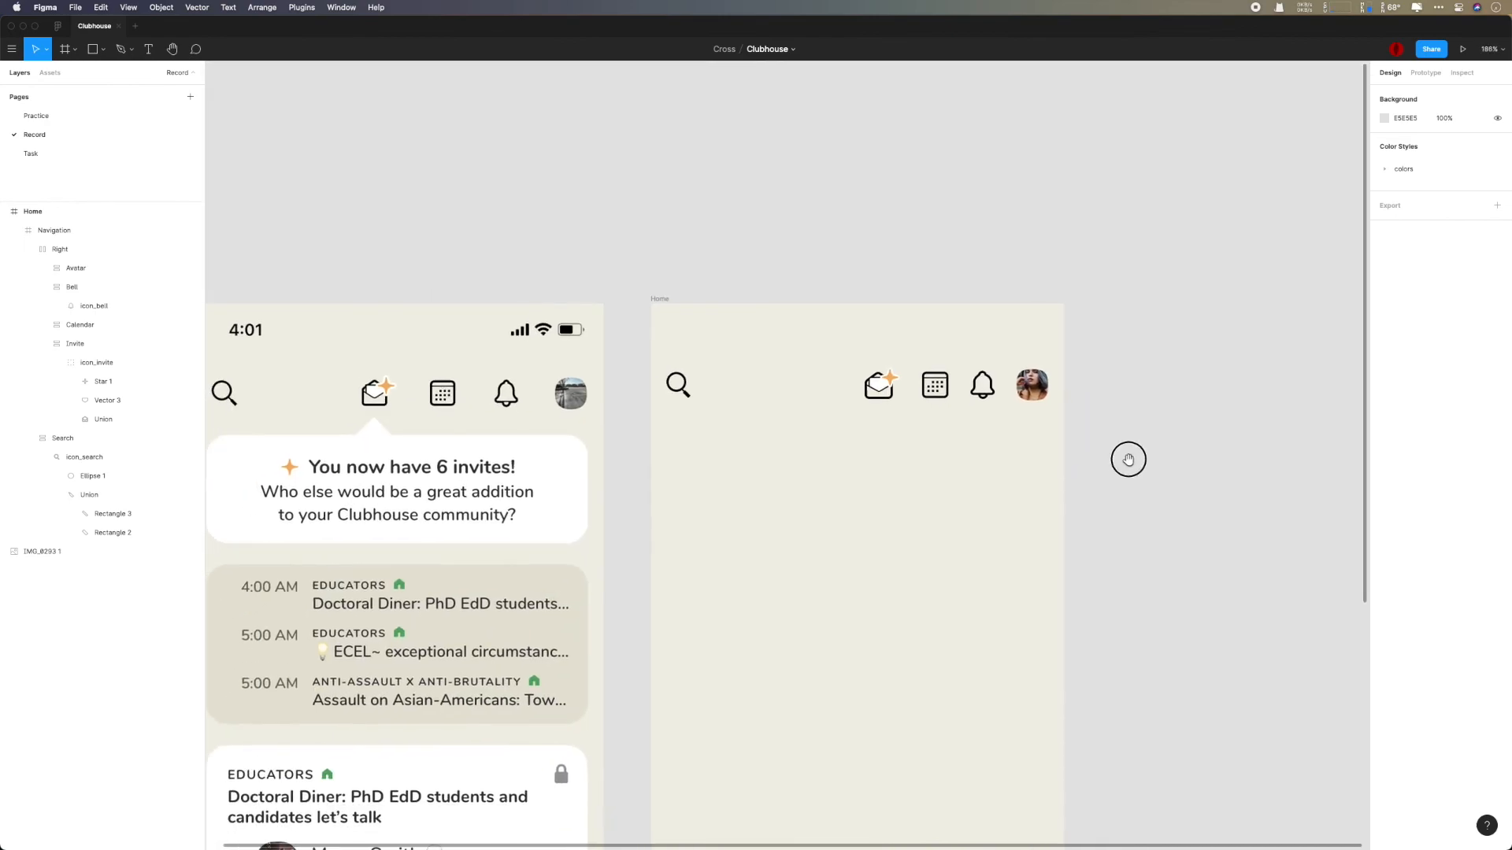
scroll(1130, 462, down, 2)
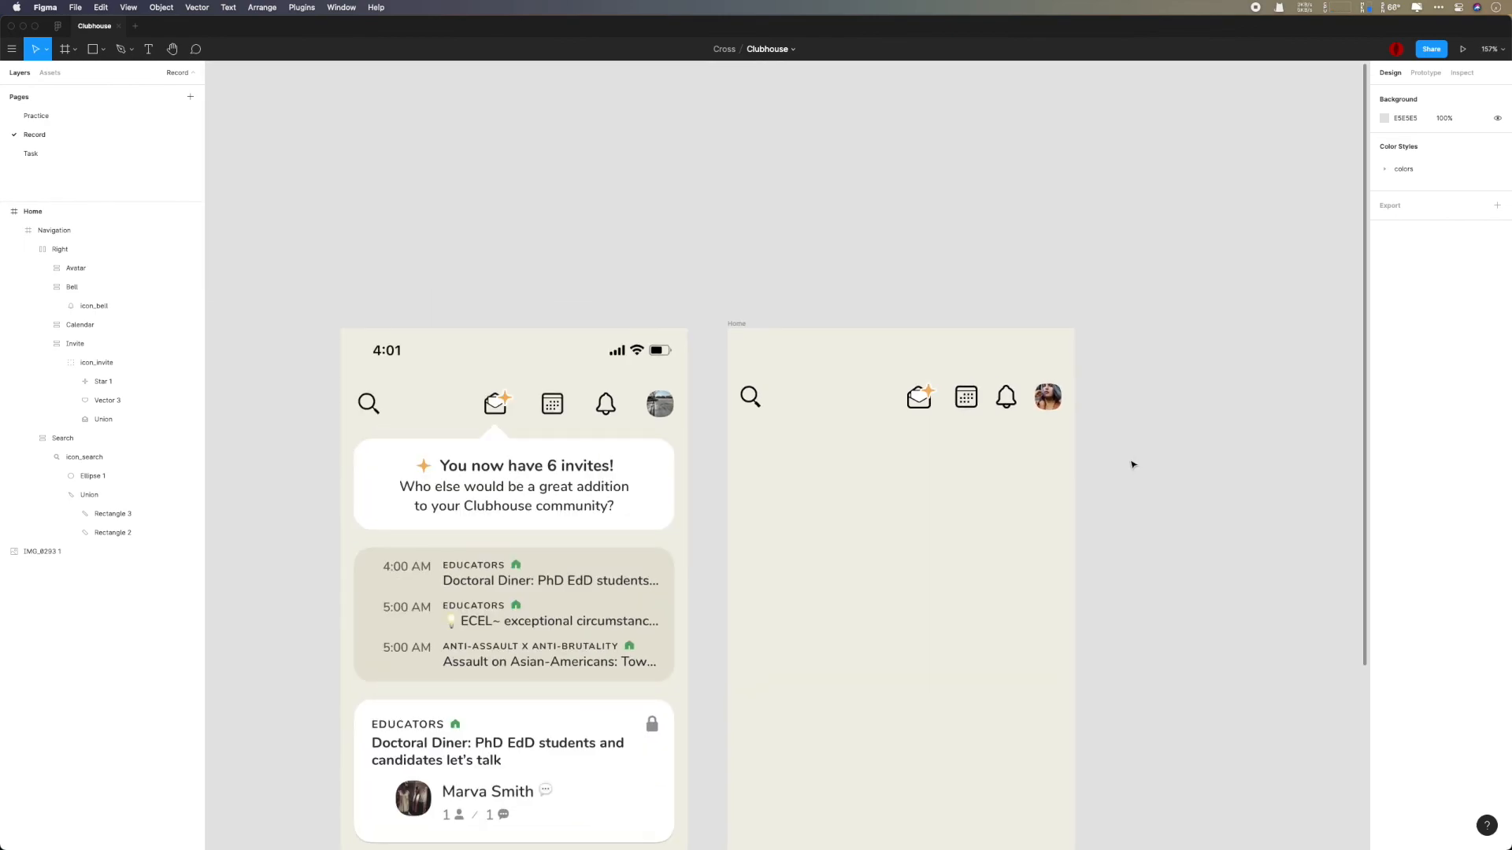
scroll(1108, 408, up, 8)
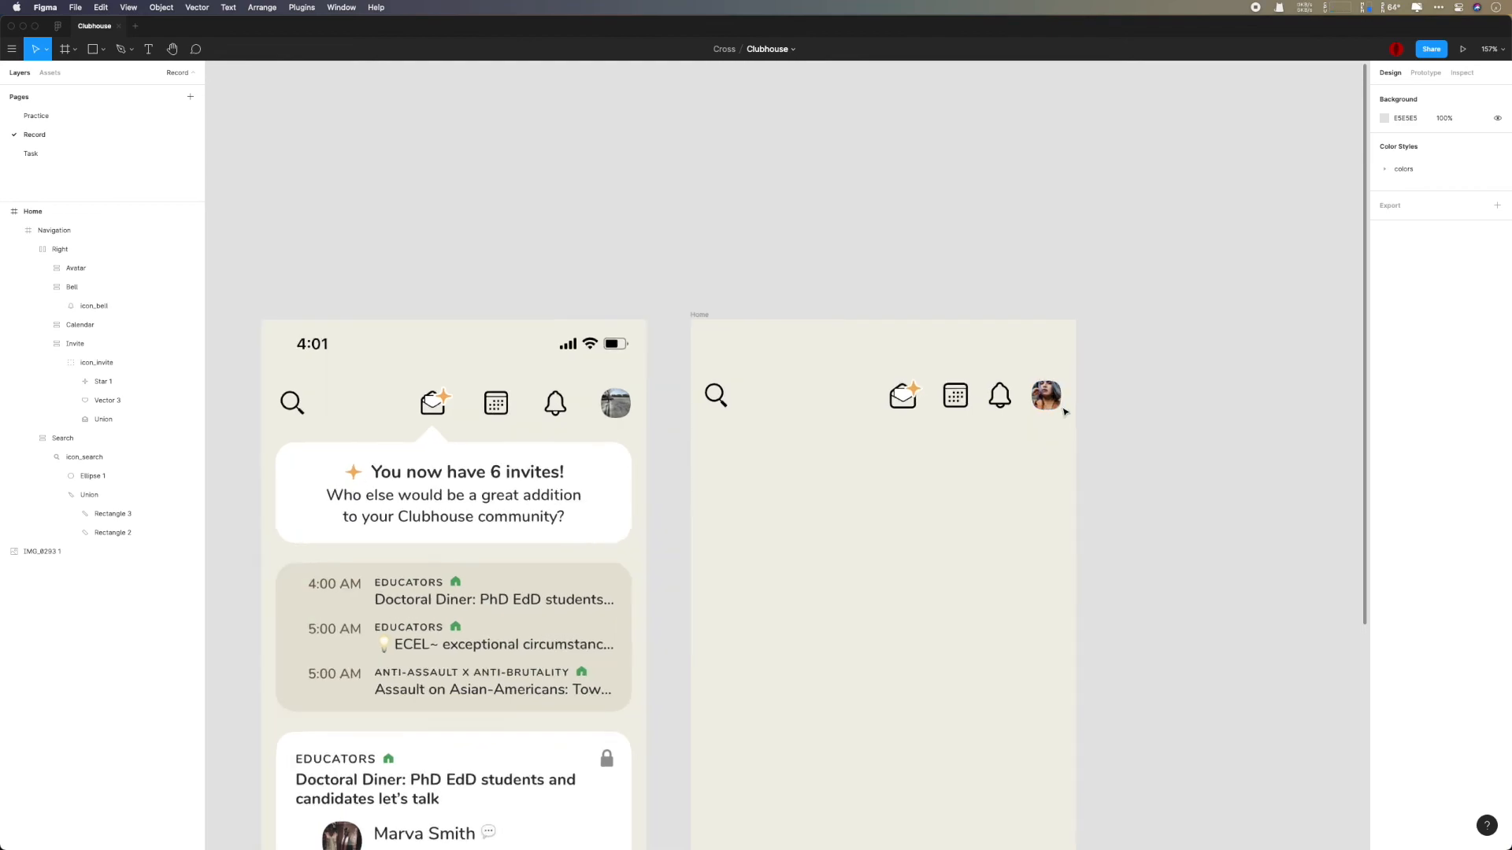
- Adjust the Invite frame's auto layout padding to raise the envelope icon slightly in the header
click(1015, 374)
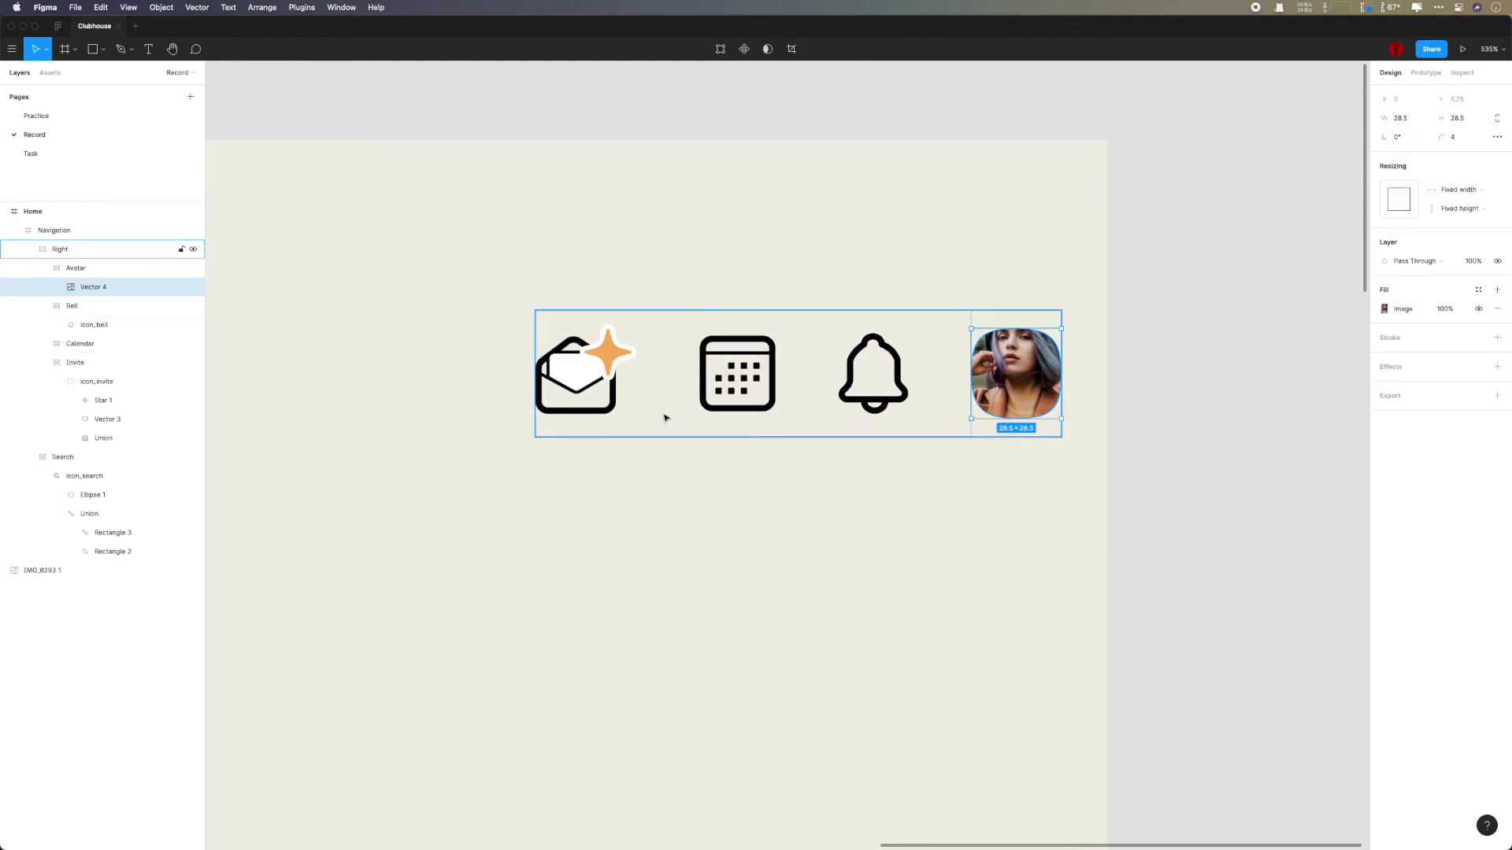
super+click(714, 408)
super+click(603, 409)
click(98, 665)
key(shift+Return)
click(1497, 223)
- Set the Avatar frame's height resizing to Fixed height and center its content in the auto layout
click(1044, 386)
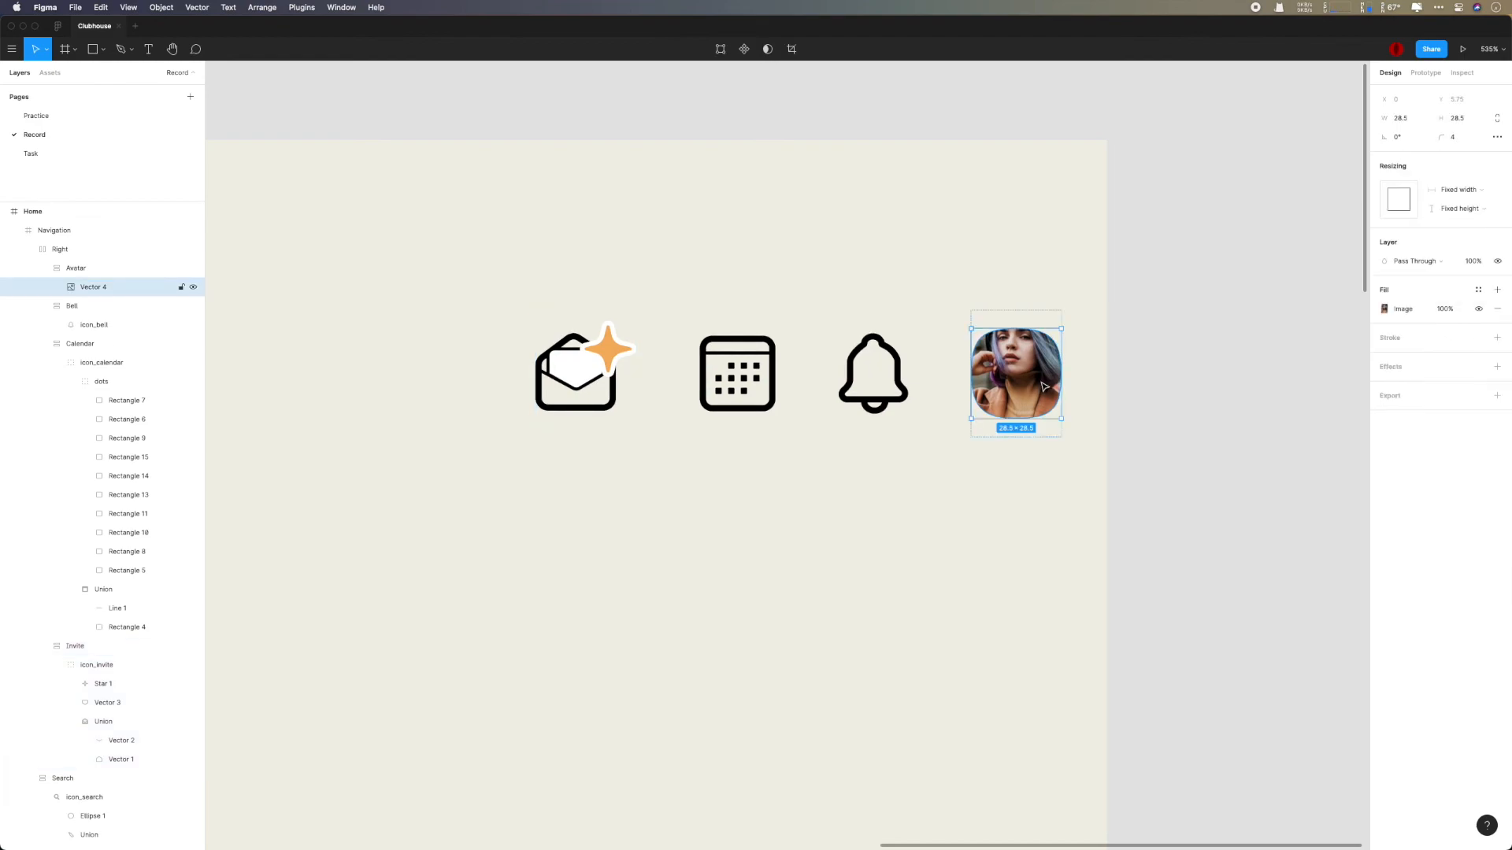
key(shift+Return)
click(1462, 298)
click(1462, 299)
click(1497, 223)
click(1457, 273)
- Constrain the avatar image's proportions and set its size to 26, using the neighbouring header icons as a size reference
click(887, 374)
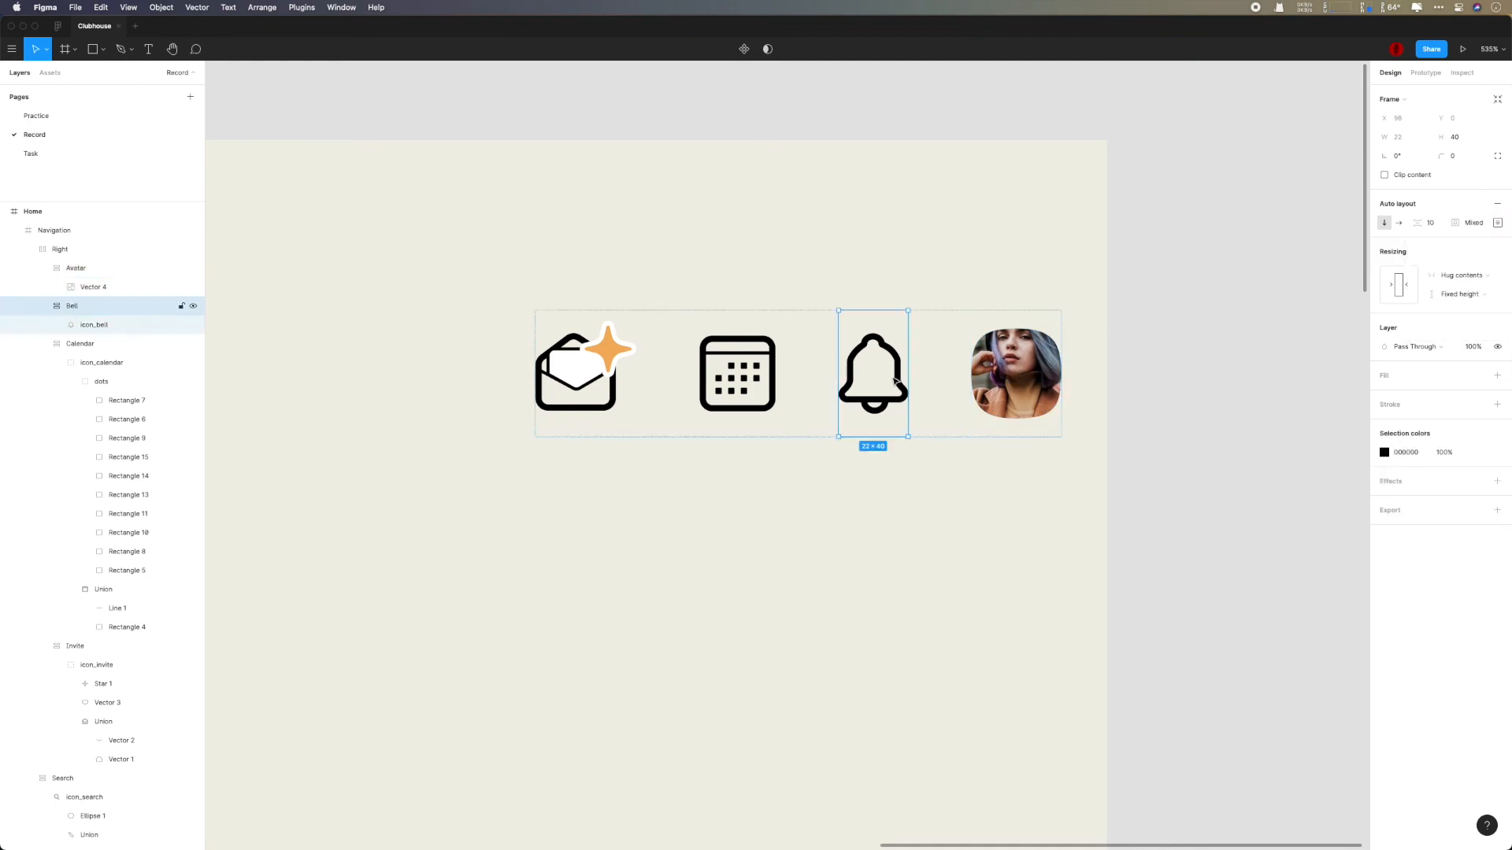
super+click(771, 349)
super+click(865, 348)
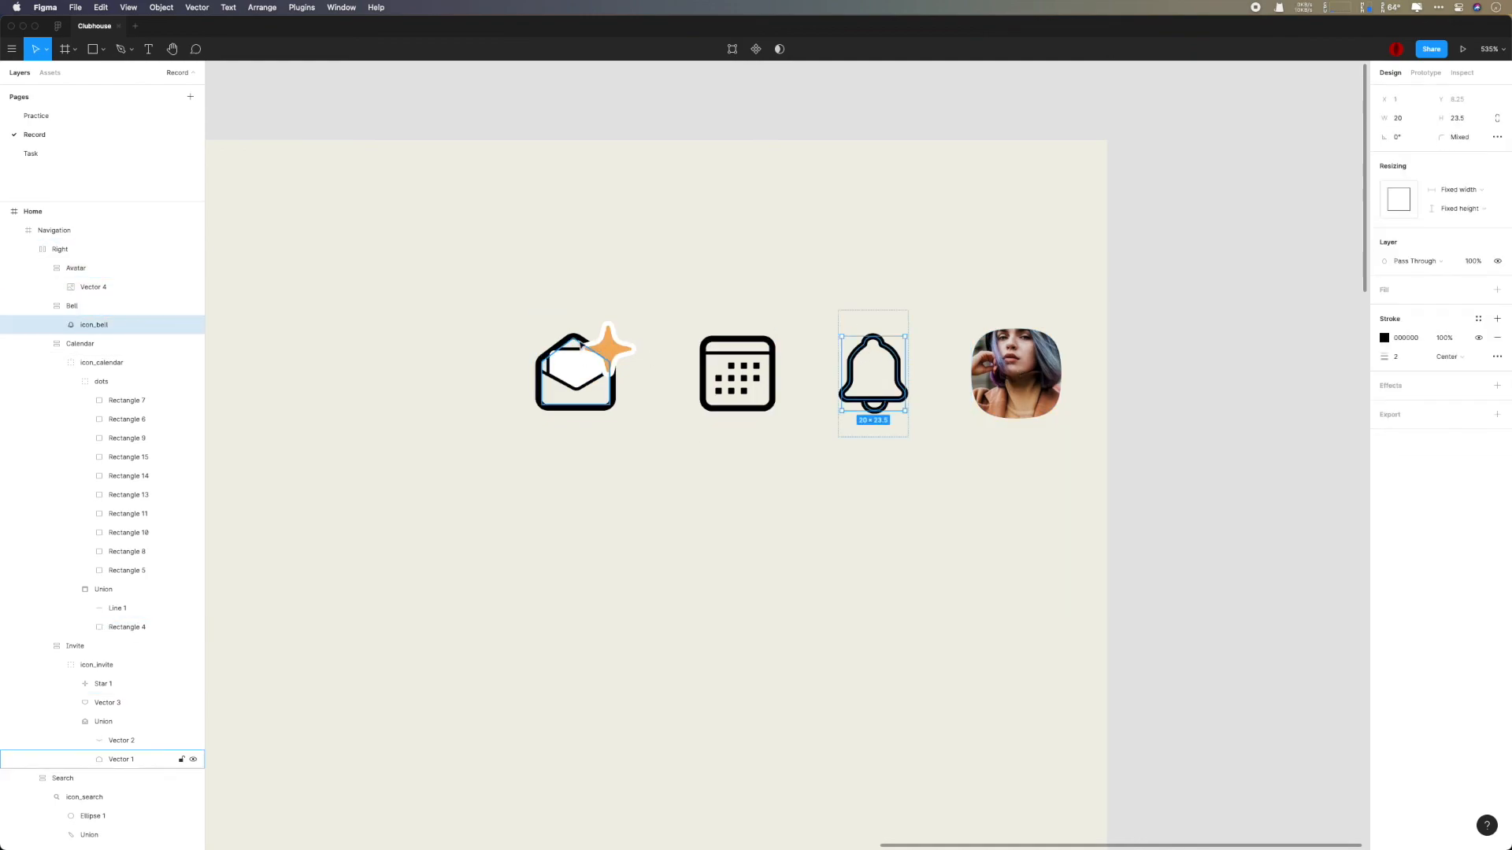
super+click(1016, 370)
text(20)
key(Return)
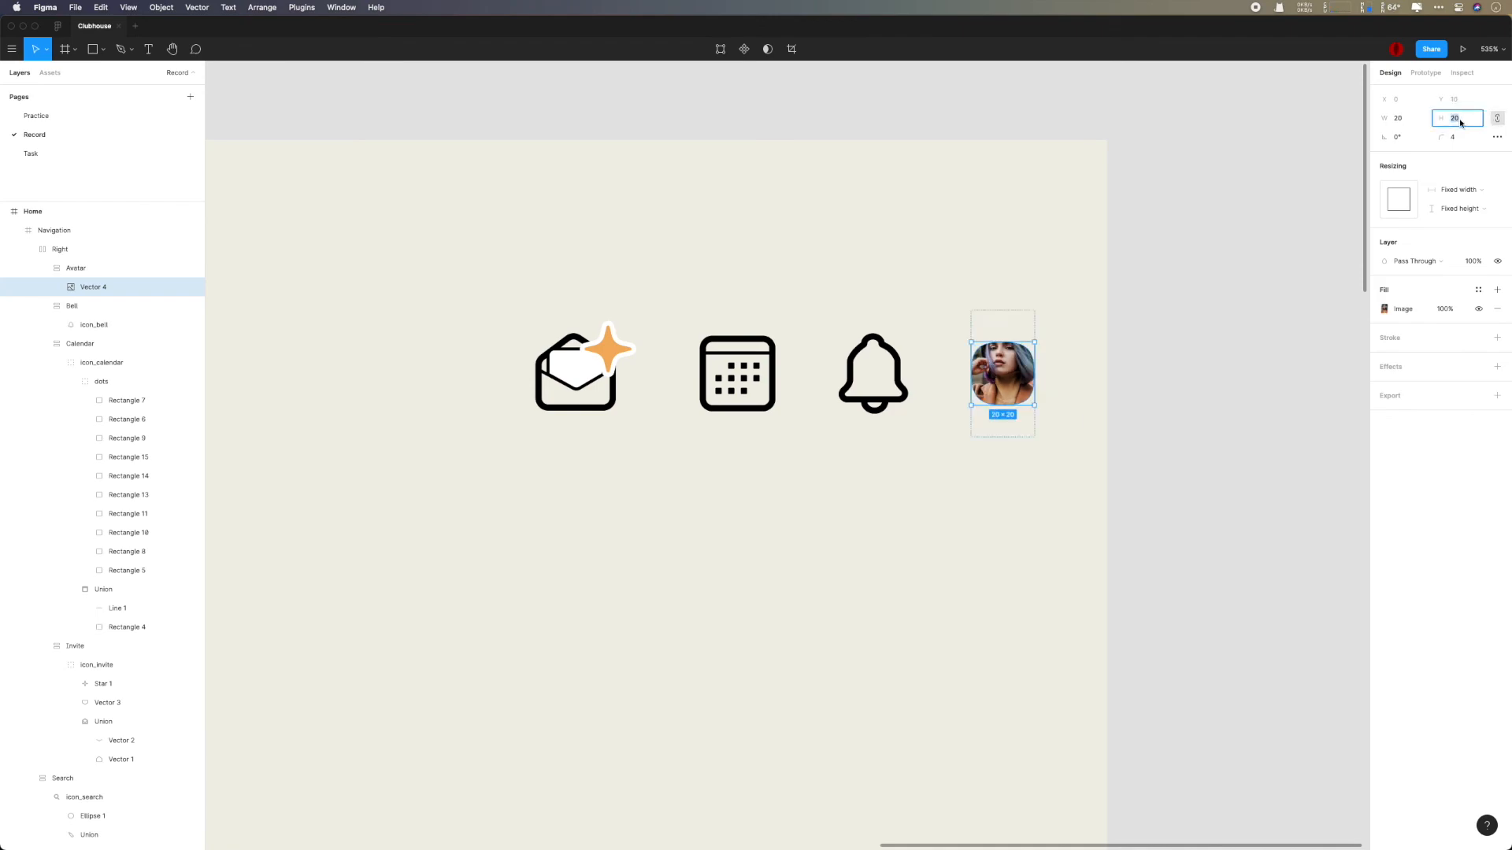
text(26)
key(Return)
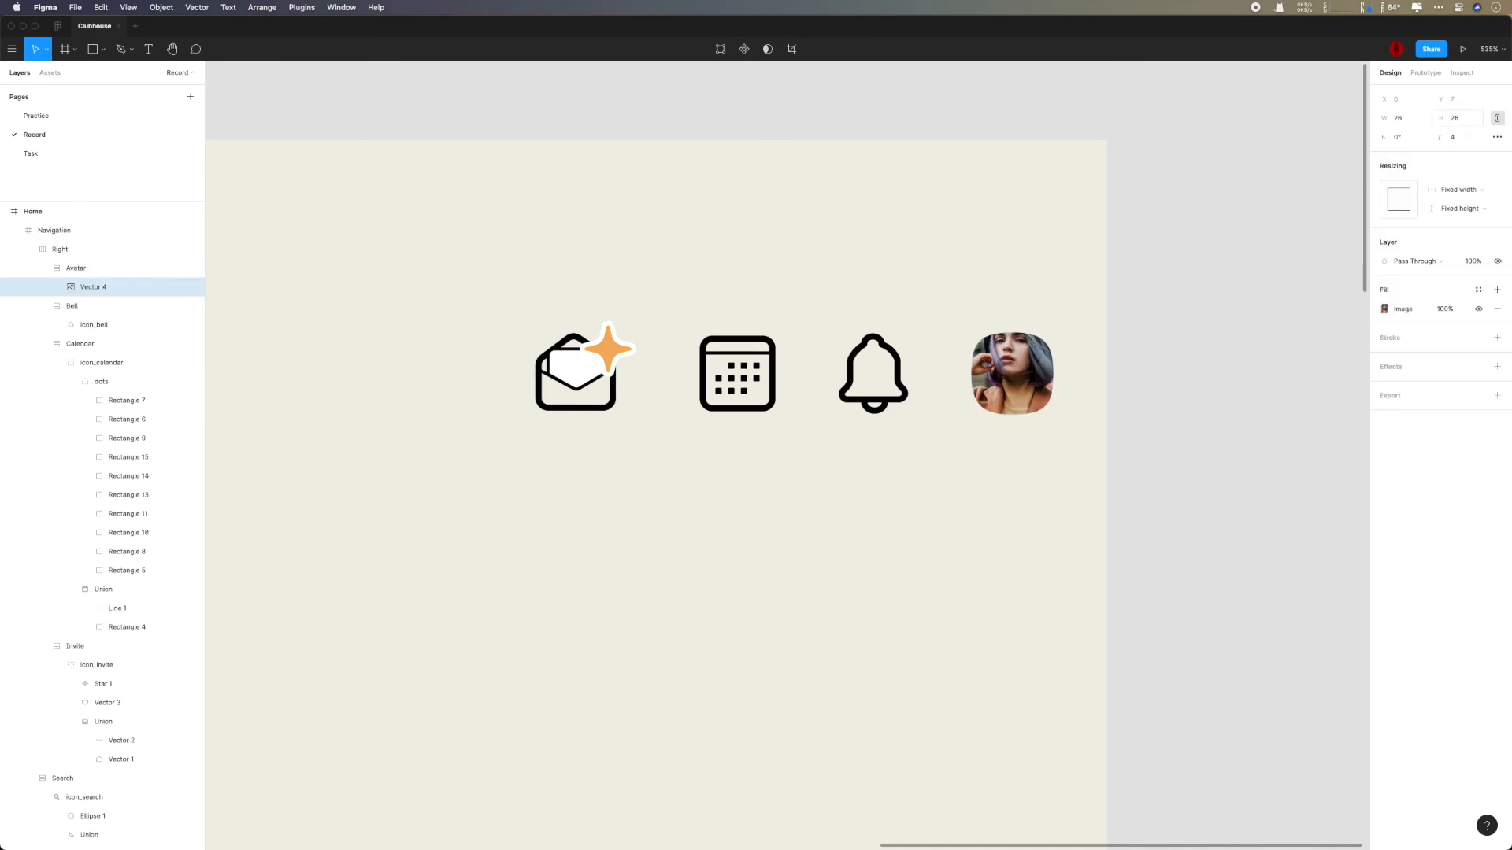
- Set the avatar image's width to 28 and deselect it
scroll(1265, 336, down, 5)
click(1318, 358)
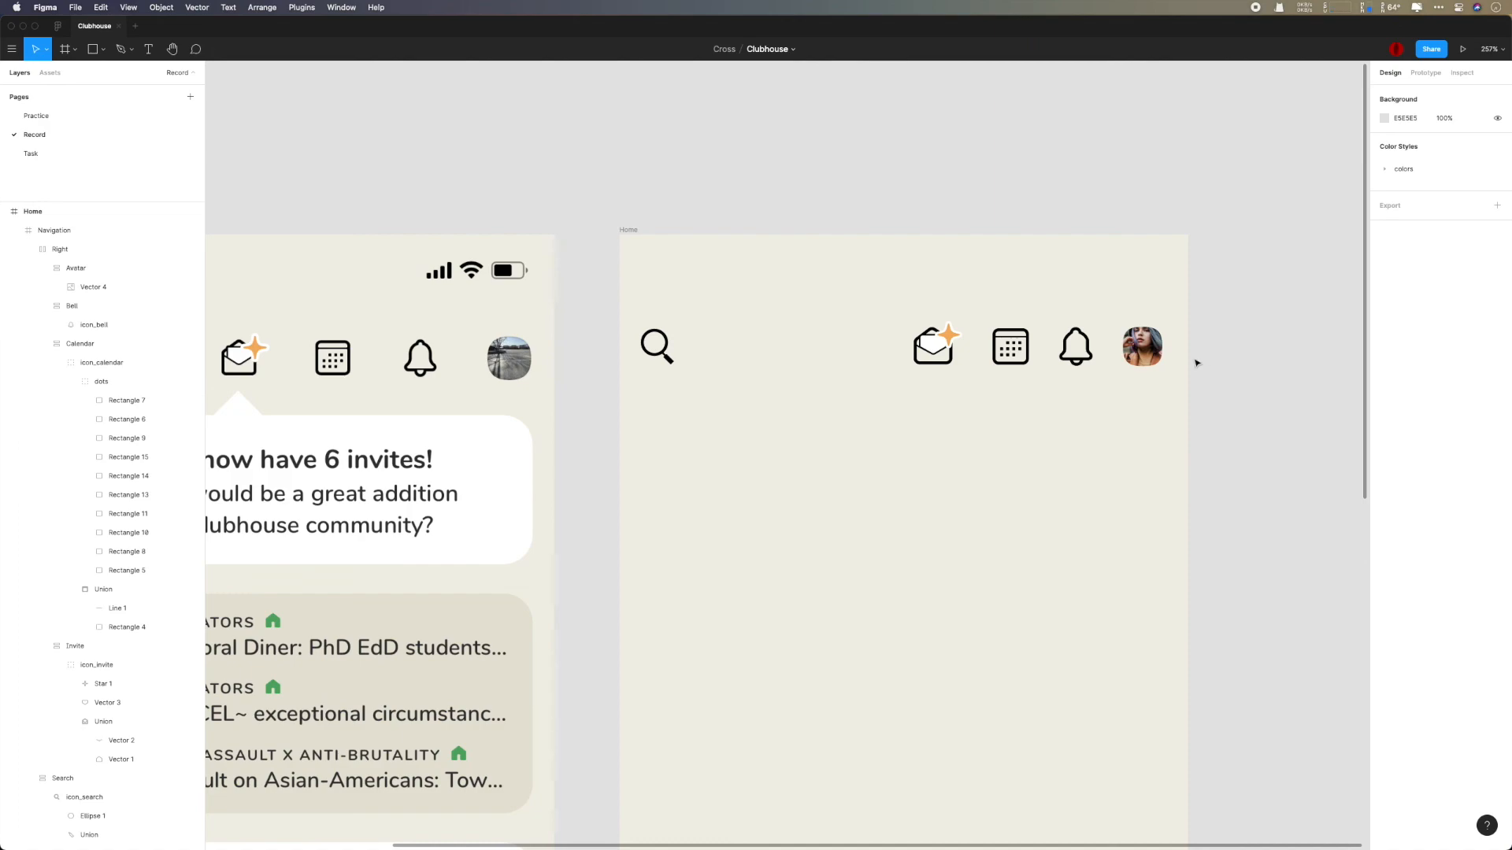
super+click(1145, 350)
click(1399, 119)
text(28)
key(Return)
click(1292, 289)
scroll(1280, 300, down, 2)
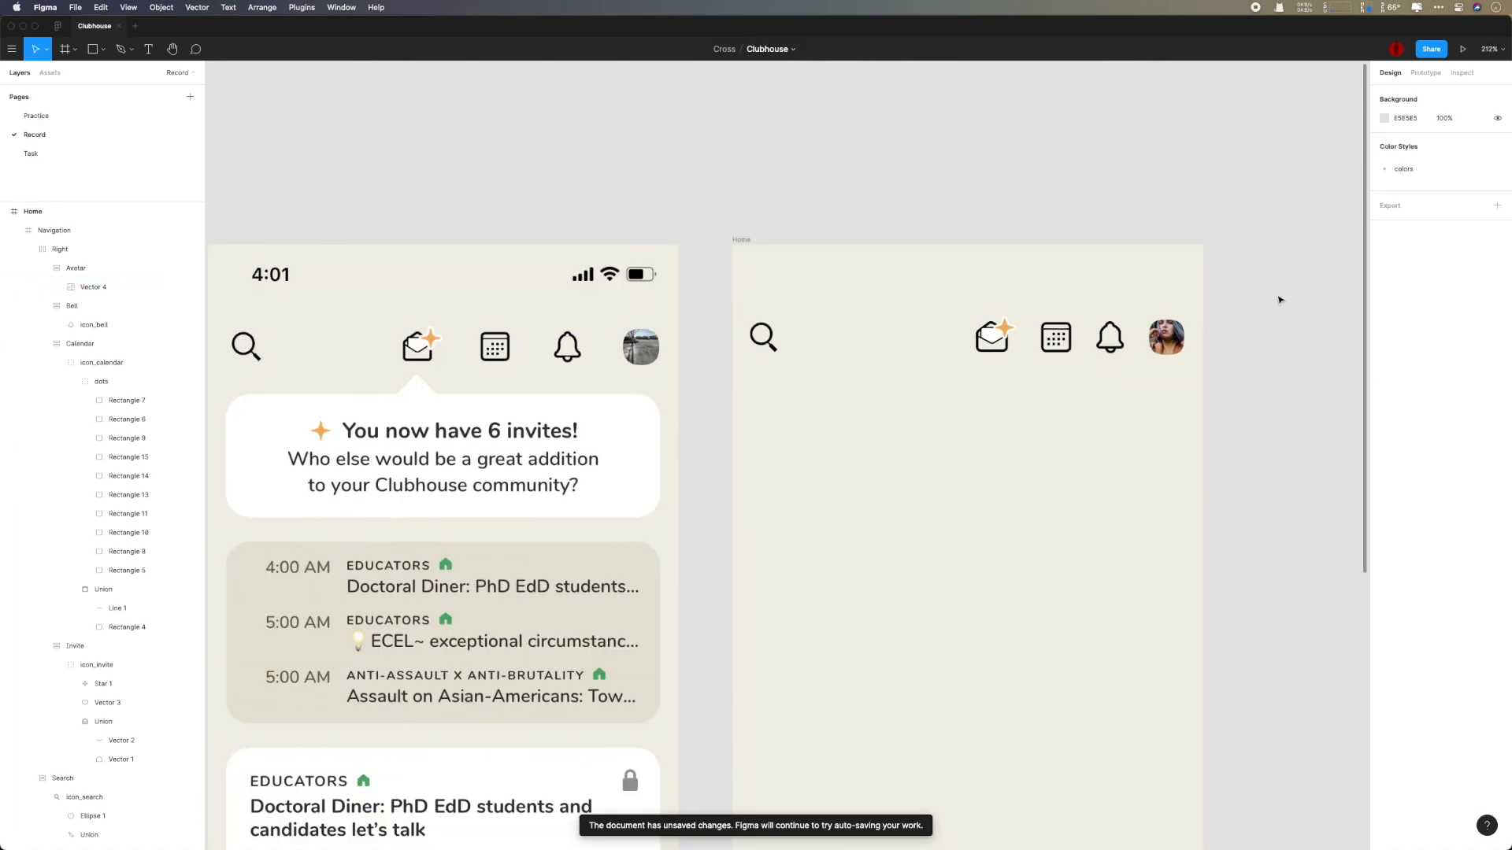
scroll(1296, 351, down, 3)
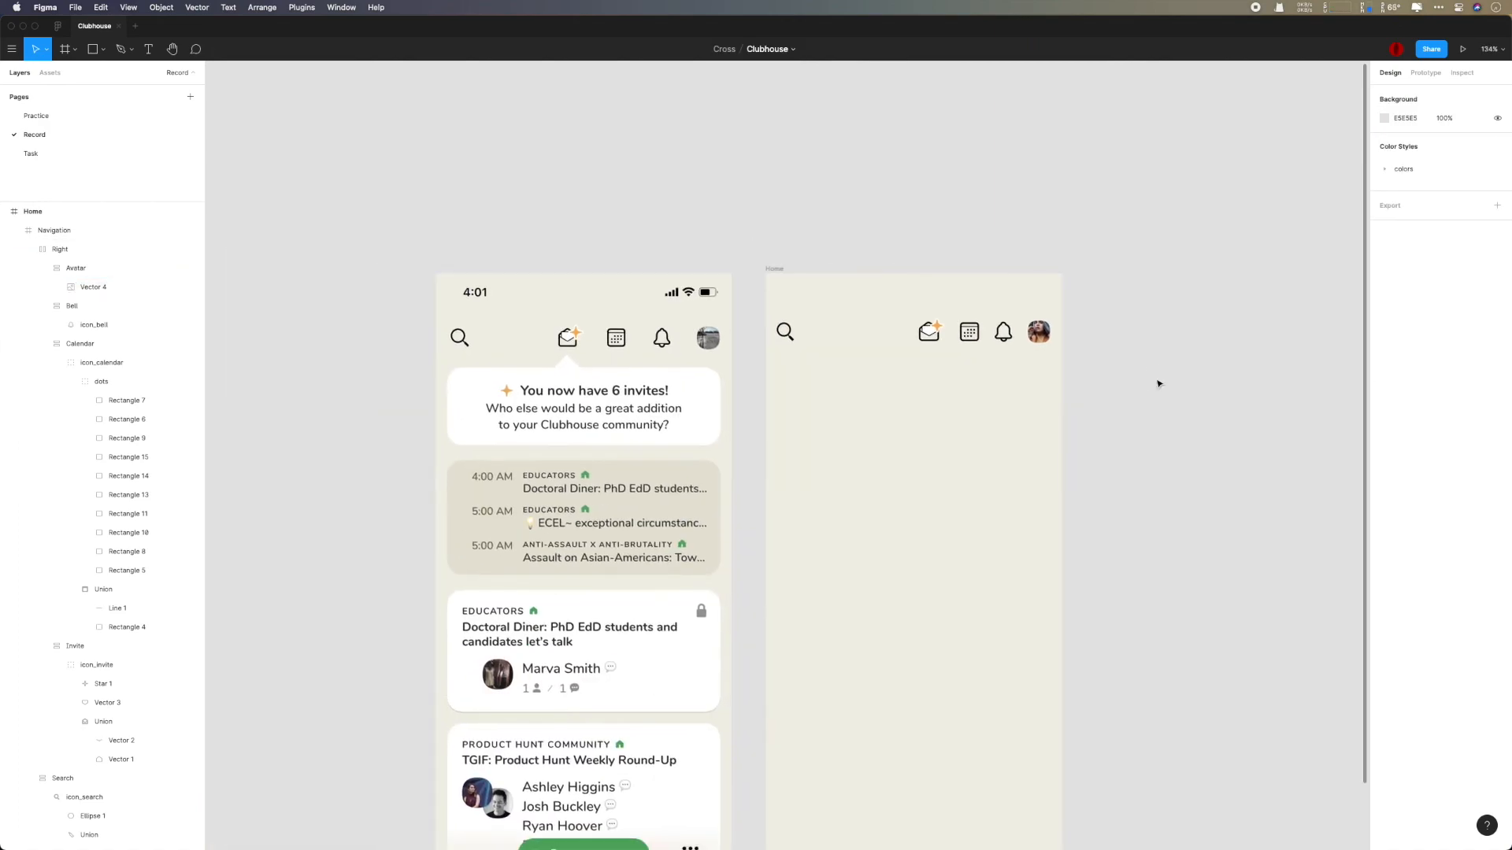